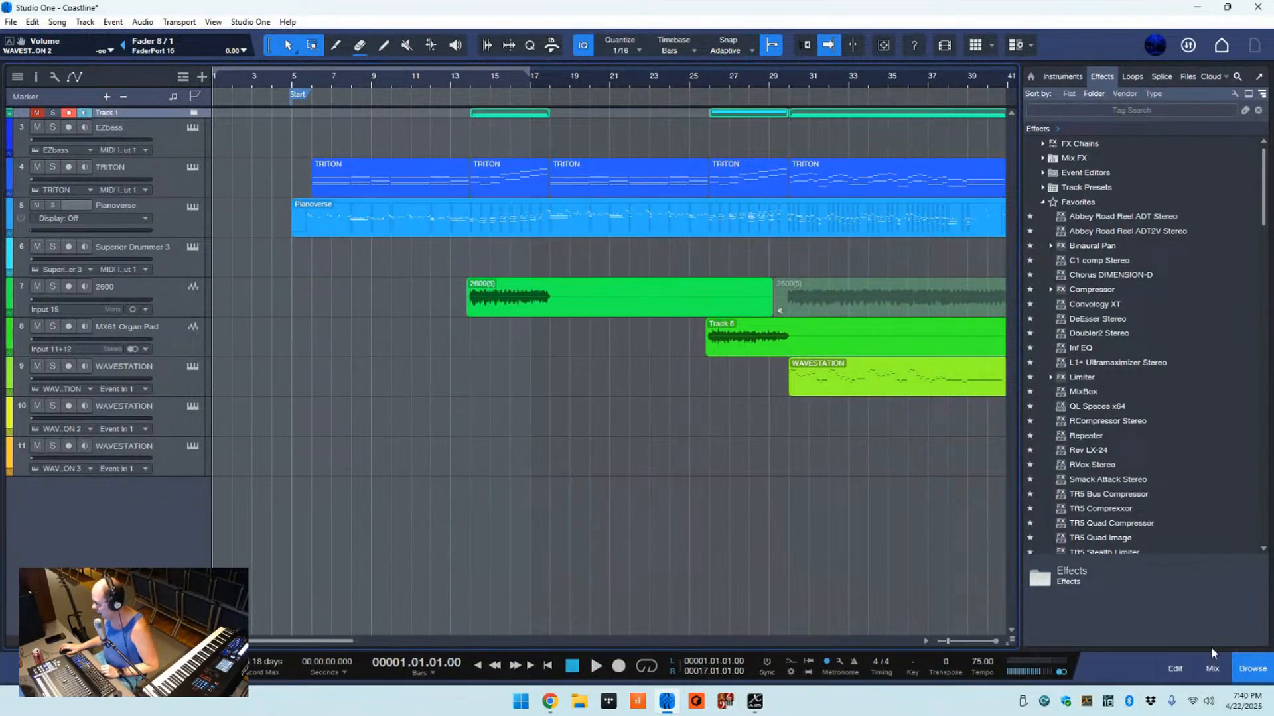
# - Hide the browser, show the mixer and resize it so more tracks fit in the arrangement above
pyautogui.click(1258, 669)
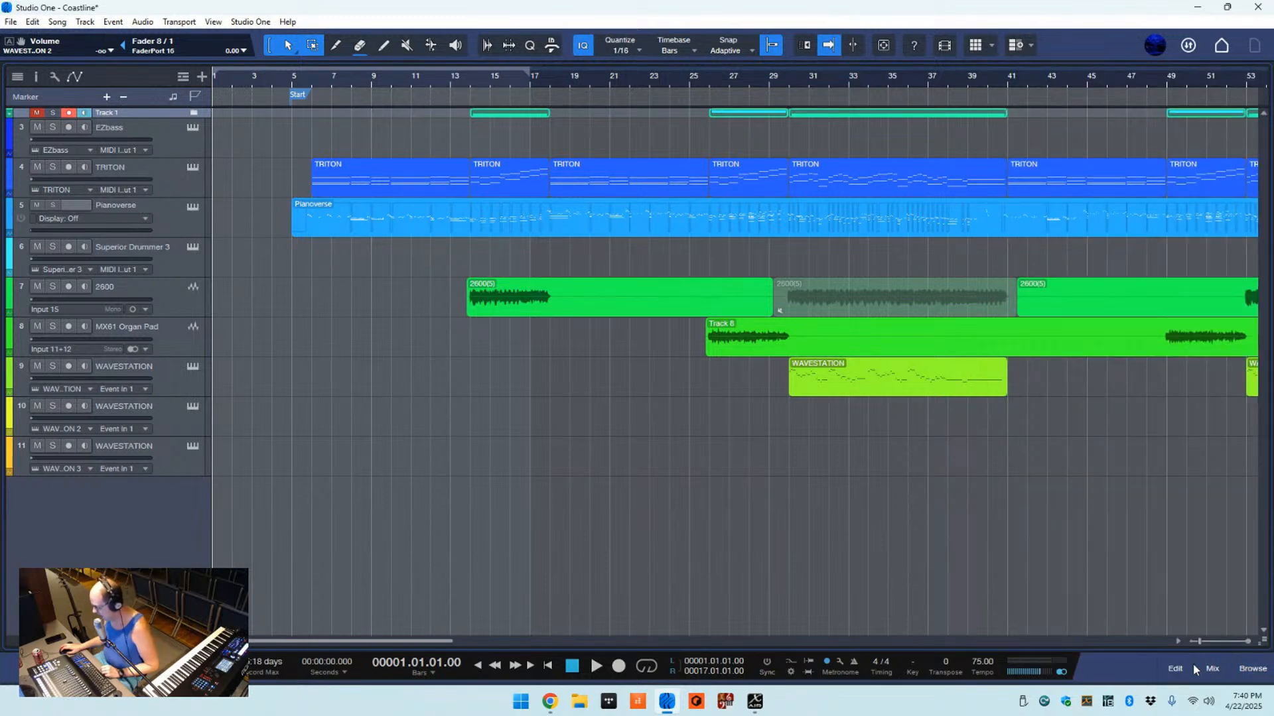
pyautogui.click(1216, 671)
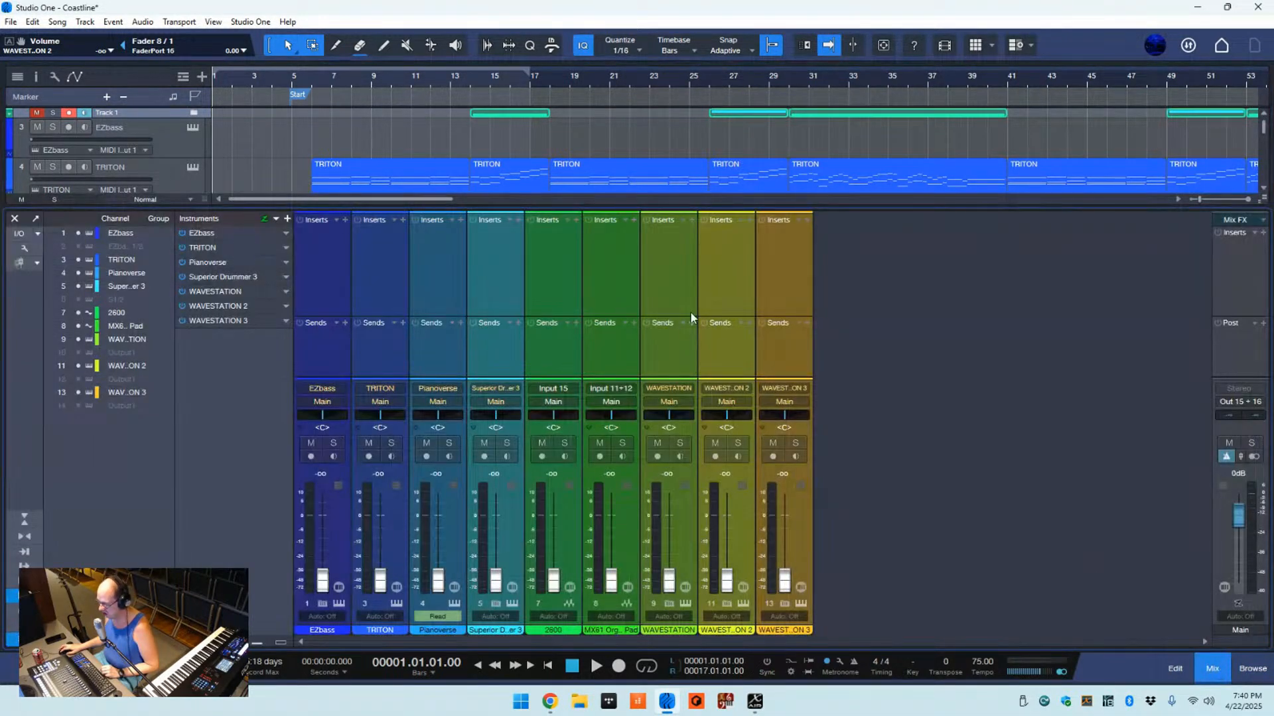
pyautogui.moveTo(660, 208); pyautogui.dragTo(679, 256)
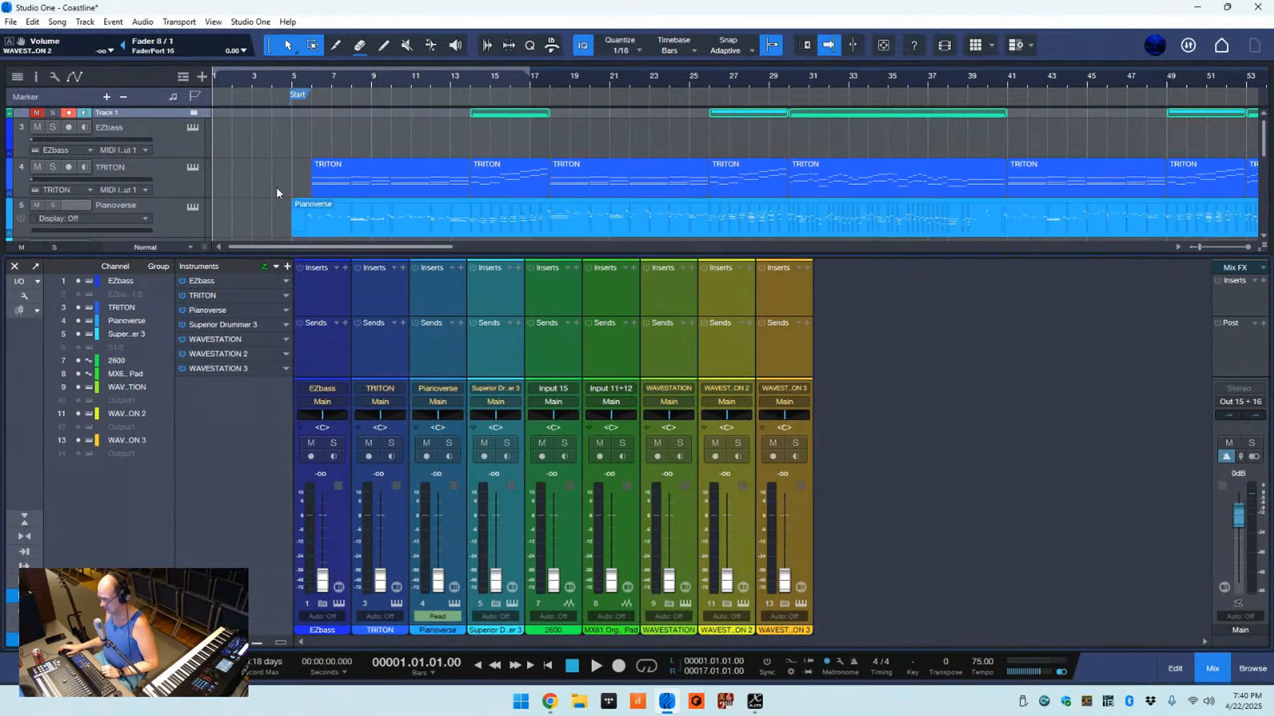
# - Select the TRITON track in the arrangement
pyautogui.click(173, 166)
pyautogui.click(173, 233)
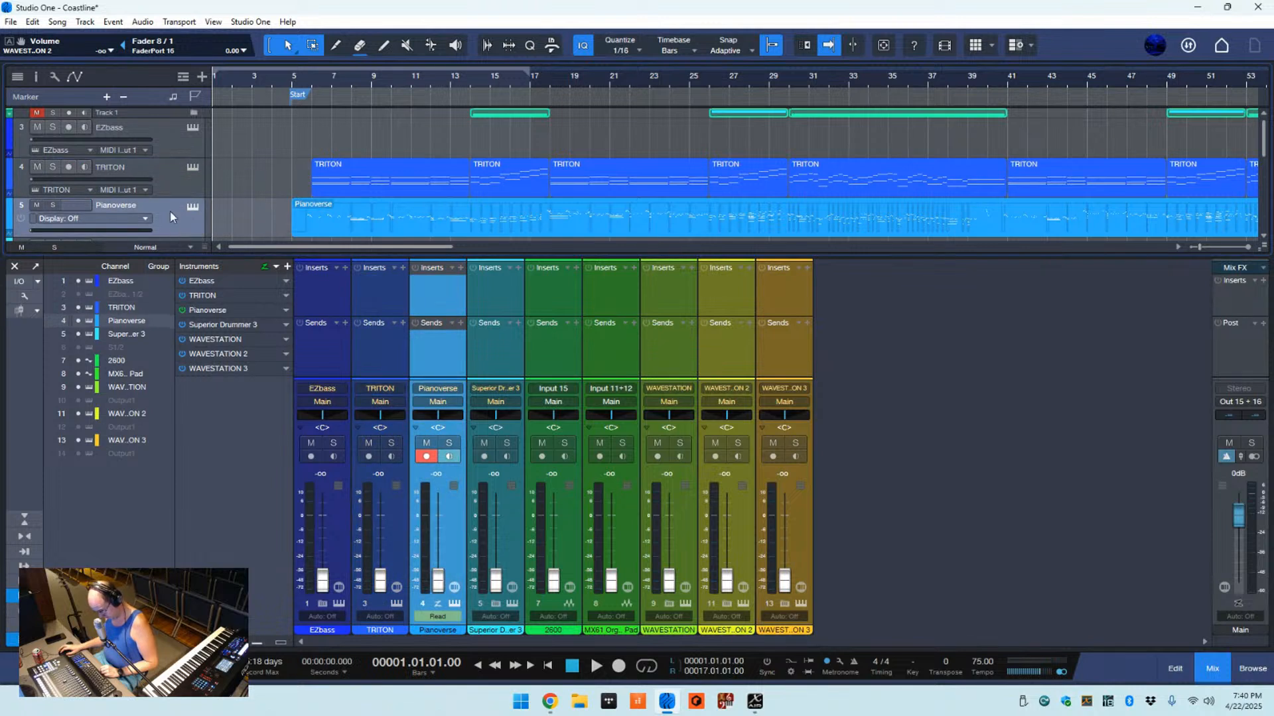
pyautogui.click(161, 181)
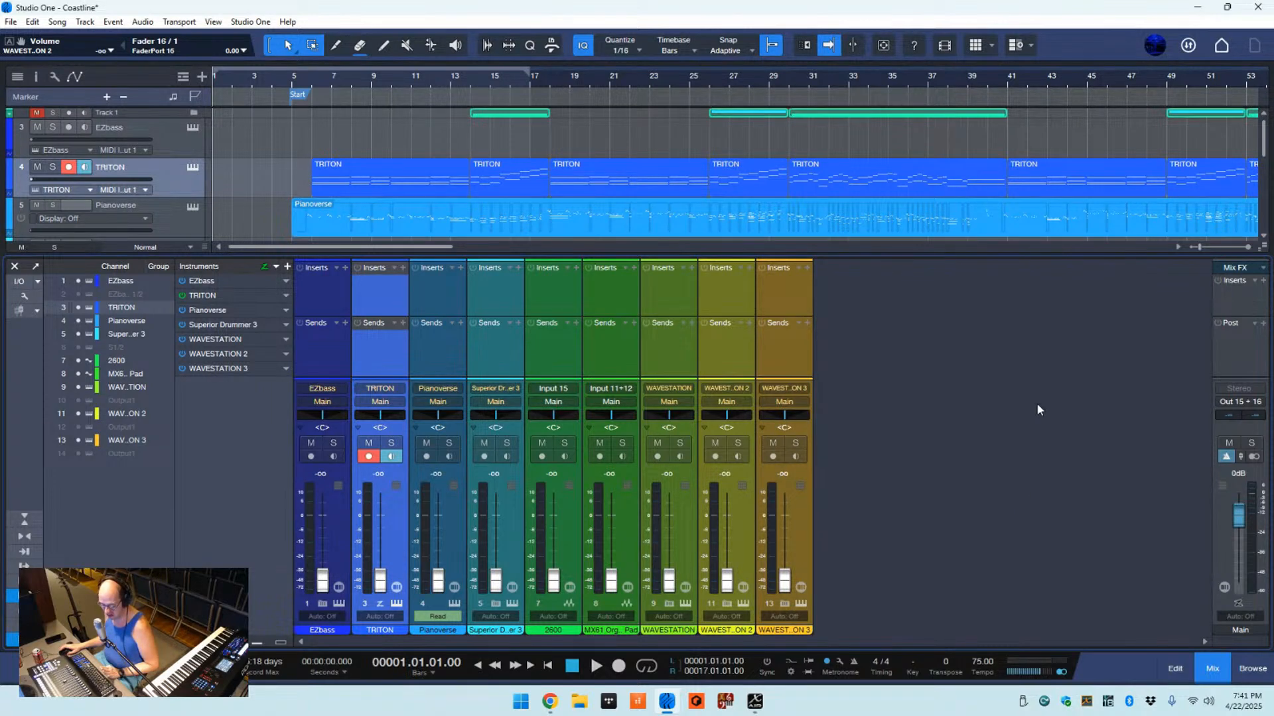
# - Add the favourite Limiter effect from the browser to the Main channel's post inserts and move its window off the arrangement
pyautogui.click(1252, 669)
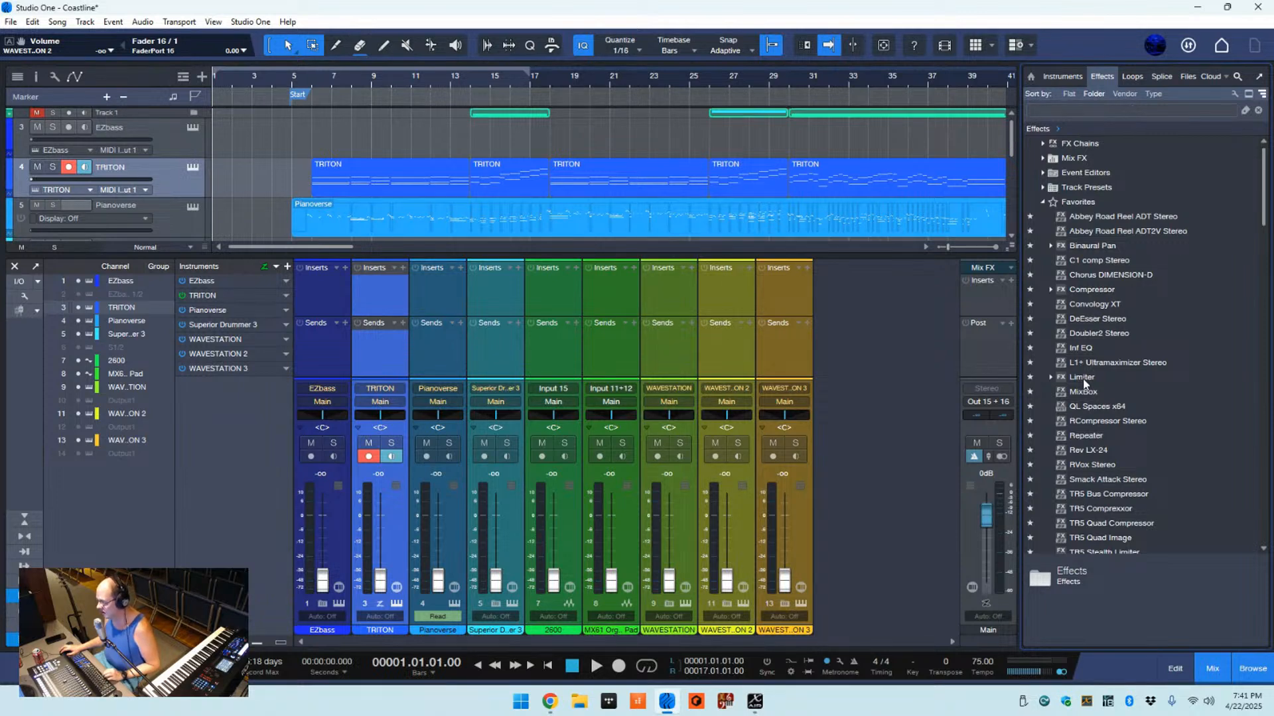
pyautogui.moveTo(1083, 380); pyautogui.dragTo(1084, 384)
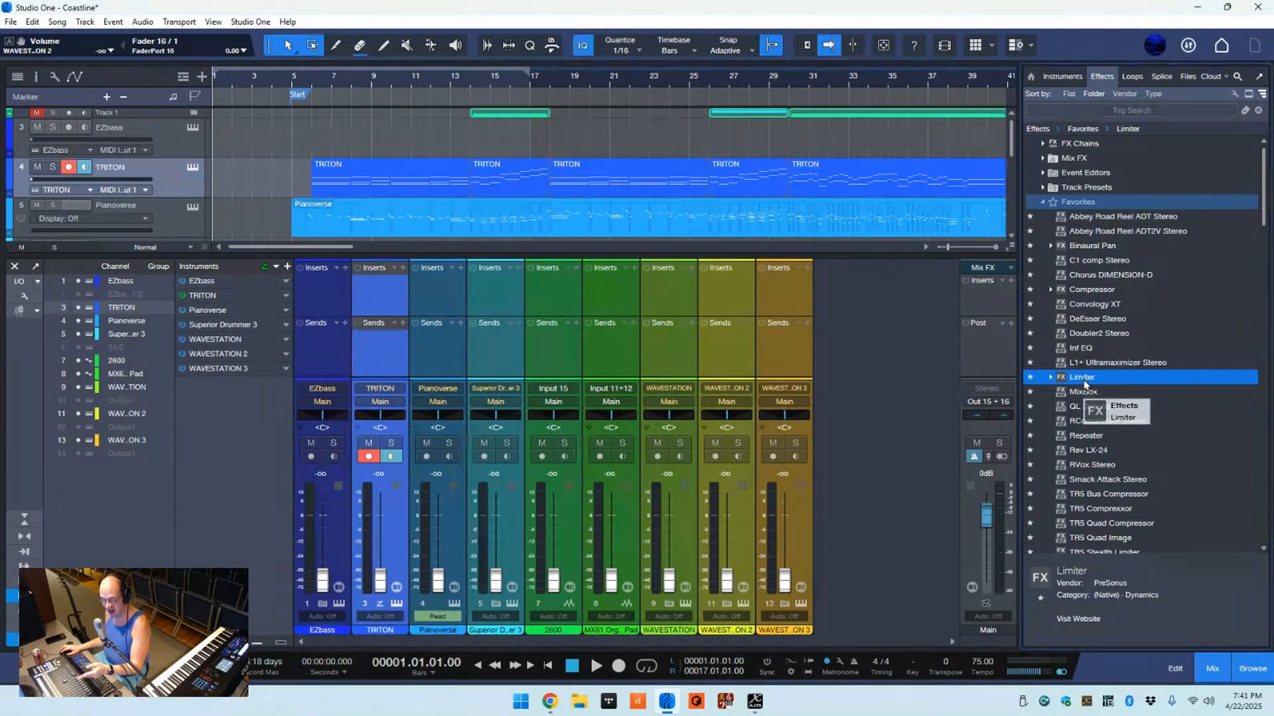
pyautogui.moveTo(1085, 384); pyautogui.dragTo(982, 345)
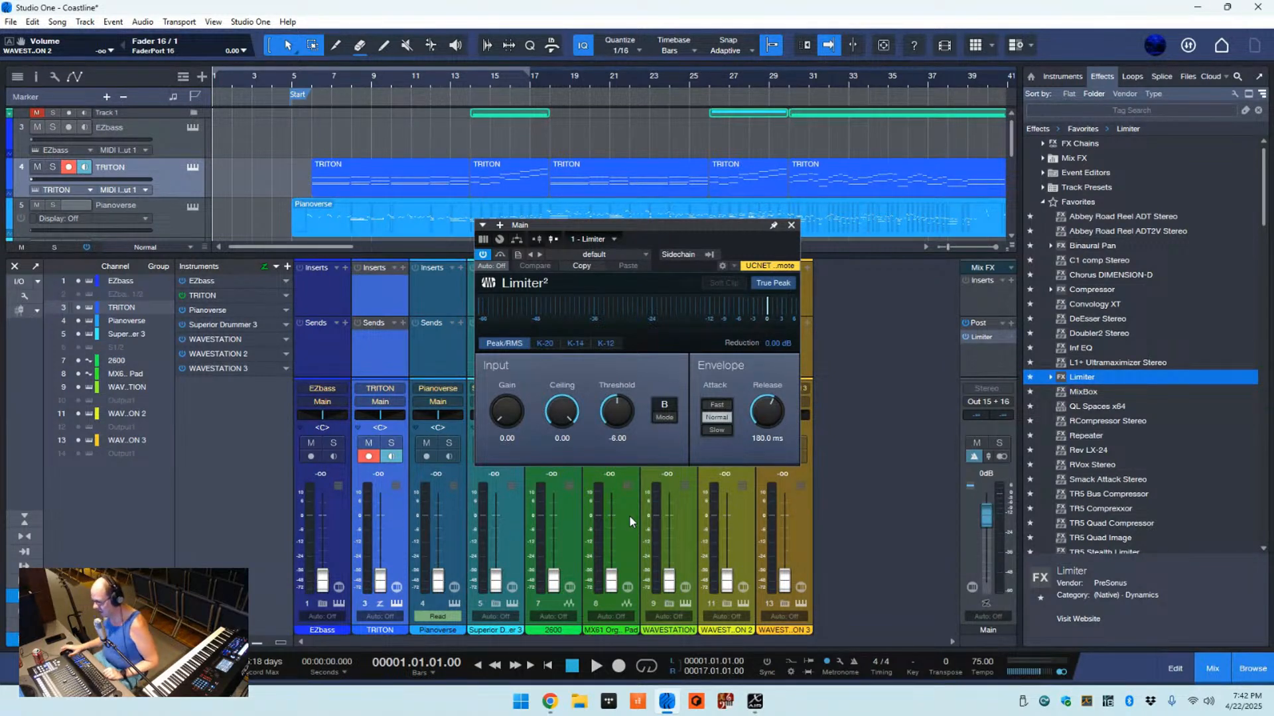
pyautogui.moveTo(626, 224); pyautogui.dragTo(682, 301)
# - Save the song under the new name Coastline 2 in the Coastline folder
pyautogui.click(12, 24)
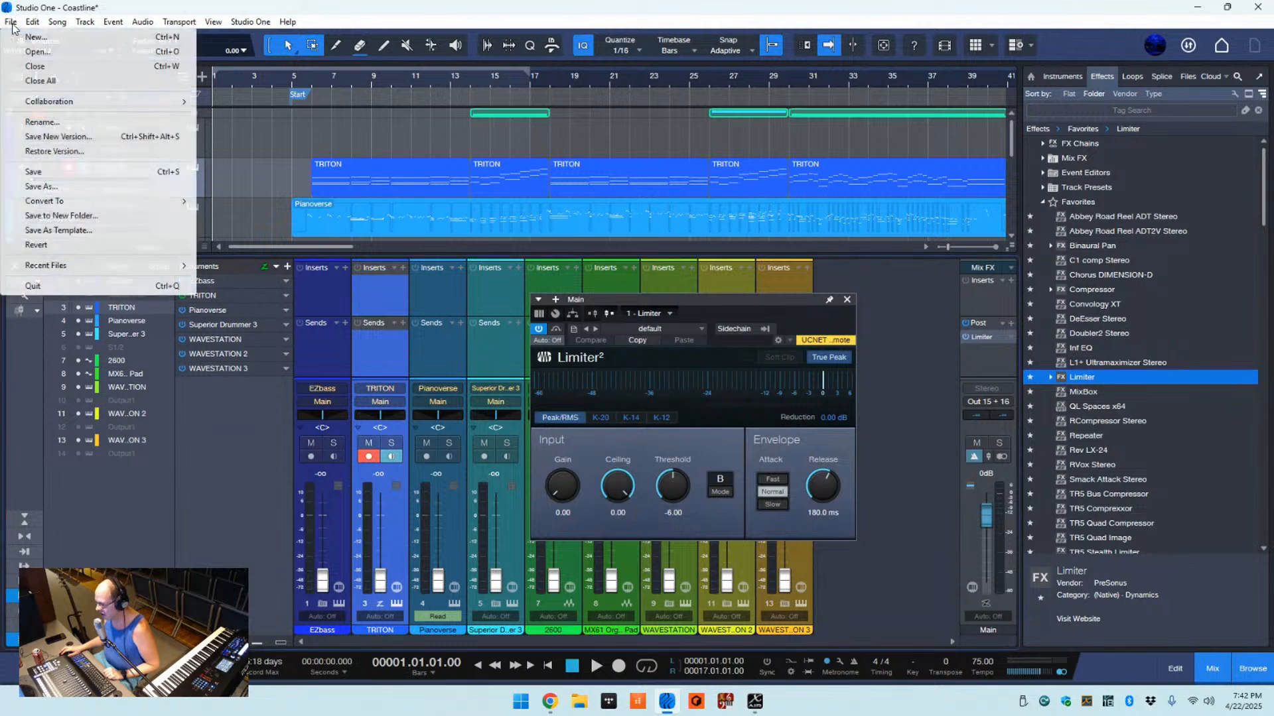
pyautogui.click(54, 185)
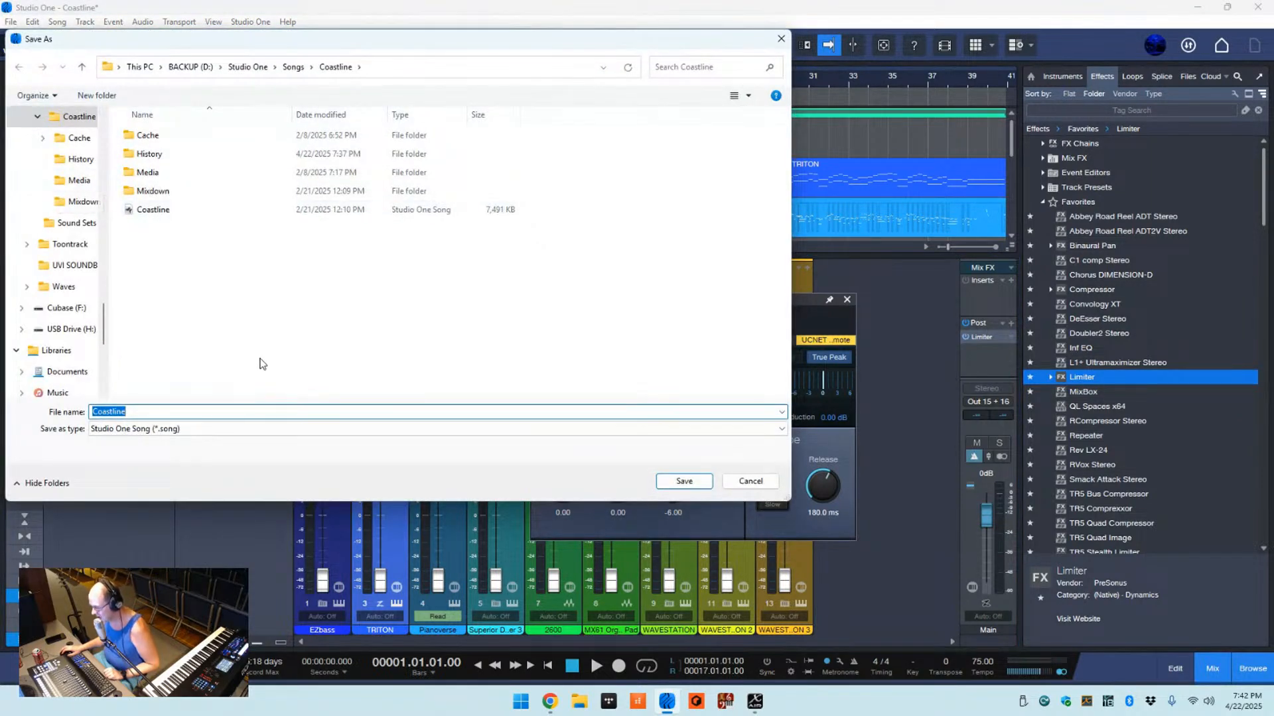
pyautogui.click(272, 411)
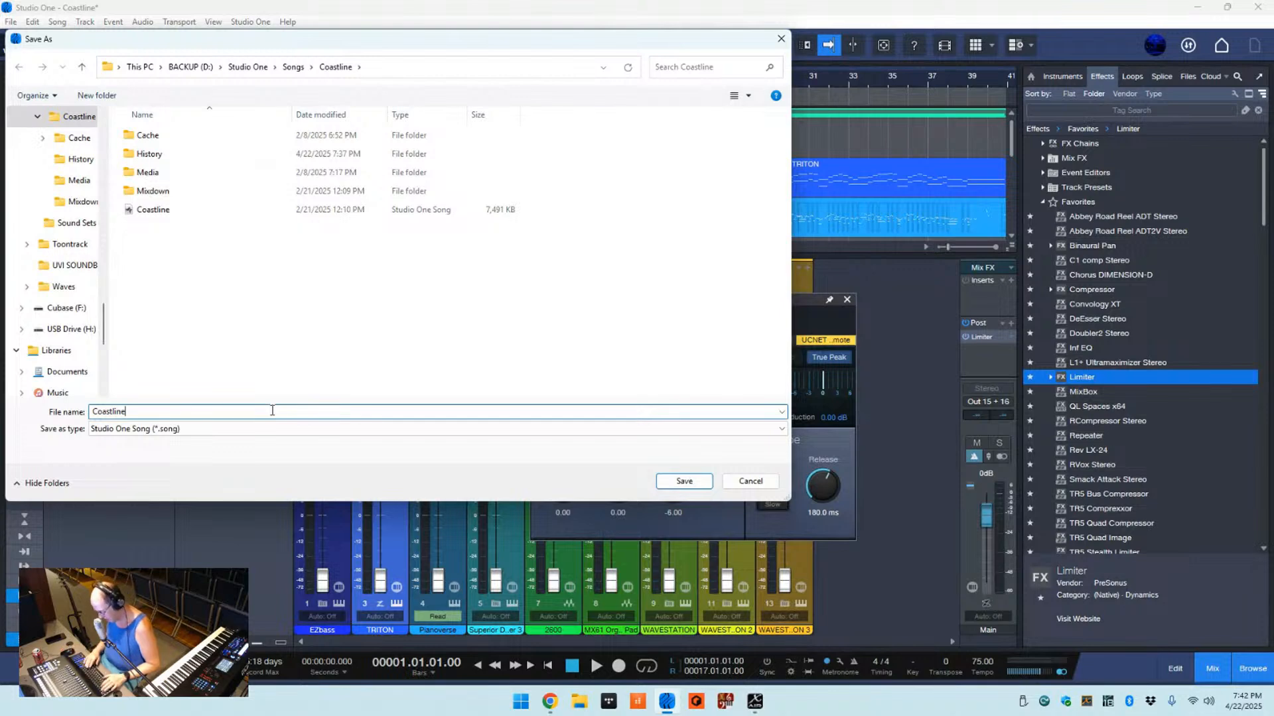
pyautogui.write('2')
pyautogui.press('Return')
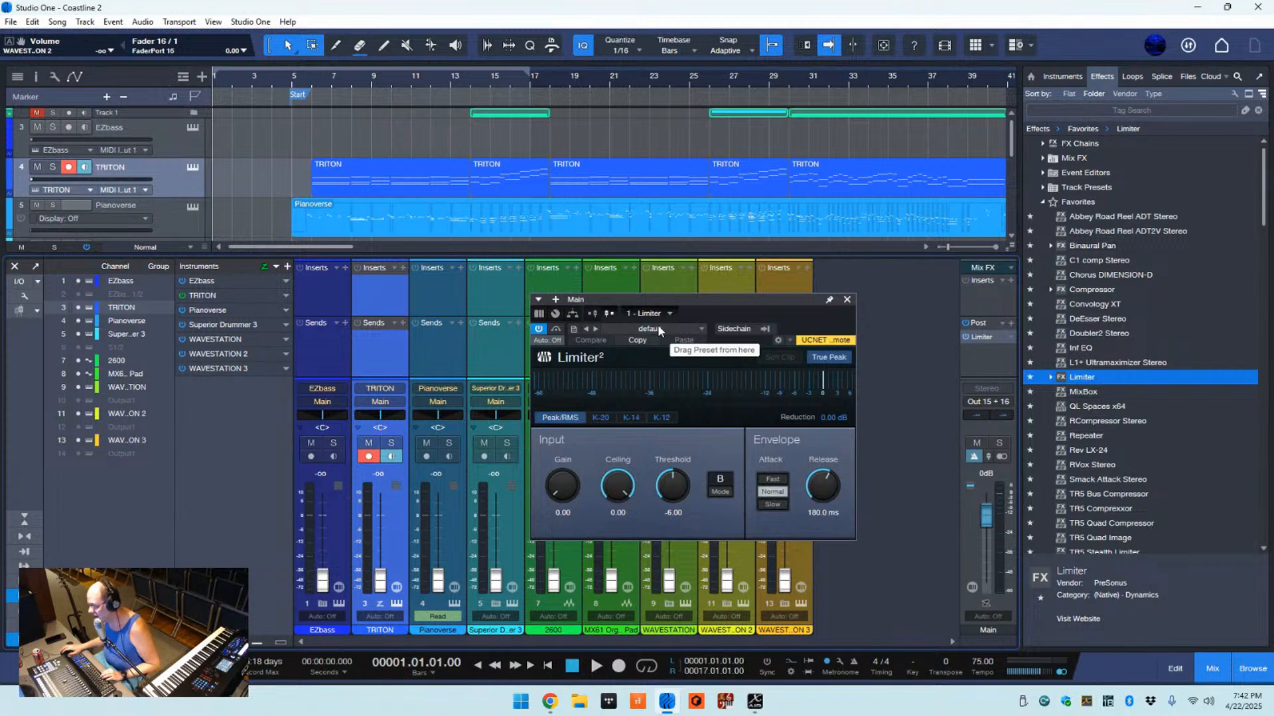
# - Look through the limiter's presets, leave it on default and close its window
pyautogui.moveTo(685, 301); pyautogui.dragTo(536, 239)
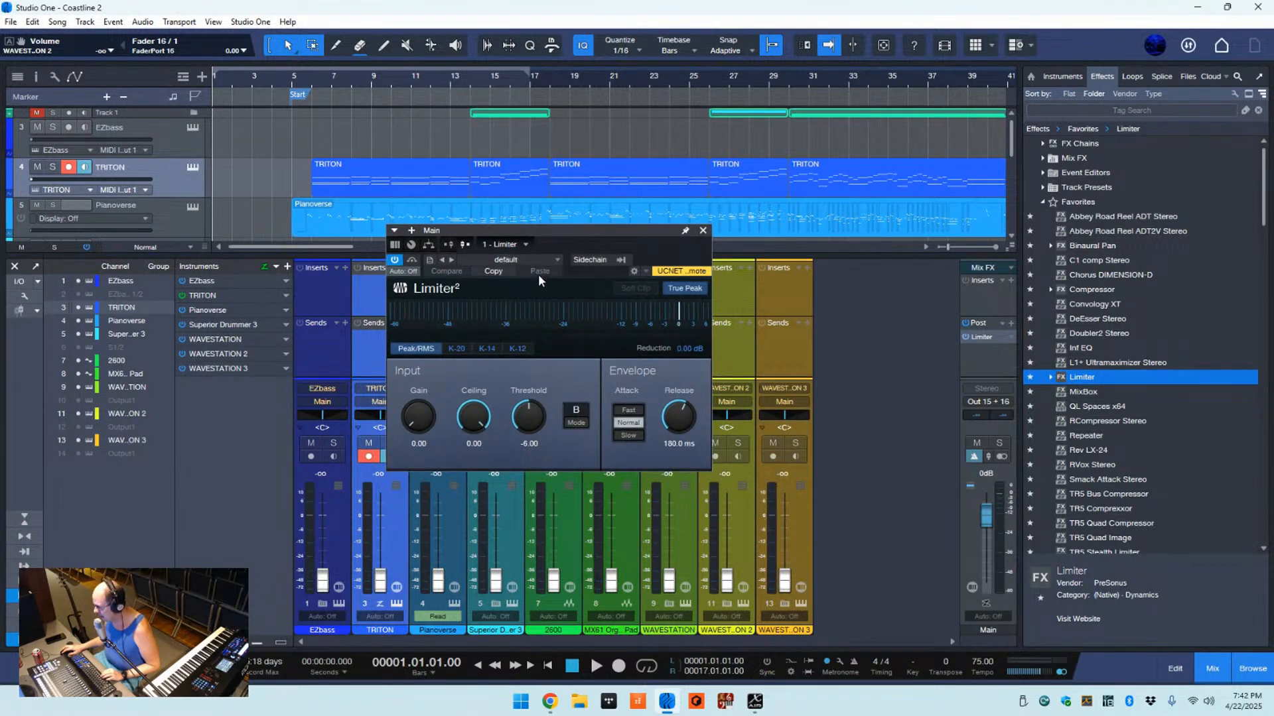
pyautogui.click(558, 258)
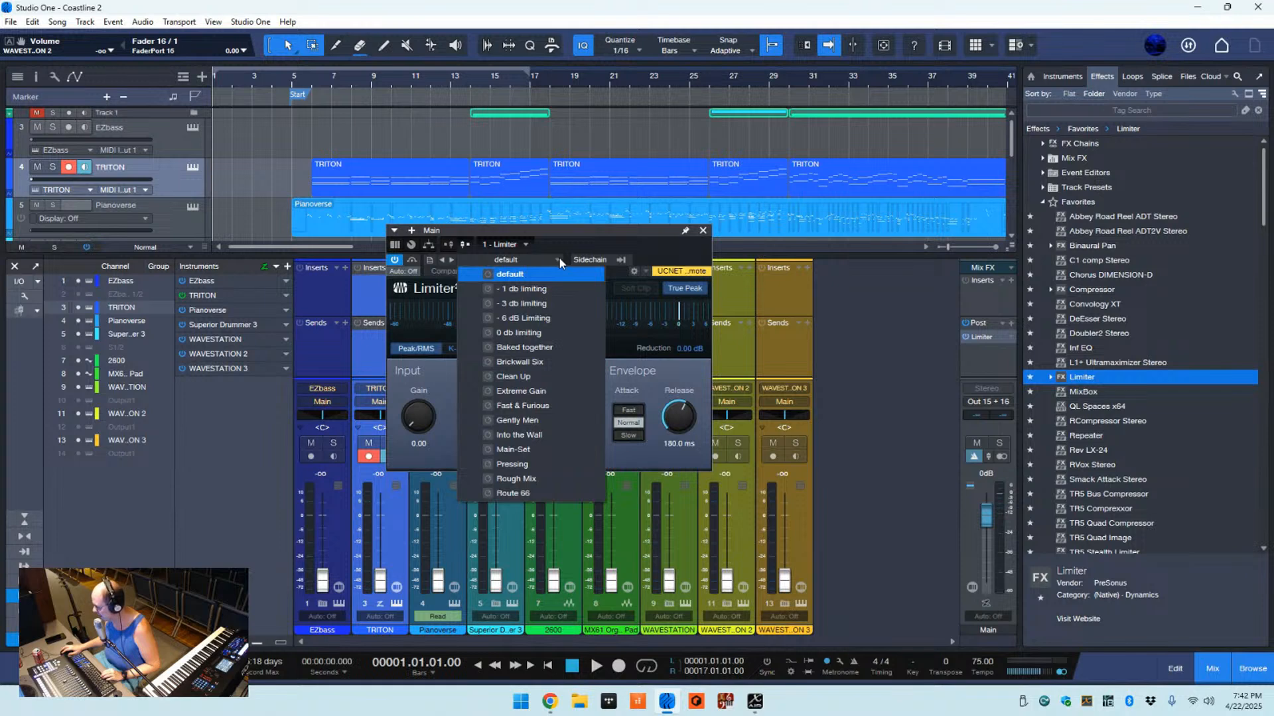
pyautogui.click(559, 260)
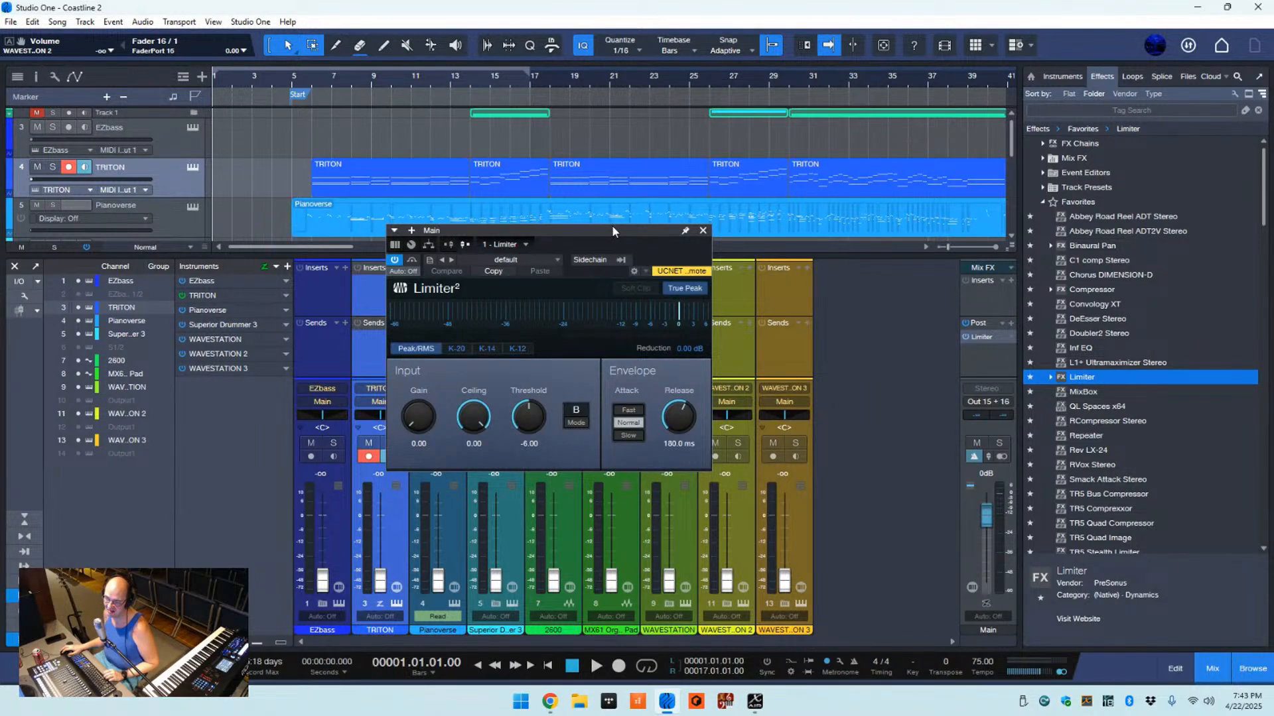
pyautogui.moveTo(592, 228); pyautogui.dragTo(597, 268)
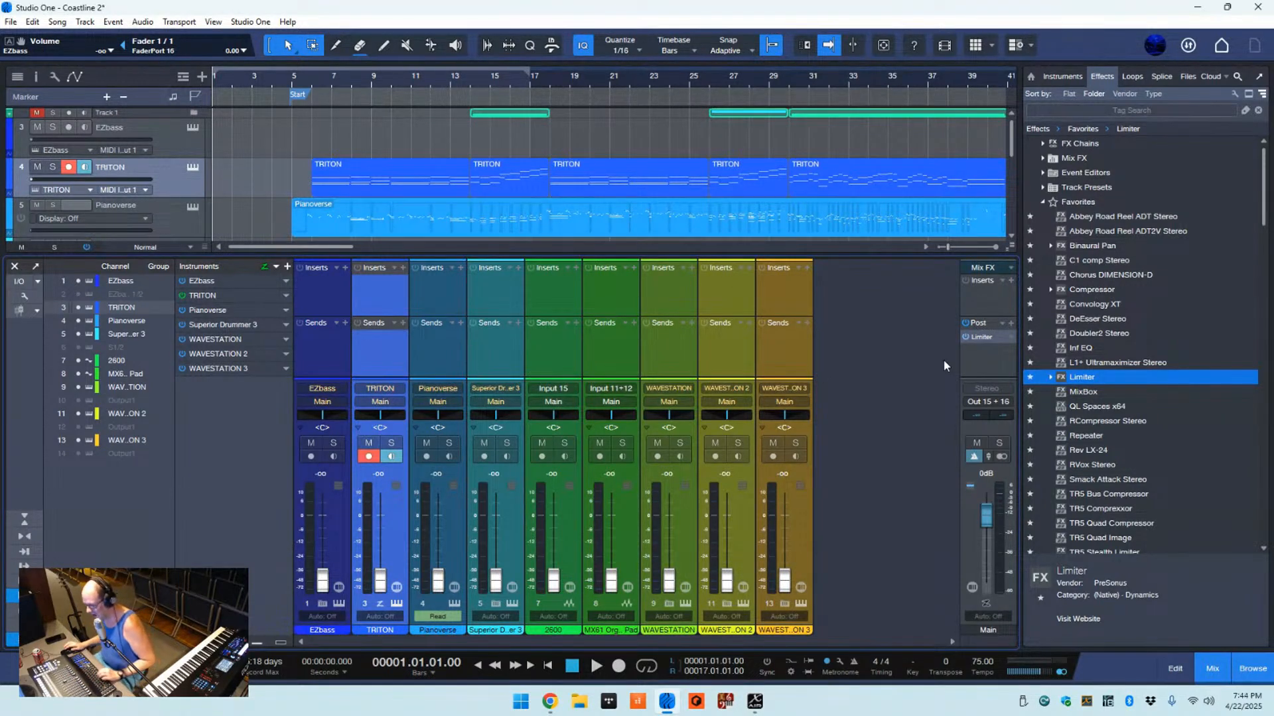
# - During playback, reorder the first channels as EZbass, Superior Drummer 3, Pianoverse, TRITON, and disarm Superior Drummer 3 for recording
pyautogui.press('space')
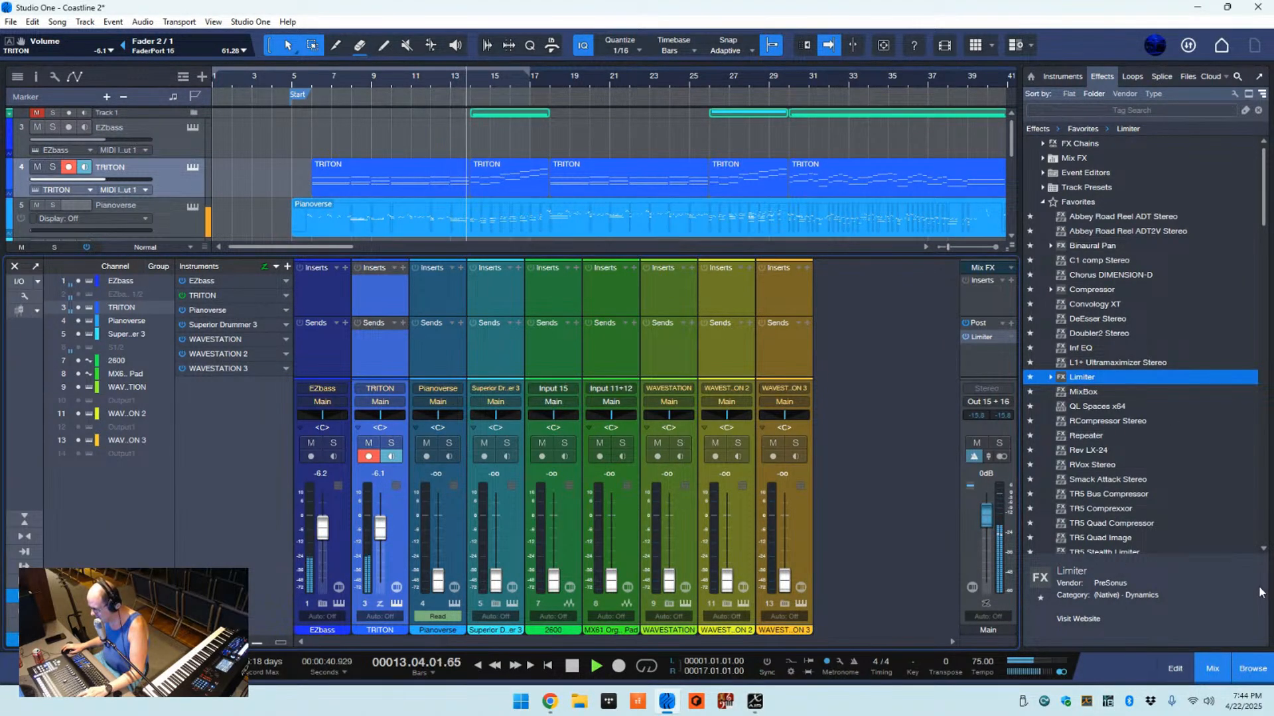
pyautogui.click(500, 304)
pyautogui.moveTo(457, 312); pyautogui.dragTo(356, 308)
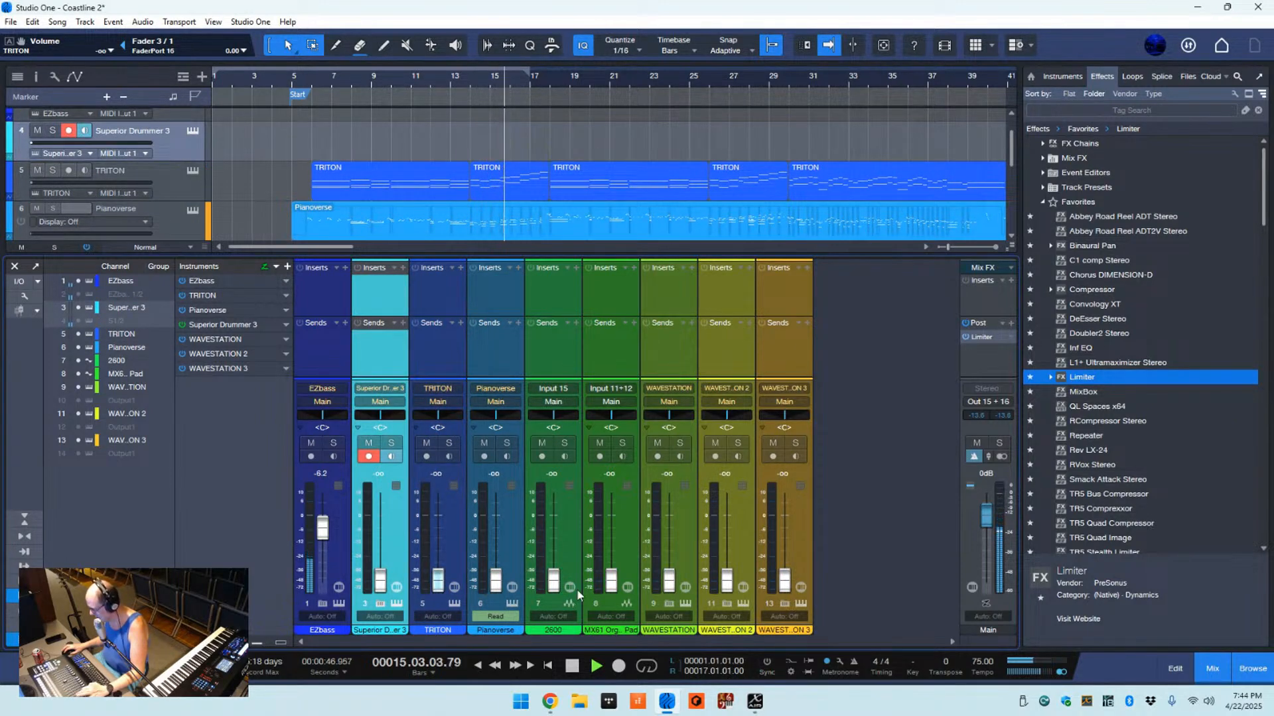
pyautogui.click(369, 457)
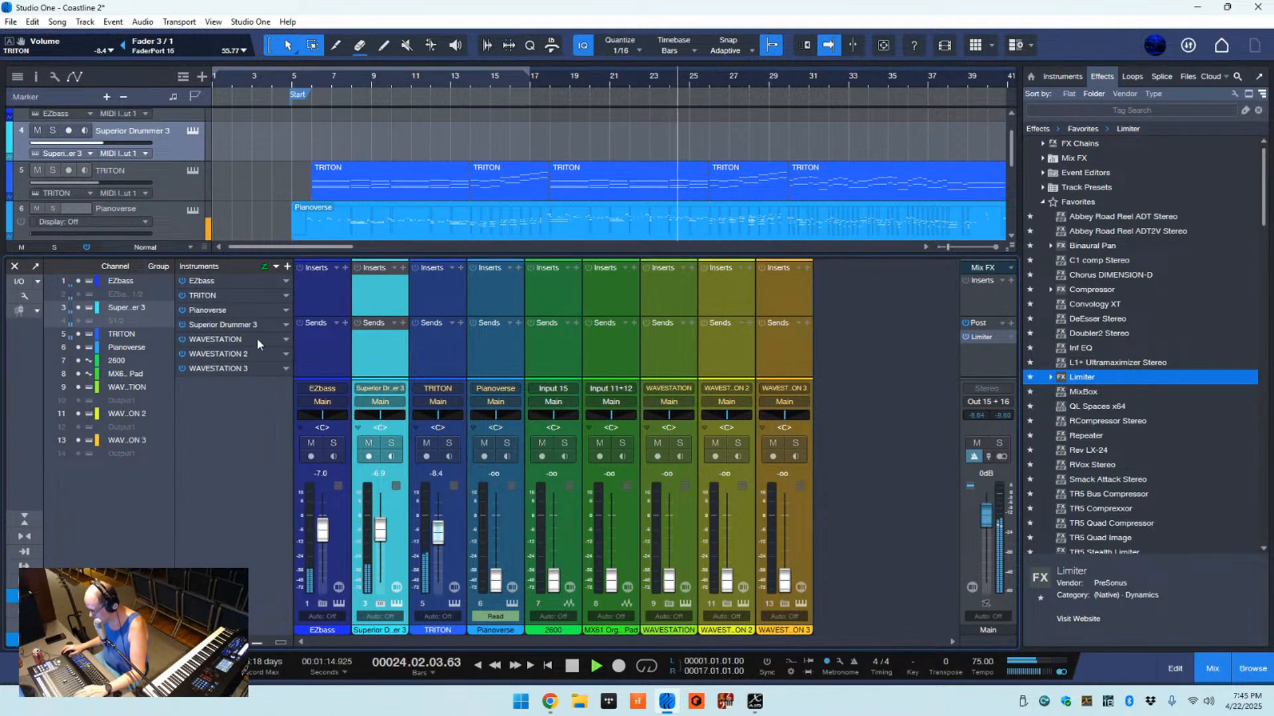
pyautogui.moveTo(512, 360); pyautogui.dragTo(412, 363)
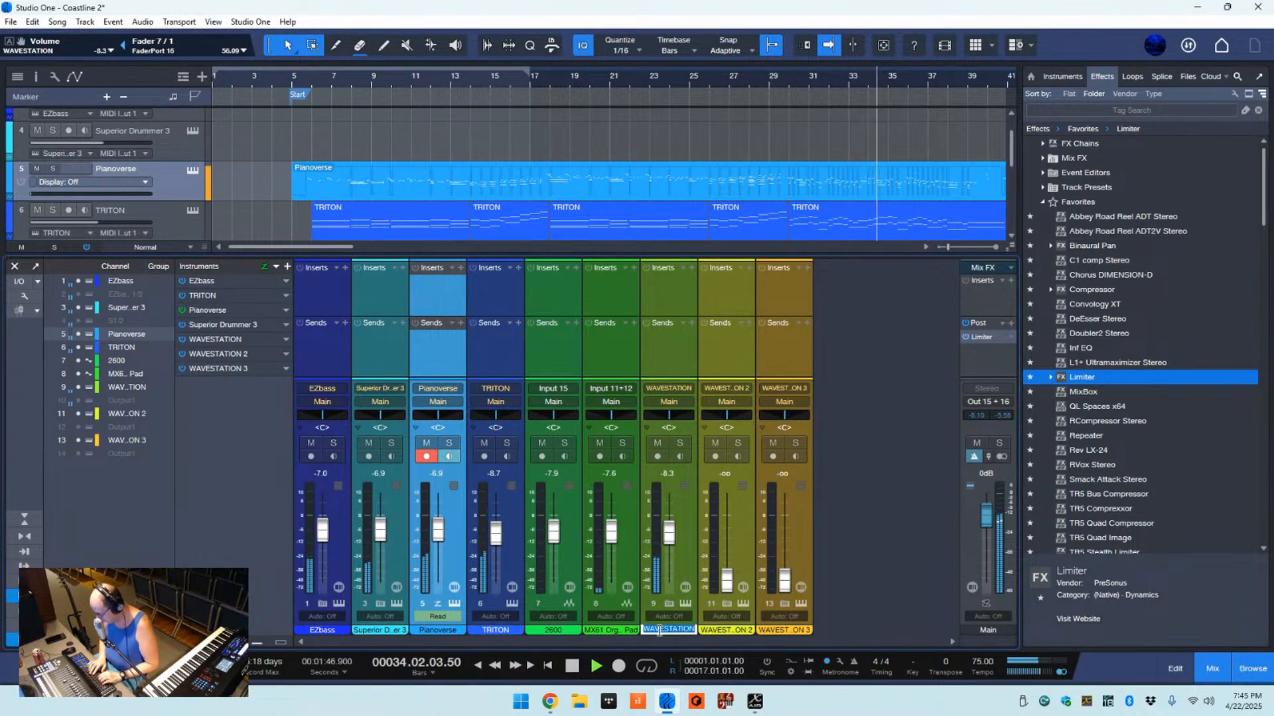
# - Rename the first WAVESTATION channel to Plucked Wave and raise the WAVESTATION 2 fader to about -8.2 dB
pyautogui.write('Plu')
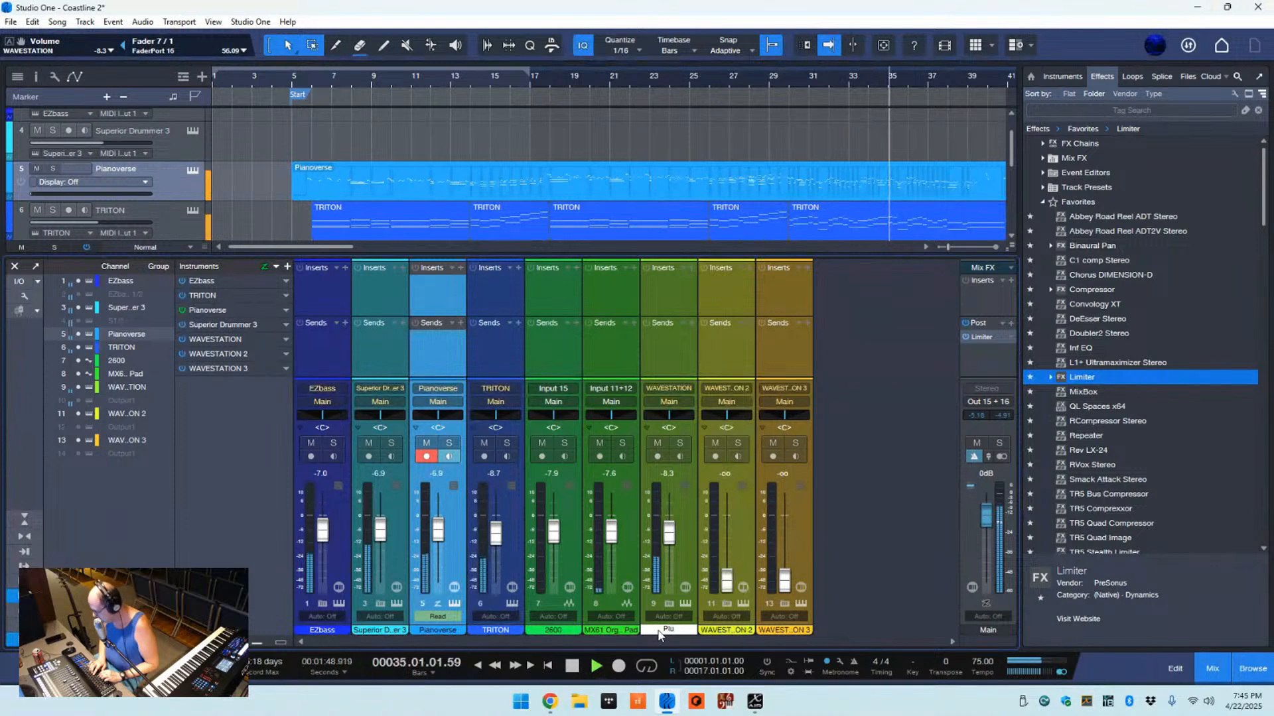
pyautogui.write('cked ')
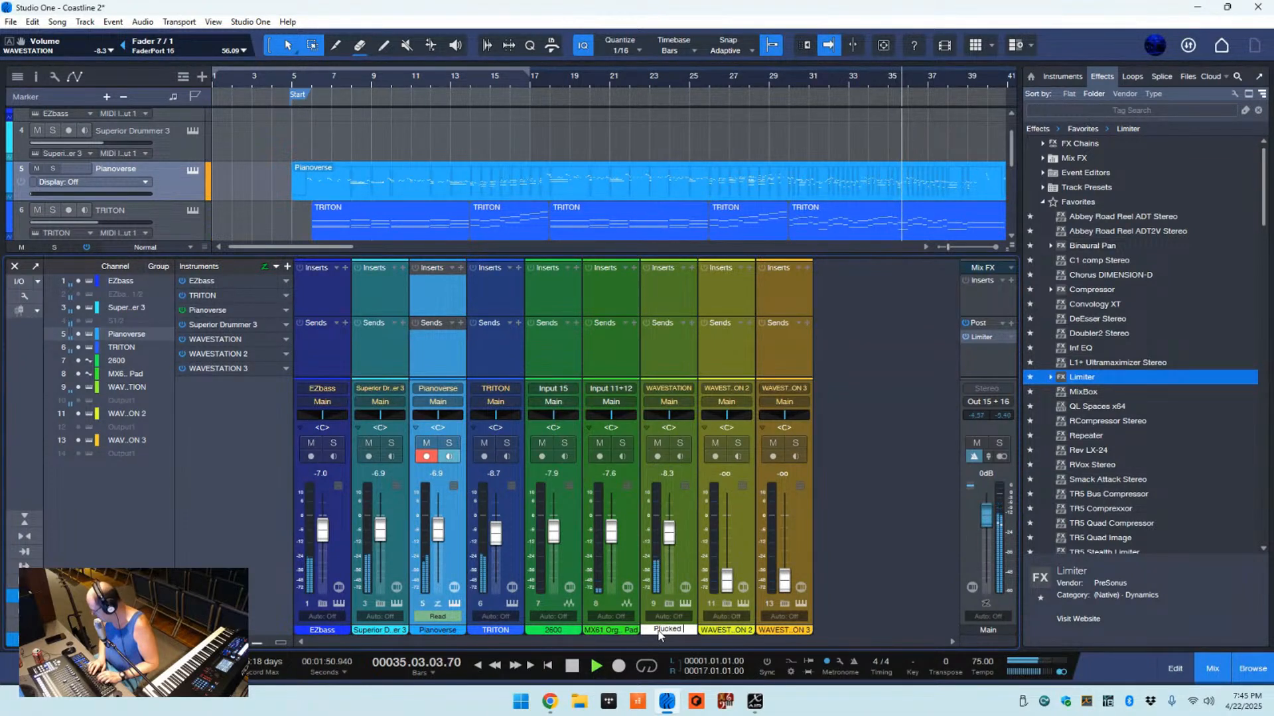
pyautogui.write('Wave')
pyautogui.press('Return')
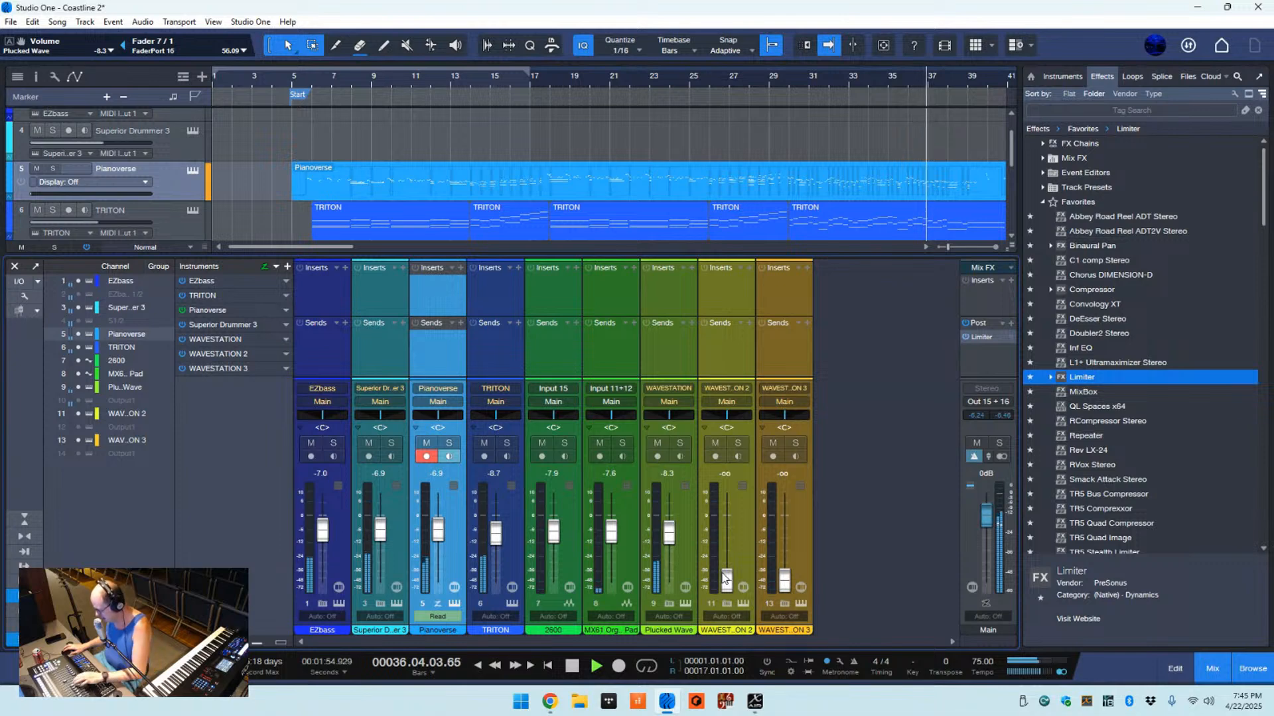
pyautogui.moveTo(726, 581); pyautogui.dragTo(723, 577)
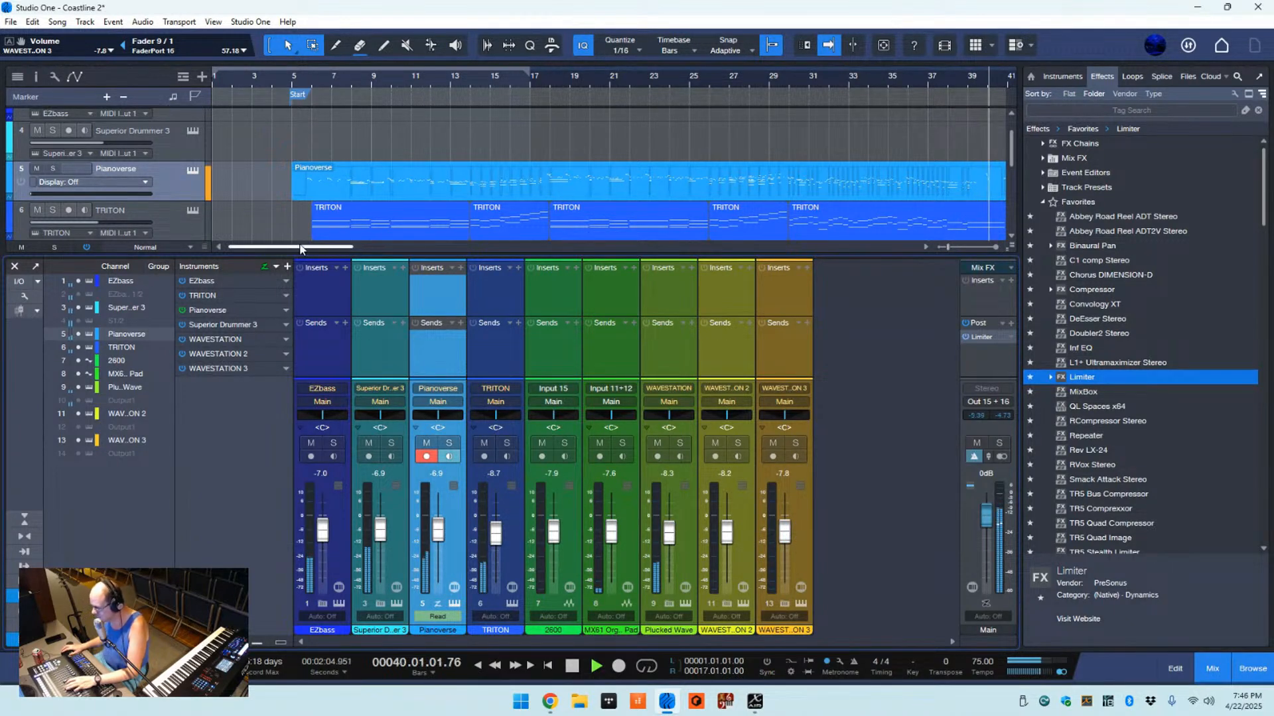
# - Check track 11 (WAVESTATION 3) for events, stop playback, and mute its channel with the fader fully down
pyautogui.scroll(-5, 471, 144)
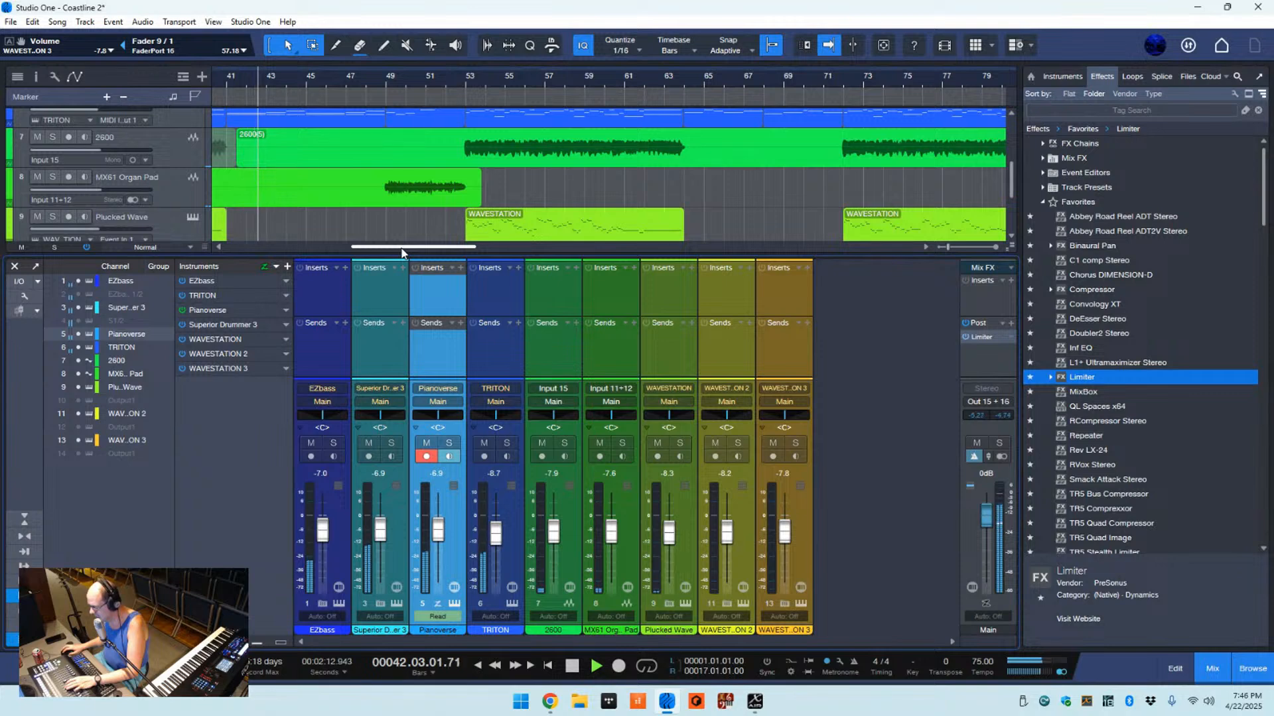
pyautogui.scroll(-2, 330, 222)
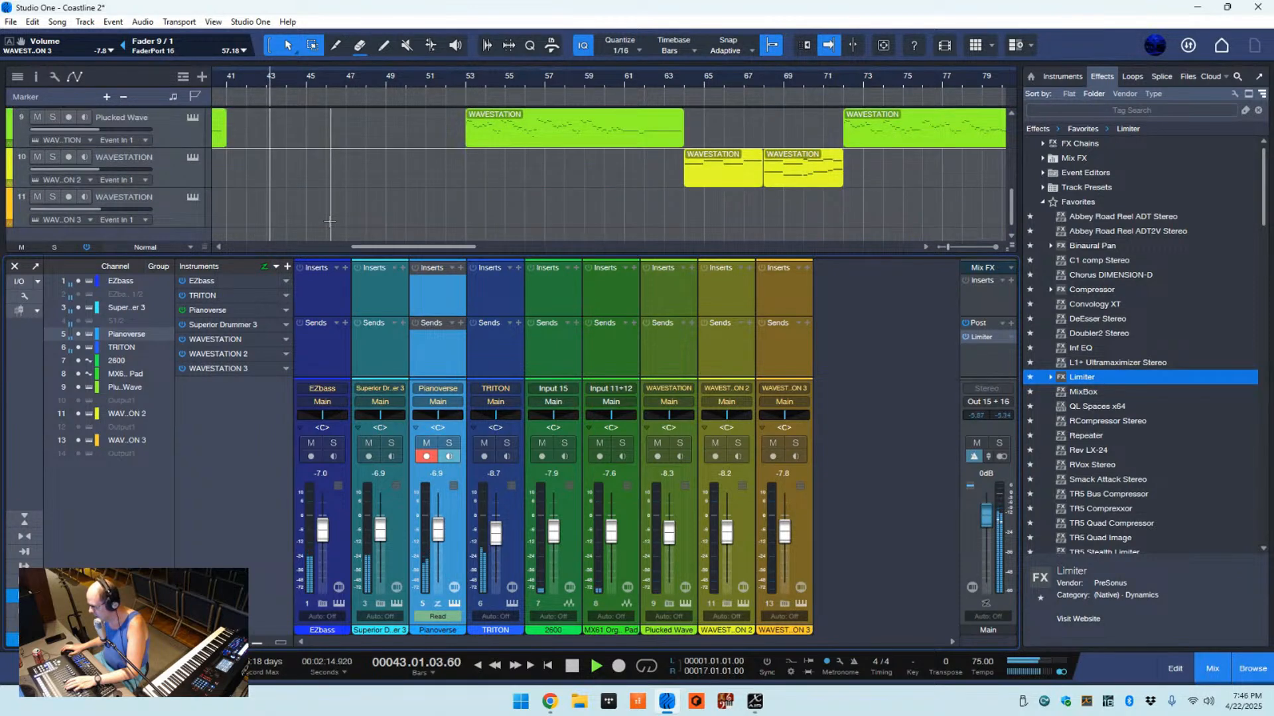
pyautogui.scroll(-1, 330, 222)
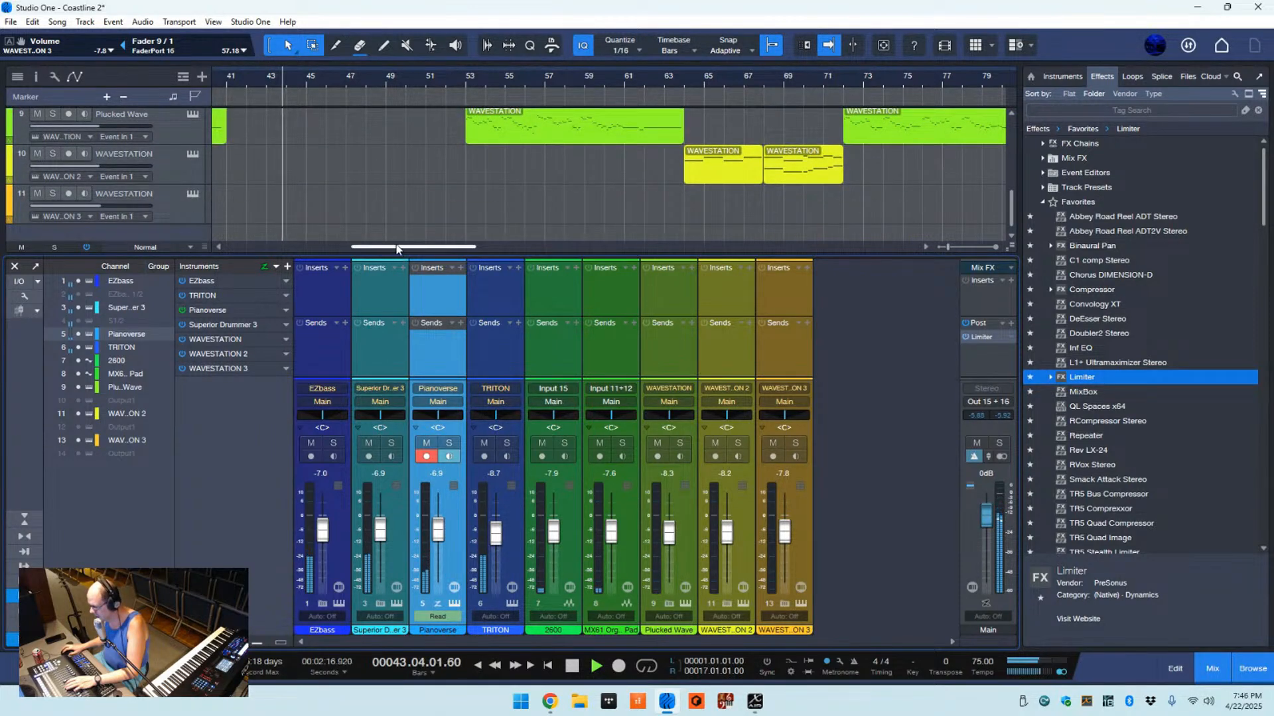
pyautogui.hscroll(3, 473, 249)
pyautogui.moveTo(474, 248); pyautogui.dragTo(268, 250)
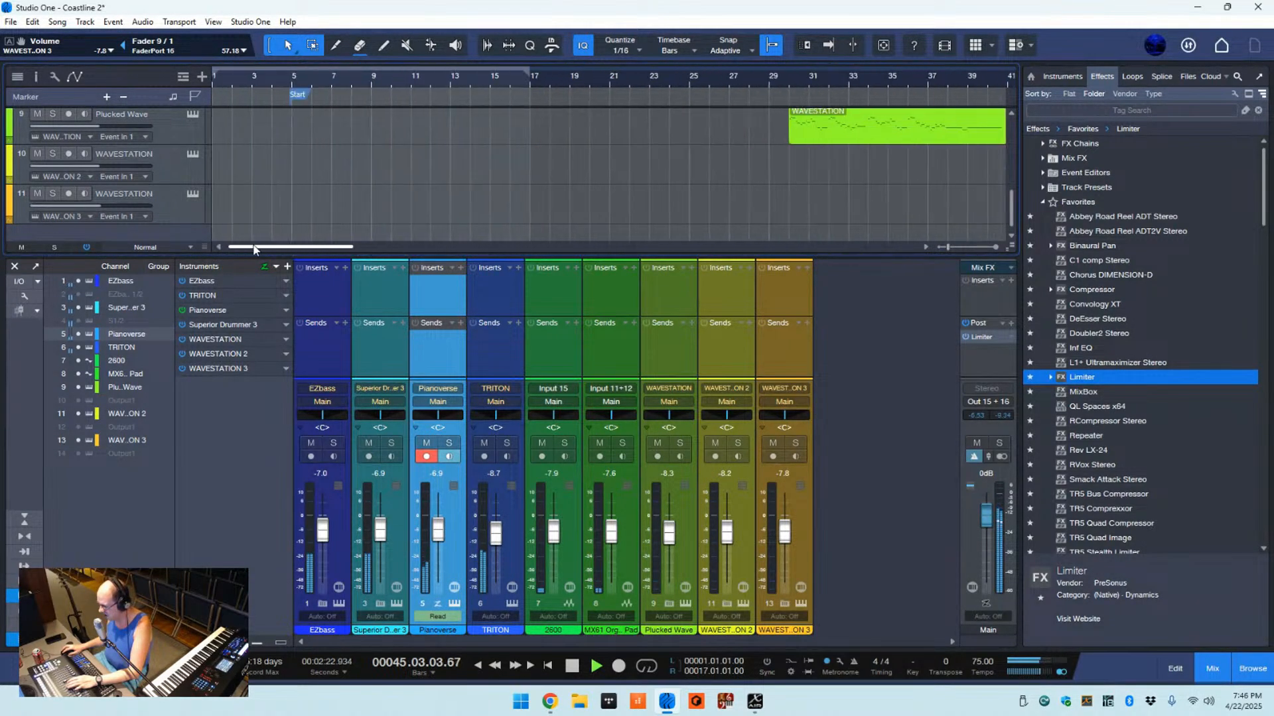
pyautogui.click(174, 212)
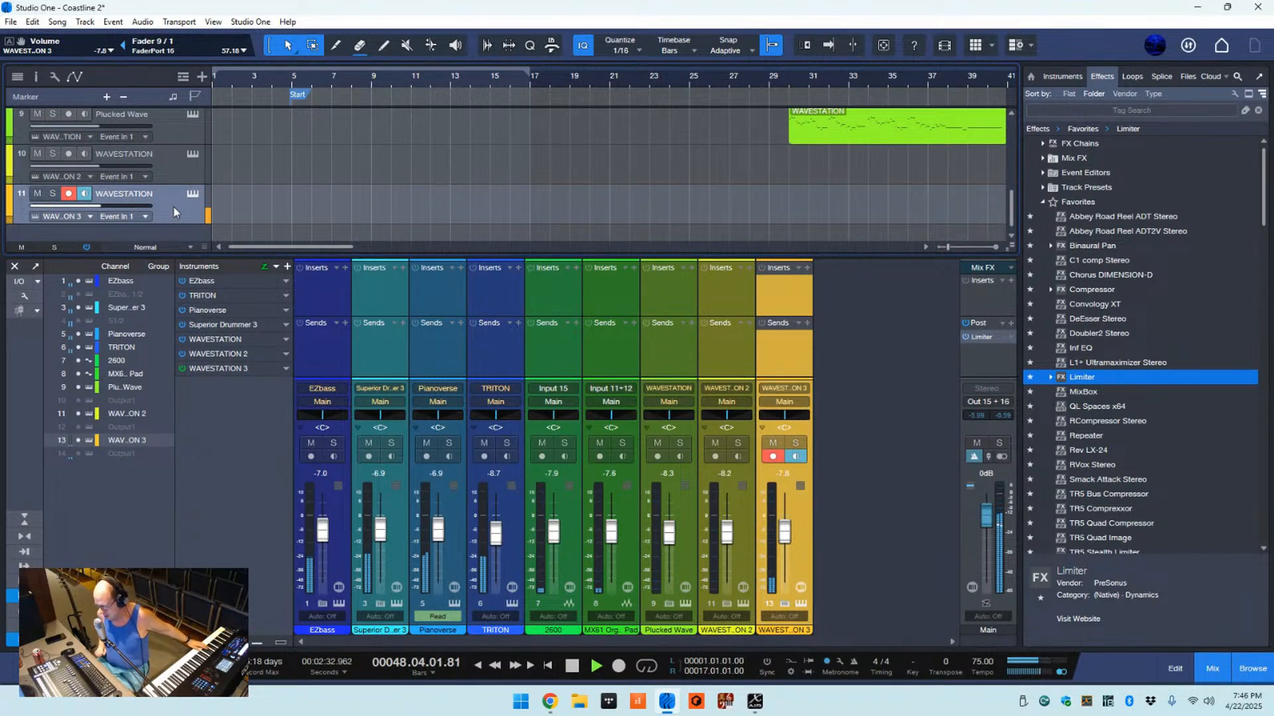
pyautogui.press('space')
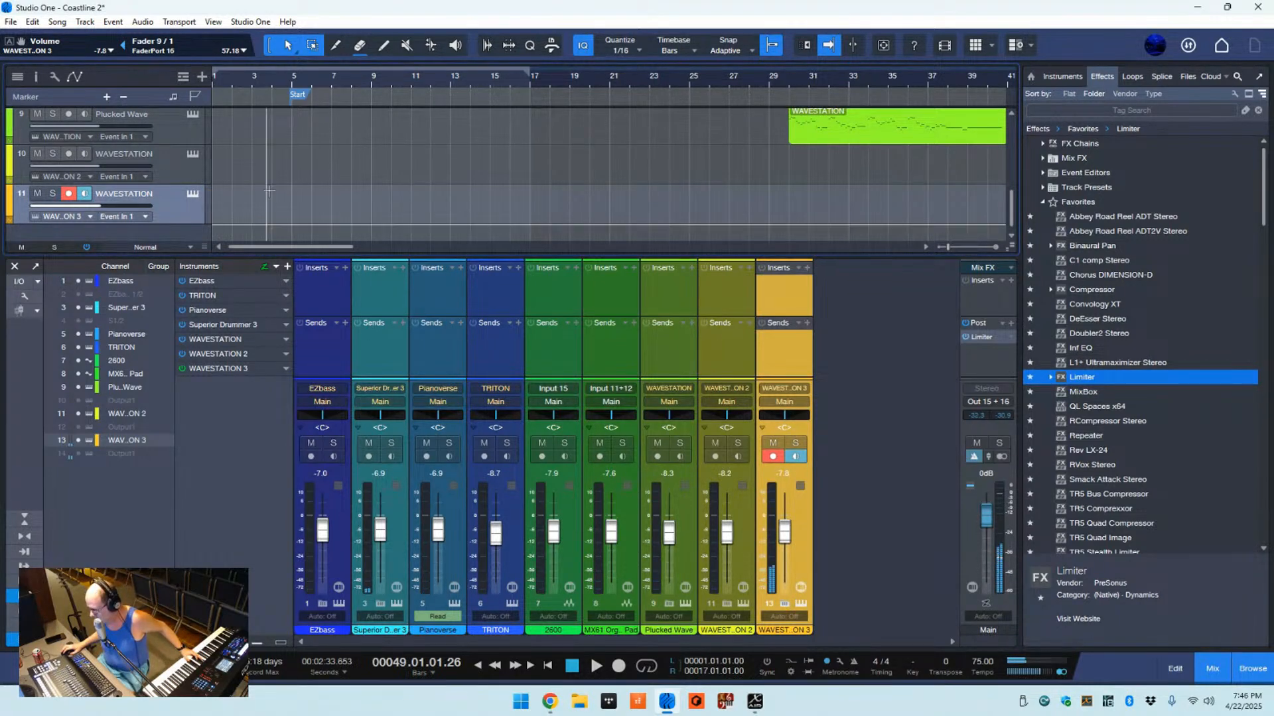
pyautogui.moveTo(264, 247)
pyautogui.mouseDown()
pyautogui.moveTo(479, 242)
pyautogui.moveTo(335, 244)
pyautogui.moveTo(247, 266)
pyautogui.mouseUp()
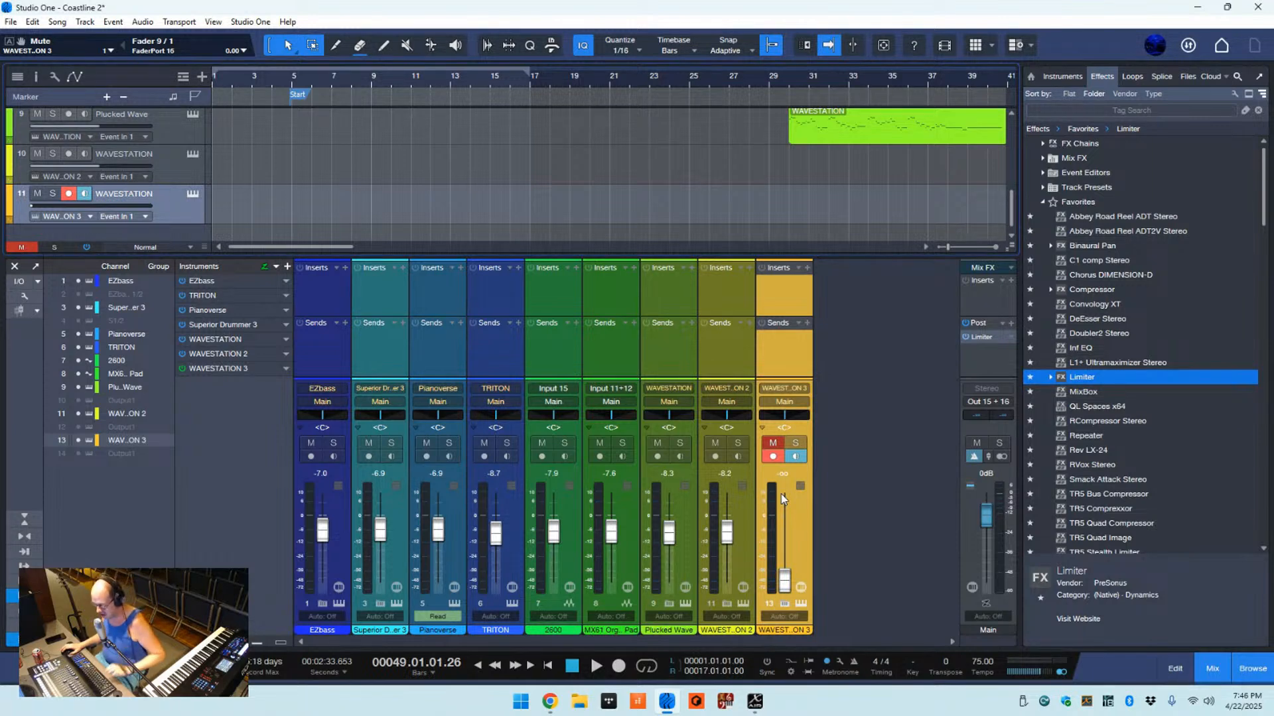
# - Play a passage of the mix, return the playhead to the song's start and pull all instrument faders fully down
pyautogui.press('space')
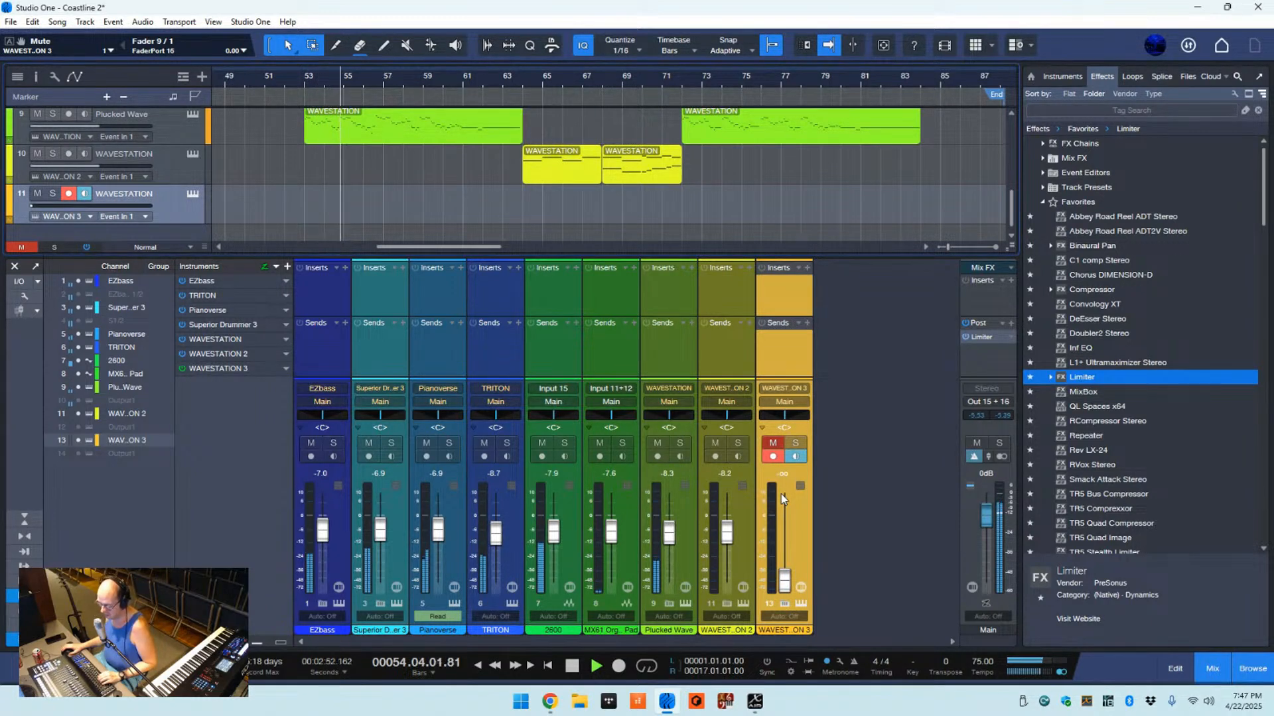
pyautogui.press('space')
pyautogui.press(',')
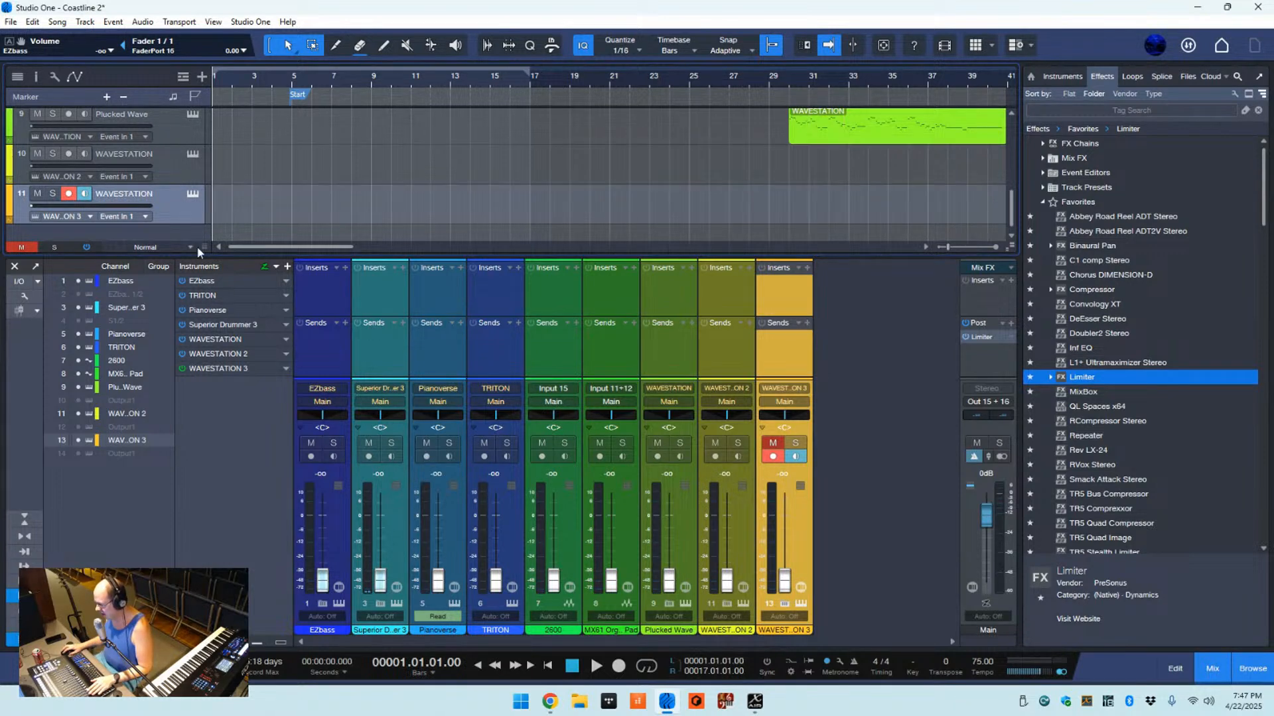
# - Play the song again and set the EZbass, Superior Drummer 3 and Pianoverse faders to about -4.9 dB
pyautogui.click(286, 85)
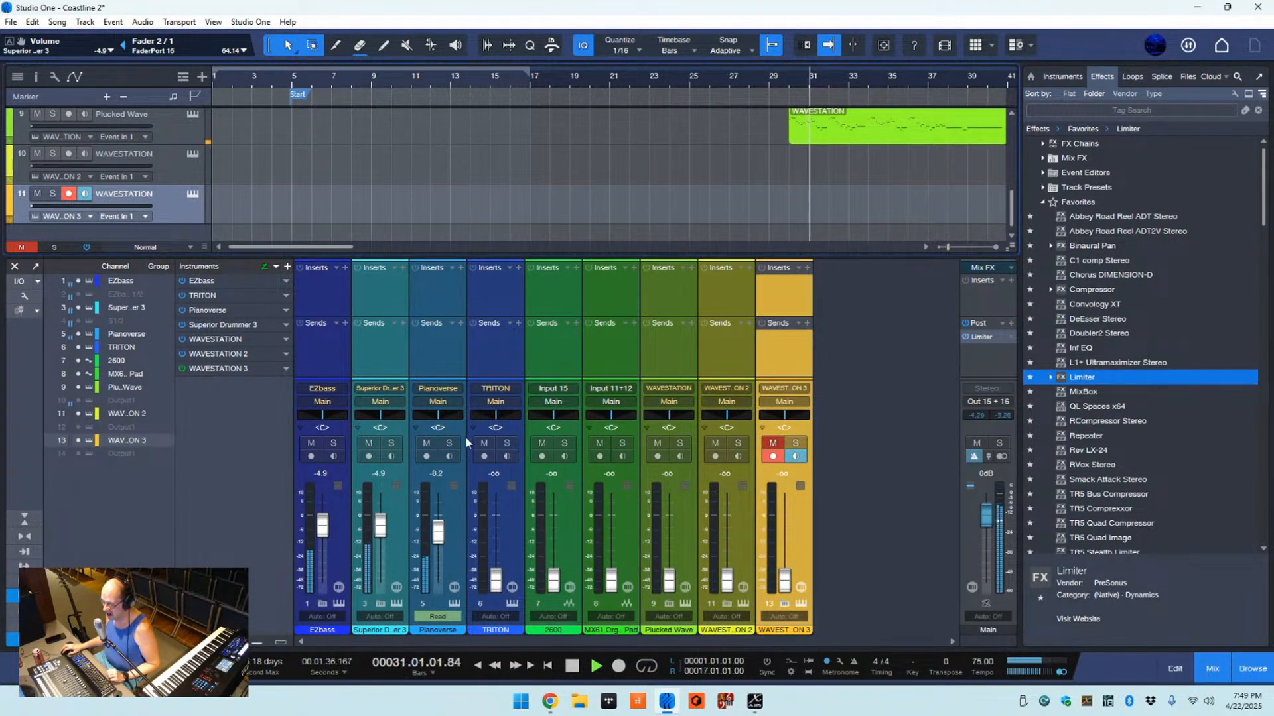
pyautogui.moveTo(438, 536); pyautogui.dragTo(435, 532)
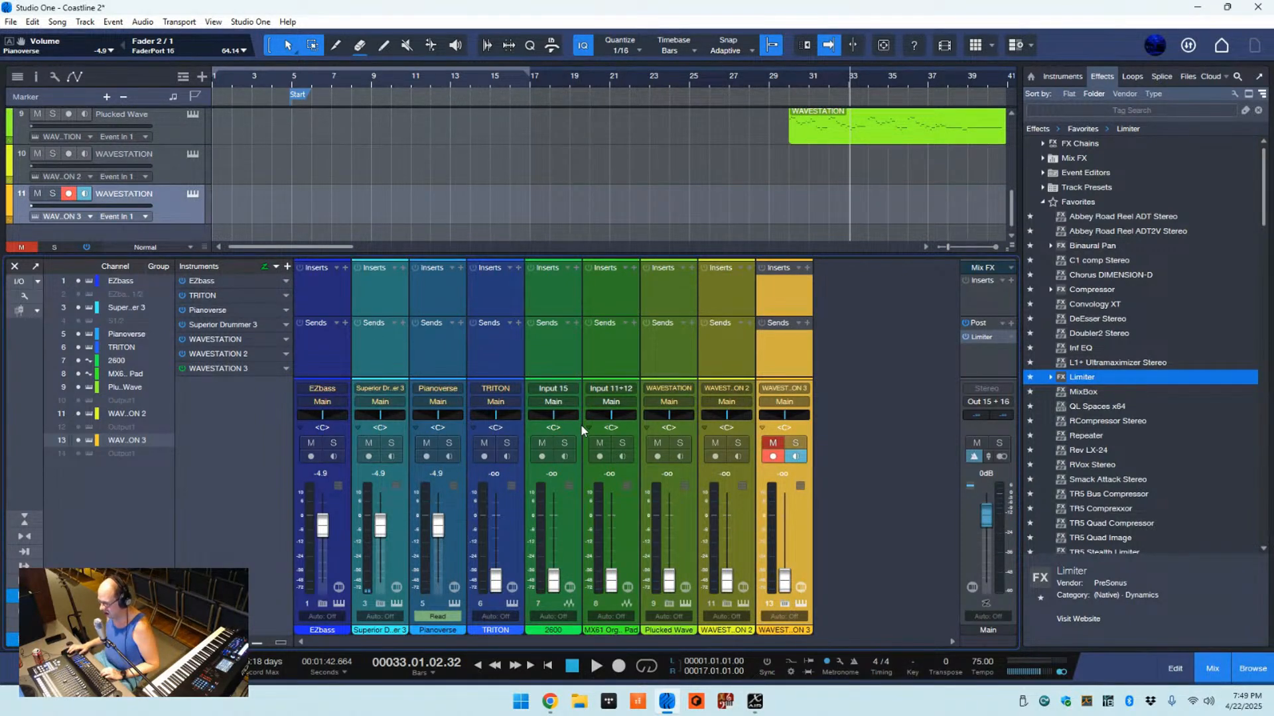
# - Play the song from the Start marker and insert the C1 comp Stereo effect on the Pianoverse channel
pyautogui.click(292, 86)
pyautogui.press('space')
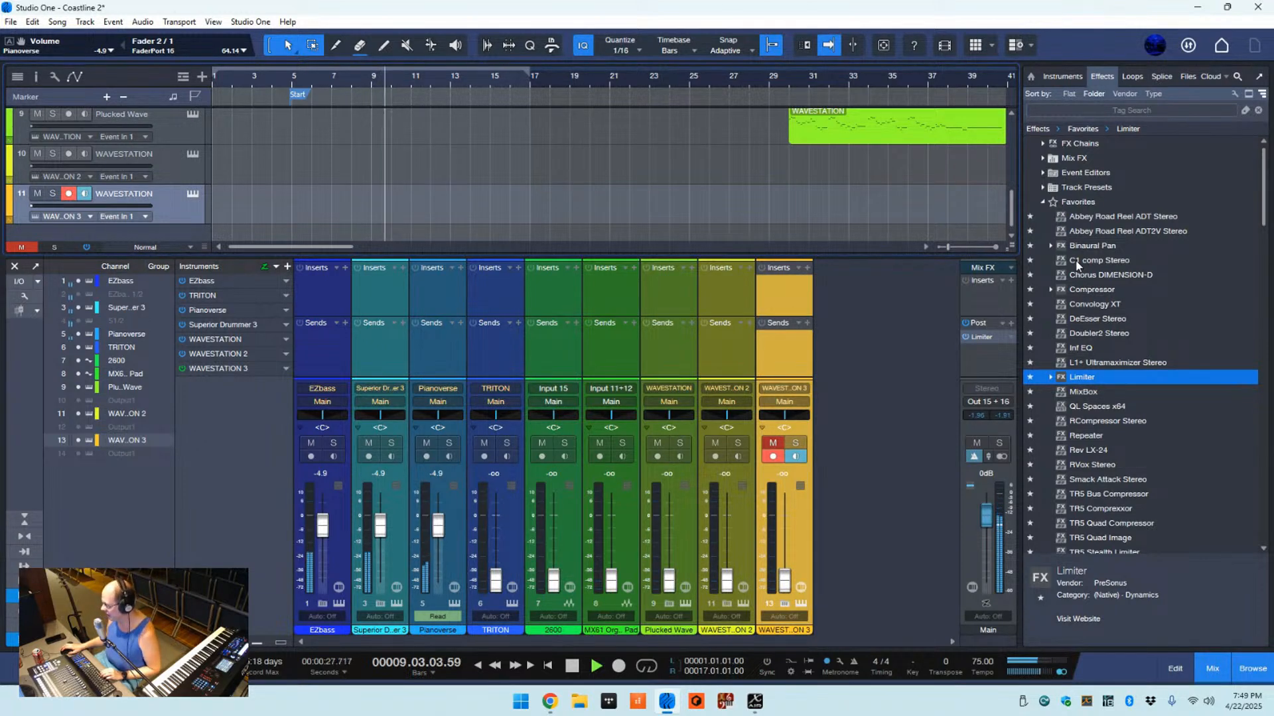
pyautogui.scroll(-3, 1083, 403)
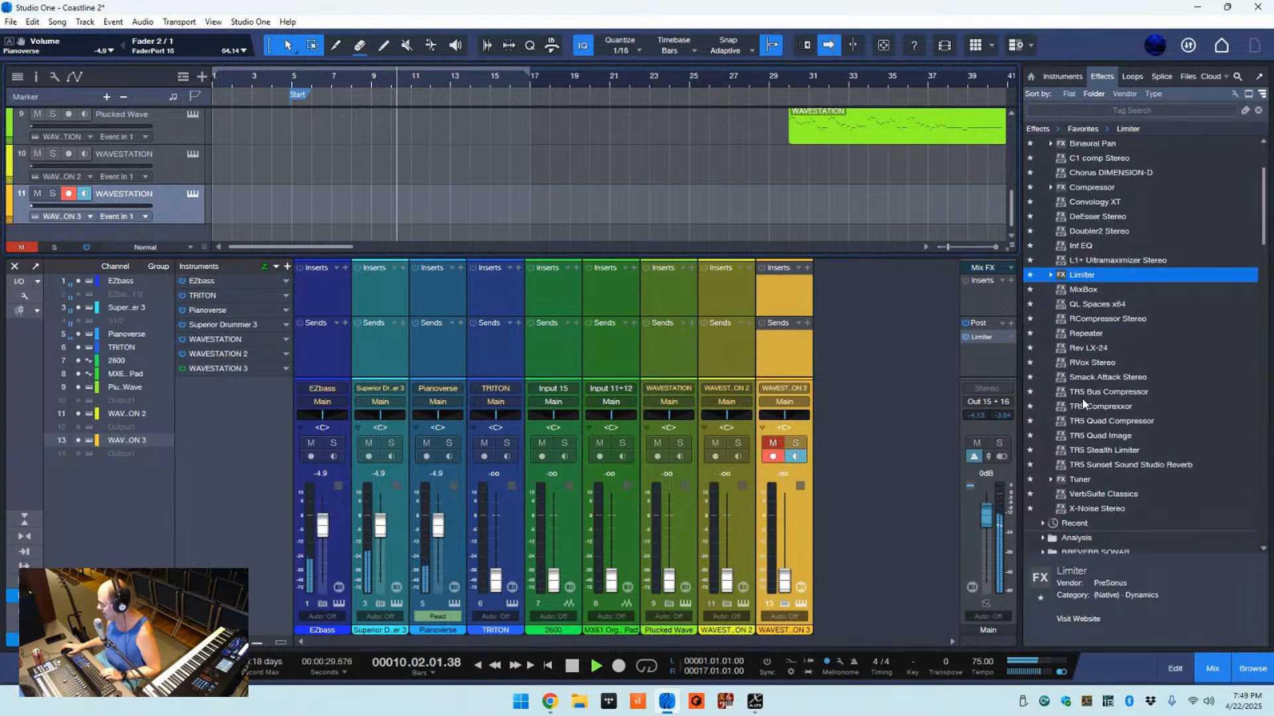
pyautogui.scroll(-6, 1082, 402)
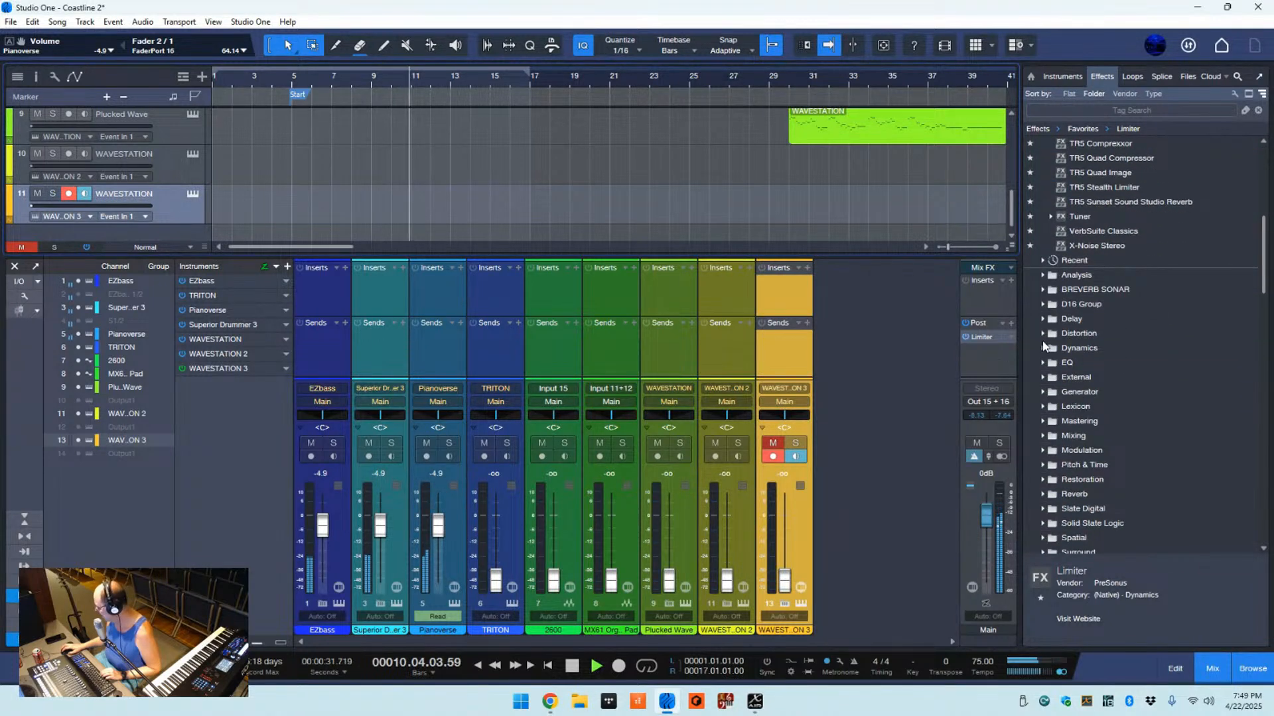
pyautogui.click(1042, 349)
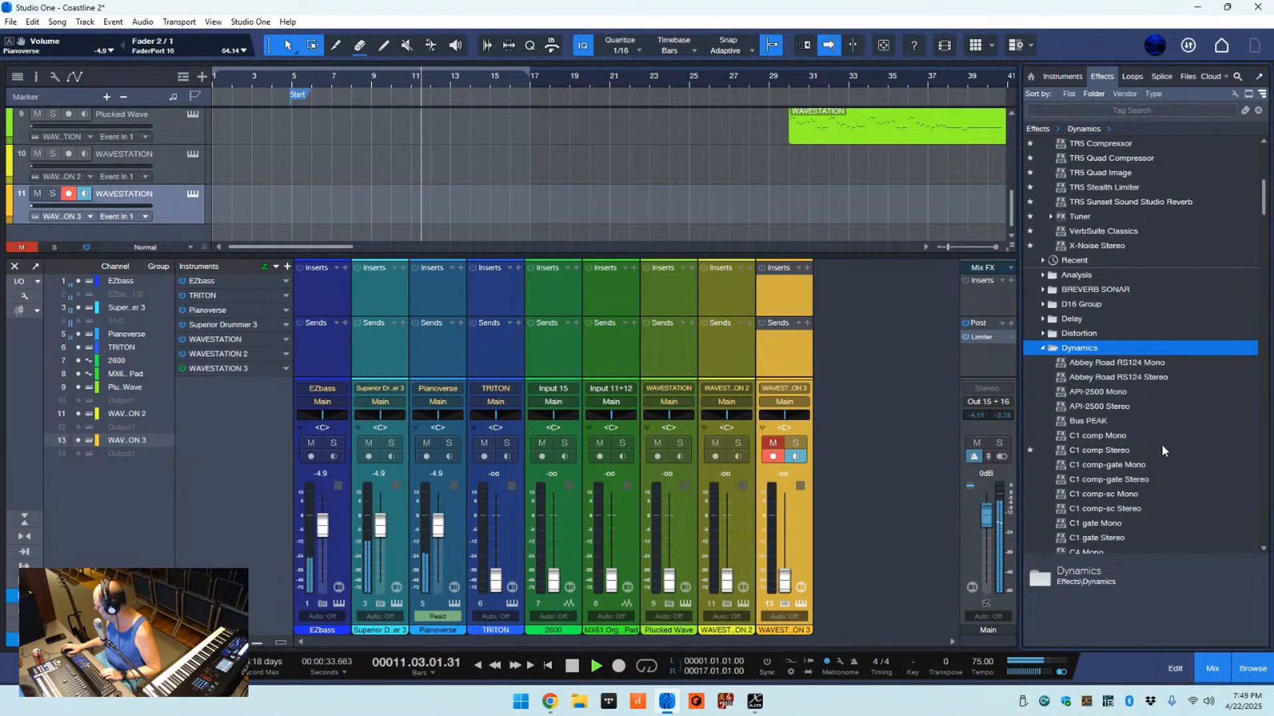
pyautogui.scroll(-1, 1140, 412)
pyautogui.scroll(-1, 1138, 413)
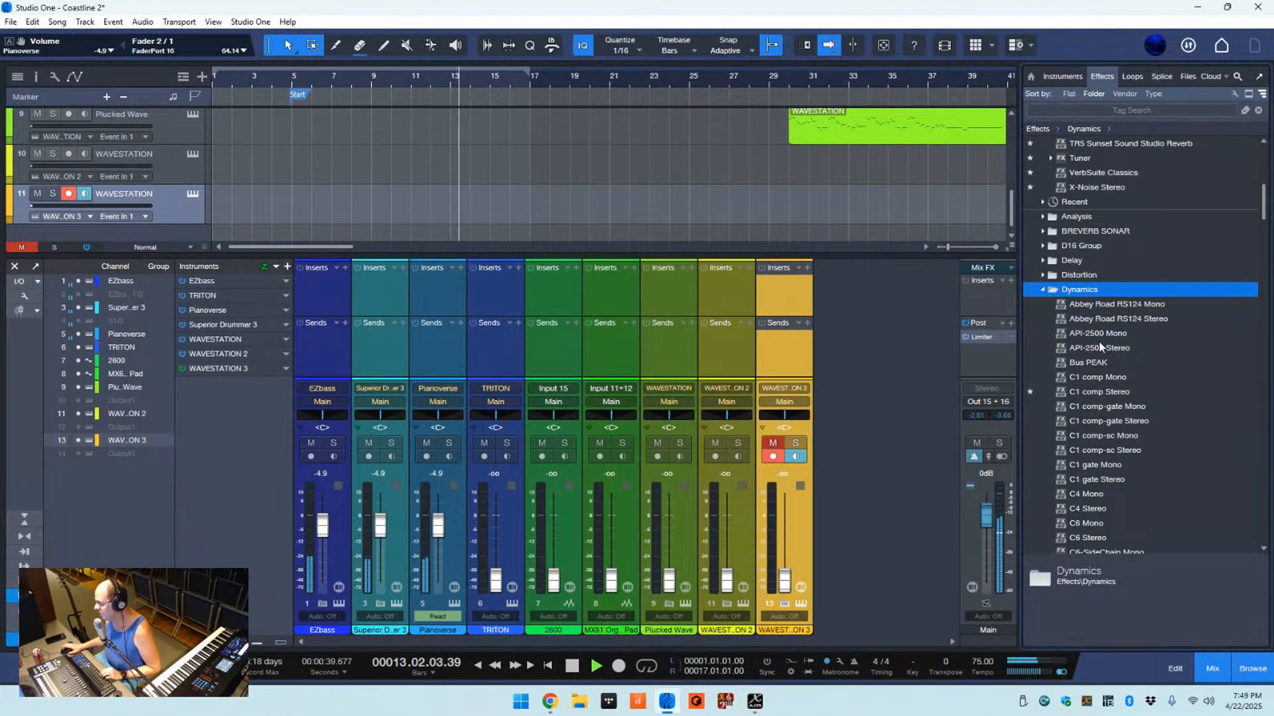
pyautogui.scroll(7, 1099, 345)
pyautogui.scroll(3, 1098, 342)
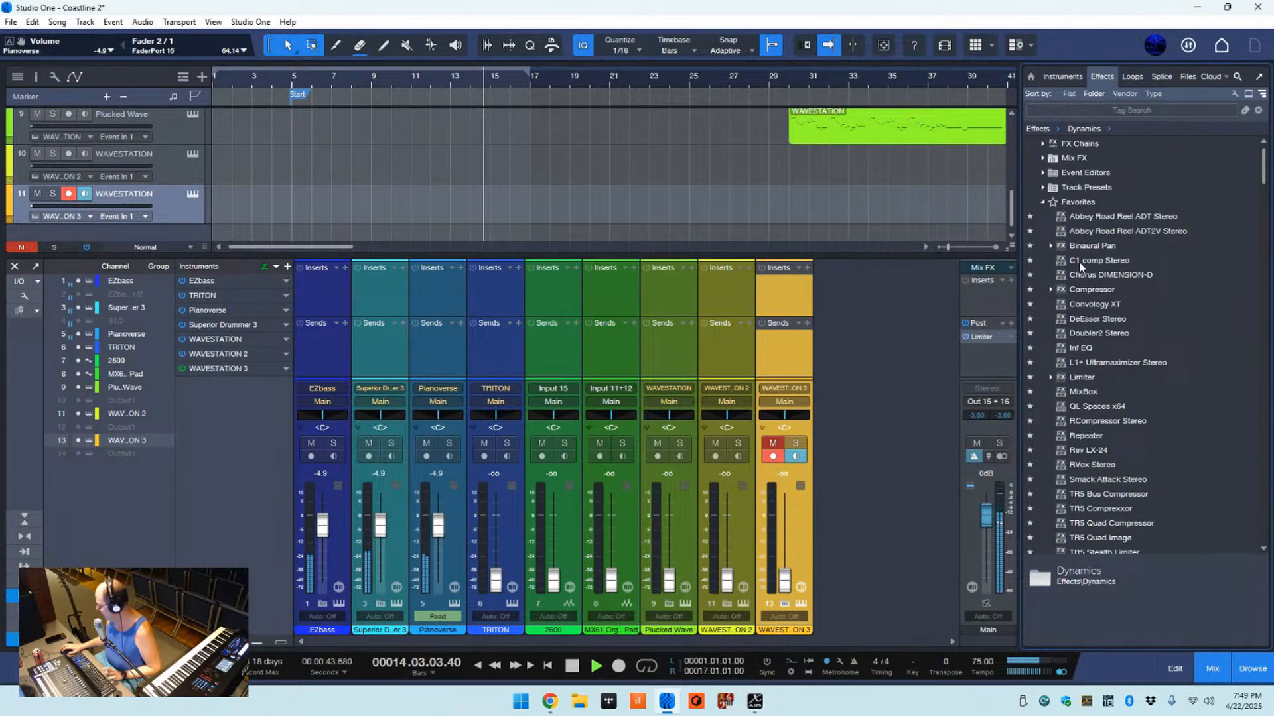
pyautogui.moveTo(1087, 267); pyautogui.dragTo(429, 289)
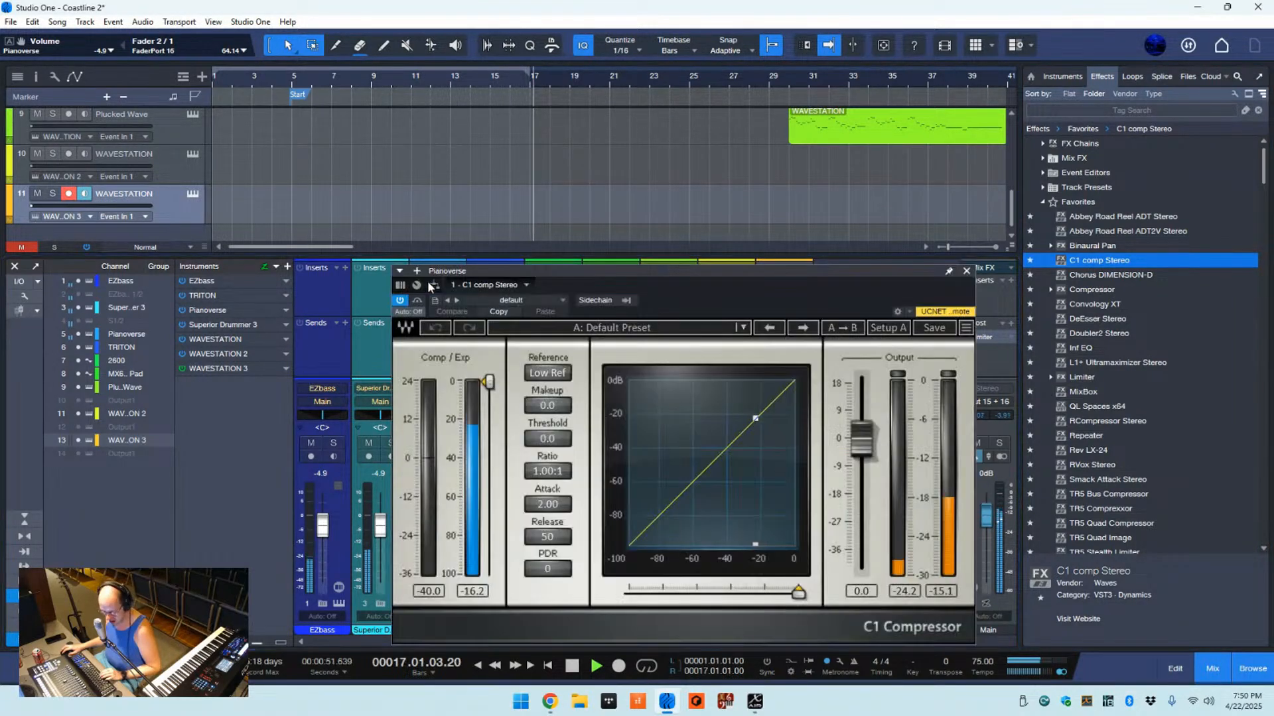
pyautogui.moveTo(580, 273); pyautogui.dragTo(599, 166)
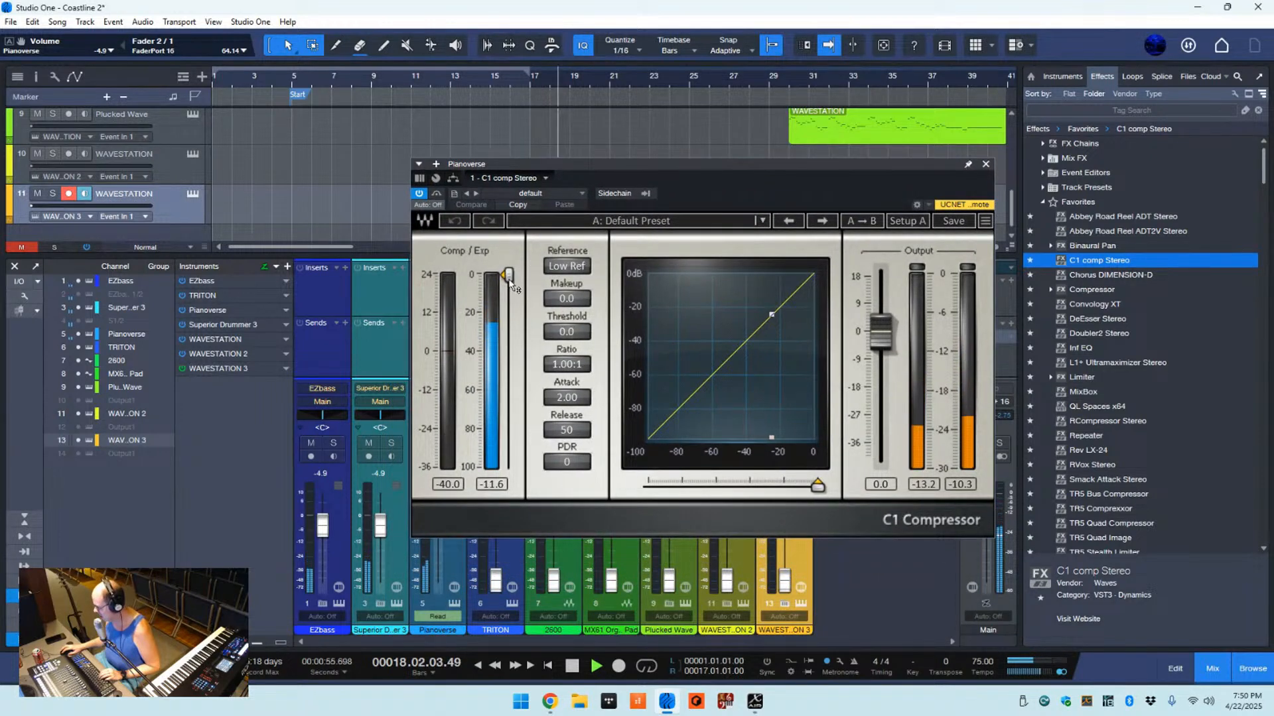
# - Set the Pianoverse compressor's threshold to about -20.6 dB and its ratio to 1.50:1
pyautogui.moveTo(510, 281)
pyautogui.mouseDown()
pyautogui.moveTo(531, 493)
pyautogui.moveTo(535, 279)
pyautogui.mouseUp()
pyautogui.moveTo(553, 369); pyautogui.dragTo(552, 352)
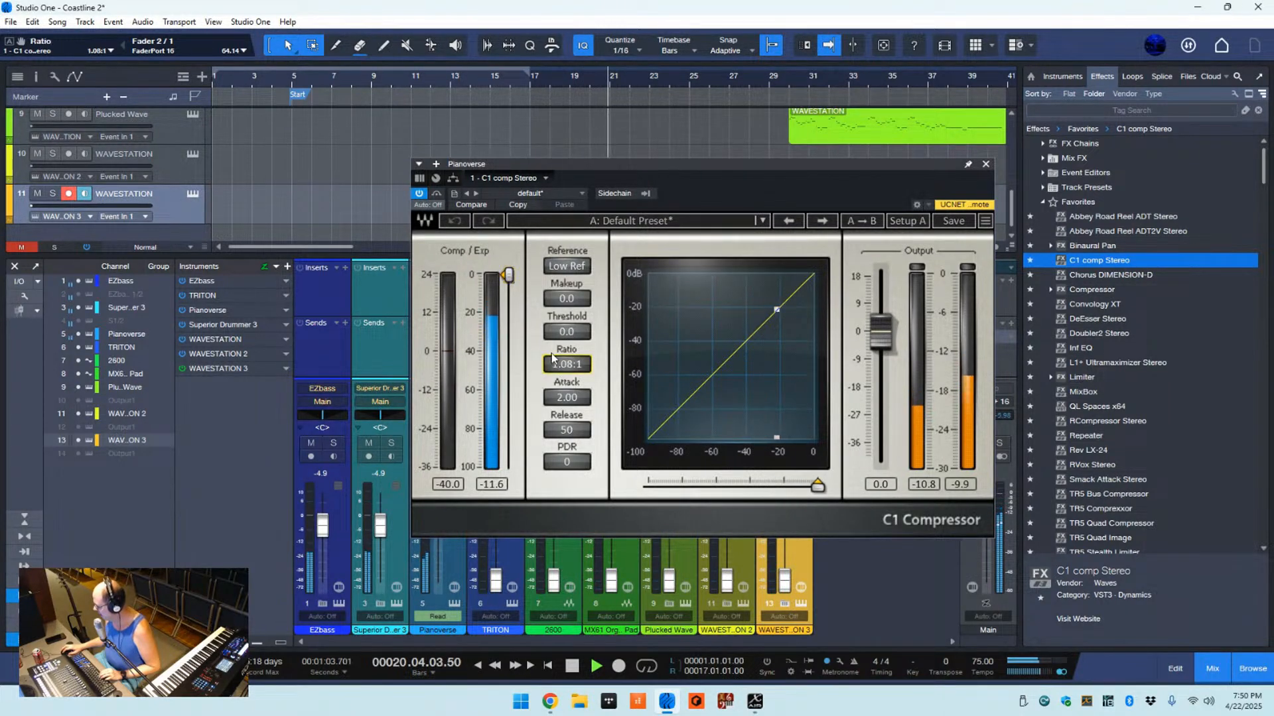
pyautogui.moveTo(536, 291); pyautogui.dragTo(538, 285)
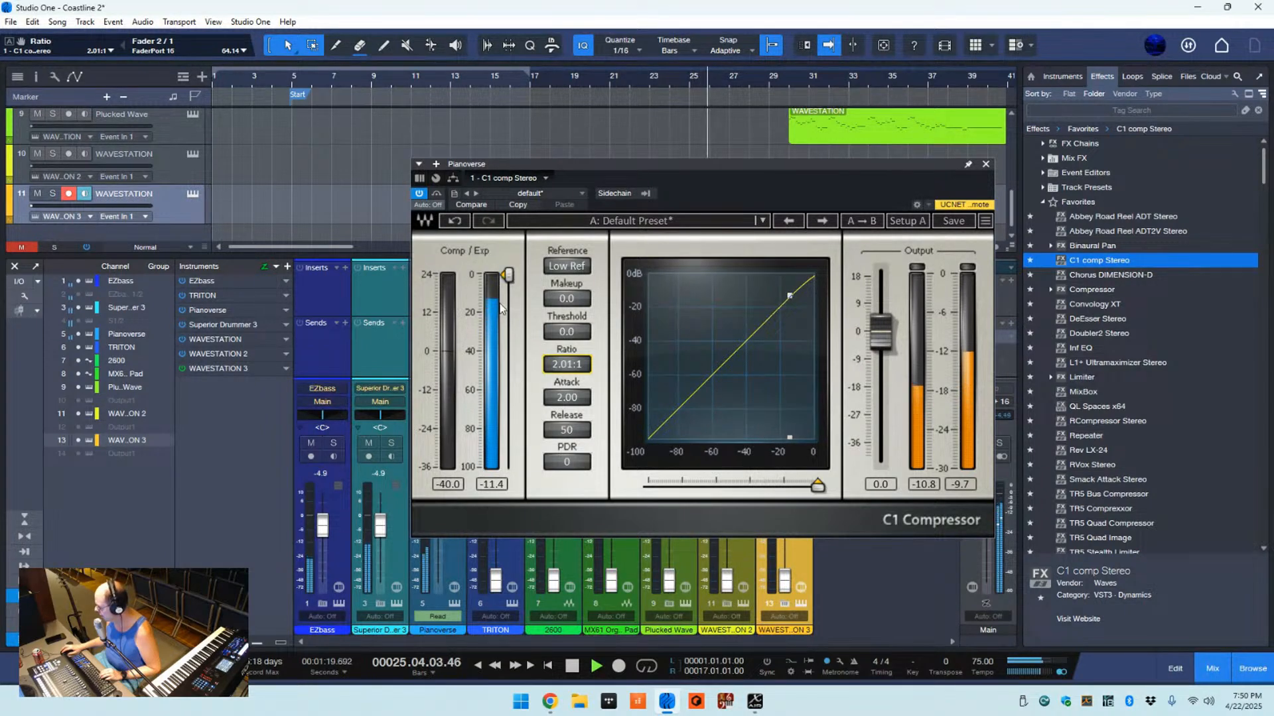
pyautogui.moveTo(509, 277); pyautogui.dragTo(502, 363)
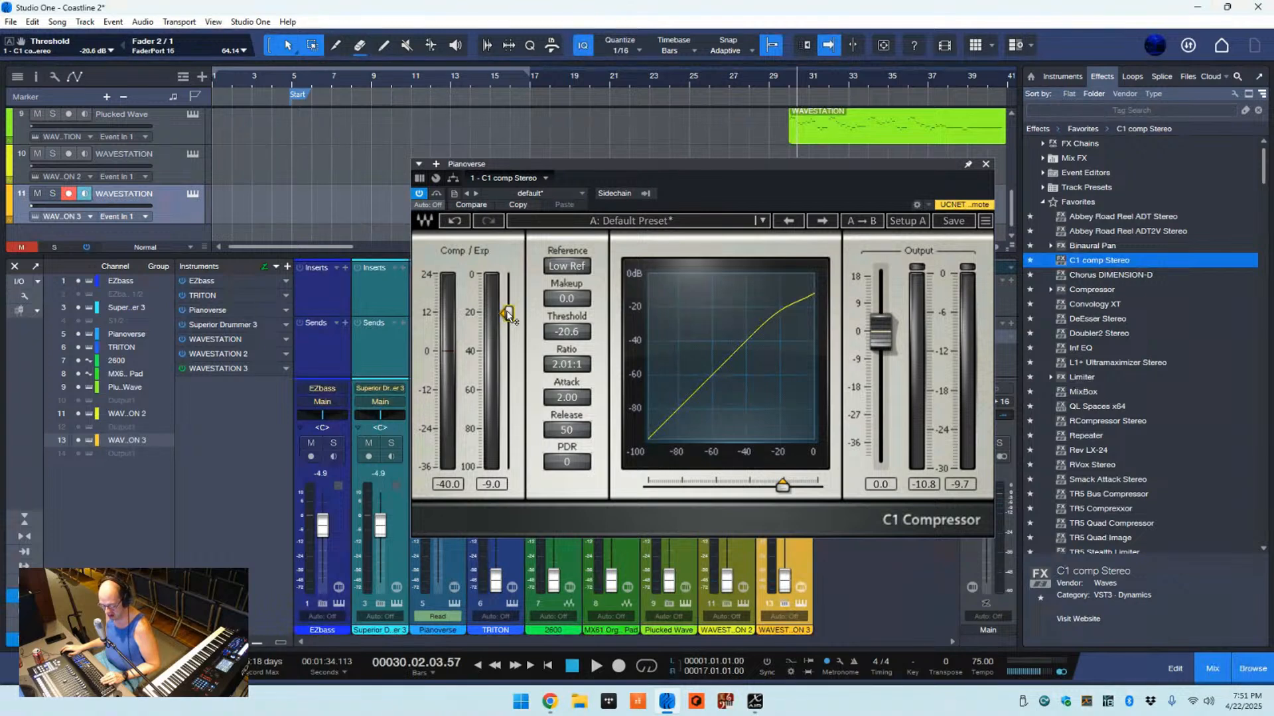
pyautogui.click(563, 367)
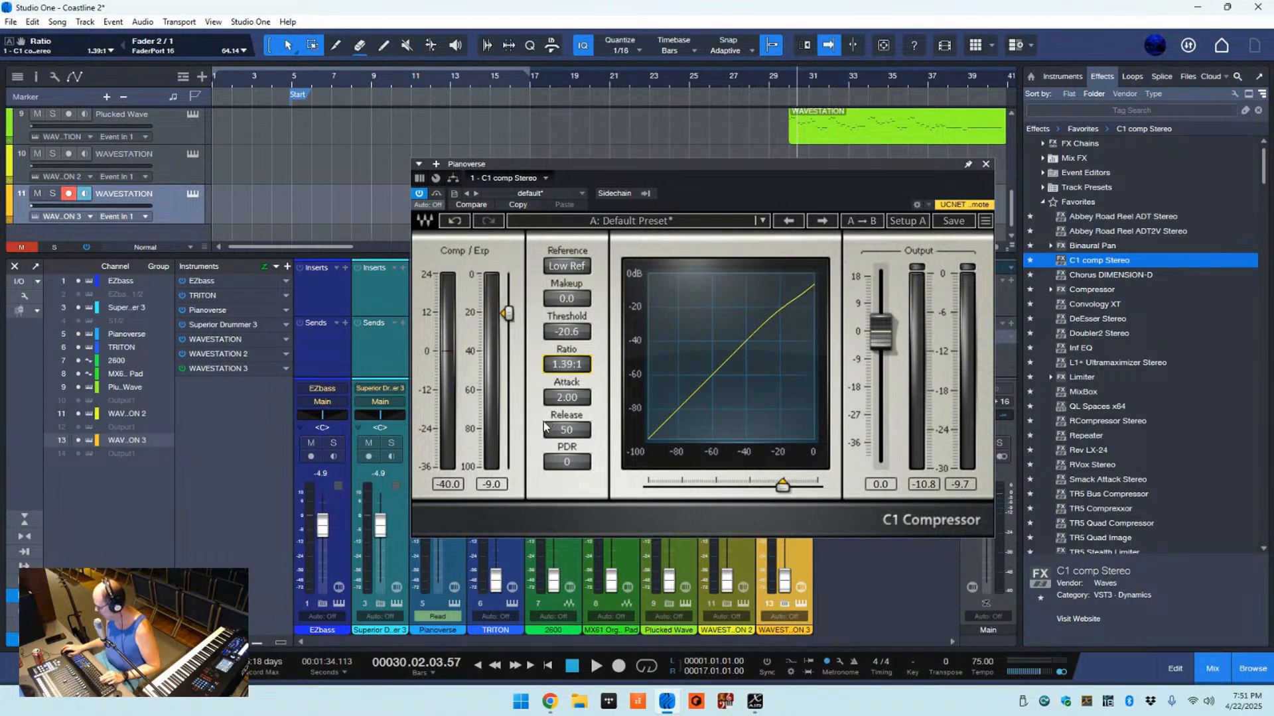
pyautogui.moveTo(544, 421); pyautogui.dragTo(542, 415)
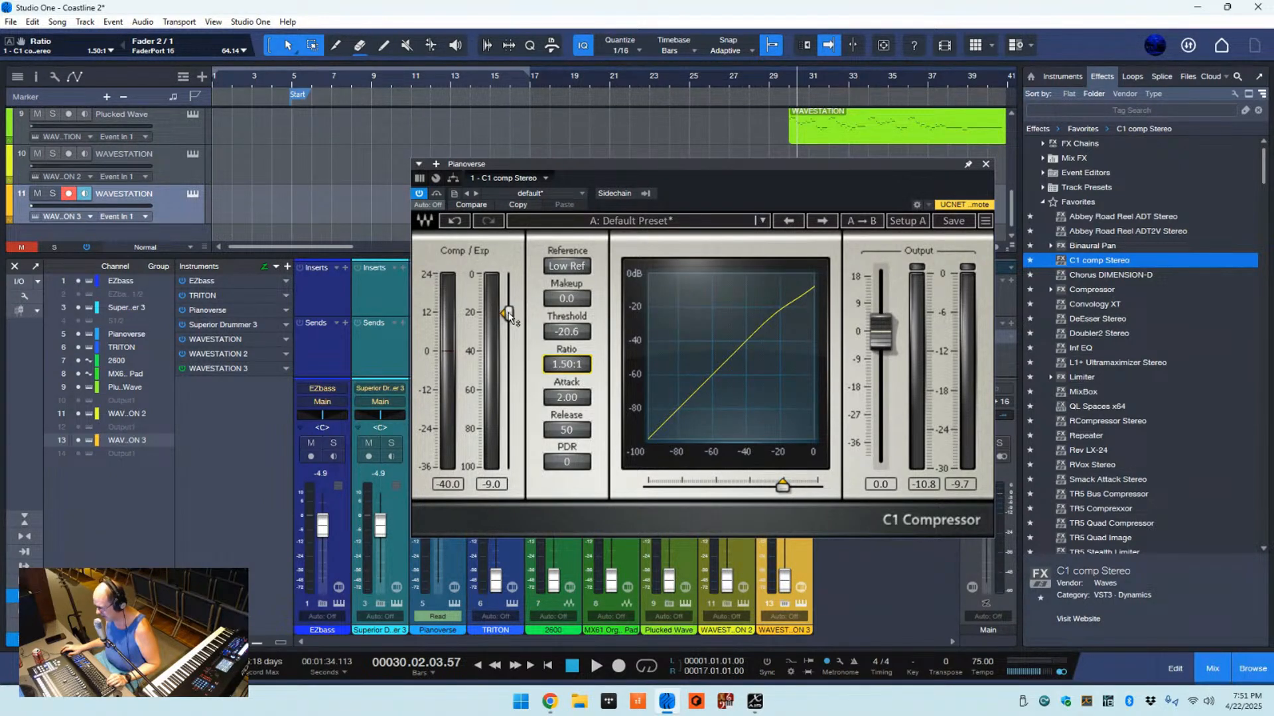
# - Resume playback, fine-tune the Pianoverse compressor's threshold to about -21.7 dB and close its window
pyautogui.press('space')
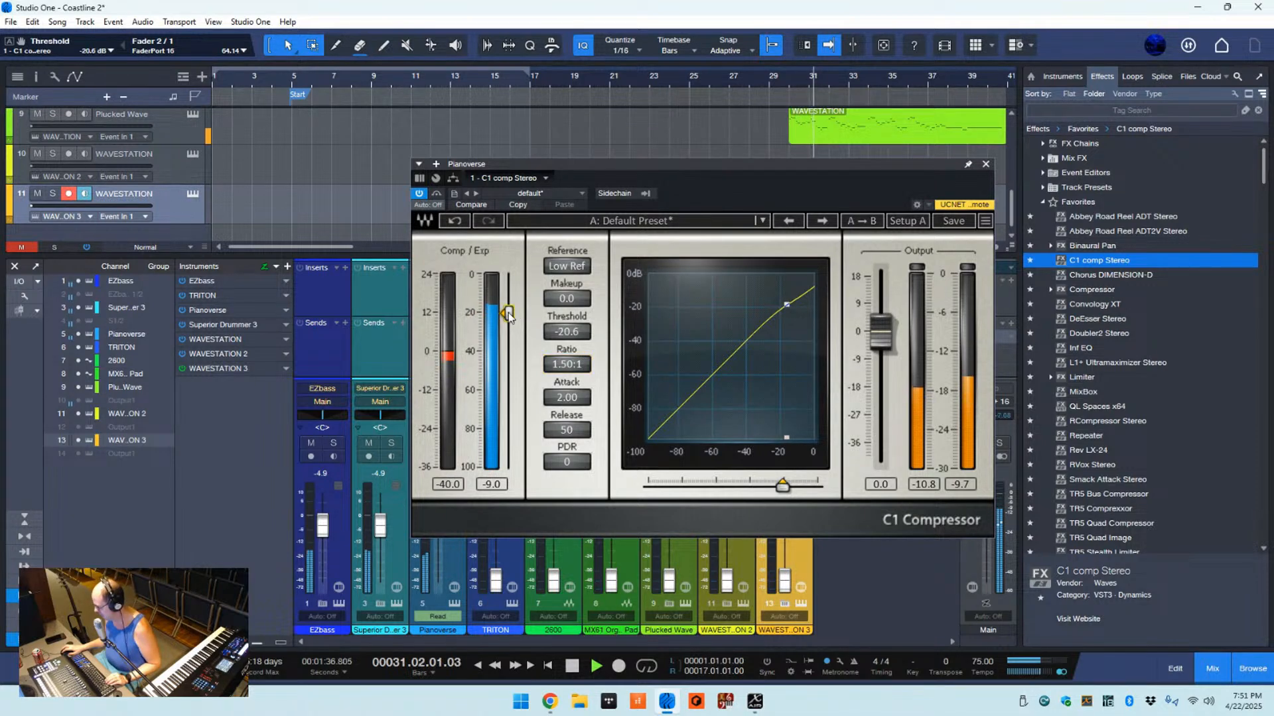
pyautogui.moveTo(508, 313); pyautogui.dragTo(508, 317)
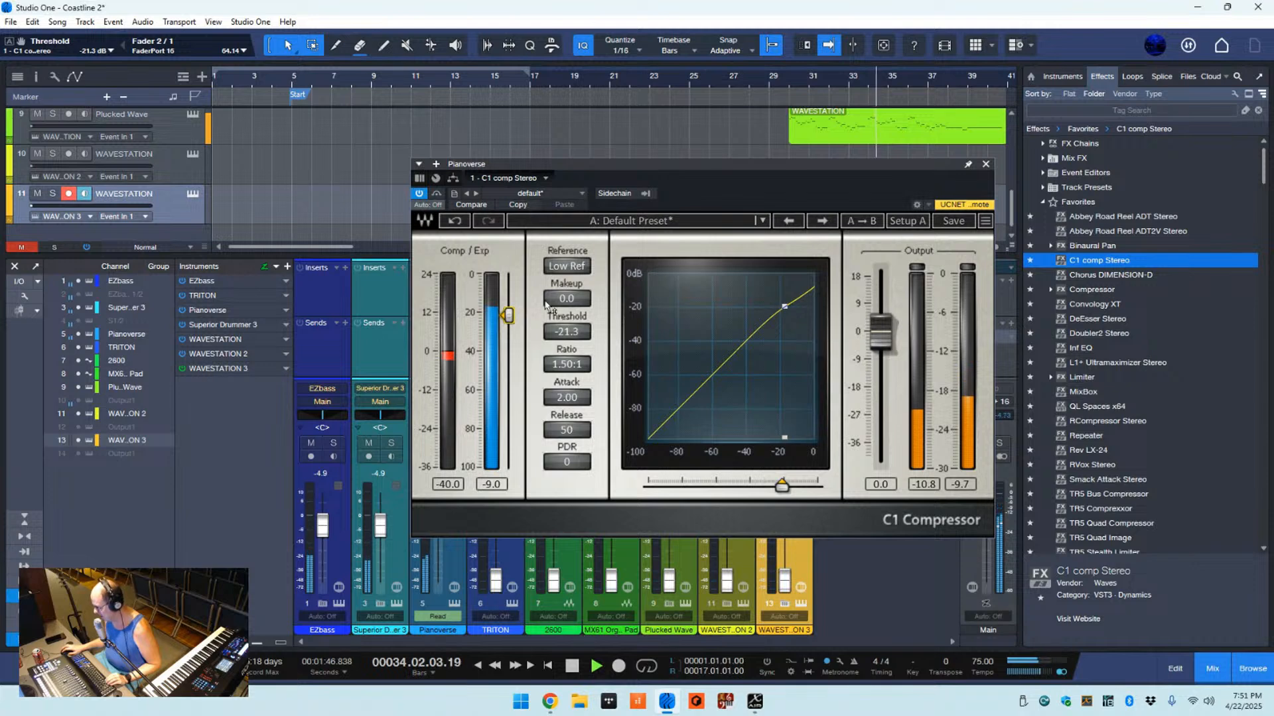
pyautogui.moveTo(504, 316); pyautogui.dragTo(505, 319)
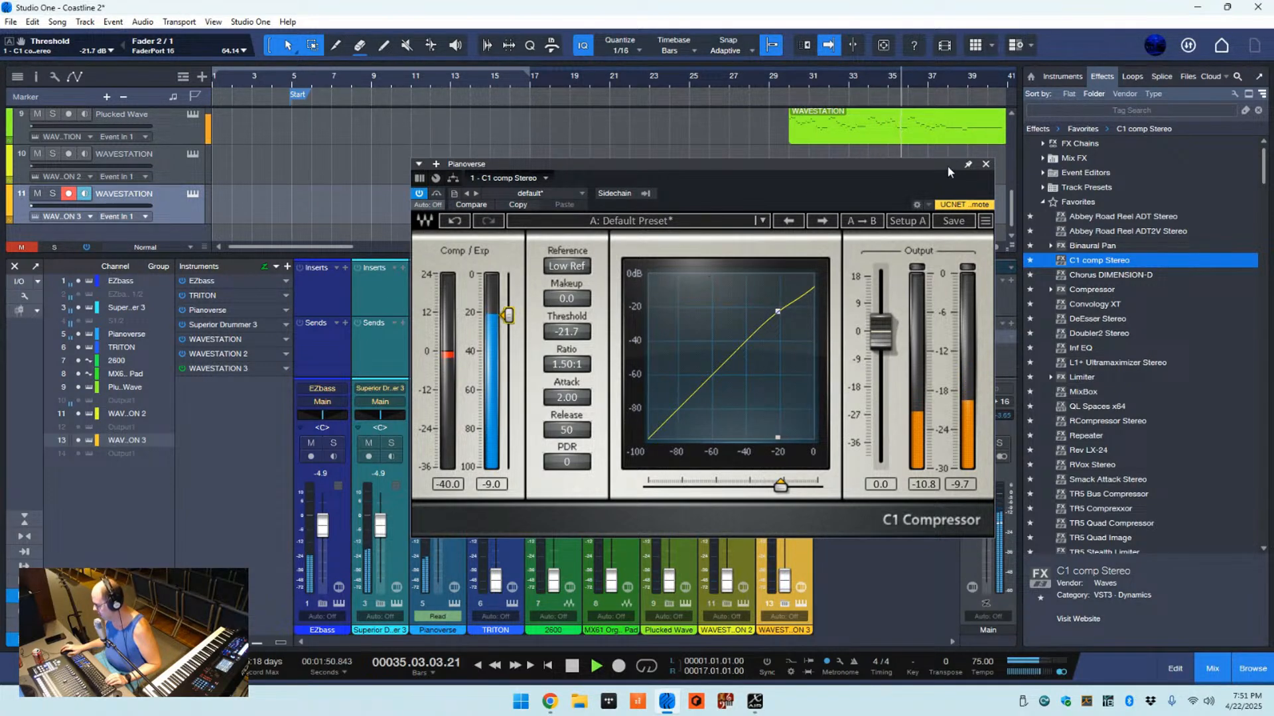
pyautogui.click(985, 164)
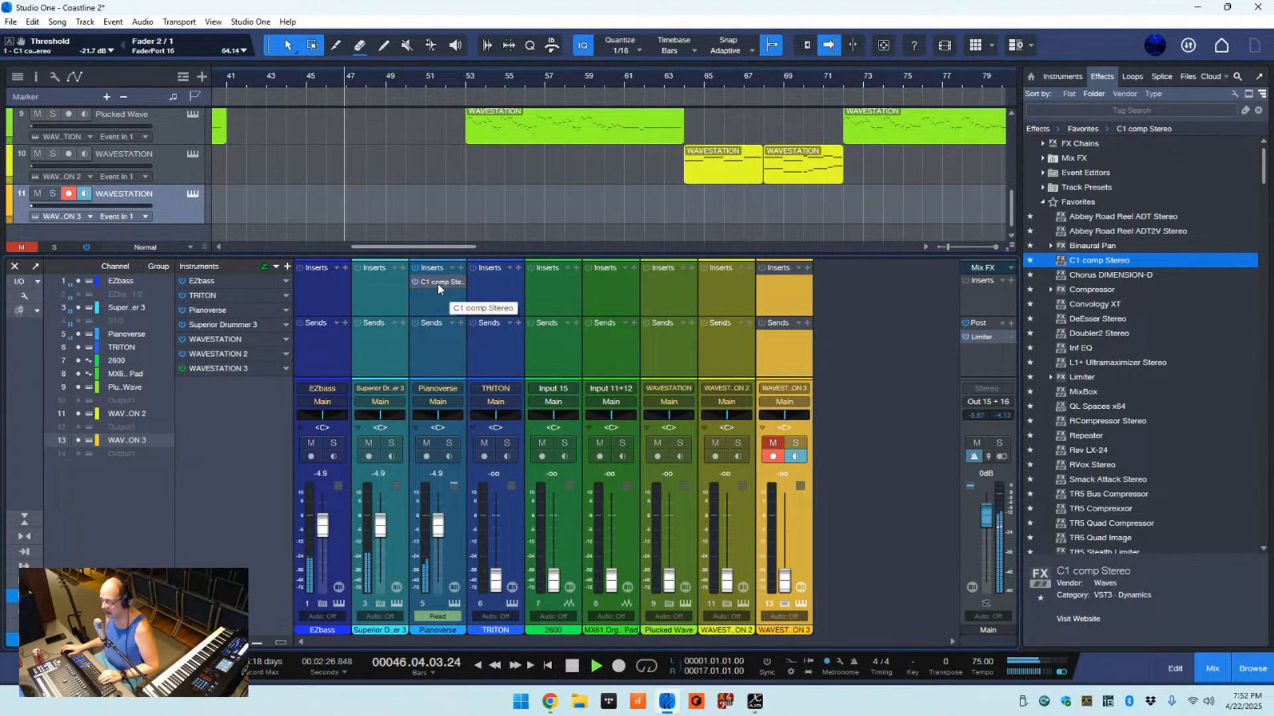
# - Copy the Pianoverse compressor to the EZbass channel, set the copy's makeup gain to 2.0 dB and stop playback
pyautogui.moveTo(436, 282); pyautogui.dragTo(326, 283)
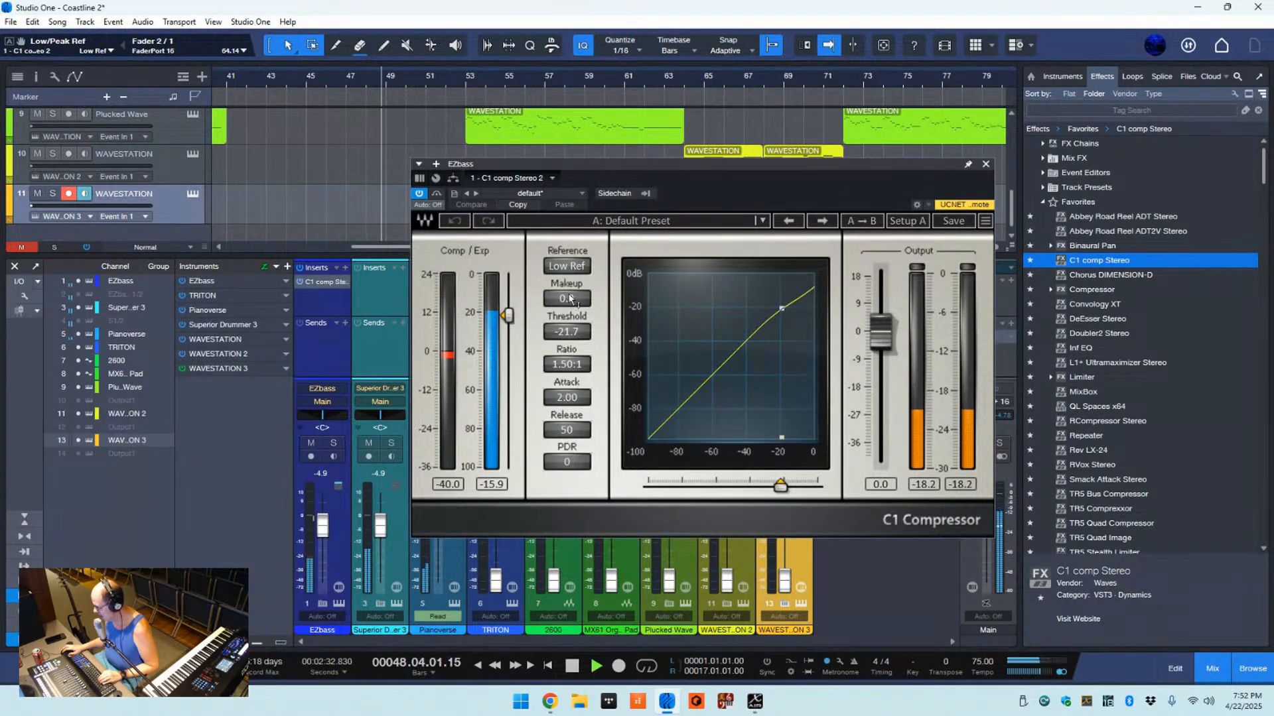
pyautogui.moveTo(569, 297); pyautogui.dragTo(583, 268)
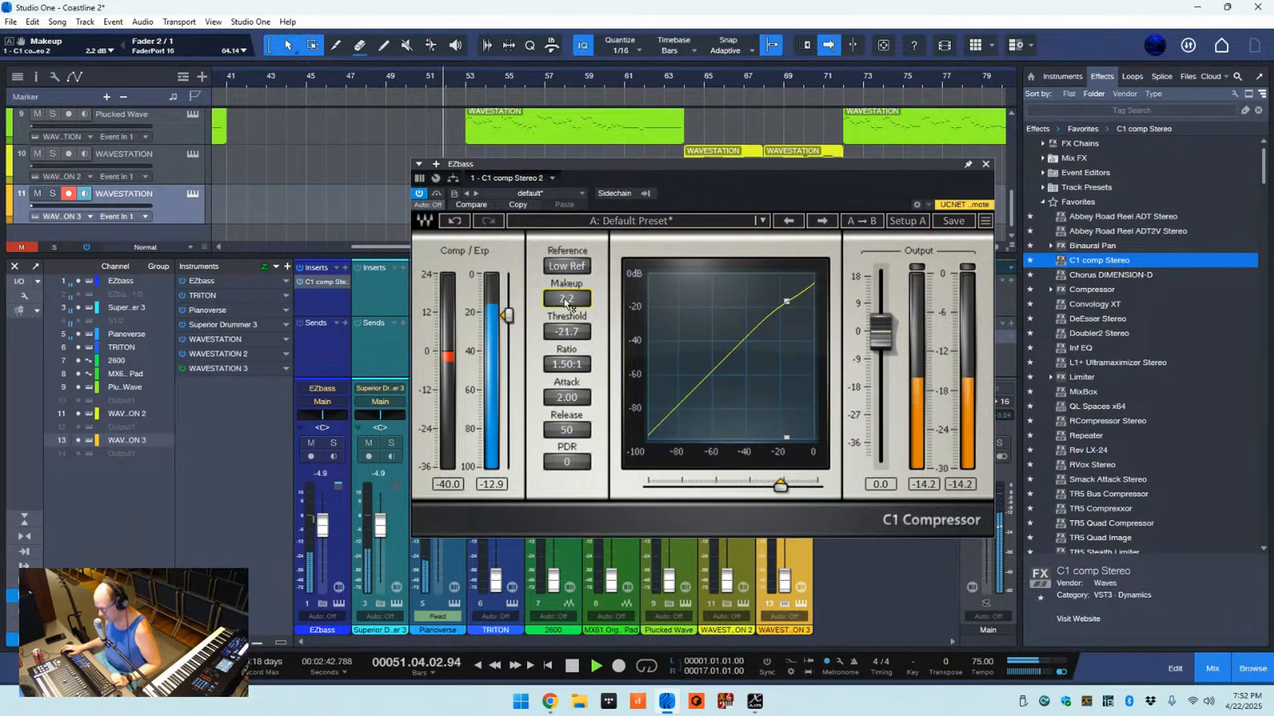
pyautogui.moveTo(564, 298); pyautogui.dragTo(564, 304)
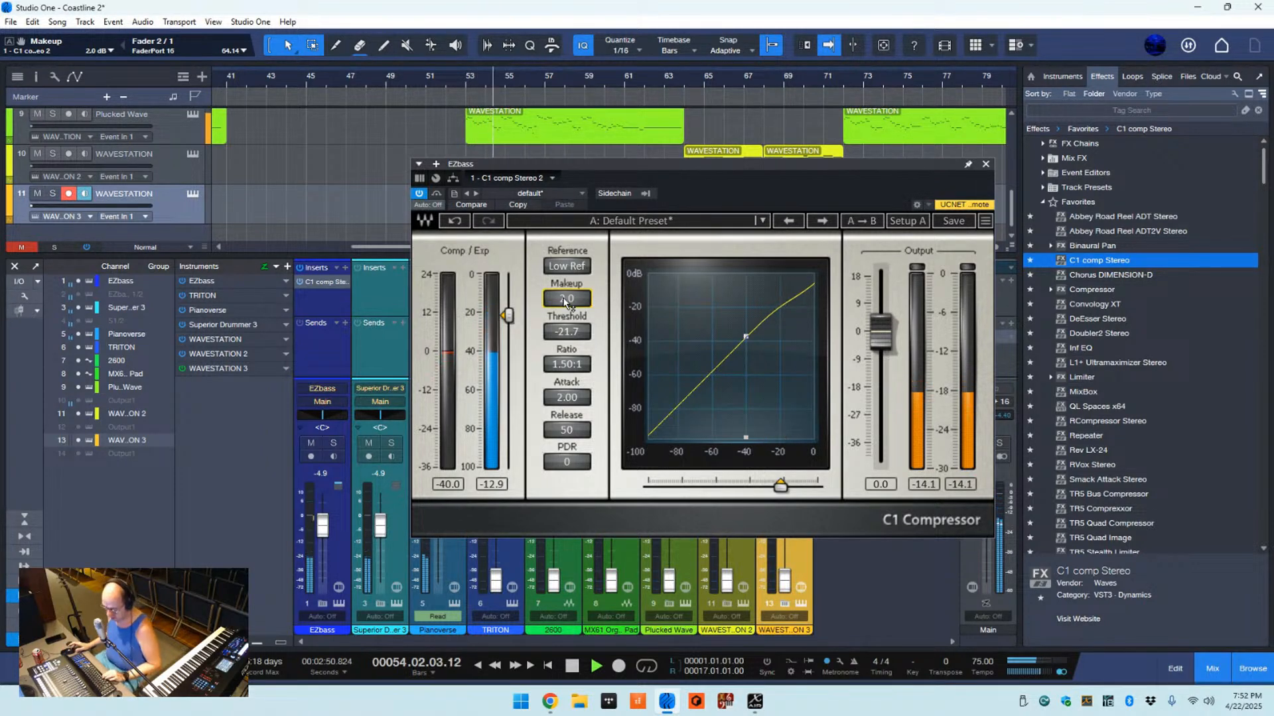
pyautogui.press('space')
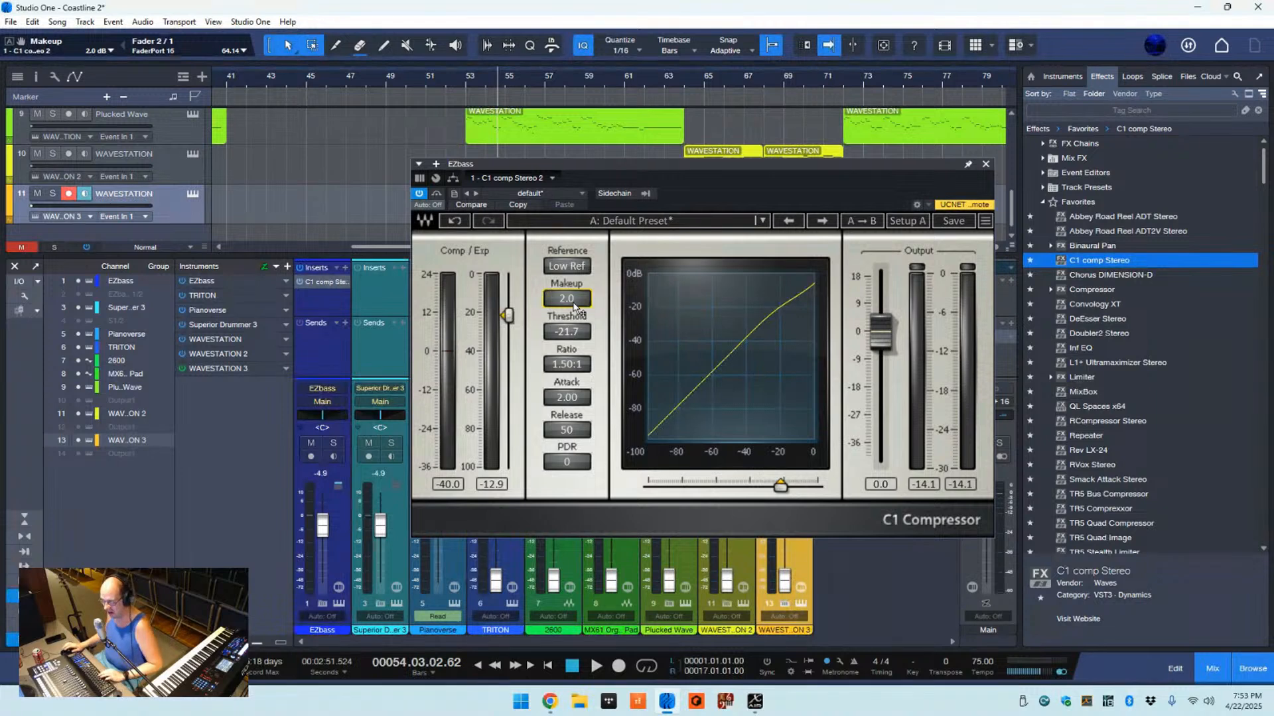
# - Solo the EZbass channel during playback and compare its sound with the compressor bypassed and active
pyautogui.press('space')
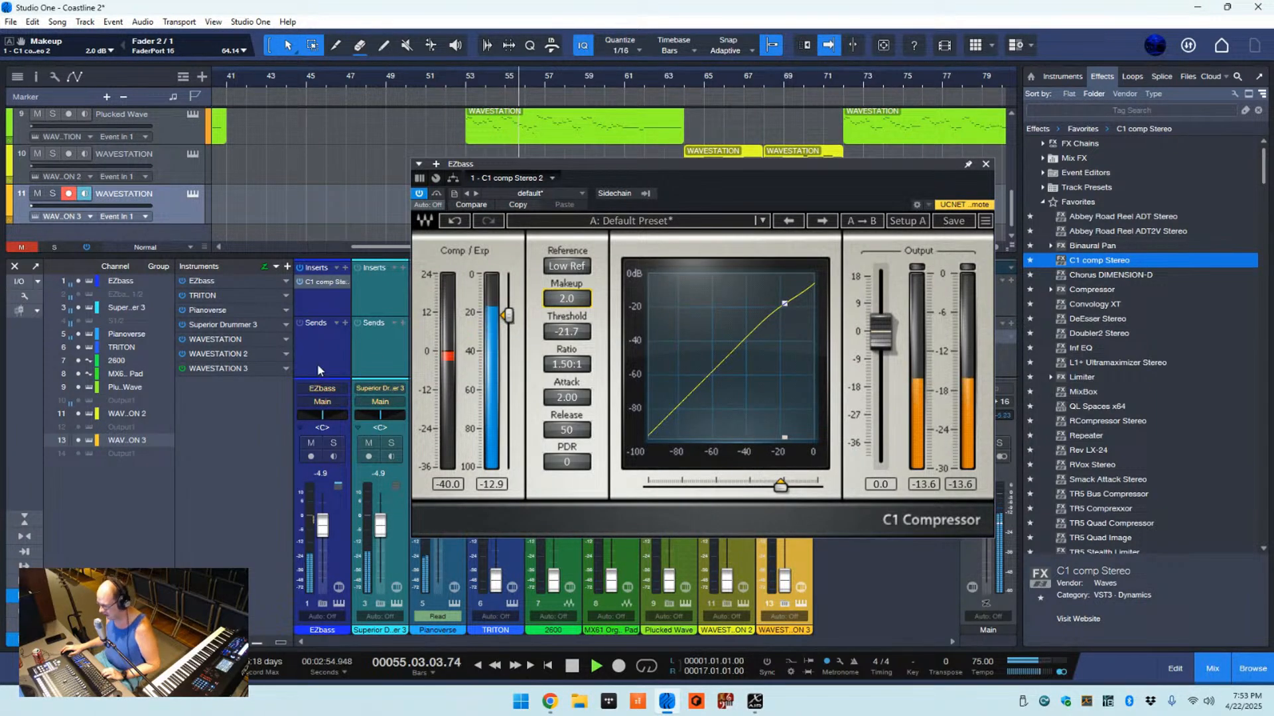
pyautogui.click(334, 443)
pyautogui.click(296, 281)
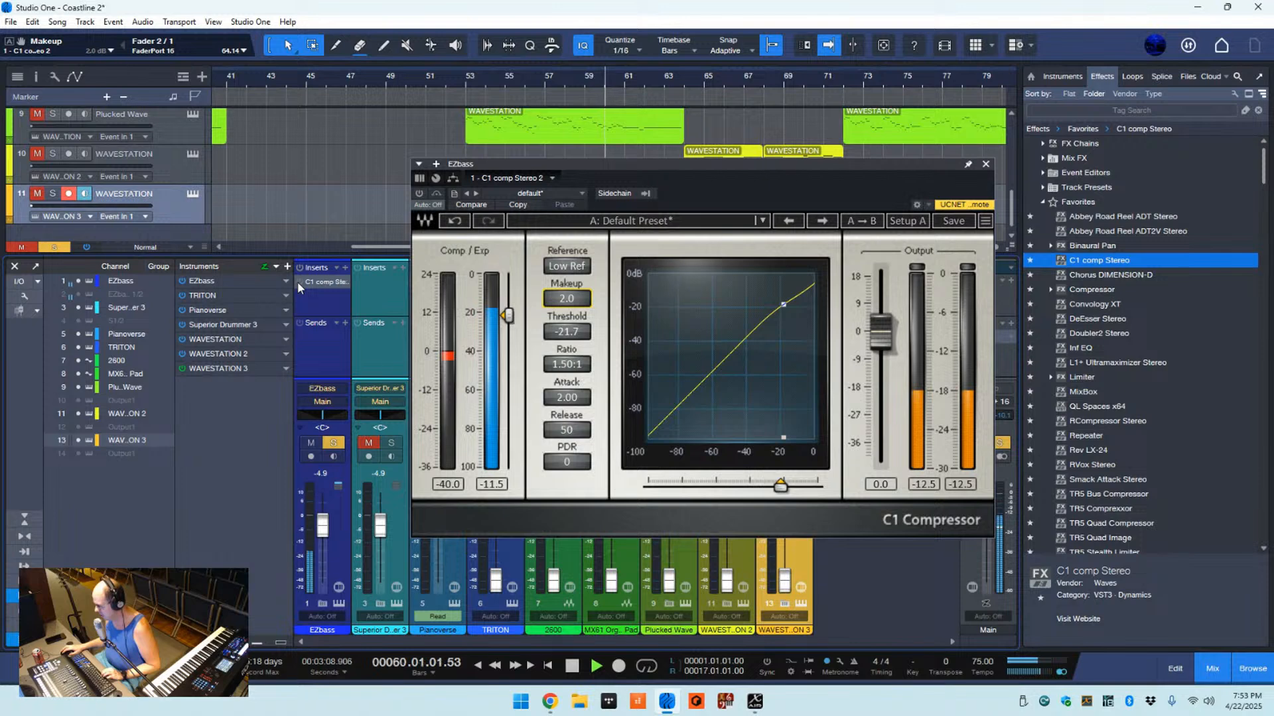
pyautogui.click(299, 282)
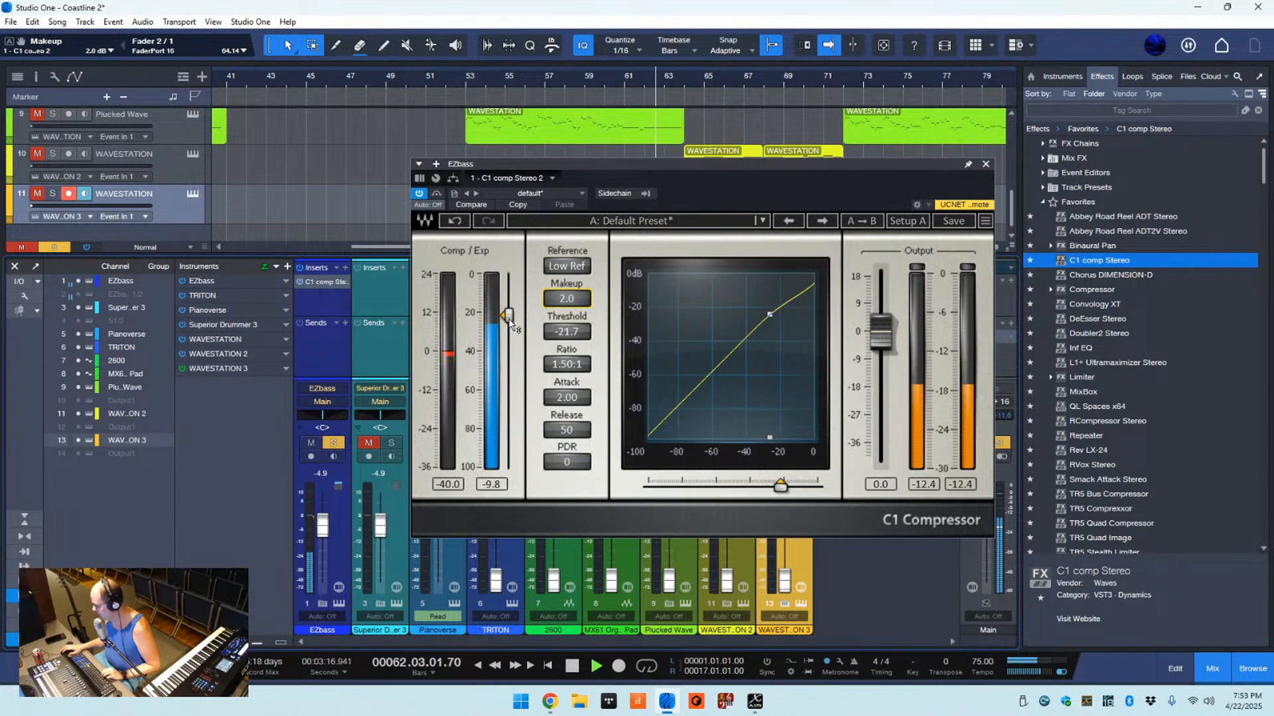
# - Set the EZbass compressor's ratio to 1.81:1, unsolo the channel and close the compressor
pyautogui.moveTo(575, 364); pyautogui.dragTo(566, 327)
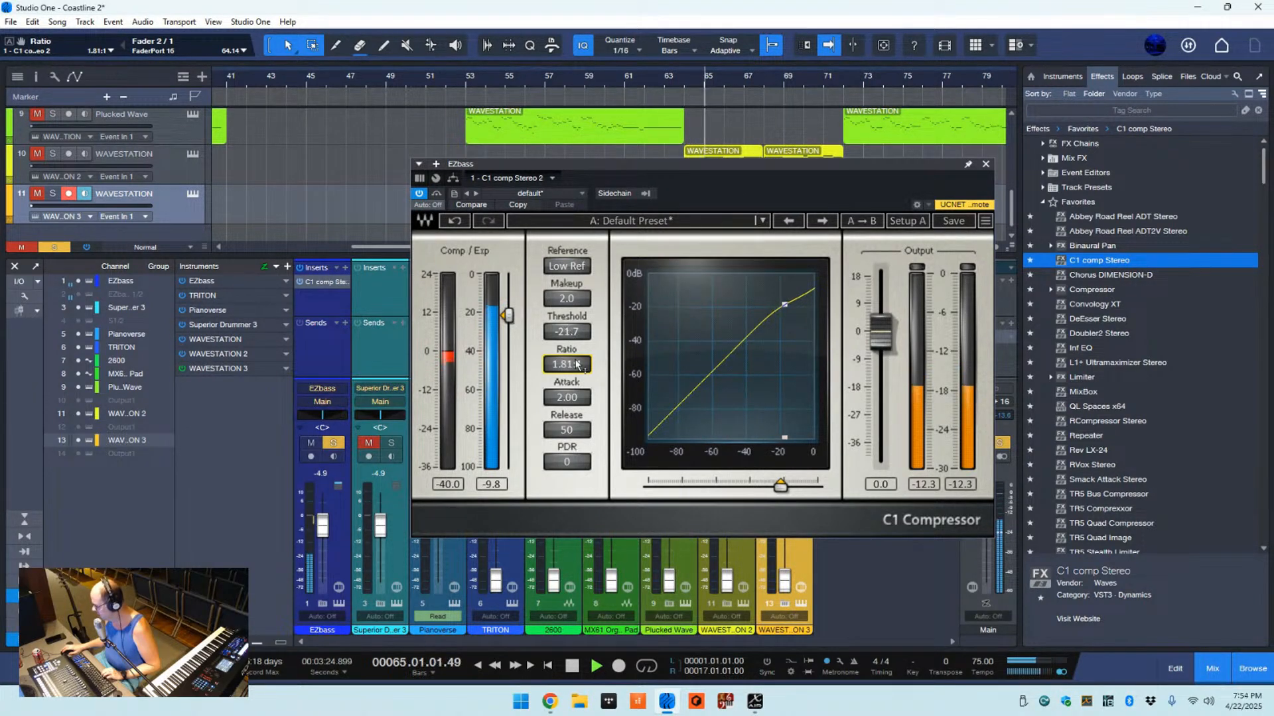
pyautogui.click(334, 444)
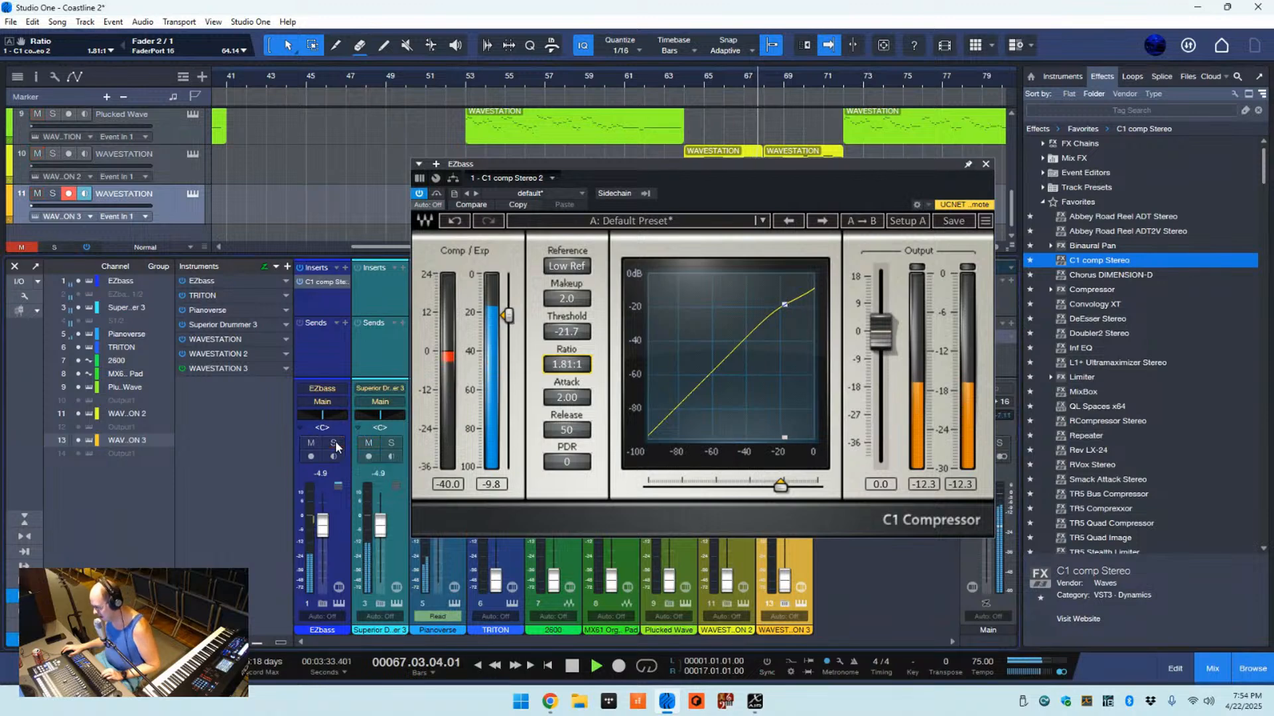
pyautogui.click(986, 164)
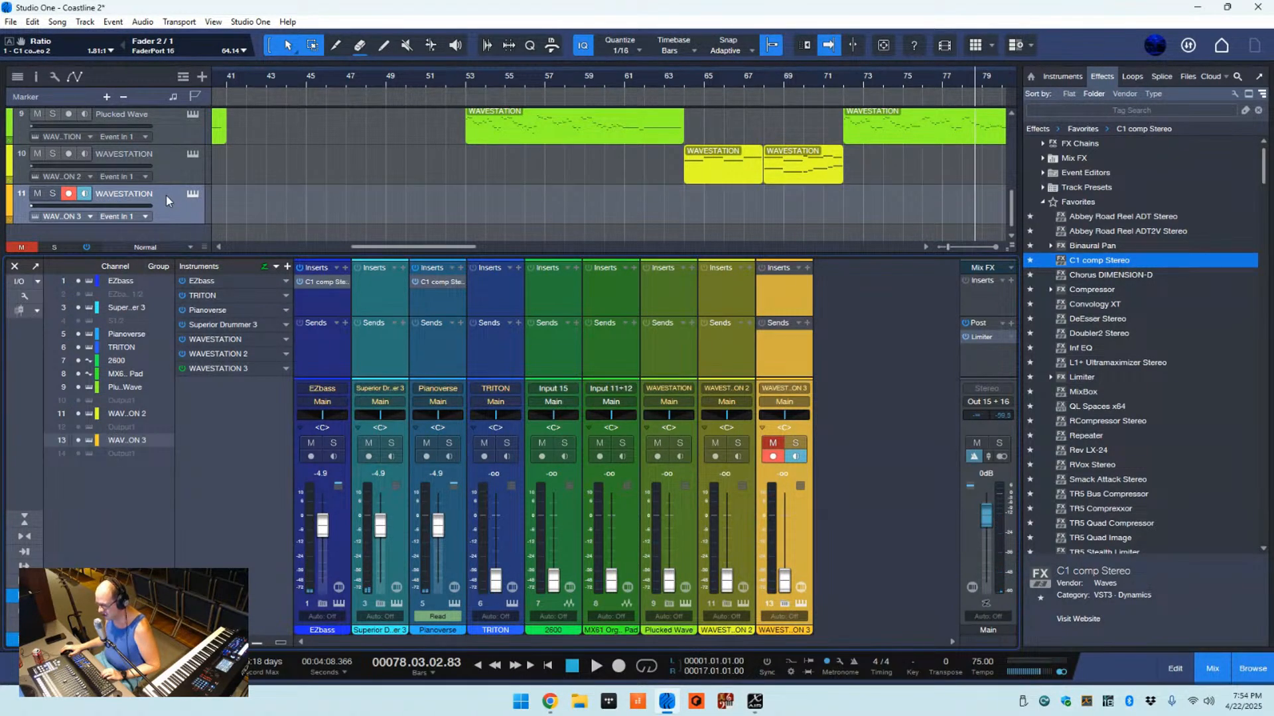
# - Open the Superior Drummer 3 instrument editor from its track and reposition the window
pyautogui.scroll(3, 163, 190)
pyautogui.scroll(4, 163, 190)
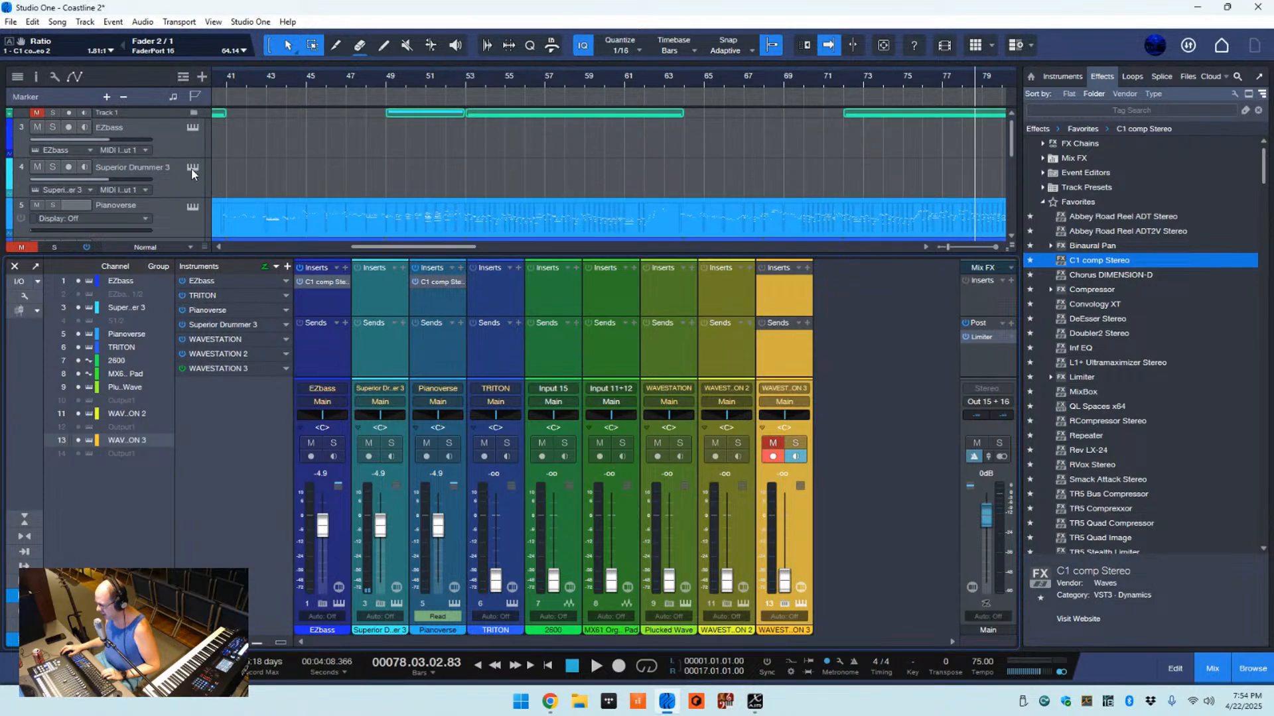
pyautogui.click(192, 168)
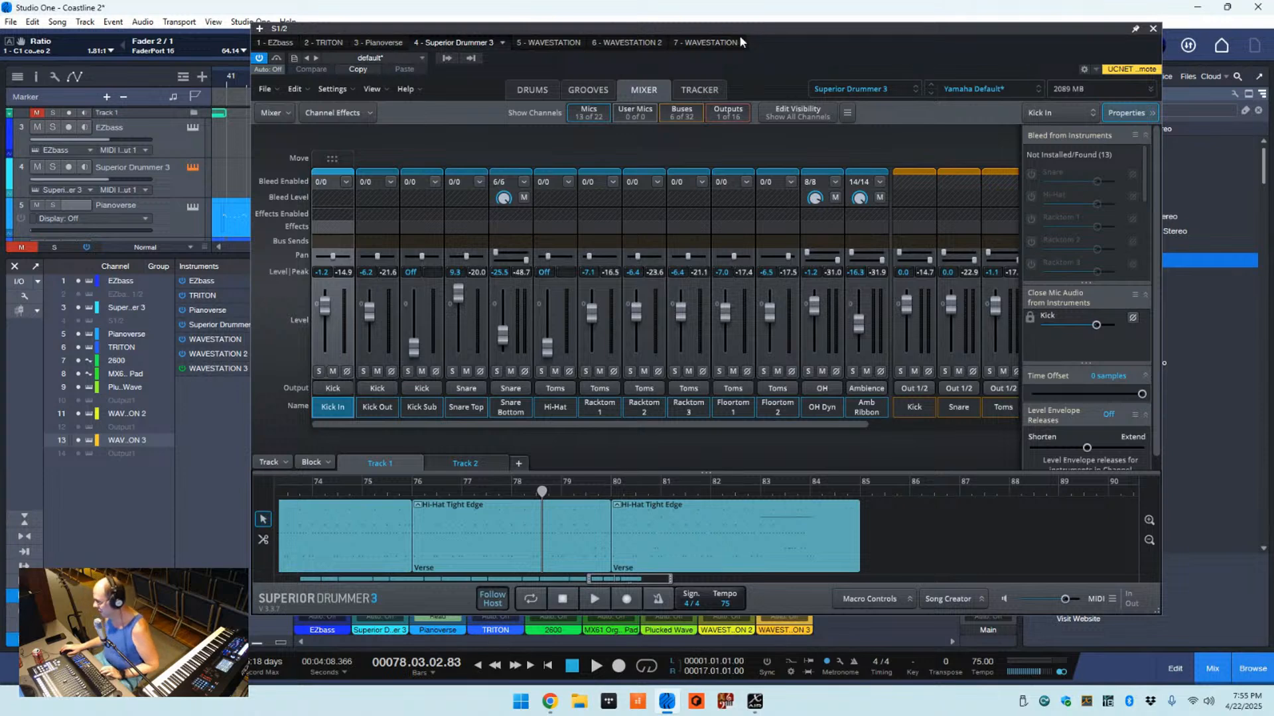
pyautogui.moveTo(741, 38); pyautogui.dragTo(639, 18)
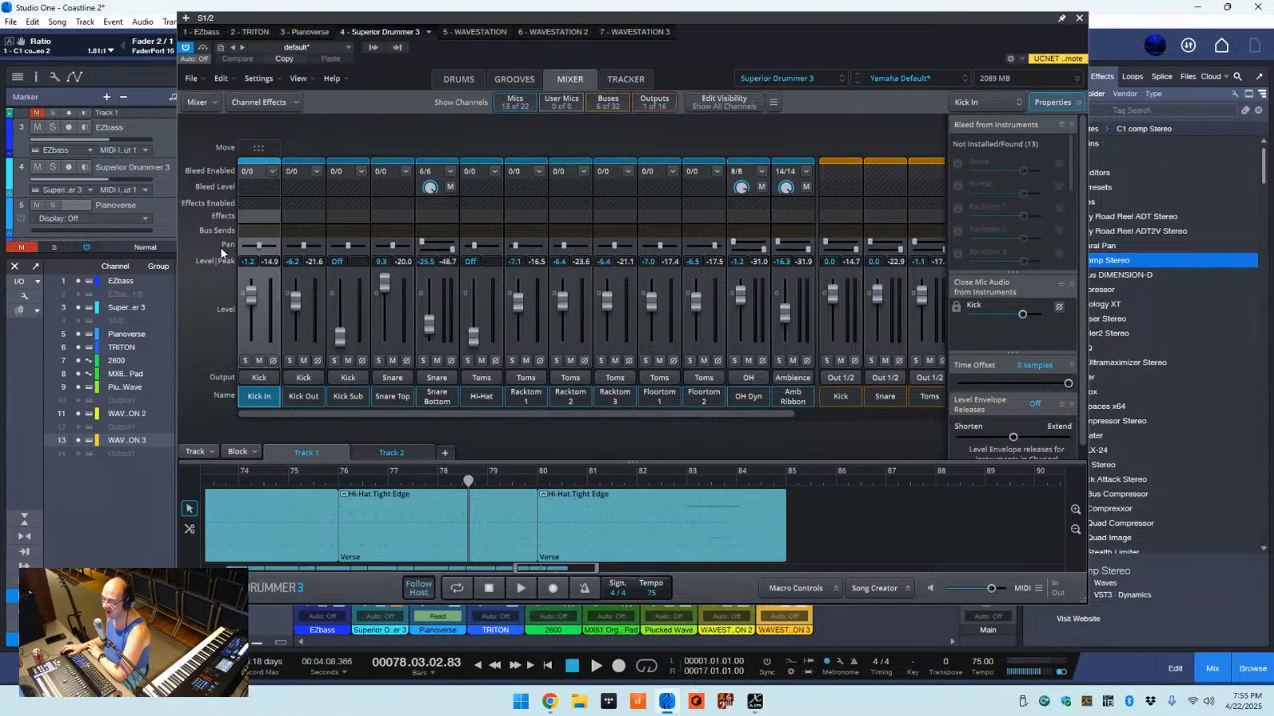
# - Look through the effect categories for Superior Drummer's Kick In channel and hide the channel properties
pyautogui.click(272, 216)
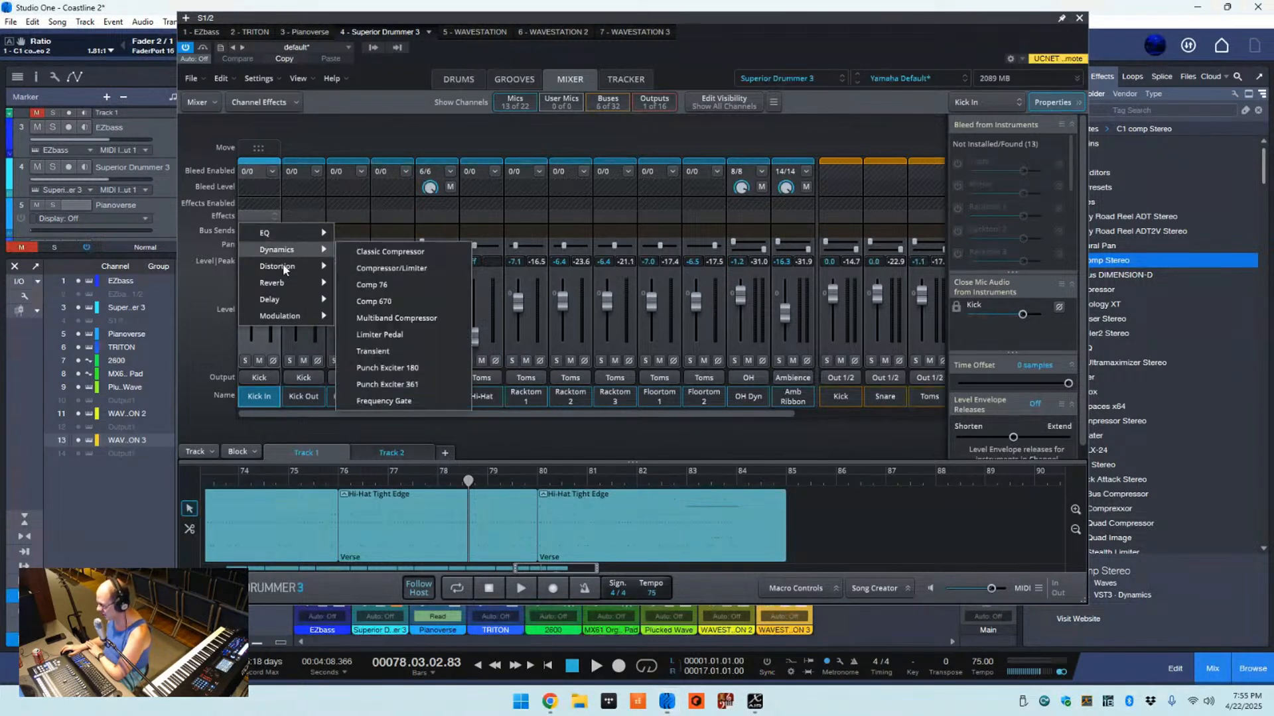
pyautogui.moveTo(284, 287)
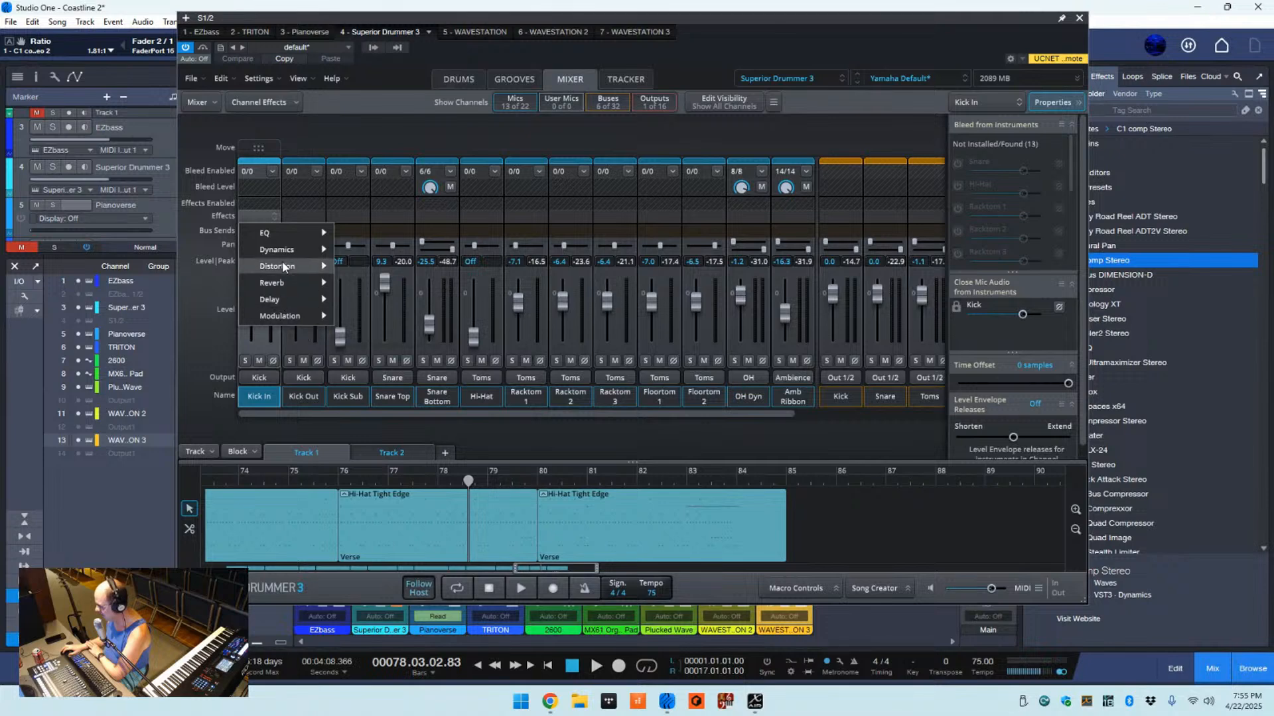
pyautogui.click(296, 132)
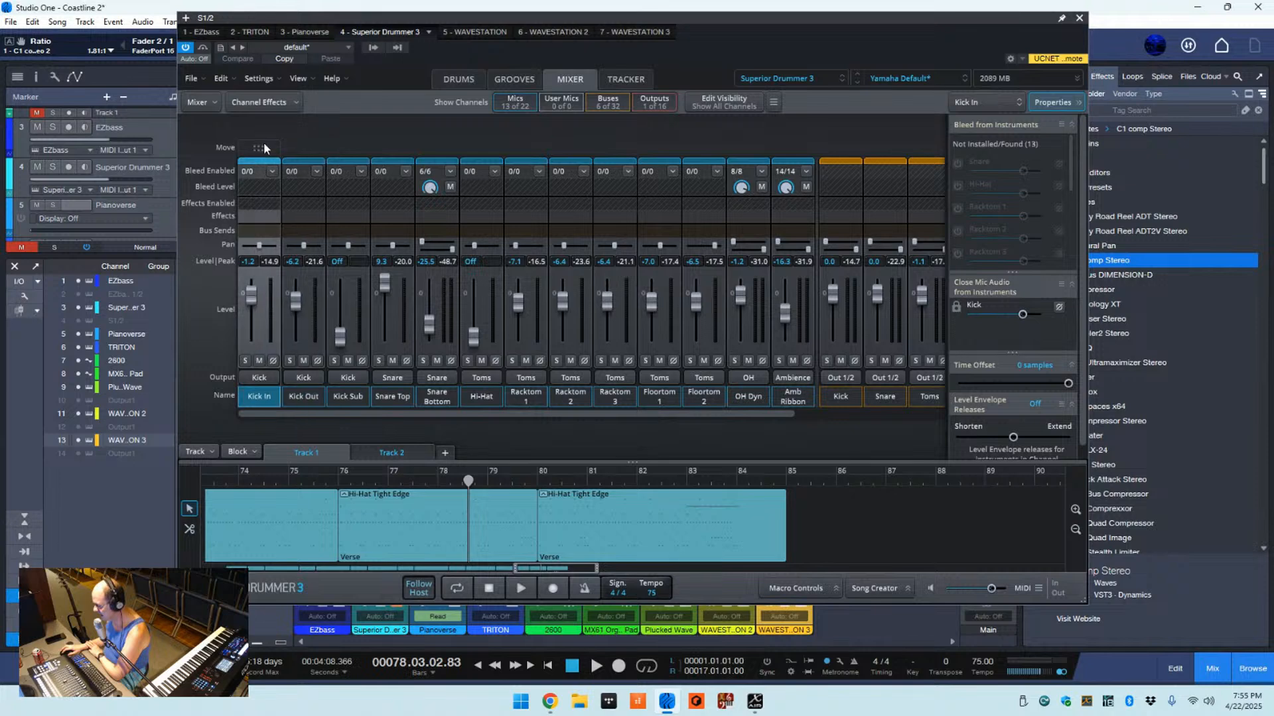
pyautogui.moveTo(256, 148)
pyautogui.mouseDown()
pyautogui.moveTo(335, 148)
pyautogui.moveTo(250, 147)
pyautogui.mouseUp()
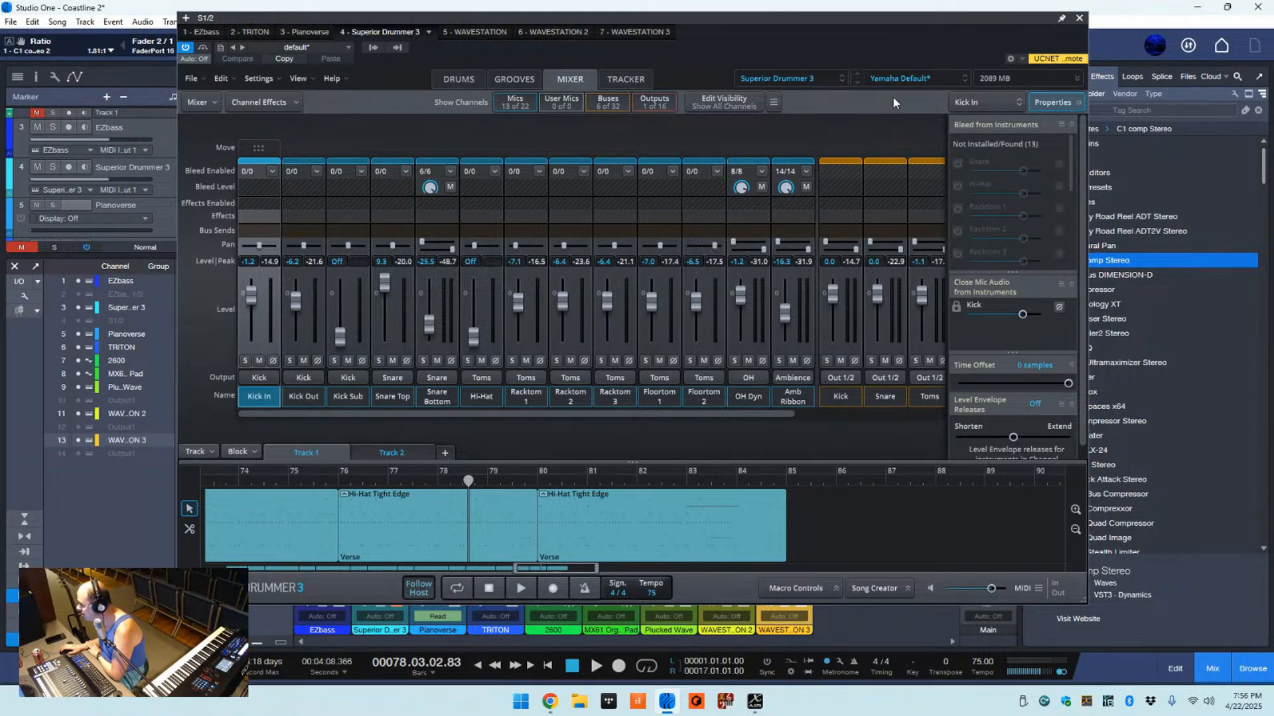
pyautogui.click(1066, 104)
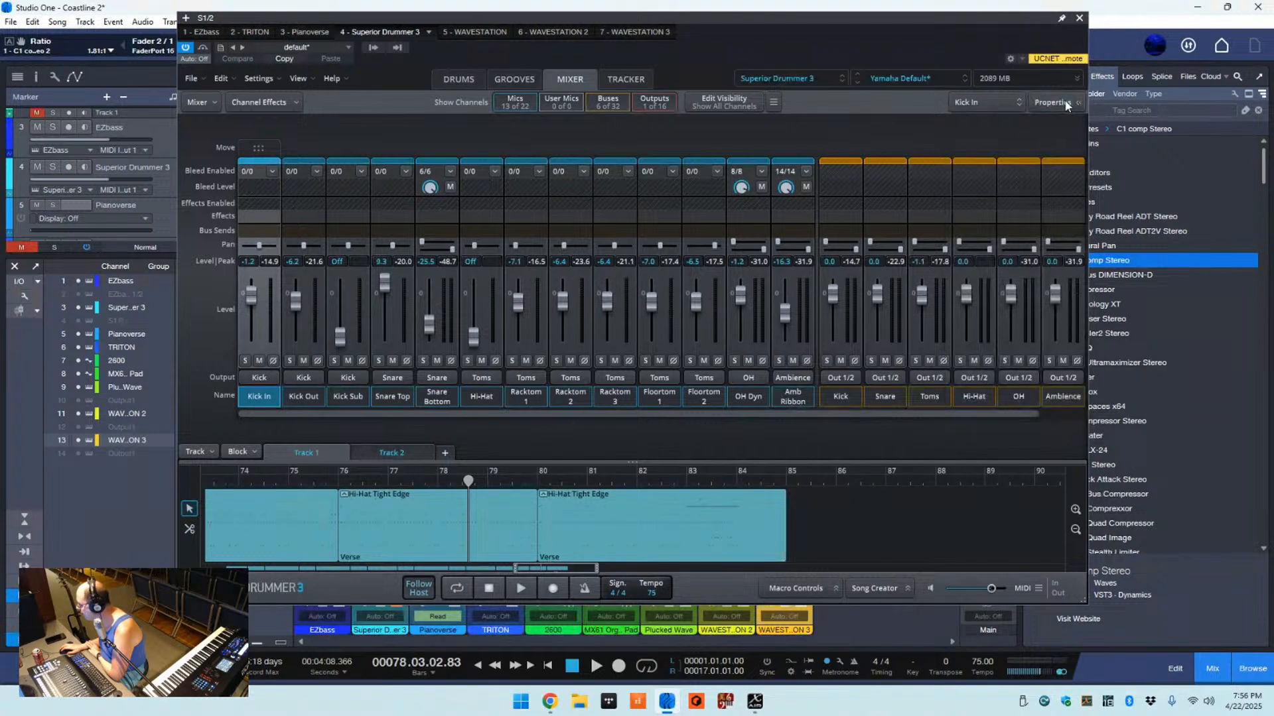
# - Show the Kick In channel properties, reposition the drum editor window, and play the song from the start with the Superior Drummer 3 track soloed
pyautogui.click(1066, 105)
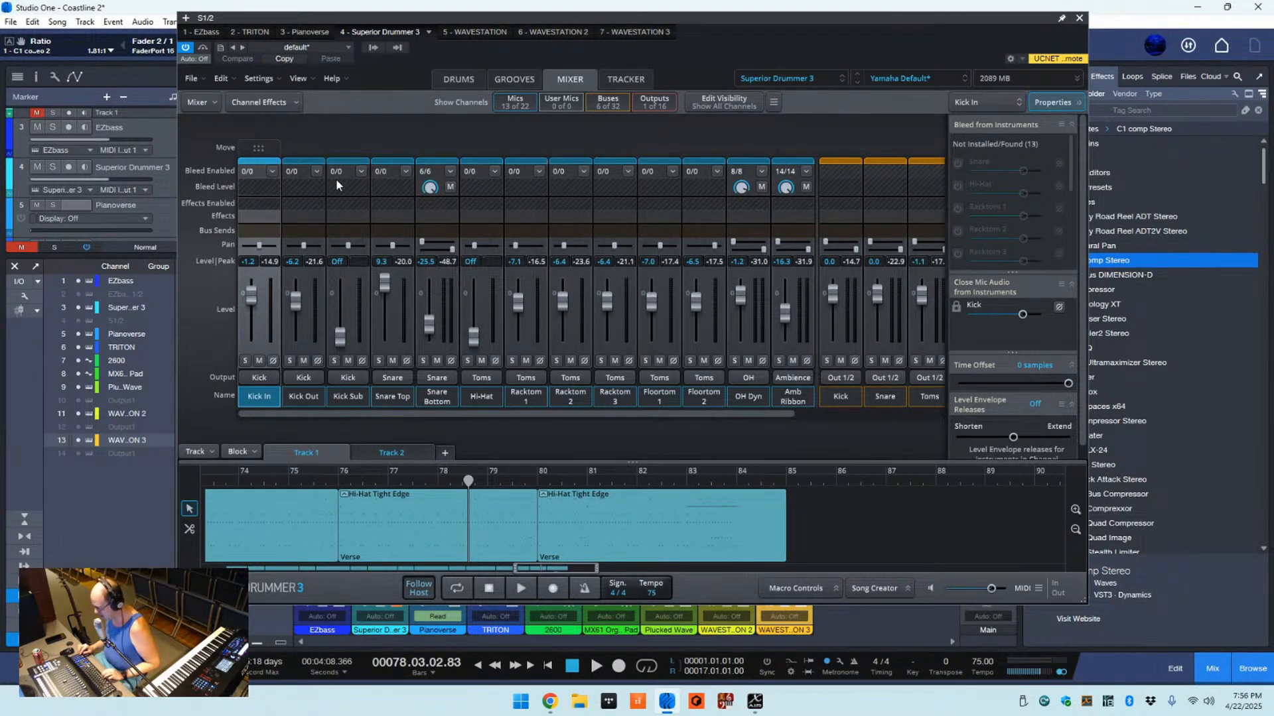
pyautogui.press('Home')
pyautogui.moveTo(233, 17); pyautogui.dragTo(359, 166)
pyautogui.click(292, 83)
pyautogui.moveTo(520, 173); pyautogui.dragTo(498, 33)
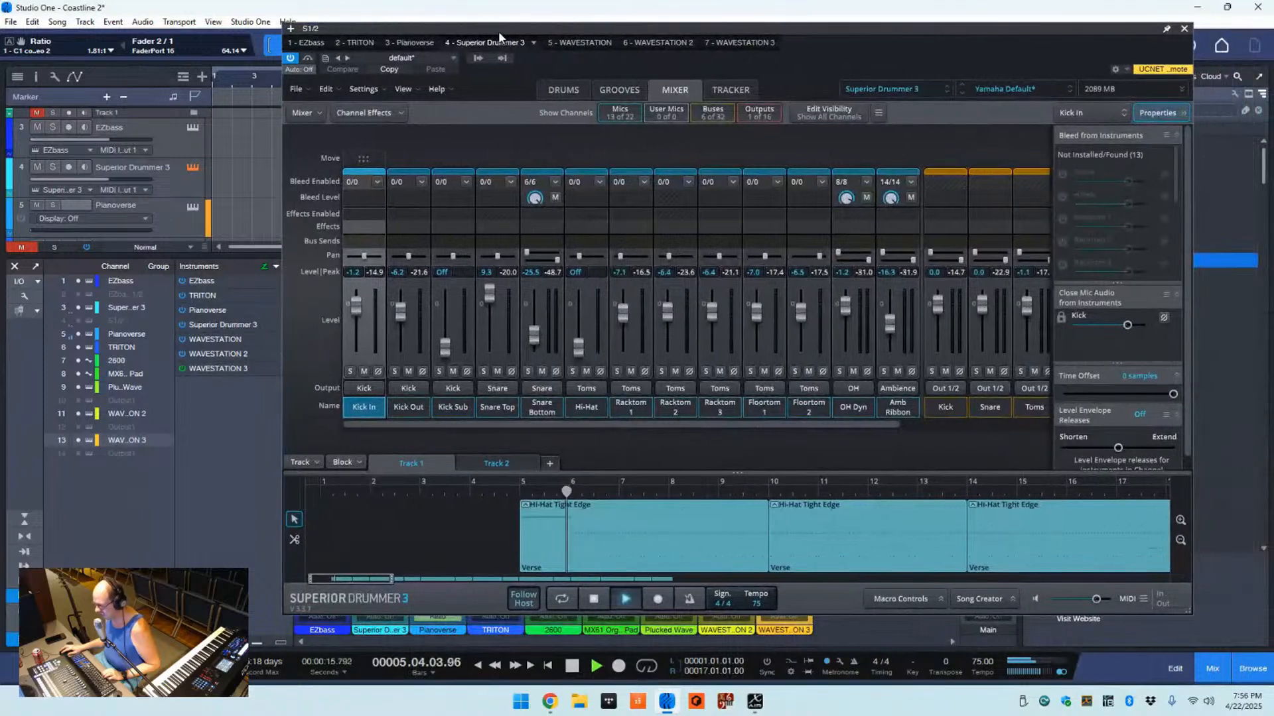
pyautogui.click(52, 168)
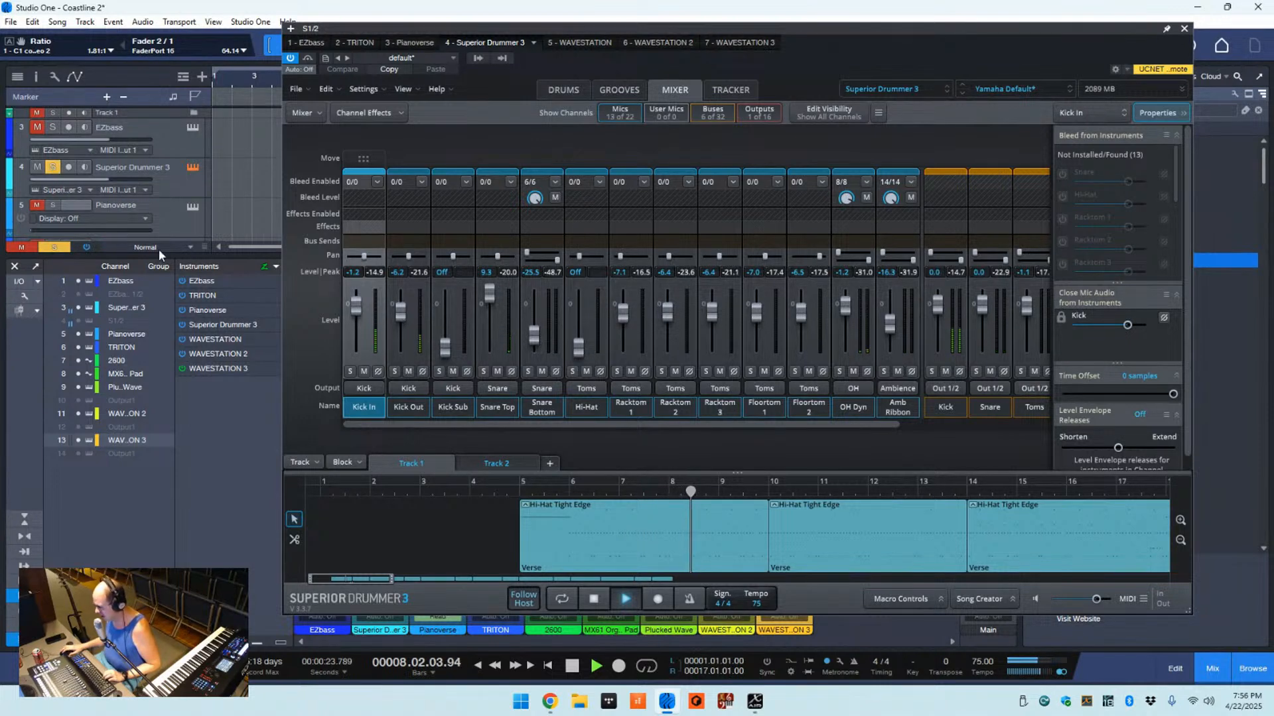
# - Set the Kick Out mic level to -12.3 and Kick In to 2.6, and turn the Amb Ribbon mic fully off
pyautogui.moveTo(401, 309); pyautogui.dragTo(399, 323)
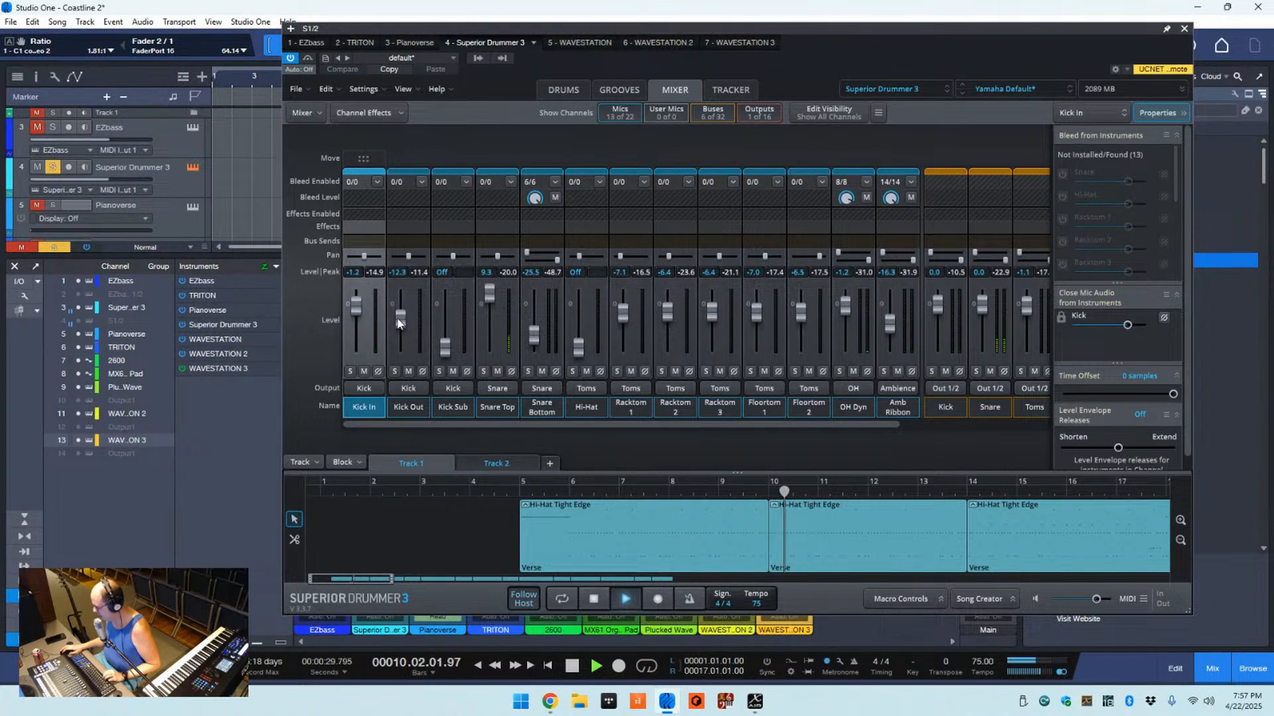
pyautogui.moveTo(356, 304); pyautogui.dragTo(354, 301)
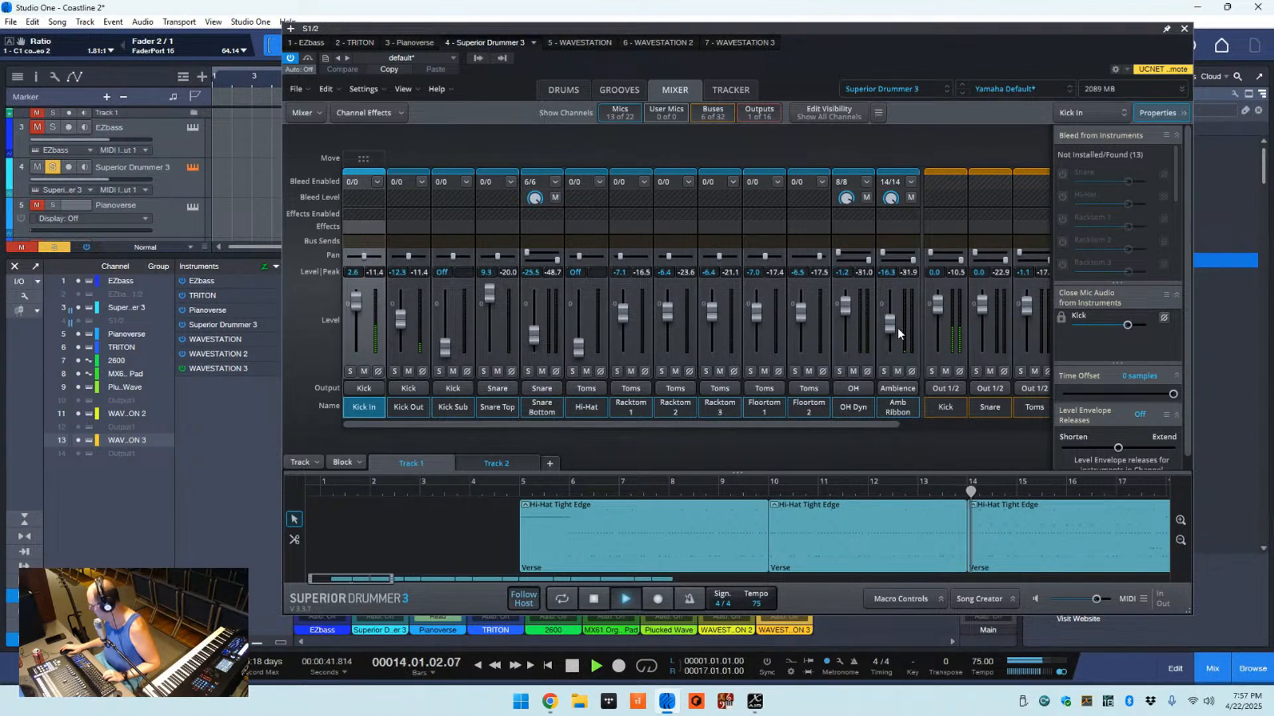
pyautogui.moveTo(885, 312); pyautogui.dragTo(886, 387)
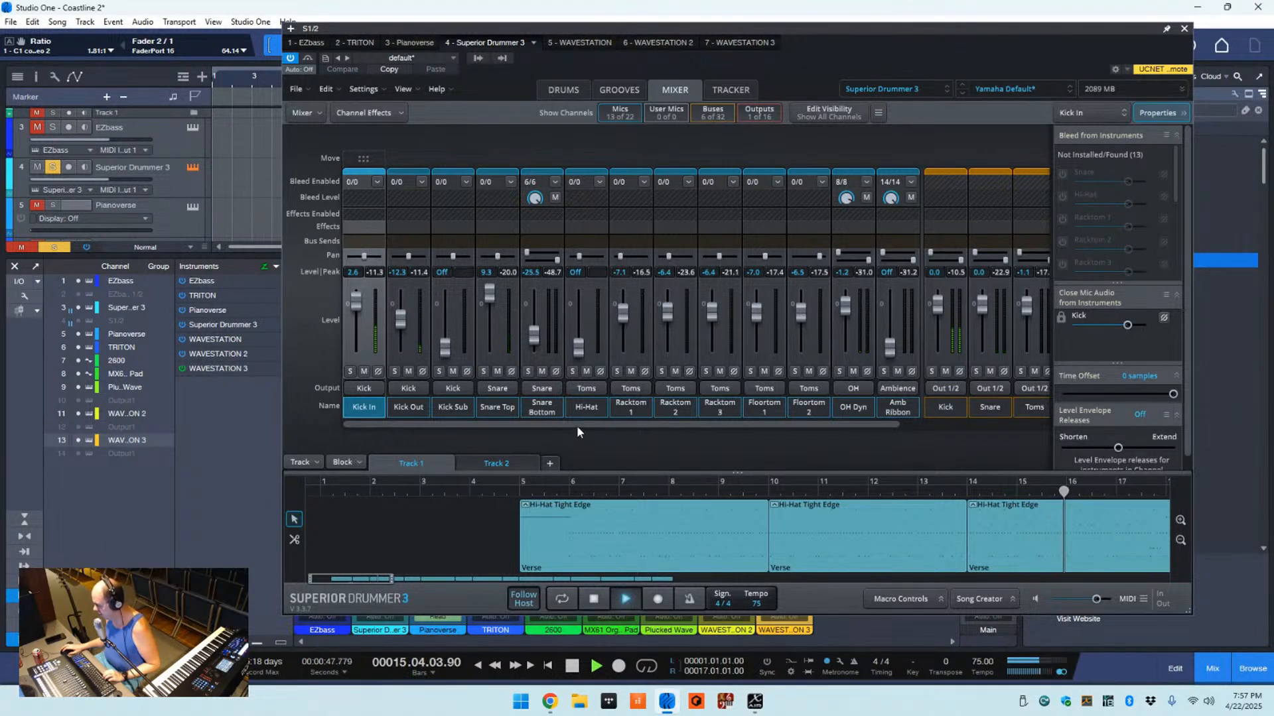
# - Audition the OH bus with its fader fully off, reset it to 0.0, and set the OH Dyn mic level to -1.8
pyautogui.moveTo(584, 424); pyautogui.dragTo(737, 414)
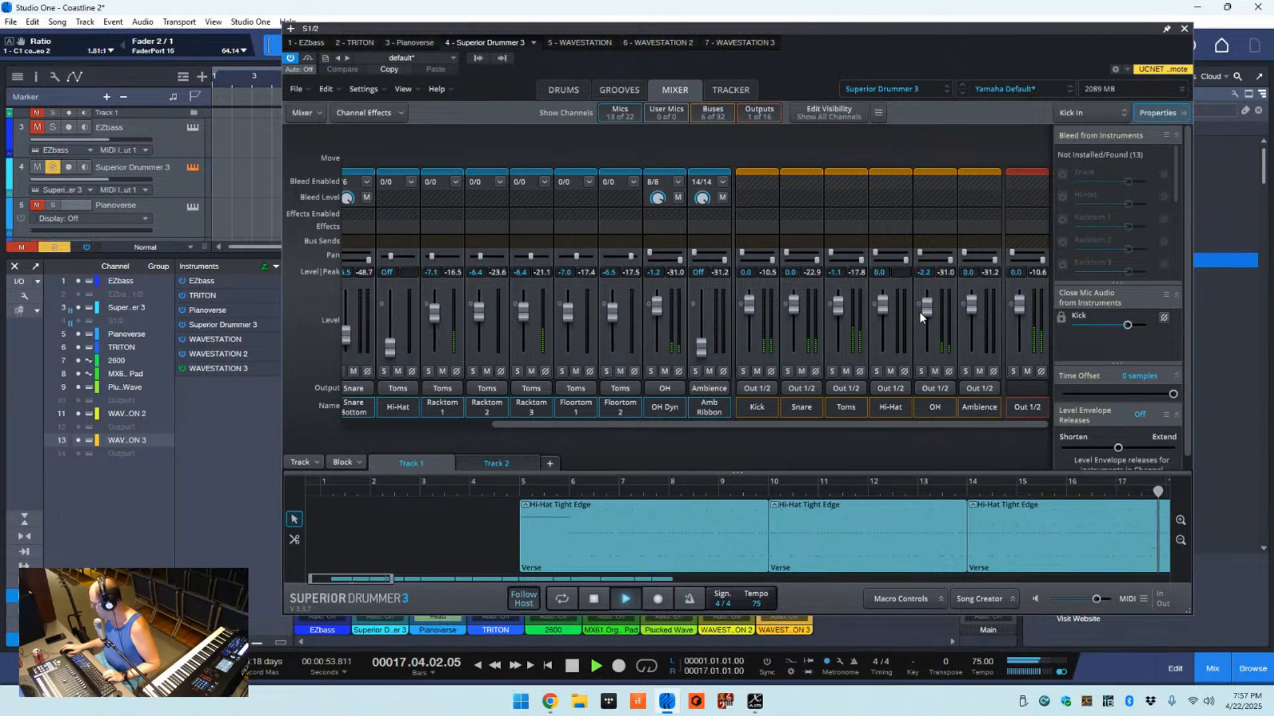
pyautogui.moveTo(928, 308); pyautogui.dragTo(929, 378)
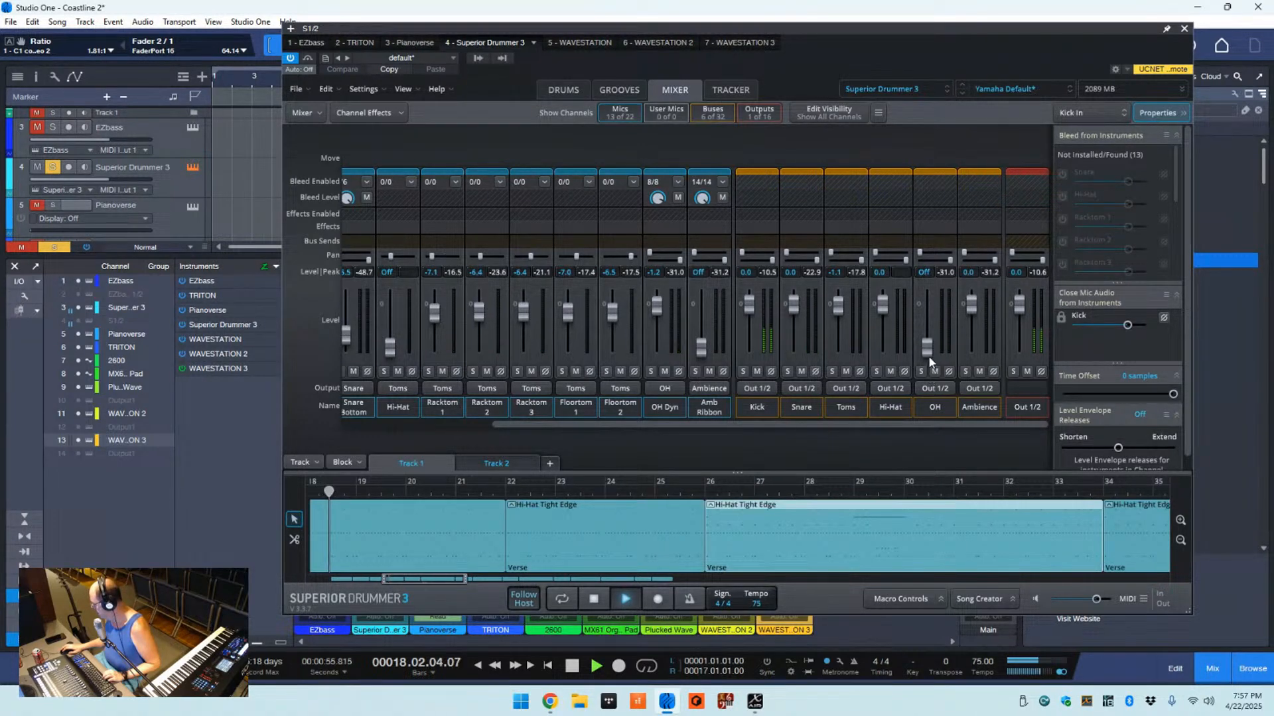
pyautogui.moveTo(926, 329); pyautogui.dragTo(922, 312)
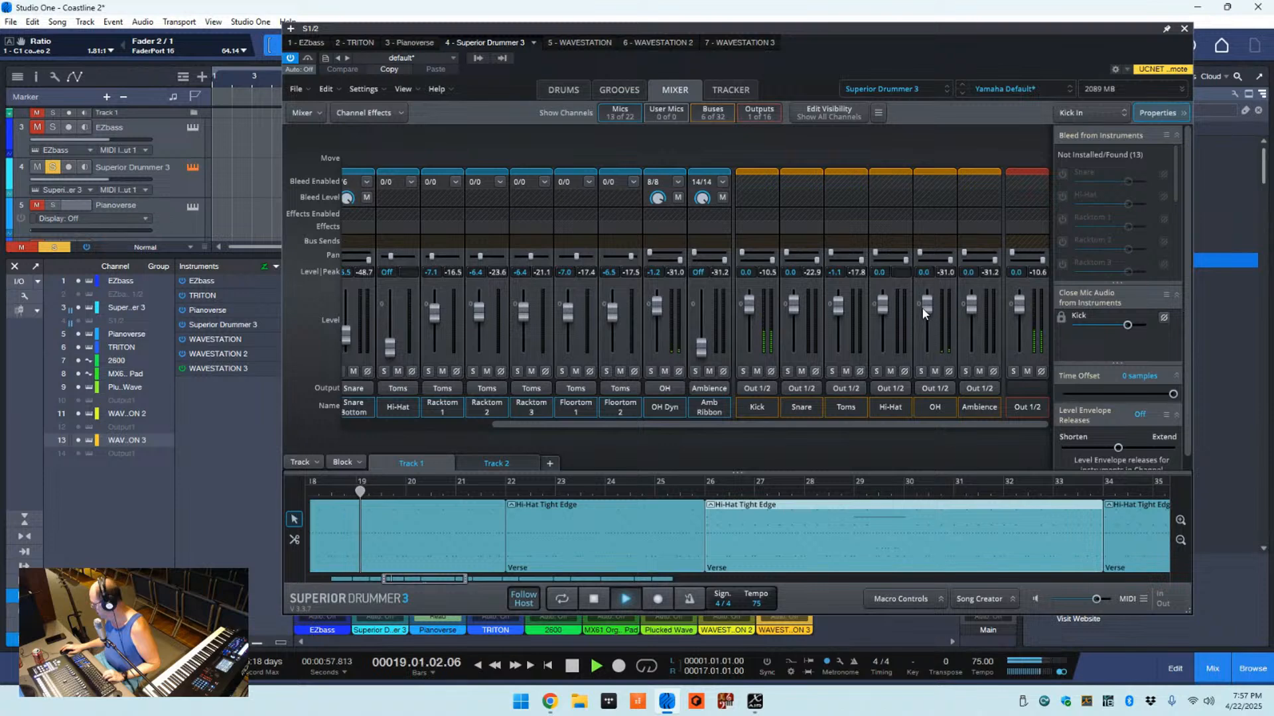
pyautogui.doubleClick(925, 309)
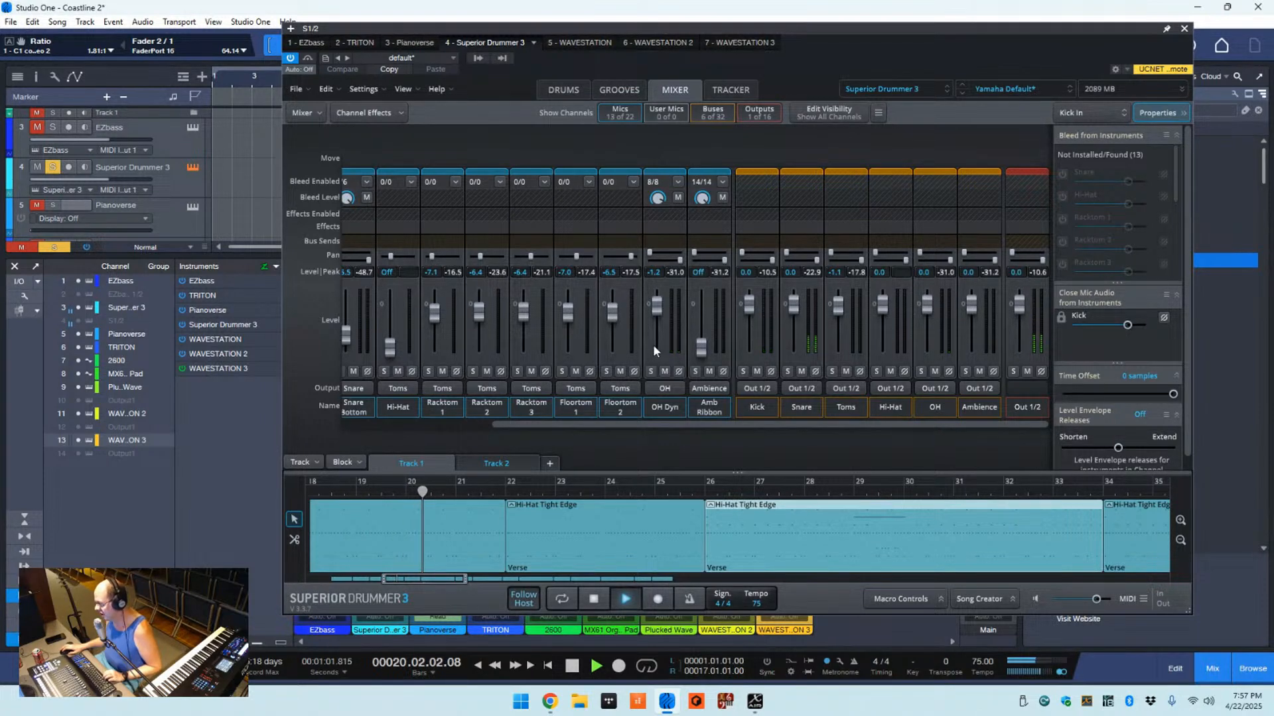
pyautogui.moveTo(655, 312); pyautogui.dragTo(659, 315)
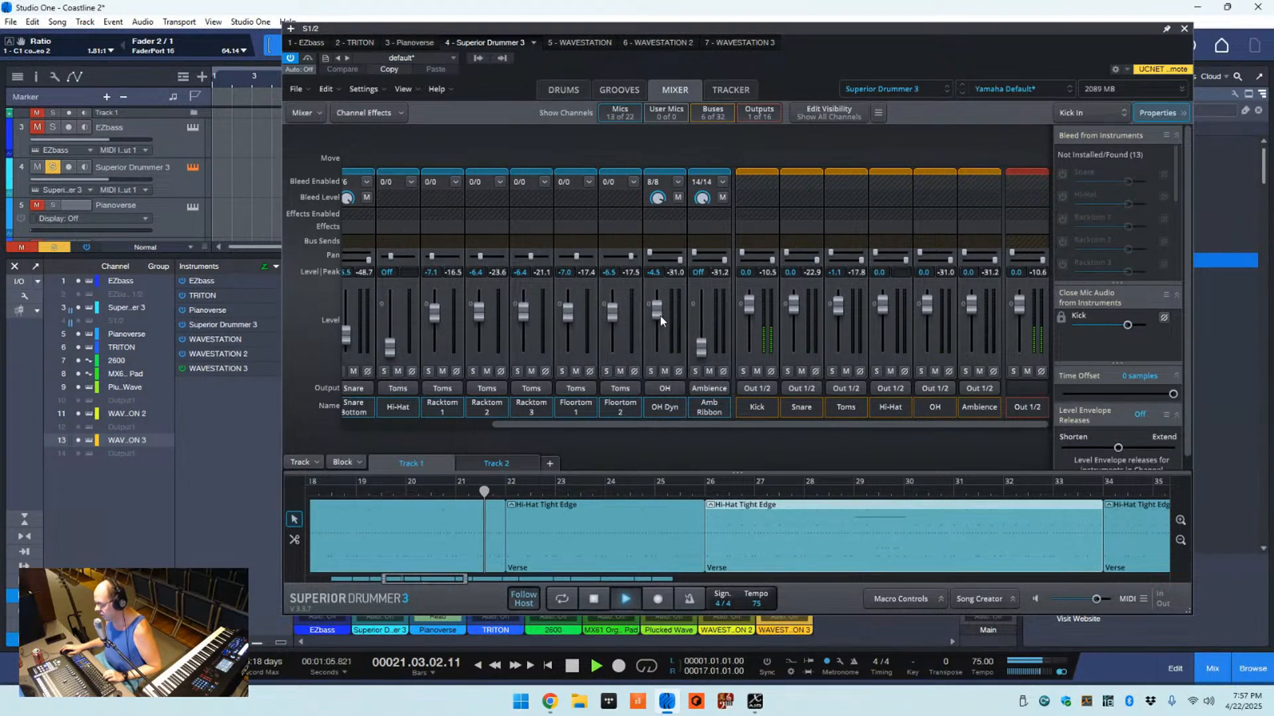
pyautogui.moveTo(659, 316); pyautogui.dragTo(660, 313)
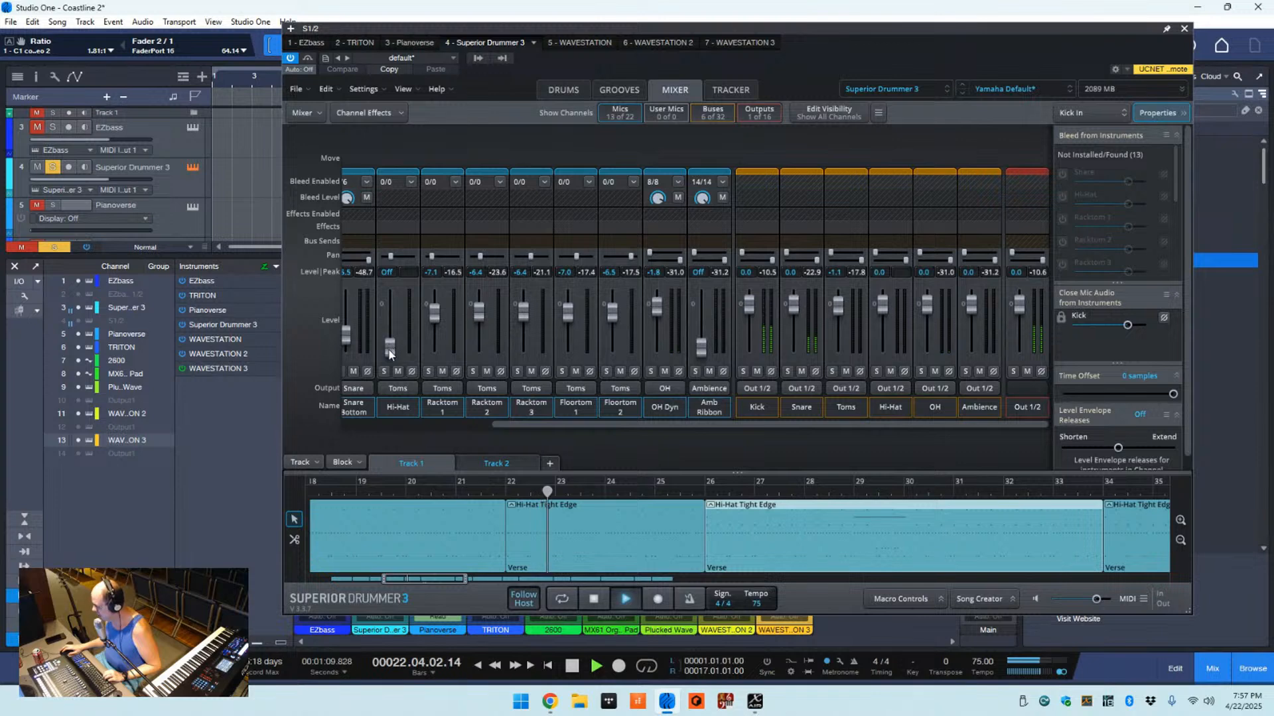
# - Try raising the Hi-Hat mic level to -9.5 during playback and turn it back fully off
pyautogui.moveTo(393, 356); pyautogui.dragTo(400, 404)
pyautogui.moveTo(388, 344); pyautogui.dragTo(385, 318)
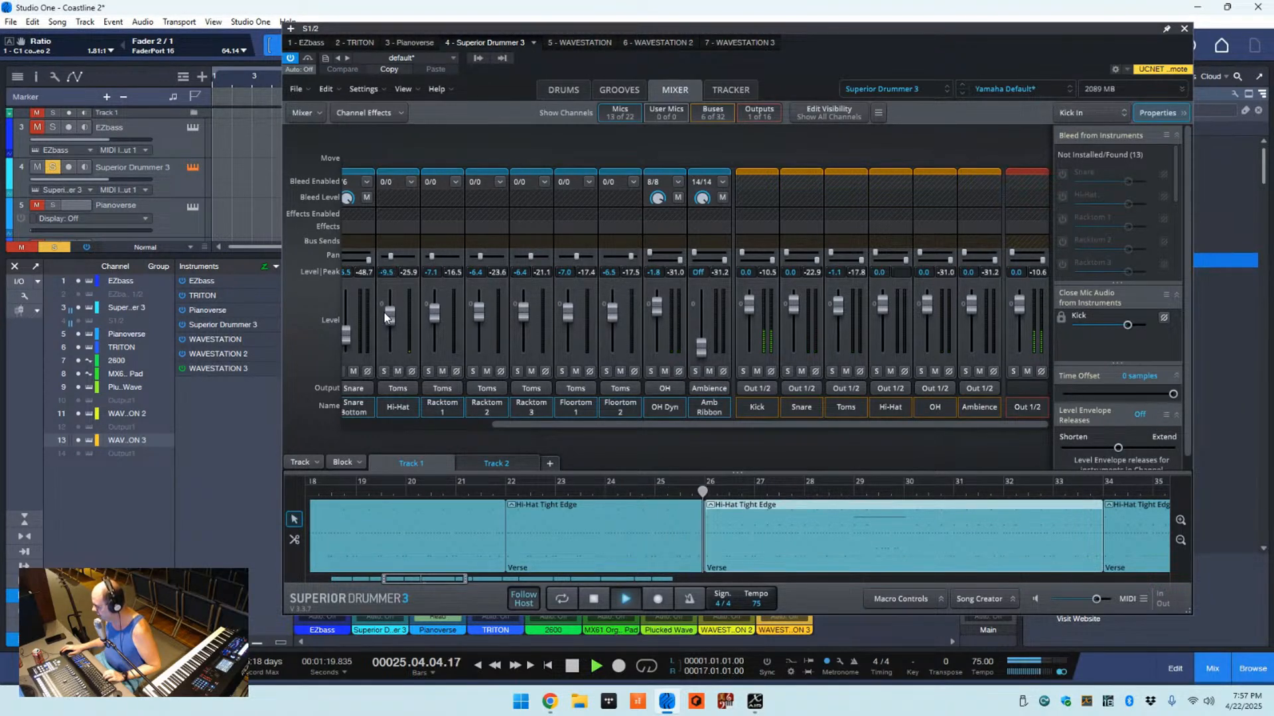
pyautogui.moveTo(433, 582); pyautogui.dragTo(471, 582)
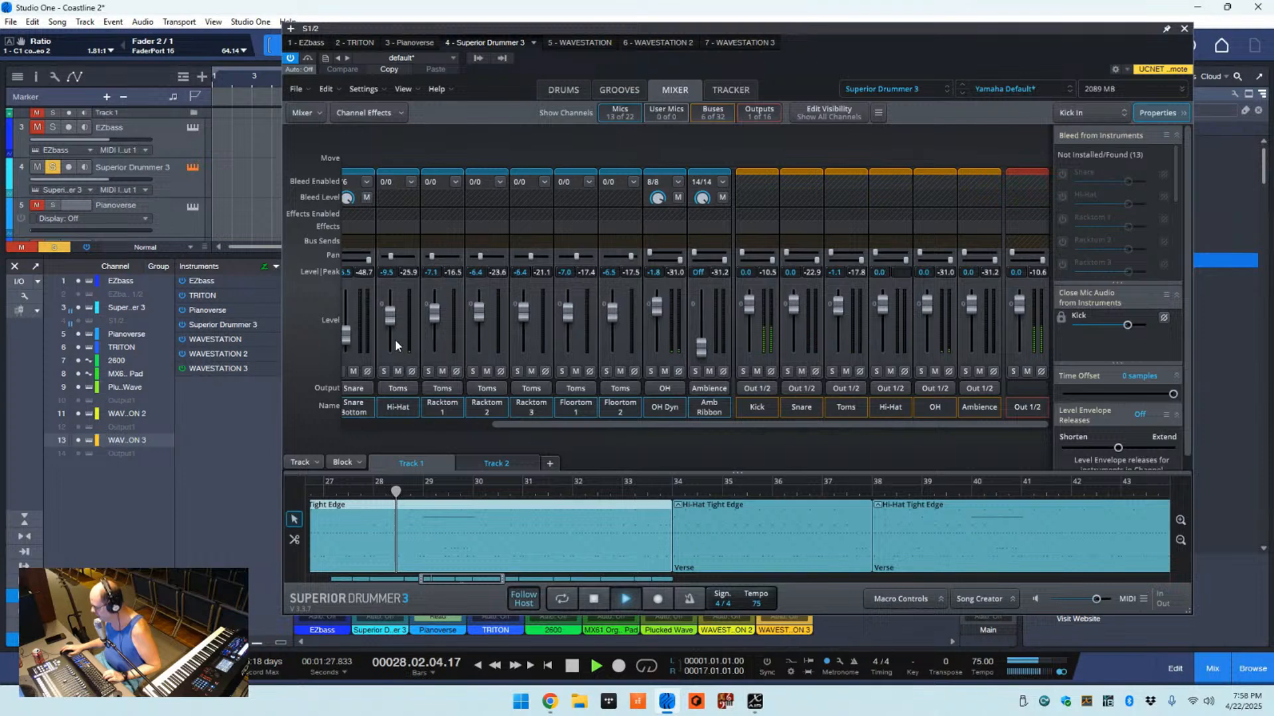
pyautogui.moveTo(392, 317); pyautogui.dragTo(372, 371)
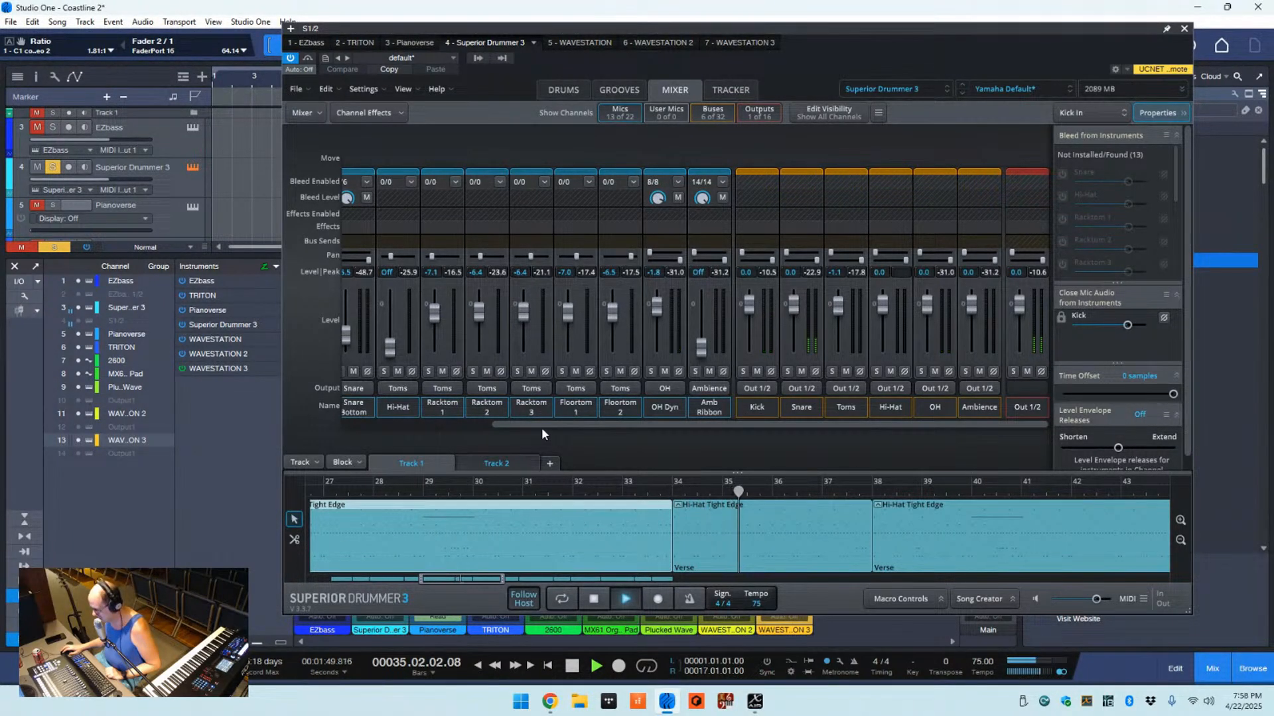
# - Turn the Snare Bottom mic fully off and set the Snare Top mic level to 7.0
pyautogui.moveTo(540, 424); pyautogui.dragTo(290, 435)
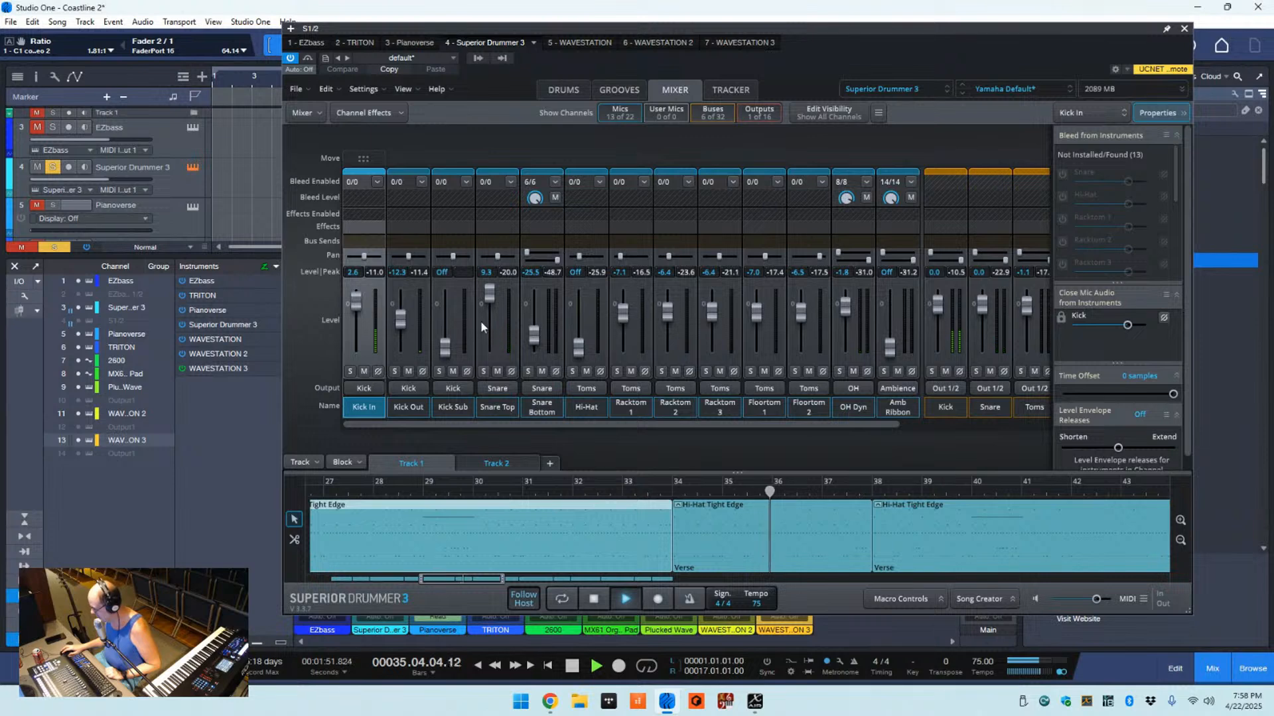
pyautogui.moveTo(488, 295); pyautogui.dragTo(489, 290)
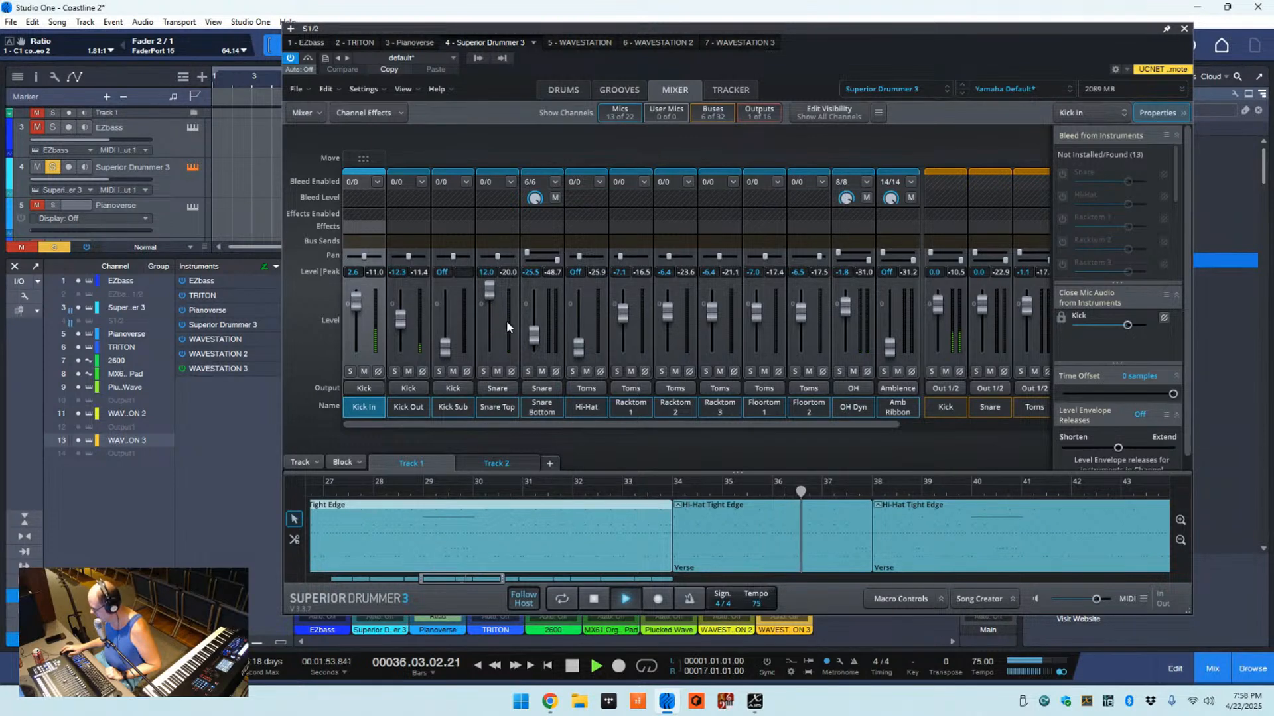
pyautogui.moveTo(533, 335); pyautogui.dragTo(531, 390)
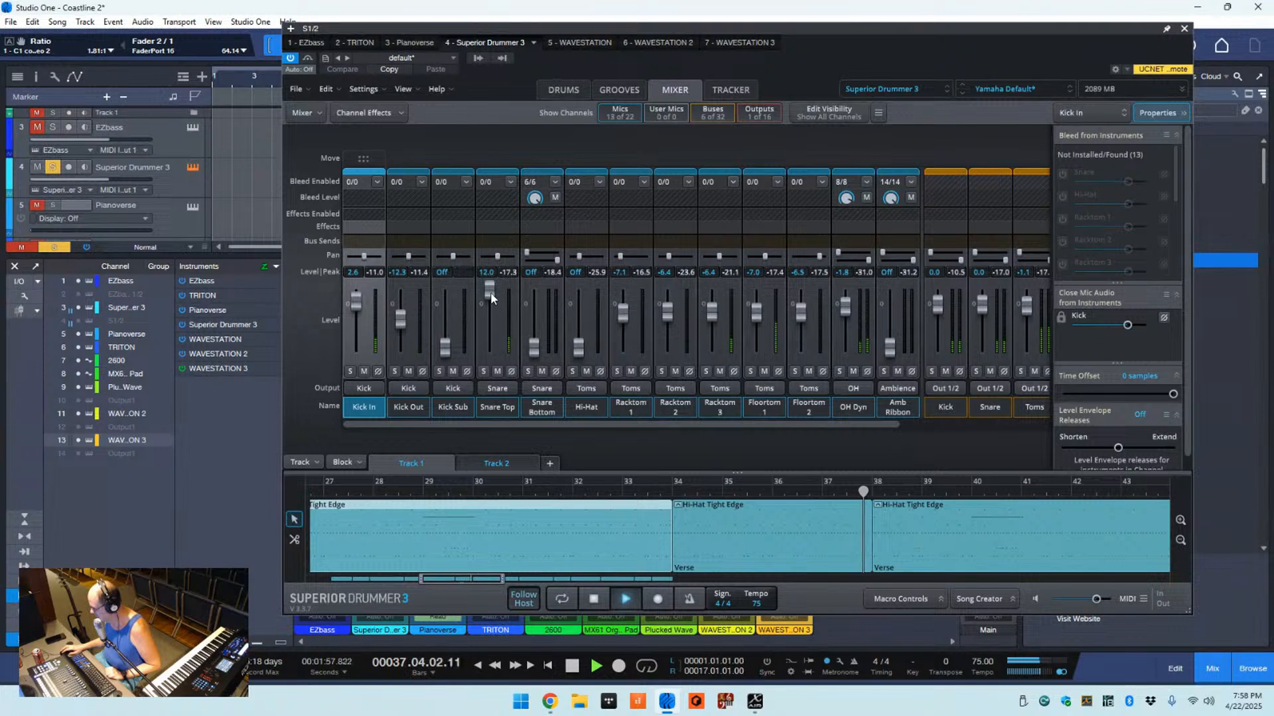
pyautogui.moveTo(490, 293); pyautogui.dragTo(487, 297)
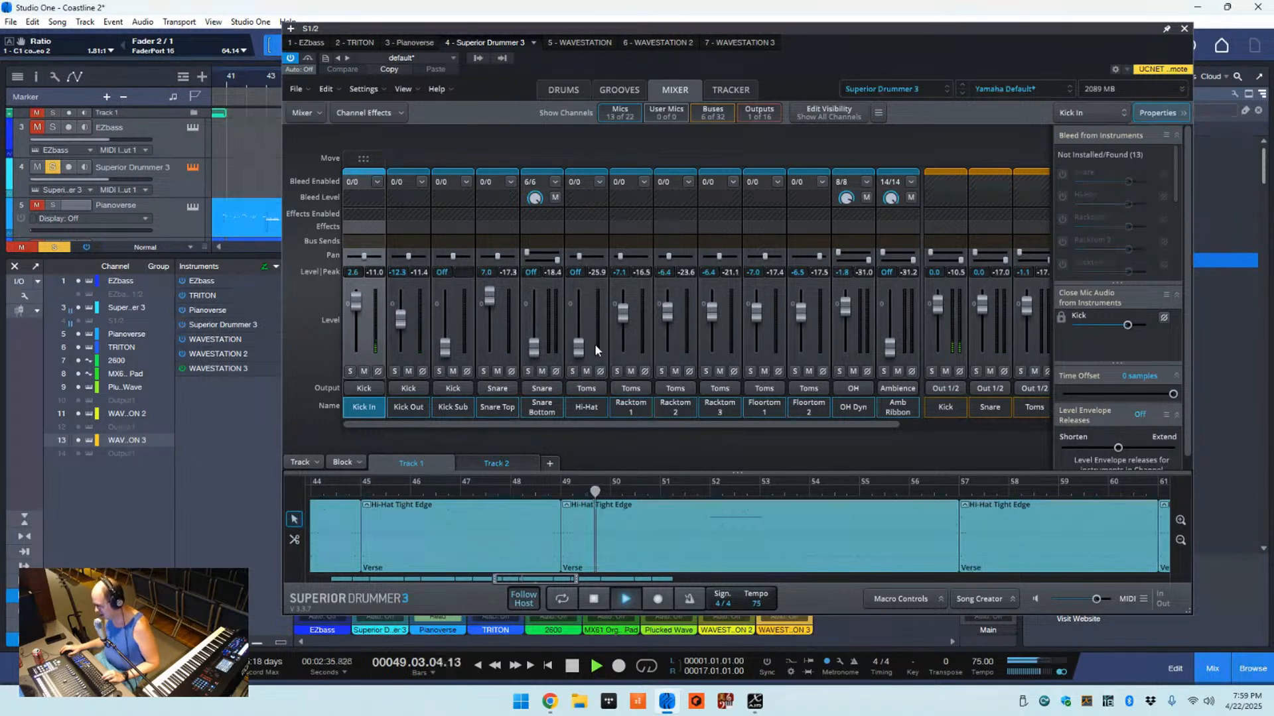
# - Compare the drums in the full mix with the Hi-Hat mic at -9.5 and with it fully off
pyautogui.moveTo(578, 346)
pyautogui.mouseDown()
pyautogui.moveTo(572, 312)
pyautogui.moveTo(586, 352)
pyautogui.mouseUp()
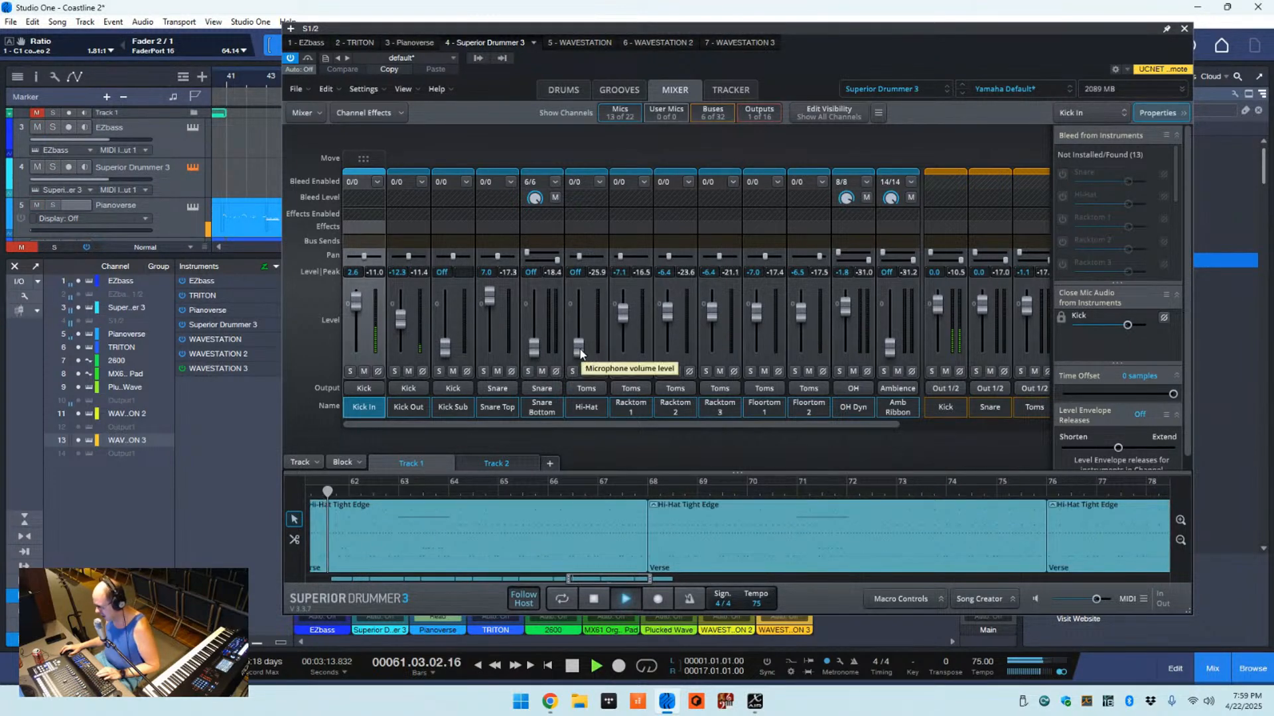
pyautogui.moveTo(580, 349); pyautogui.dragTo(566, 316)
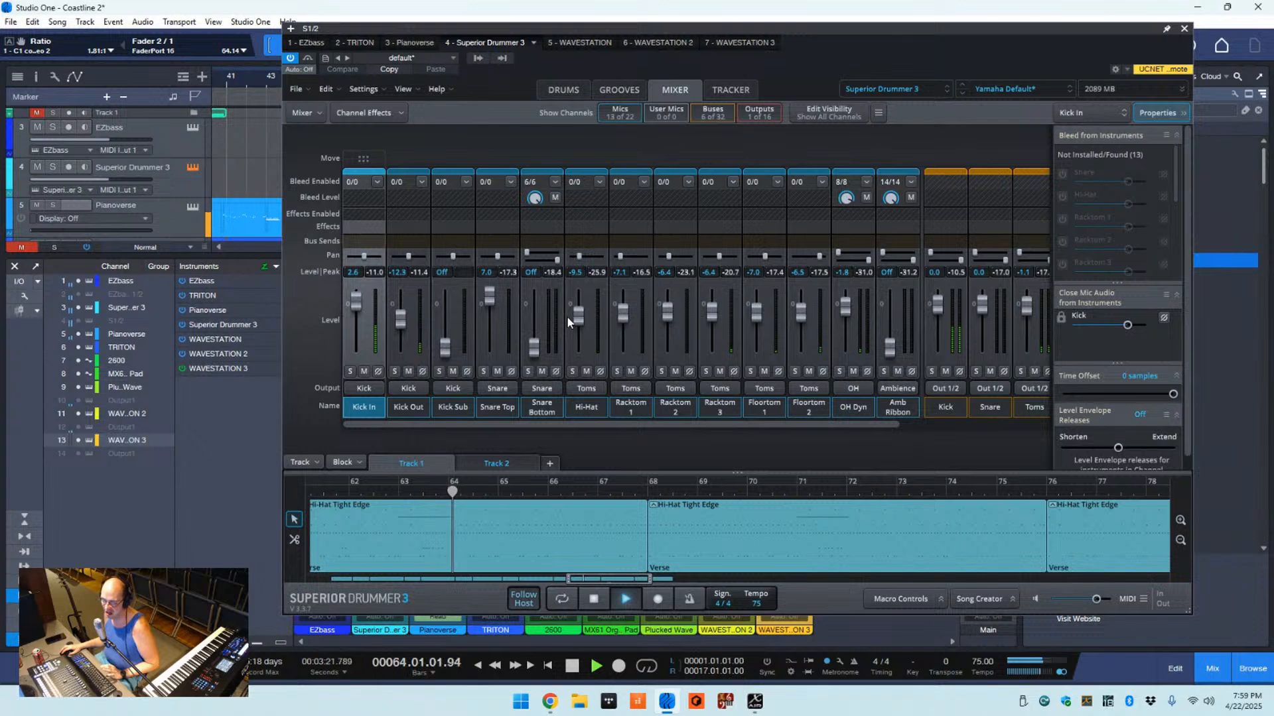
pyautogui.moveTo(566, 316); pyautogui.dragTo(581, 356)
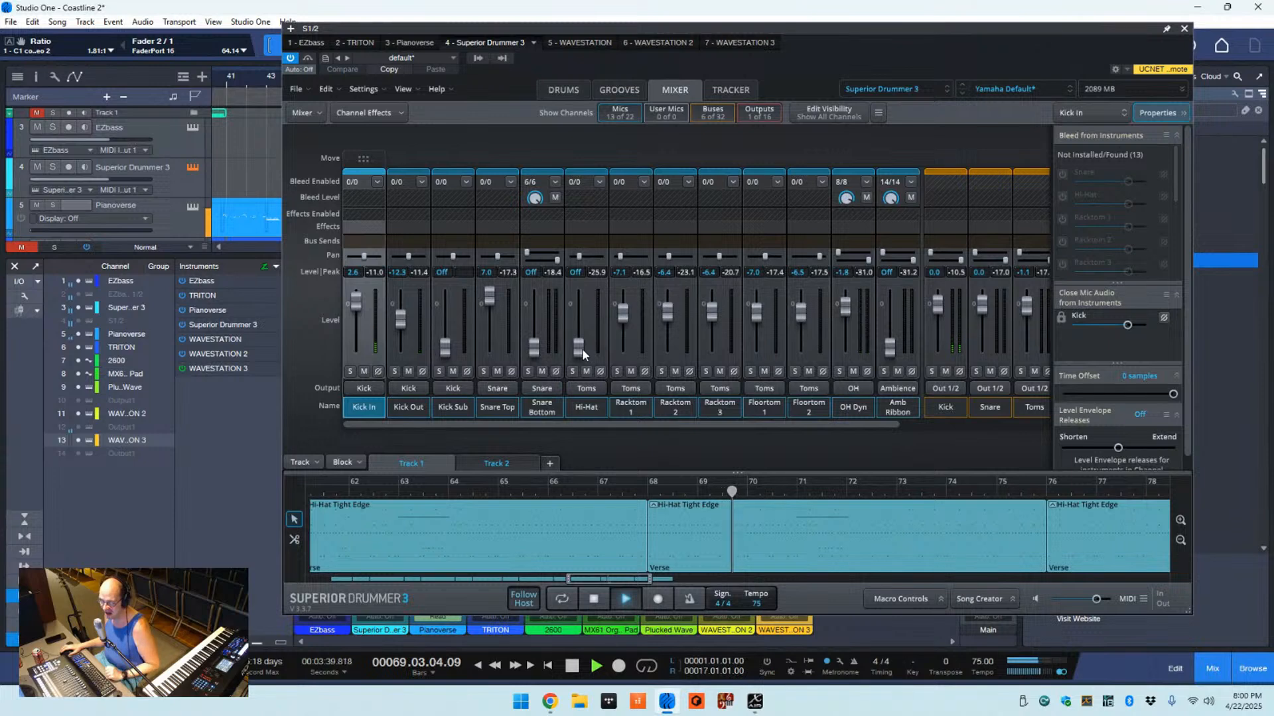
# - Set the Snare Top mic level to 8.7, close the drum editor and stop playback
pyautogui.moveTo(620, 29); pyautogui.dragTo(567, 53)
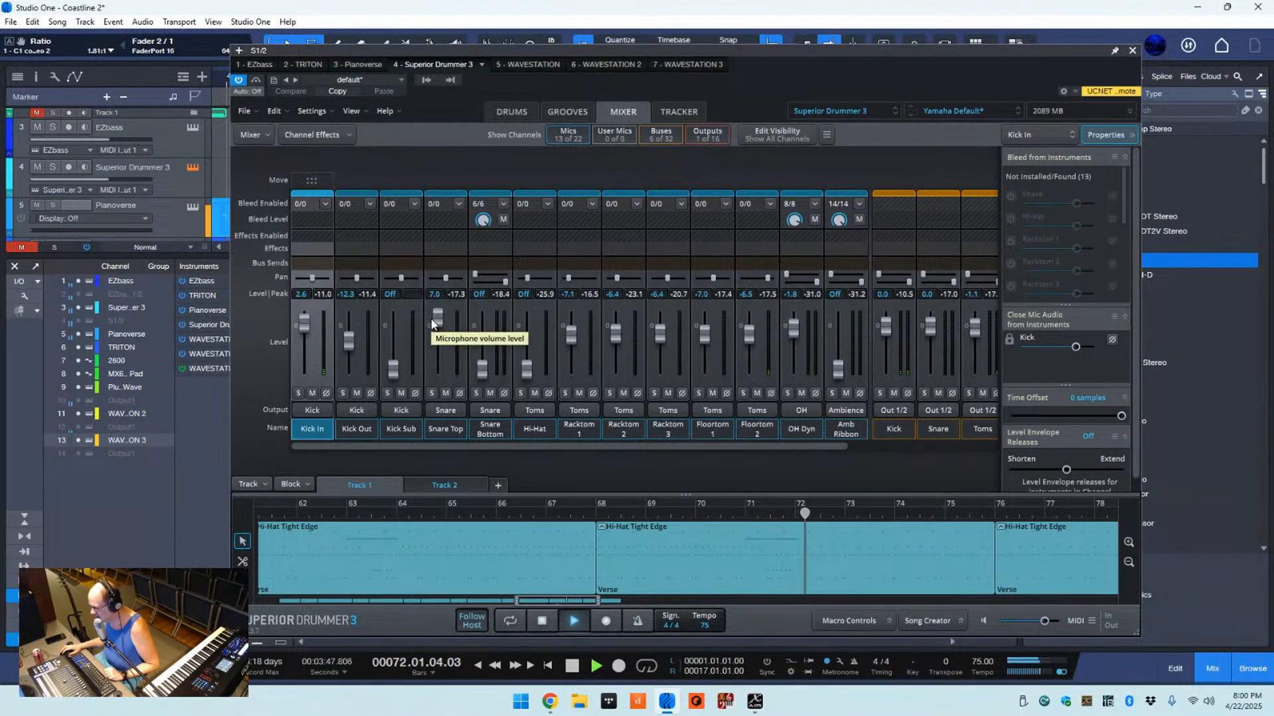
pyautogui.moveTo(431, 323); pyautogui.dragTo(430, 319)
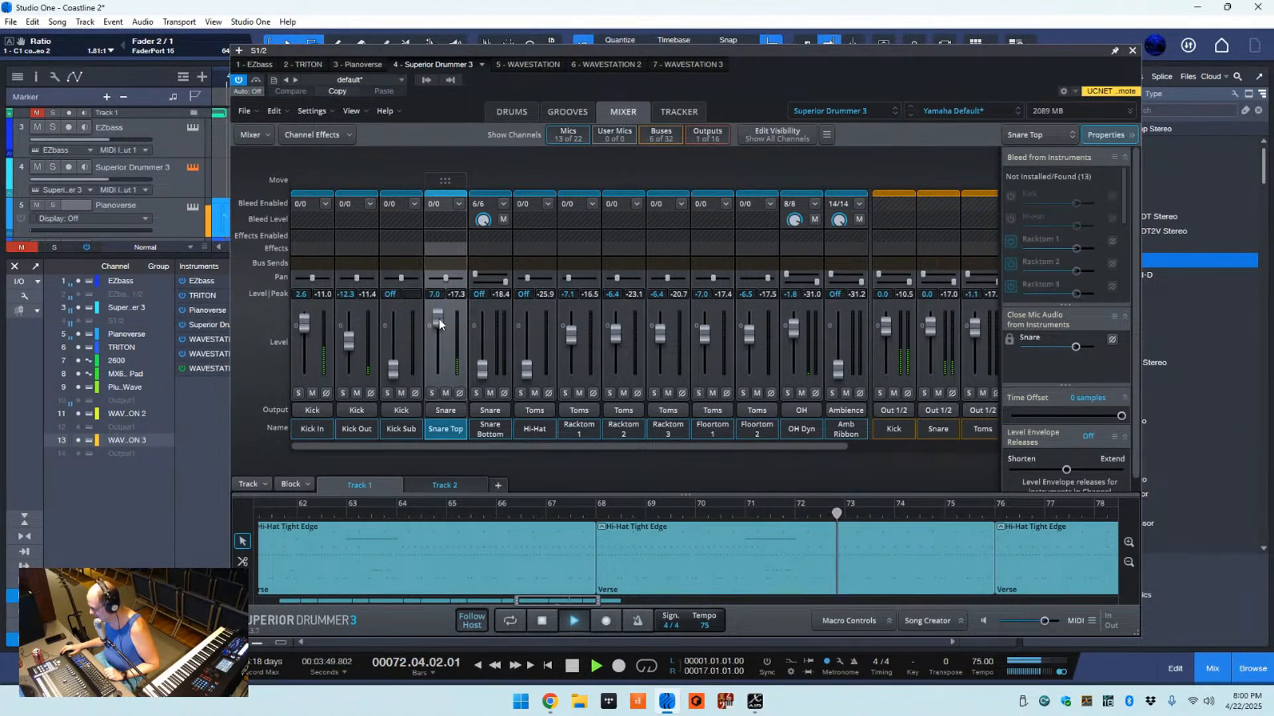
pyautogui.moveTo(442, 318); pyautogui.dragTo(439, 315)
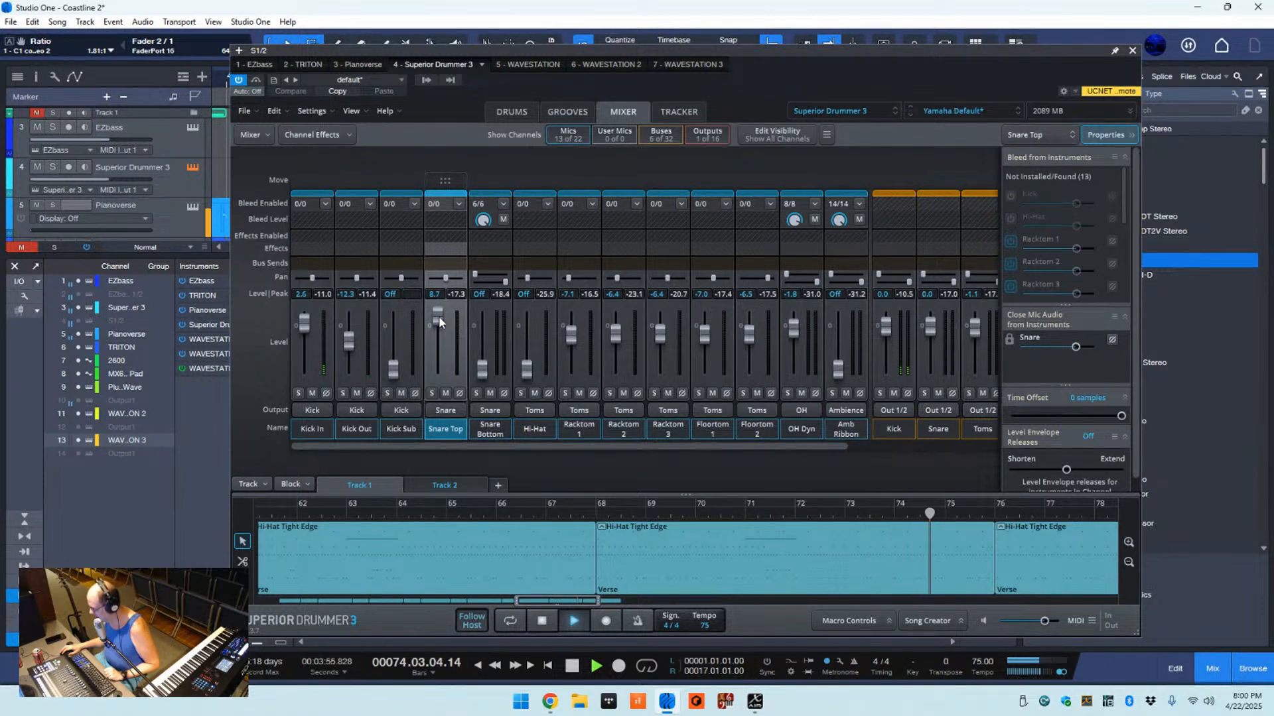
pyautogui.moveTo(305, 325); pyautogui.dragTo(305, 327)
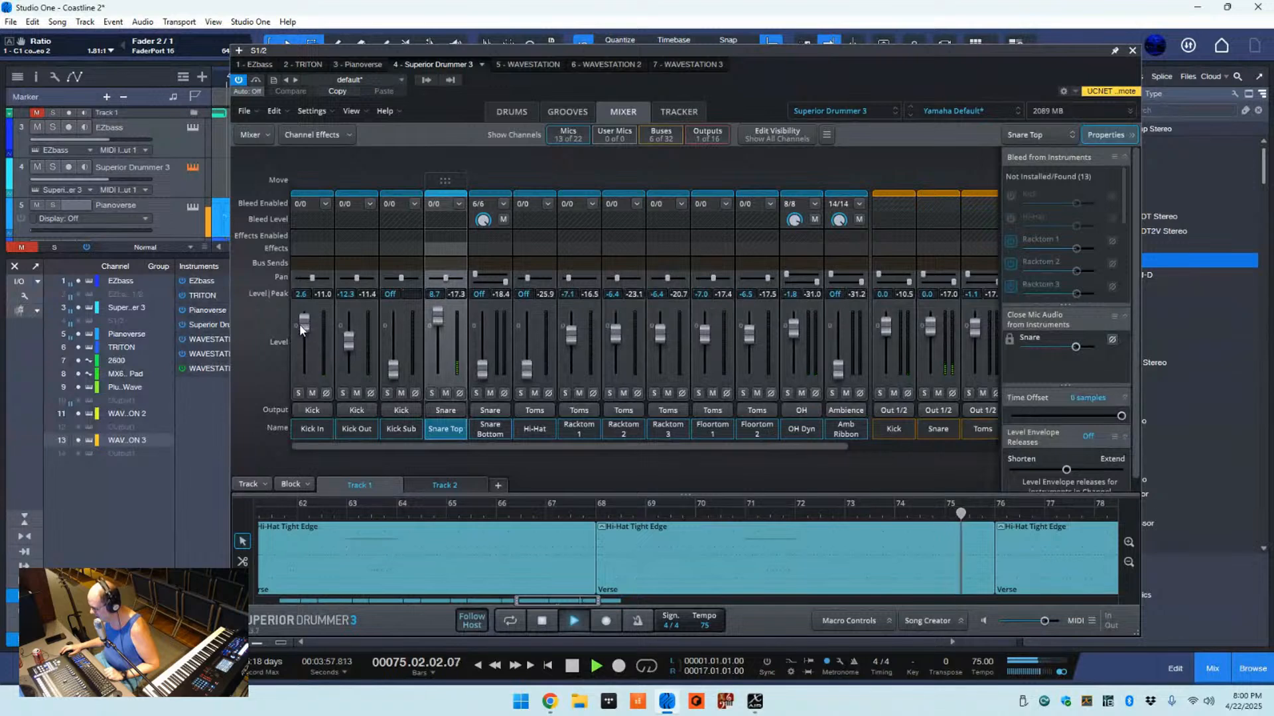
pyautogui.click(1132, 51)
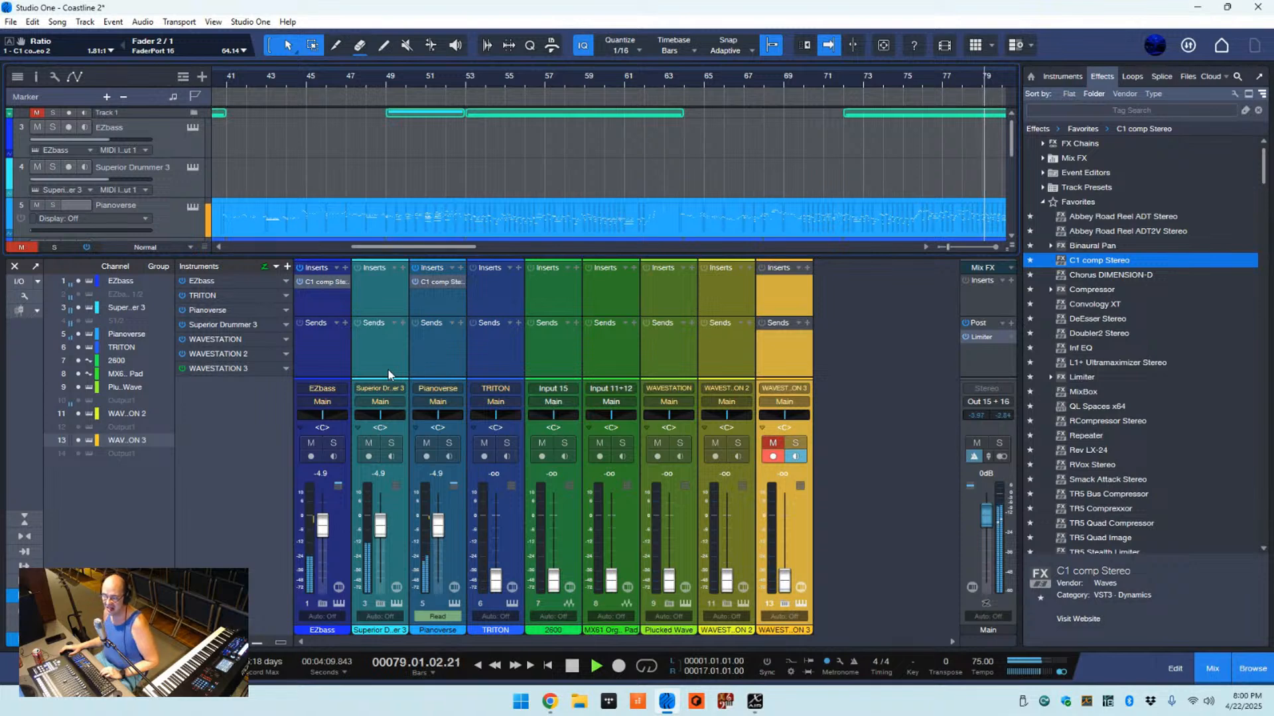
pyautogui.press('space')
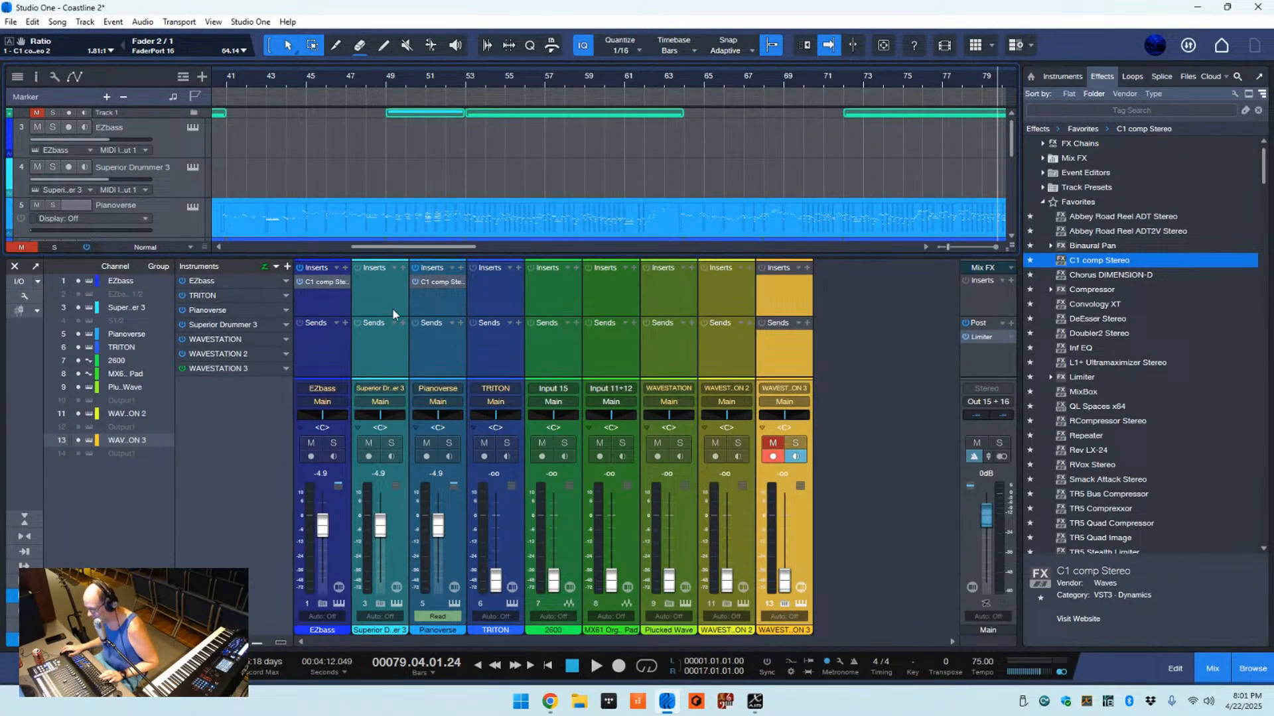
# - Enlarge the mixer area and add a new bus channel as a send on the Superior Drummer 3 channel
pyautogui.moveTo(387, 254); pyautogui.dragTo(387, 237)
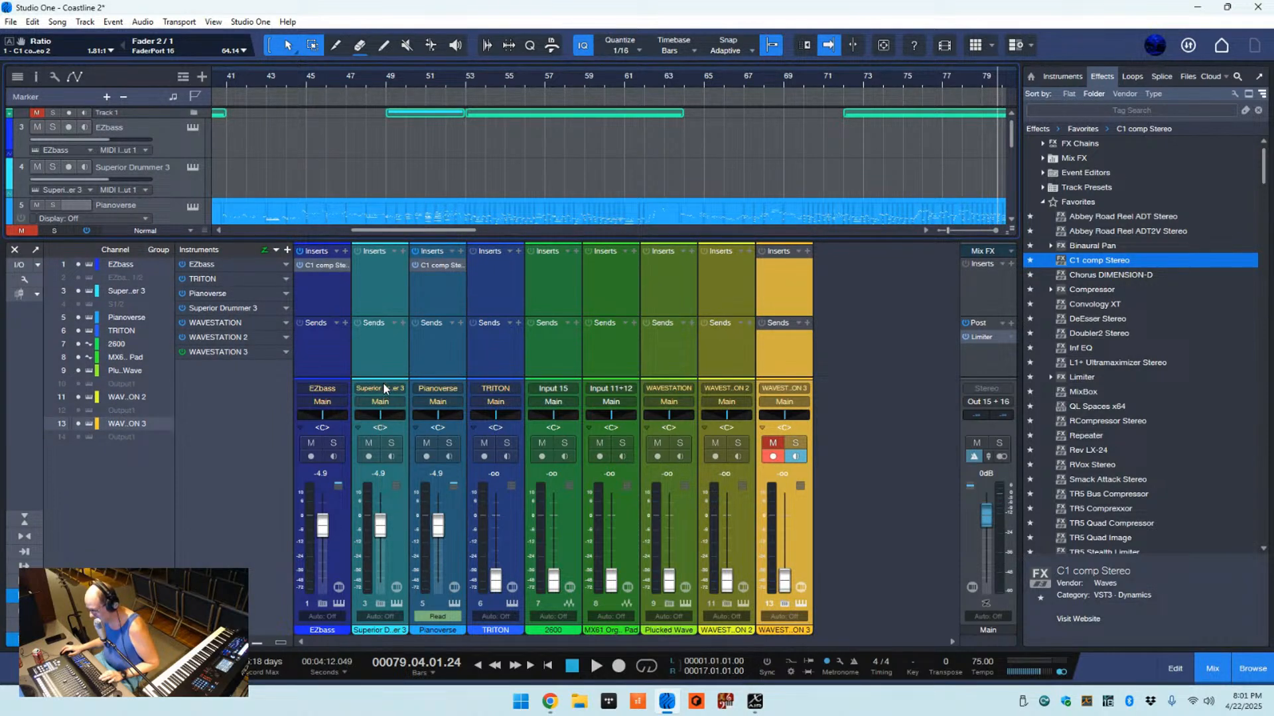
pyautogui.moveTo(384, 379)
pyautogui.mouseDown()
pyautogui.moveTo(383, 346)
pyautogui.moveTo(384, 378)
pyautogui.mouseUp()
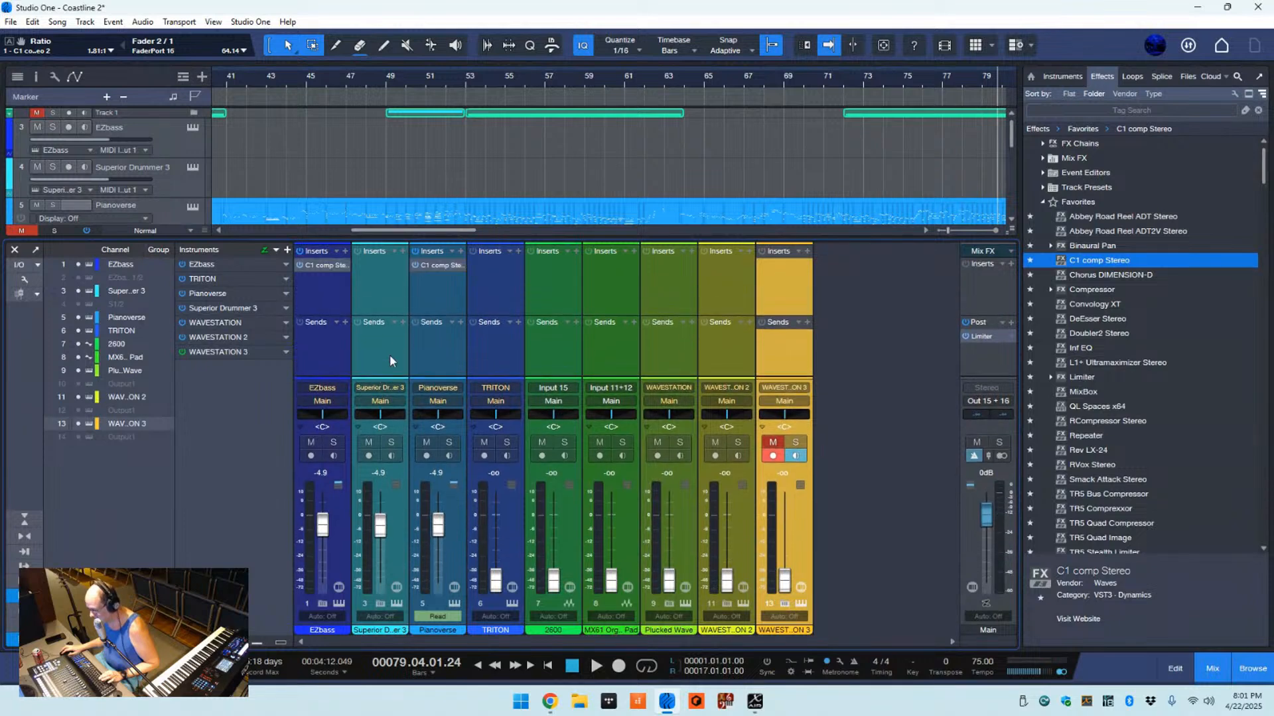
pyautogui.click(402, 321)
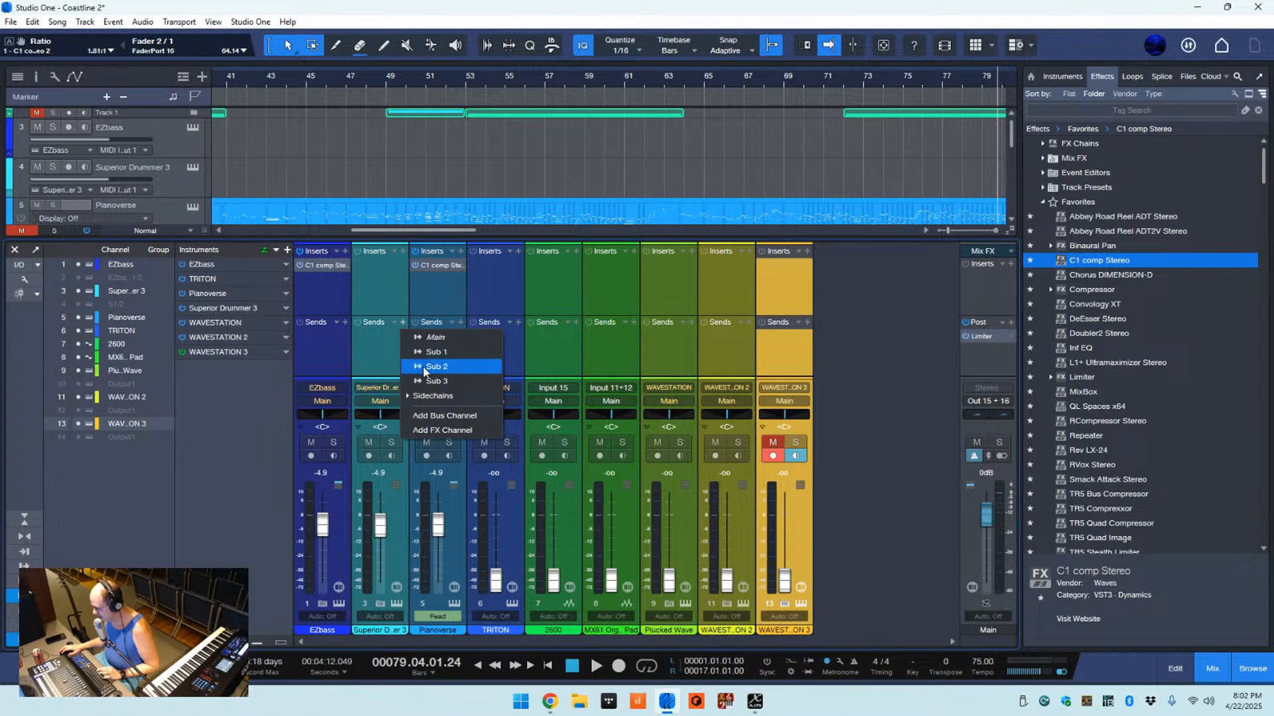
pyautogui.click(446, 415)
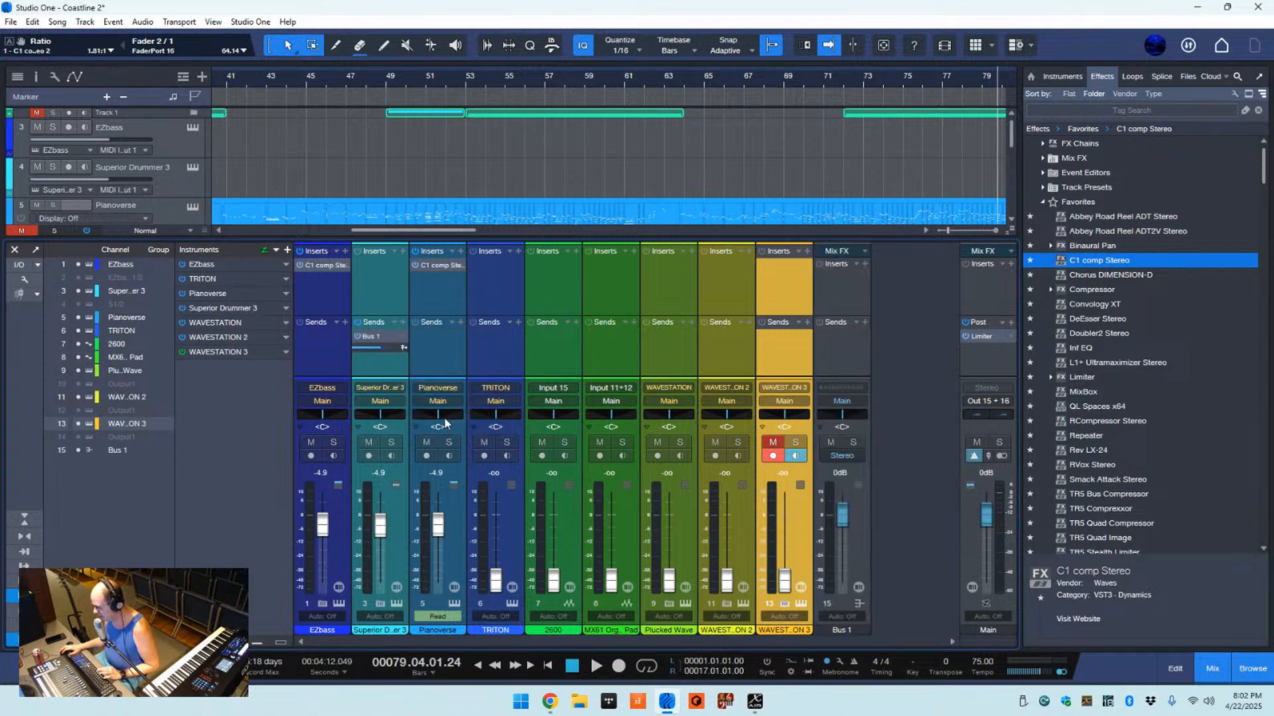
# - Rename the new bus channel as Crushed Drums
pyautogui.click(839, 630)
pyautogui.doubleClick(842, 629)
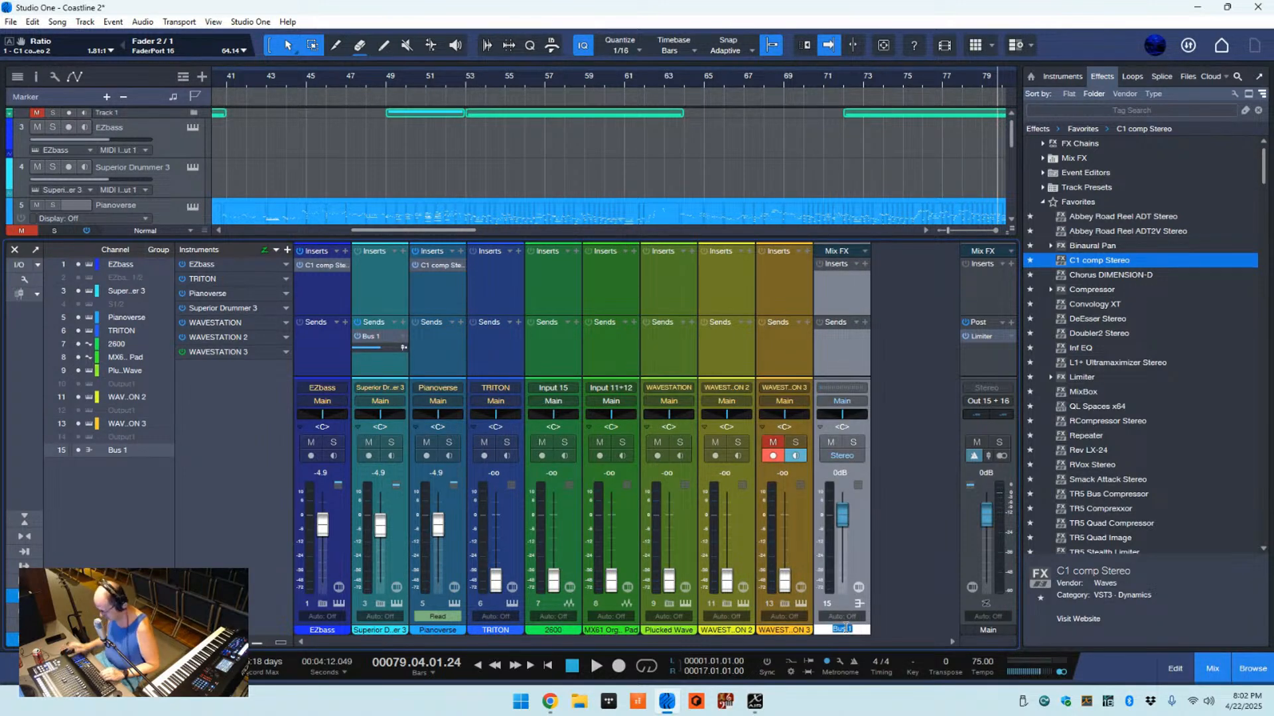
pyautogui.write('Cr')
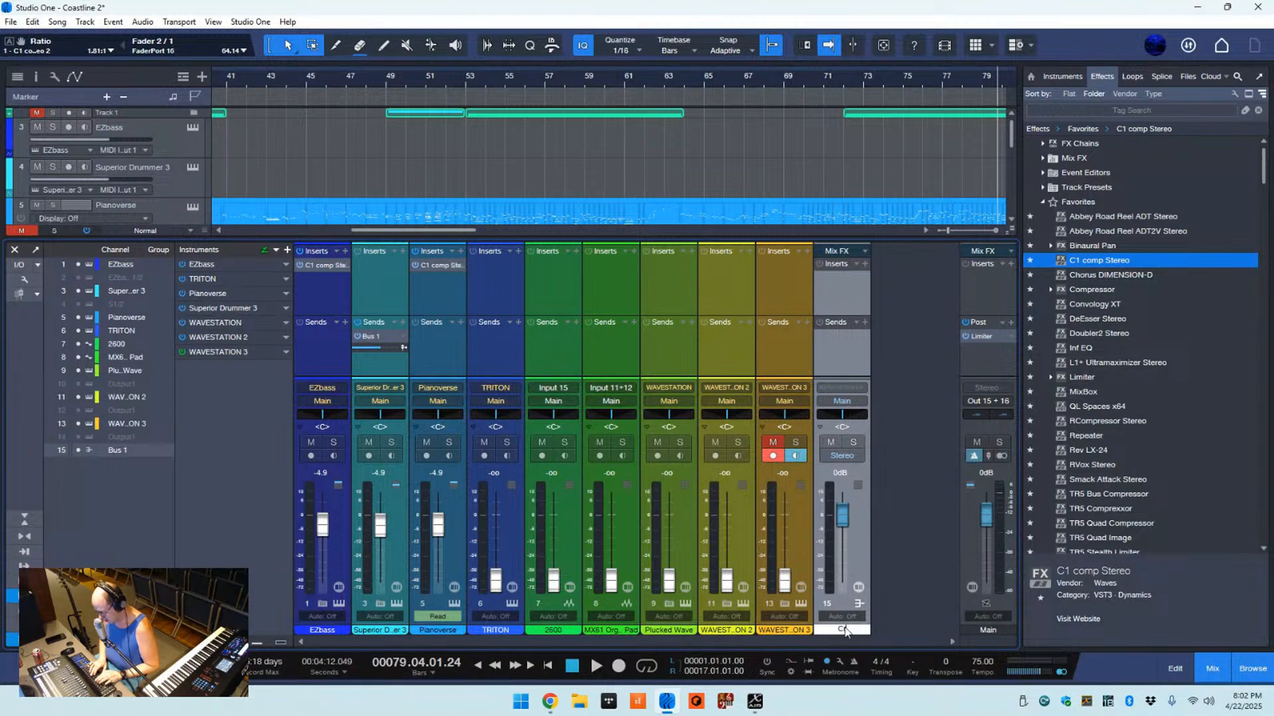
pyautogui.write('ushed Drums')
pyautogui.press('Return')
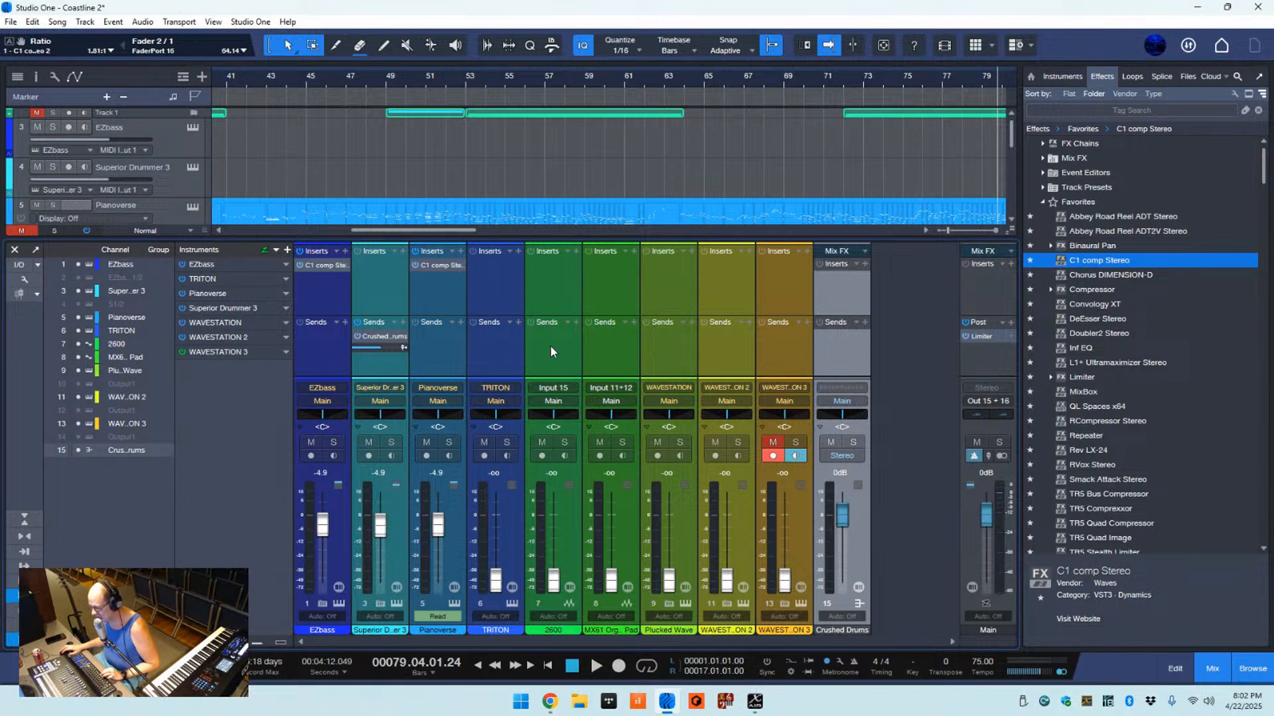
# - Compare the full mix with the Crushed Drums bus muted and unmuted, stop playback and return to the song start
pyautogui.press('space')
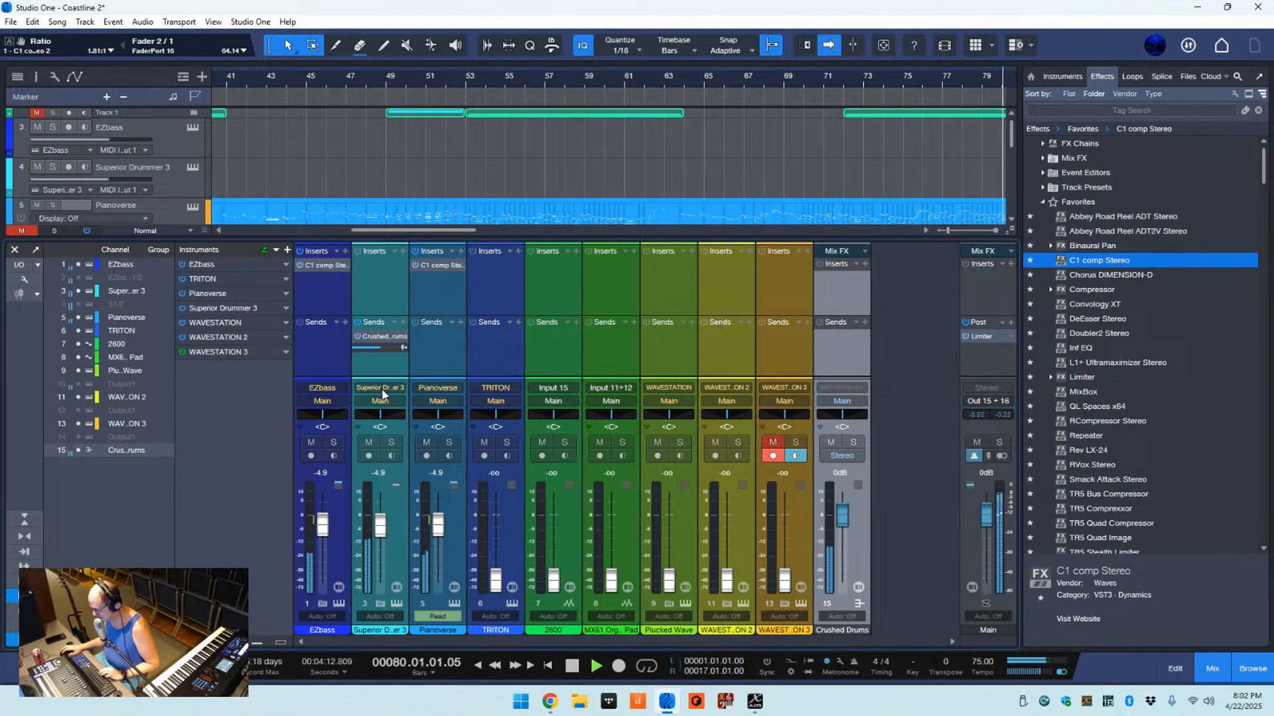
pyautogui.click(831, 443)
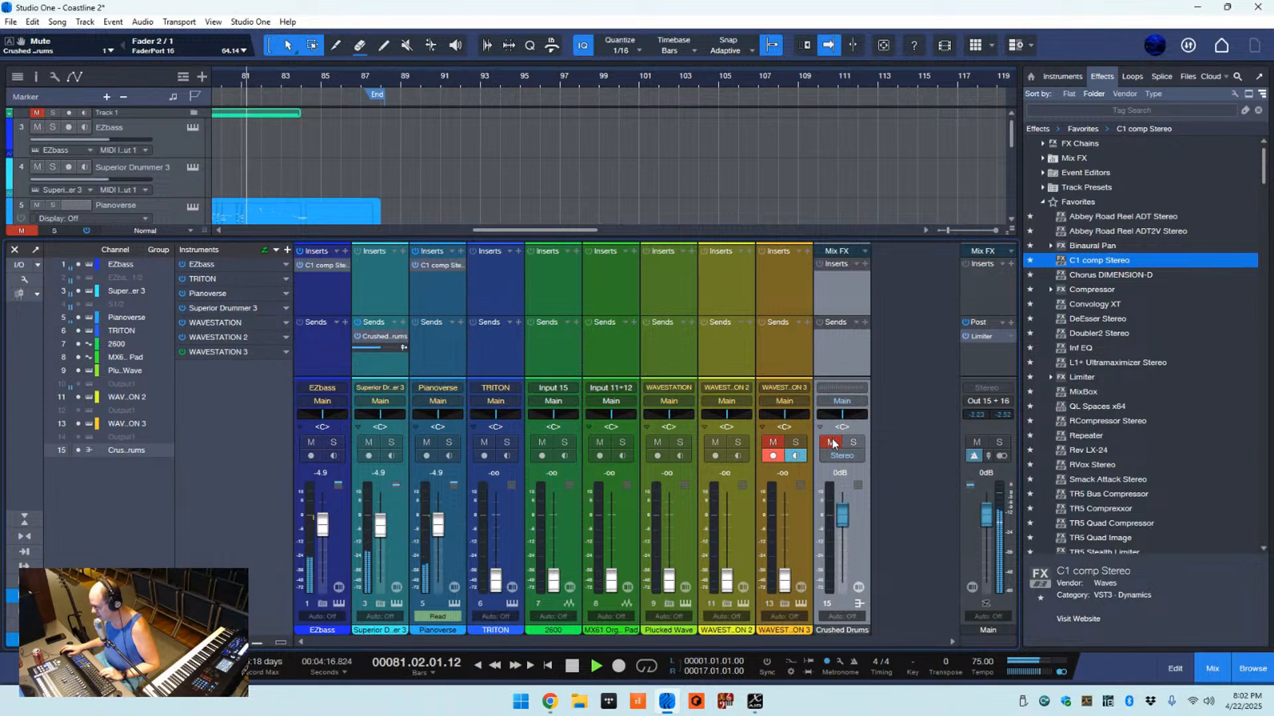
pyautogui.click(832, 442)
pyautogui.press('space')
pyautogui.press('Home')
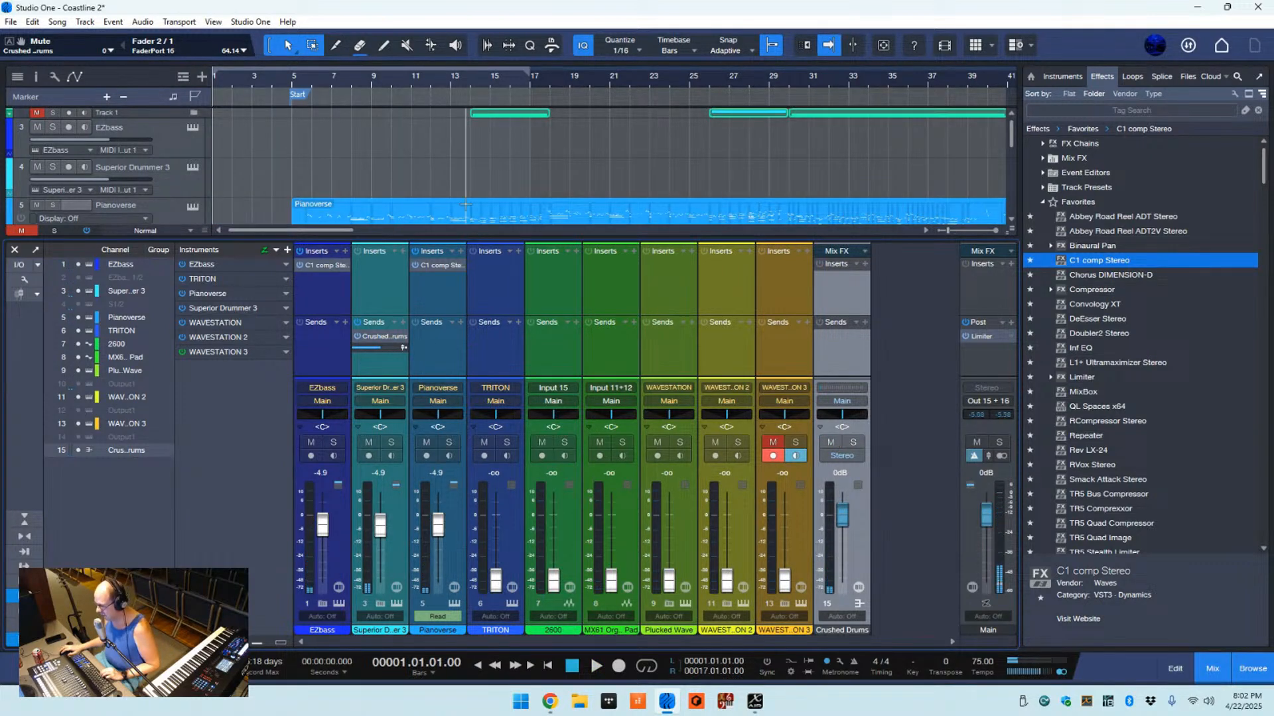
# - Play the song's opening from about bar 4 with both Superior Drummer 3 and Crushed Drums soloed
pyautogui.click(281, 81)
pyautogui.press('space')
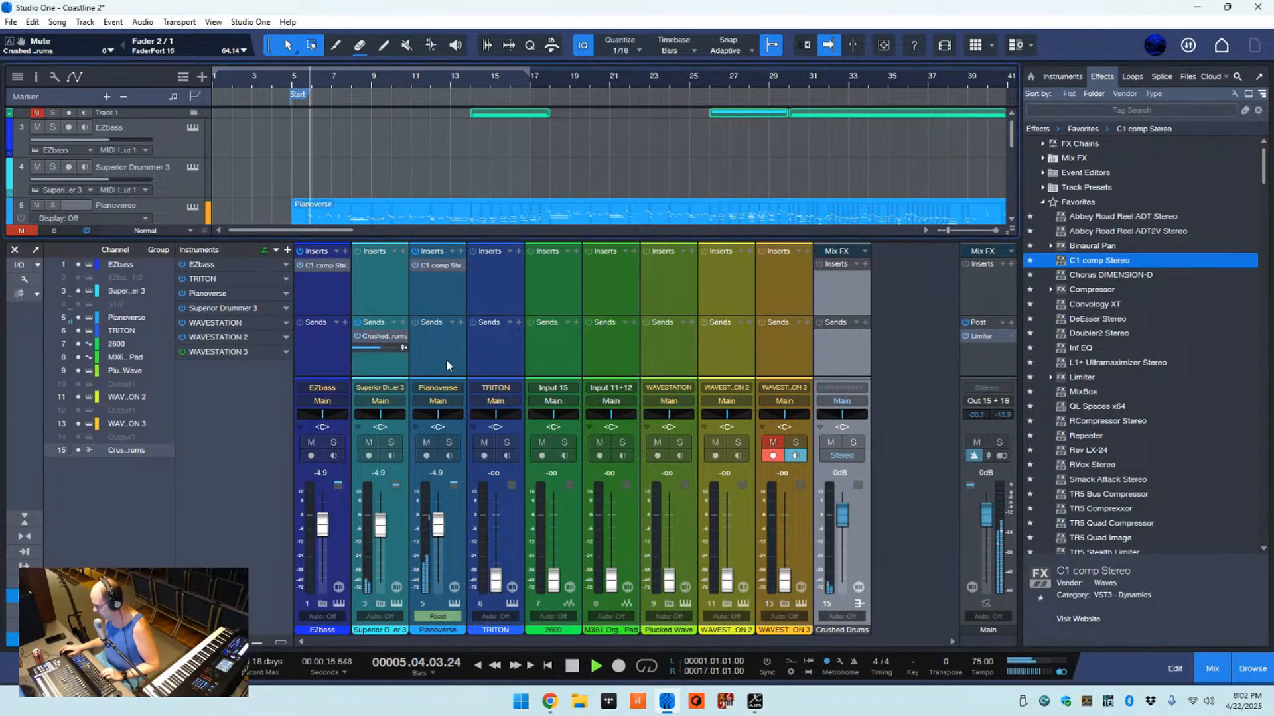
pyautogui.click(390, 442)
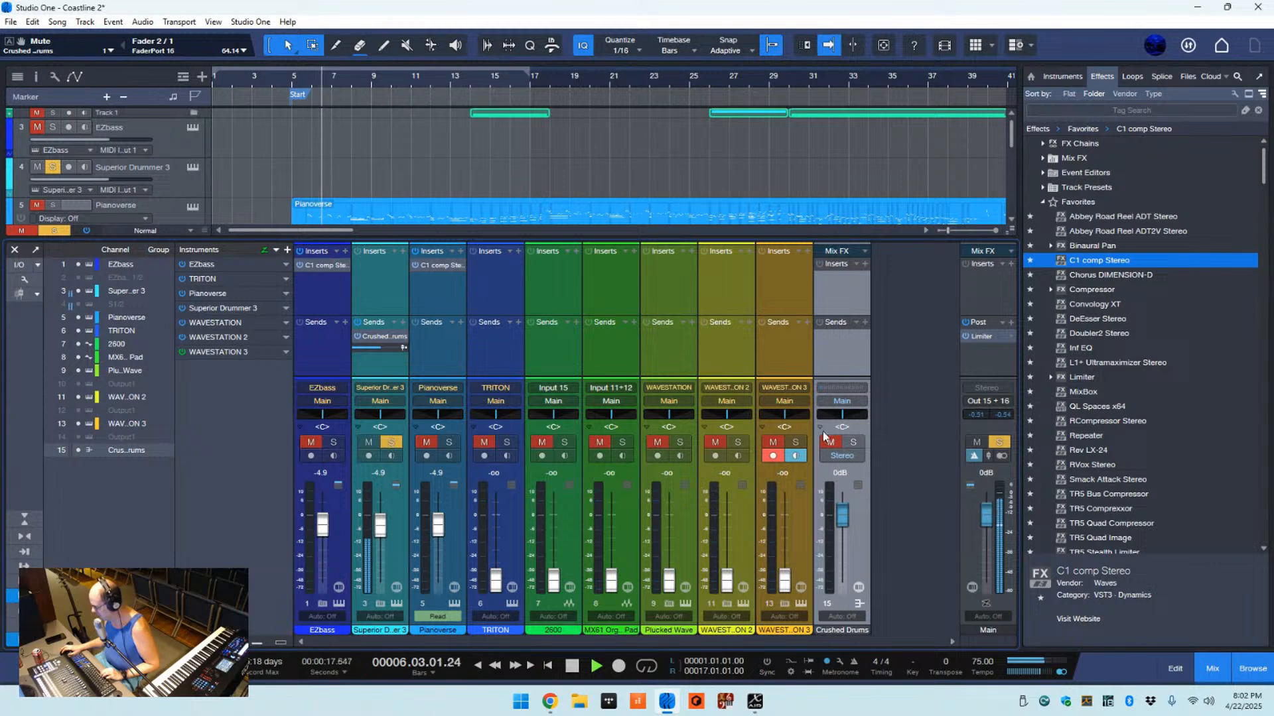
pyautogui.click(853, 442)
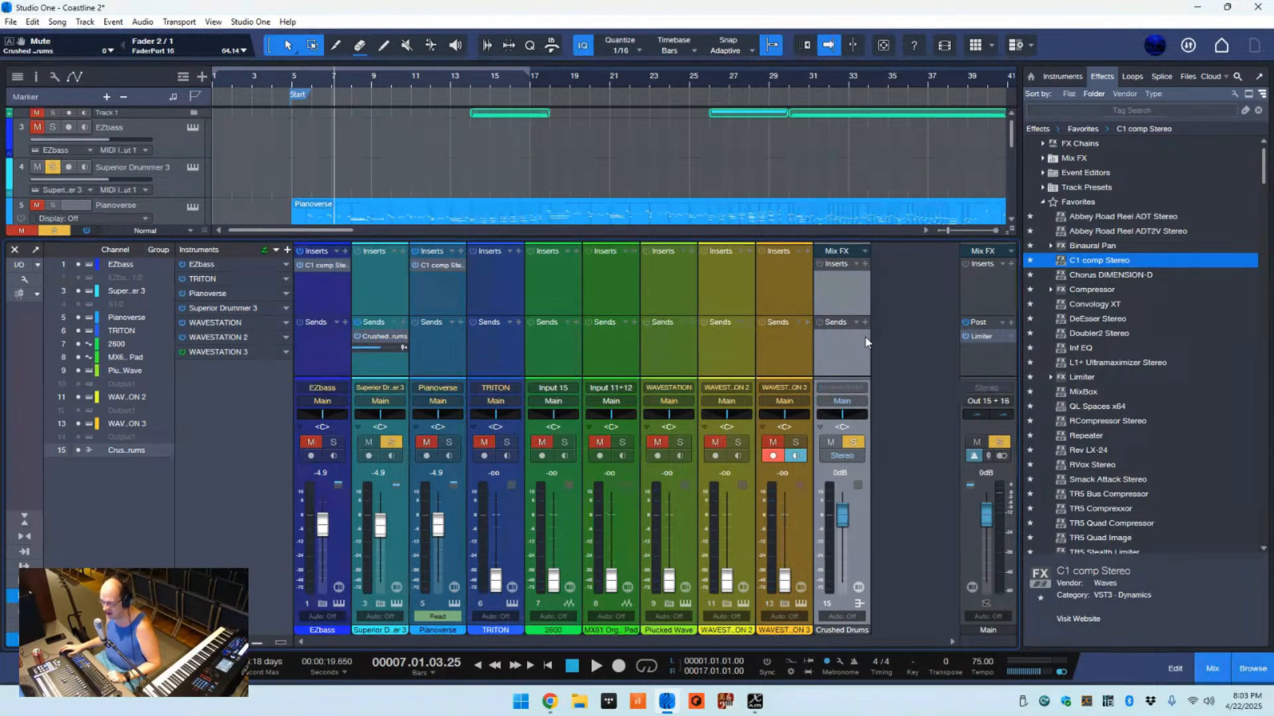
# - Insert the TR5 Comprexxor effect on the Crushed Drums bus
pyautogui.click(370, 268)
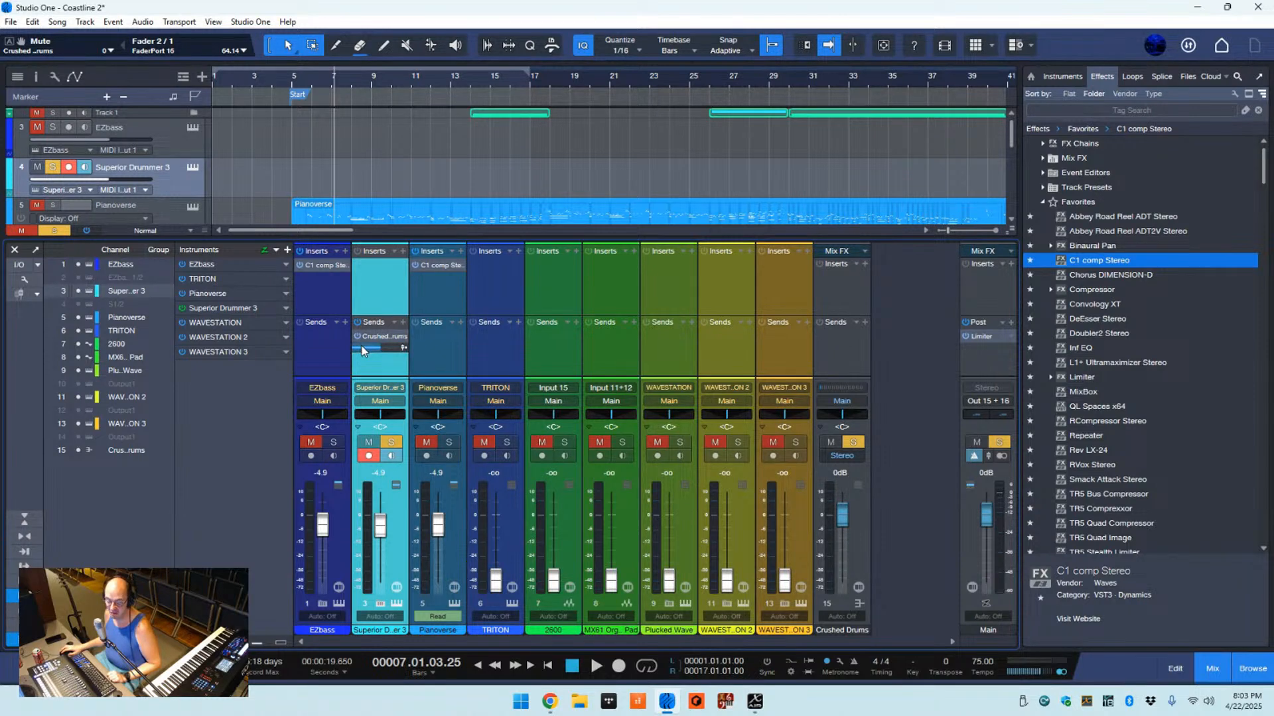
pyautogui.moveTo(361, 348)
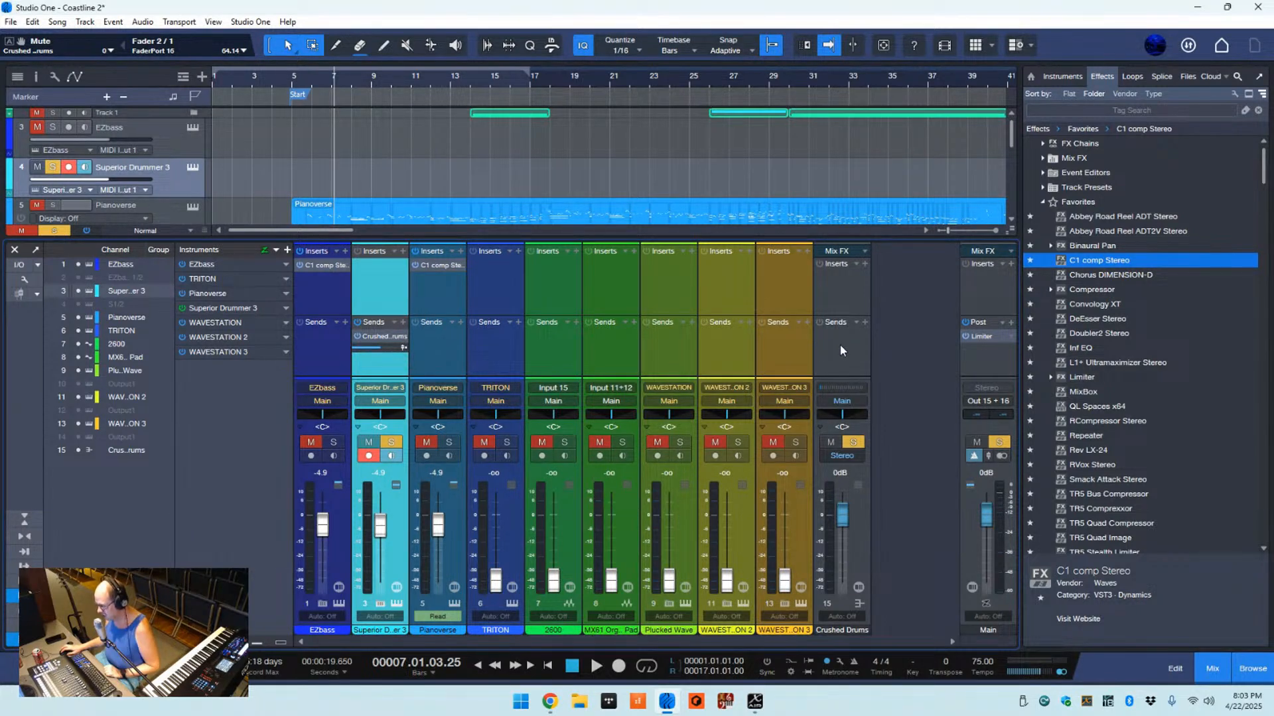
pyautogui.click(830, 296)
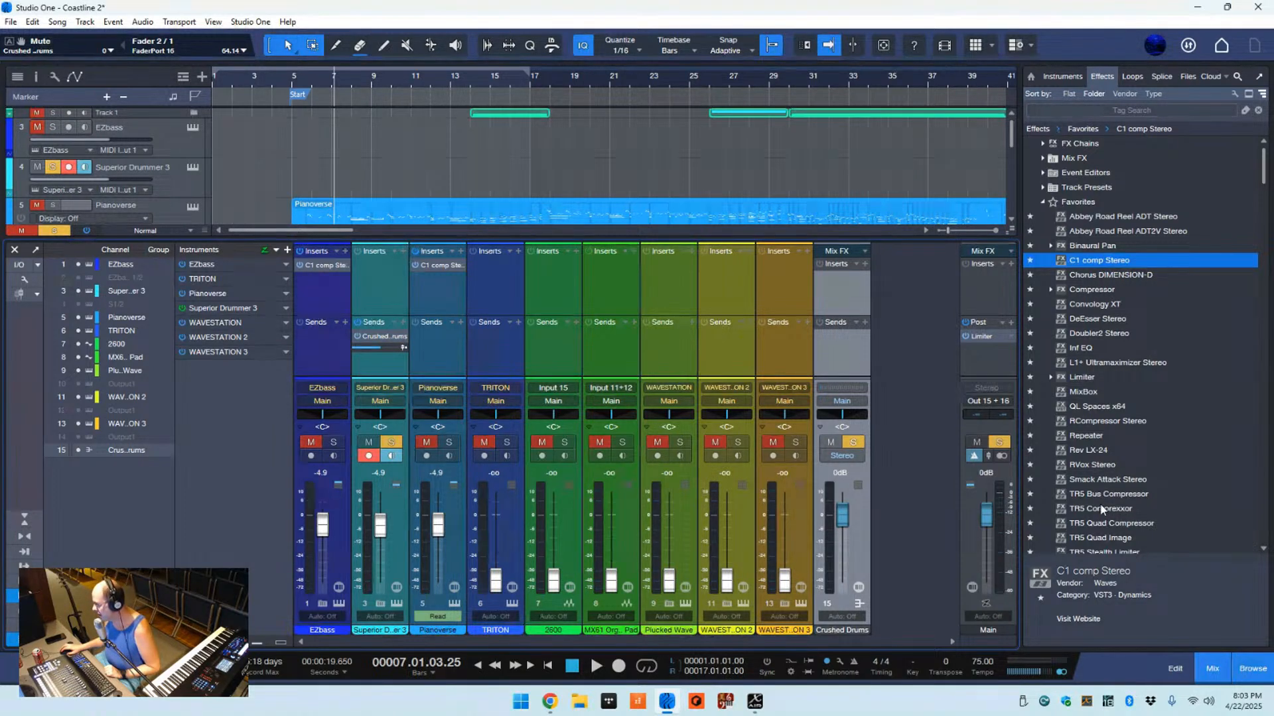
pyautogui.moveTo(1106, 510); pyautogui.dragTo(833, 285)
pyautogui.moveTo(737, 166); pyautogui.dragTo(551, 117)
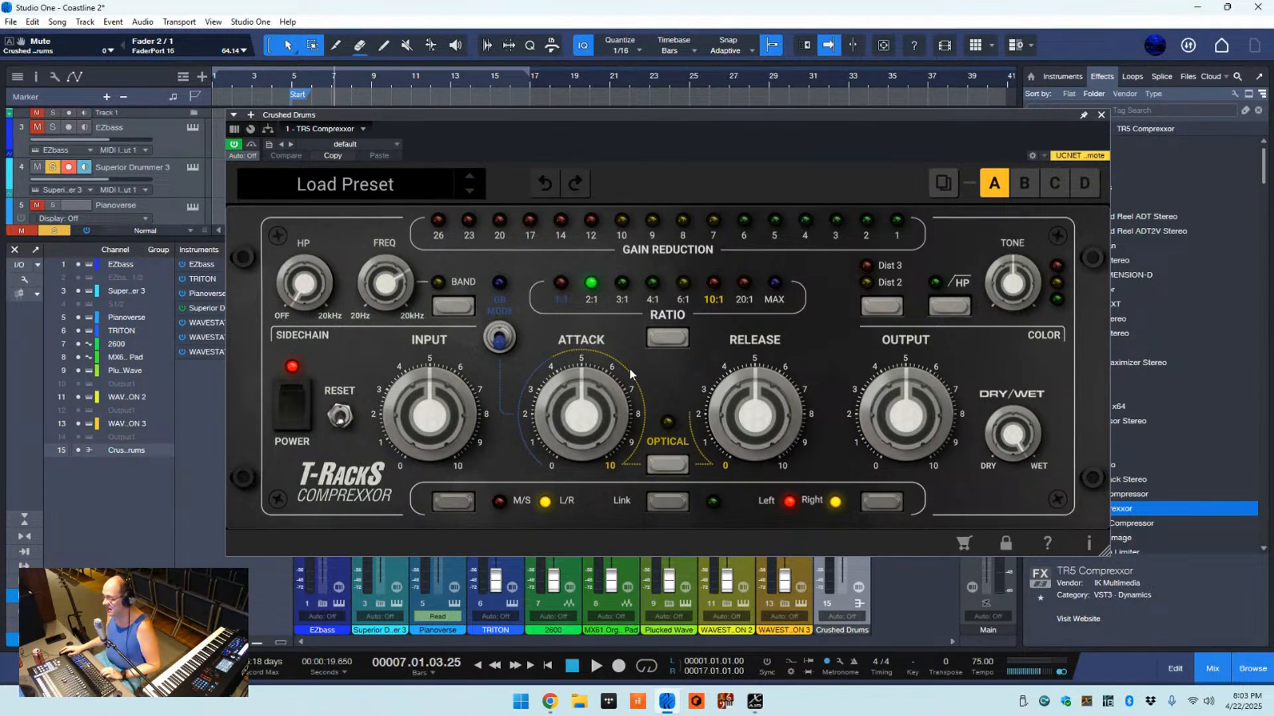
# - Examine the Comprexxor's dry/wet and output controls alongside the Superior Drummer 3 inserts and its Crushed Drums send
pyautogui.moveTo(1005, 444)
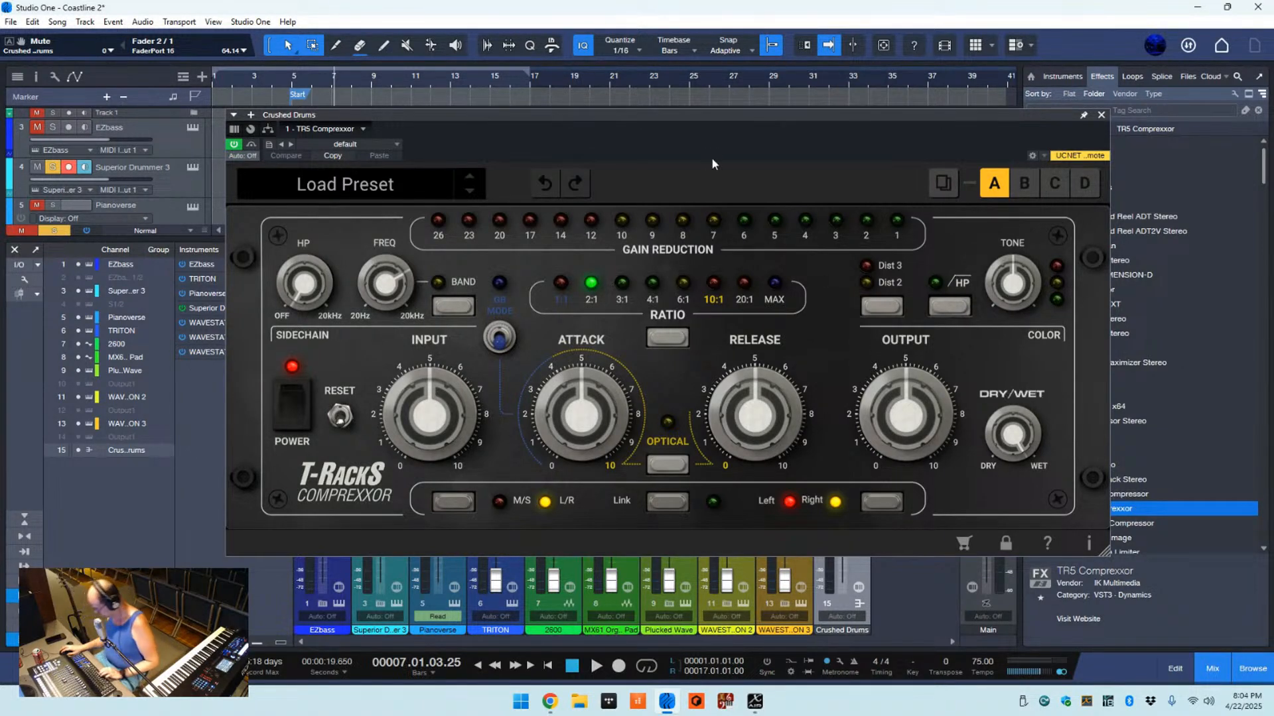
pyautogui.moveTo(700, 113); pyautogui.dragTo(947, 473)
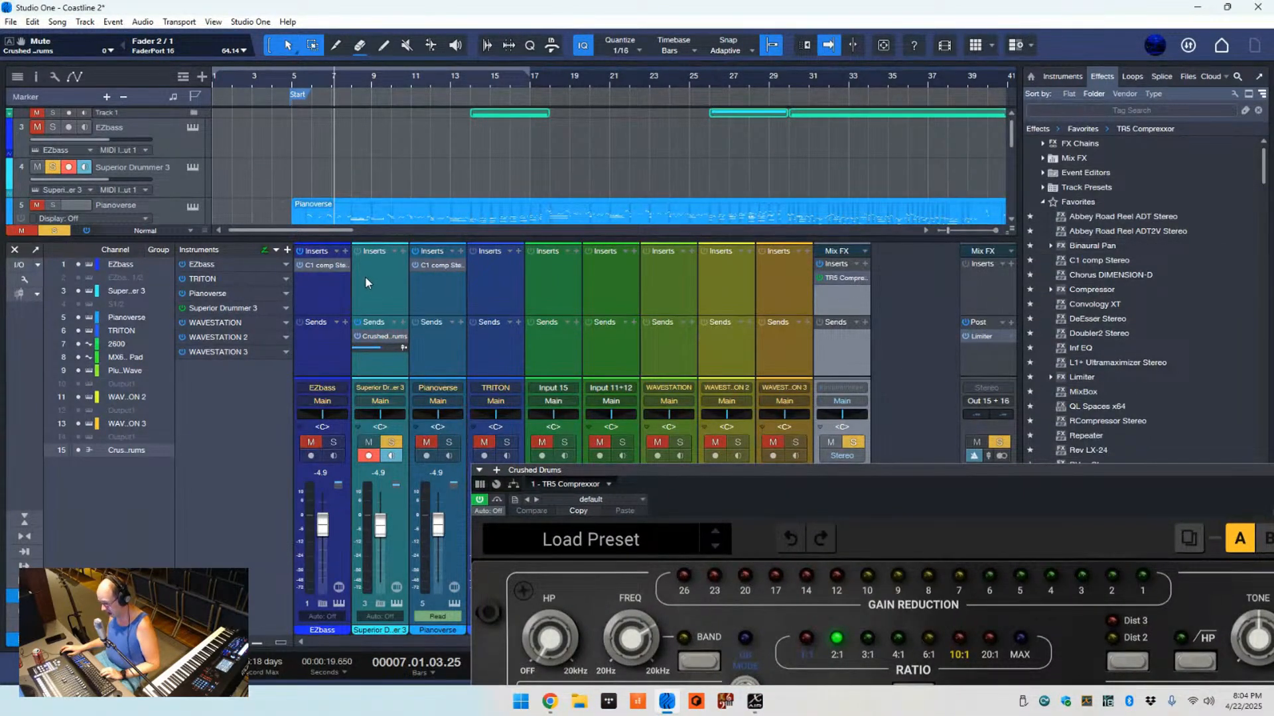
pyautogui.moveTo(690, 467); pyautogui.dragTo(555, 567)
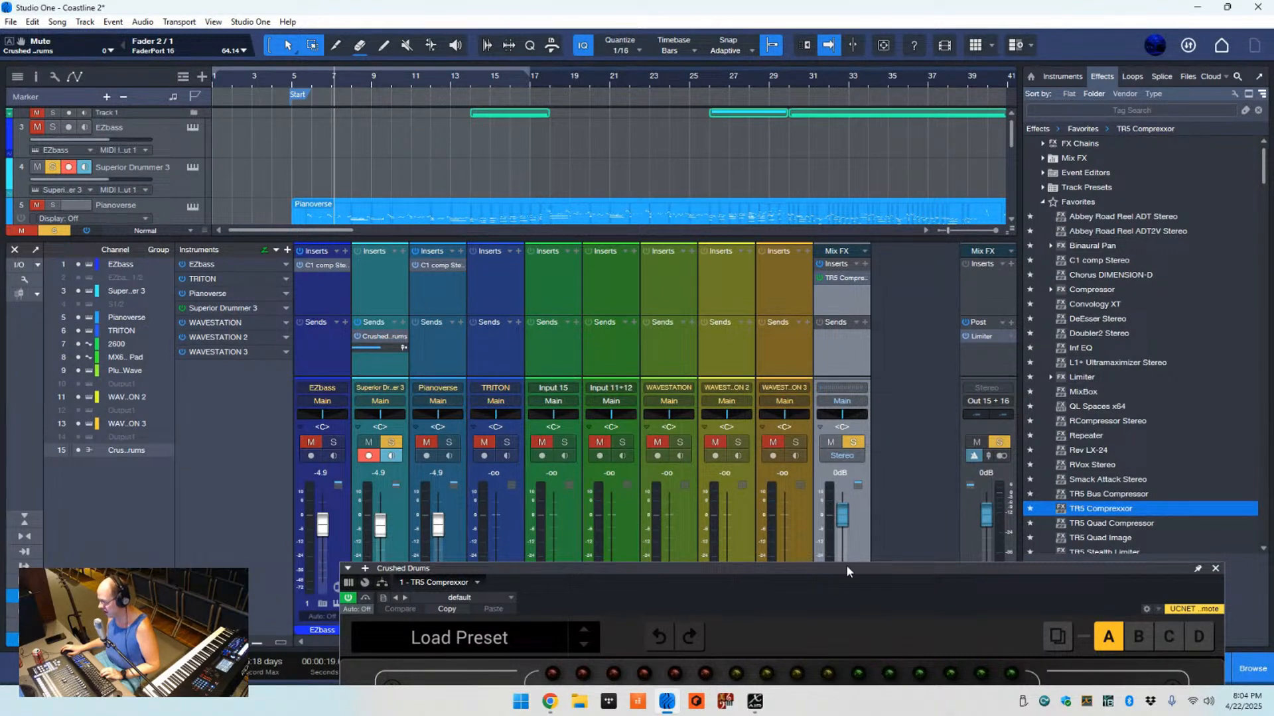
pyautogui.moveTo(841, 570); pyautogui.dragTo(800, 120)
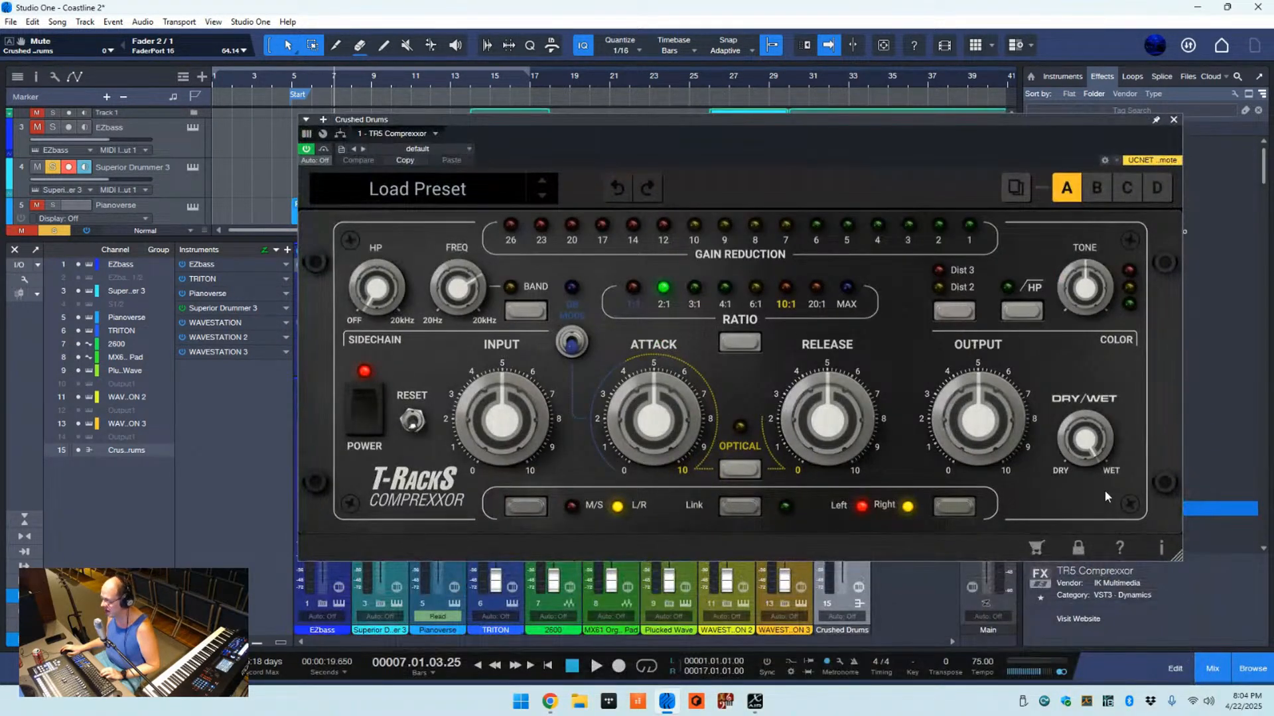
pyautogui.moveTo(1115, 398)
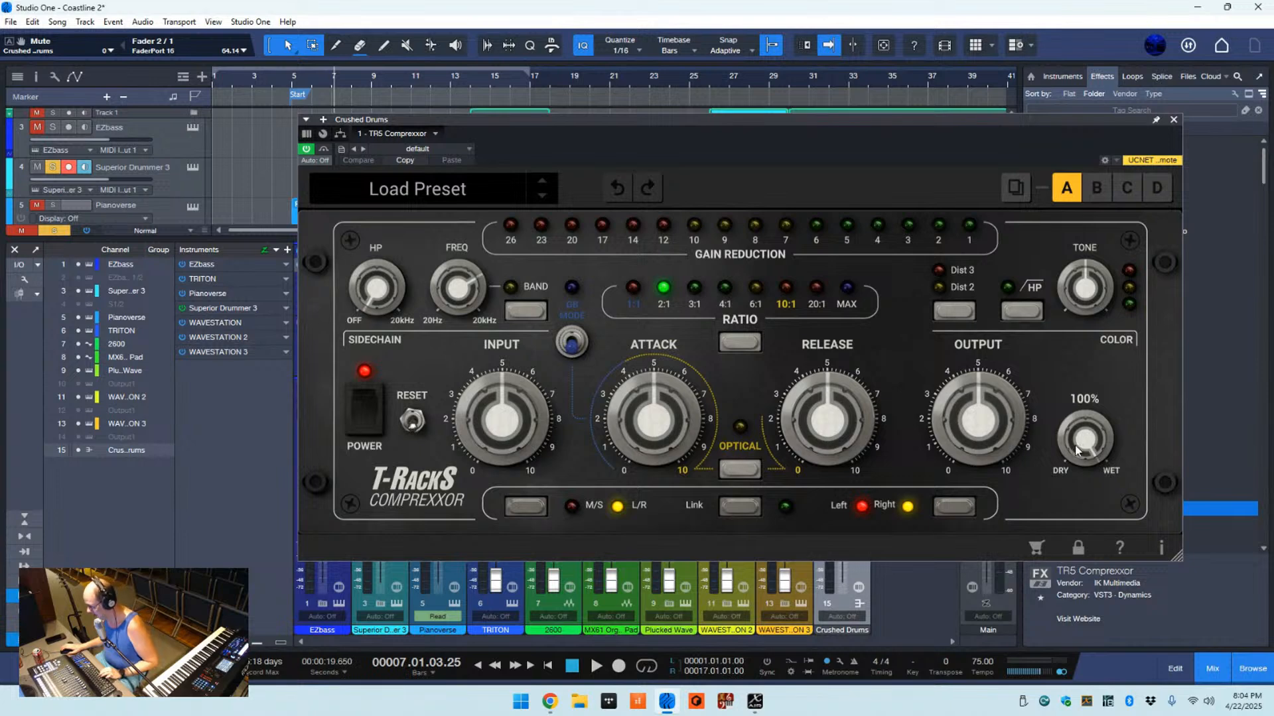
pyautogui.moveTo(966, 408)
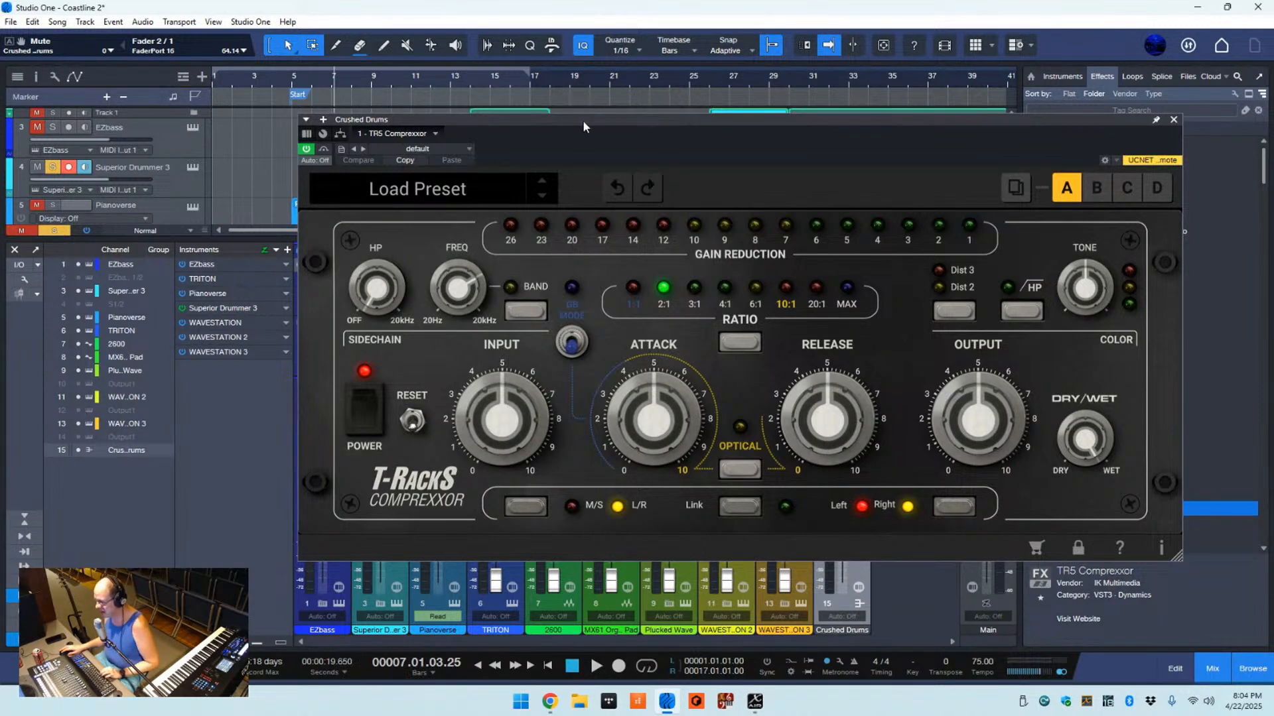
pyautogui.moveTo(579, 117); pyautogui.dragTo(491, 94)
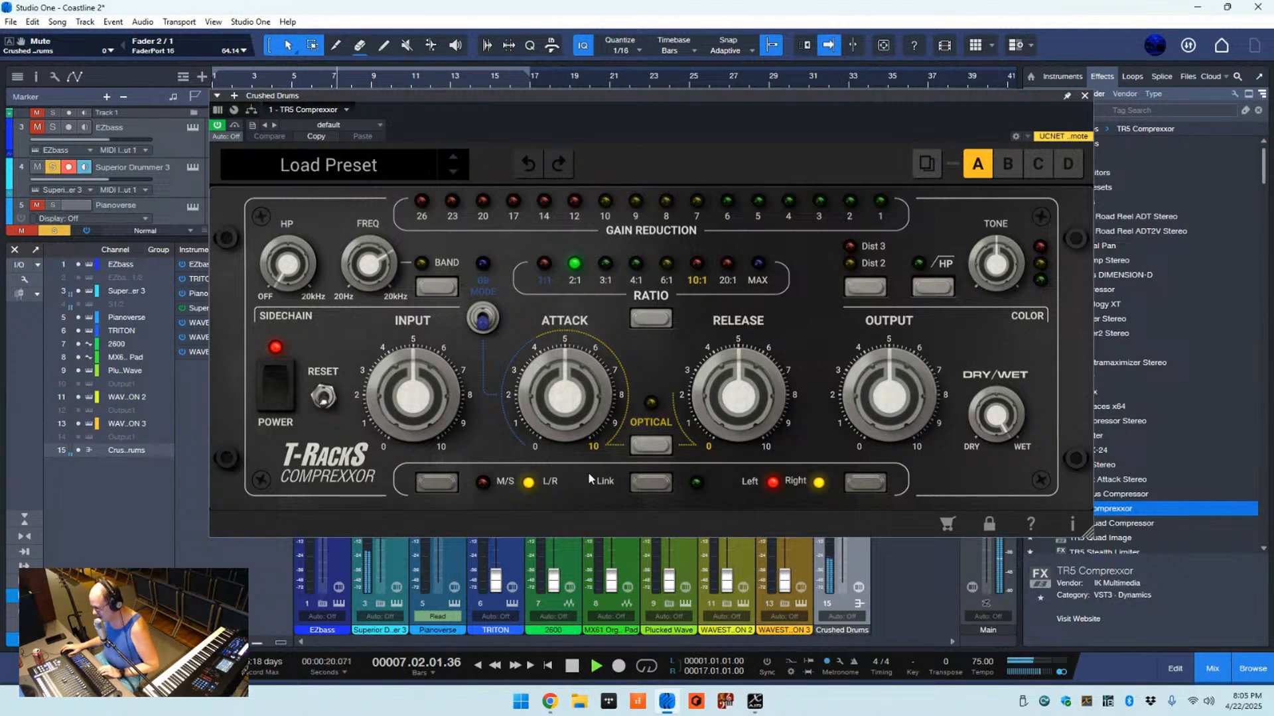
# - Unsolo Superior Drummer 3 and set its send level to Crushed Drums to -2.5
pyautogui.moveTo(678, 94); pyautogui.dragTo(738, 546)
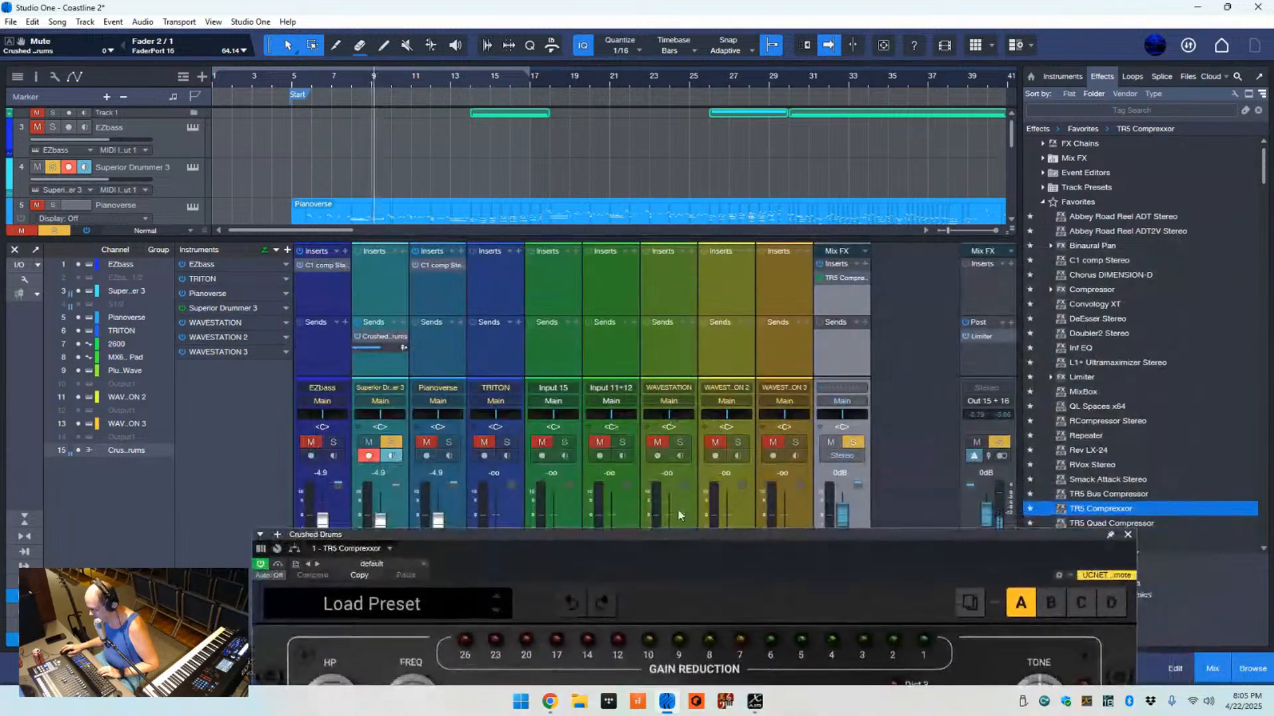
pyautogui.doubleClick(398, 440)
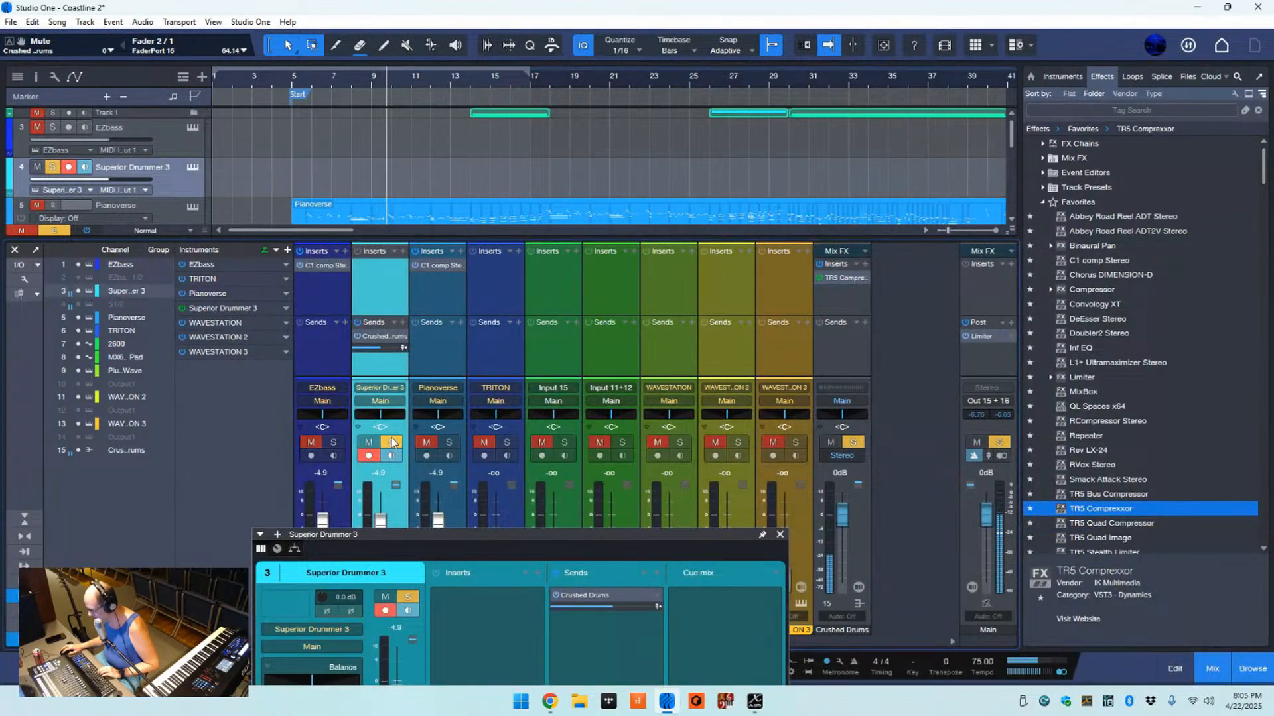
pyautogui.click(391, 441)
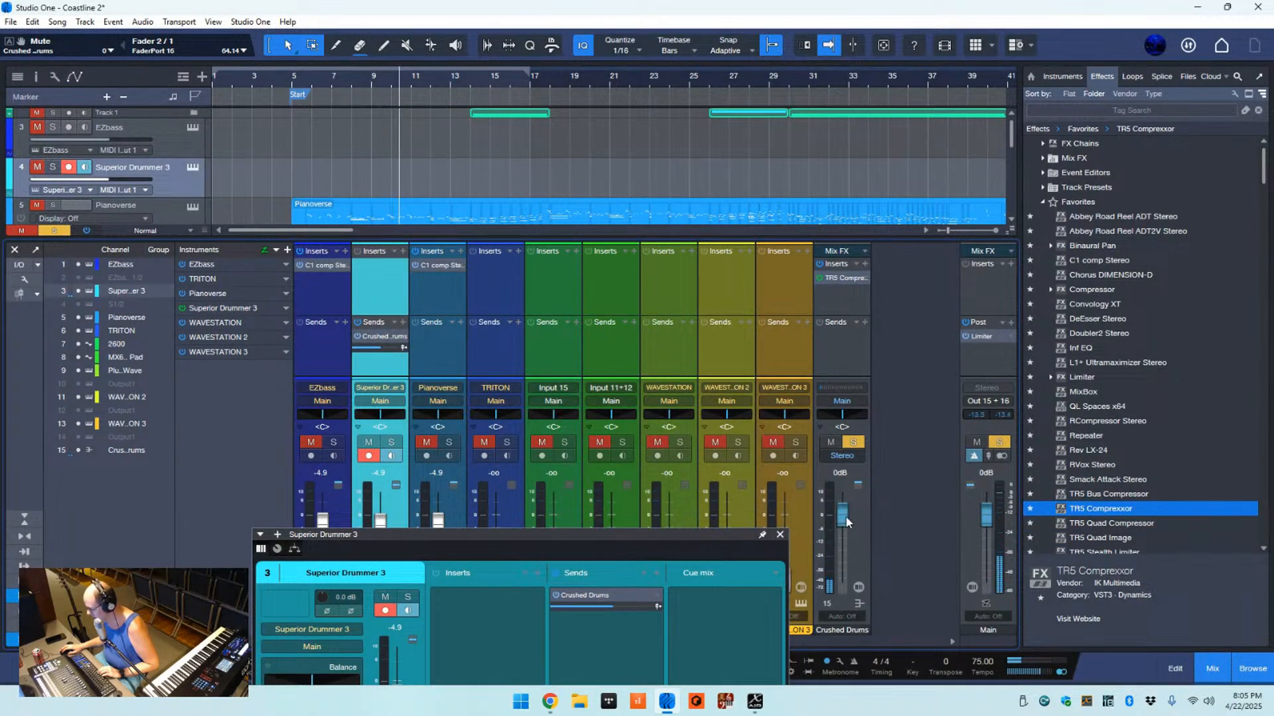
pyautogui.moveTo(623, 531); pyautogui.dragTo(639, 182)
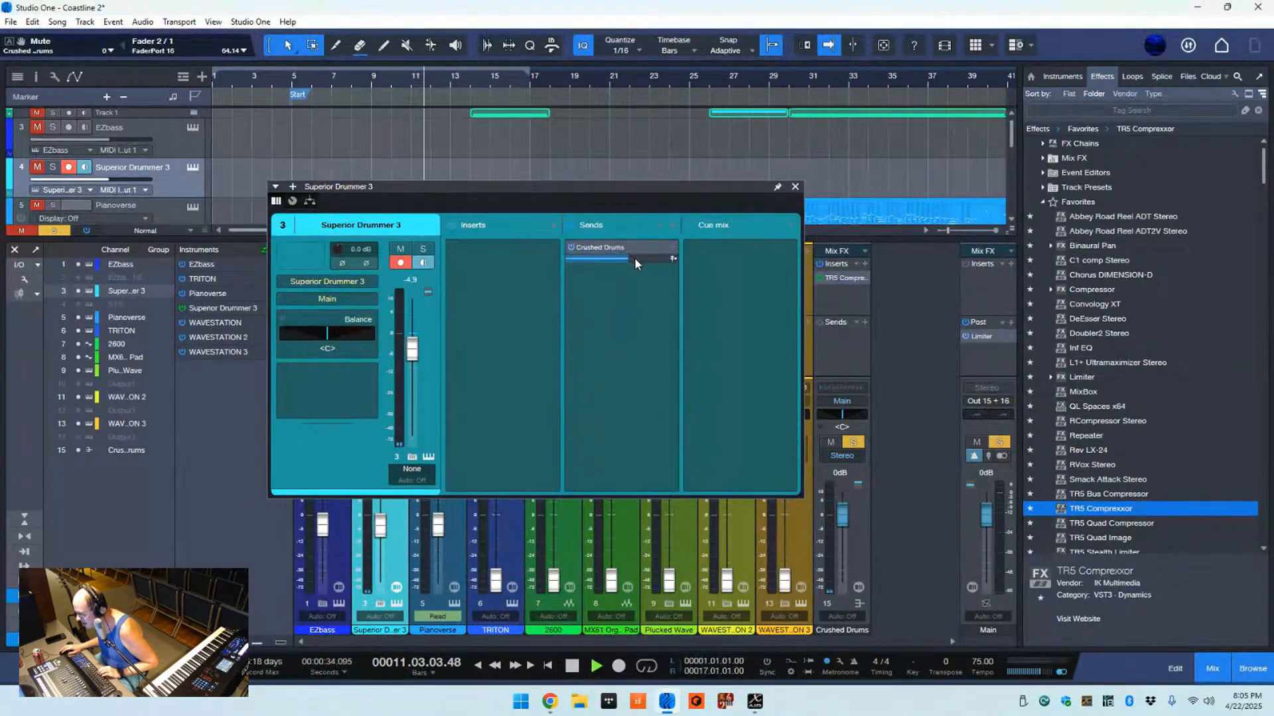
pyautogui.moveTo(624, 256); pyautogui.dragTo(633, 256)
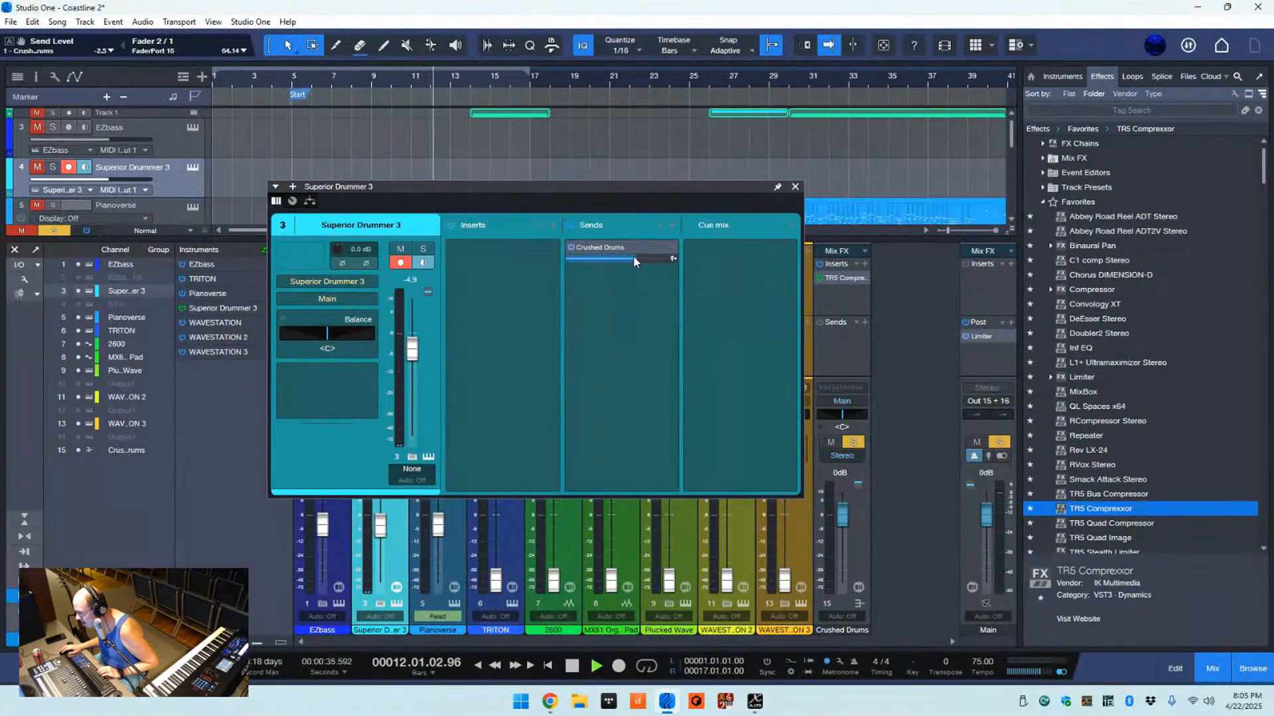
# - Switch the Superior Drummer 3 send to Crushed Drums to pre-fader and disarm recording and monitoring on the drum channel
pyautogui.rightClick(671, 247)
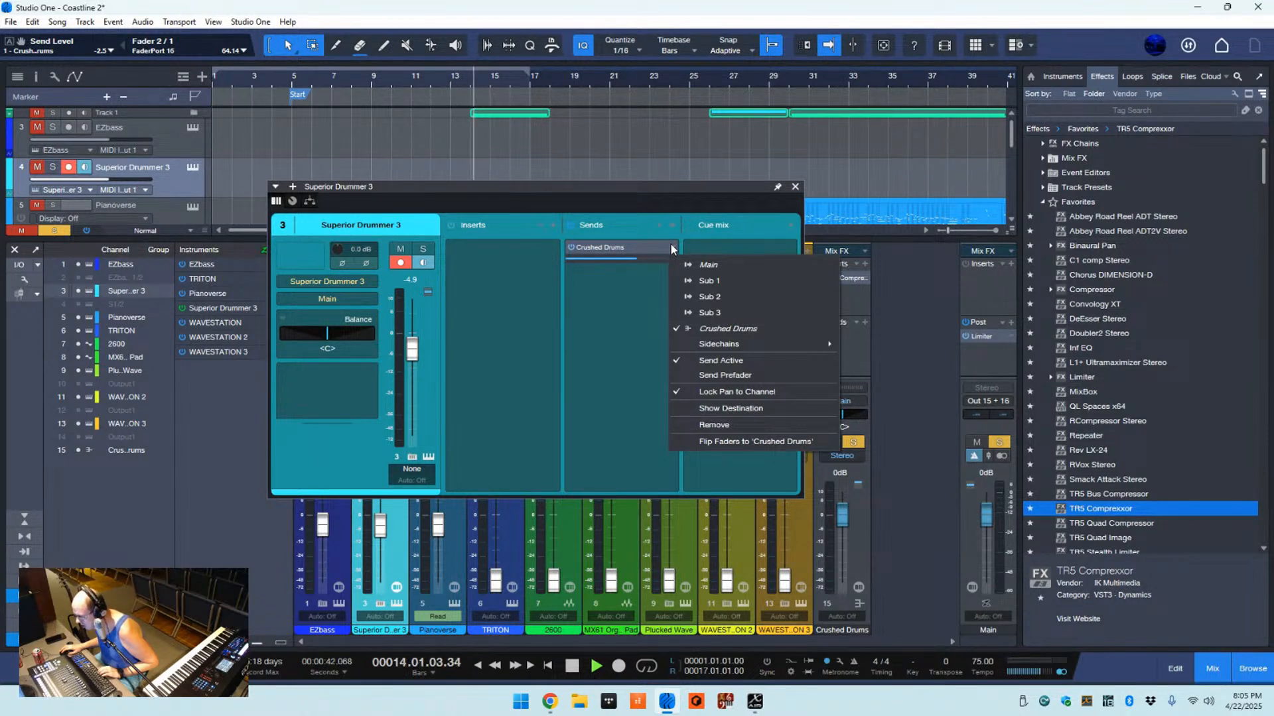
pyautogui.click(671, 246)
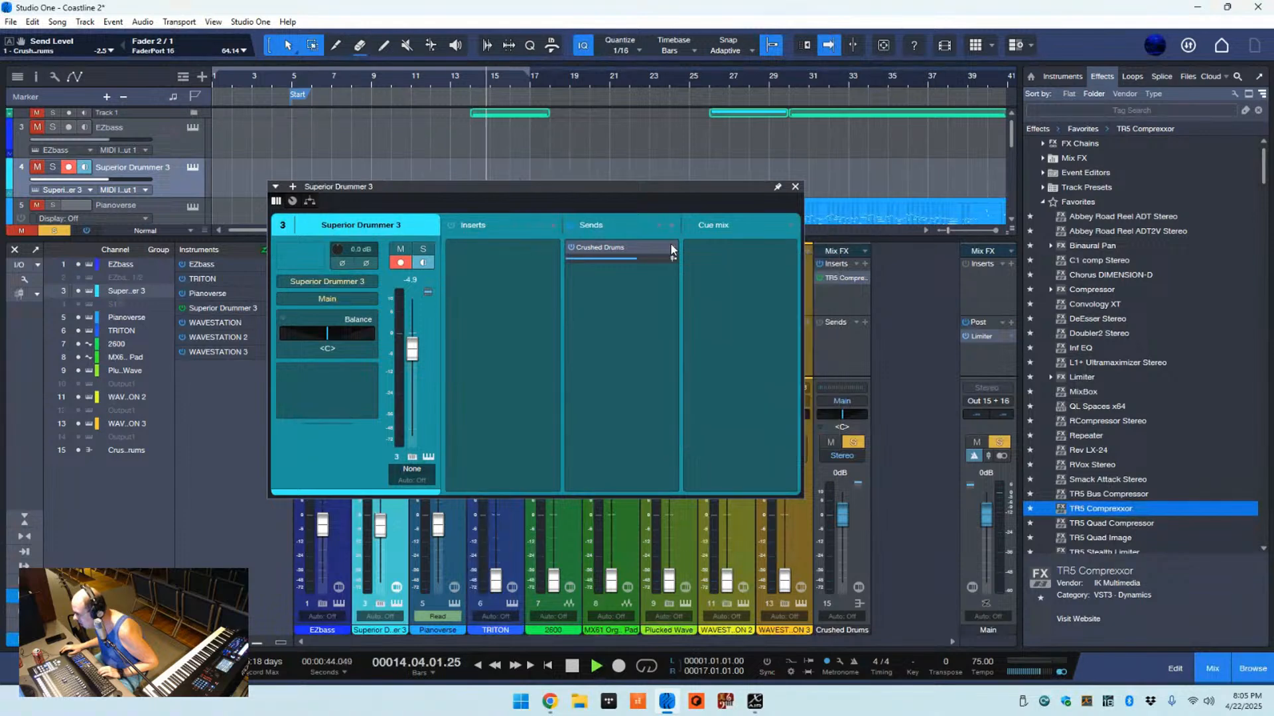
pyautogui.click(659, 227)
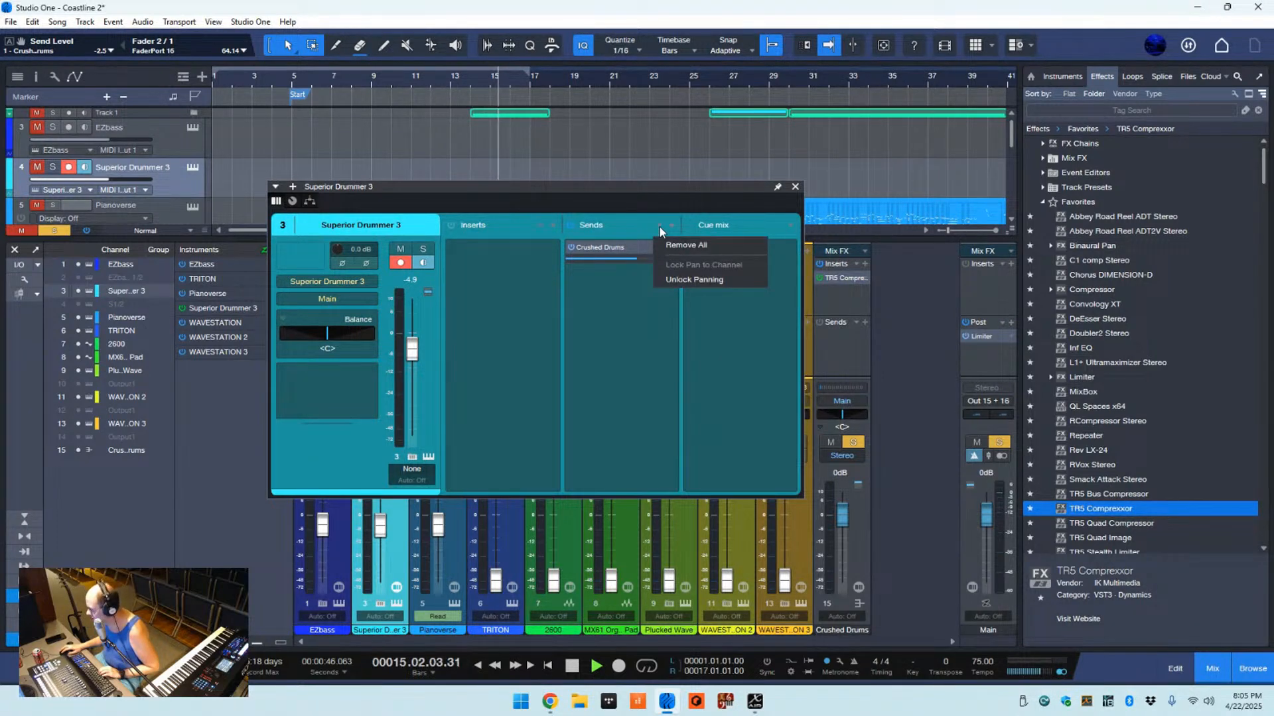
pyautogui.click(608, 244)
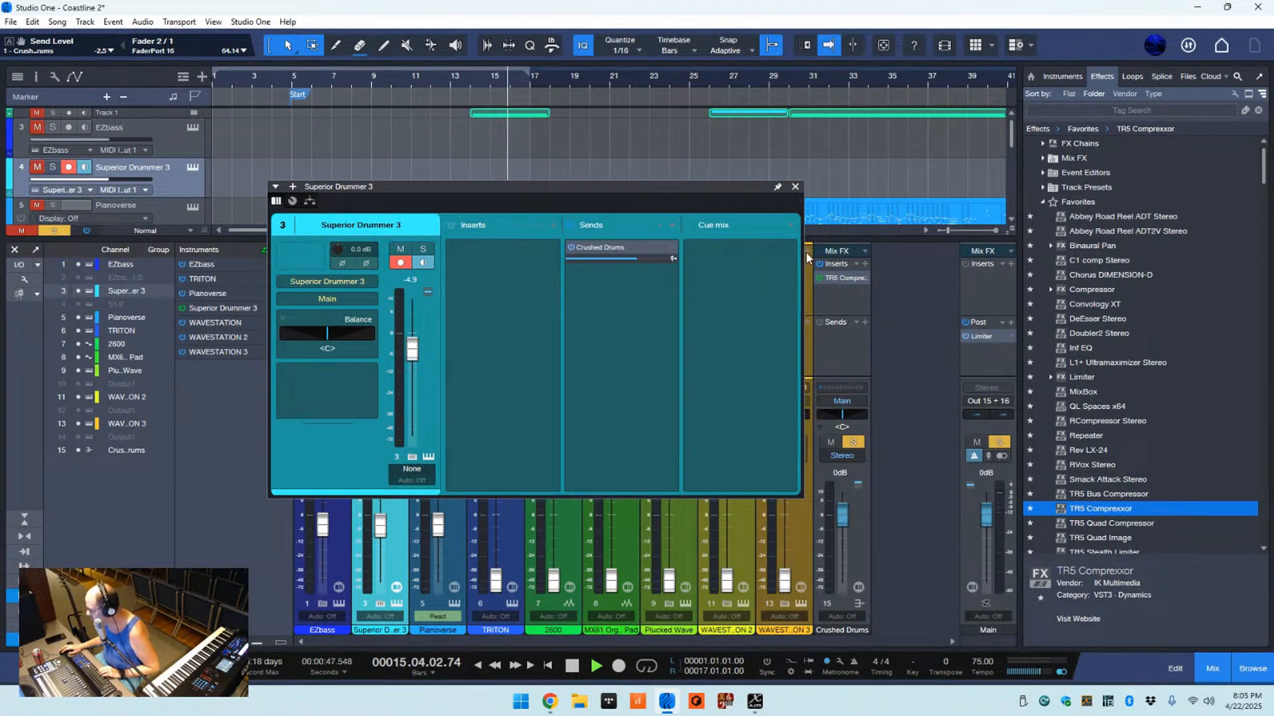
pyautogui.click(855, 263)
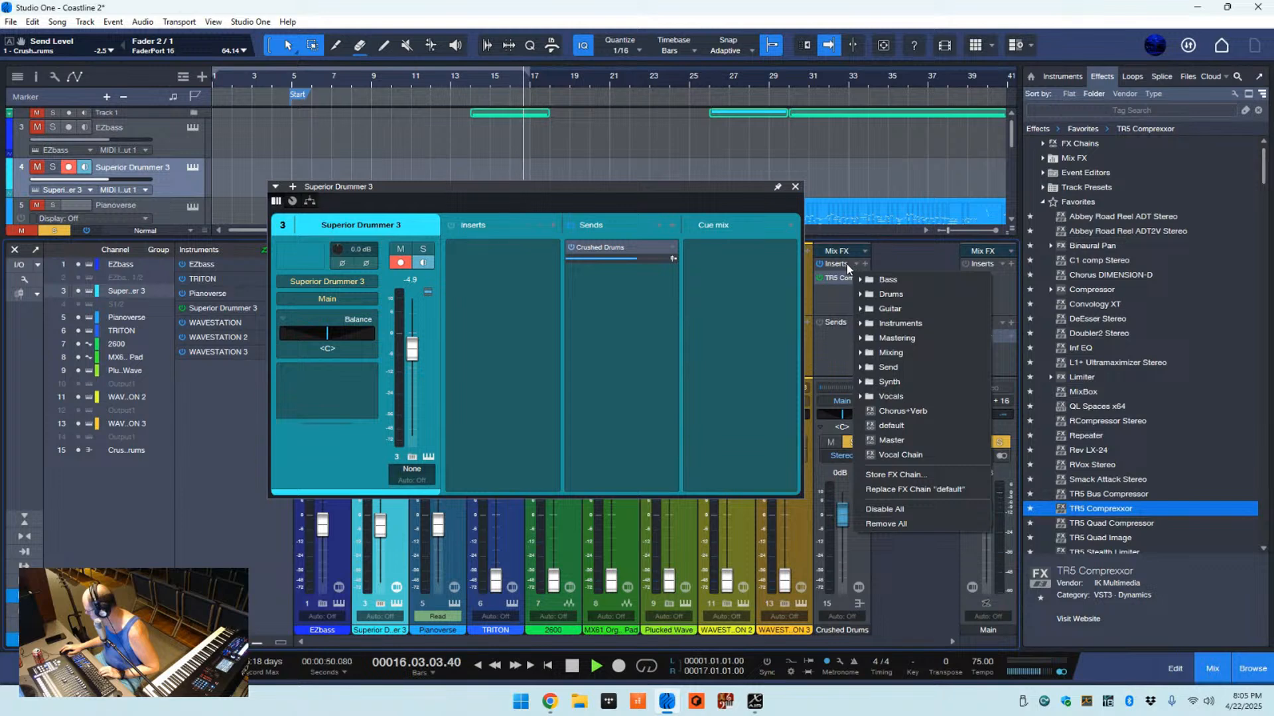
pyautogui.click(841, 272)
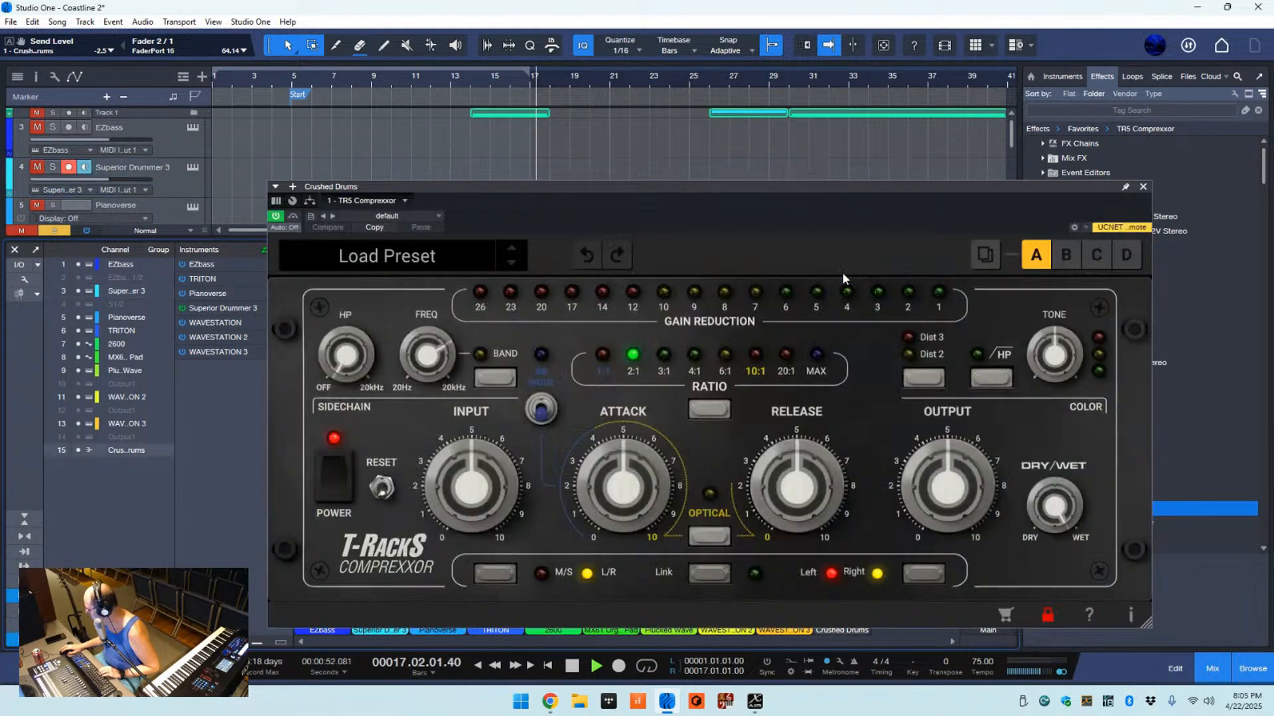
pyautogui.click(1145, 188)
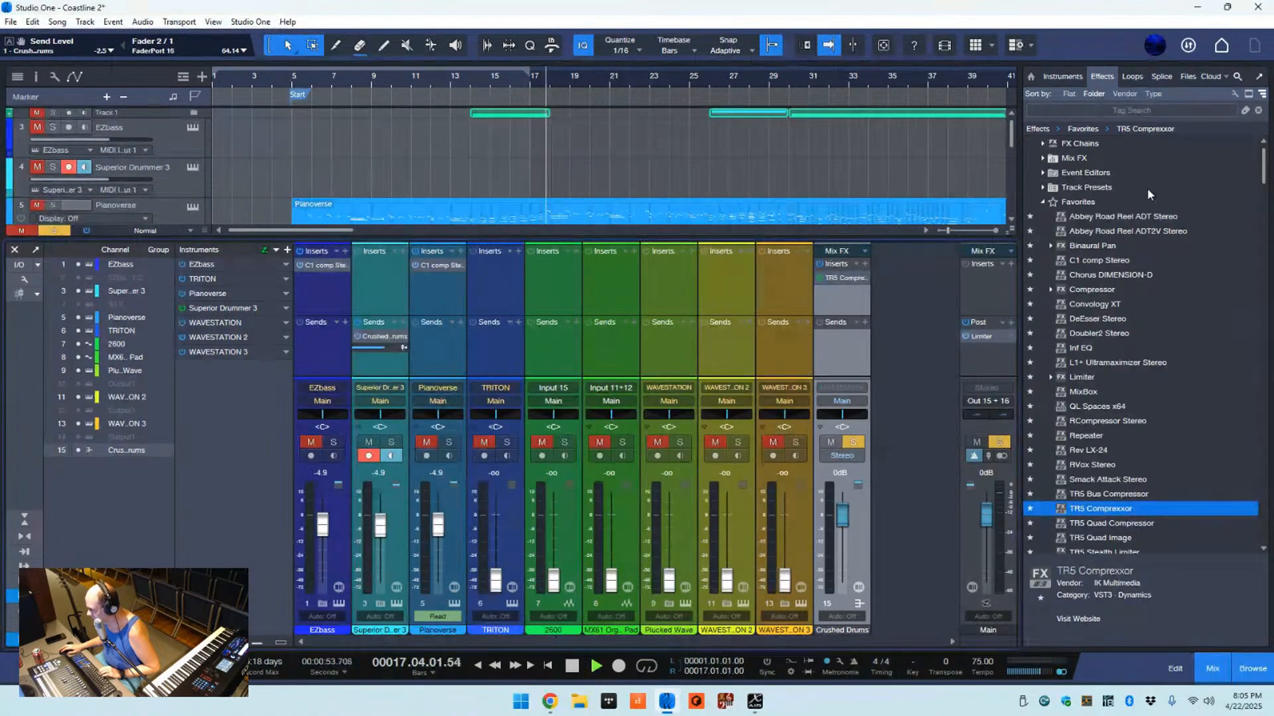
pyautogui.click(403, 348)
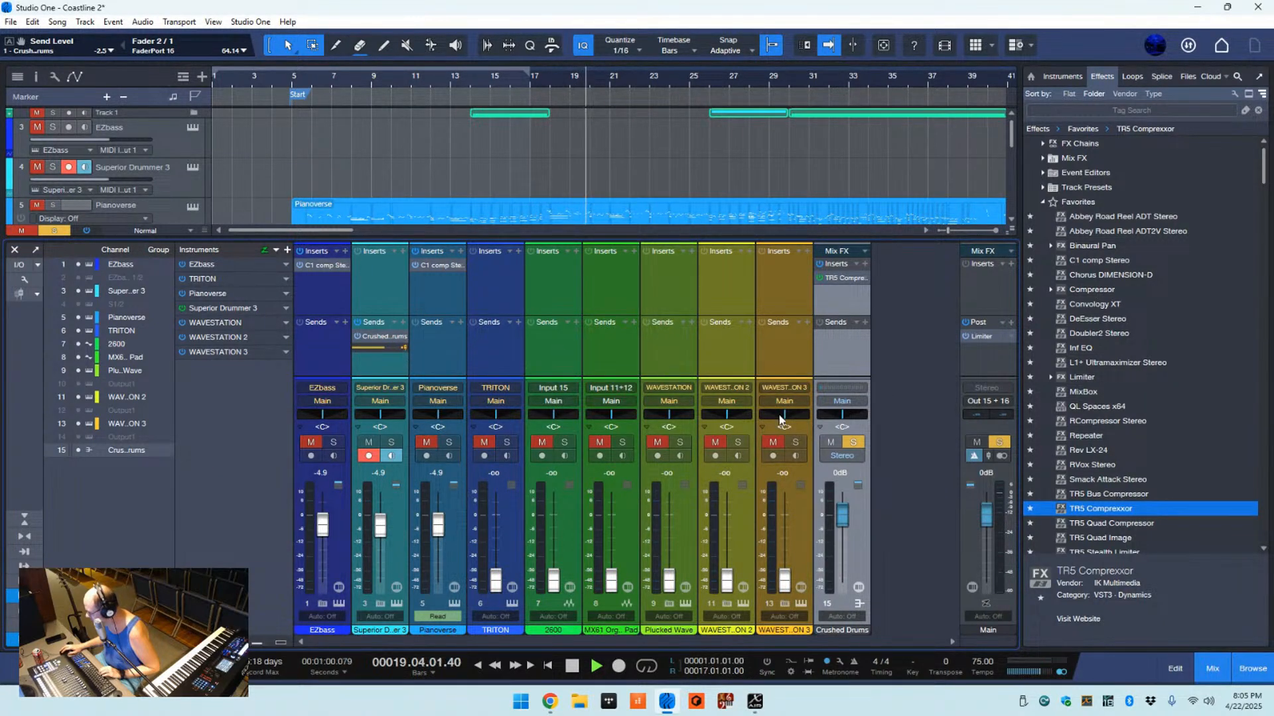
pyautogui.click(378, 457)
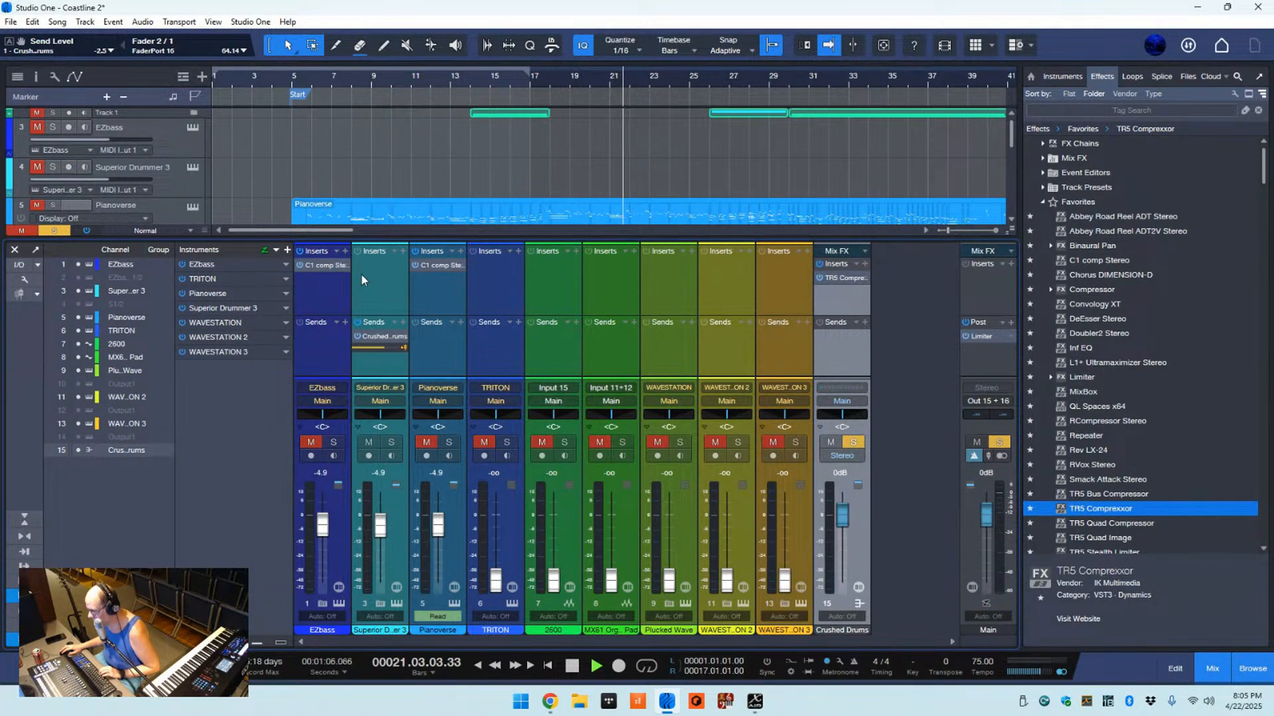
# - Solo Superior Drummer 3 again and compare the Crushed Drums bus with and without the direct drum channel during playback
pyautogui.click(605, 81)
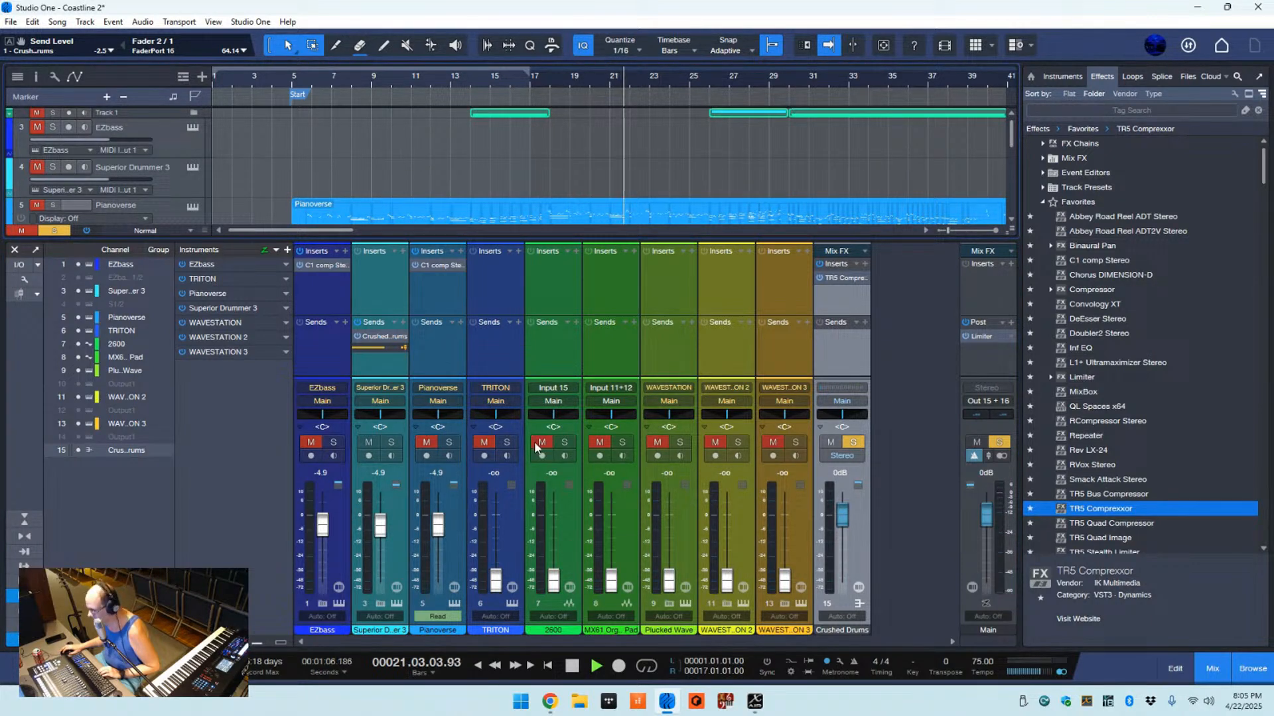
pyautogui.click(36, 168)
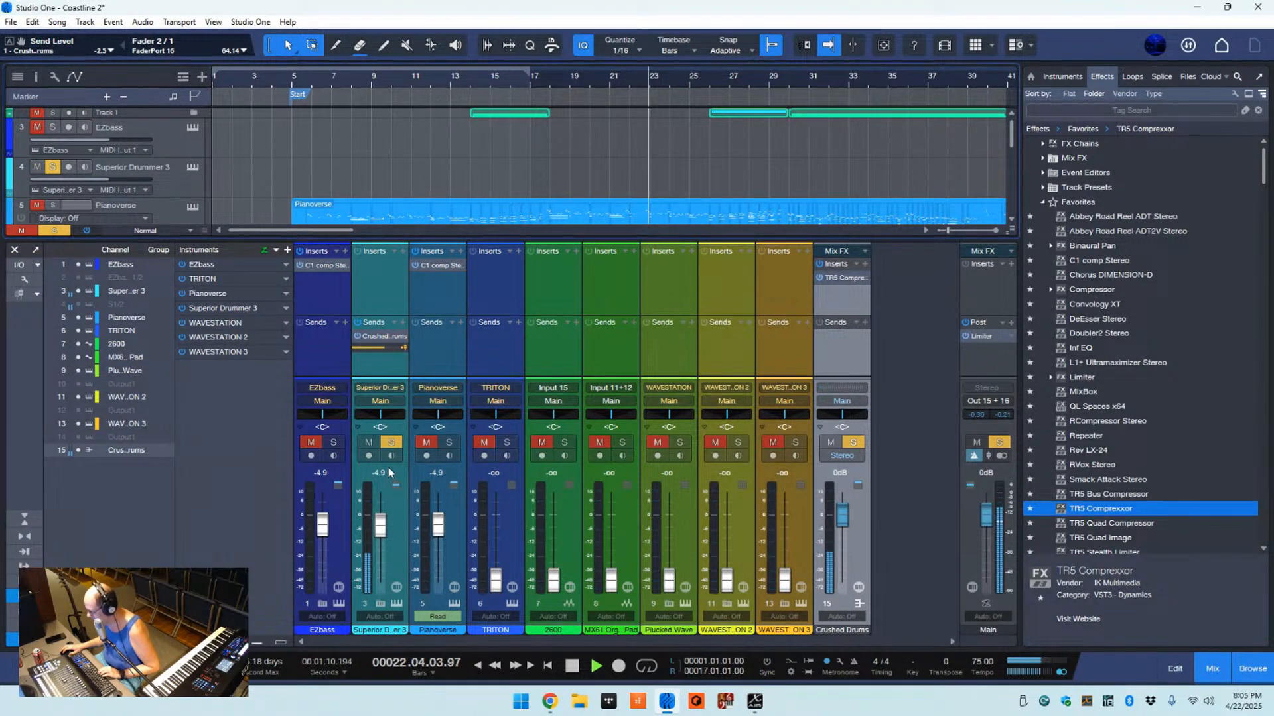
pyautogui.click(391, 442)
pyautogui.click(368, 443)
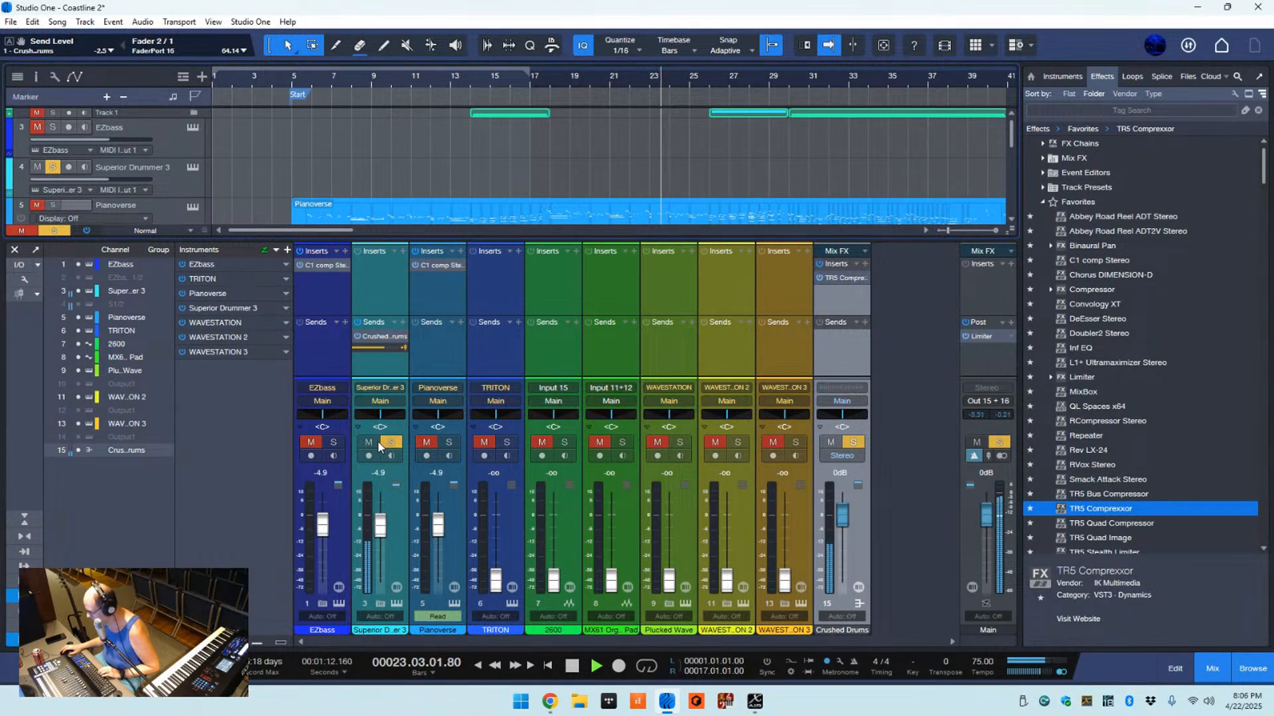
pyautogui.click(391, 442)
pyautogui.click(369, 443)
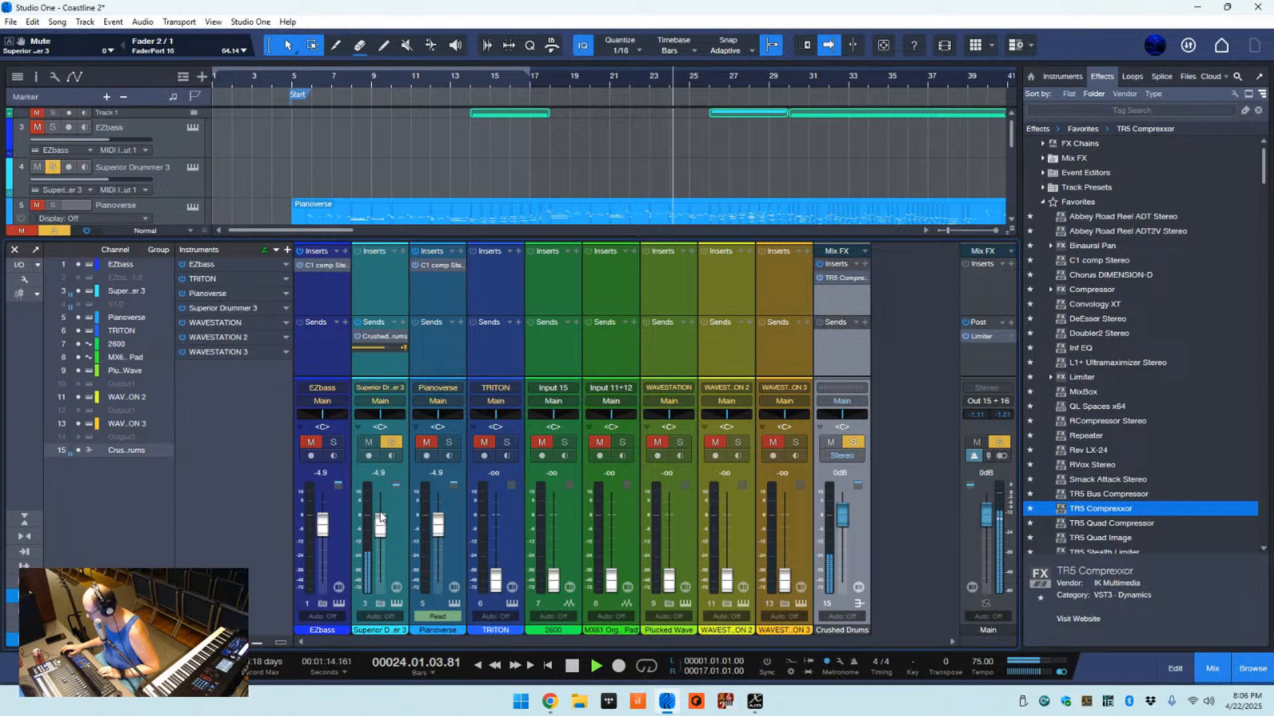
# - With the Superior Drummer 3 fader pulled fully down, adjust the Crushed Drums Comprexxor's attack and turn on its optical mode
pyautogui.moveTo(380, 521); pyautogui.dragTo(380, 579)
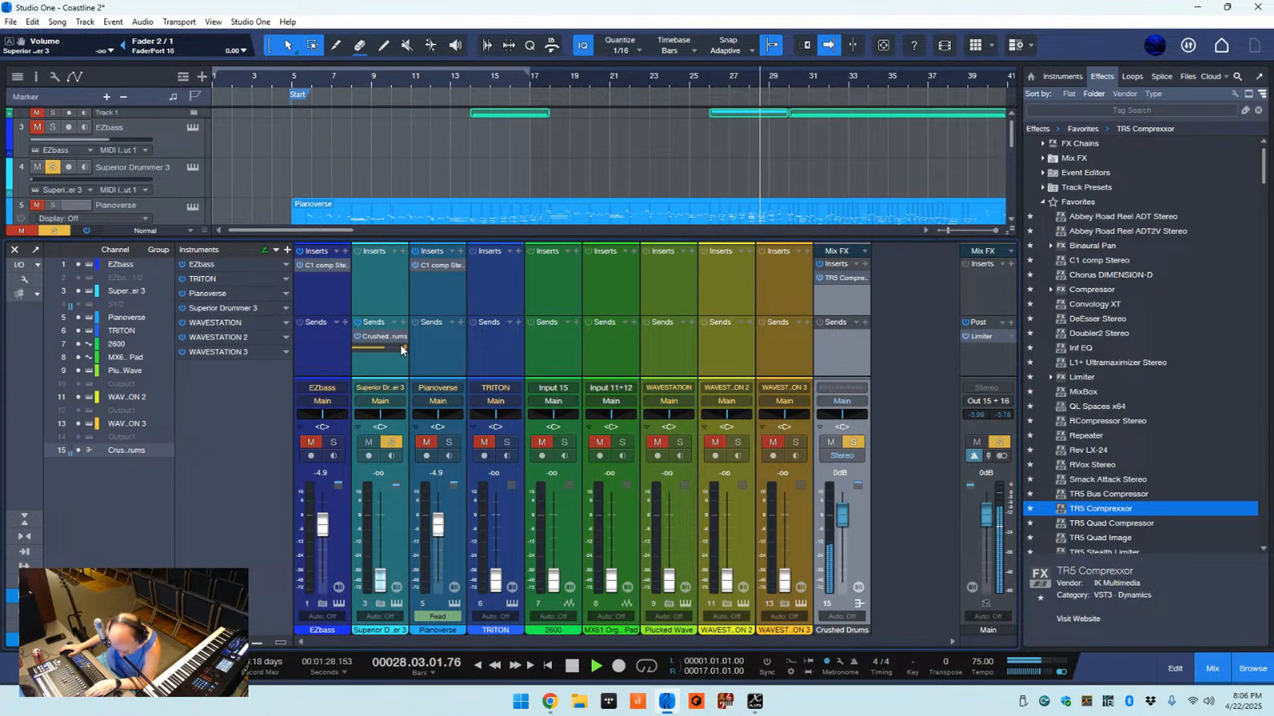
pyautogui.click(834, 277)
pyautogui.moveTo(616, 451)
pyautogui.moveTo(615, 451)
pyautogui.mouseDown()
pyautogui.moveTo(599, 534)
pyautogui.moveTo(631, 451)
pyautogui.mouseUp()
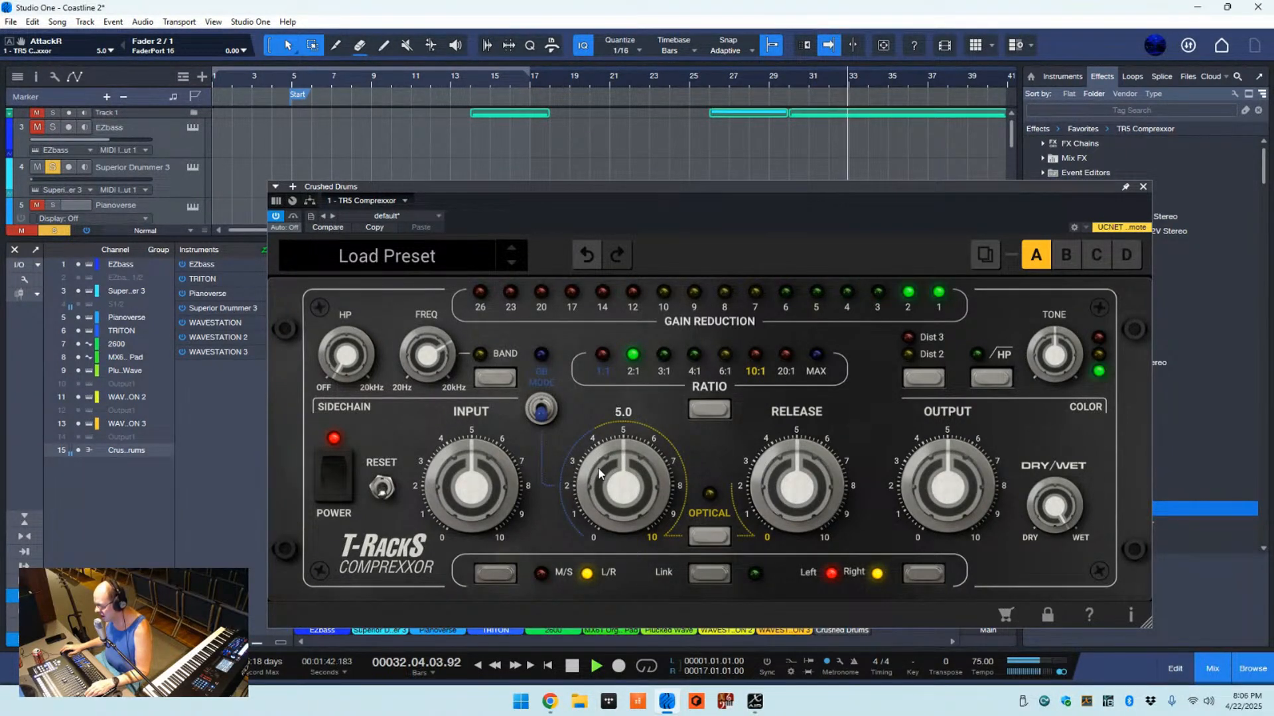
pyautogui.moveTo(628, 452)
pyautogui.mouseDown()
pyautogui.moveTo(615, 548)
pyautogui.moveTo(634, 584)
pyautogui.moveTo(612, 540)
pyautogui.moveTo(621, 439)
pyautogui.moveTo(613, 453)
pyautogui.mouseUp()
pyautogui.click(709, 537)
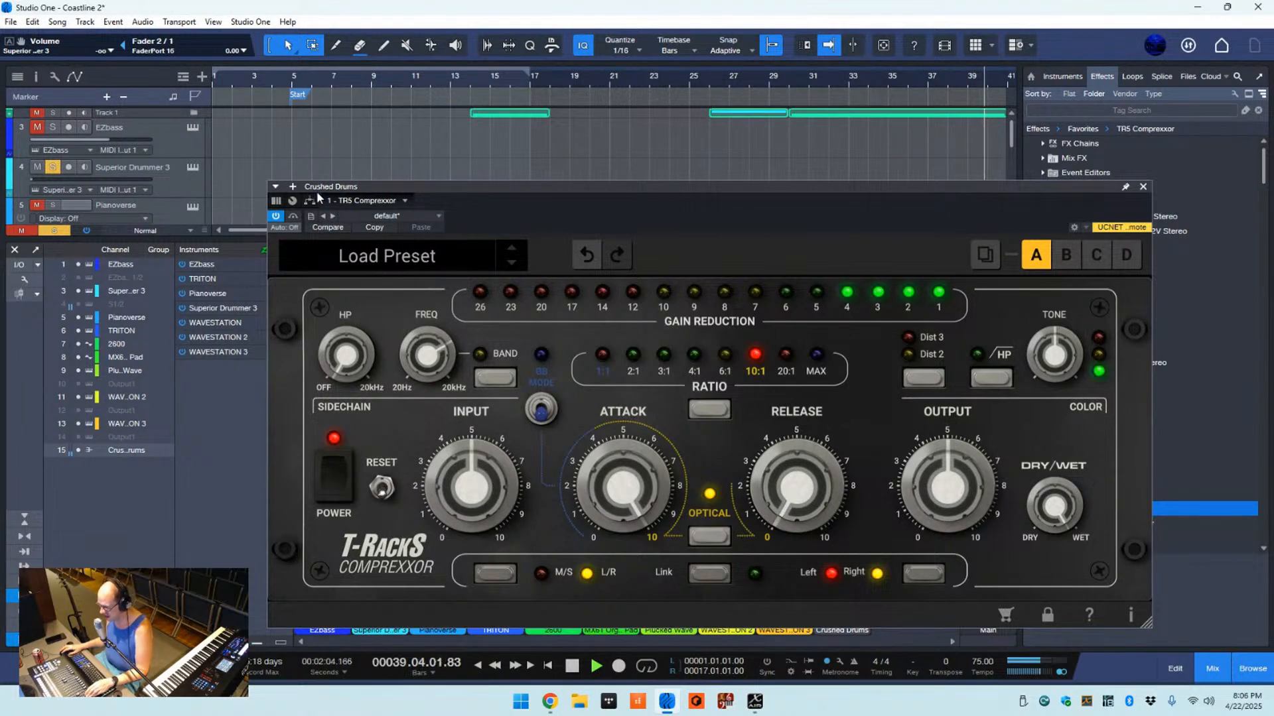
# - Compare the Crushed Drums bus with the Comprexxor bypassed and active during playback, finishing by closing the plug-in
pyautogui.click(276, 216)
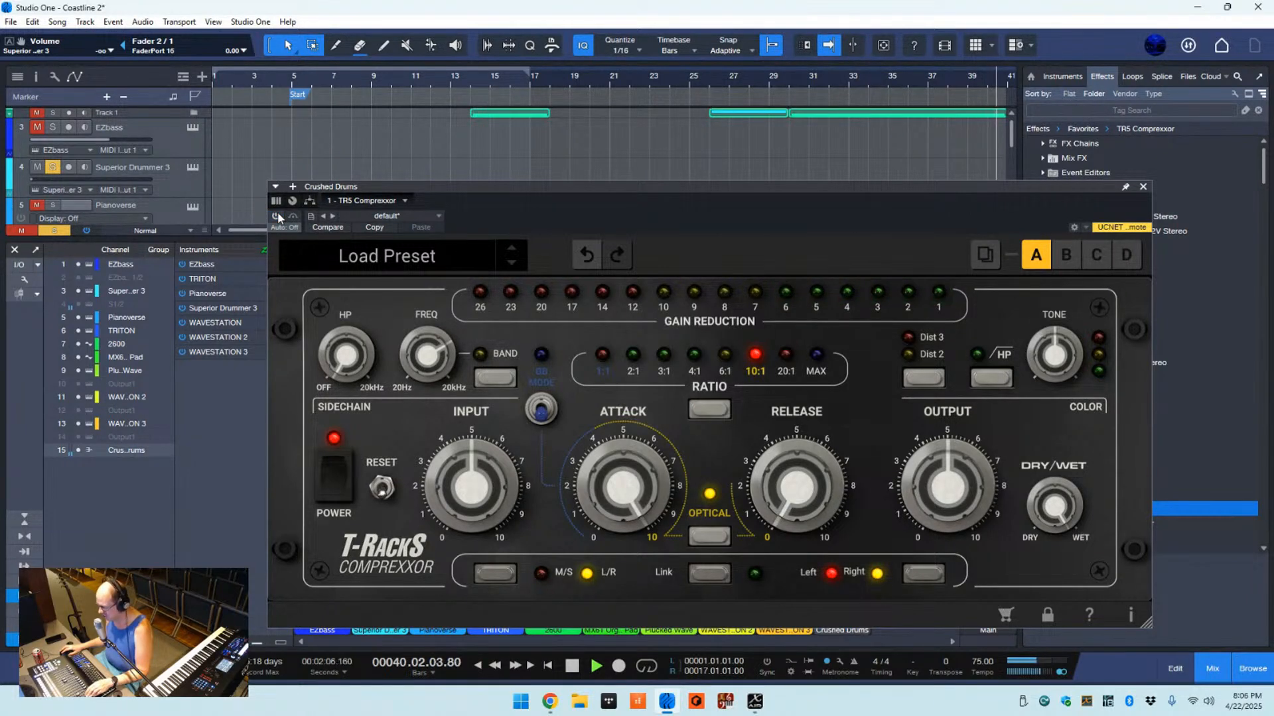
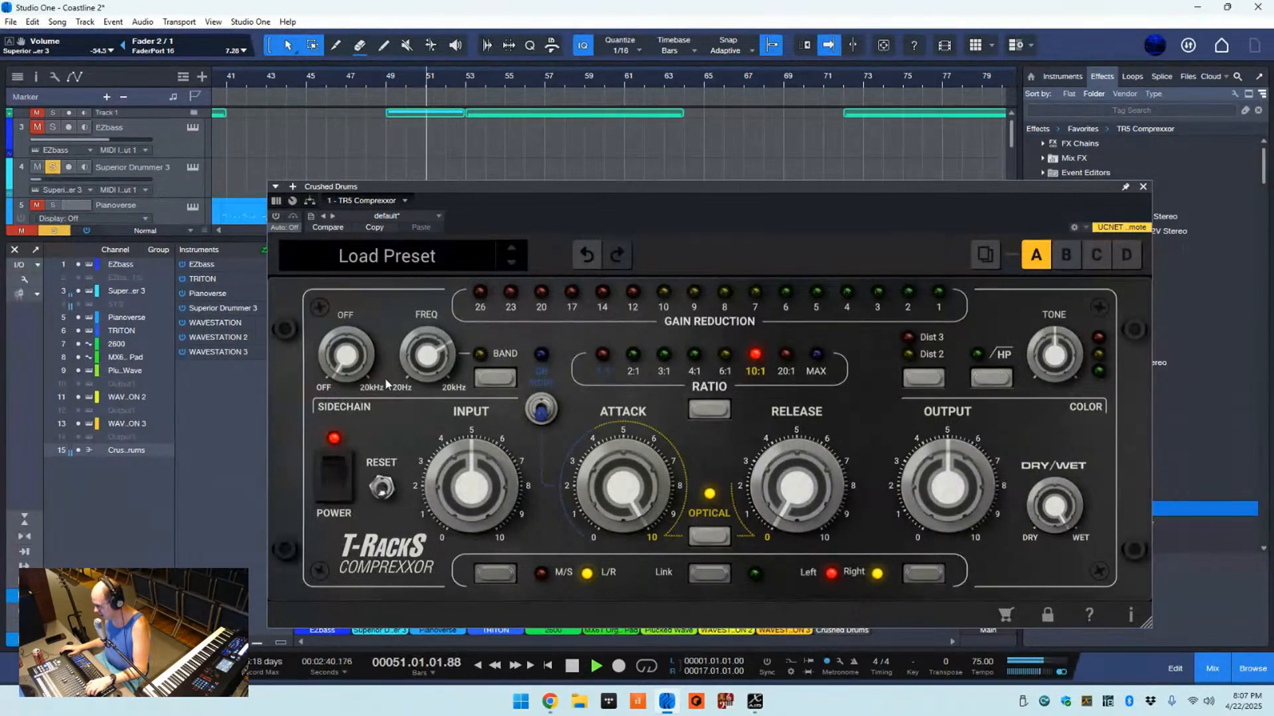
pyautogui.moveTo(584, 430)
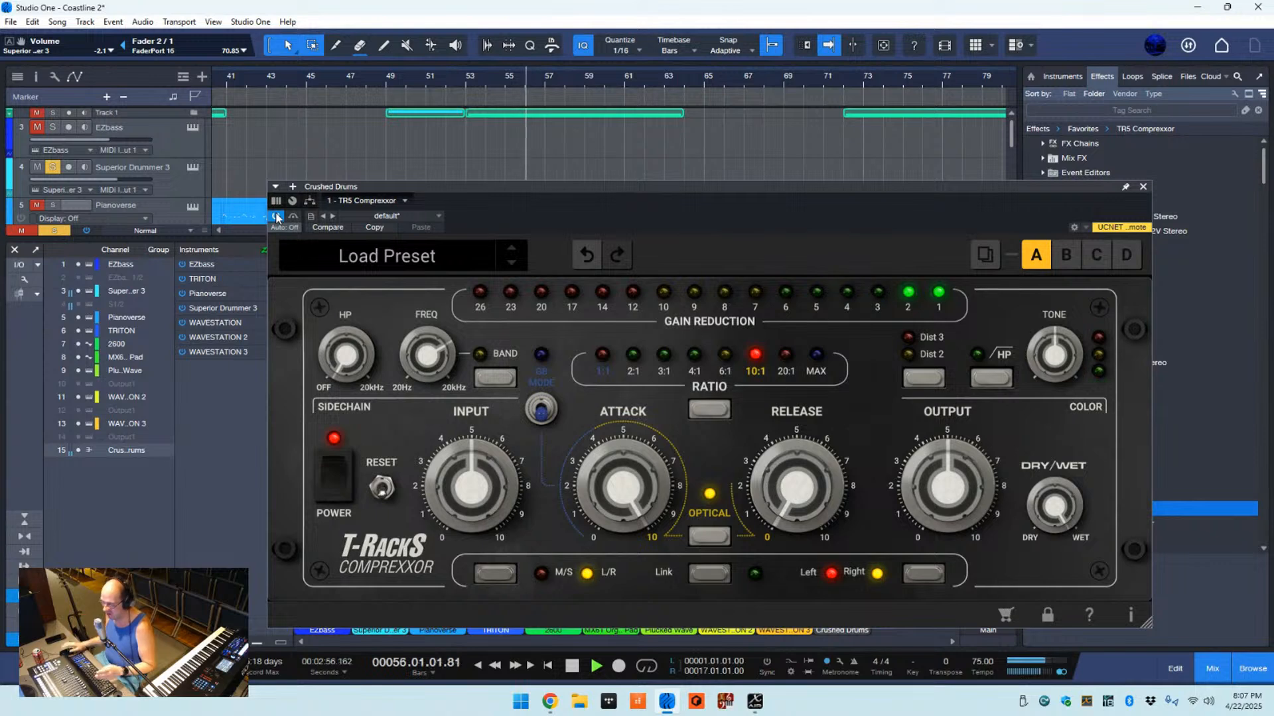
pyautogui.press('space')
pyautogui.click(1142, 188)
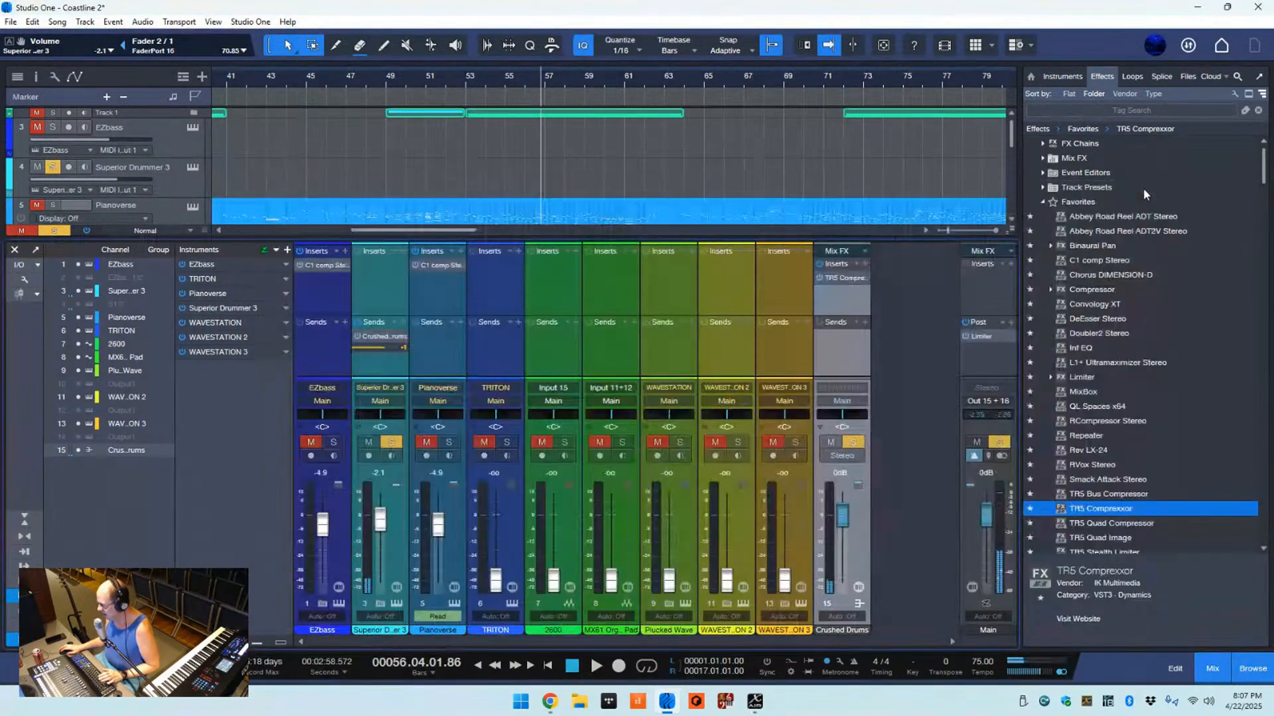
# - Remove the Crushed Drums bus and the leftover send on Superior Drummer 3, and unsolo the drum channel
pyautogui.rightClick(849, 296)
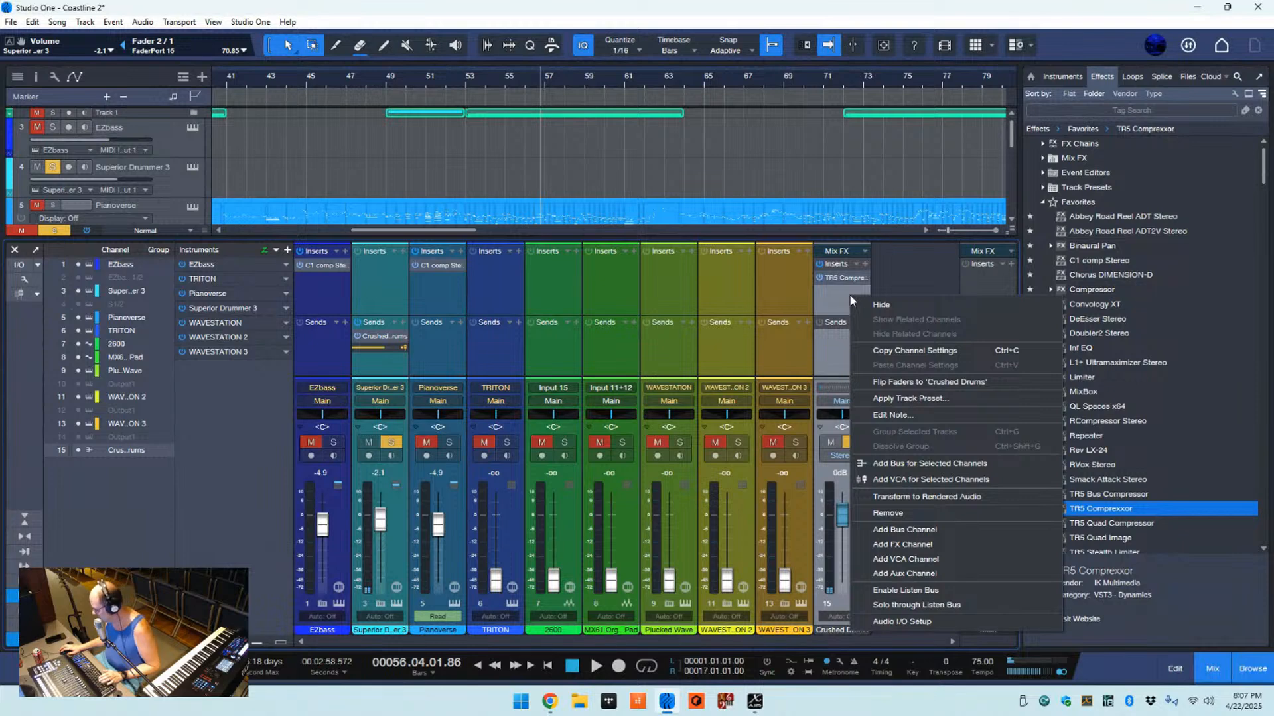
pyautogui.click(901, 512)
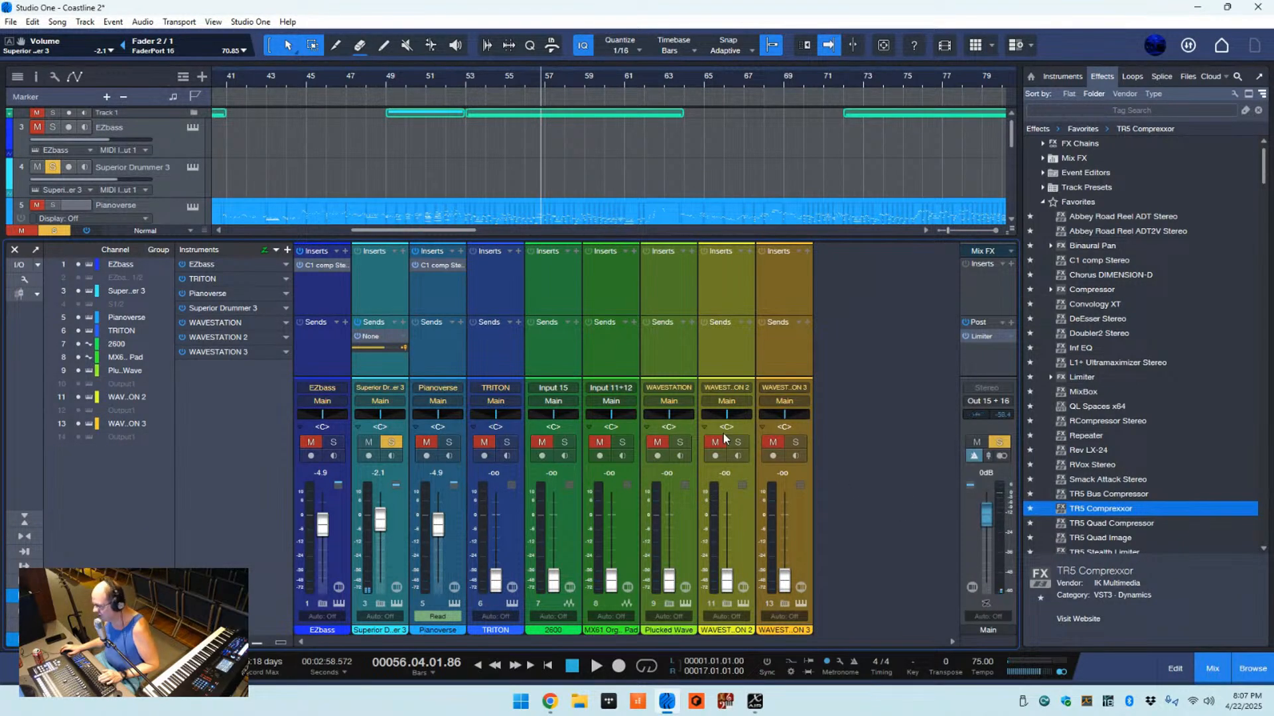
pyautogui.click(373, 284)
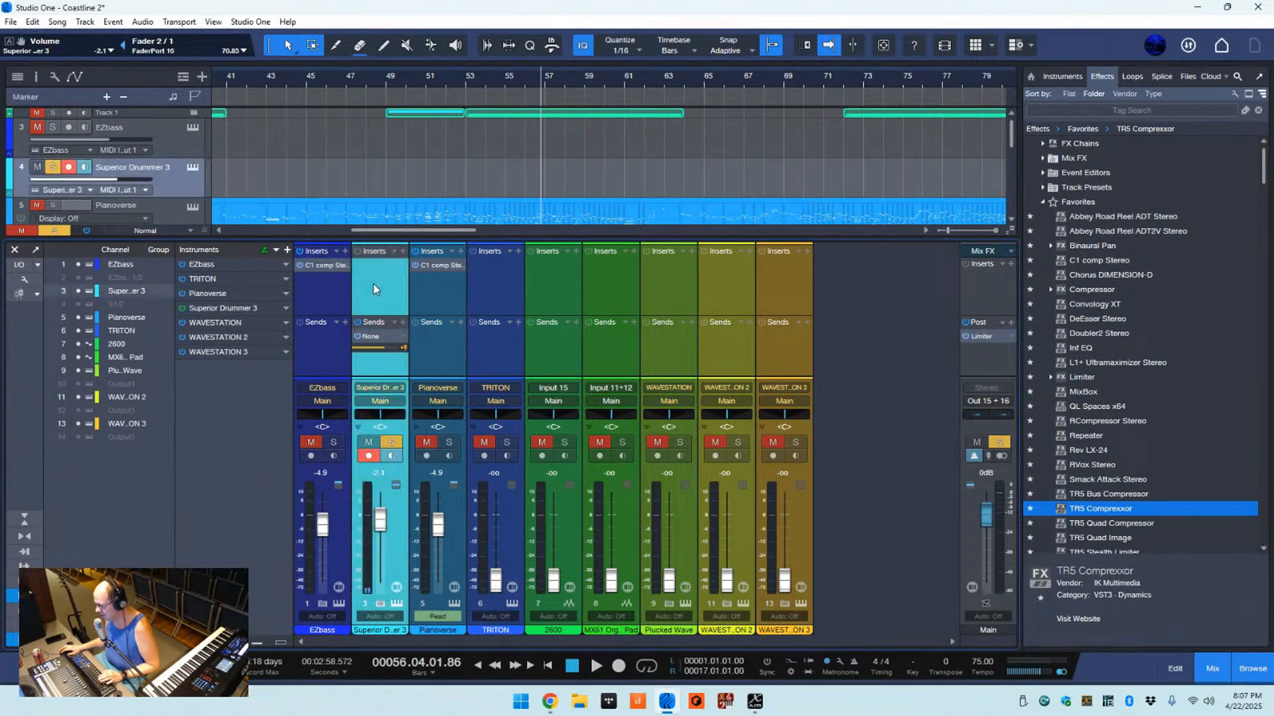
pyautogui.click(401, 335)
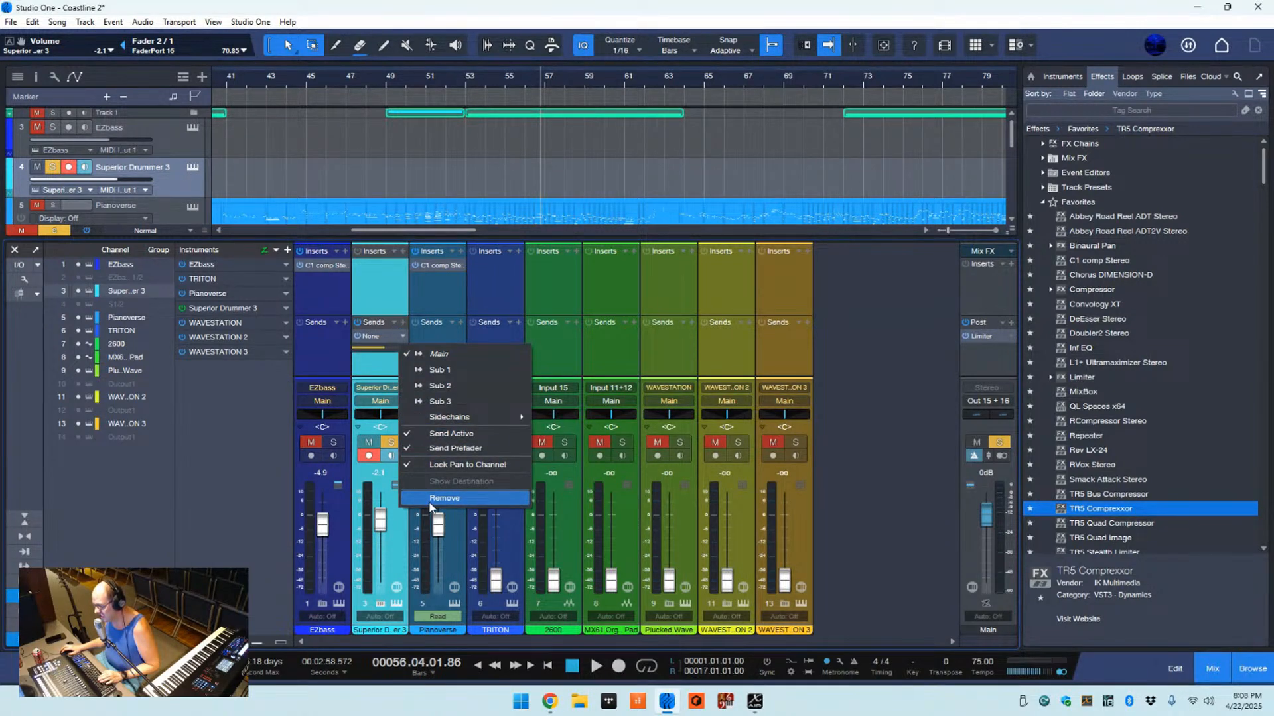
pyautogui.click(430, 498)
pyautogui.click(398, 443)
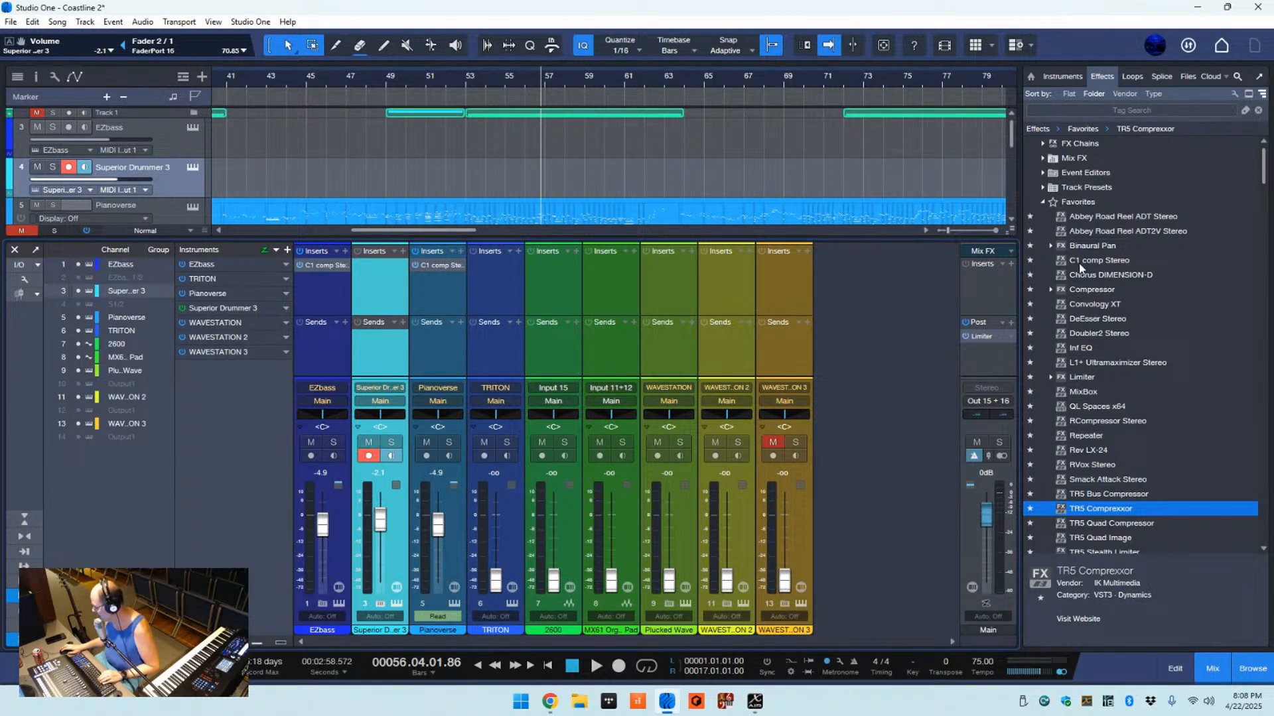
# - Insert C1 comp Stereo on Superior Drummer 3 and audition the drums in solo during playback
pyautogui.moveTo(1088, 266); pyautogui.dragTo(373, 268)
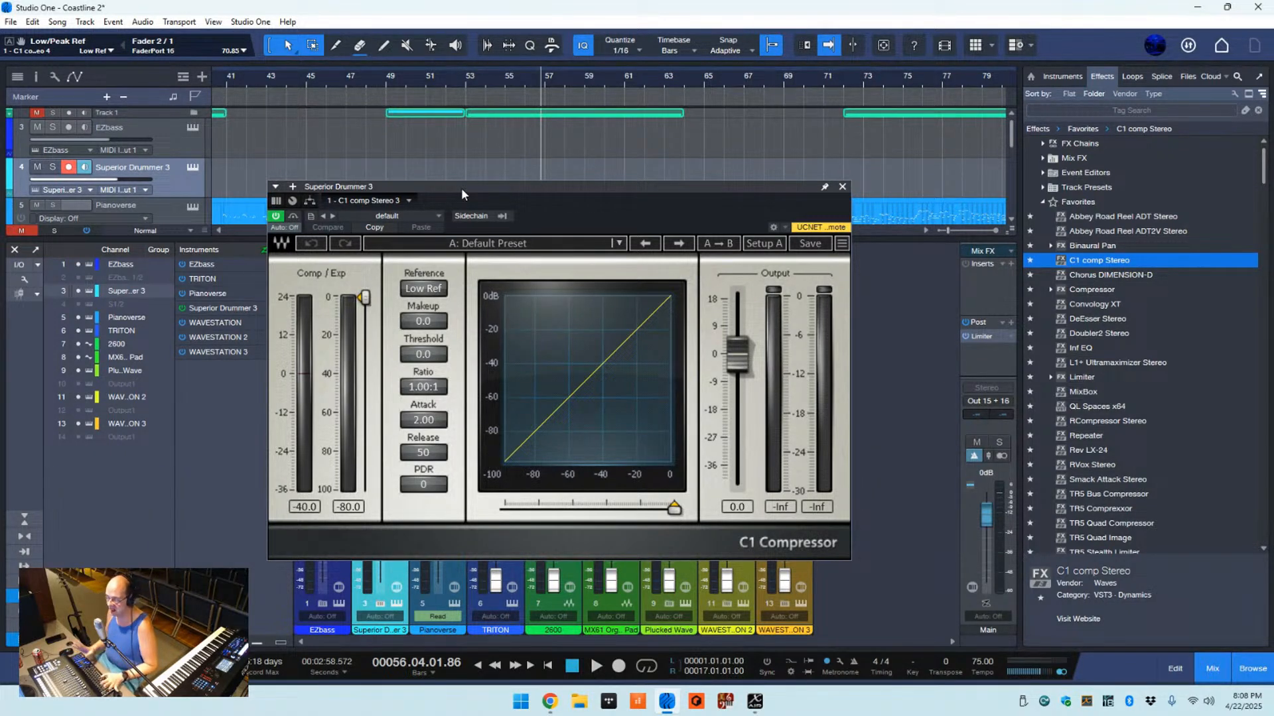
pyautogui.moveTo(461, 188); pyautogui.dragTo(626, 199)
pyautogui.press('space')
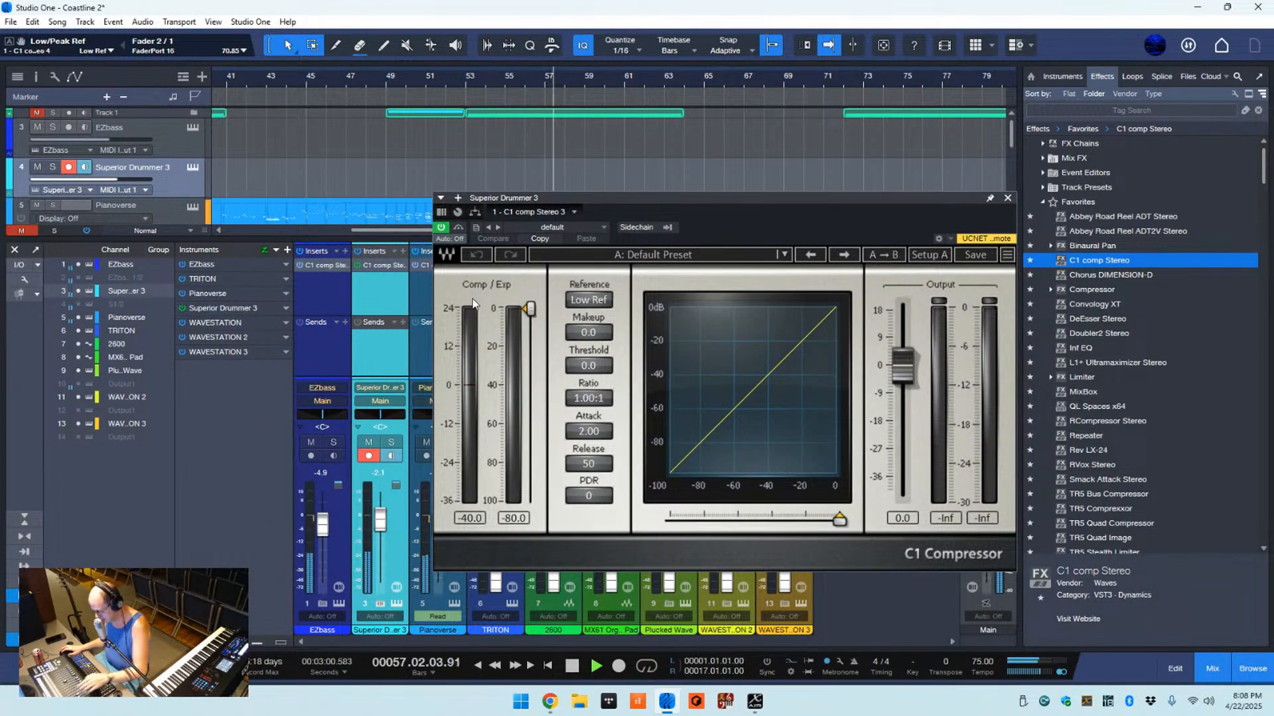
pyautogui.press('s')
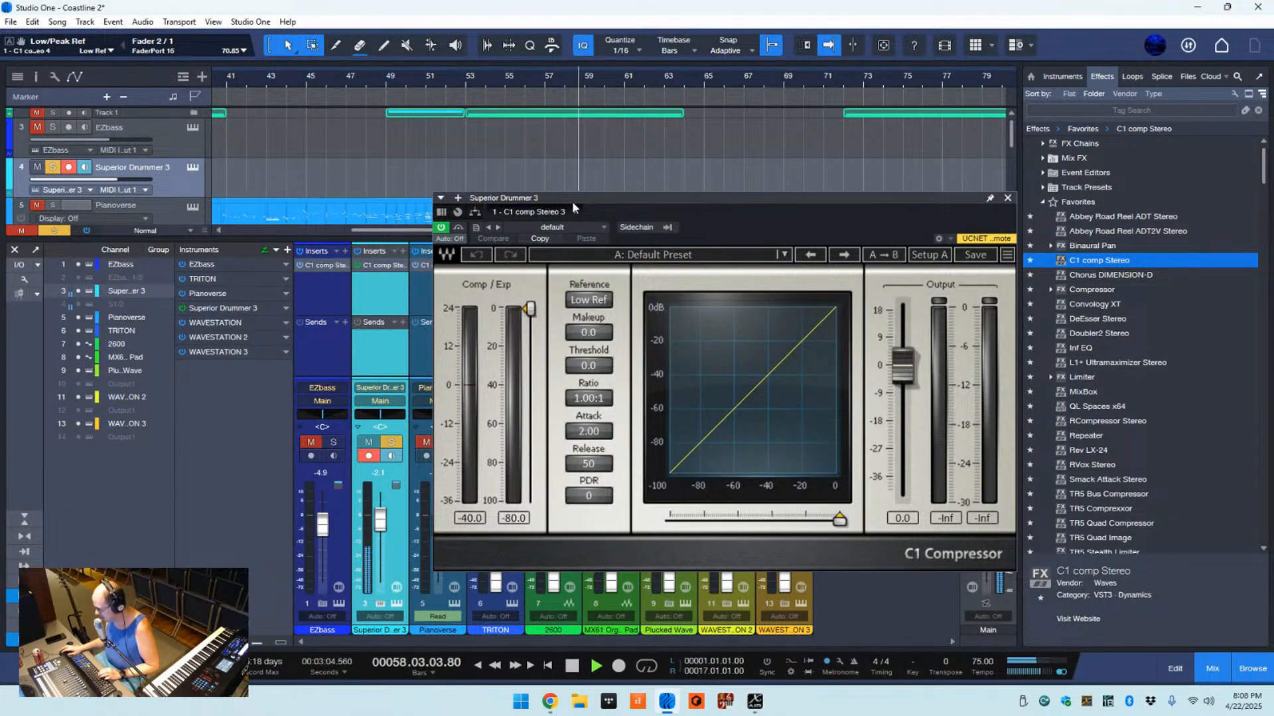
pyautogui.moveTo(570, 198); pyautogui.dragTo(568, 190)
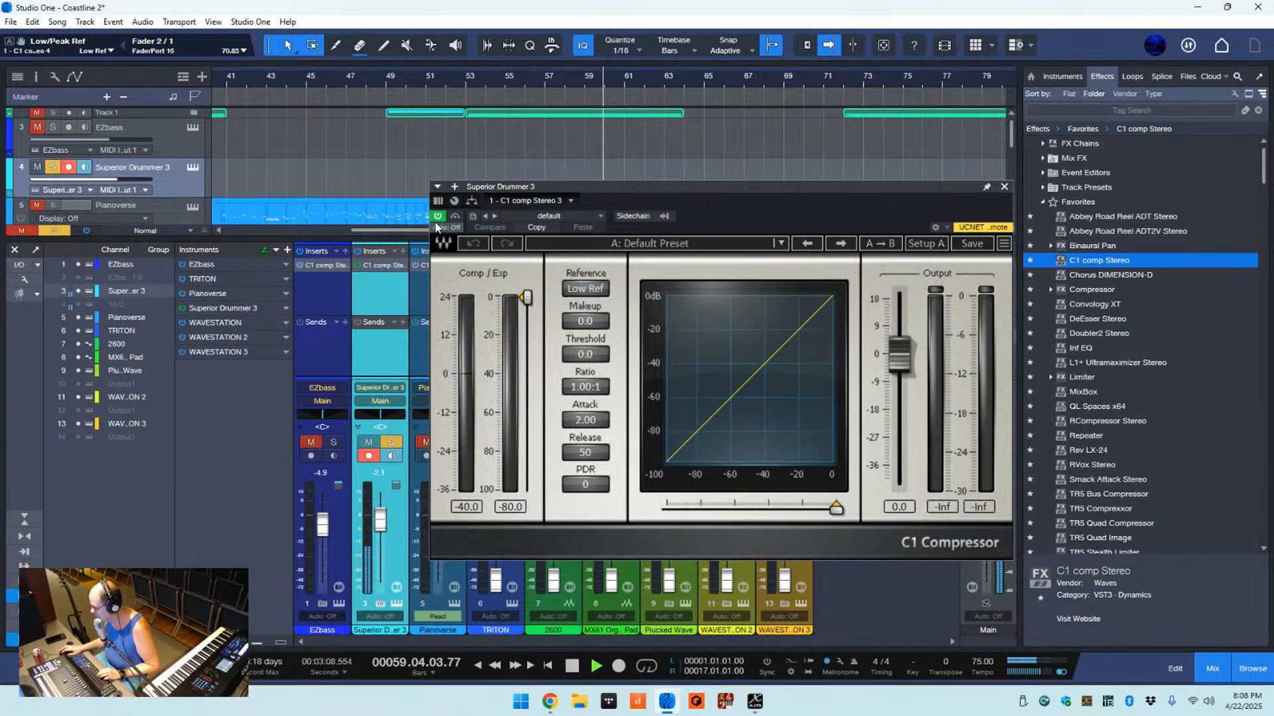
# - Turn Plug-in Nap off and back on for the C1 compressor on Superior Drummer 3
pyautogui.rightClick(368, 265)
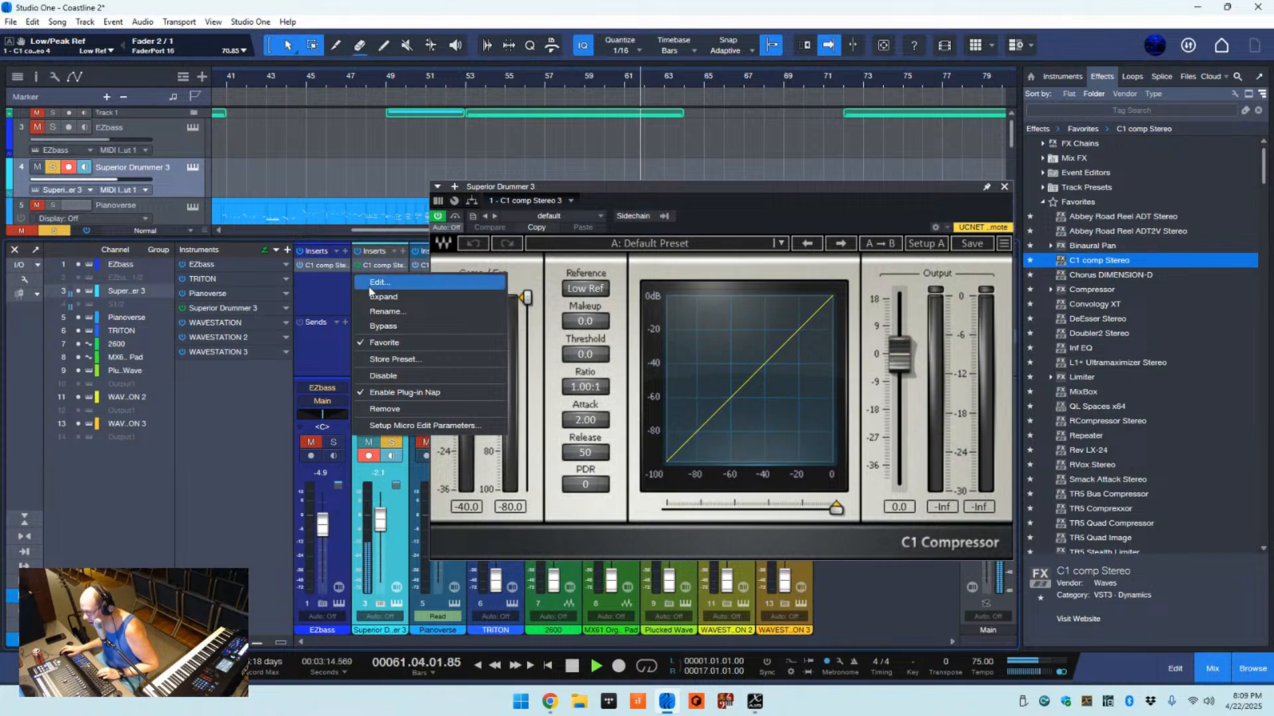
pyautogui.click(400, 394)
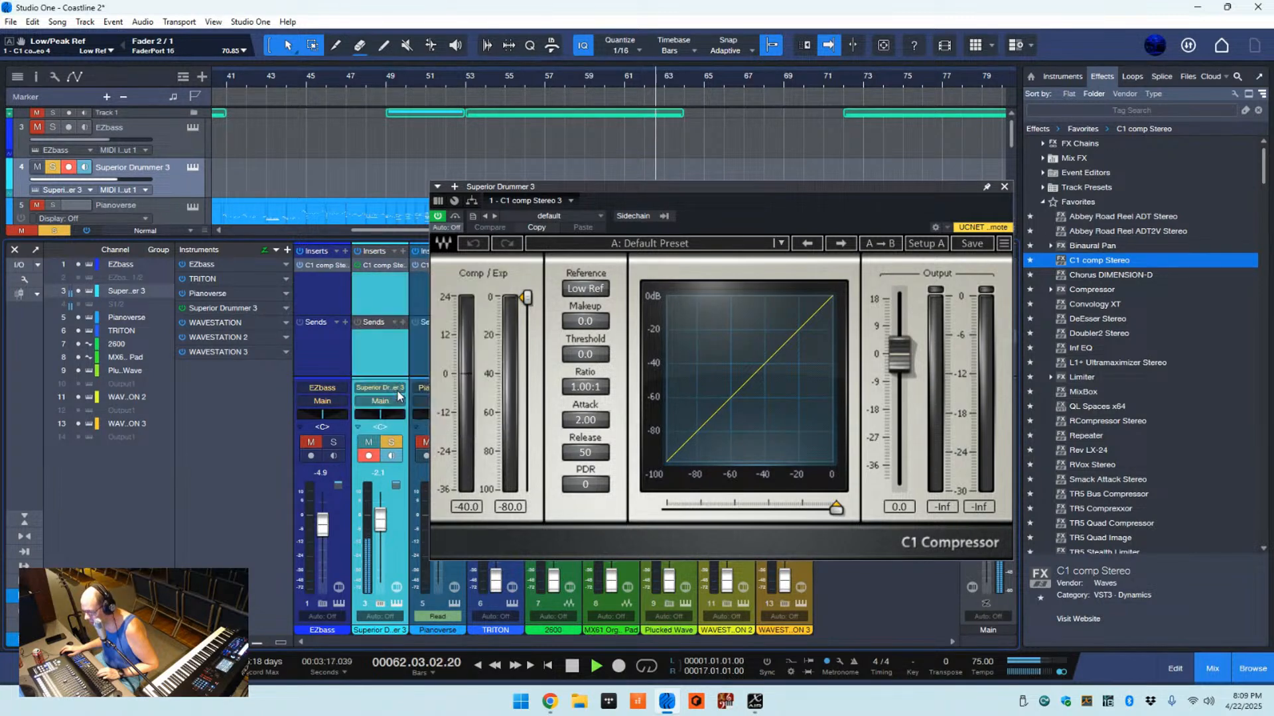
pyautogui.rightClick(369, 266)
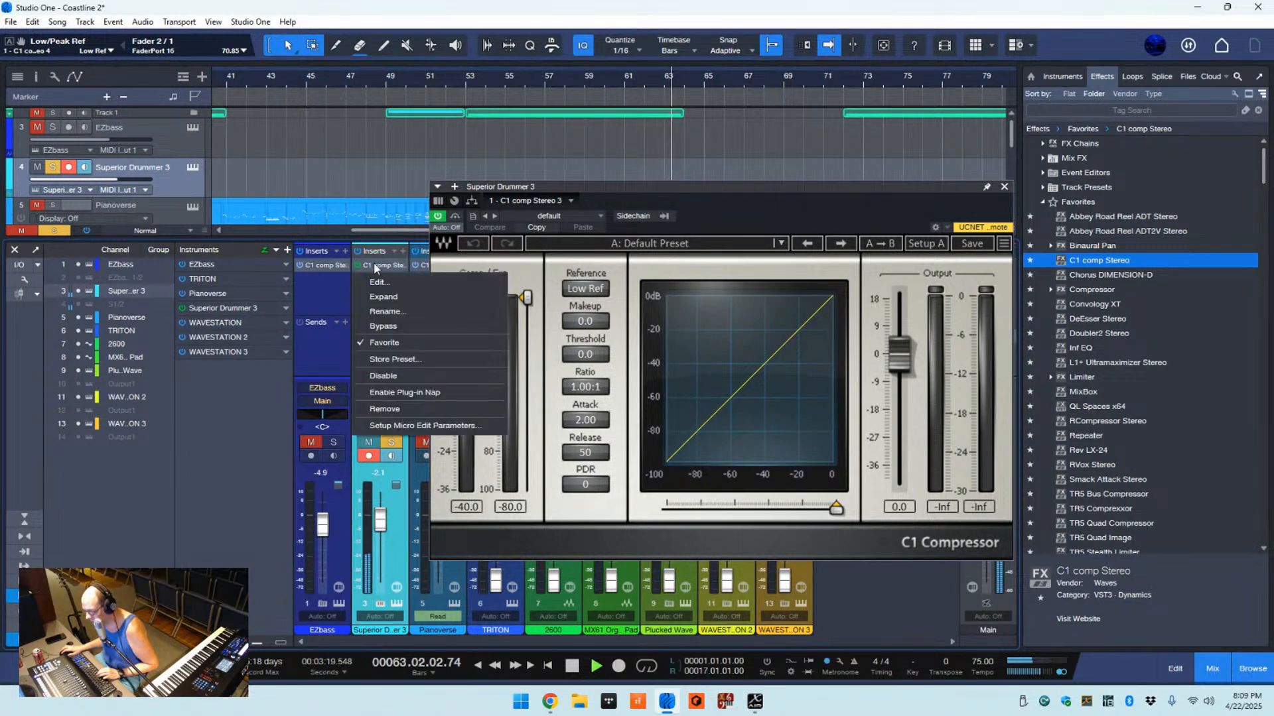
pyautogui.click(391, 392)
# - Set the drum C1 compressor's makeup to 0.1, threshold to -19.8 and ratio to 1.60:1, checking with and without solo
pyautogui.moveTo(528, 297); pyautogui.dragTo(583, 325)
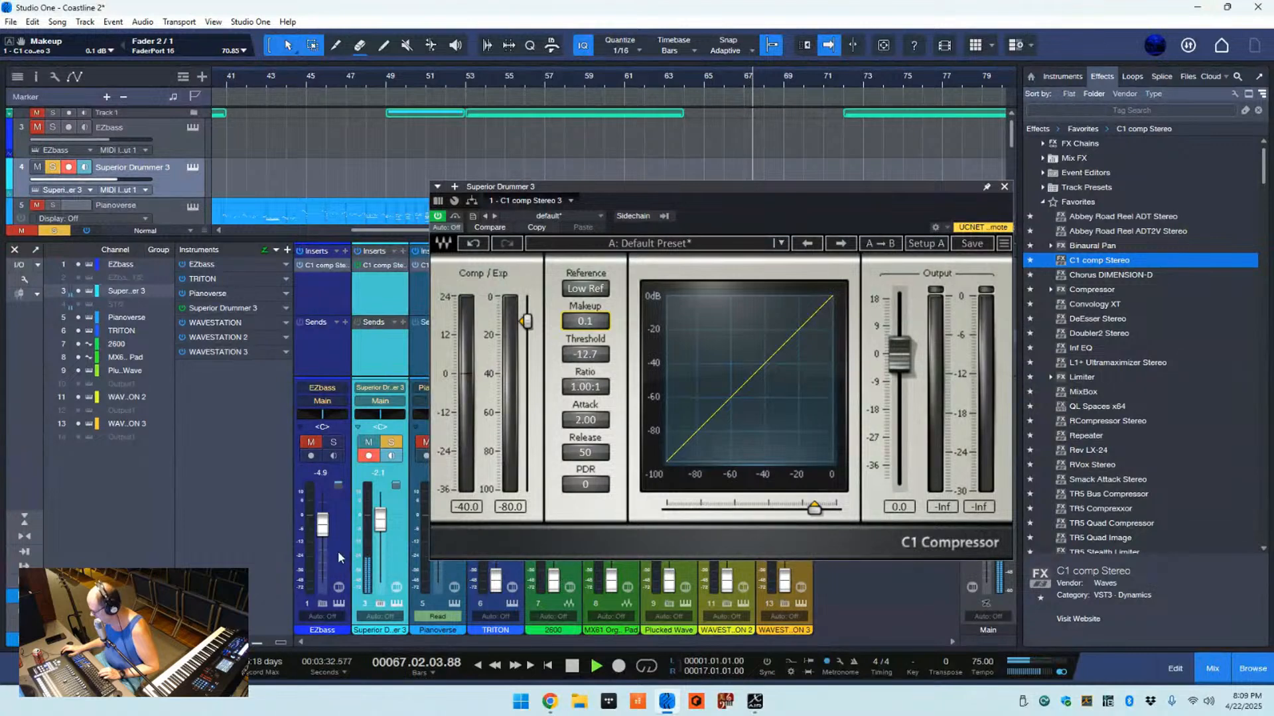
pyautogui.click(391, 441)
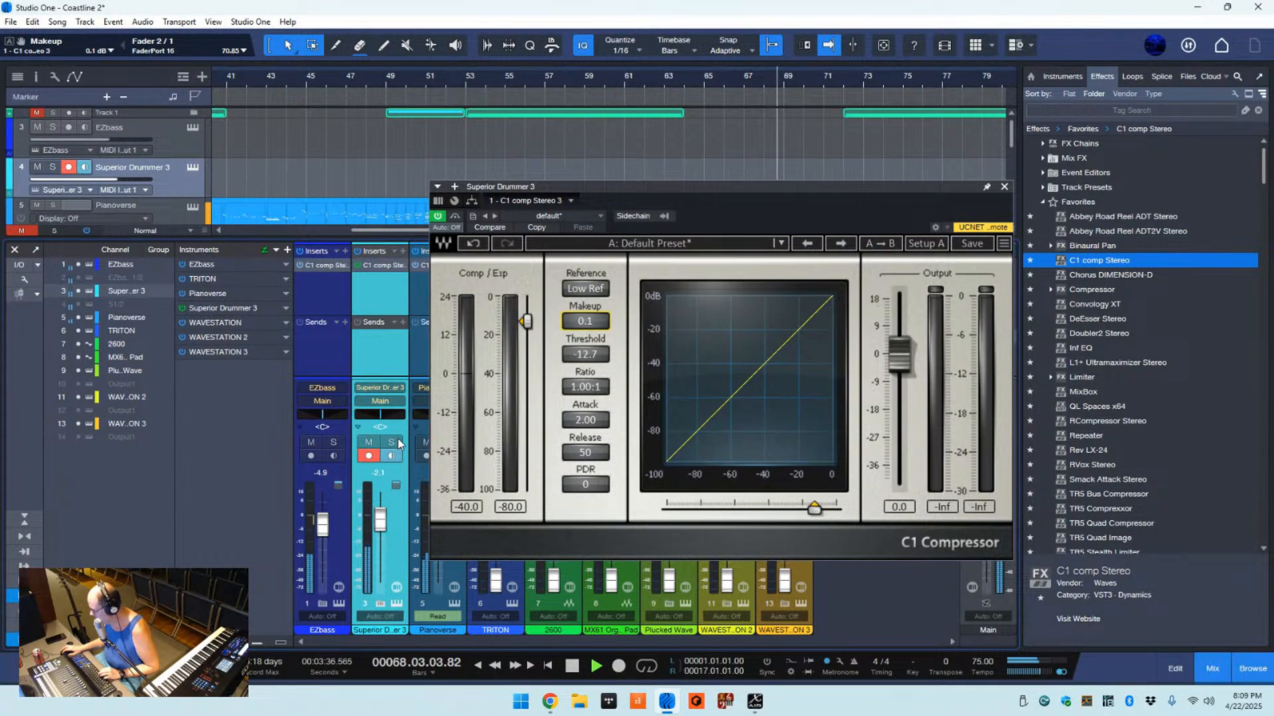
pyautogui.click(392, 443)
pyautogui.moveTo(527, 329); pyautogui.dragTo(555, 313)
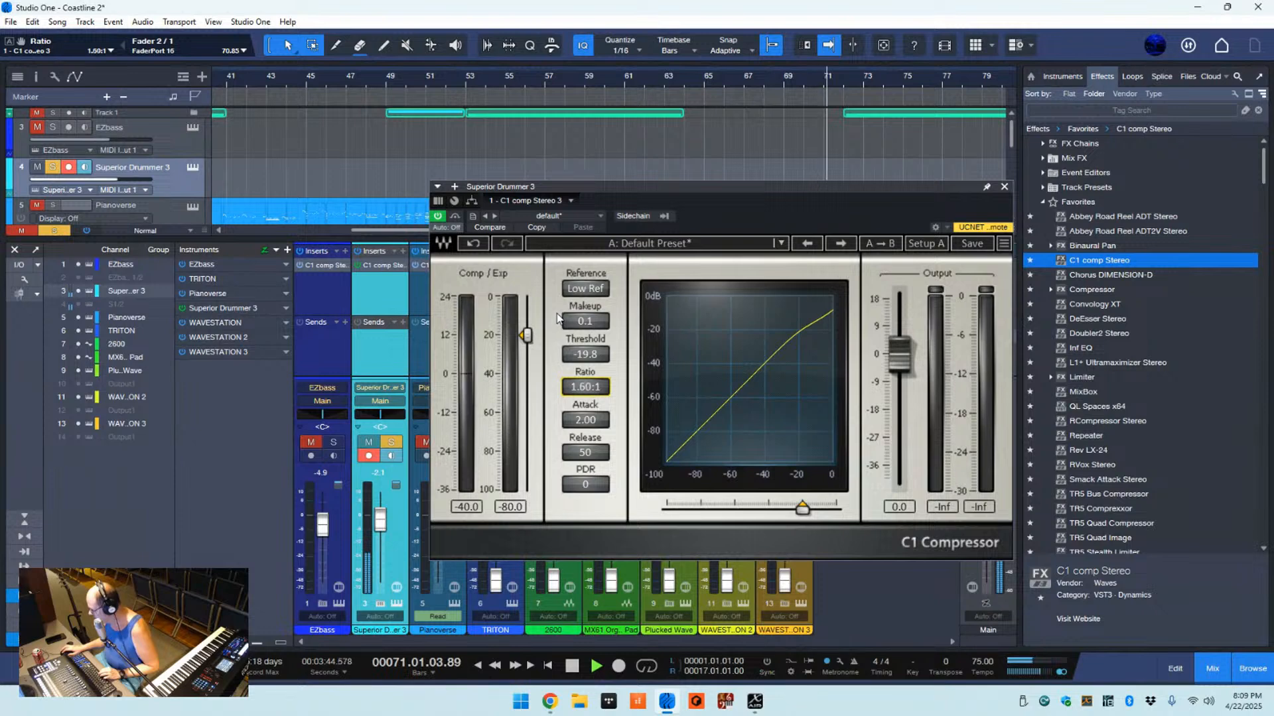
pyautogui.click(1003, 187)
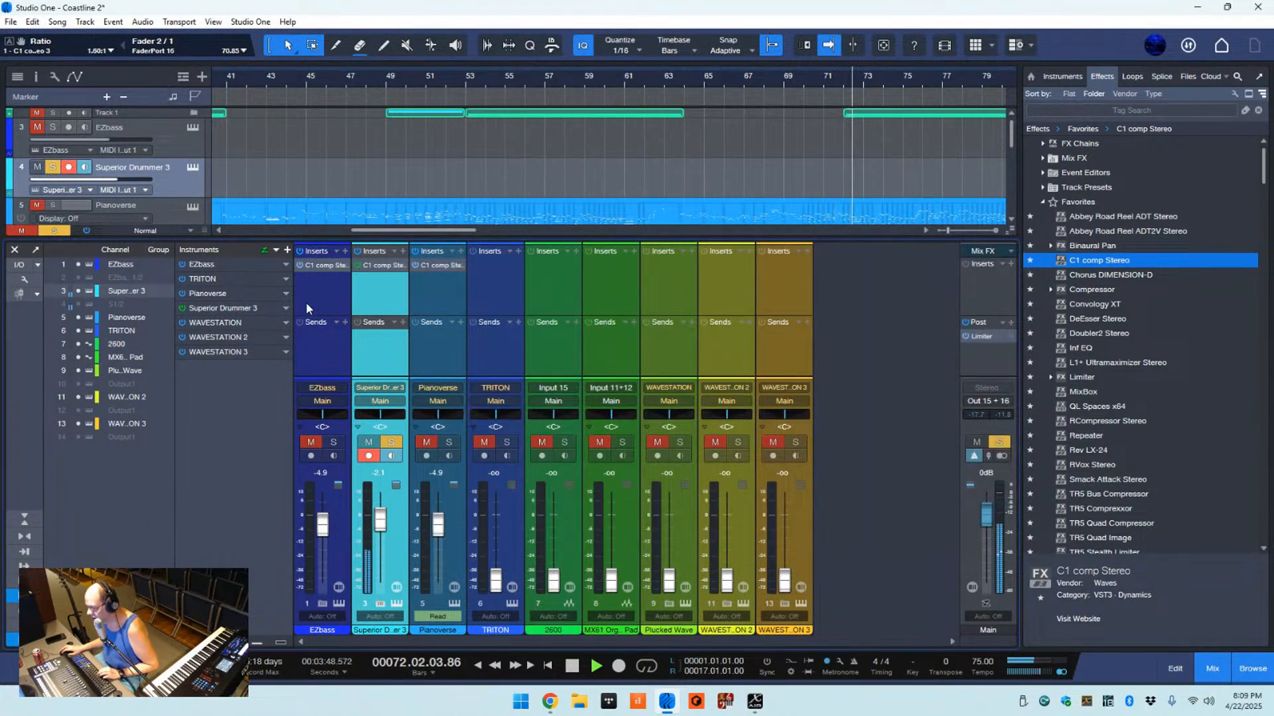
# - Remove the C1 compressor from Superior Drummer 3 and try the PreSonus Compressor in its place
pyautogui.rightClick(375, 265)
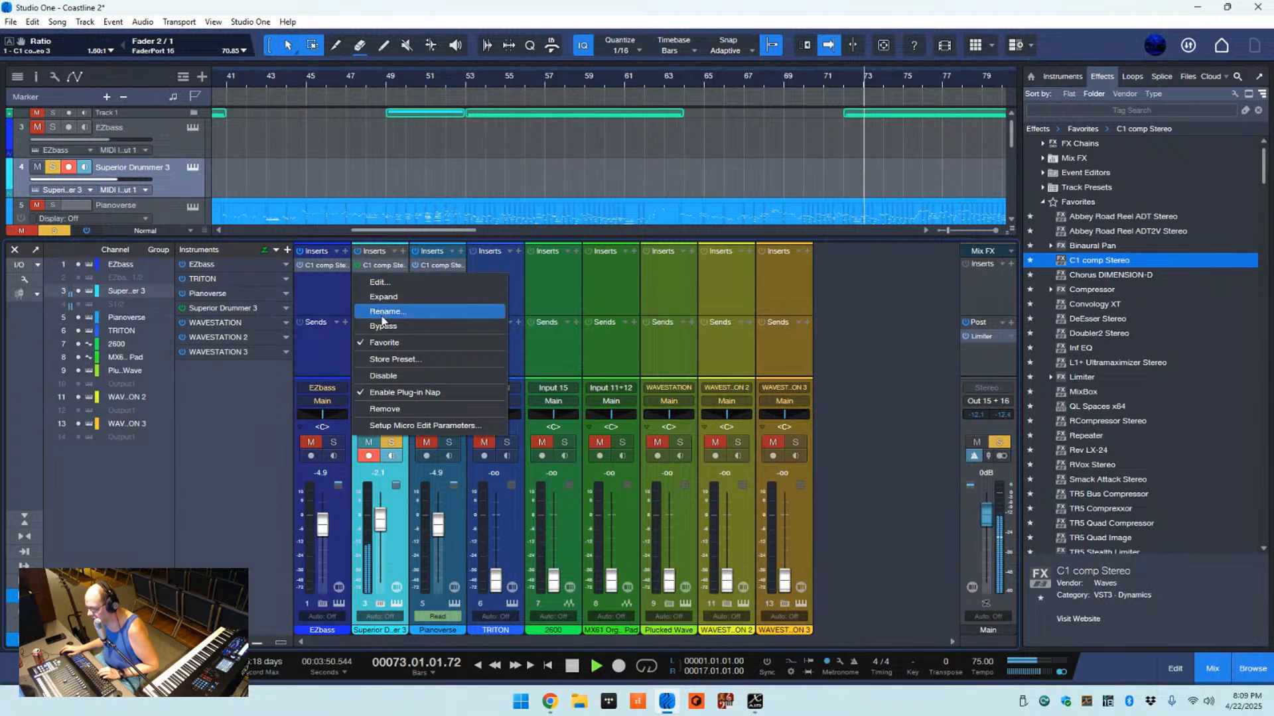
pyautogui.click(391, 411)
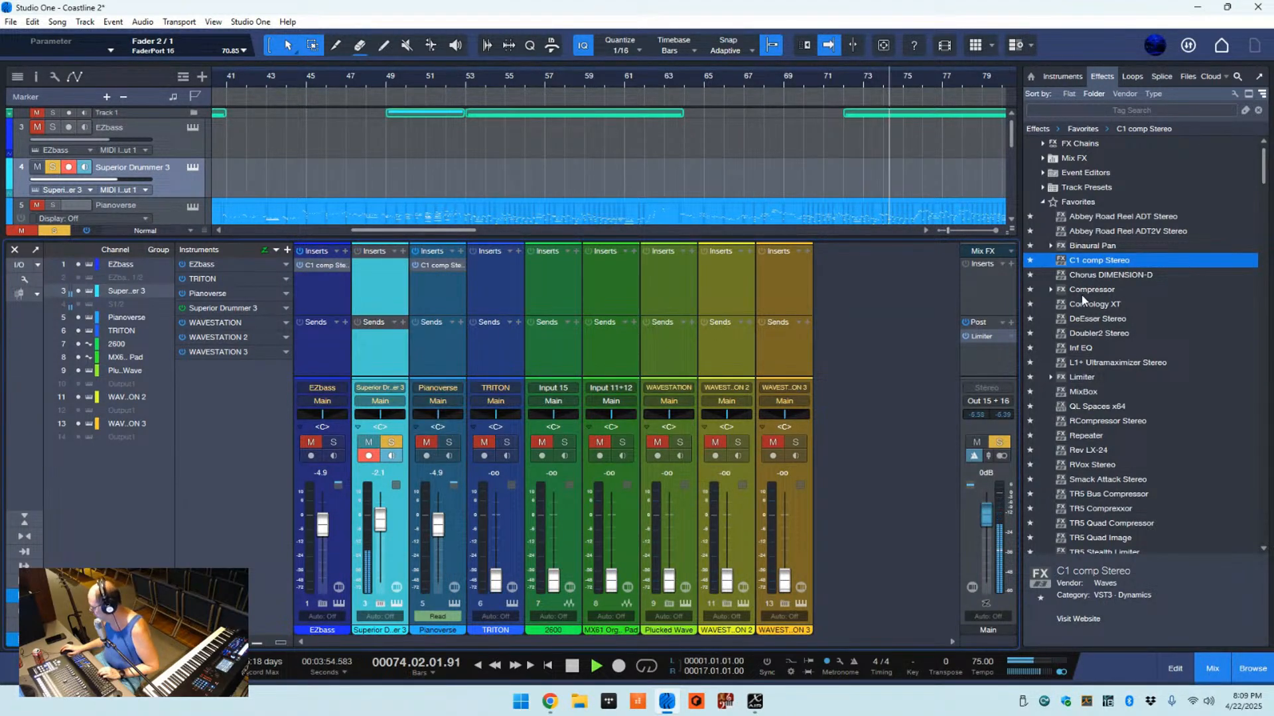
pyautogui.moveTo(1085, 292); pyautogui.dragTo(384, 276)
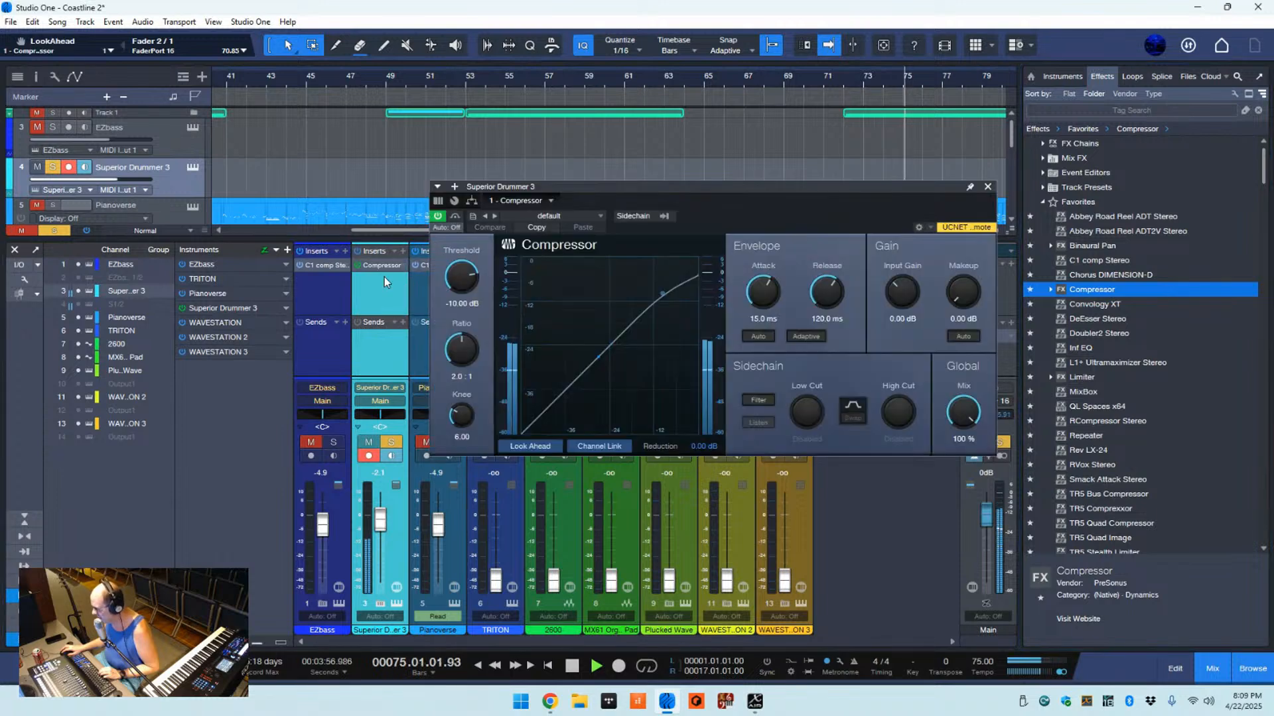
pyautogui.click(991, 185)
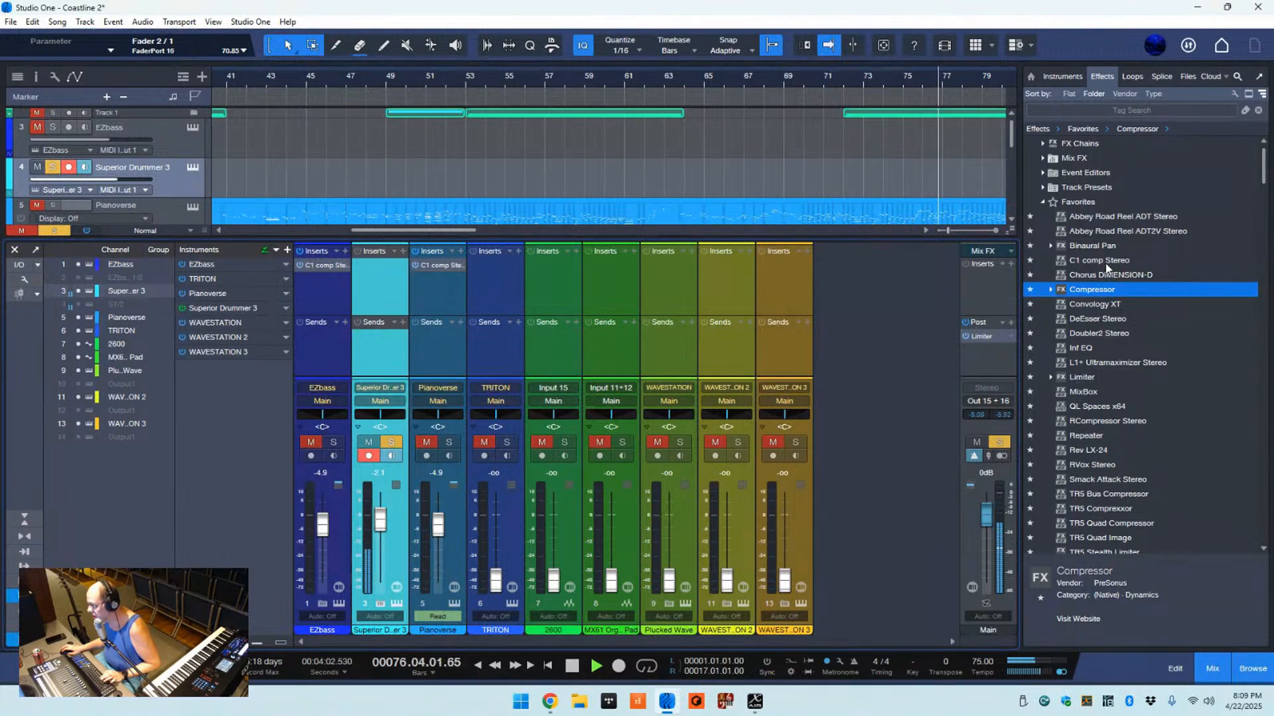
# - Insert C1 comp Stereo on Superior Drummer 3 again and disarm the channel's recording and monitoring, stopping playback at the end
pyautogui.moveTo(1100, 260); pyautogui.dragTo(374, 276)
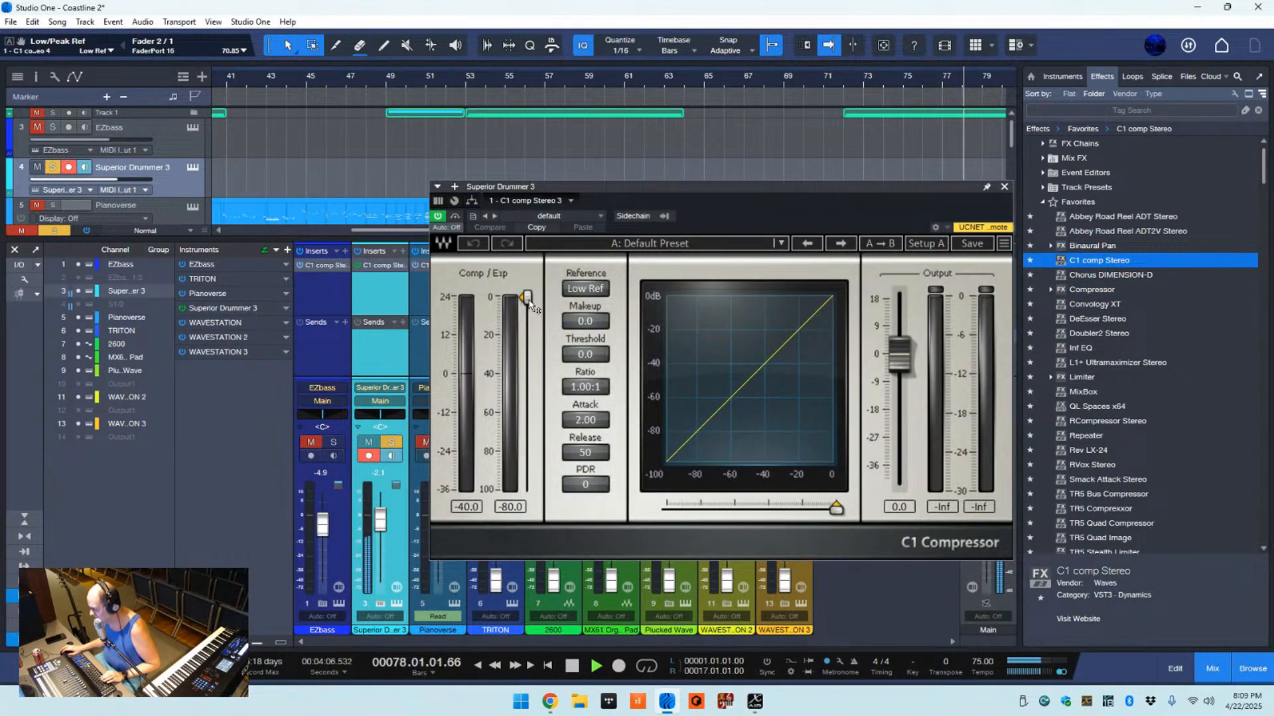
pyautogui.moveTo(526, 297)
pyautogui.mouseDown()
pyautogui.moveTo(524, 419)
pyautogui.moveTo(490, 302)
pyautogui.mouseUp()
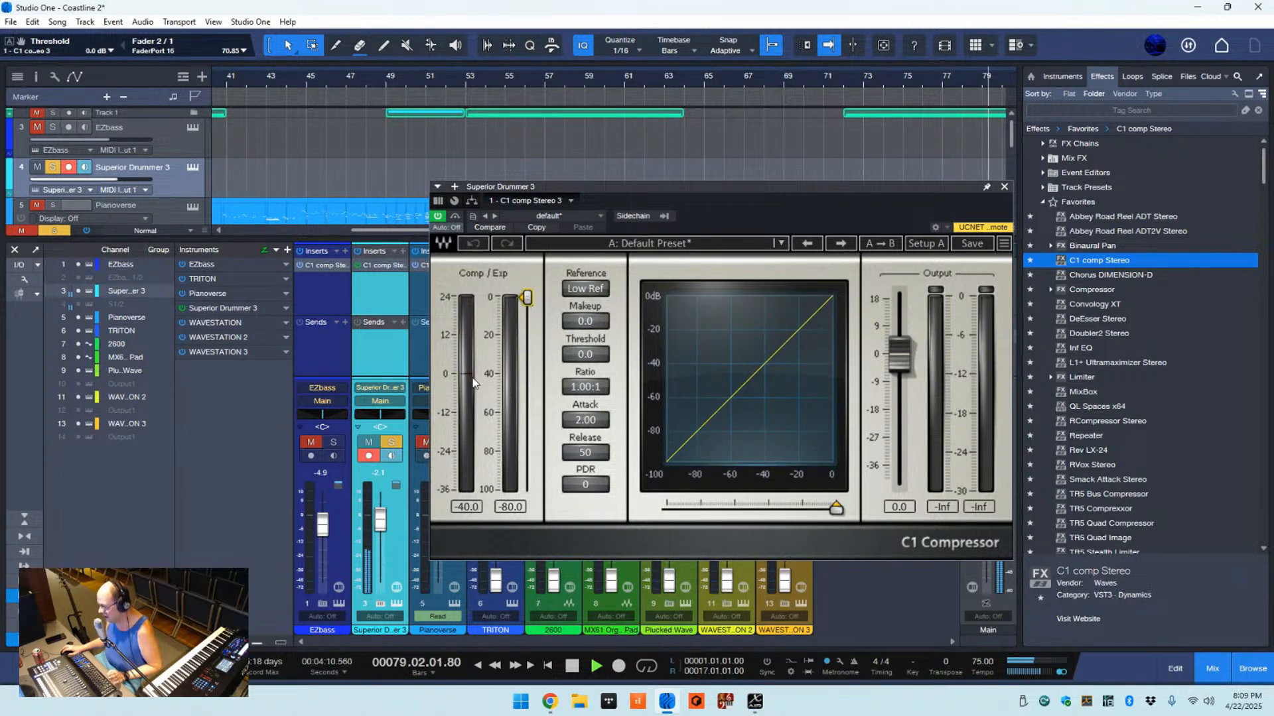
pyautogui.click(369, 456)
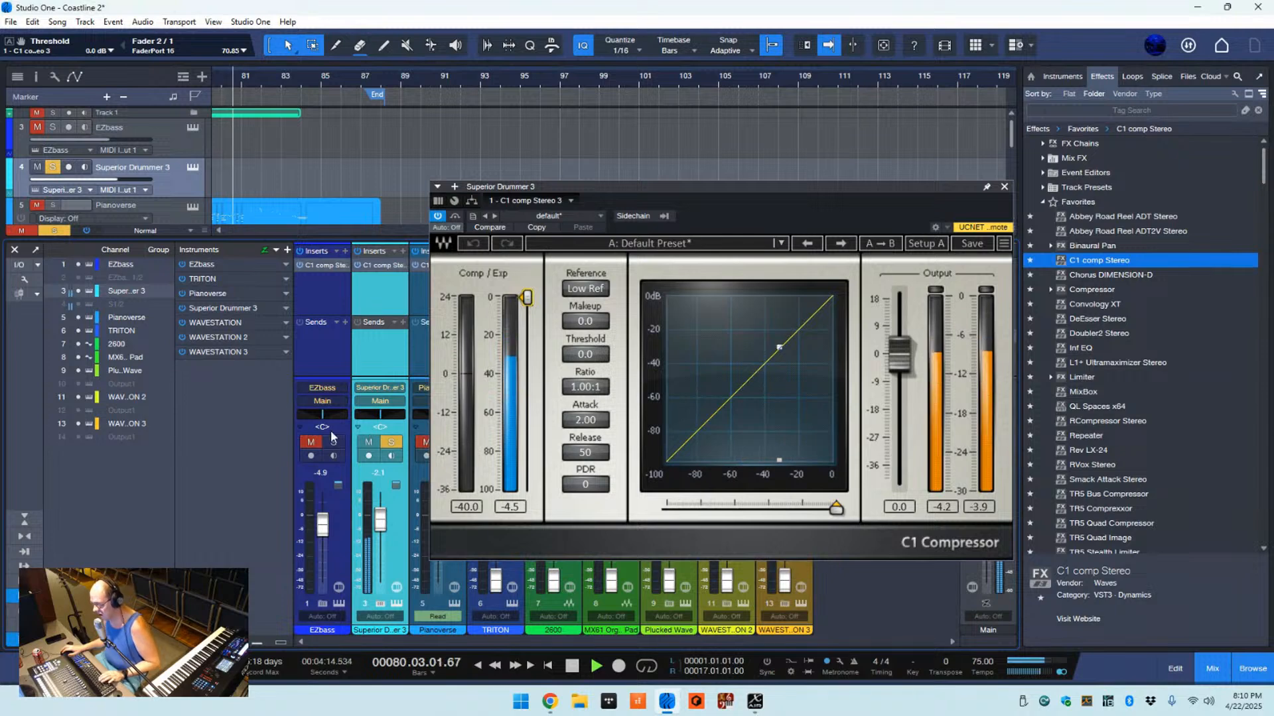
pyautogui.press('space')
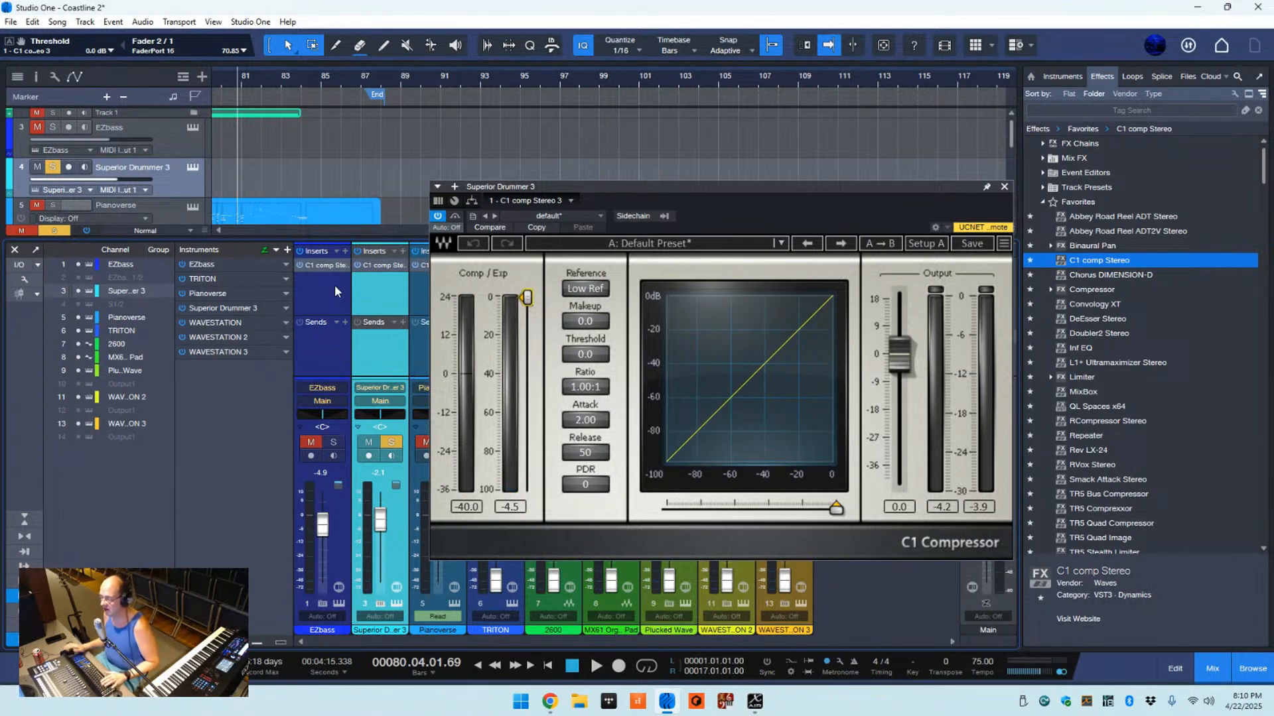
# - Return the playback position to bar 5 and lower the Superior Drummer 3 fader to -3.1 dB
pyautogui.press(',')
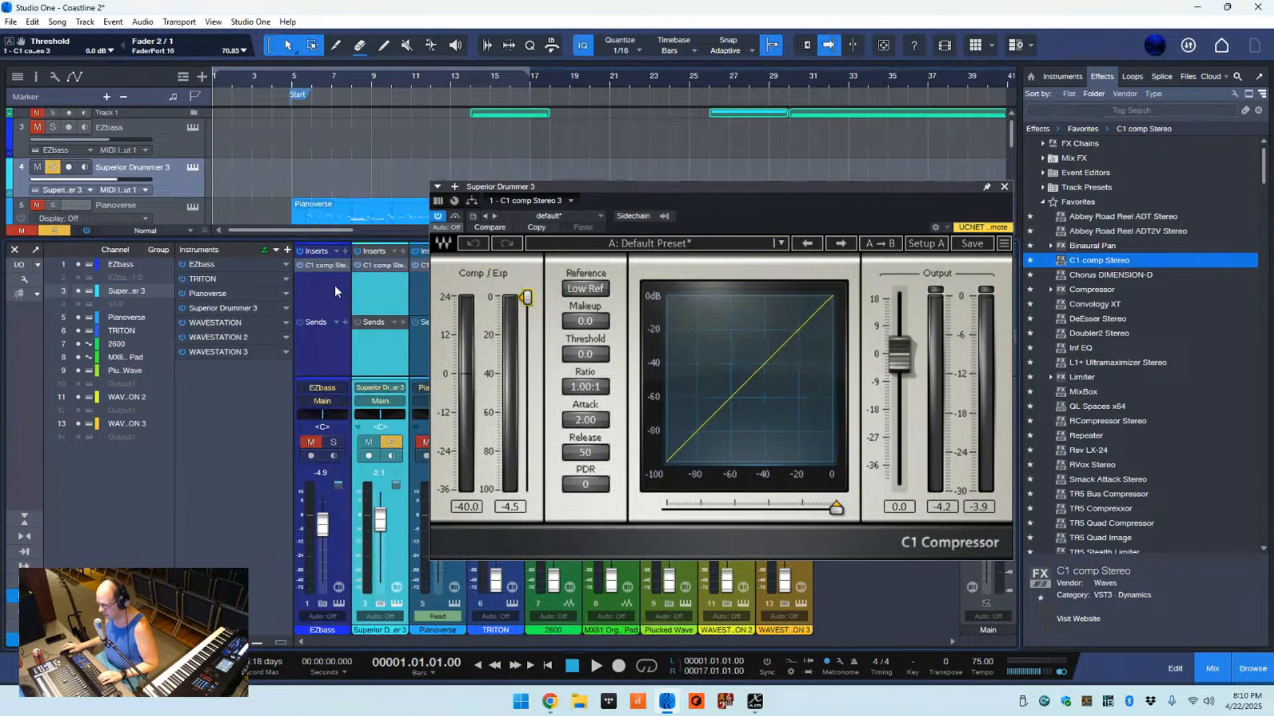
pyautogui.click(296, 80)
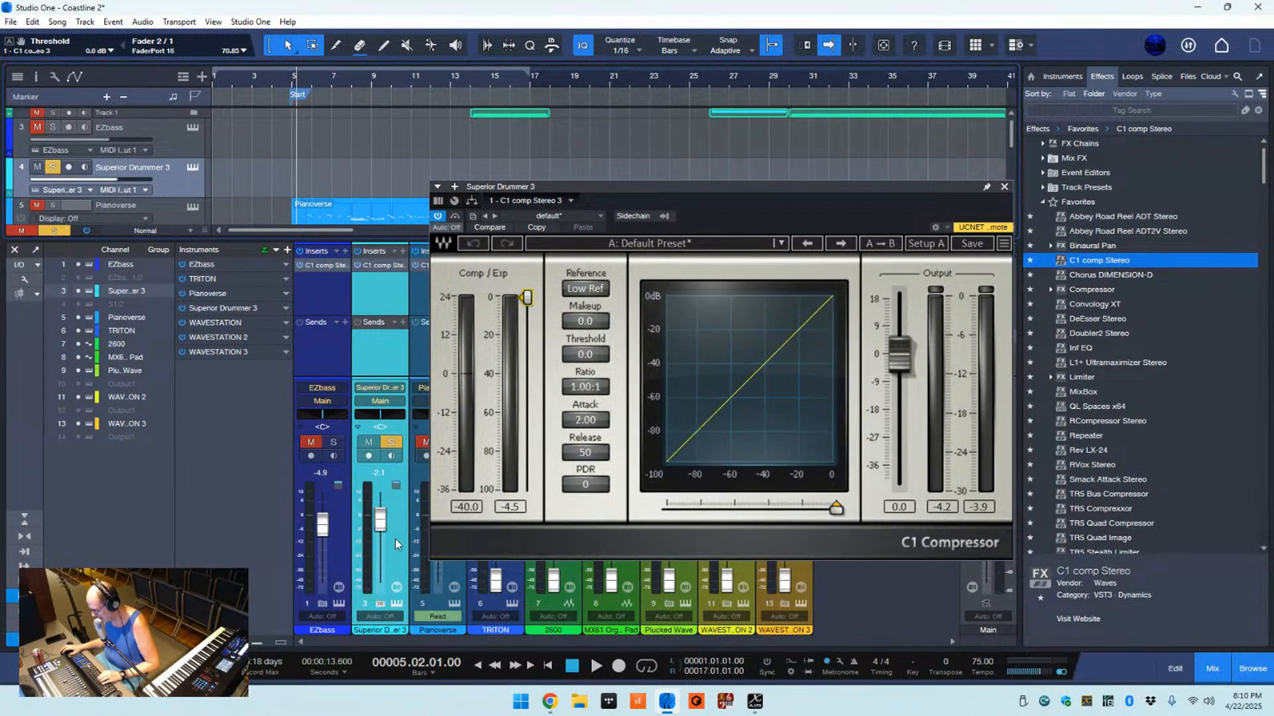
pyautogui.moveTo(383, 524); pyautogui.dragTo(381, 527)
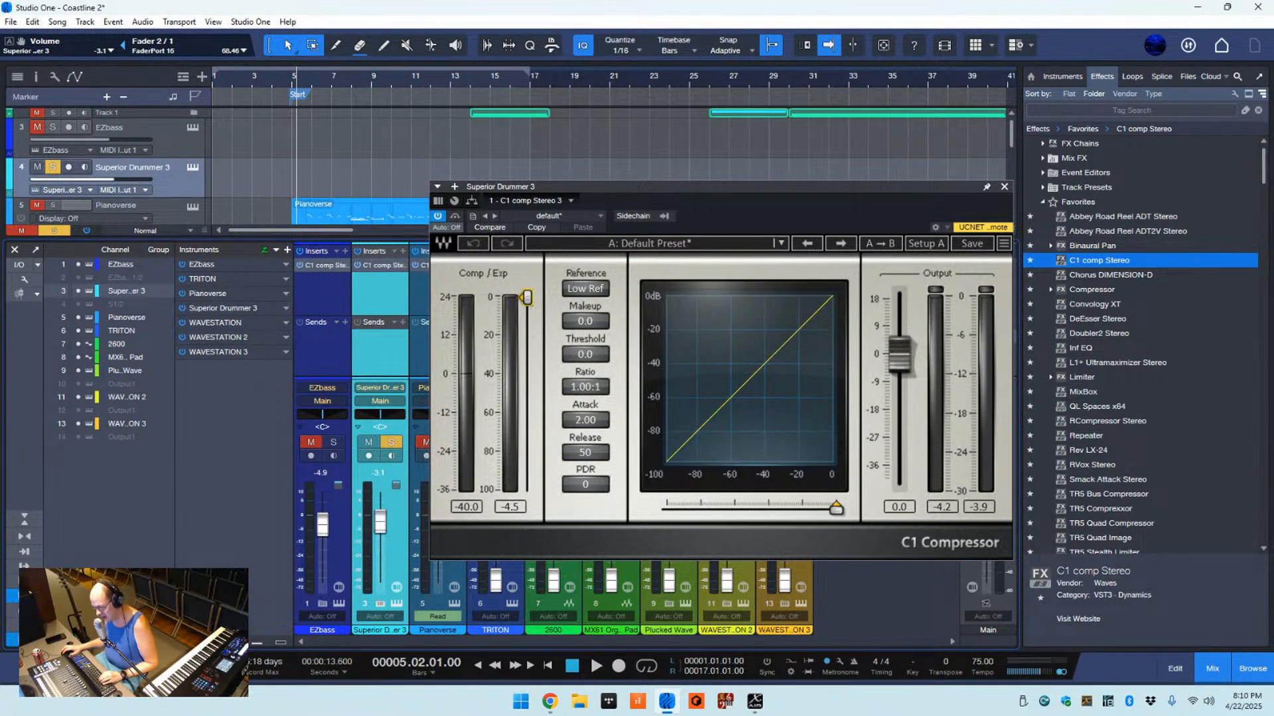
# - Check the CPU load and Dropout Protection setting in the Performance Monitor
pyautogui.click(209, 671)
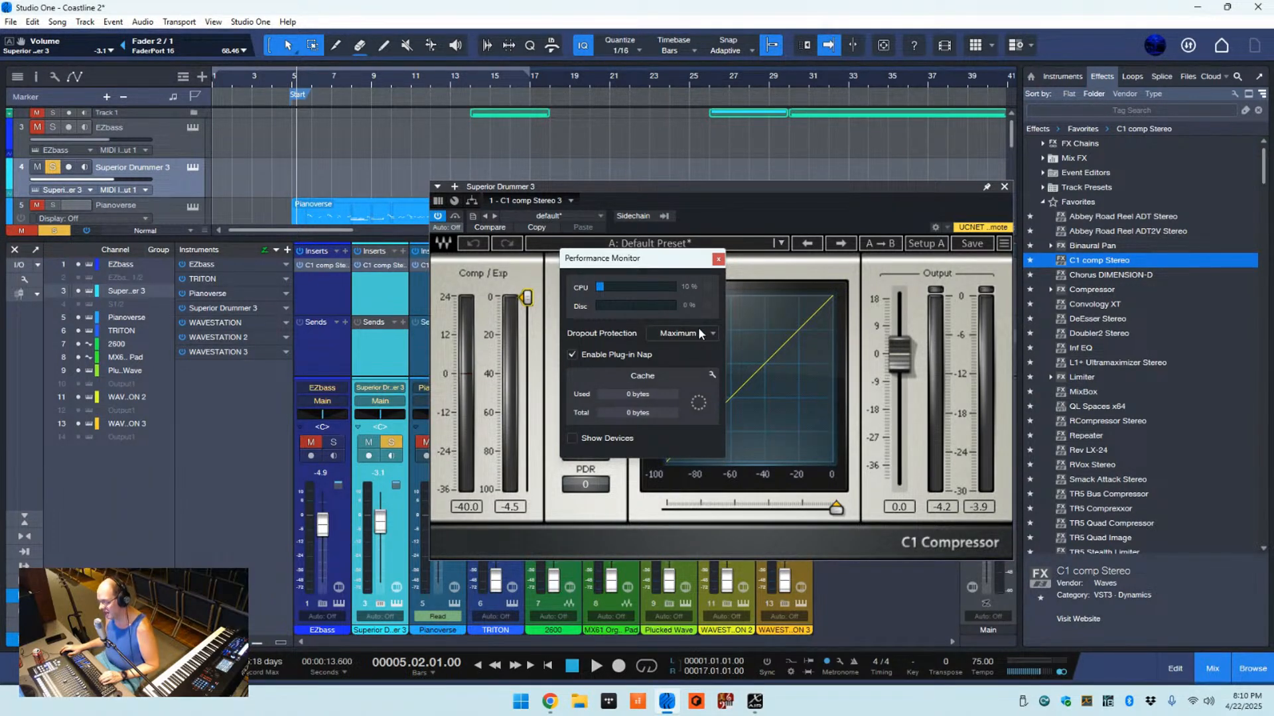
pyautogui.click(718, 258)
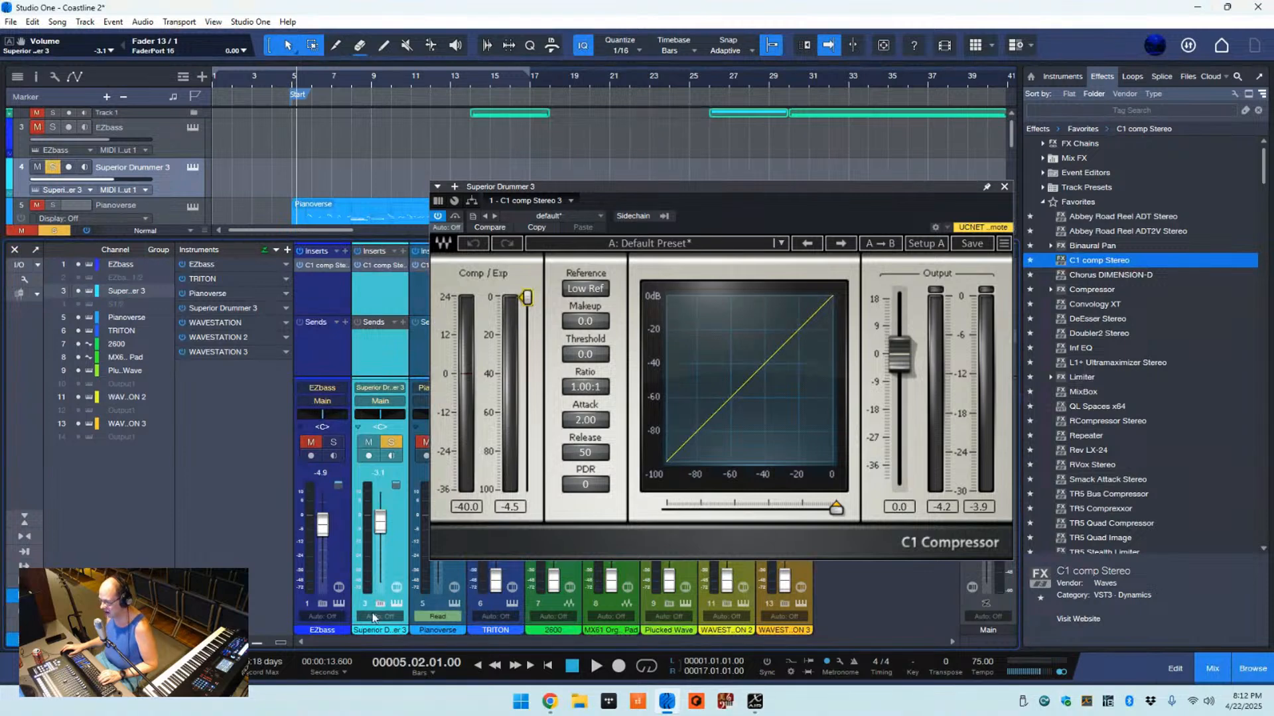
# - During playback, set the drum C1 compressor to ratio 1.50:1, threshold -19.5 and makeup 1.5, unsolo the drums and close the plug-in
pyautogui.press('space')
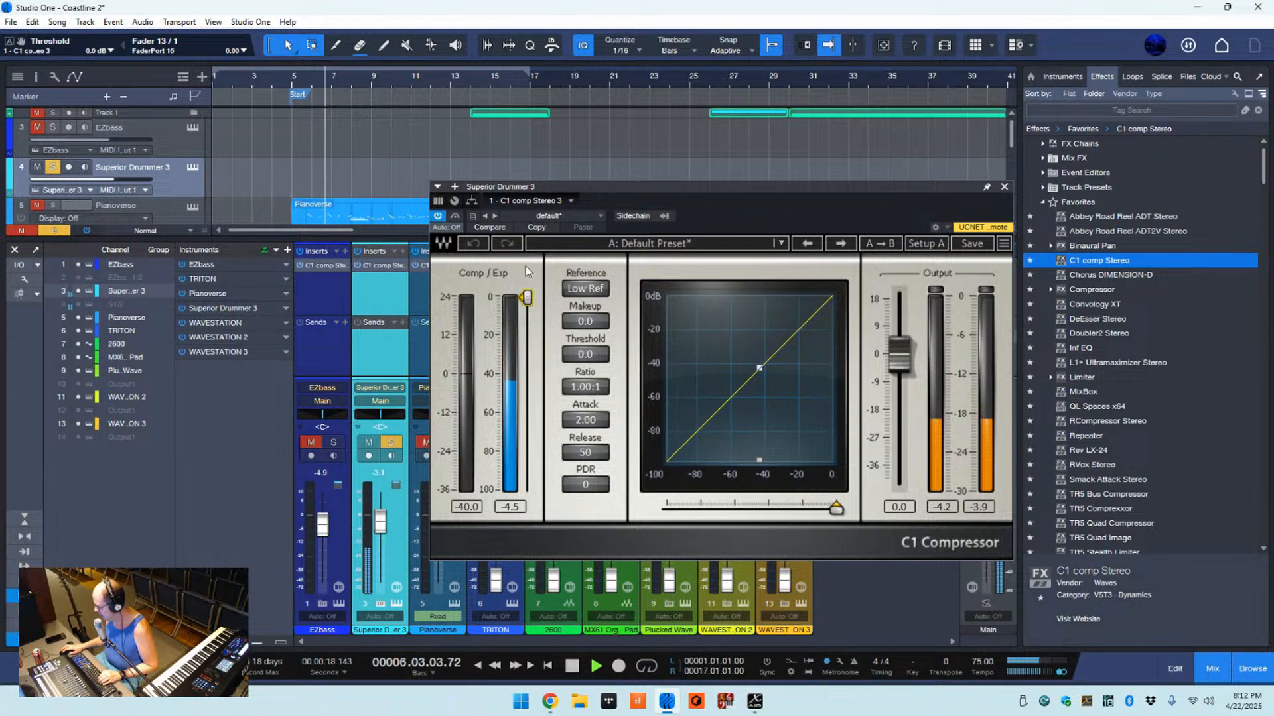
pyautogui.moveTo(570, 389); pyautogui.dragTo(572, 316)
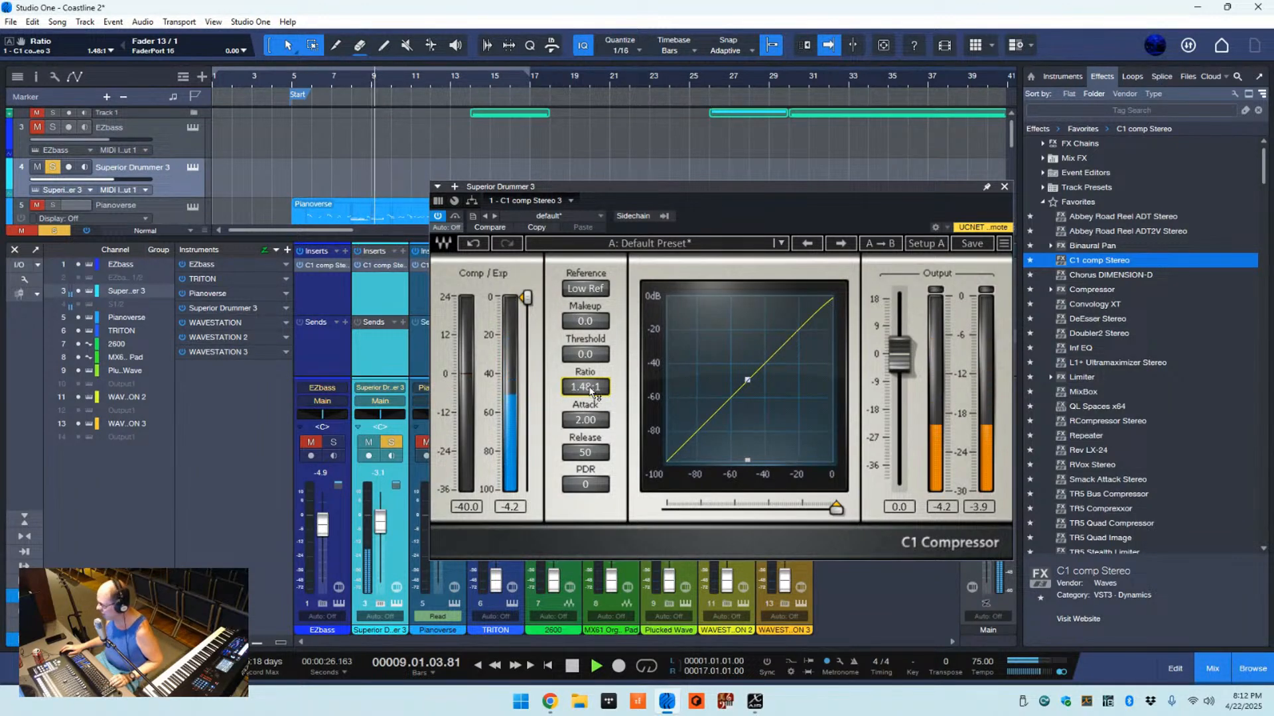
pyautogui.scroll(2, 590, 387)
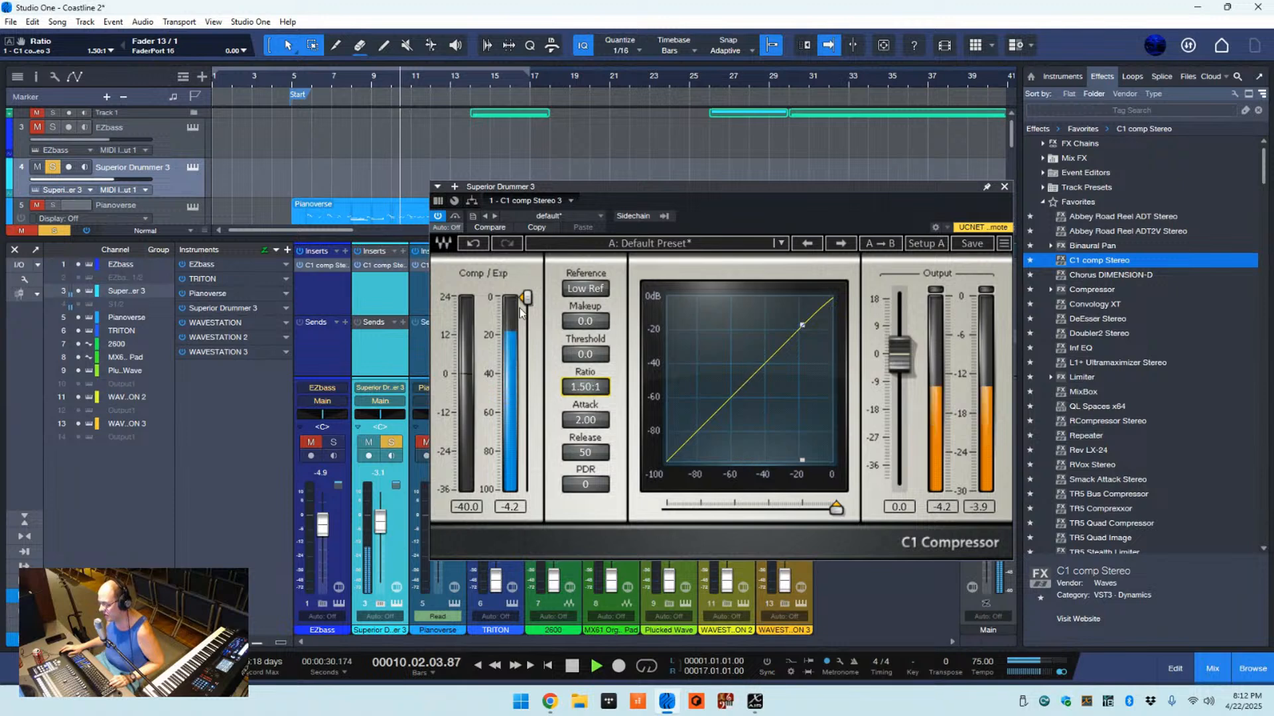
pyautogui.moveTo(528, 297); pyautogui.dragTo(524, 435)
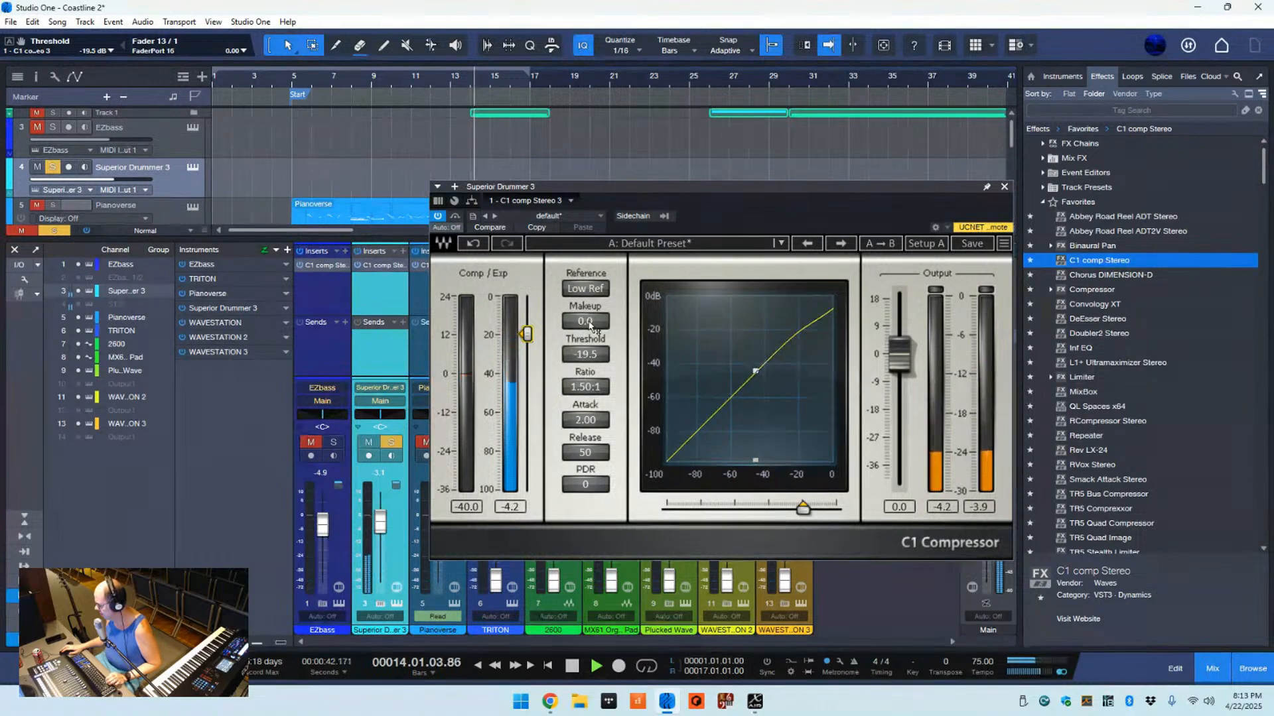
pyautogui.moveTo(587, 321); pyautogui.dragTo(587, 301)
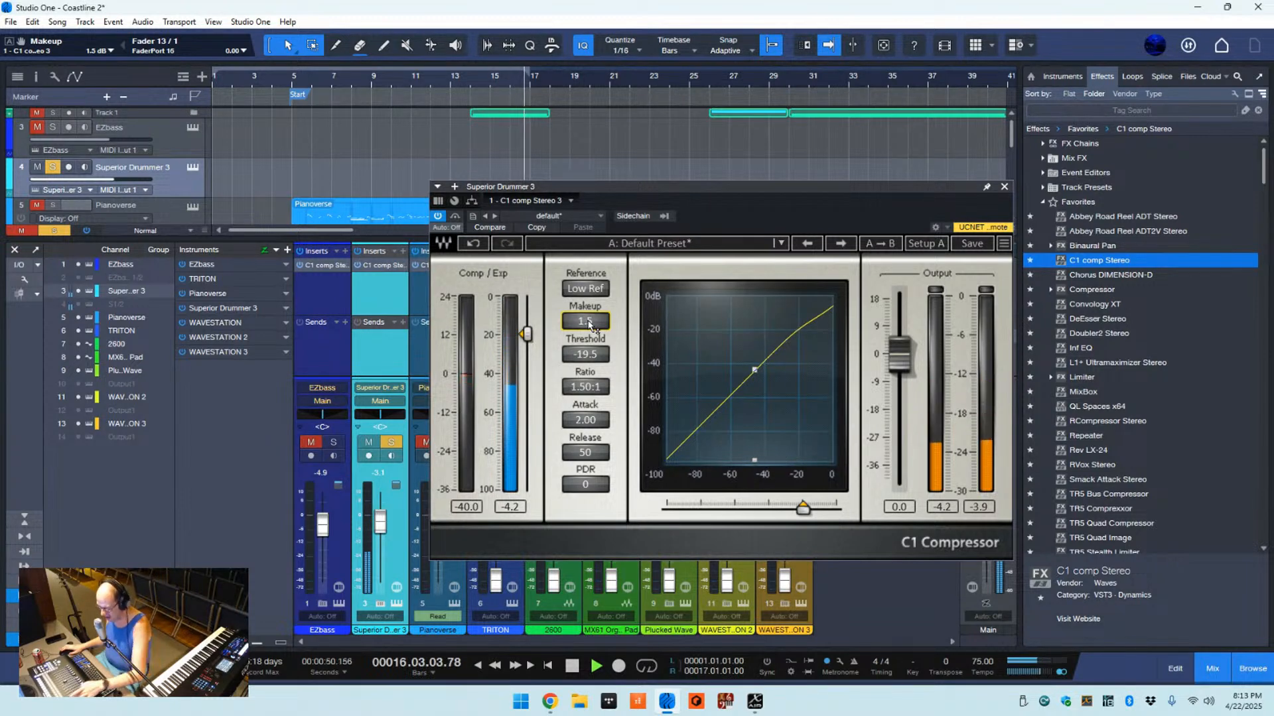
pyautogui.press('s')
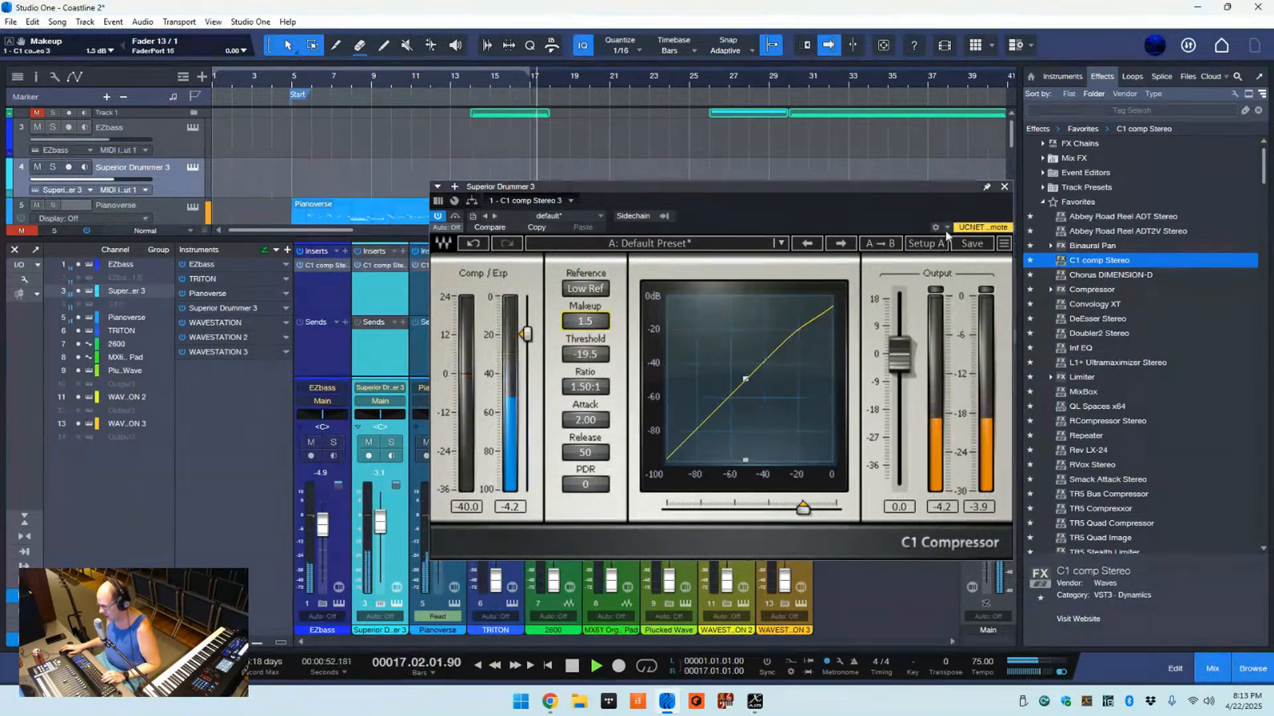
pyautogui.click(1003, 189)
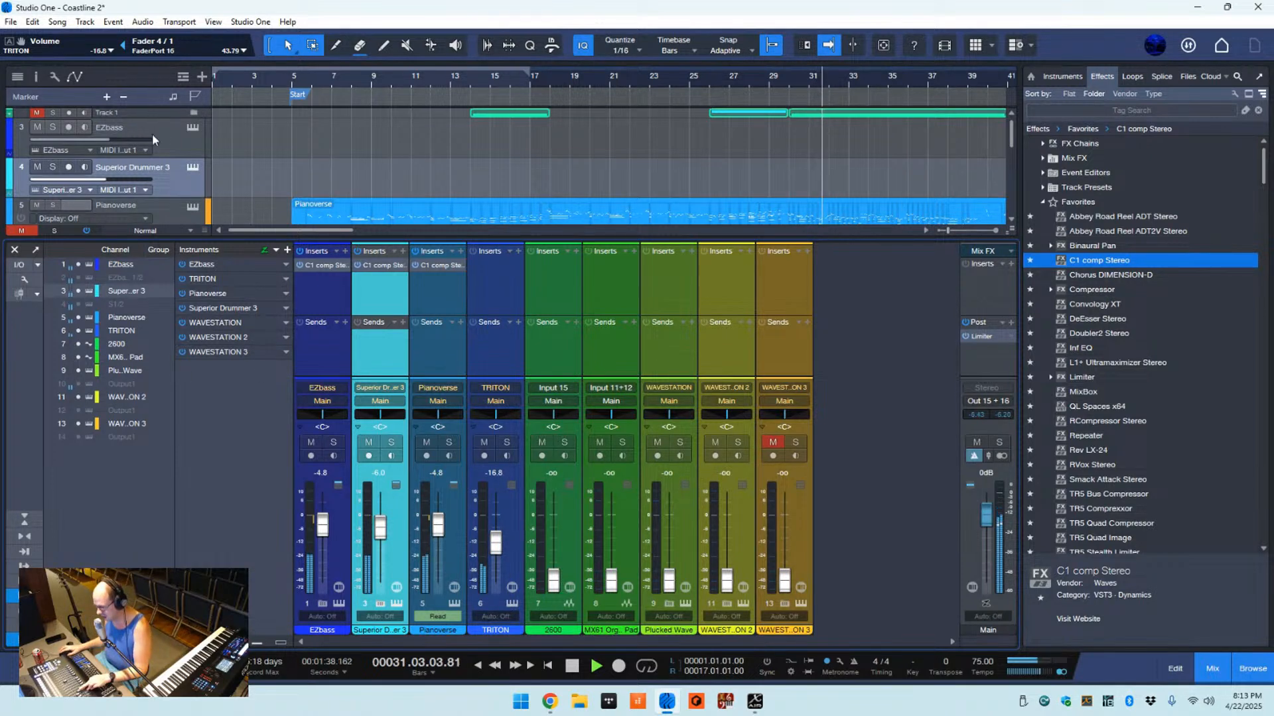
# - With the song playing, set EZbass to -4.8 dB, Superior Drummer 3 to -6.0 dB and TRITON to -14.8 dB
pyautogui.scroll(-4, 266, 147)
pyautogui.scroll(-2, 262, 150)
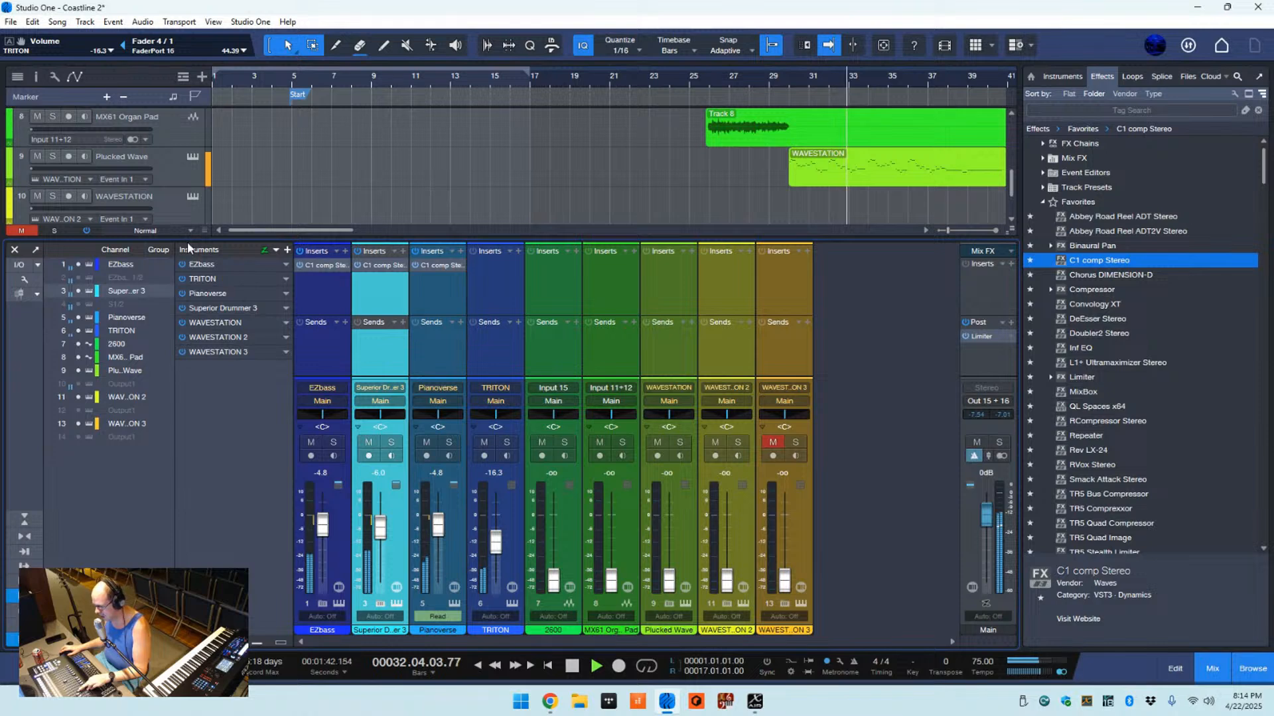
pyautogui.moveTo(266, 232); pyautogui.dragTo(184, 268)
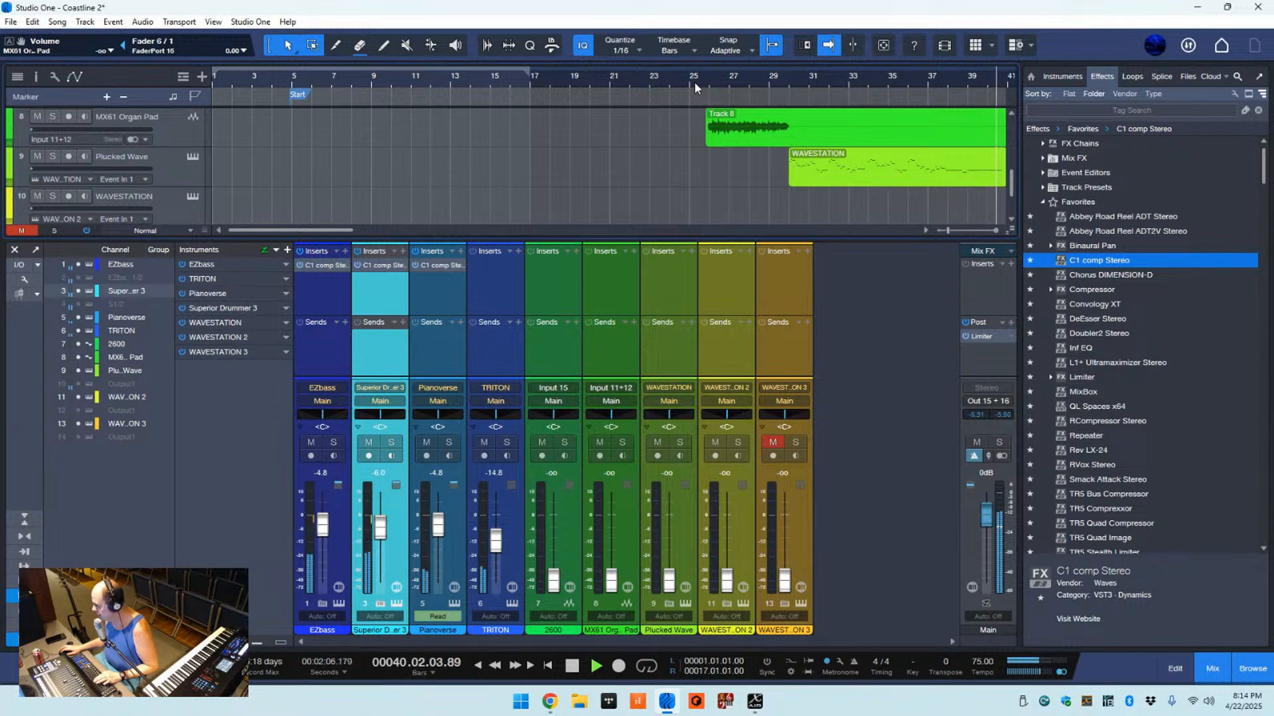
pyautogui.scroll(2, 657, 173)
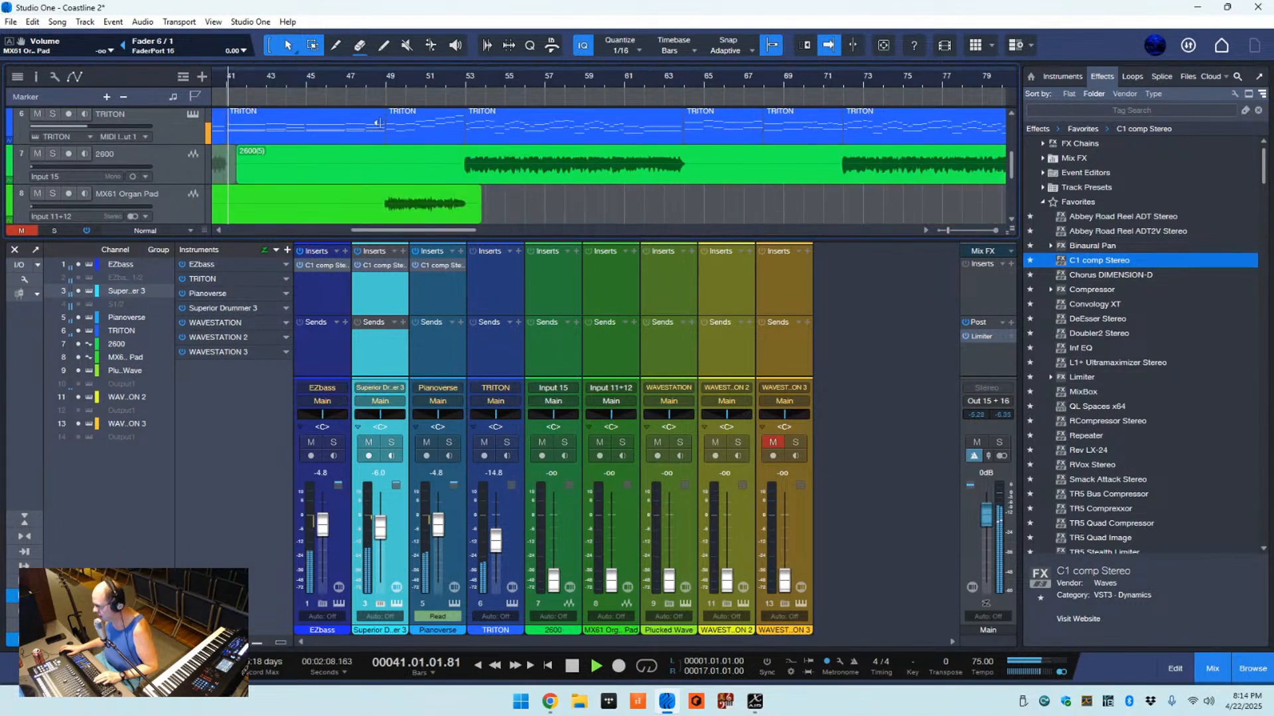
# - Restart playback from bar 11 and bring the 2600 channel up to -22.1 dB
pyautogui.press('space')
pyautogui.moveTo(401, 232); pyautogui.dragTo(276, 236)
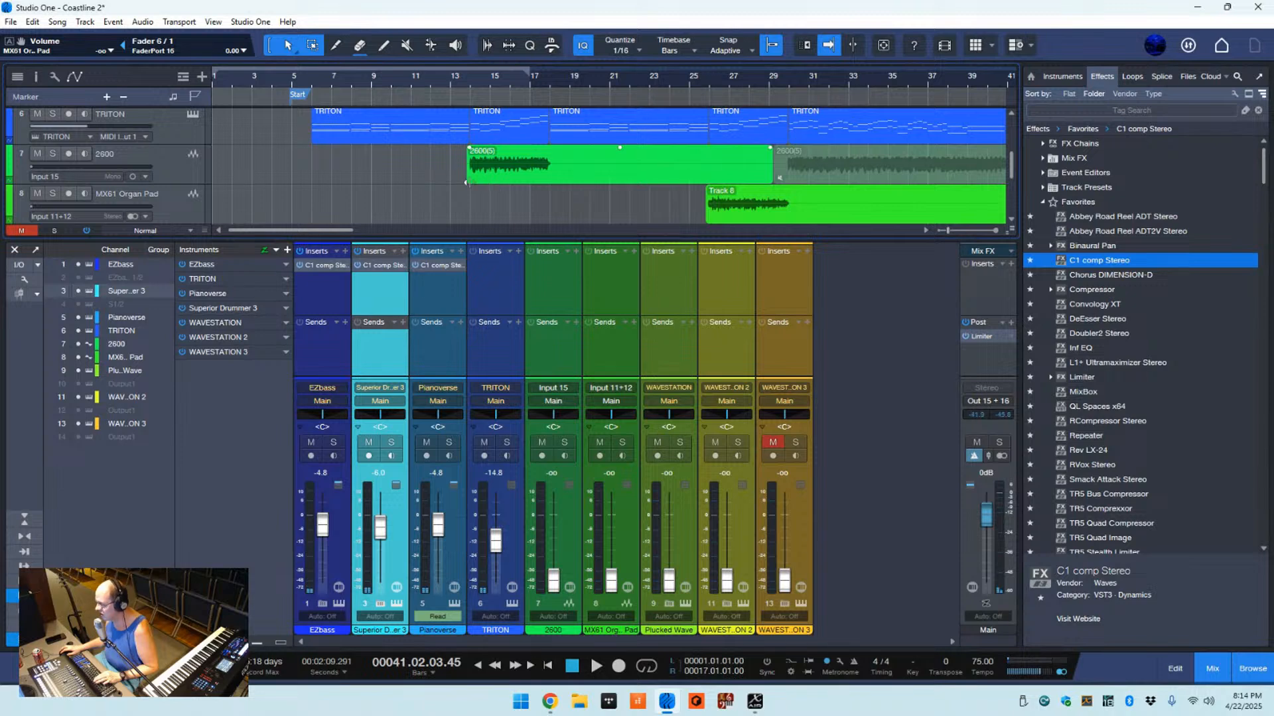
pyautogui.click(425, 79)
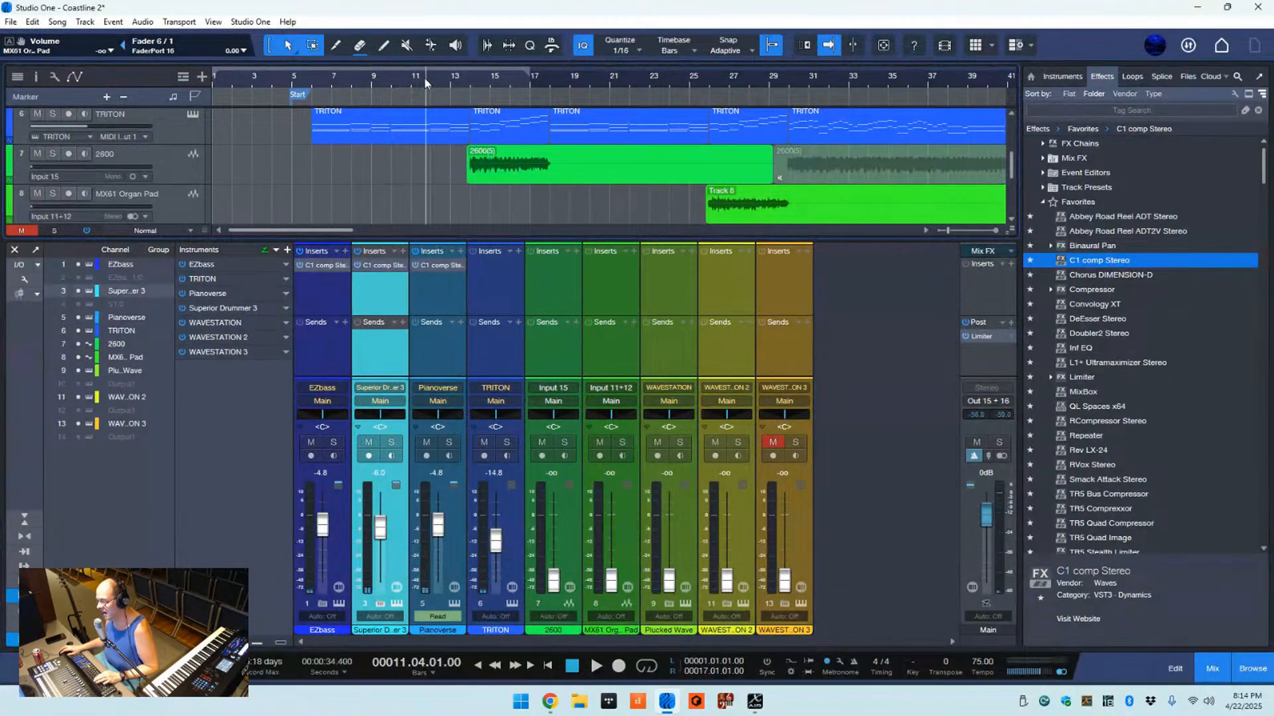
pyautogui.press('space')
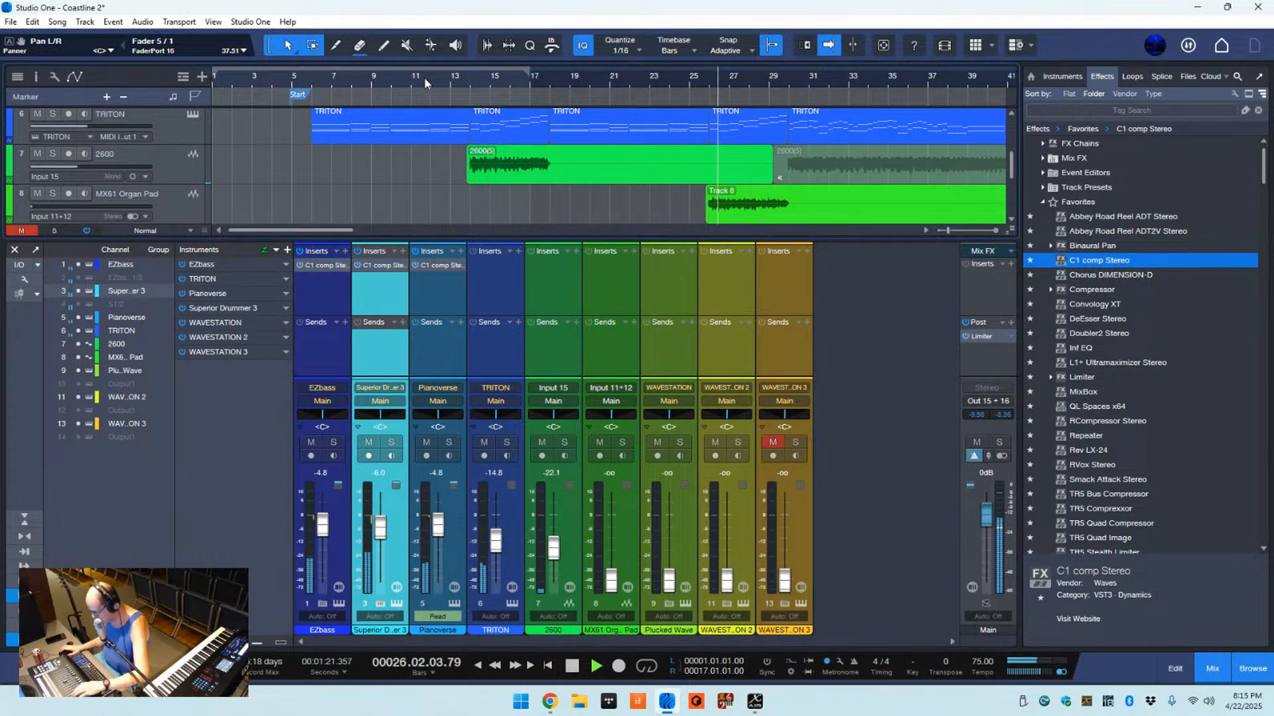
# - Replay from bar 13, panning 2600 to R28 and adding MX61 Organ Pad at -21.0 dB, panned L28, and Plucked Wave at -15.2 dB
pyautogui.click(459, 77)
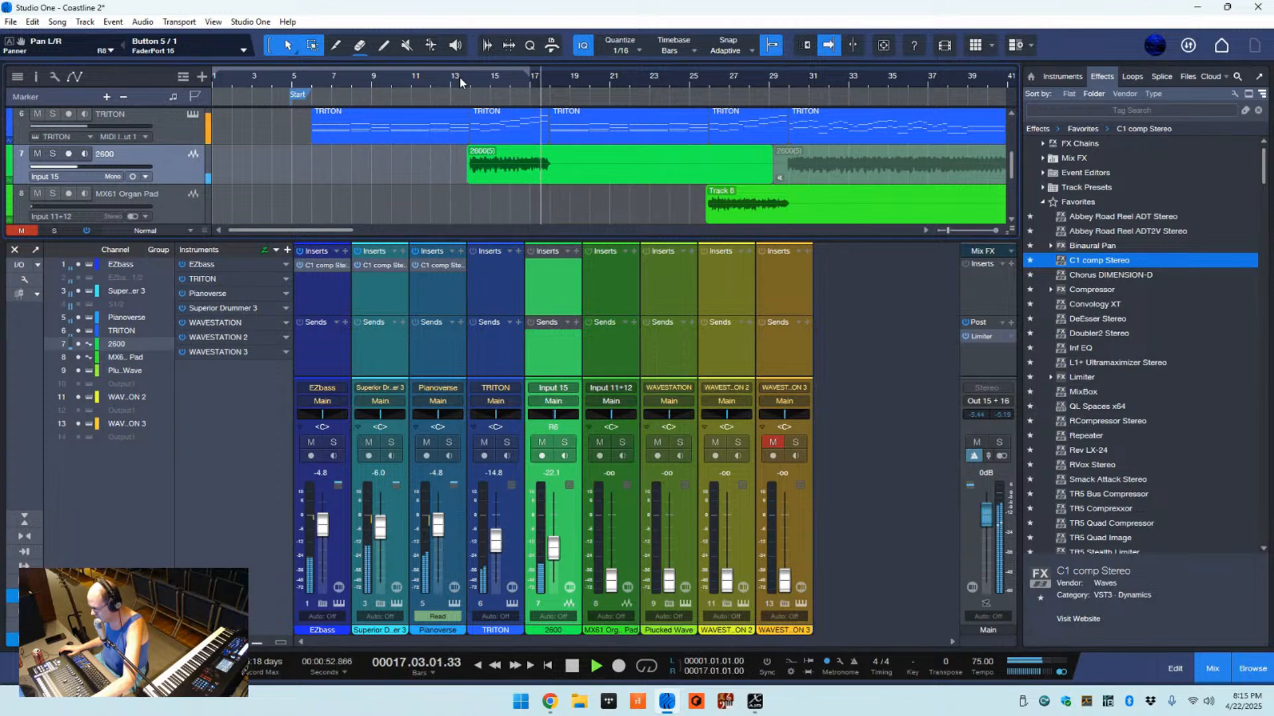
pyautogui.click(459, 77)
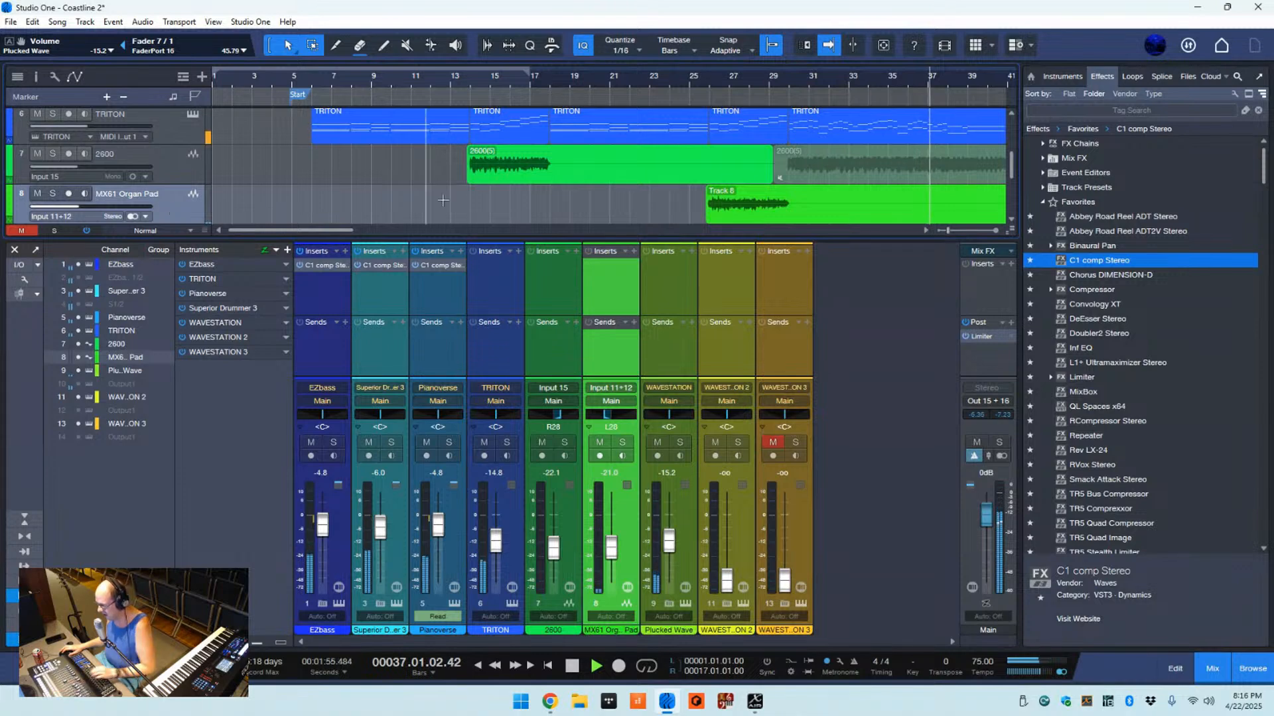
# - Replay from bar 29 with Plucked Wave soloed and unsoloed, set MX61 Organ Pad to -20.7 dB, and return to bar 29
pyautogui.scroll(-2, 863, 146)
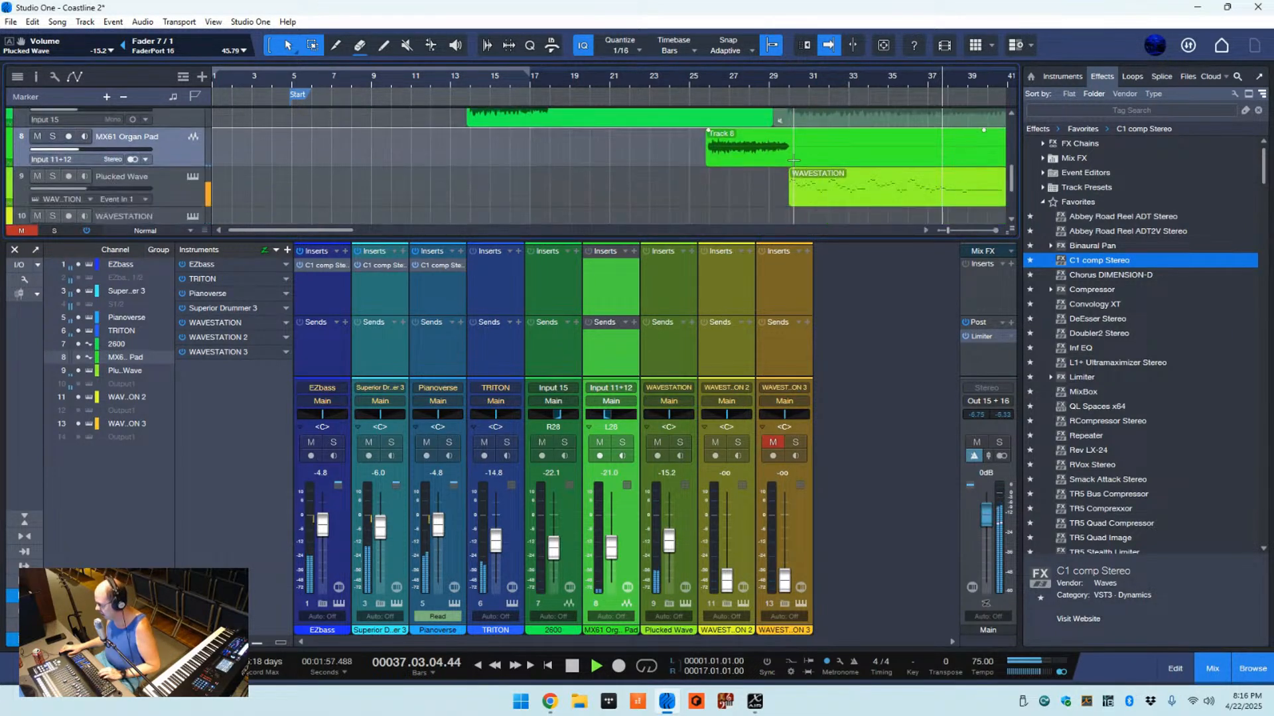
pyautogui.press('space')
pyautogui.click(785, 77)
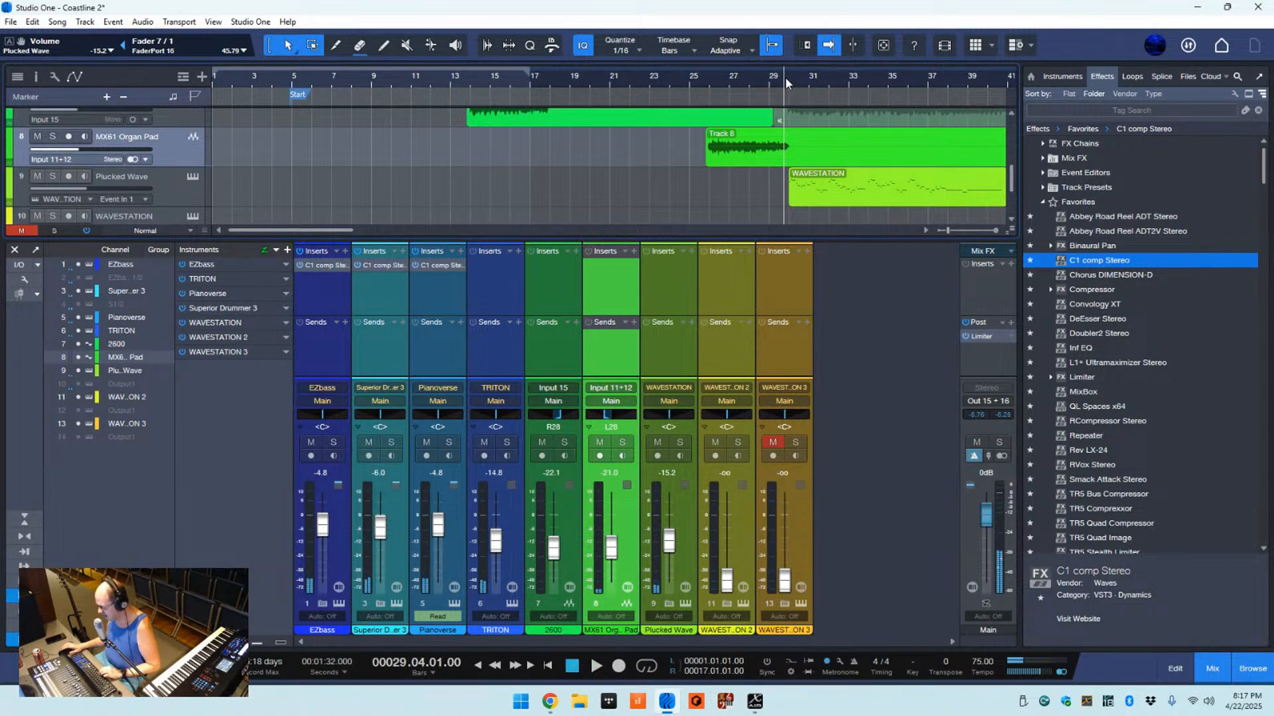
pyautogui.press('space')
pyautogui.press('s')
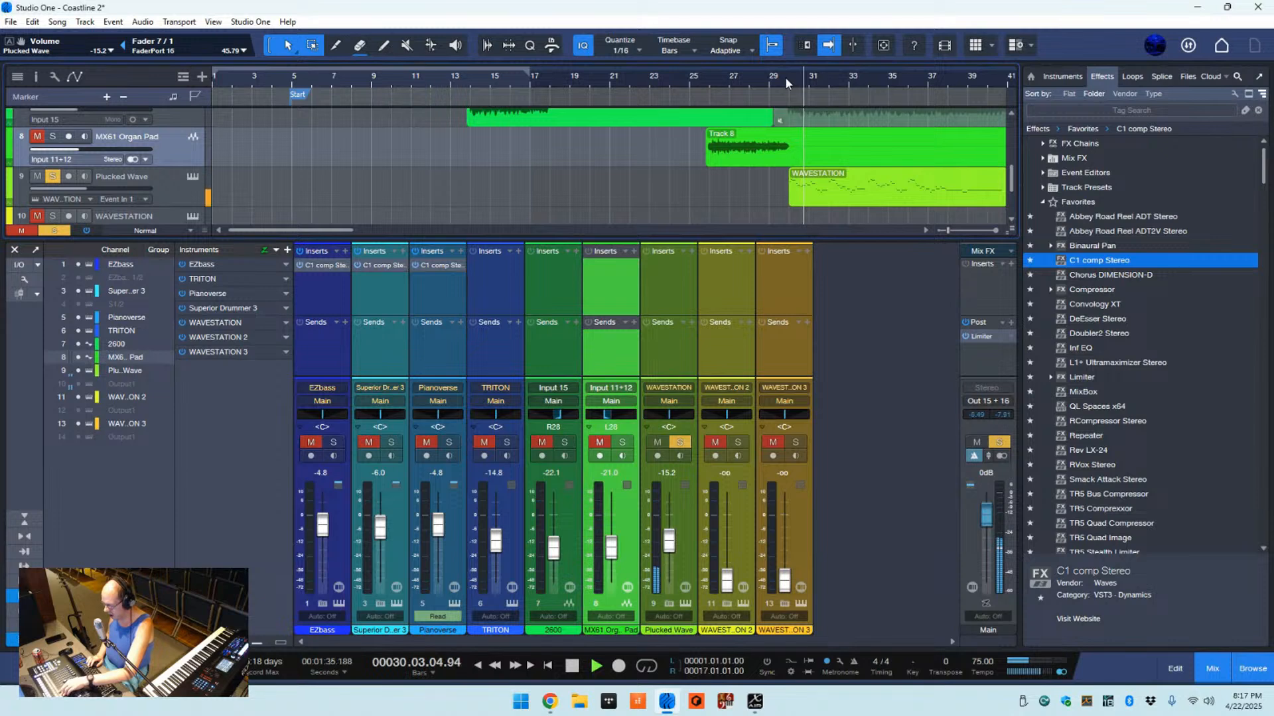
pyautogui.press('s')
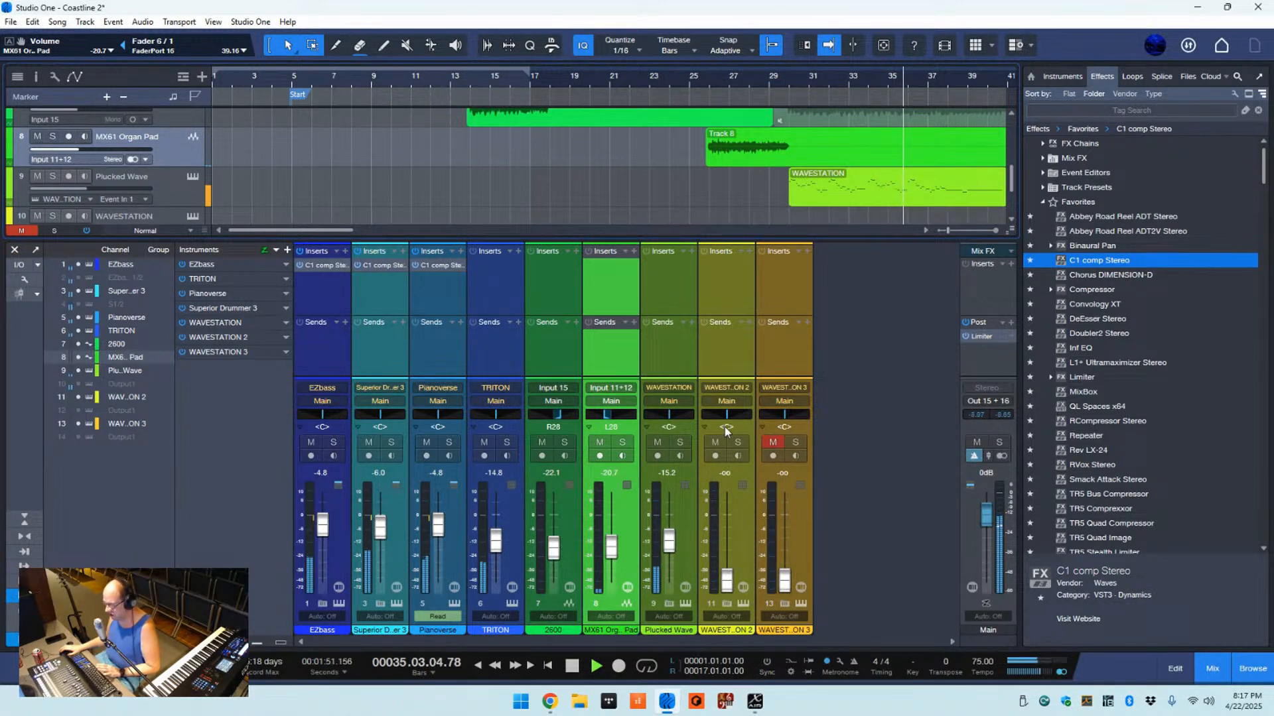
pyautogui.click(782, 78)
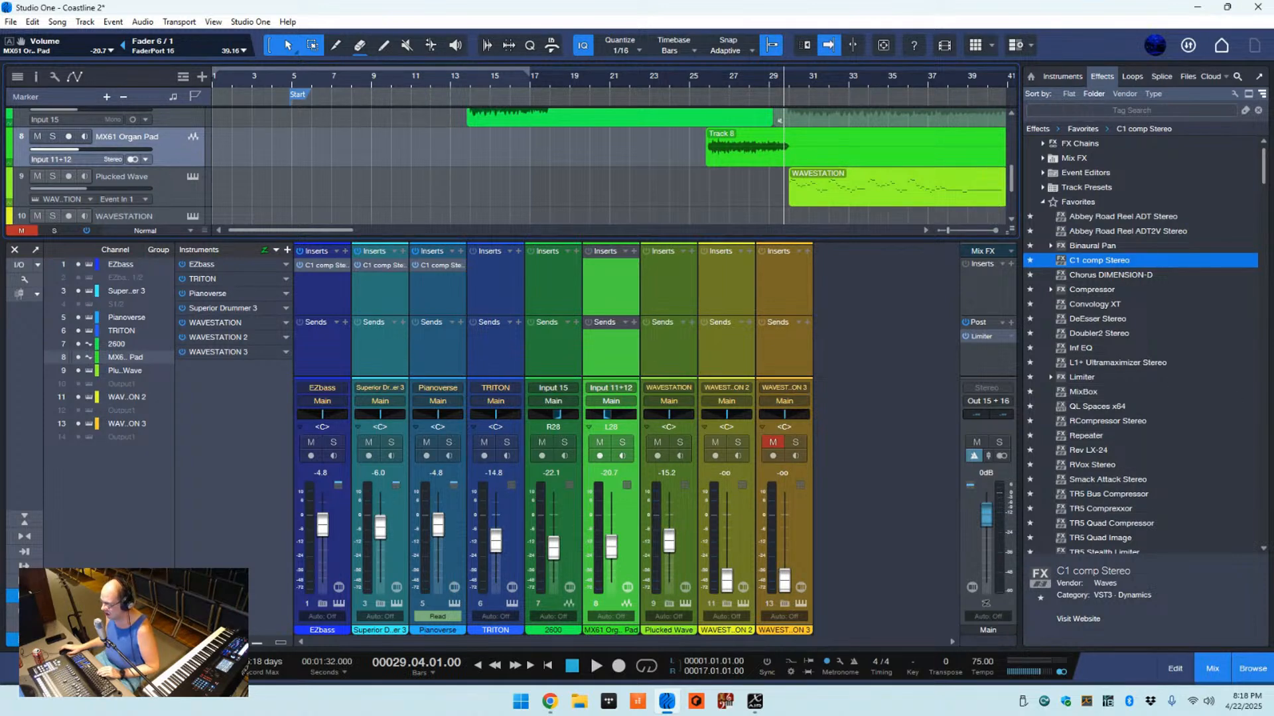
# - Insert Inf EQ on the Plucked Wave channel, shrink its window and move it clear of the mixer inserts
pyautogui.moveTo(1071, 355); pyautogui.dragTo(661, 275)
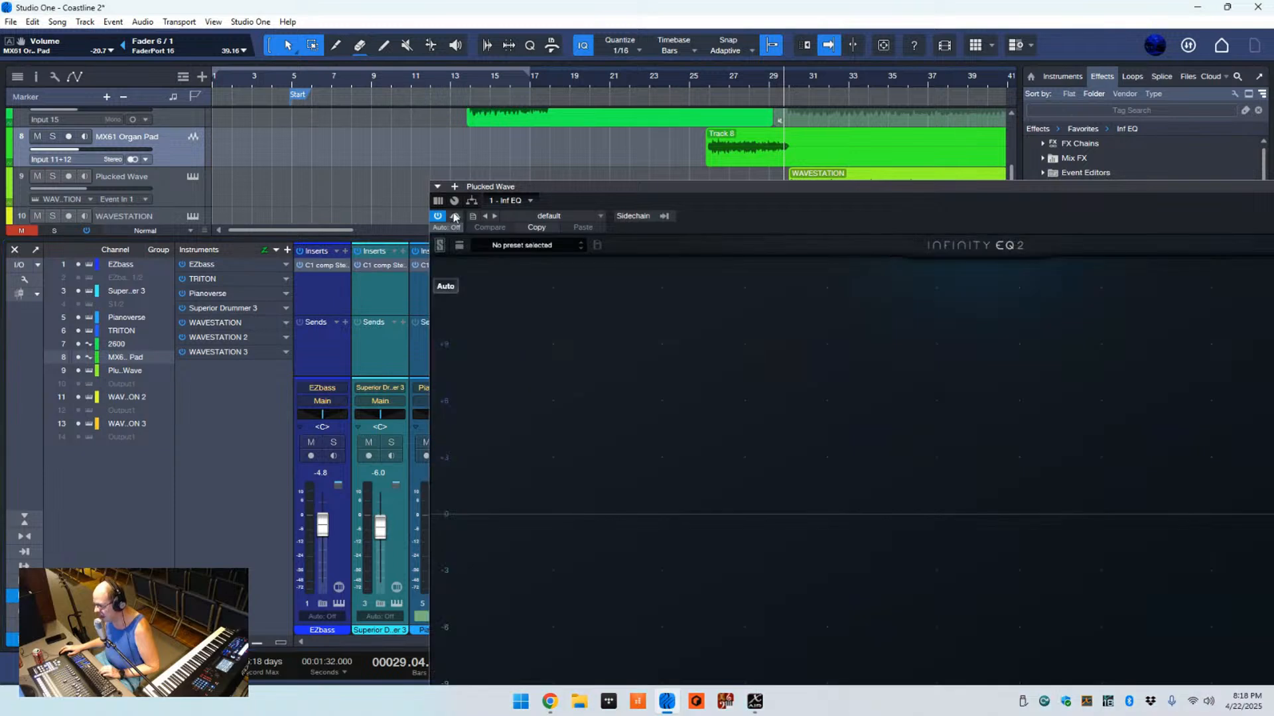
pyautogui.moveTo(579, 185); pyautogui.dragTo(221, 17)
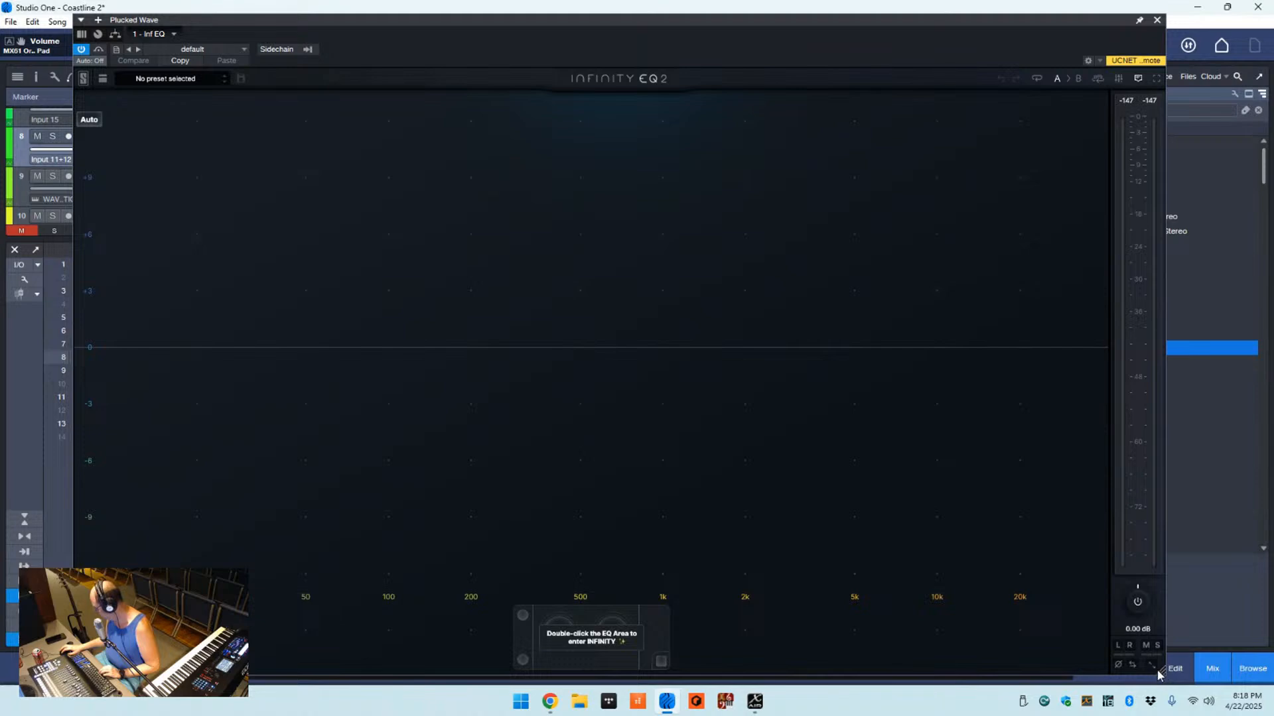
pyautogui.moveTo(1156, 670); pyautogui.dragTo(956, 569)
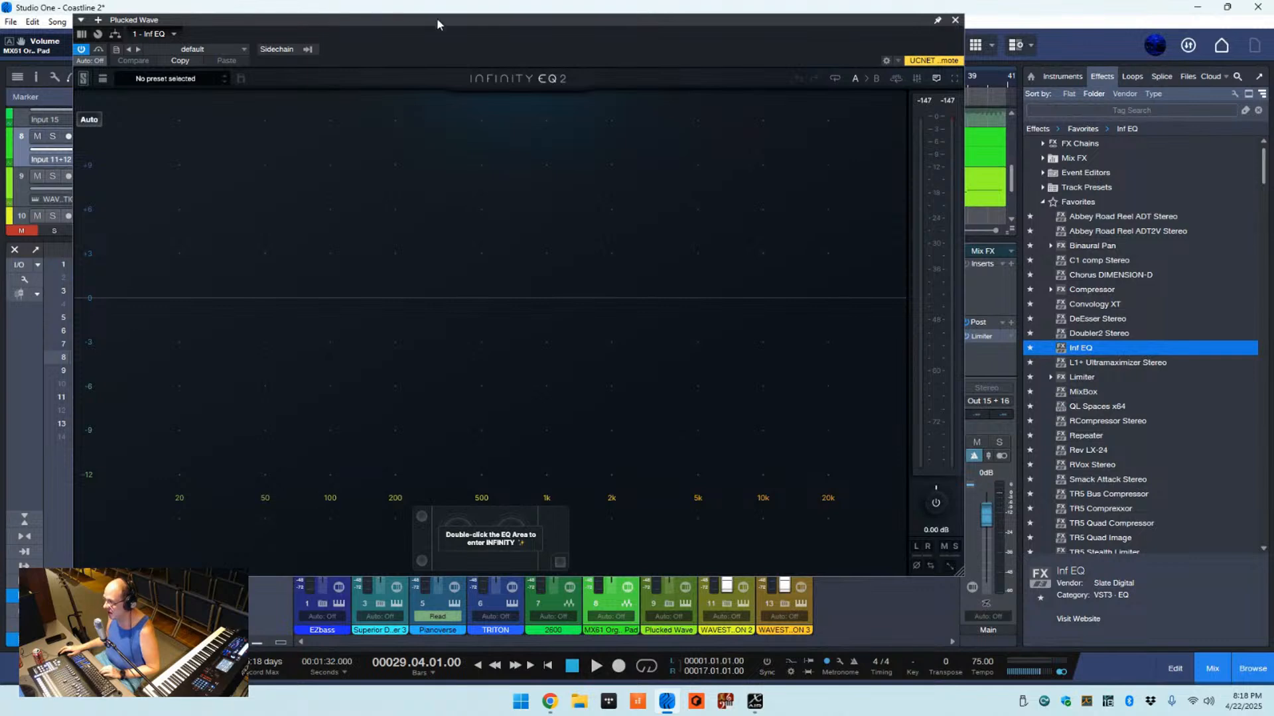
pyautogui.moveTo(437, 23); pyautogui.dragTo(575, 459)
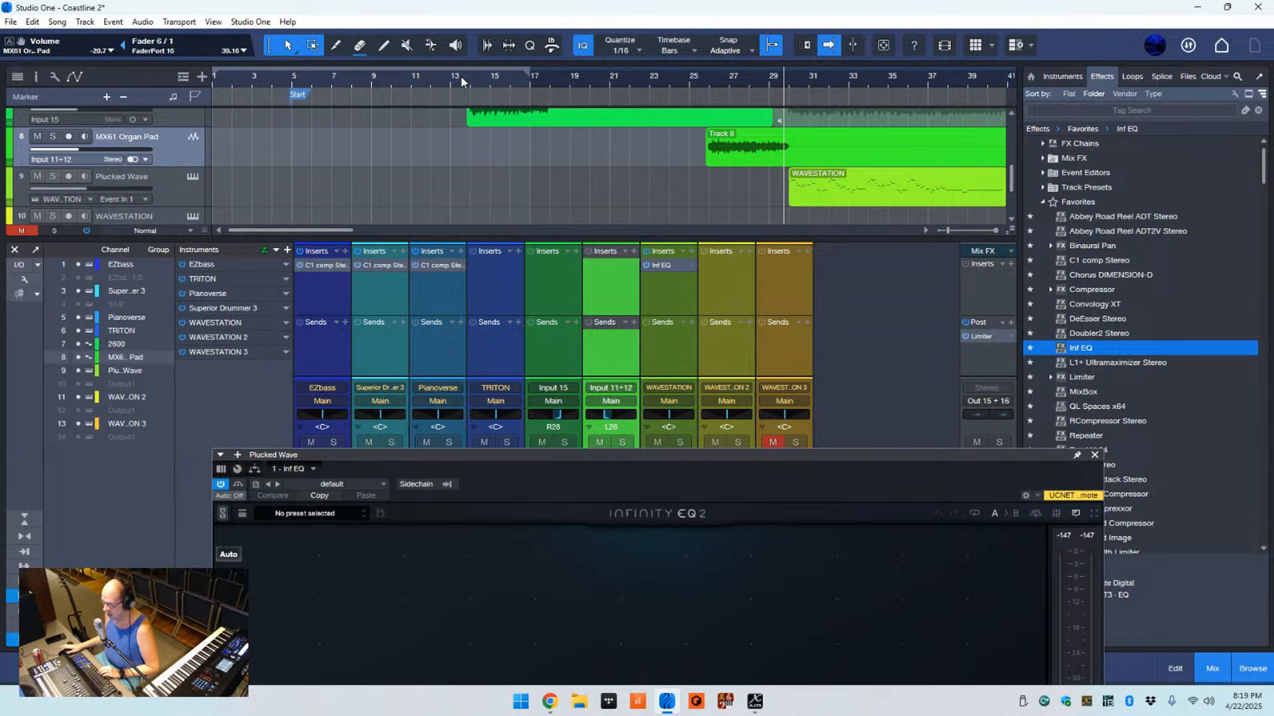
pyautogui.moveTo(655, 457); pyautogui.dragTo(622, 103)
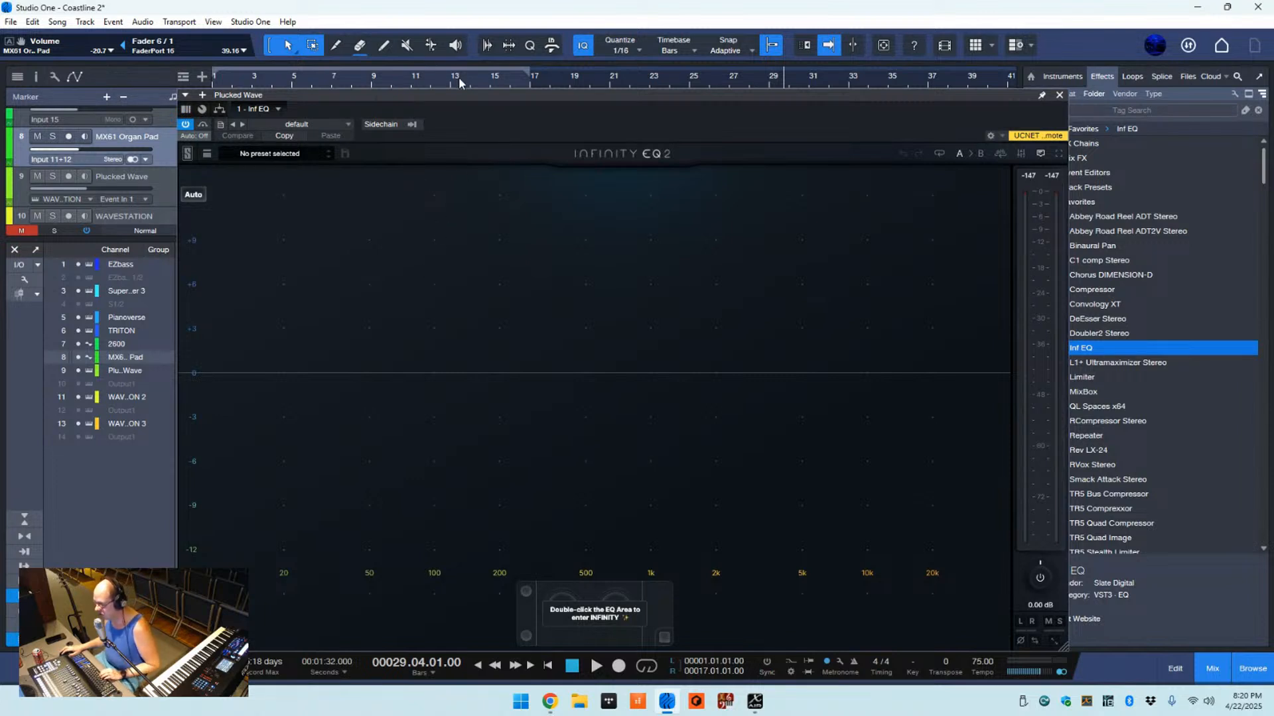
pyautogui.moveTo(459, 100); pyautogui.dragTo(512, 412)
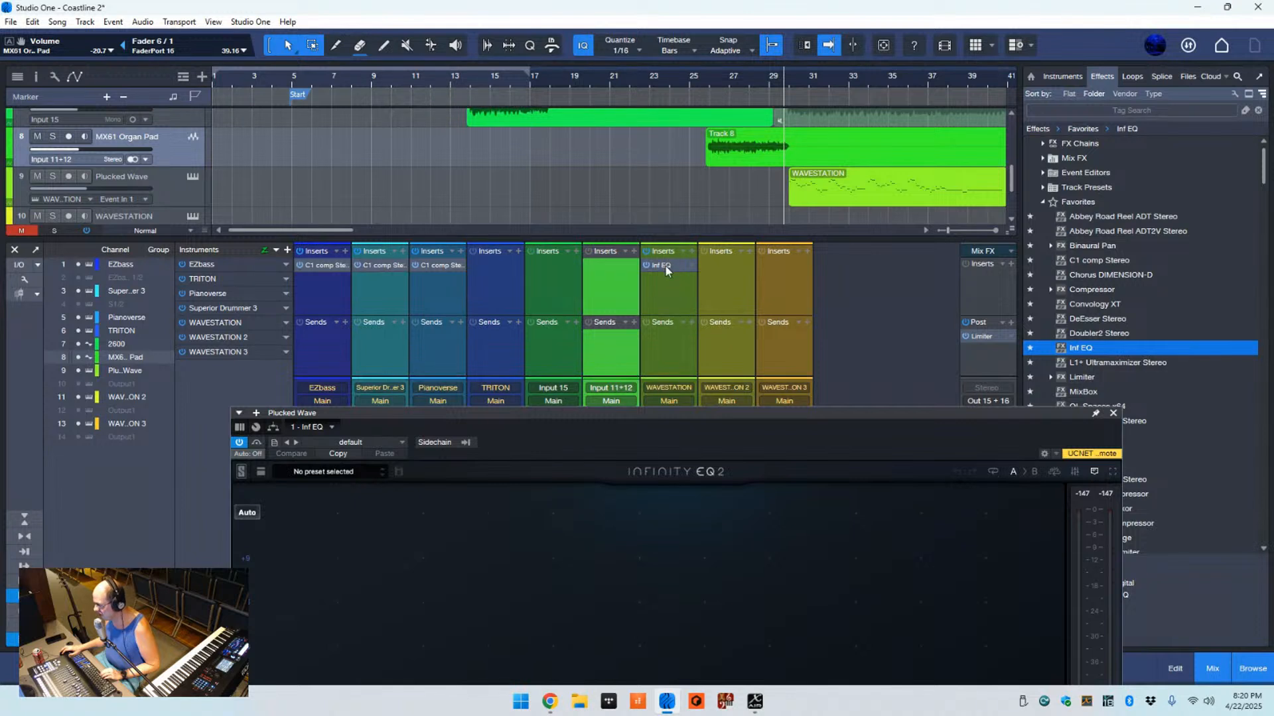
# - Copy Inf EQ from Plucked Wave to Pianoverse after its C1 compressor, and play the soloed piano from bar 5 with the EQ in view
pyautogui.moveTo(665, 265); pyautogui.dragTo(424, 284)
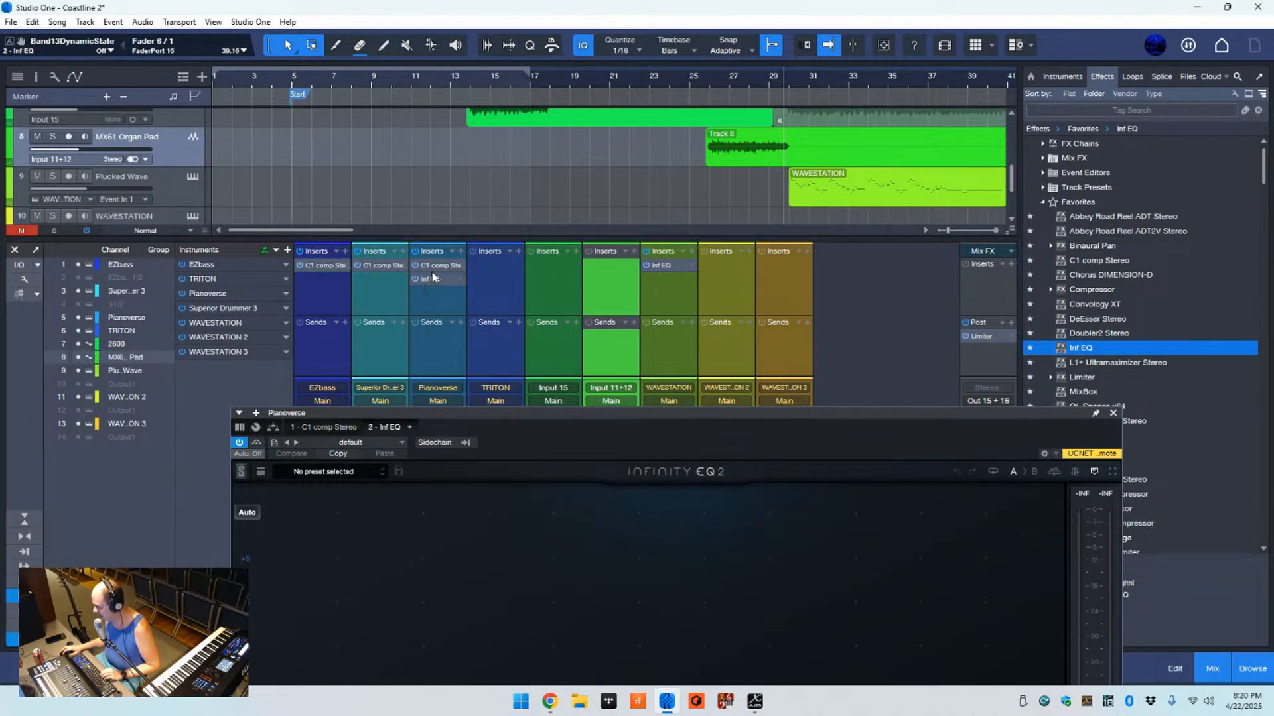
pyautogui.moveTo(436, 415); pyautogui.dragTo(423, 295)
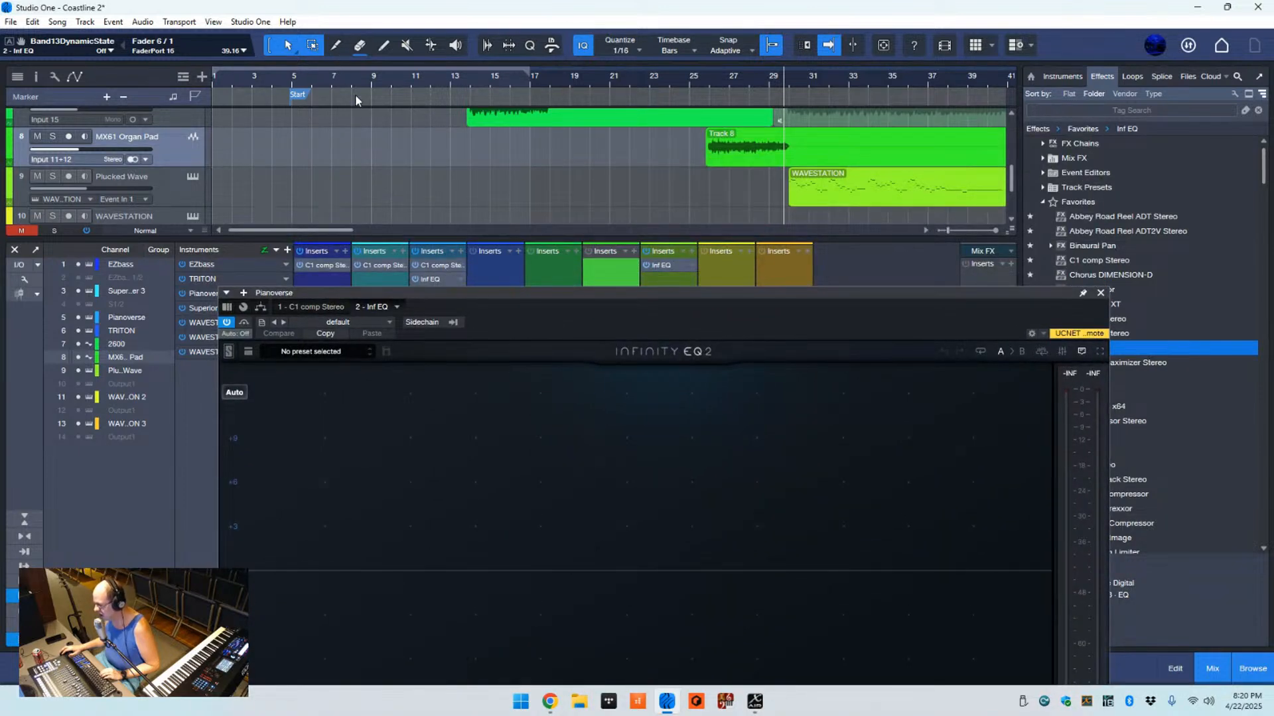
pyautogui.click(288, 85)
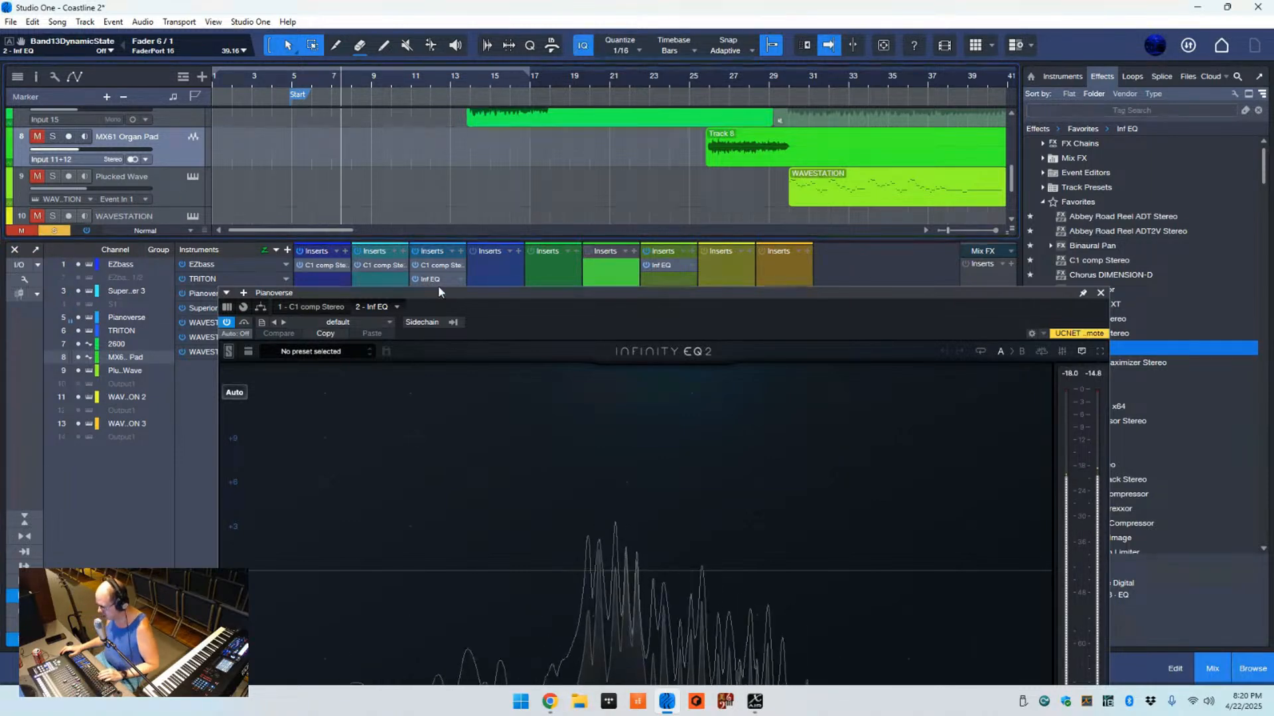
pyautogui.moveTo(435, 295); pyautogui.dragTo(407, 54)
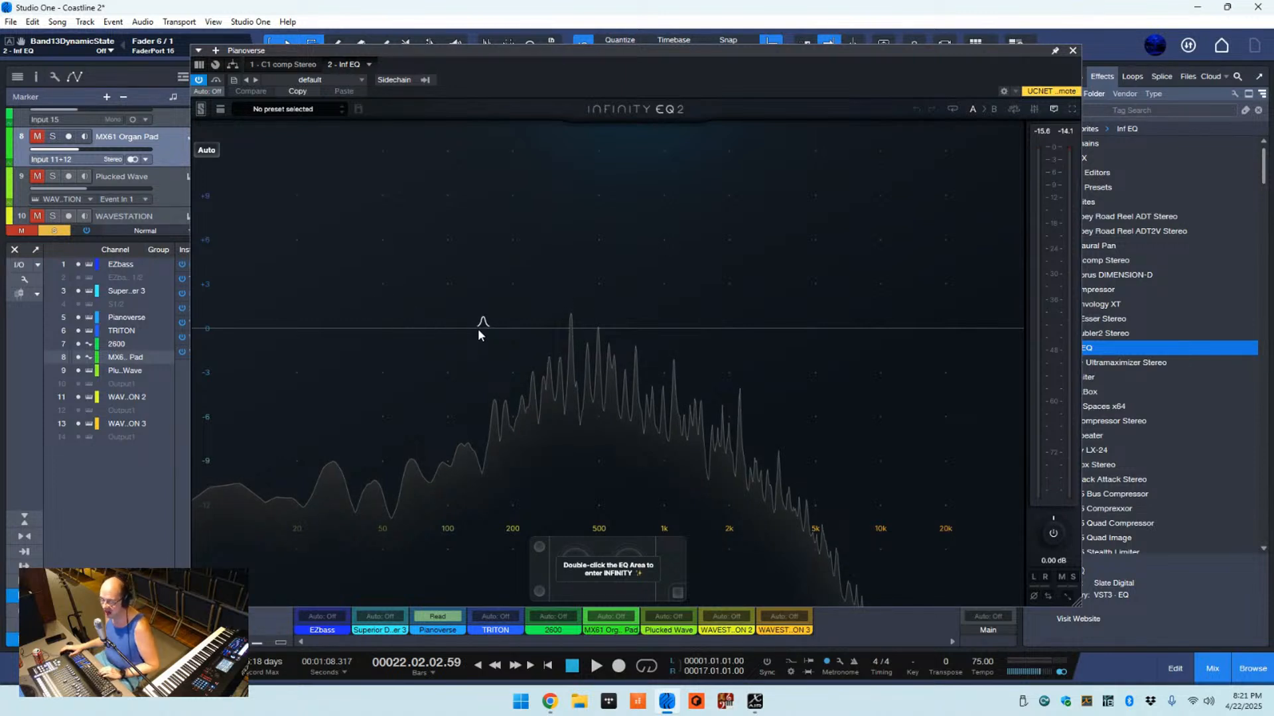
# - Add a bell band to the Pianoverse Inf EQ during playback and place it at 481 Hz with 0.00 dB gain
pyautogui.press('space')
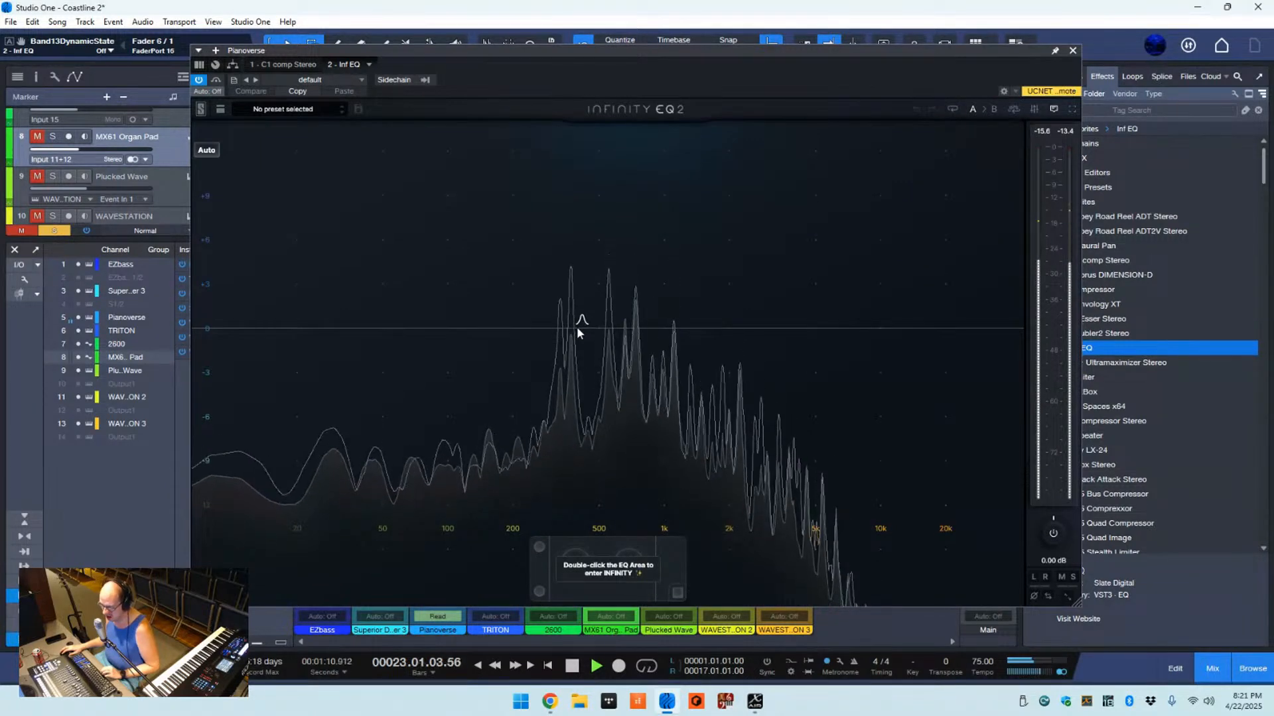
pyautogui.click(576, 328)
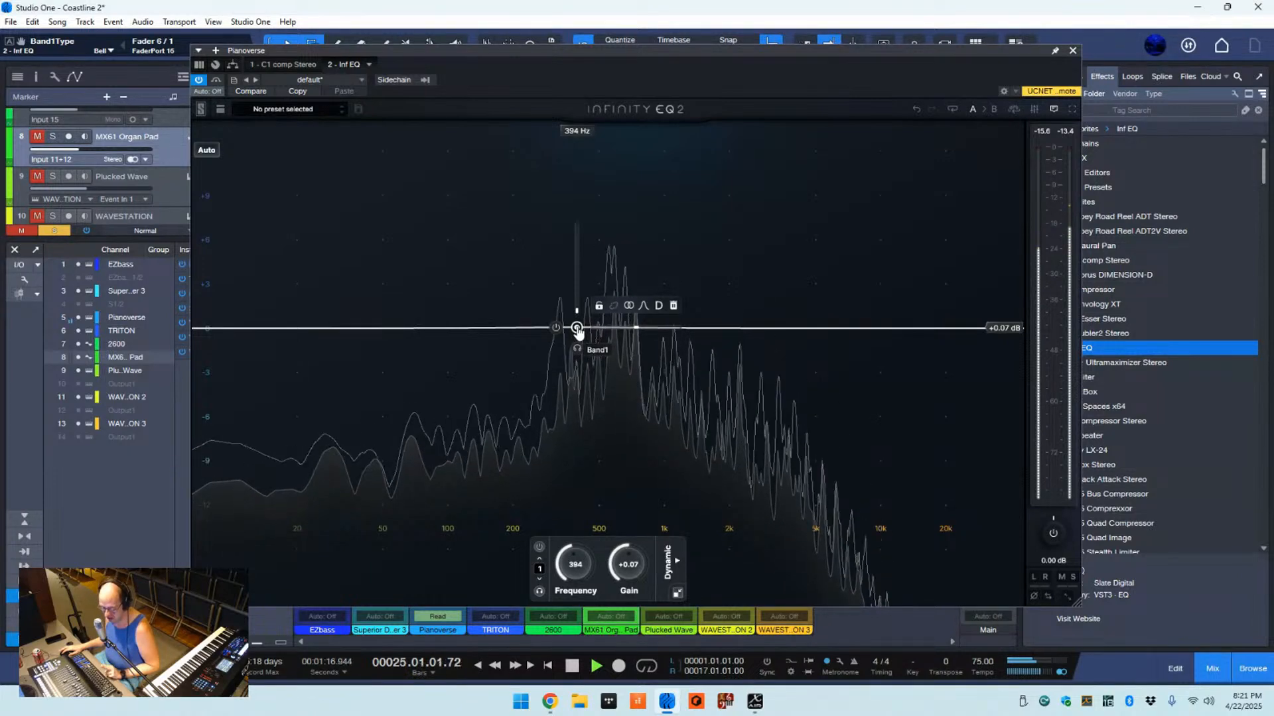
pyautogui.moveTo(577, 329)
pyautogui.mouseDown()
pyautogui.moveTo(574, 421)
pyautogui.moveTo(622, 437)
pyautogui.moveTo(614, 214)
pyautogui.moveTo(622, 329)
pyautogui.moveTo(596, 250)
pyautogui.moveTo(432, 227)
pyautogui.moveTo(404, 191)
pyautogui.moveTo(857, 201)
pyautogui.moveTo(601, 315)
pyautogui.moveTo(596, 333)
pyautogui.mouseUp()
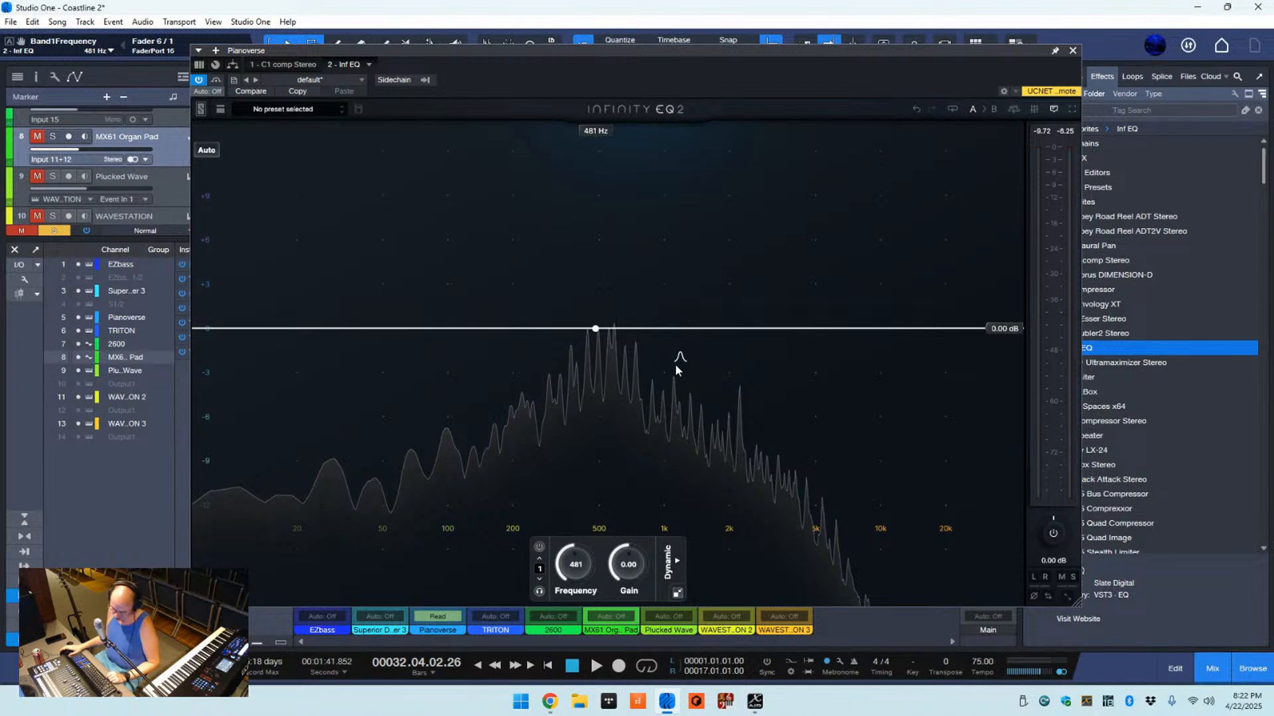
# - Sweep the Pianoverse EQ bell band through the mids and lows during playback, settle it at 177 Hz with -1.62 dB gain, and stop
pyautogui.moveTo(603, 317)
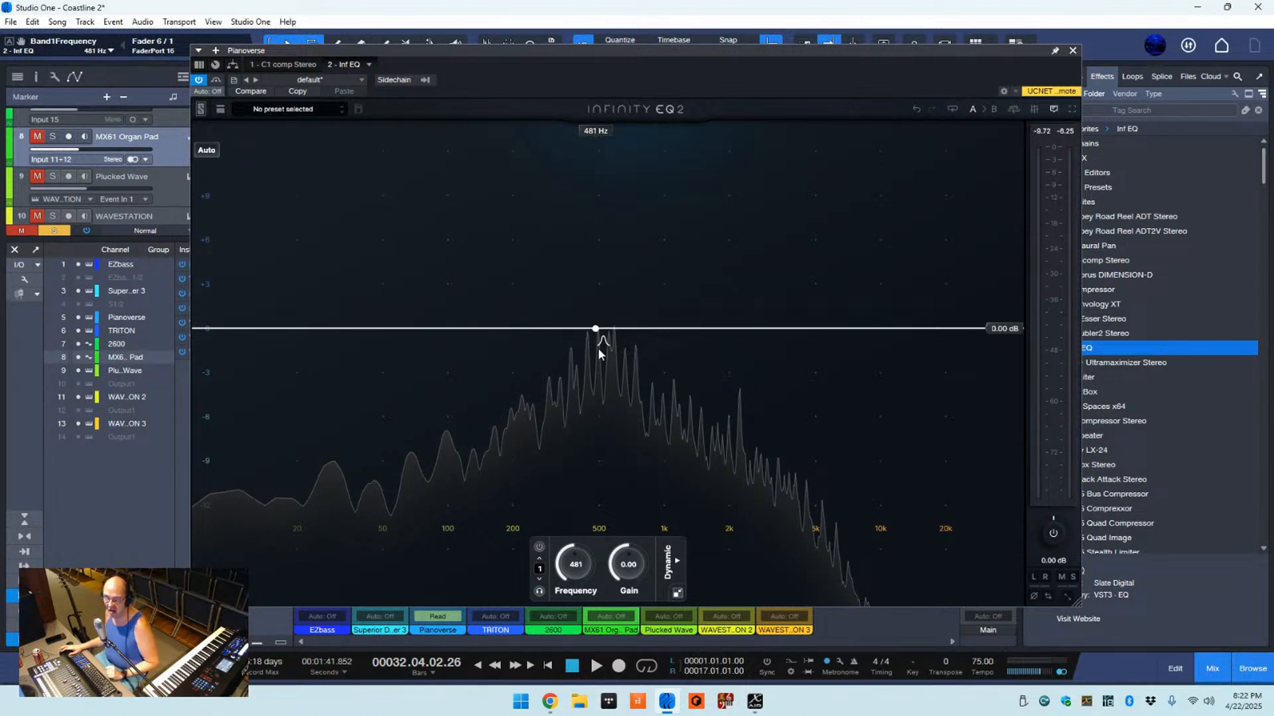
pyautogui.moveTo(598, 348)
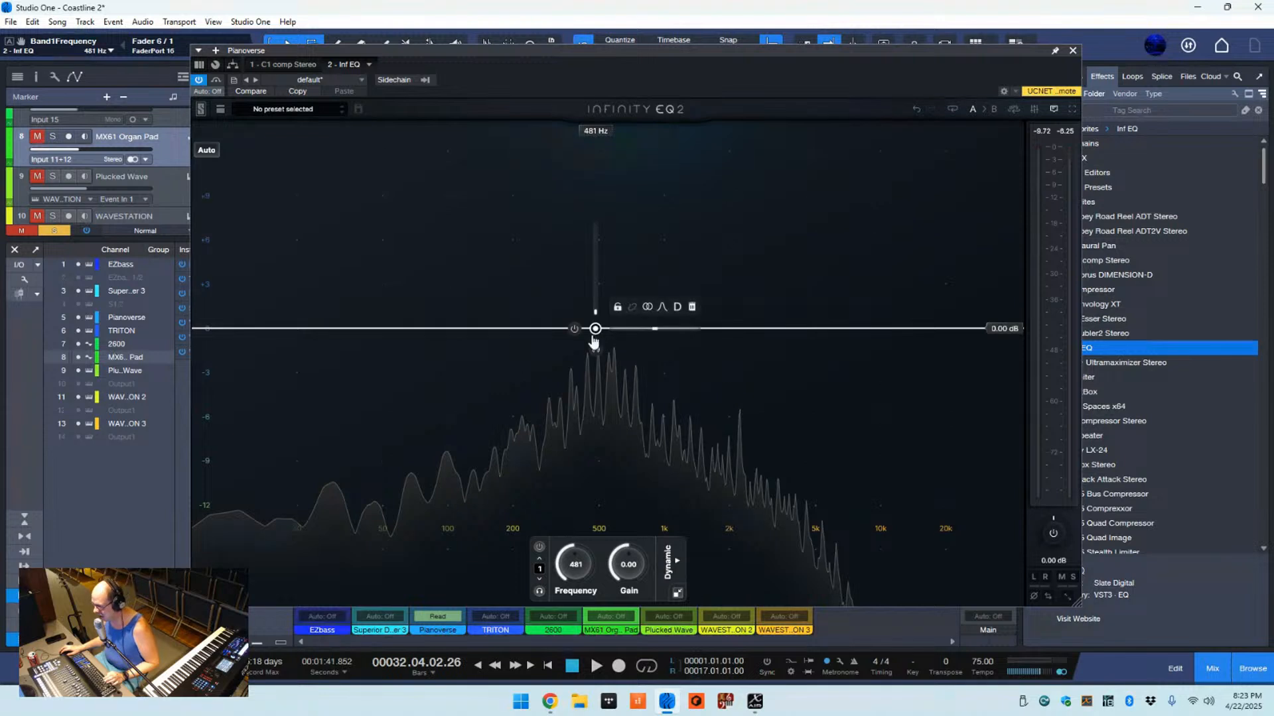
pyautogui.moveTo(595, 330)
pyautogui.mouseDown()
pyautogui.moveTo(631, 330)
pyautogui.moveTo(581, 331)
pyautogui.mouseUp()
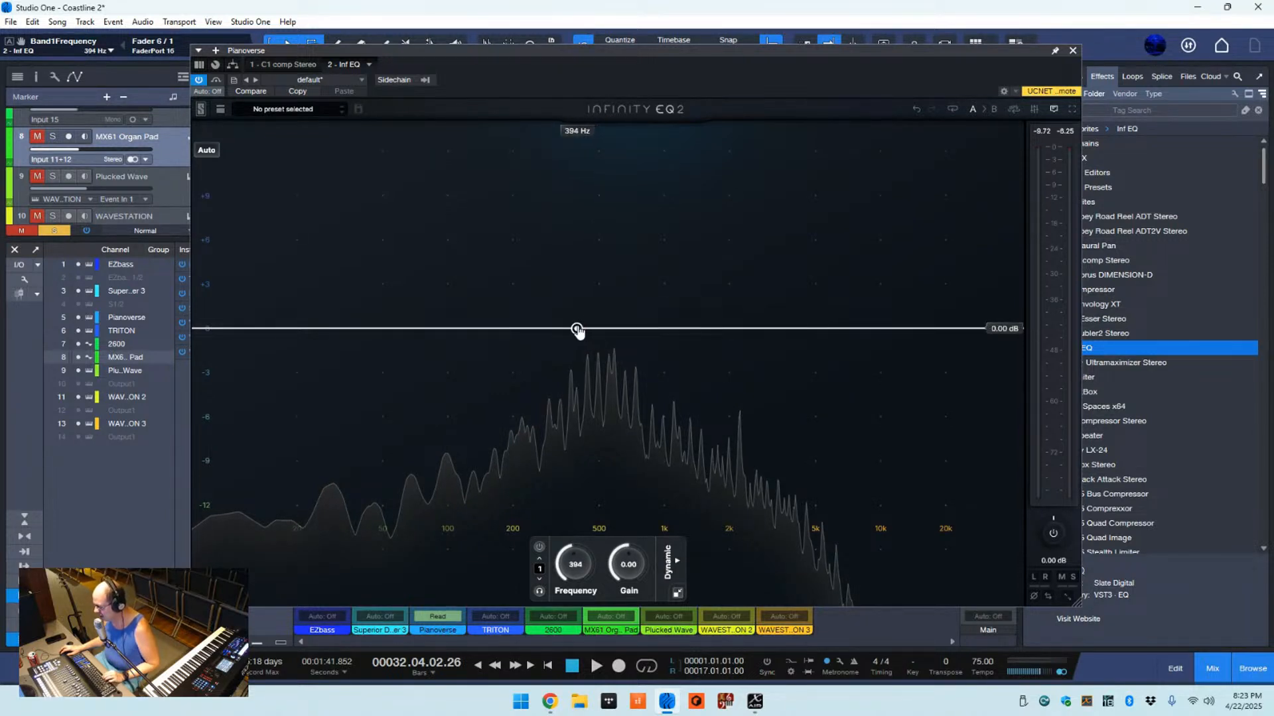
pyautogui.press('space')
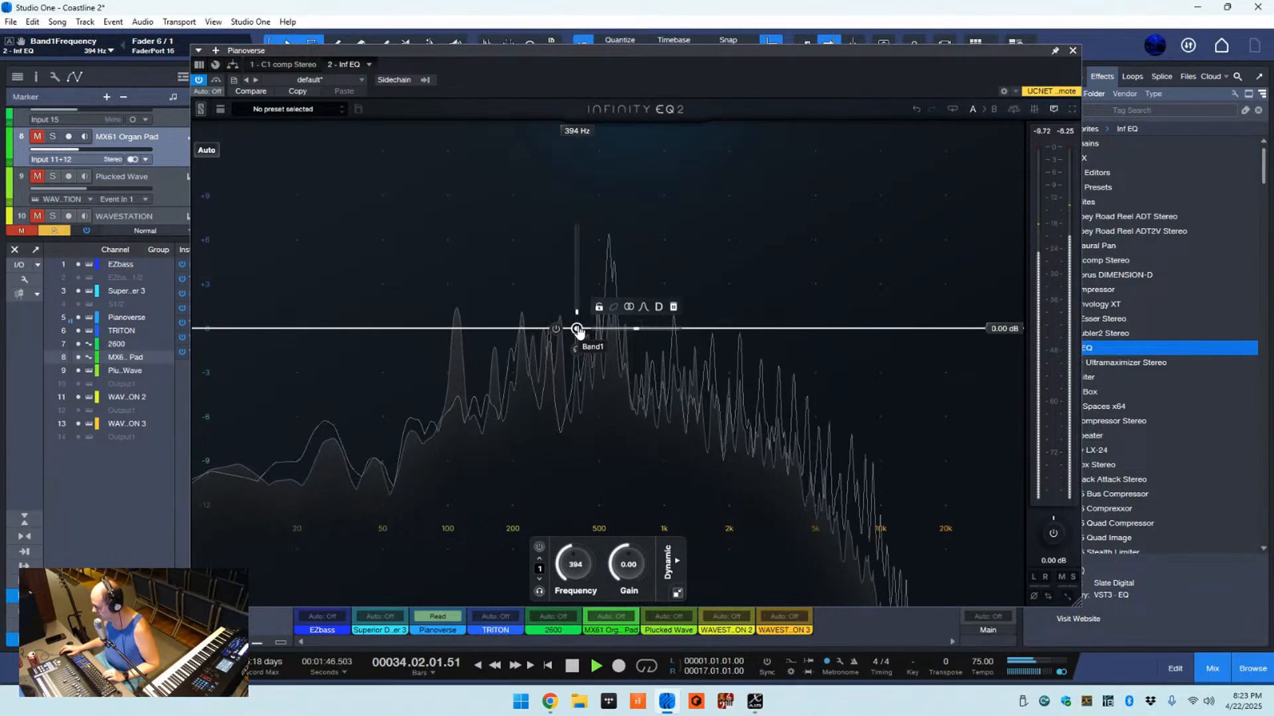
pyautogui.moveTo(577, 330); pyautogui.dragTo(645, 329)
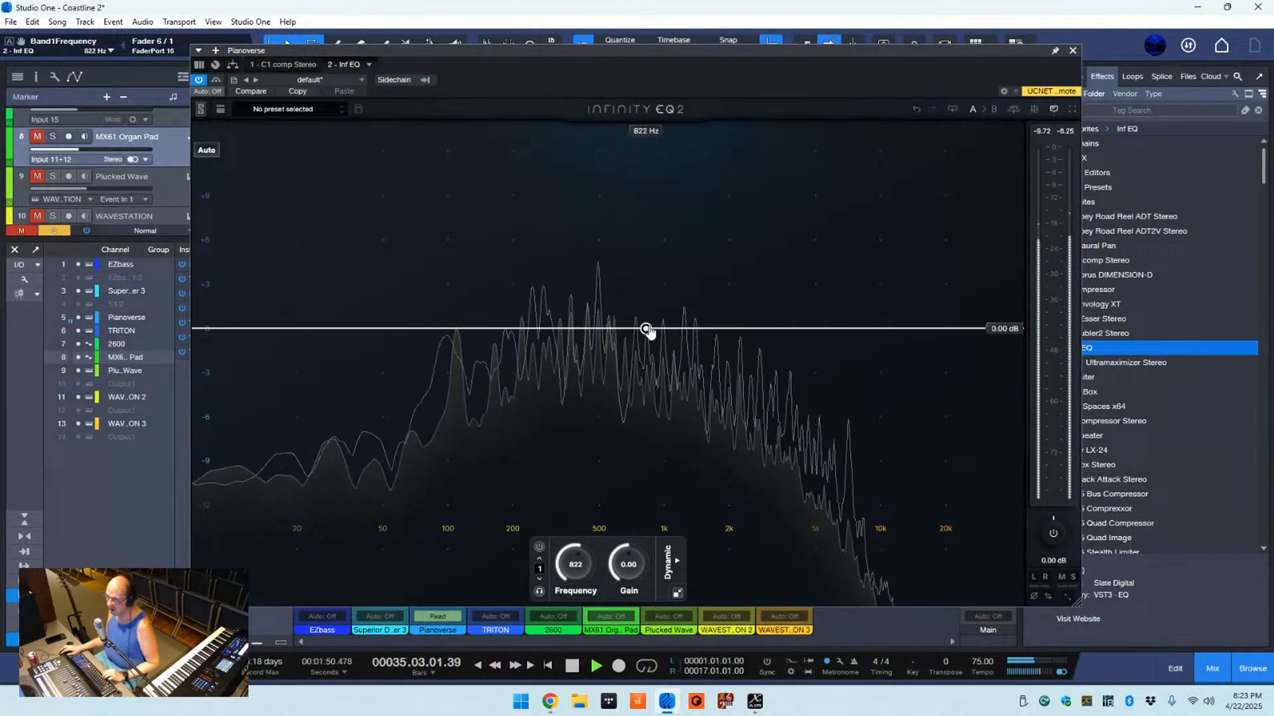
pyautogui.moveTo(645, 329); pyautogui.dragTo(565, 332)
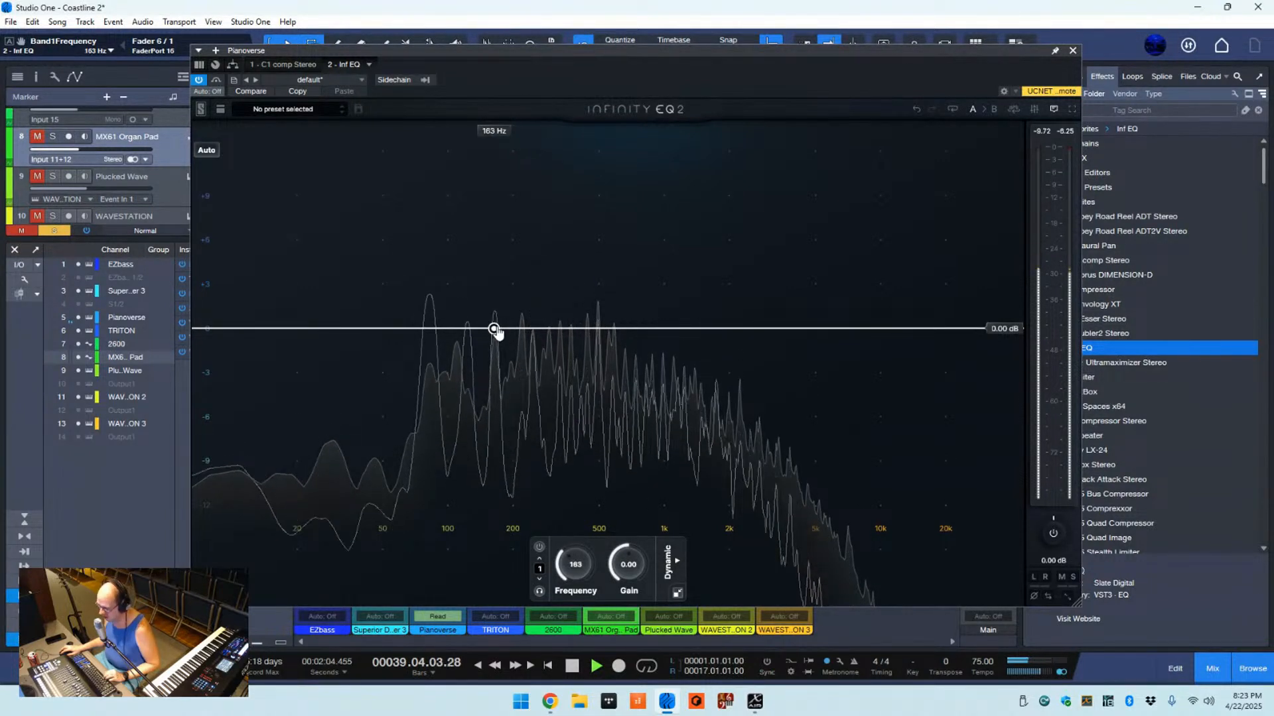
pyautogui.moveTo(511, 333); pyautogui.dragTo(506, 337)
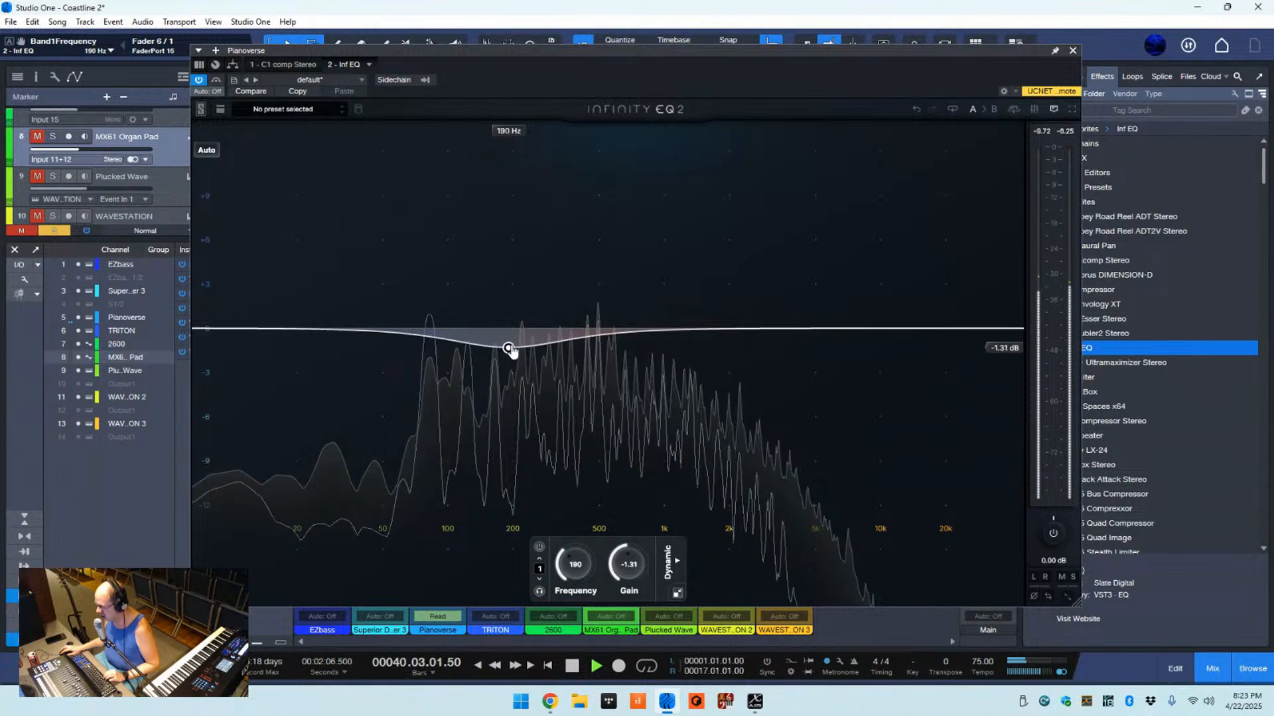
pyautogui.moveTo(509, 349); pyautogui.dragTo(508, 338)
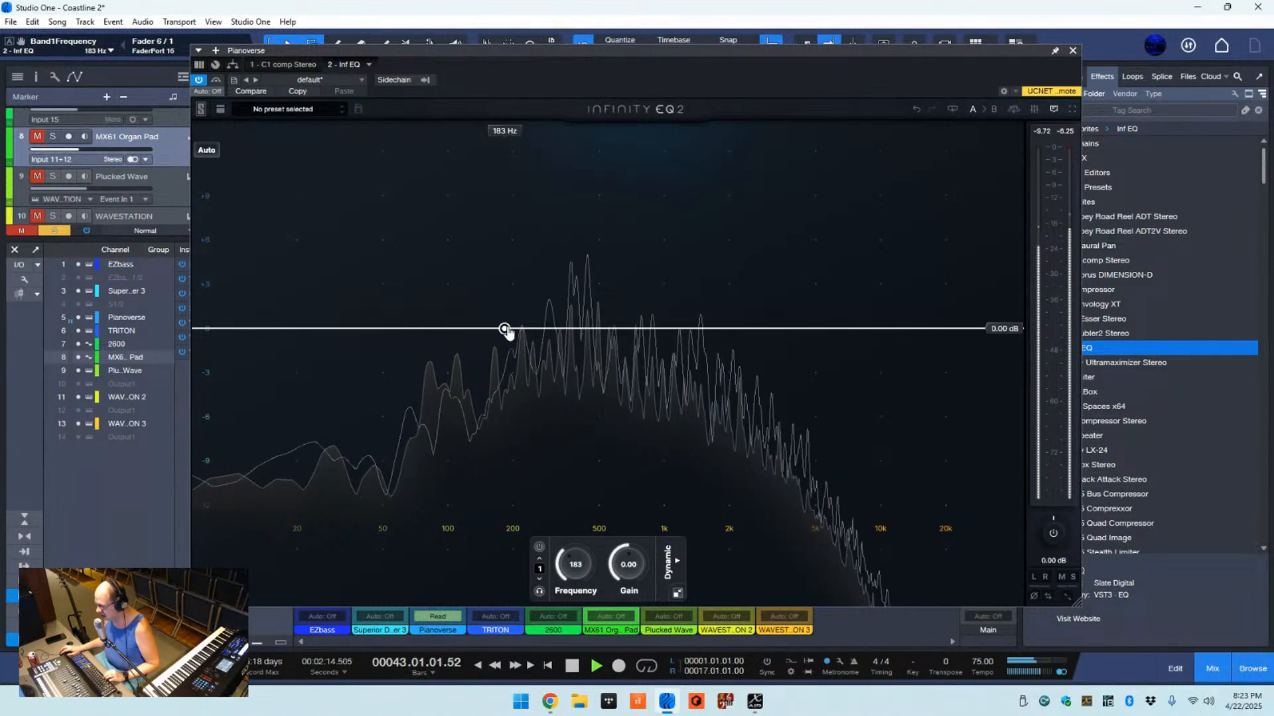
pyautogui.moveTo(506, 342); pyautogui.dragTo(505, 351)
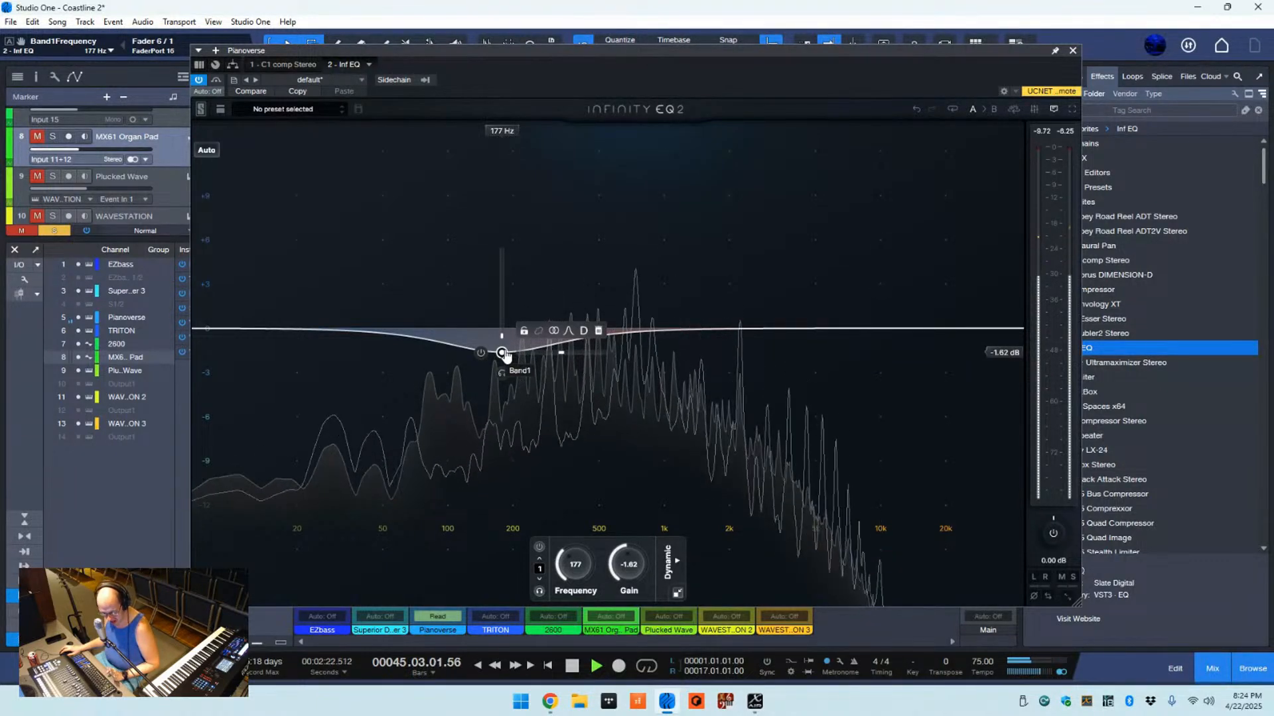
pyautogui.press('space')
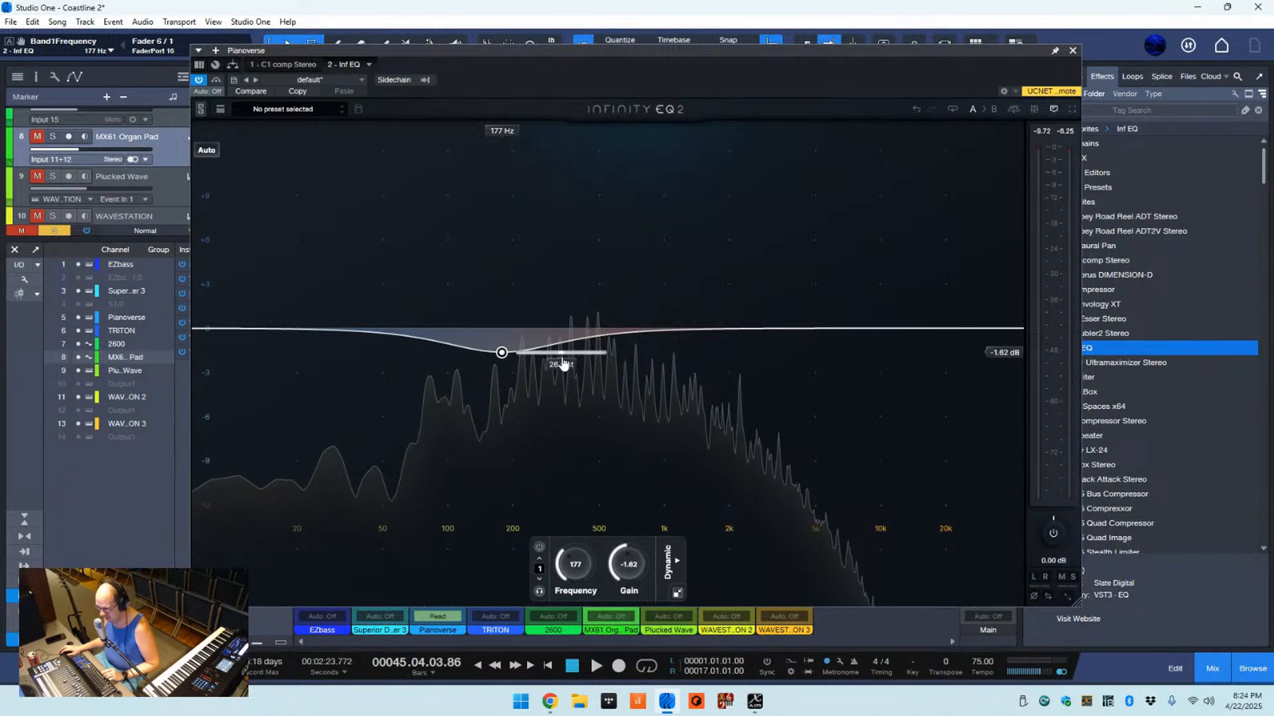
# - Try narrower widths and a steeper slope on the 177 Hz band, then set its width to 22.8 st and slope to about 18 dB/Oct
pyautogui.moveTo(556, 360); pyautogui.dragTo(552, 359)
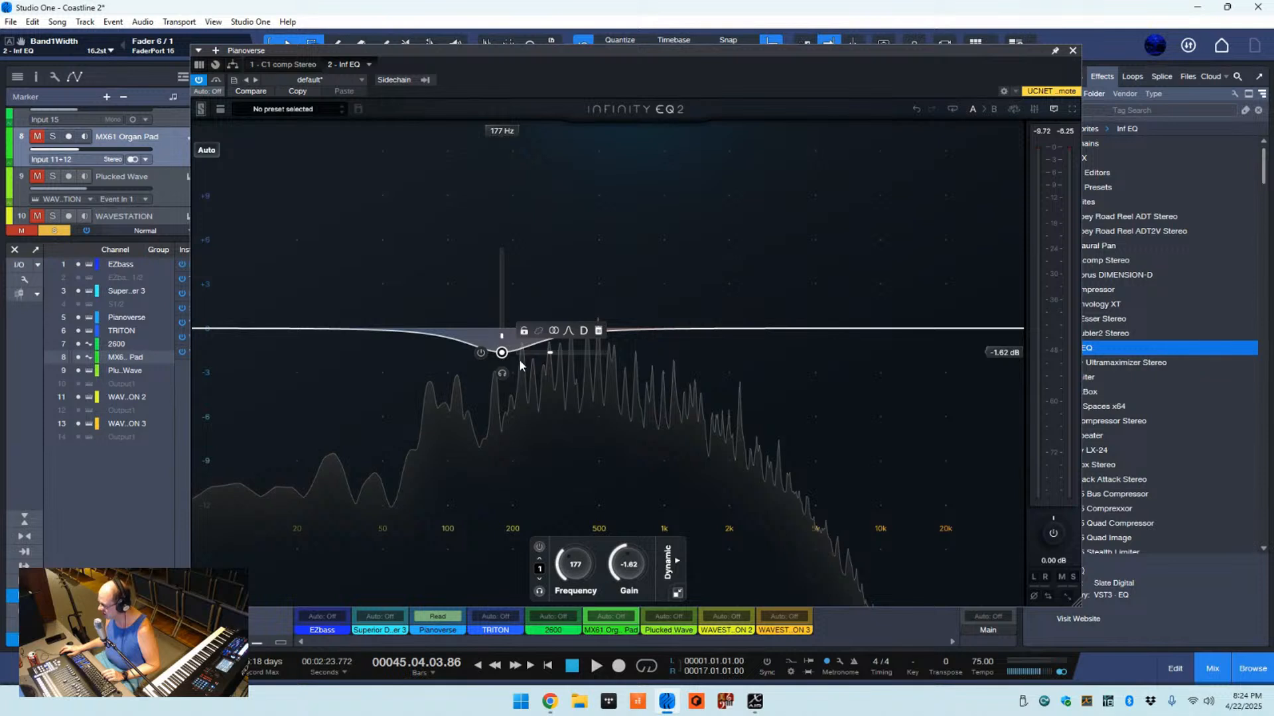
pyautogui.moveTo(550, 358); pyautogui.dragTo(524, 358)
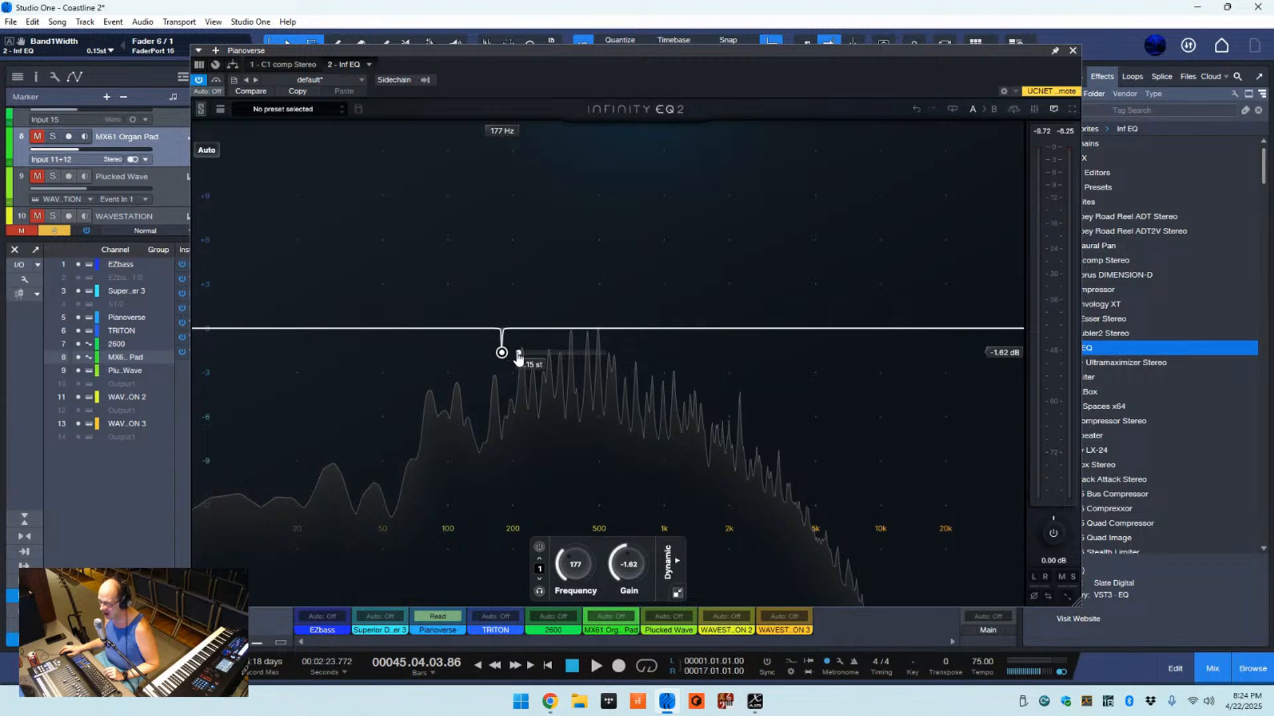
pyautogui.moveTo(531, 357); pyautogui.dragTo(560, 367)
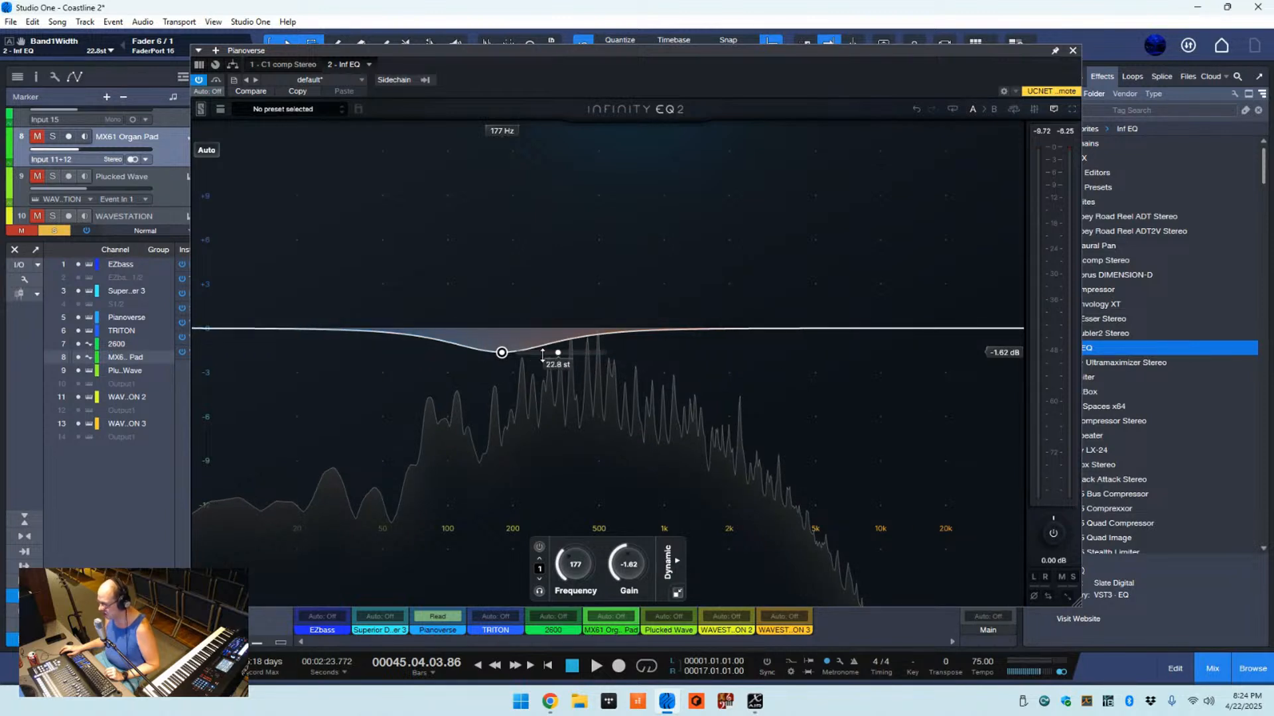
pyautogui.moveTo(502, 352)
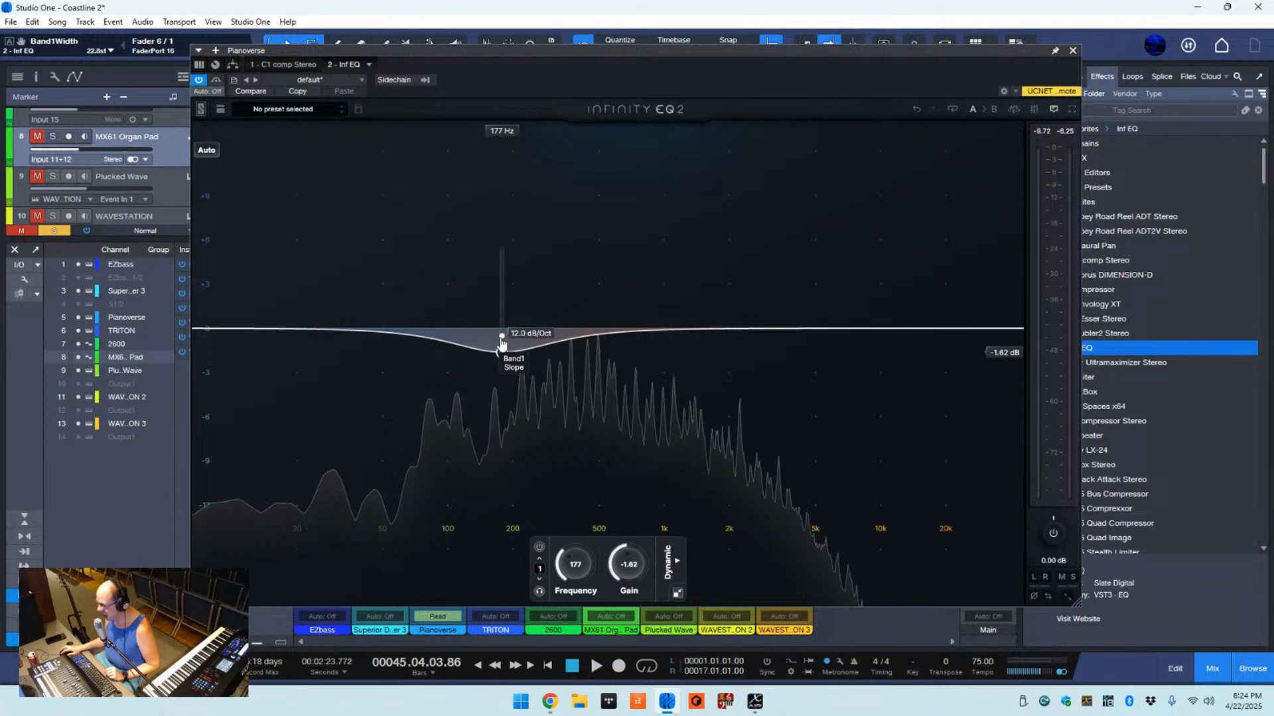
pyautogui.moveTo(499, 327); pyautogui.dragTo(500, 291)
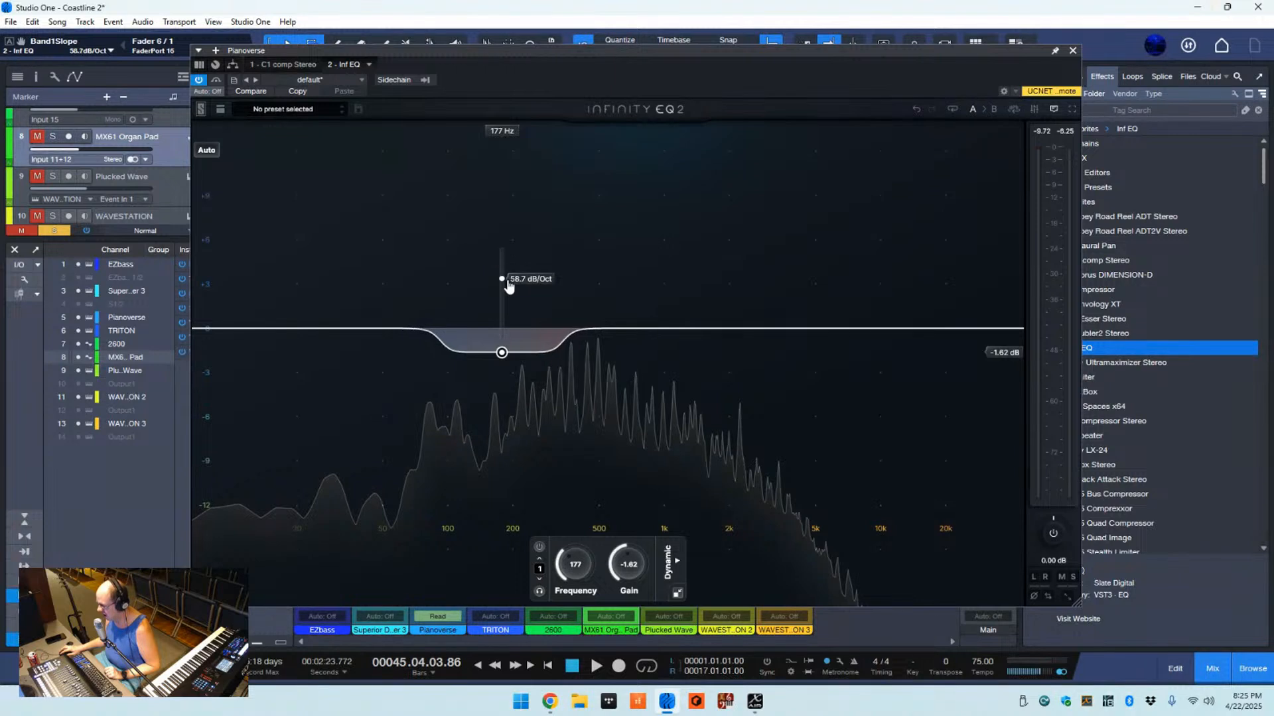
pyautogui.moveTo(508, 297); pyautogui.dragTo(505, 326)
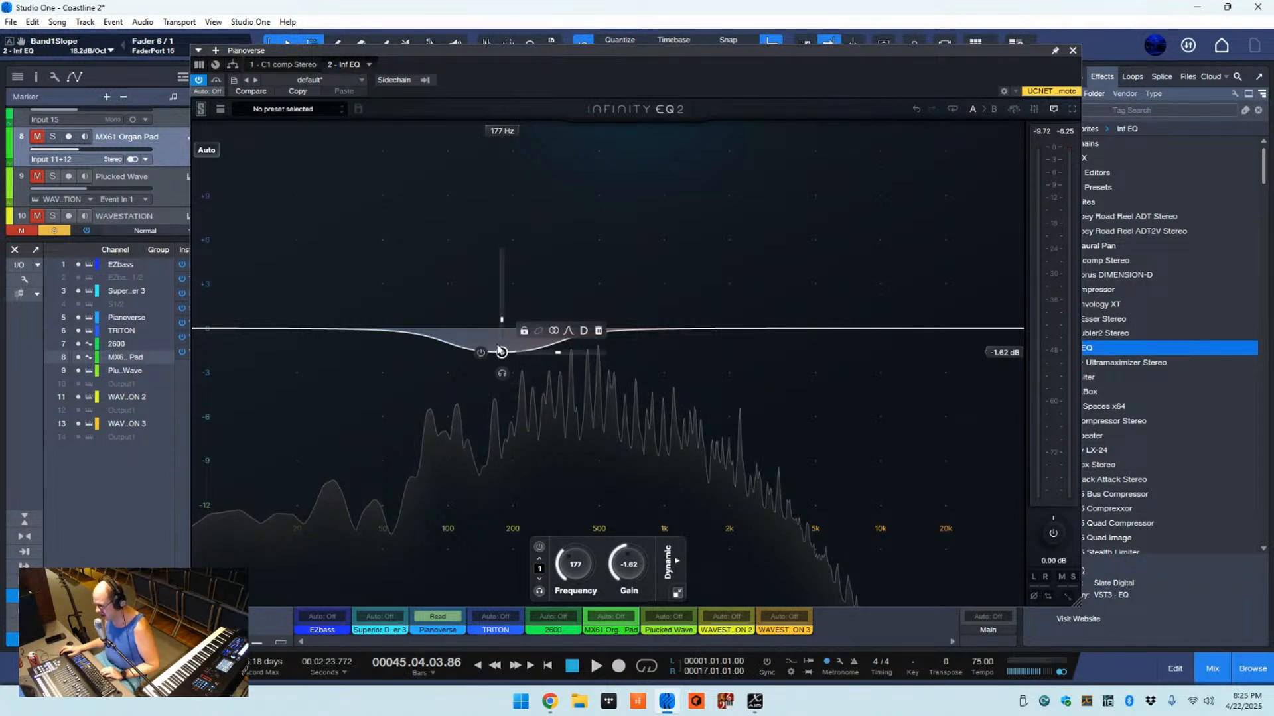
# - Play the soloed piano and compare the 177 Hz cut by bypassing and re-enabling the band twice
pyautogui.press('space')
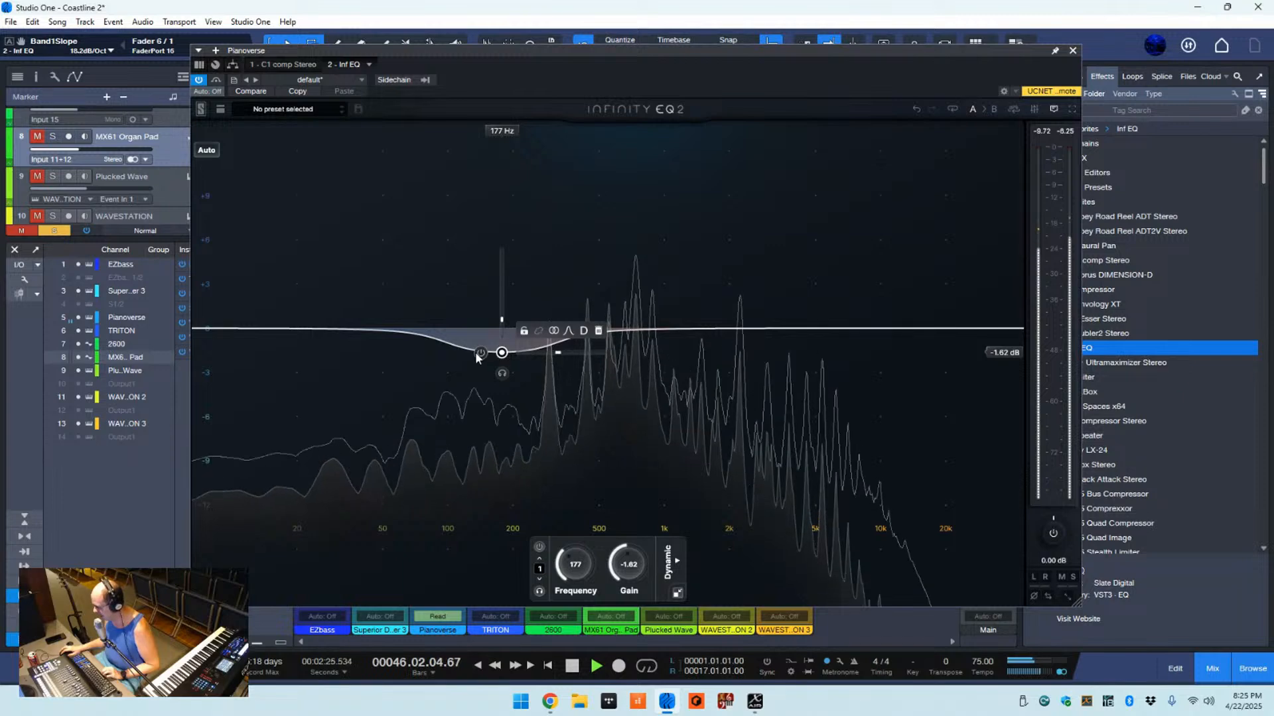
pyautogui.click(481, 353)
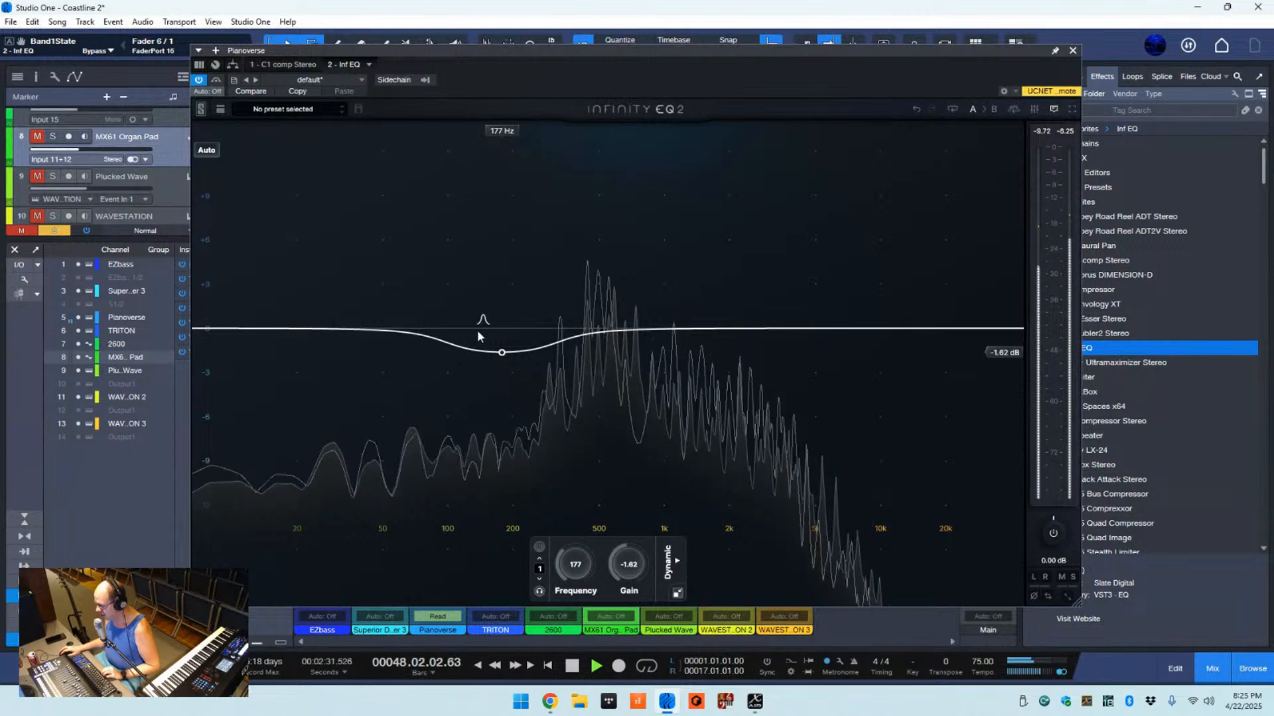
pyautogui.moveTo(476, 353)
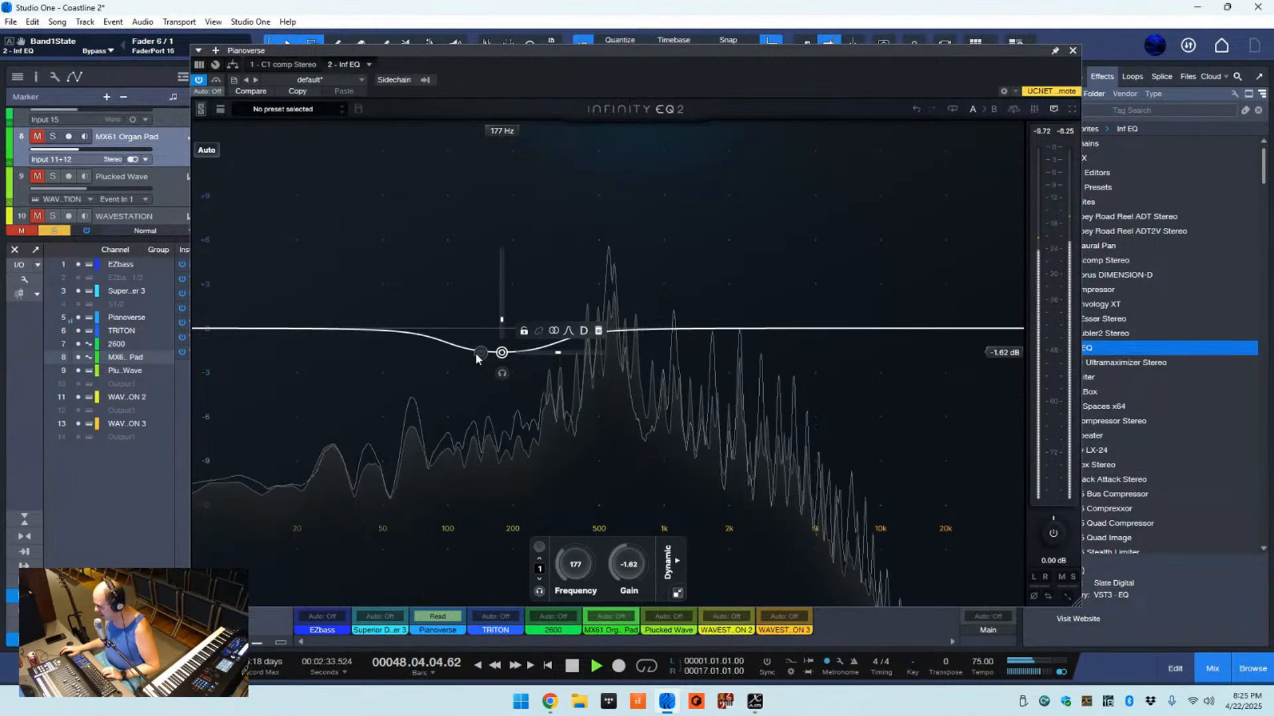
pyautogui.click(479, 353)
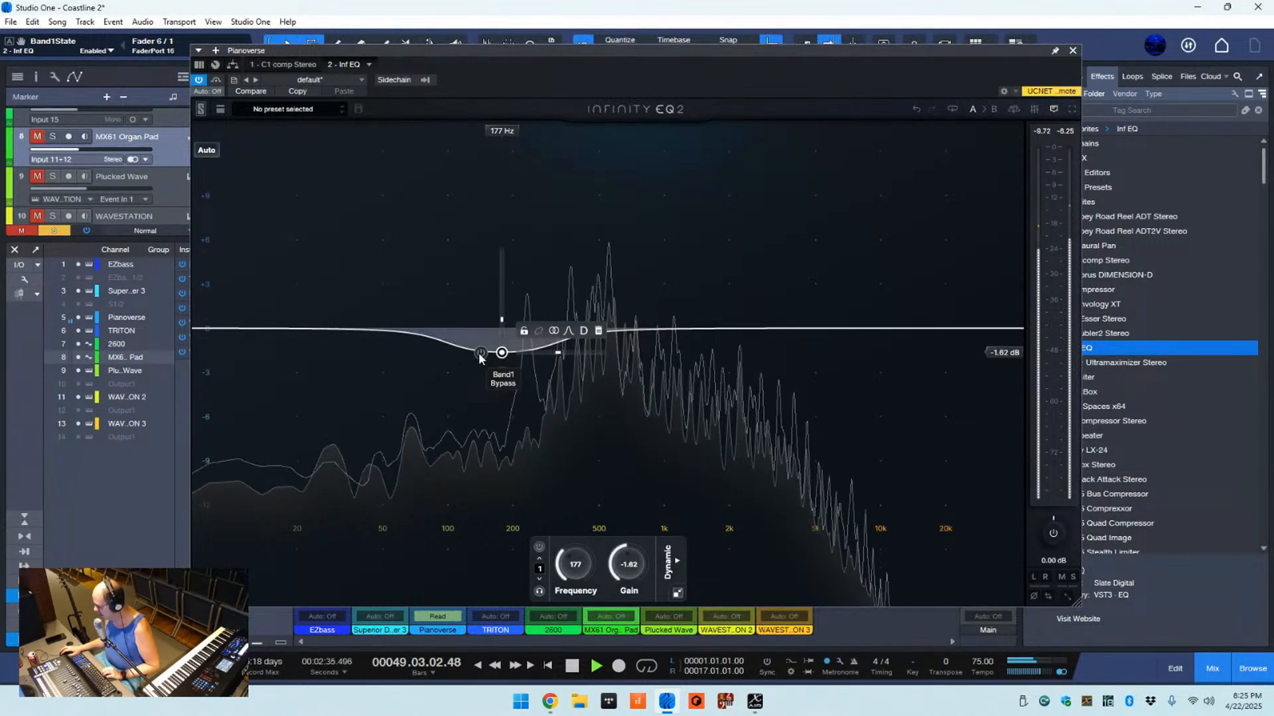
pyautogui.click(480, 355)
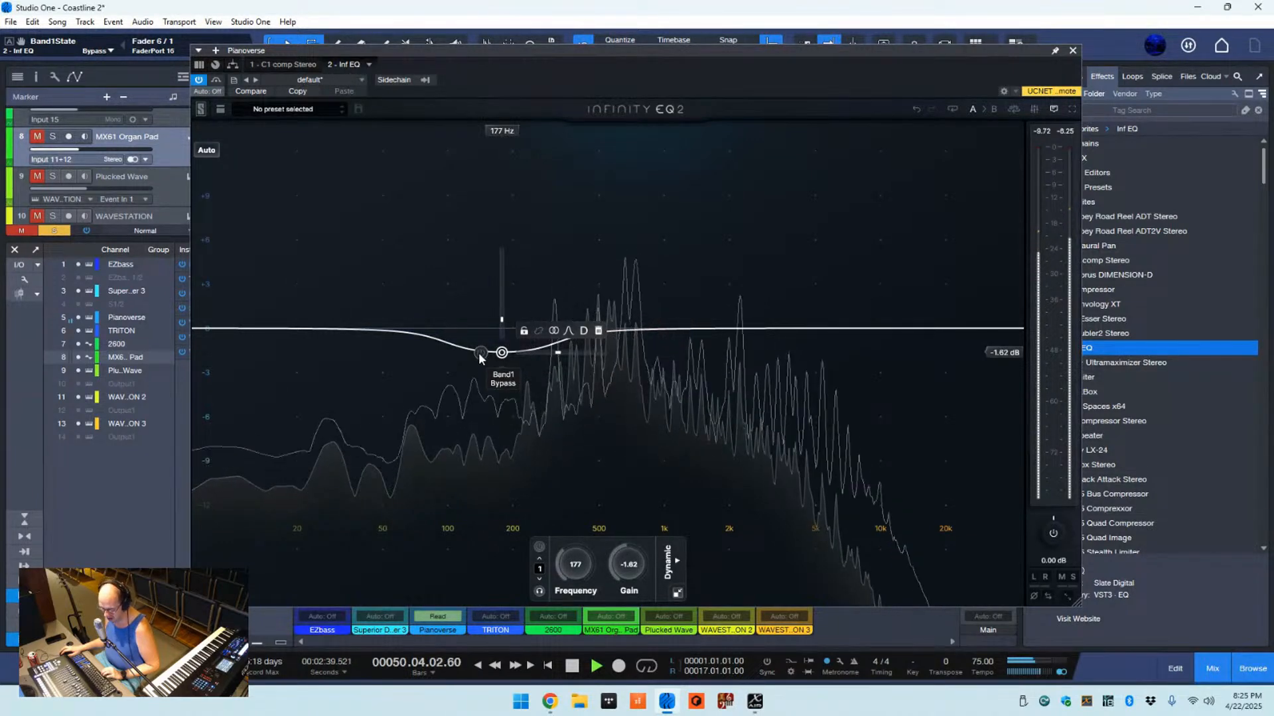
pyautogui.click(479, 355)
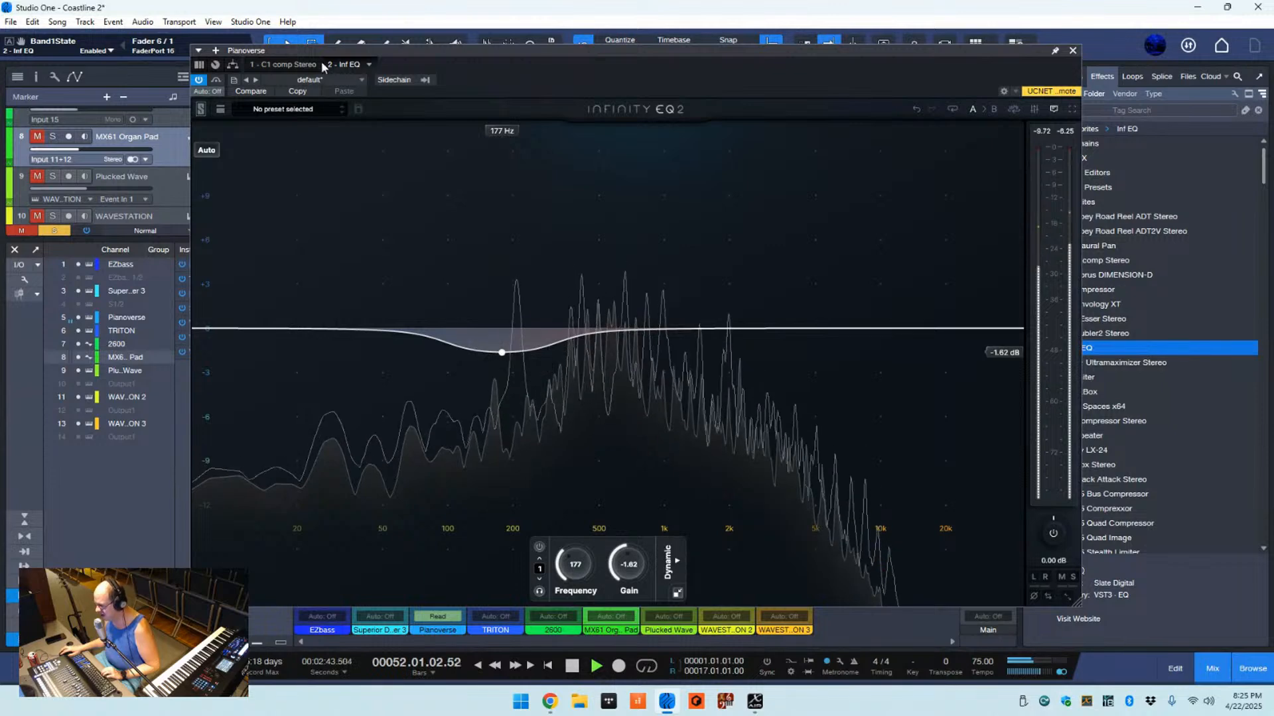
# - Uncover the timeline, return the playhead to about bar 5, and move the Inf EQ window back up
pyautogui.moveTo(345, 48); pyautogui.dragTo(382, 294)
pyautogui.moveTo(389, 232); pyautogui.dragTo(262, 233)
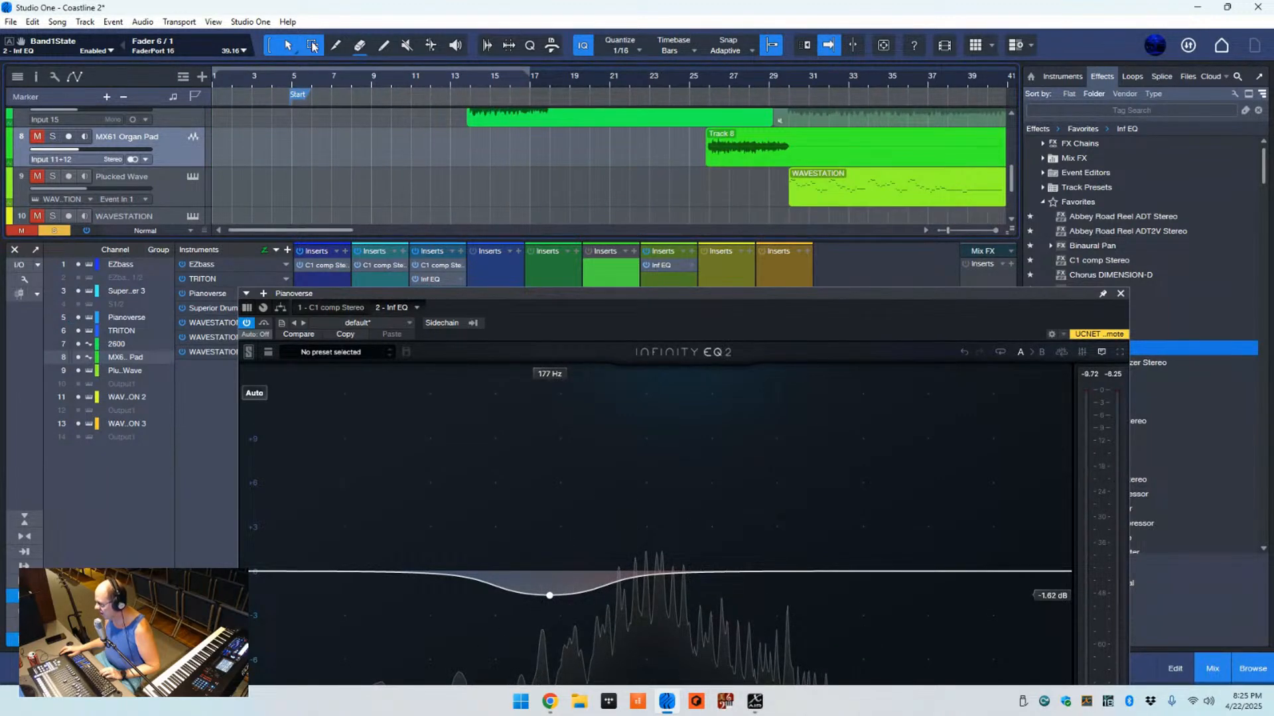
pyautogui.click(289, 85)
pyautogui.moveTo(475, 296); pyautogui.dragTo(423, 43)
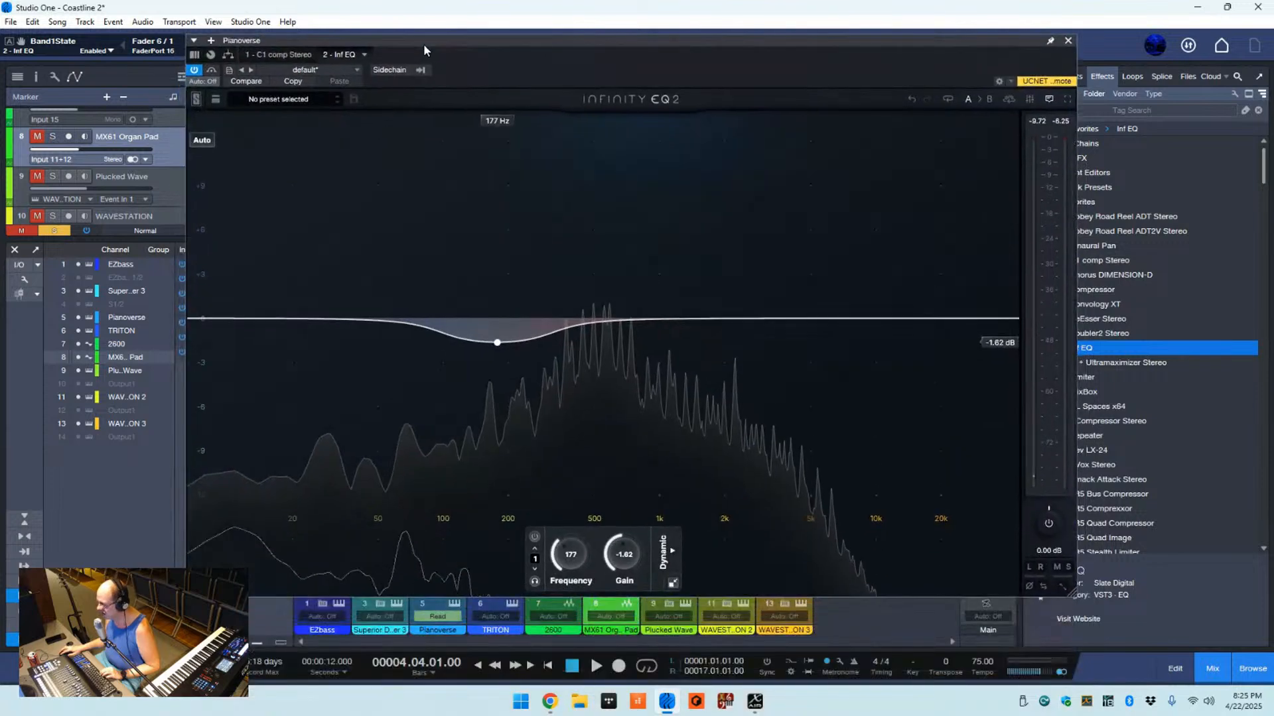
# - Add a high-pass band to the Pianoverse Inf EQ and set it by ear to 100 Hz with -1.78 dB gain during playback
pyautogui.click(338, 318)
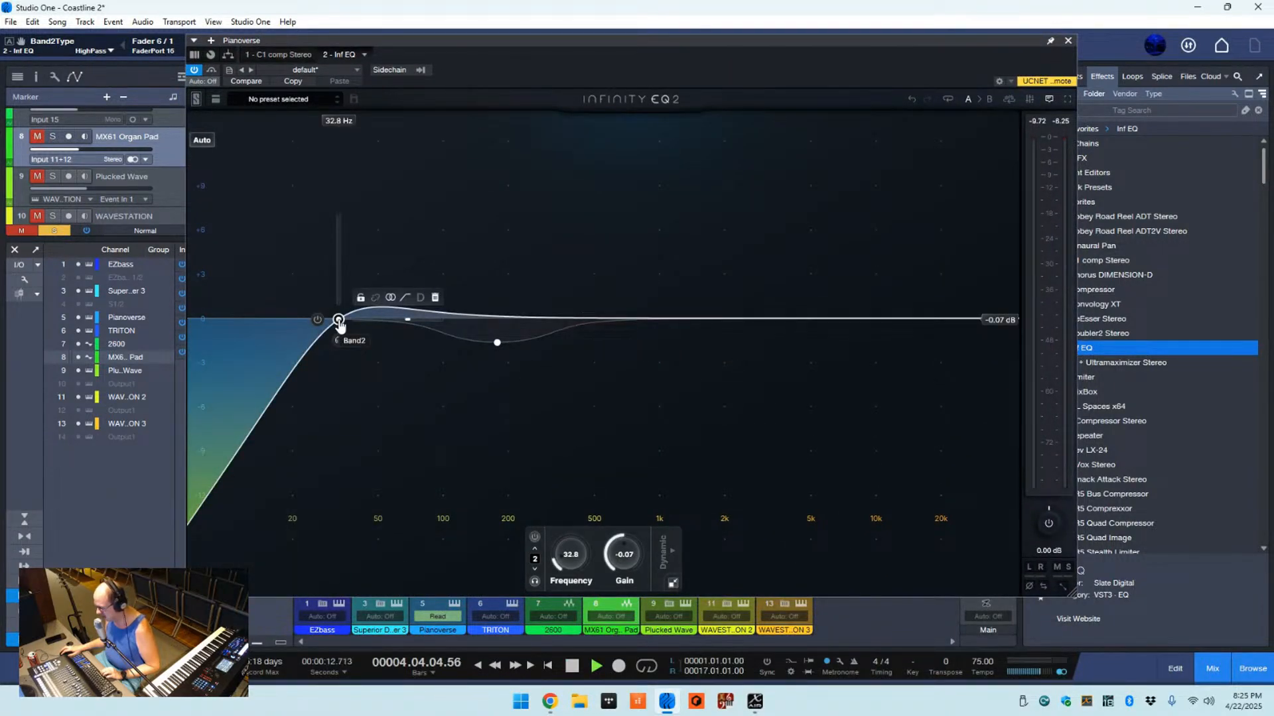
pyautogui.moveTo(339, 323); pyautogui.dragTo(465, 353)
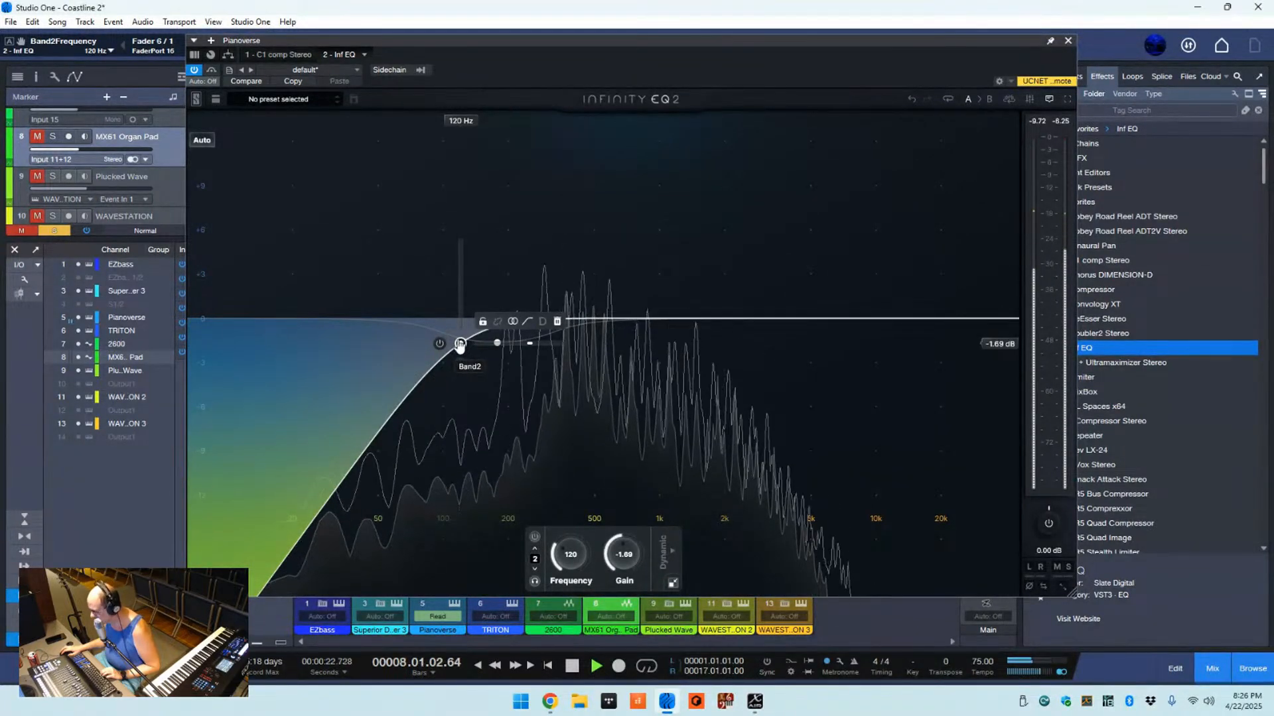
pyautogui.moveTo(462, 346)
pyautogui.mouseDown()
pyautogui.moveTo(412, 350)
pyautogui.moveTo(441, 347)
pyautogui.mouseUp()
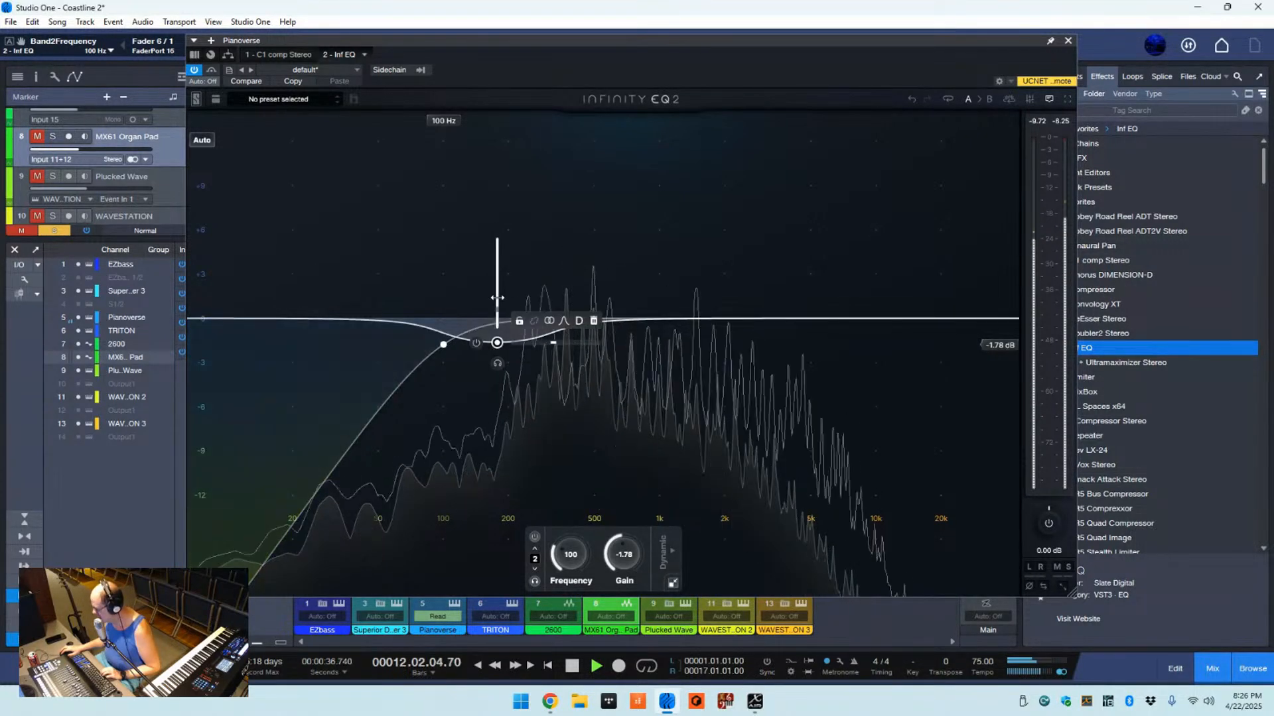
# - Try a deeper cut of -6.18 dB at 195 Hz on the bell band, then settle it at 193 Hz with -2.14 dB gain
pyautogui.moveTo(497, 342); pyautogui.dragTo(506, 343)
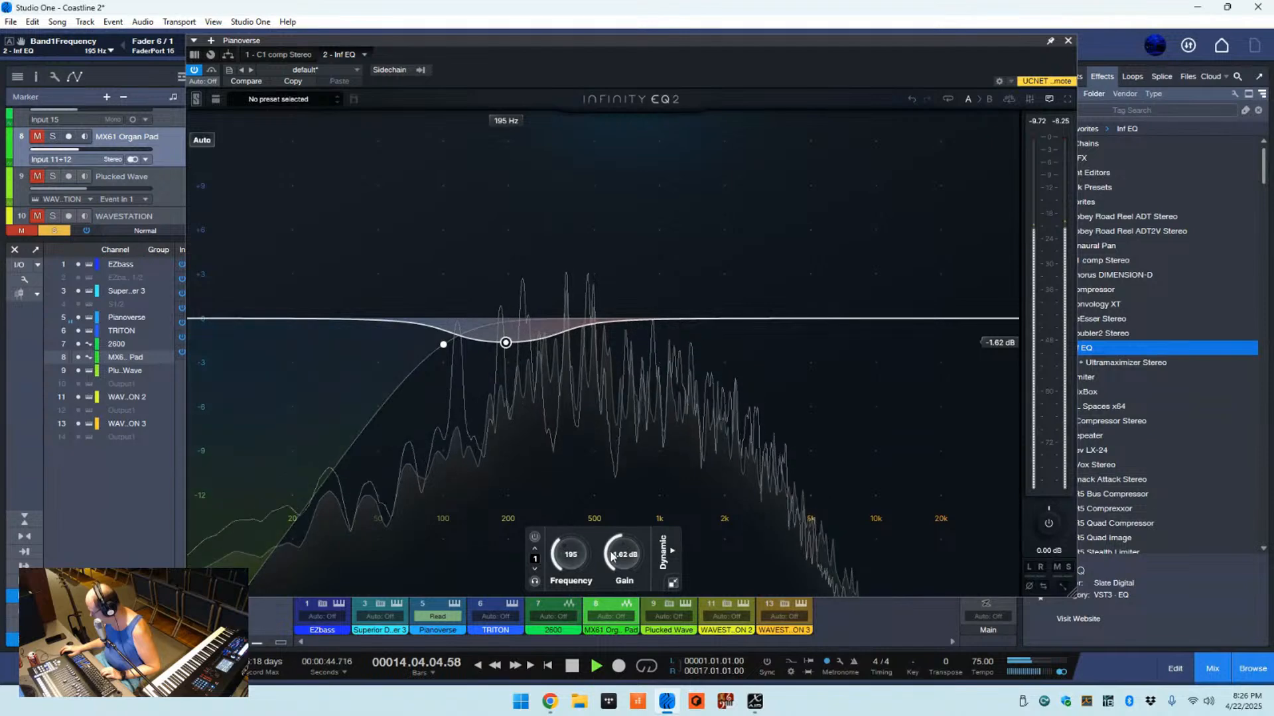
pyautogui.scroll(-3, 621, 555)
pyautogui.scroll(-2, 622, 555)
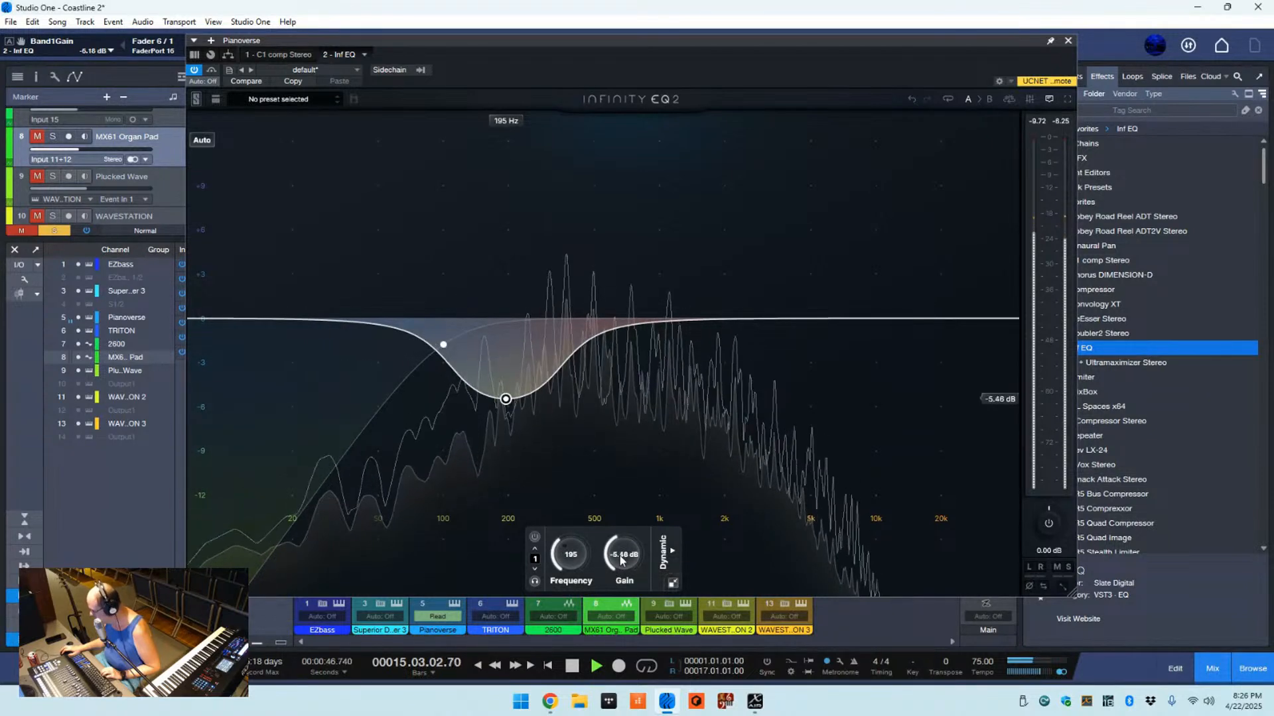
pyautogui.moveTo(506, 411)
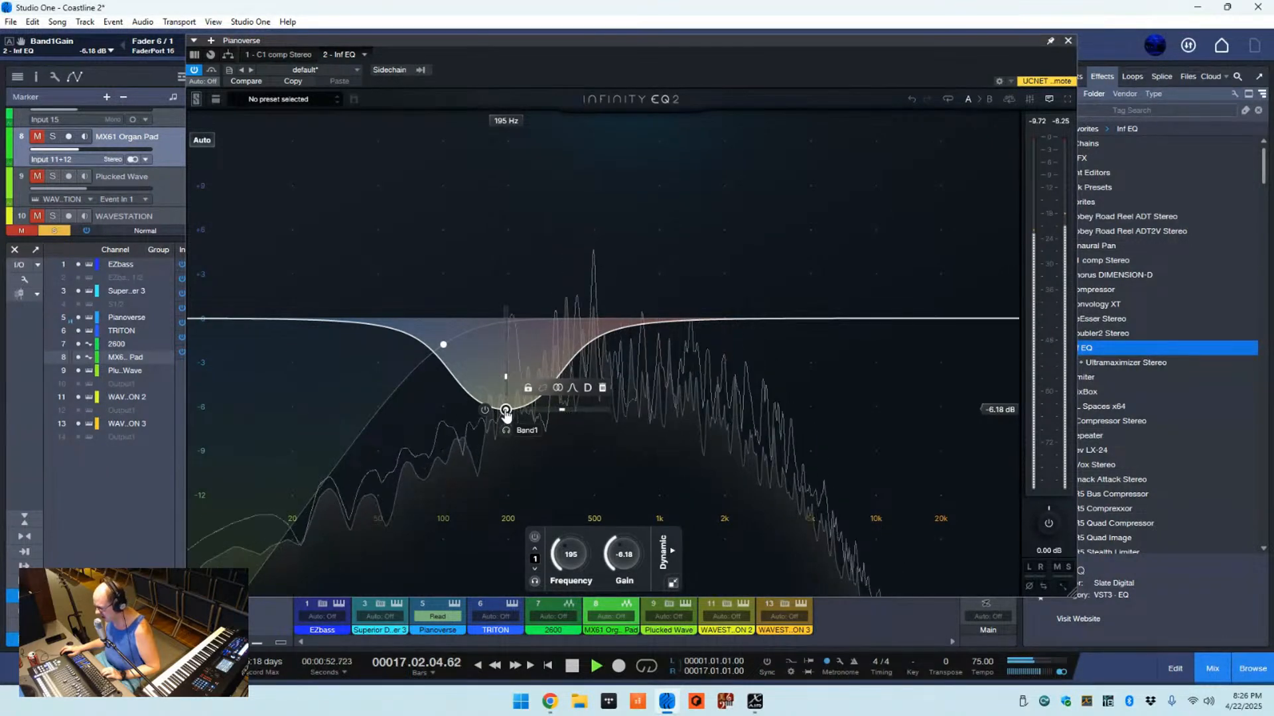
pyautogui.moveTo(505, 411); pyautogui.dragTo(504, 359)
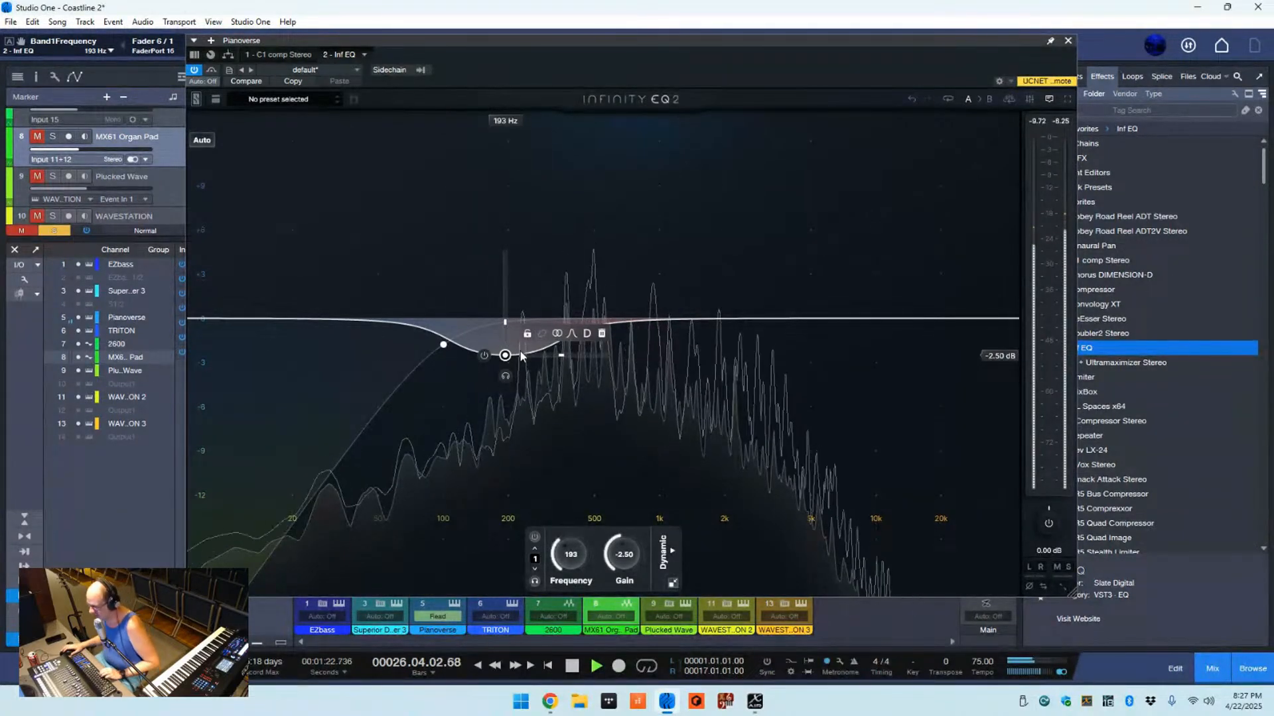
pyautogui.moveTo(514, 367)
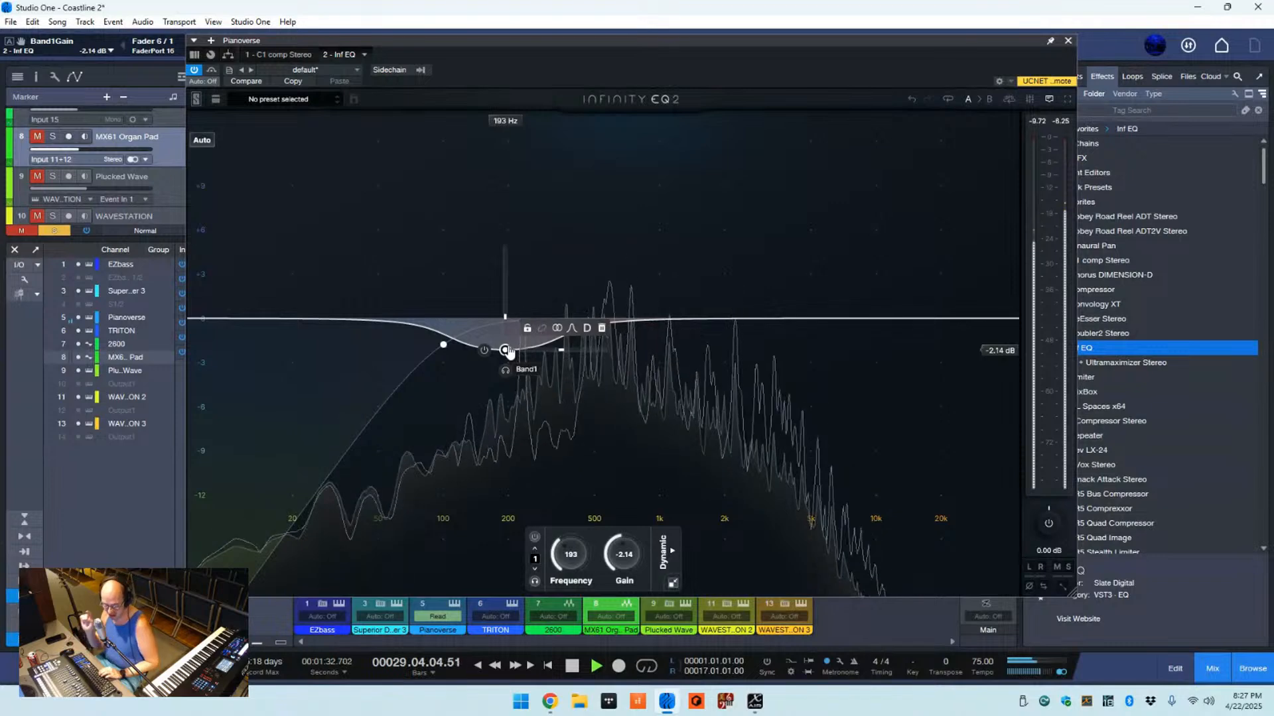
# - Switch the 193 Hz band's stereo mode to left/right and back to mono, and enable its dynamic features
pyautogui.click(558, 329)
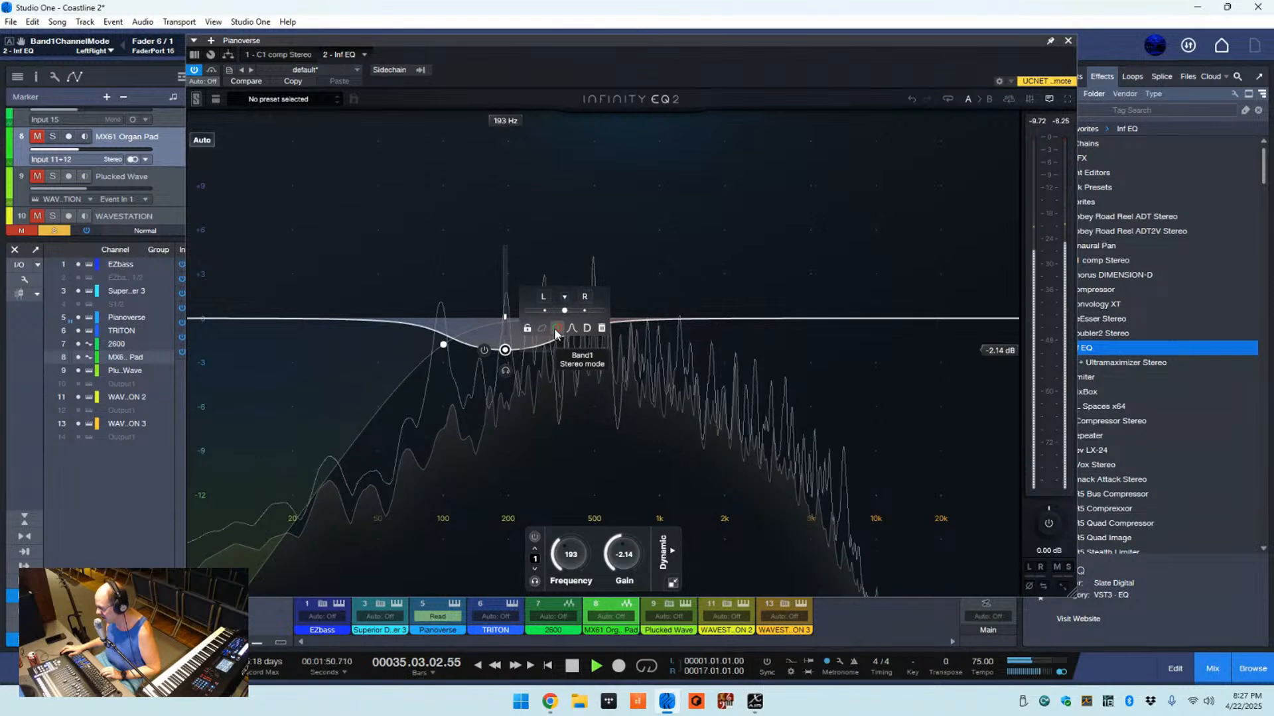
pyautogui.click(556, 329)
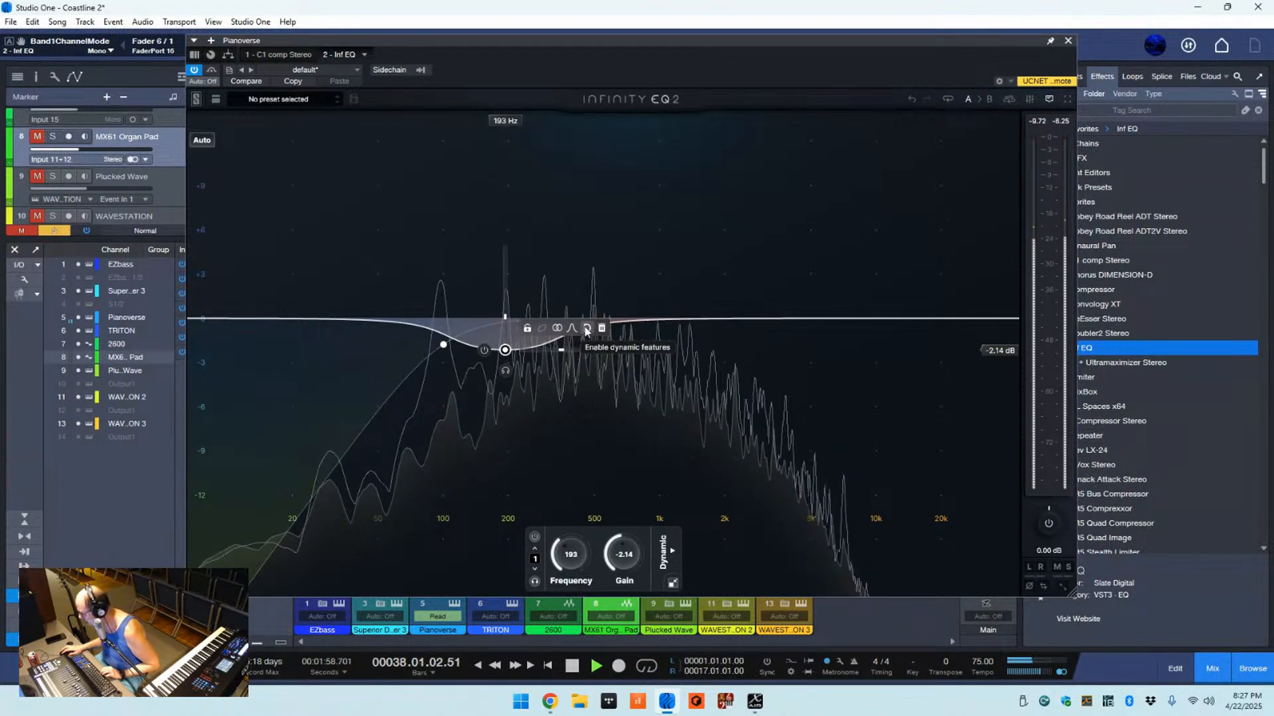
pyautogui.click(587, 329)
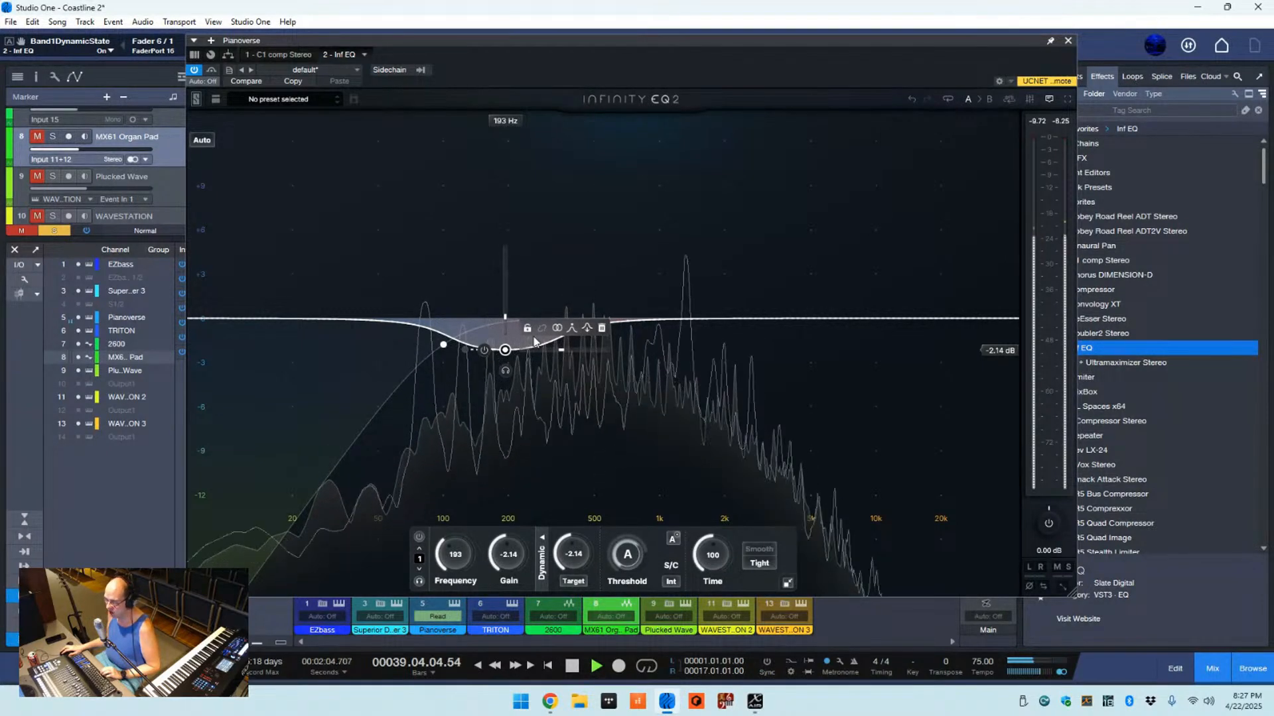
# - Turn off dynamics on the 193 Hz band and add a bell boost by ear, settling at 4.18 kHz with +1.10 dB
pyautogui.click(587, 327)
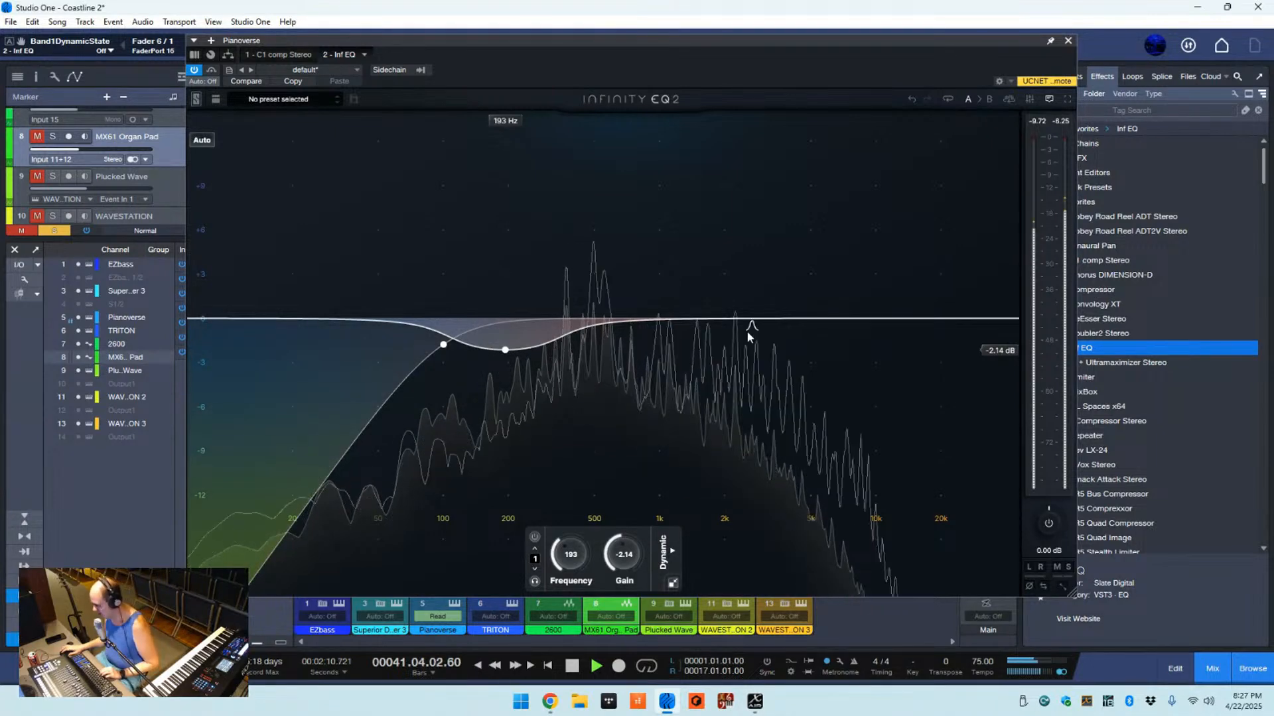
pyautogui.click(767, 319)
pyautogui.moveTo(766, 319)
pyautogui.mouseDown()
pyautogui.moveTo(670, 296)
pyautogui.moveTo(688, 277)
pyautogui.moveTo(742, 275)
pyautogui.moveTo(749, 325)
pyautogui.moveTo(746, 303)
pyautogui.moveTo(761, 296)
pyautogui.mouseUp()
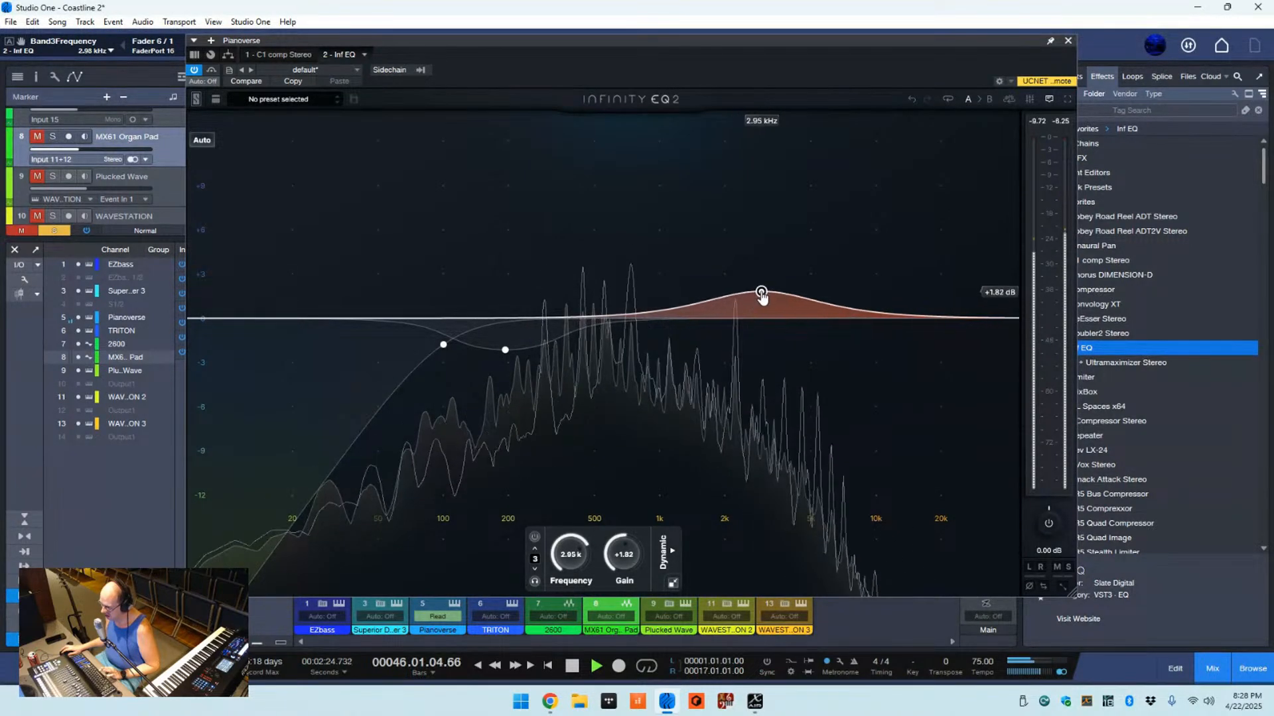
pyautogui.moveTo(853, 277); pyautogui.dragTo(849, 257)
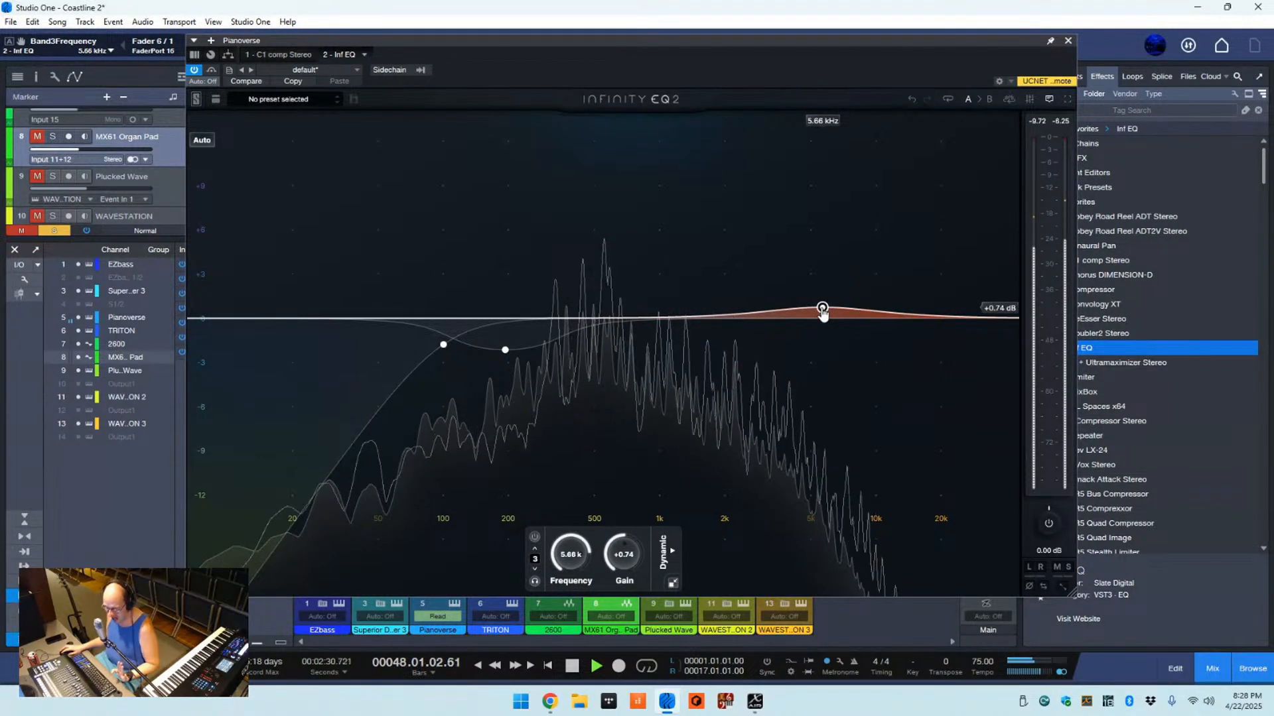
pyautogui.moveTo(822, 309); pyautogui.dragTo(794, 304)
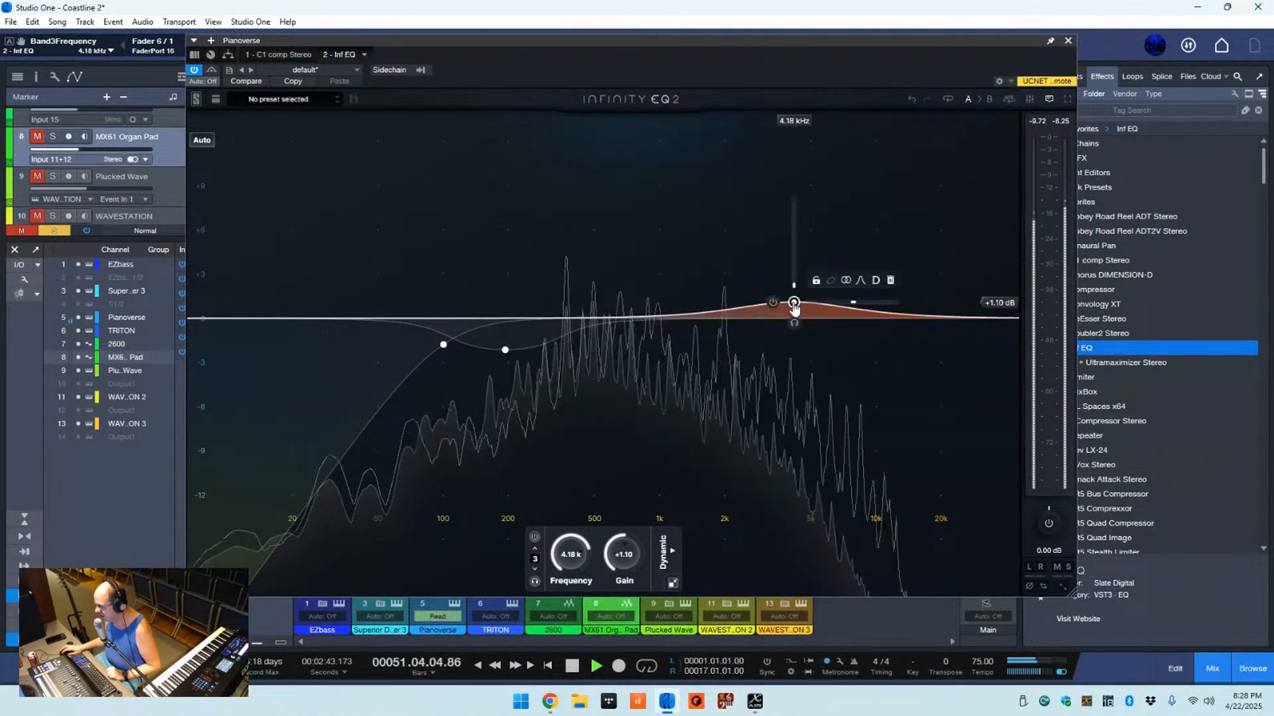
# - Add a bell cut at 794 Hz with -0.43 dB to the Pianoverse EQ and toggle the EQ's bypass to compare
pyautogui.click(648, 319)
pyautogui.moveTo(645, 321); pyautogui.dragTo(687, 334)
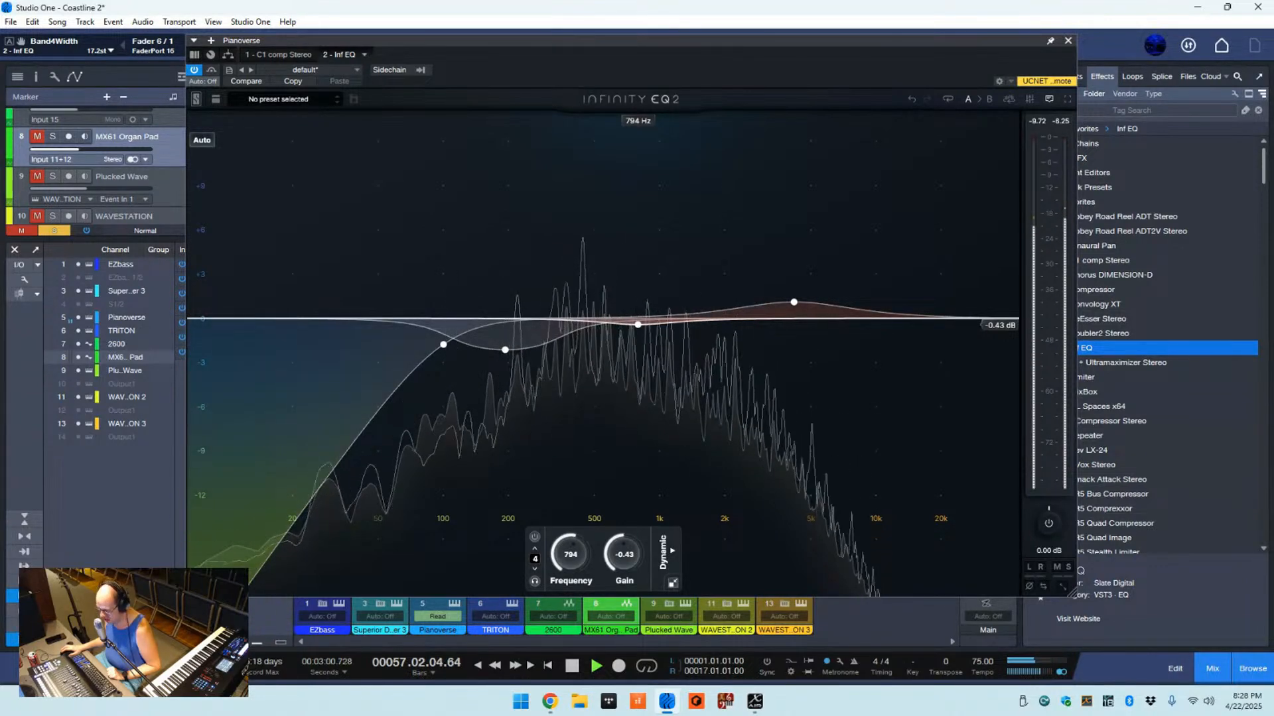
pyautogui.moveTo(639, 333)
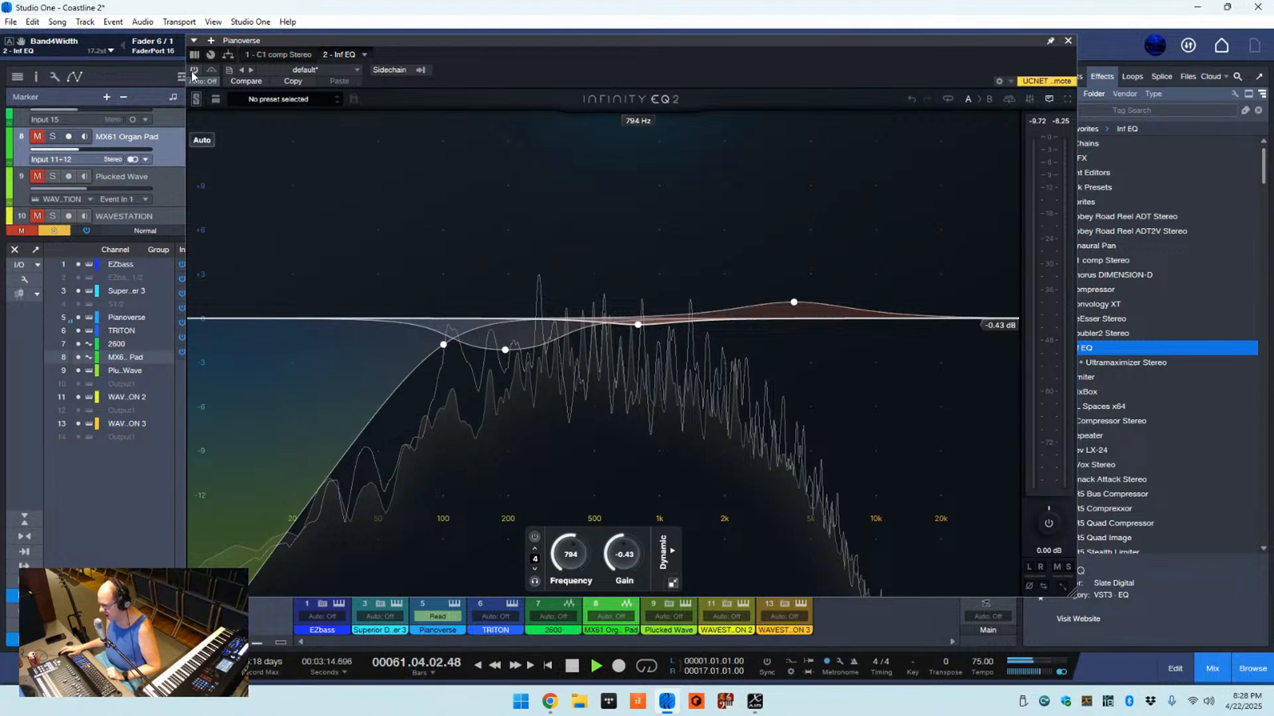
pyautogui.click(192, 70)
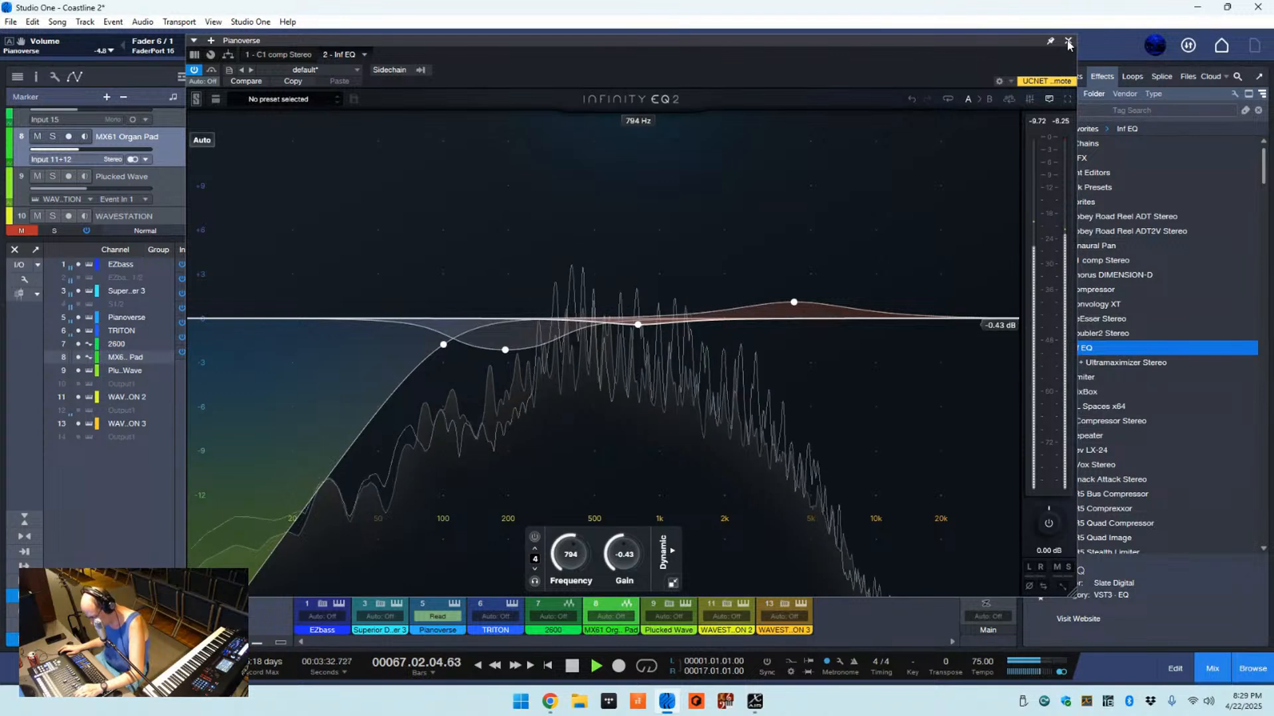
# - Set the gain of the 193 Hz band to -1.51 dB and close the Pianoverse EQ
pyautogui.moveTo(513, 357)
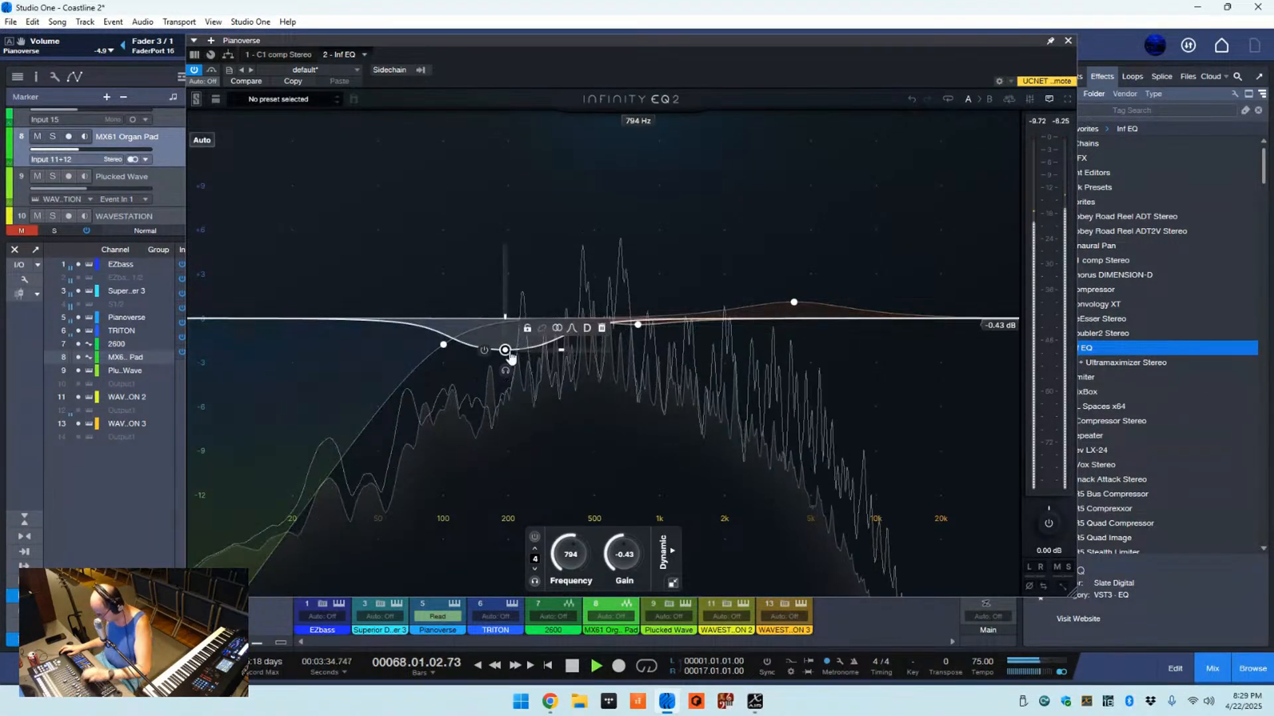
pyautogui.moveTo(543, 346); pyautogui.dragTo(541, 337)
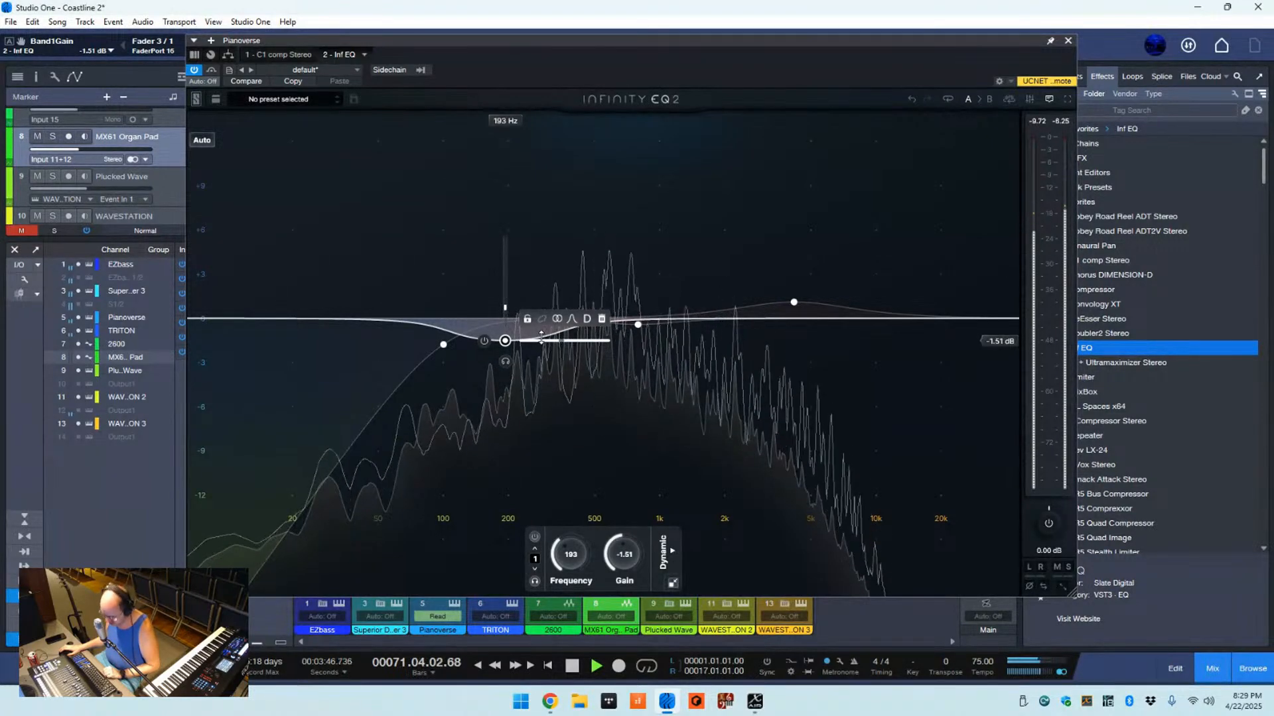
pyautogui.click(1068, 40)
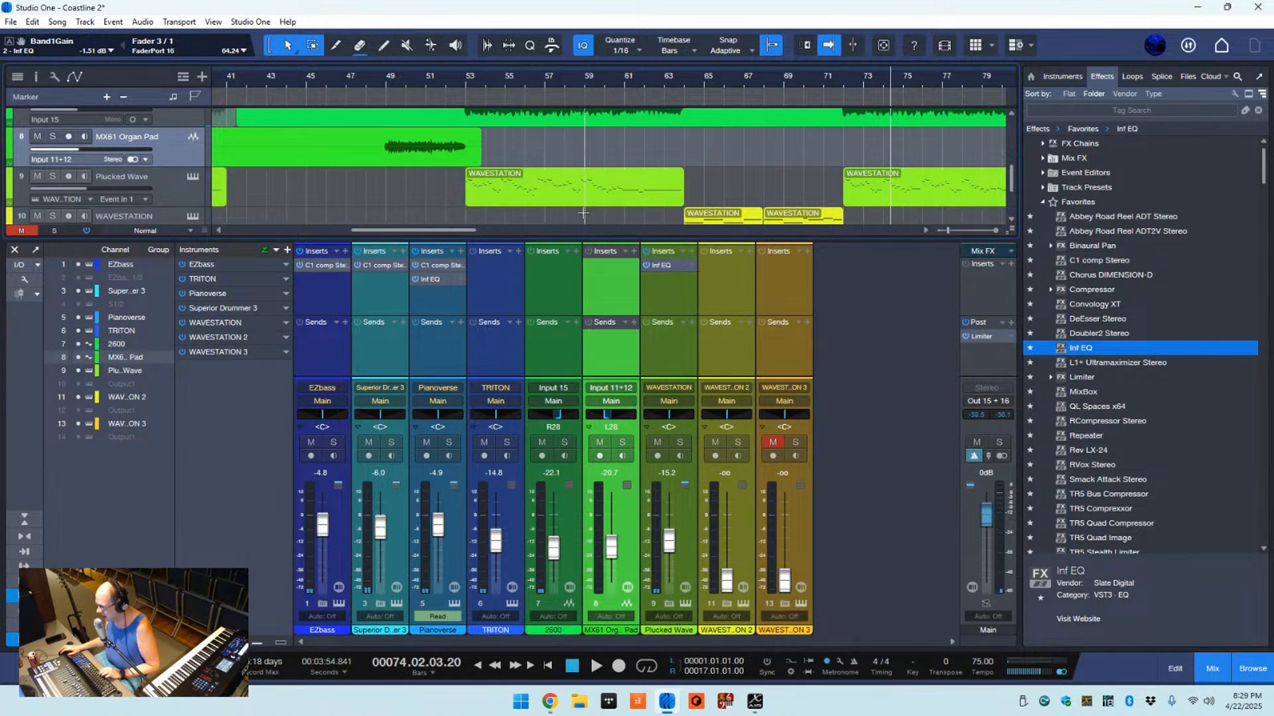
# - Play the song from around bar 29 and open the Plucked Wave channel's Inf EQ with its whole window in view
pyautogui.moveTo(464, 236); pyautogui.dragTo(388, 229)
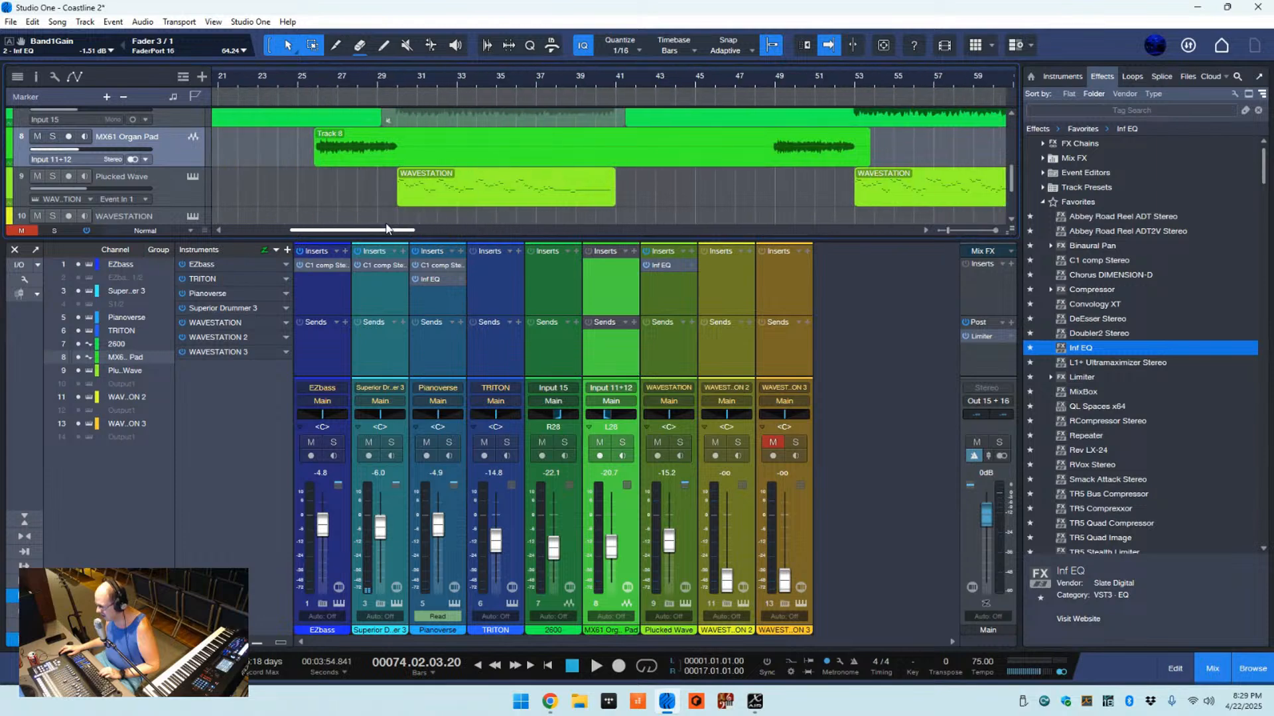
pyautogui.press('space')
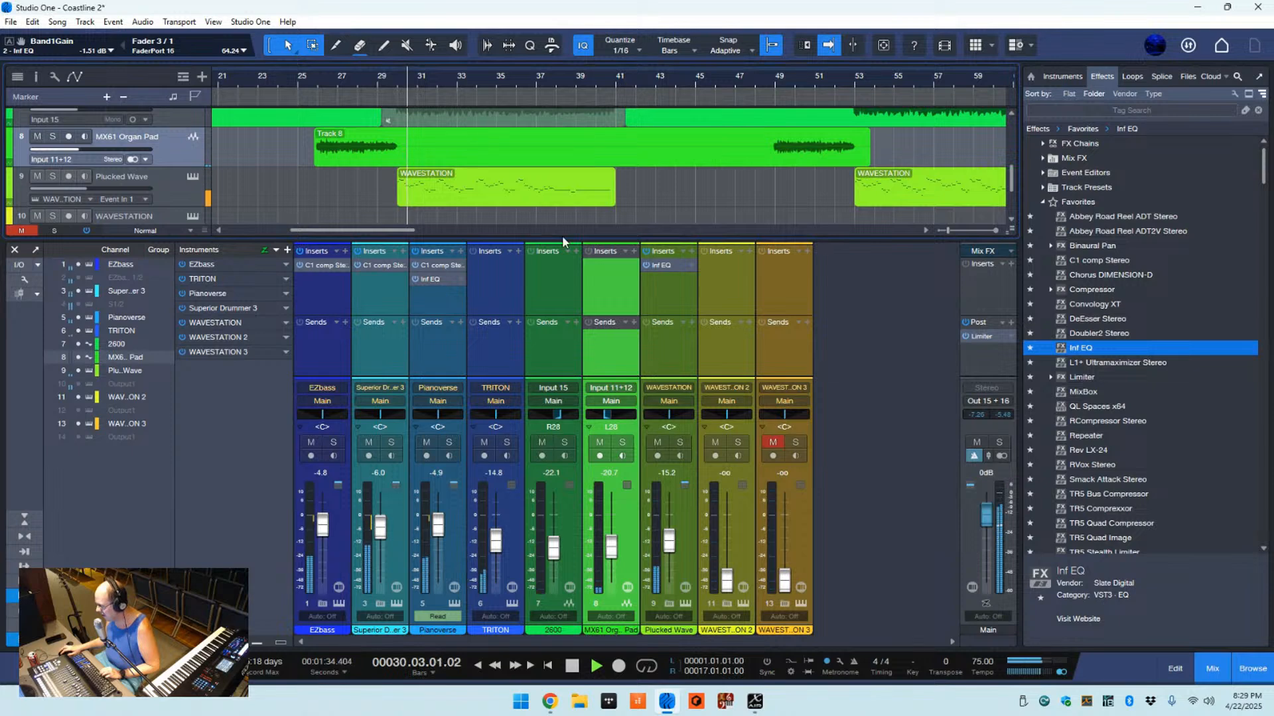
pyautogui.click(670, 264)
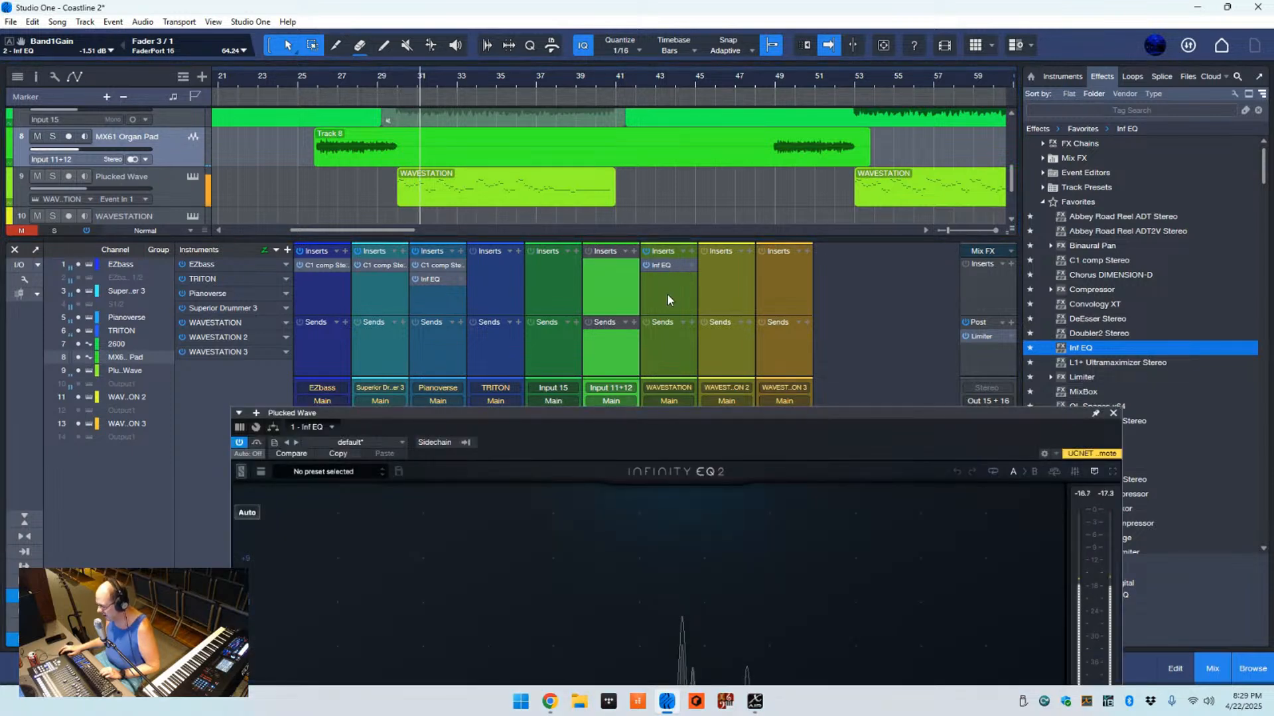
pyautogui.moveTo(654, 410); pyautogui.dragTo(603, 63)
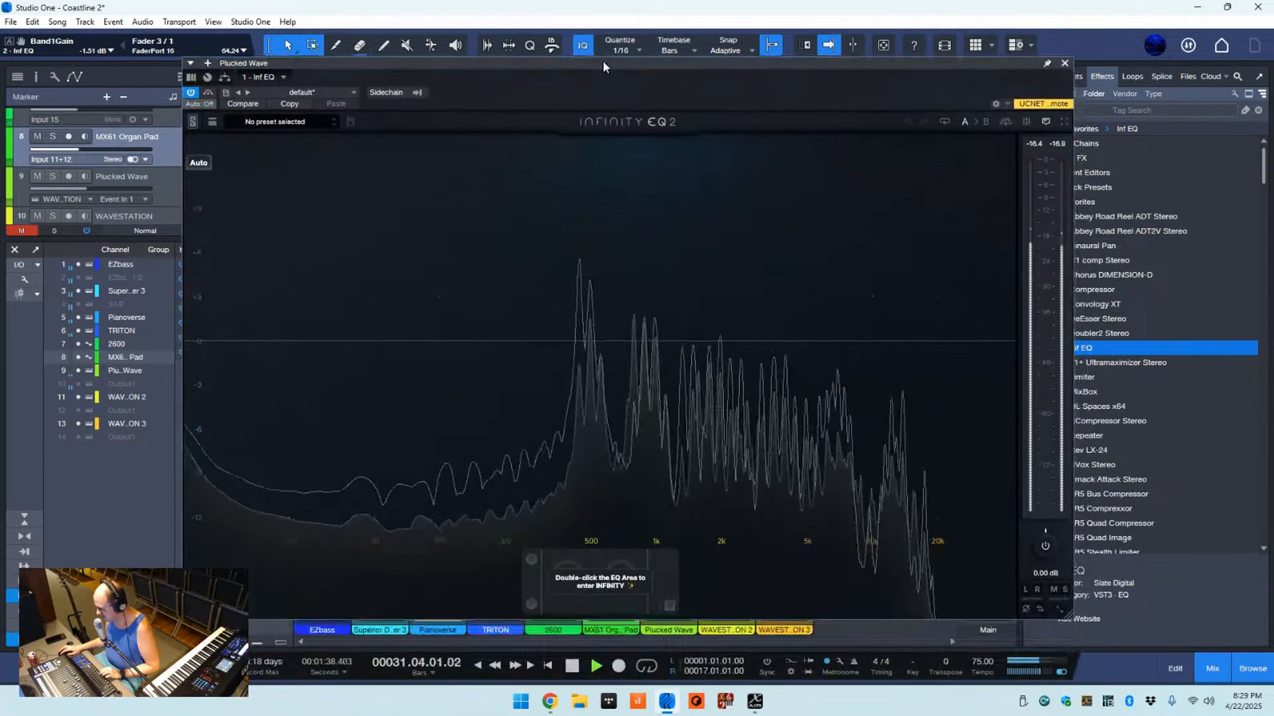
# - Add a high-pass band at 189 Hz with -1.91 dB and a bell boost at 7.40 kHz with +1.37 dB to Plucked Wave
pyautogui.doubleClick(384, 352)
pyautogui.moveTo(385, 353); pyautogui.dragTo(503, 376)
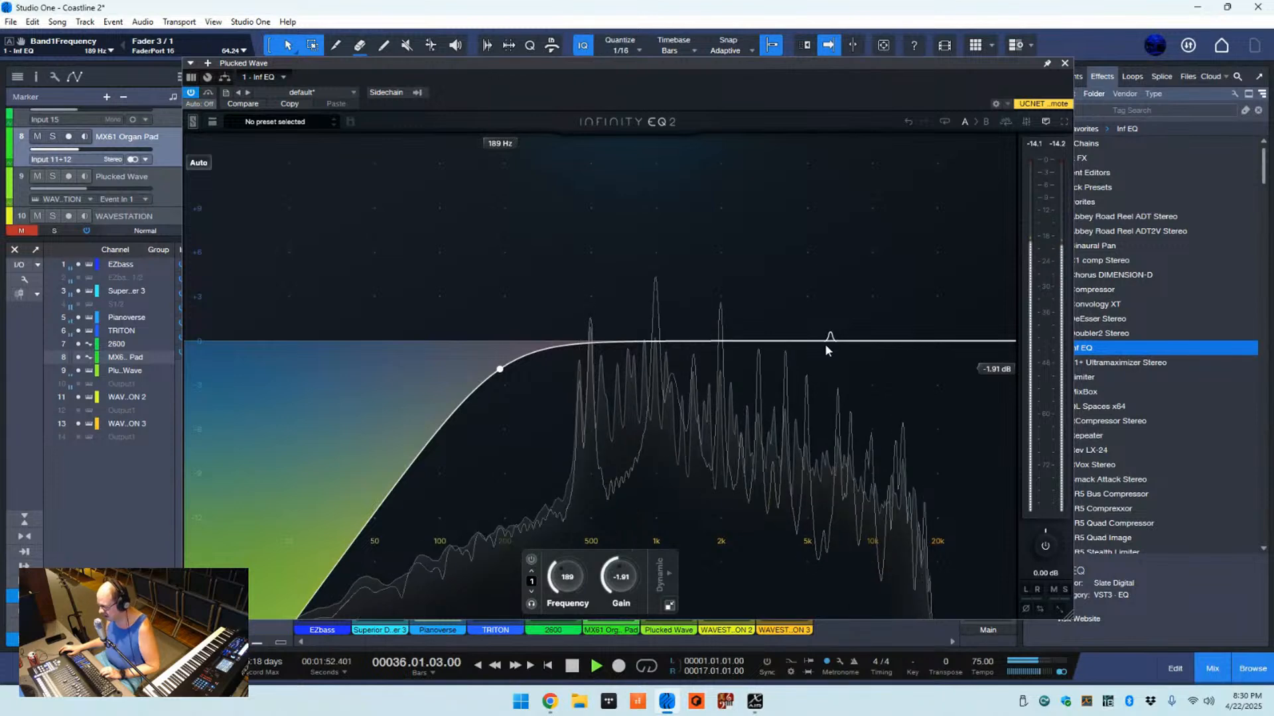
pyautogui.moveTo(500, 369)
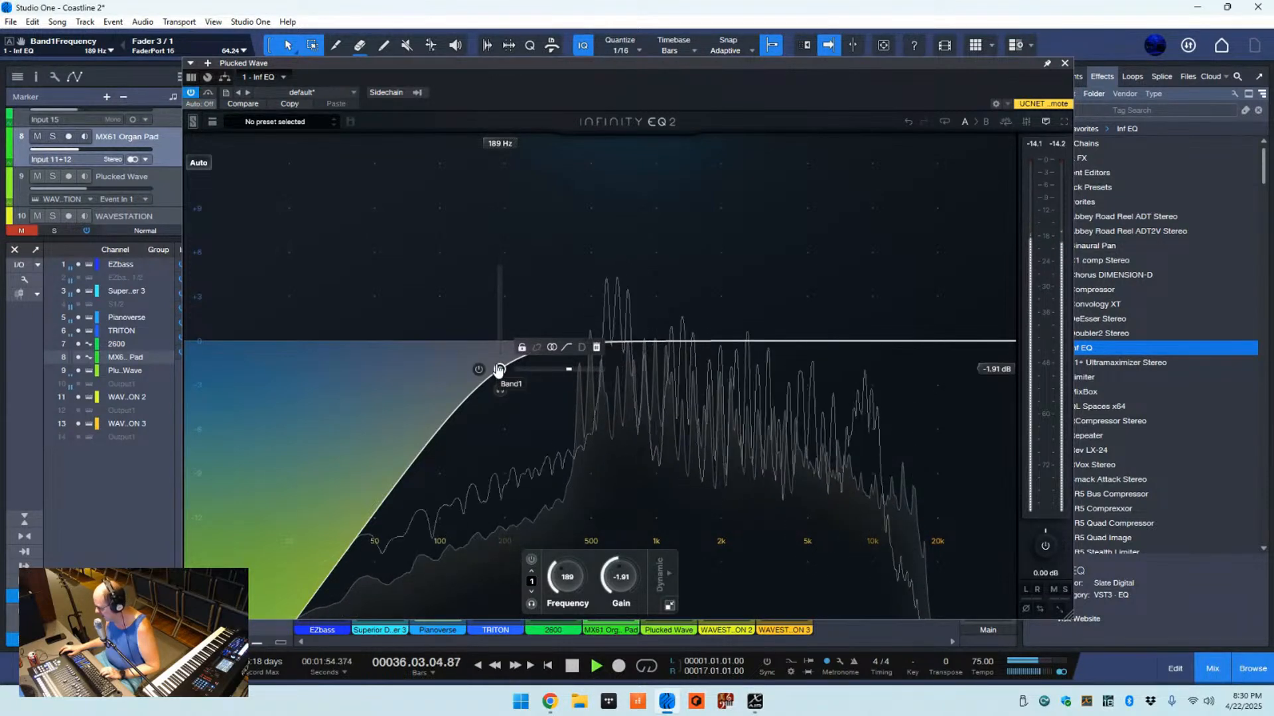
pyautogui.click(852, 341)
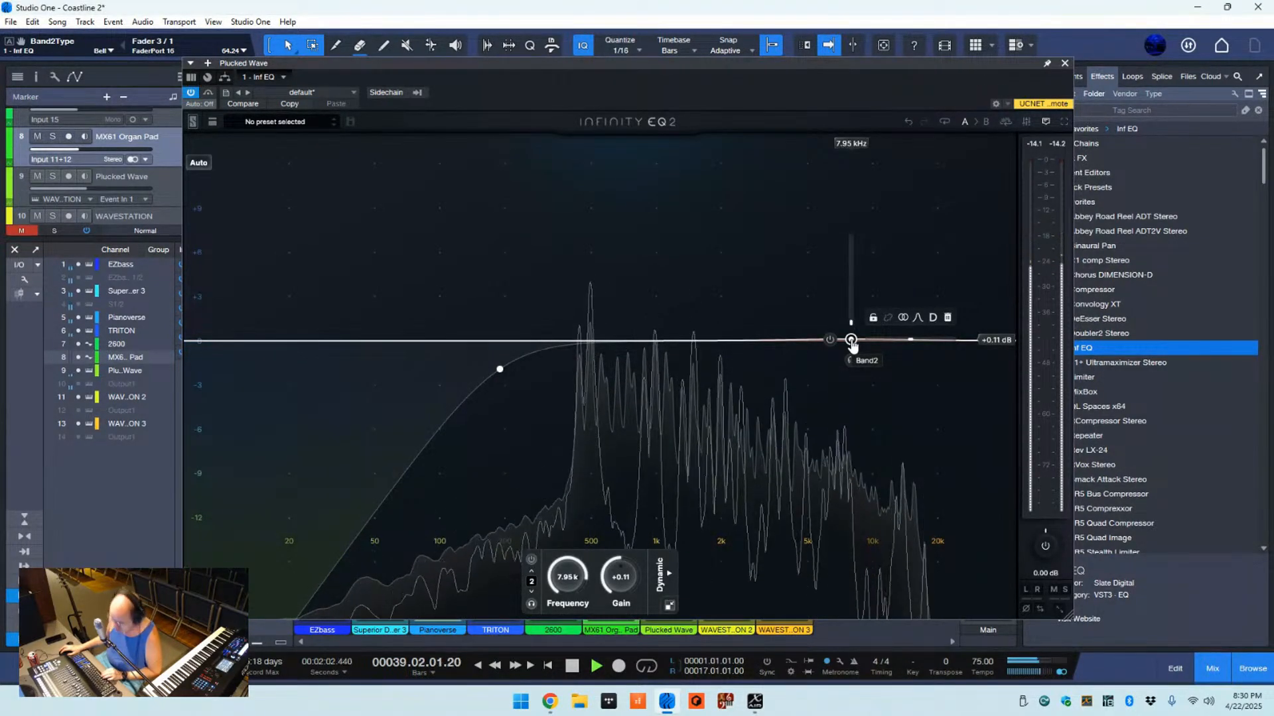
pyautogui.moveTo(852, 341); pyautogui.dragTo(845, 337)
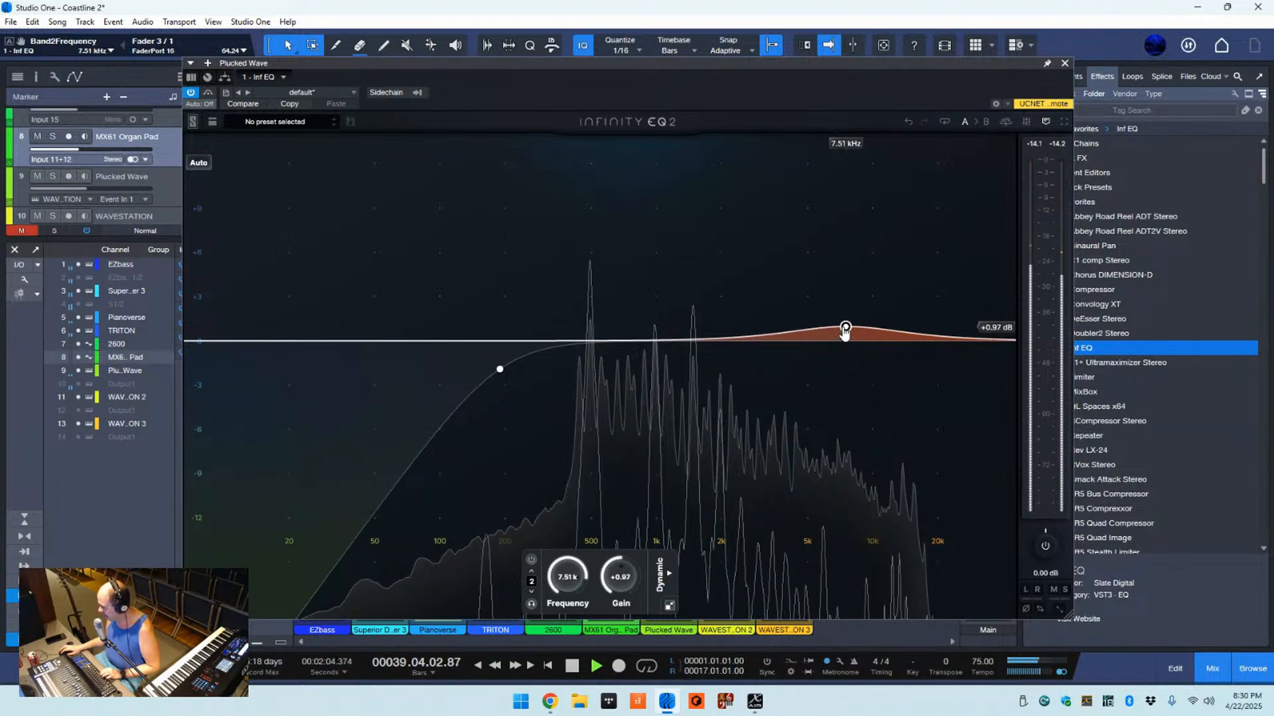
# - Replay from about bar 29 and set the Plucked Wave high bell band to 6.66 kHz with +2.70 dB gain
pyautogui.moveTo(576, 65); pyautogui.dragTo(619, 366)
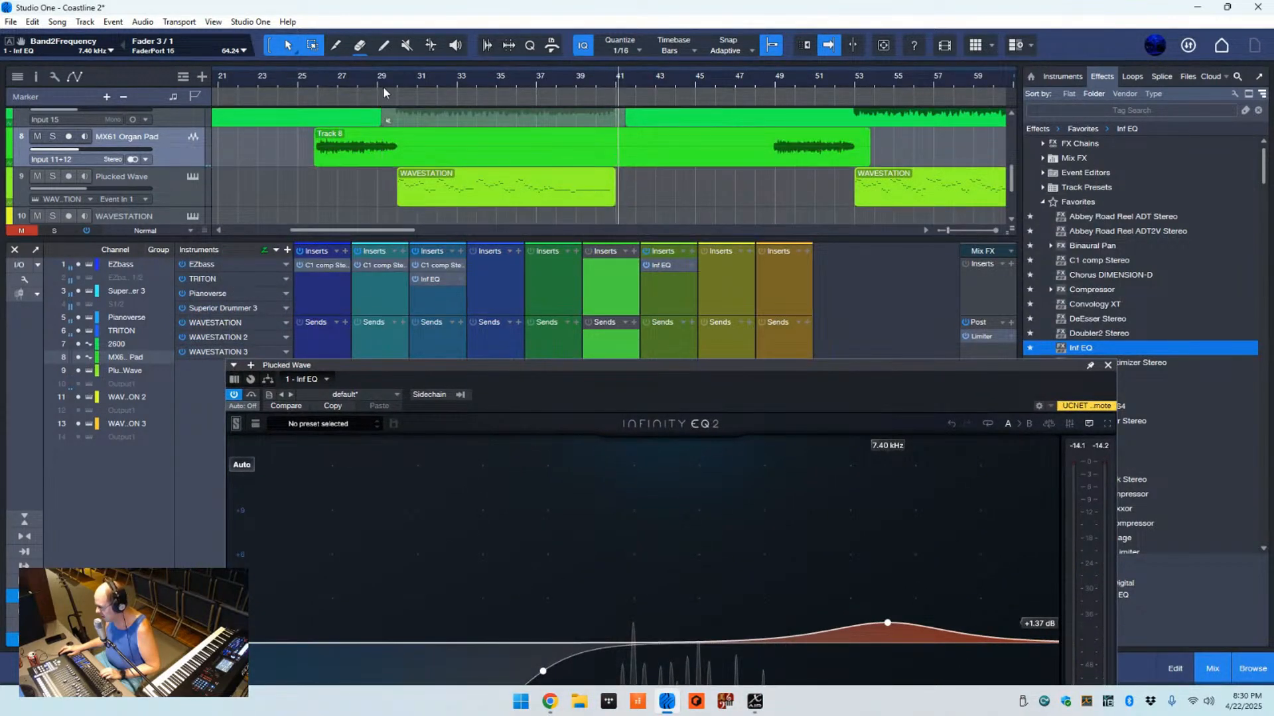
pyautogui.moveTo(536, 368); pyautogui.dragTo(492, 106)
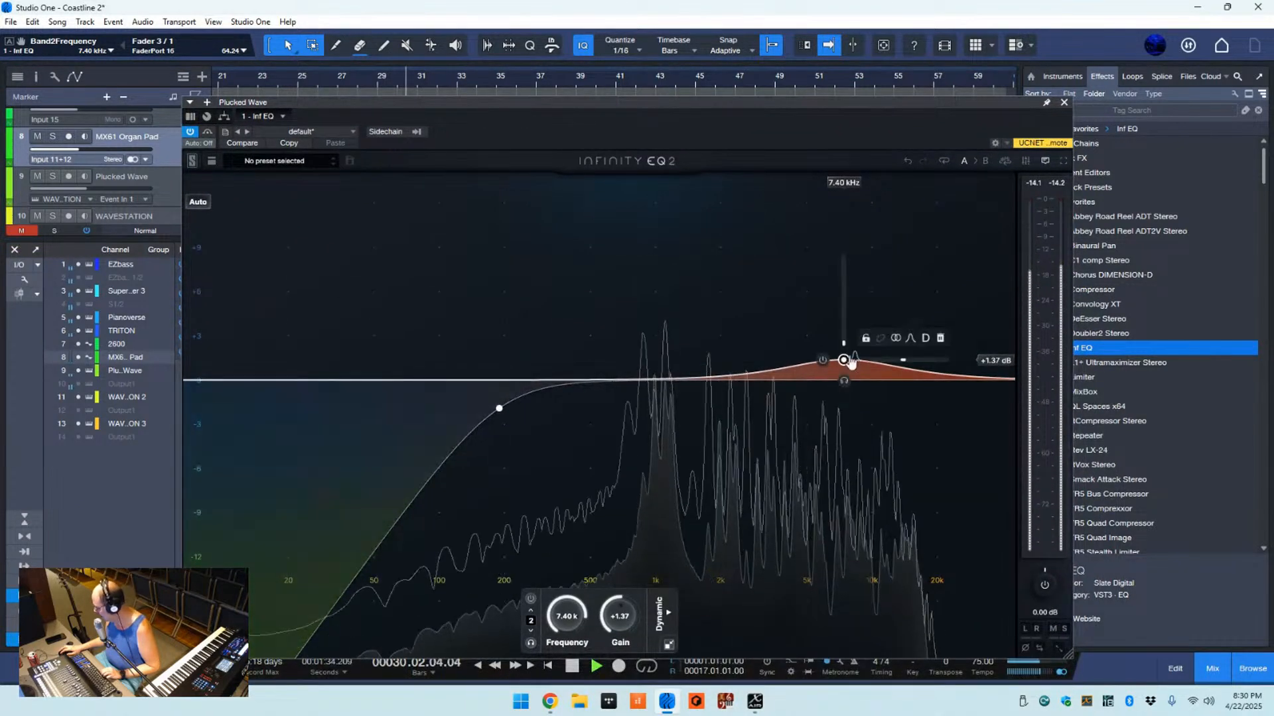
pyautogui.moveTo(843, 360)
pyautogui.mouseDown()
pyautogui.moveTo(843, 246)
pyautogui.moveTo(688, 202)
pyautogui.moveTo(805, 170)
pyautogui.moveTo(829, 182)
pyautogui.moveTo(833, 341)
pyautogui.mouseUp()
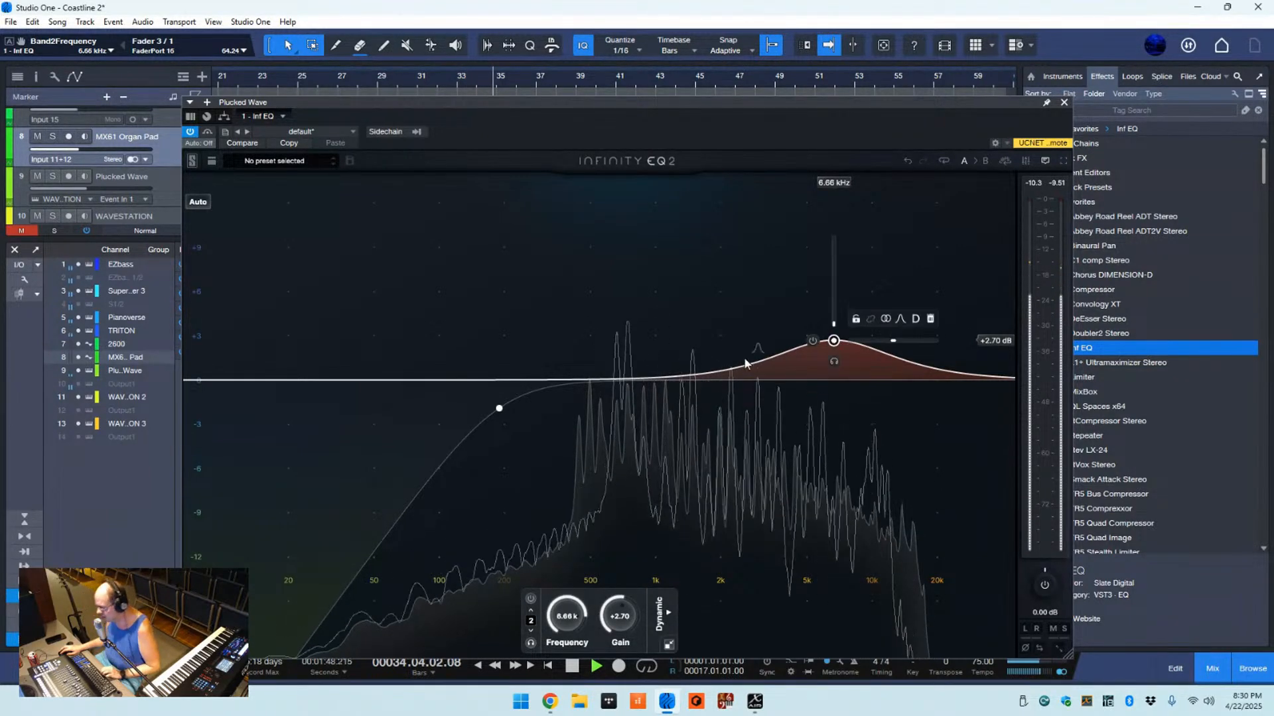
# - Add a bell cut at 811 Hz with -0.92 dB to the Plucked Wave EQ and close the plug-in
pyautogui.doubleClick(649, 378)
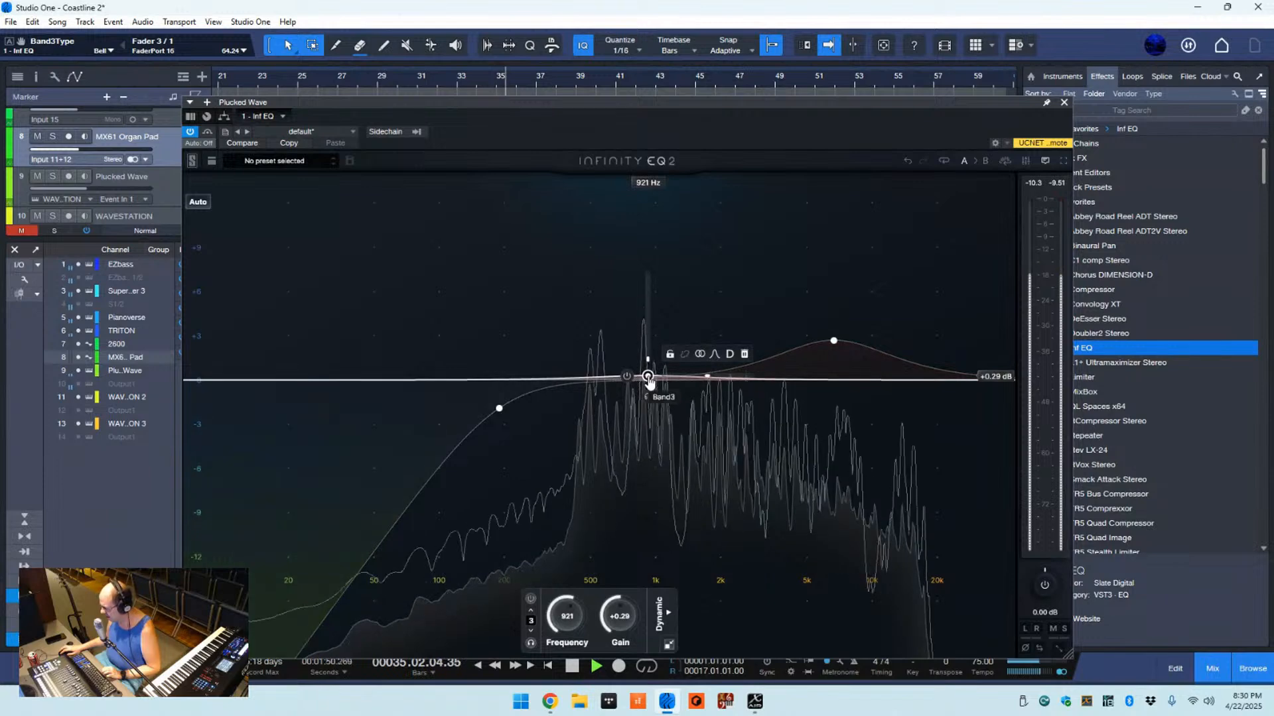
pyautogui.moveTo(649, 383); pyautogui.dragTo(637, 404)
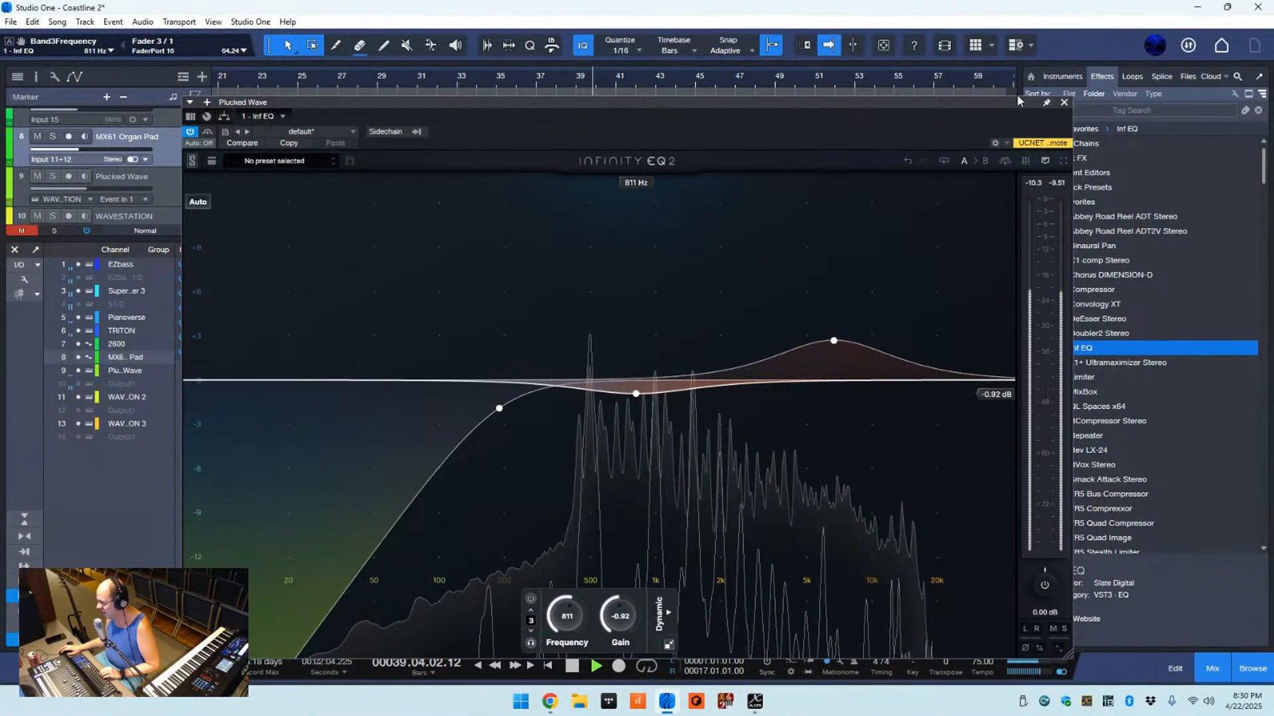
pyautogui.click(1064, 104)
# - Return the playhead to bar 29, insert Doubler2 Stereo after Inf EQ on Plucked Wave, check voice 2's pan, and close the plug-in
pyautogui.click(376, 77)
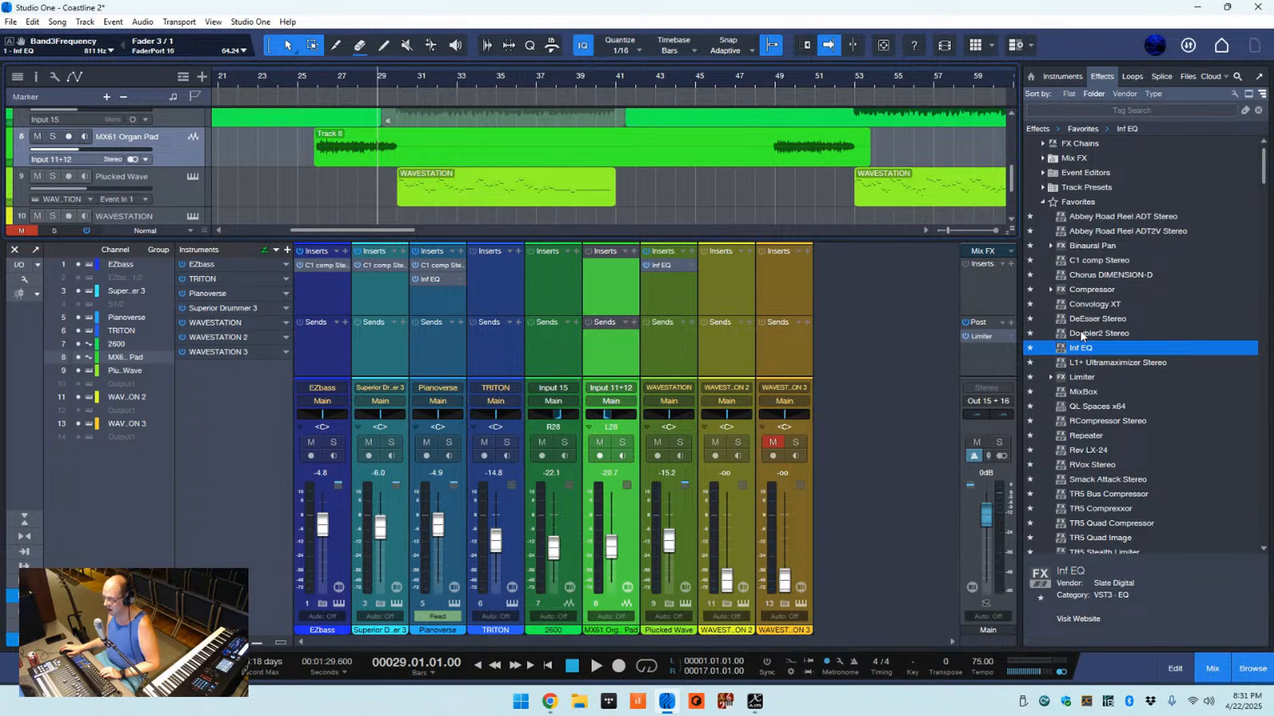
pyautogui.moveTo(1081, 335); pyautogui.dragTo(662, 287)
pyautogui.moveTo(393, 100); pyautogui.dragTo(479, 96)
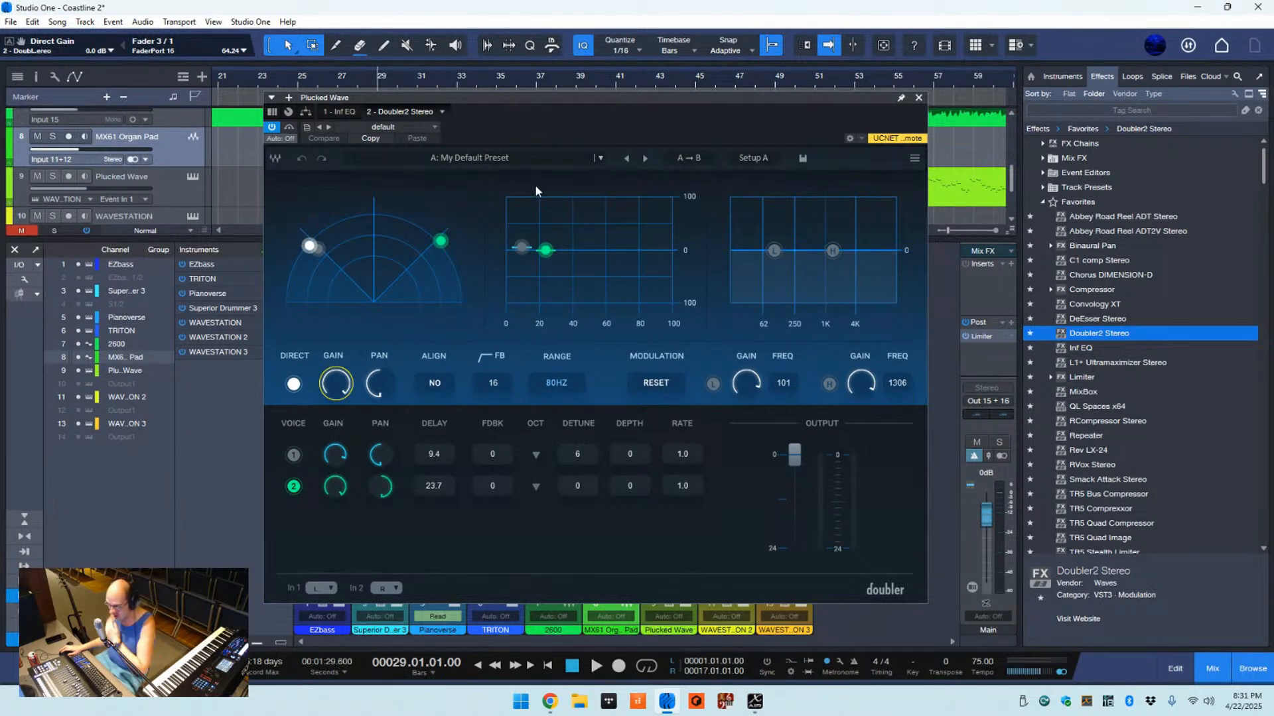
pyautogui.click(380, 486)
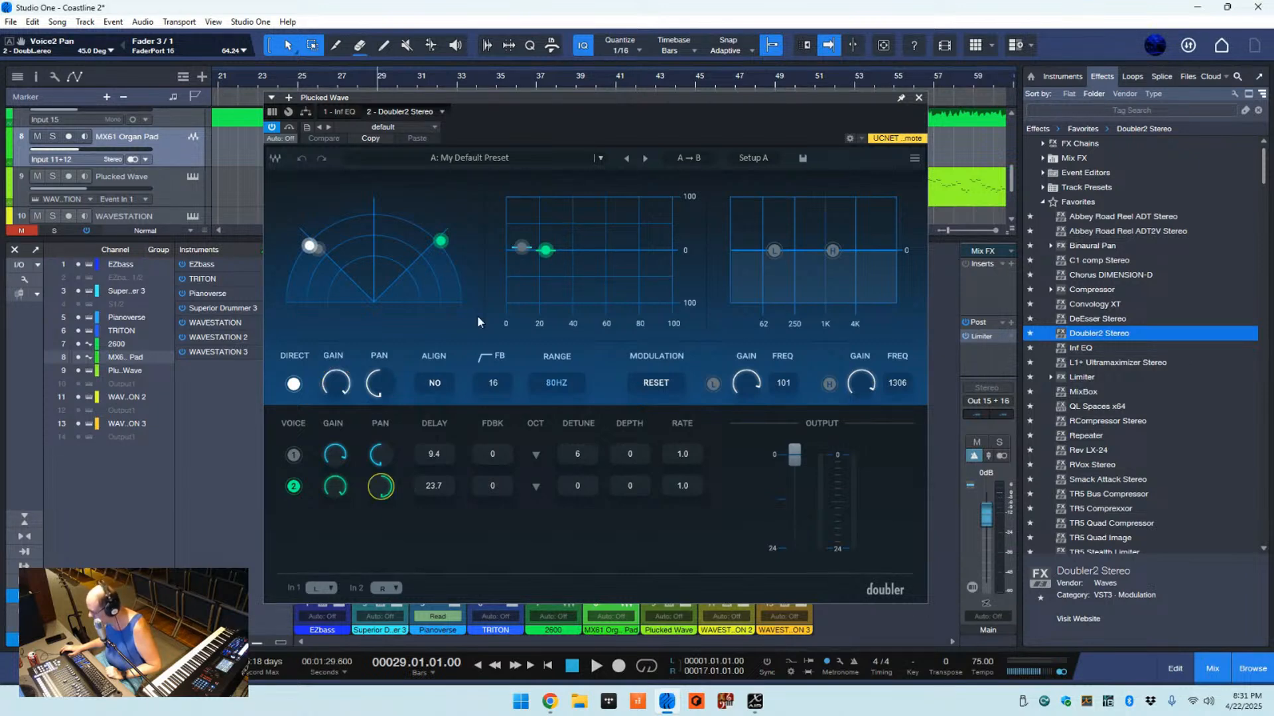
pyautogui.click(919, 98)
# - Lower the Plucked Wave channel to -17.5 dB during playback, then return the playhead to bar 29
pyautogui.press('space')
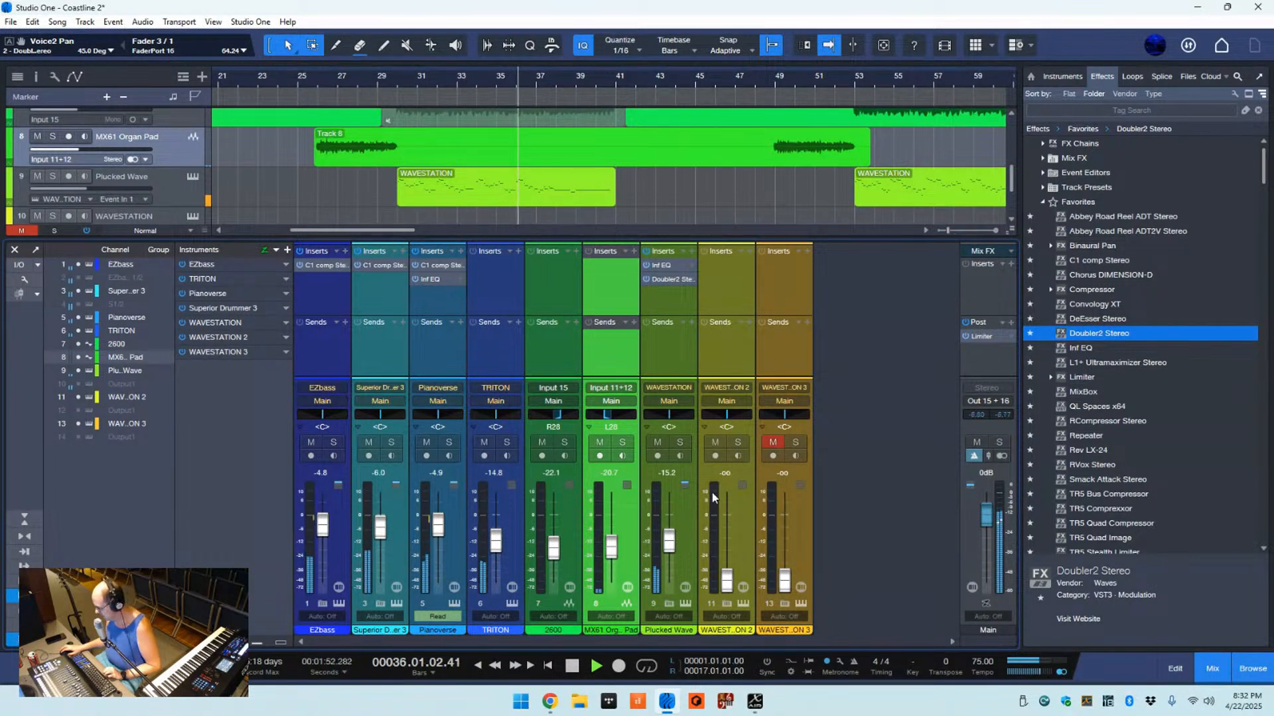
pyautogui.scroll(-2, 672, 533)
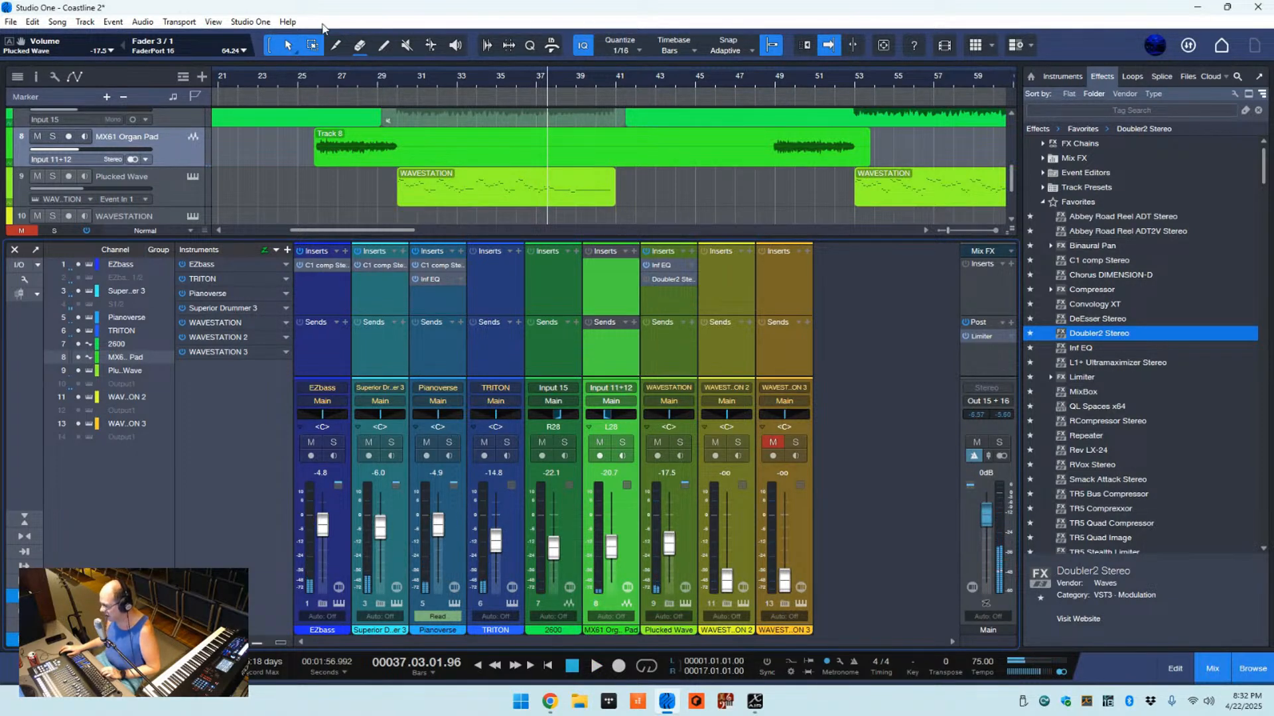
pyautogui.click(382, 79)
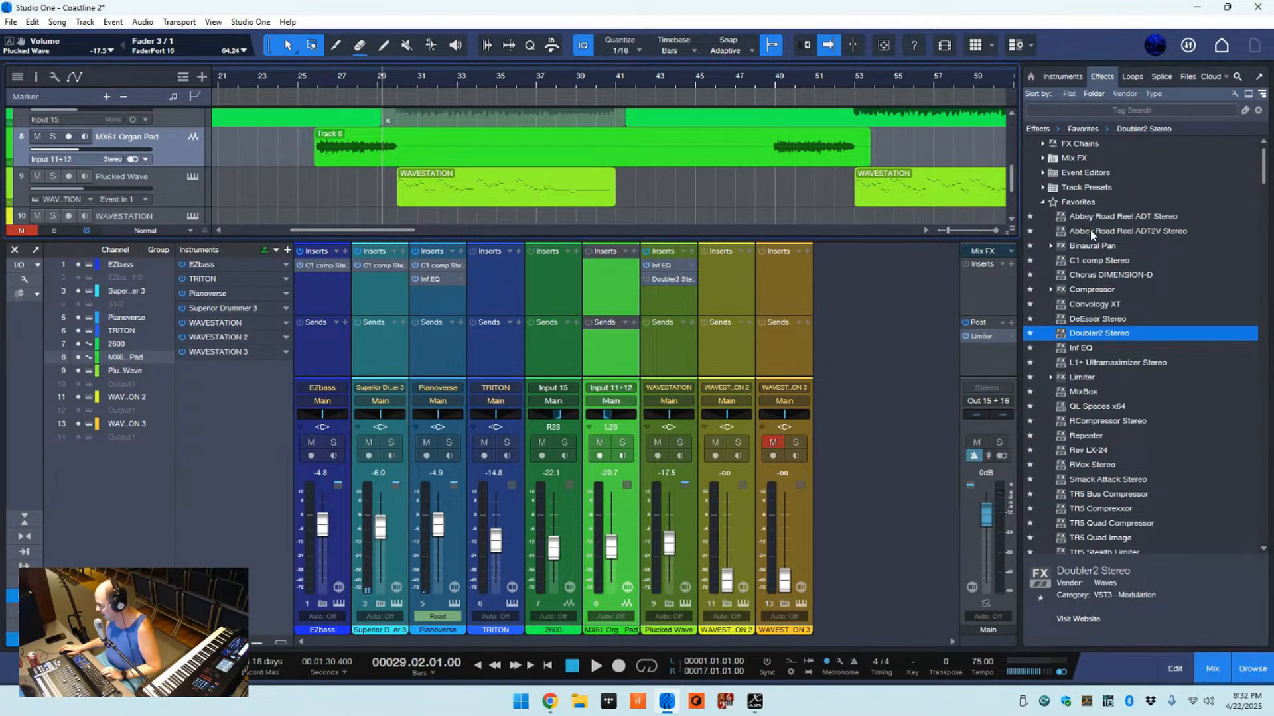
# - Insert Abbey Road Reel ADT2V Stereo on the Plucked Wave channel and audition it bypassed and active, returning playback to about bar 29
pyautogui.moveTo(1089, 229); pyautogui.dragTo(648, 297)
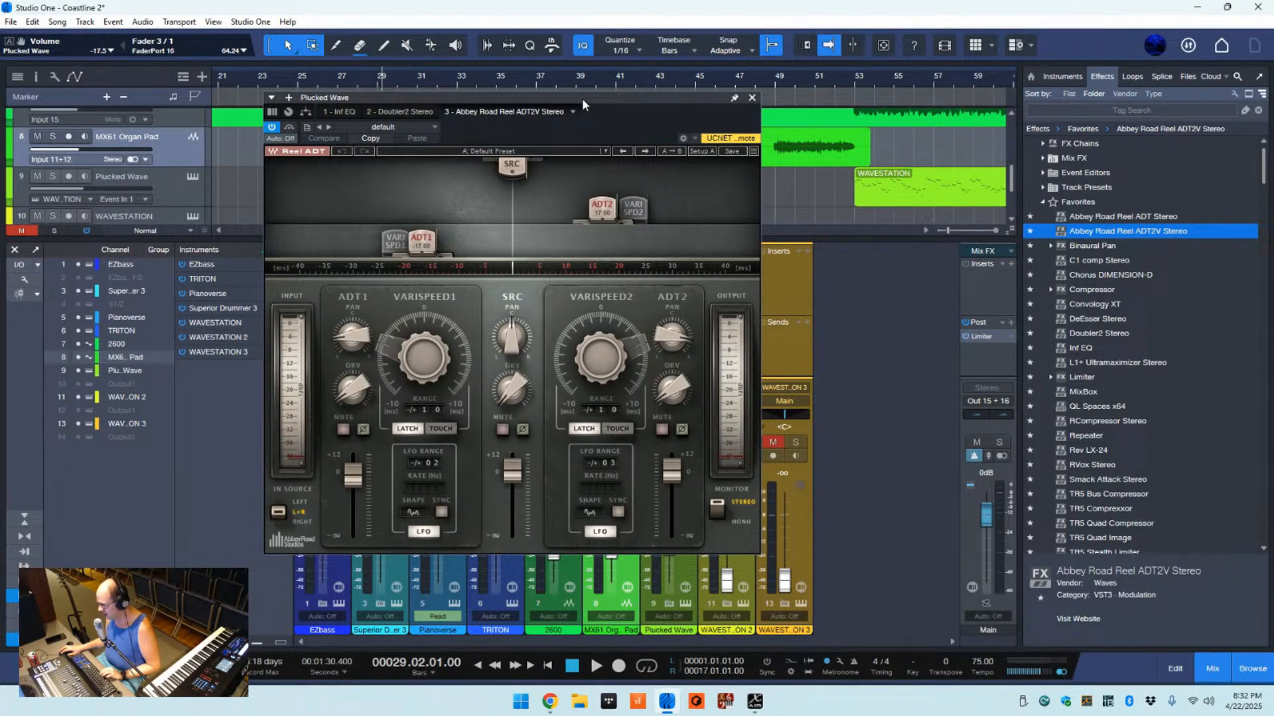
pyautogui.press('space')
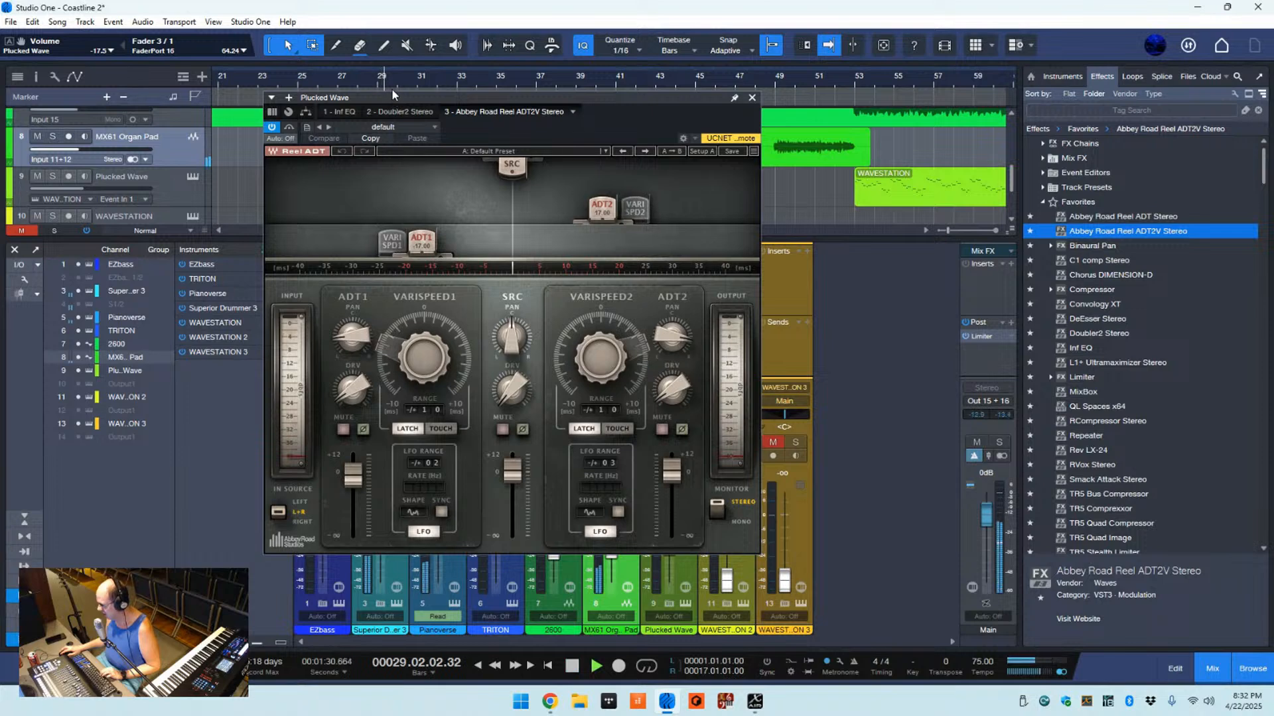
pyautogui.moveTo(402, 100); pyautogui.dragTo(460, 93)
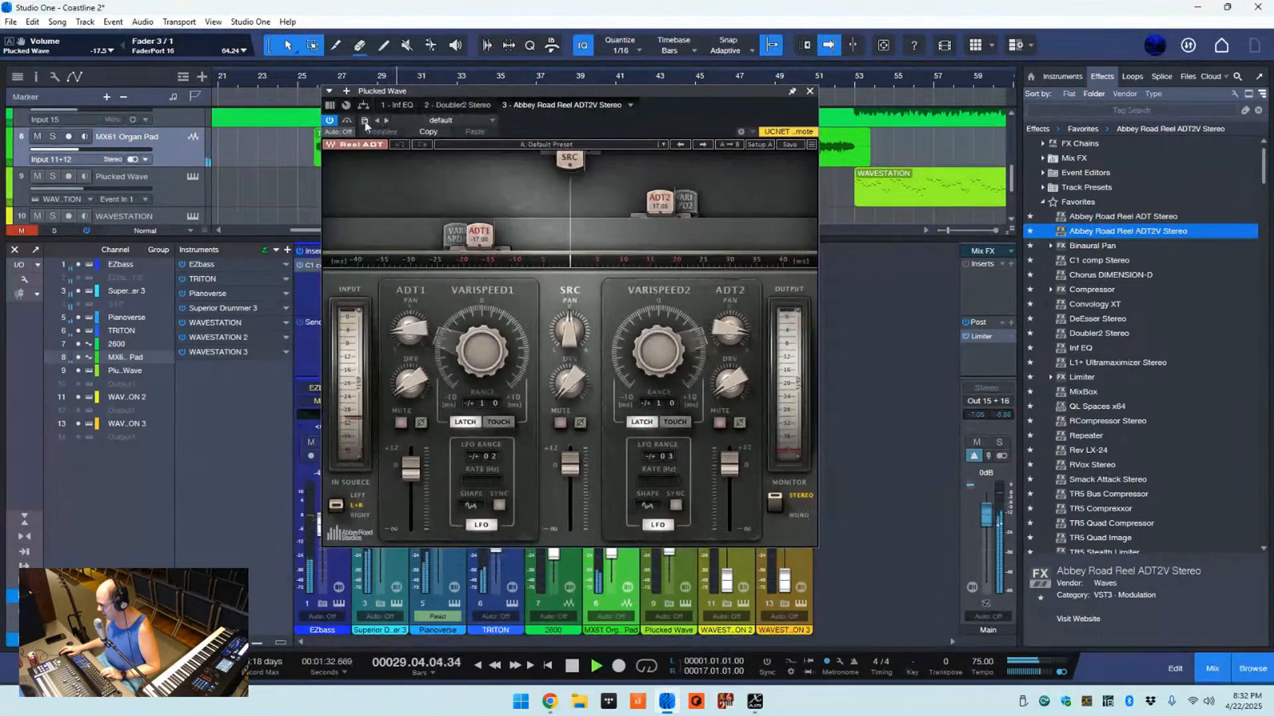
pyautogui.click(332, 121)
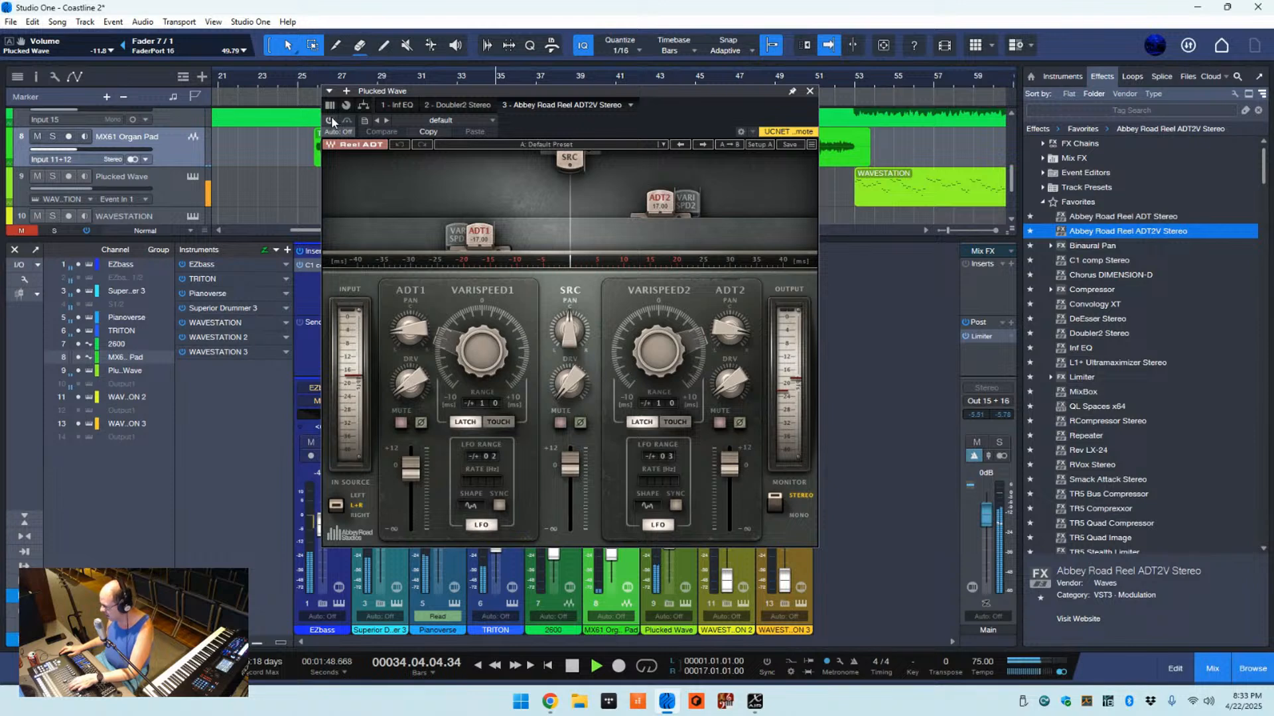
pyautogui.moveTo(516, 91); pyautogui.dragTo(514, 234)
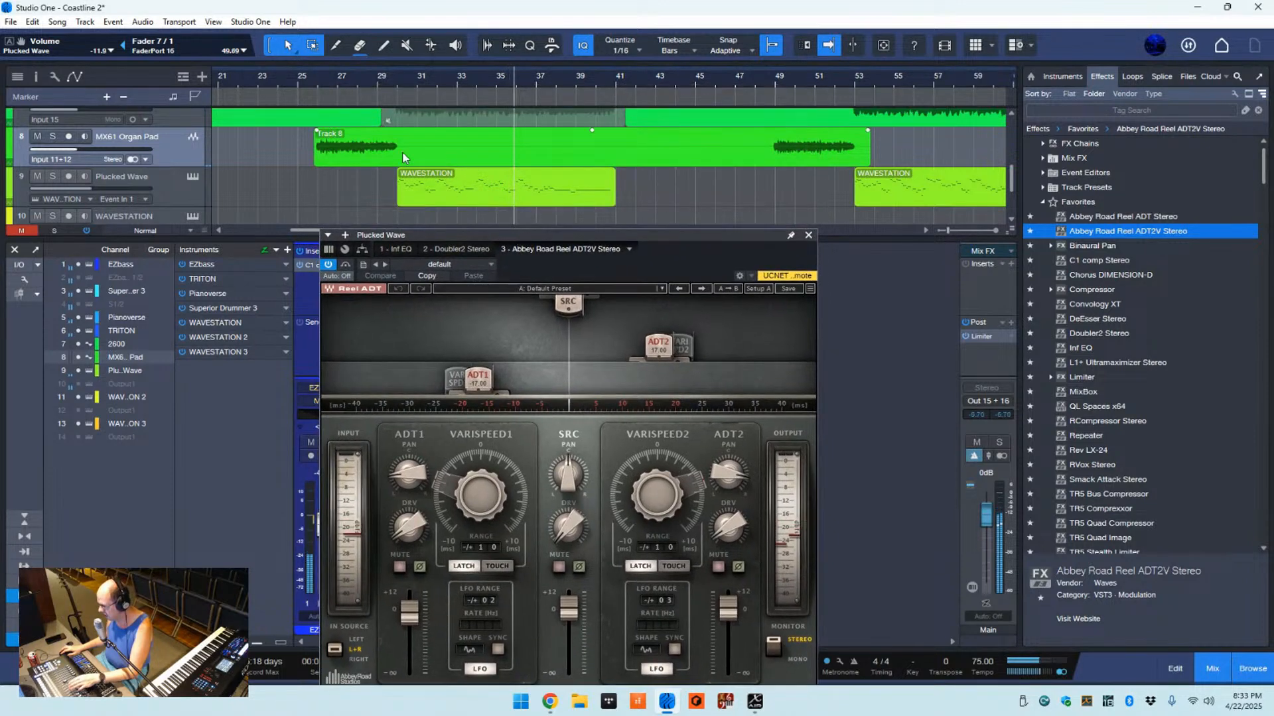
pyautogui.click(375, 78)
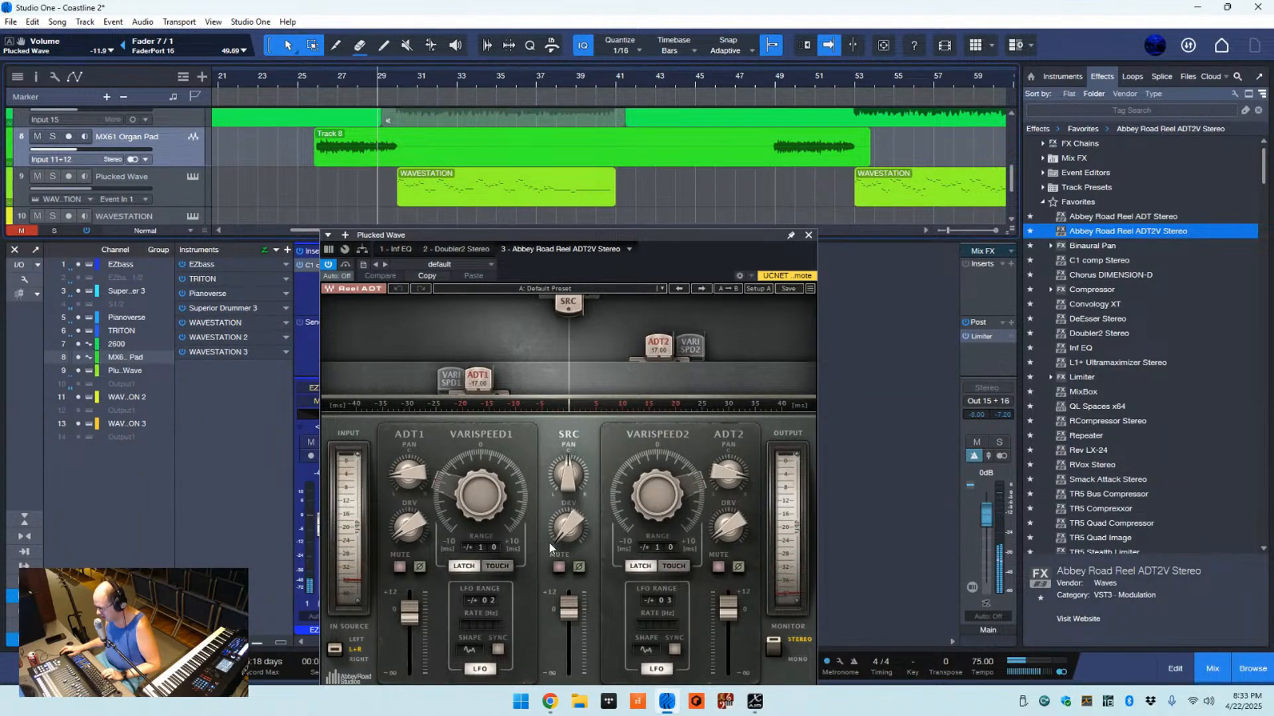
# - Set Reel ADT2V's ADT1 level to about 0.3 dB, ADT2 level to 1.0 dB, VariSpeed1 to -6.92 and ADT2 pan to 100, adjusting VariSpeed2 and ADT1 pan
pyautogui.moveTo(410, 609); pyautogui.dragTo(416, 595)
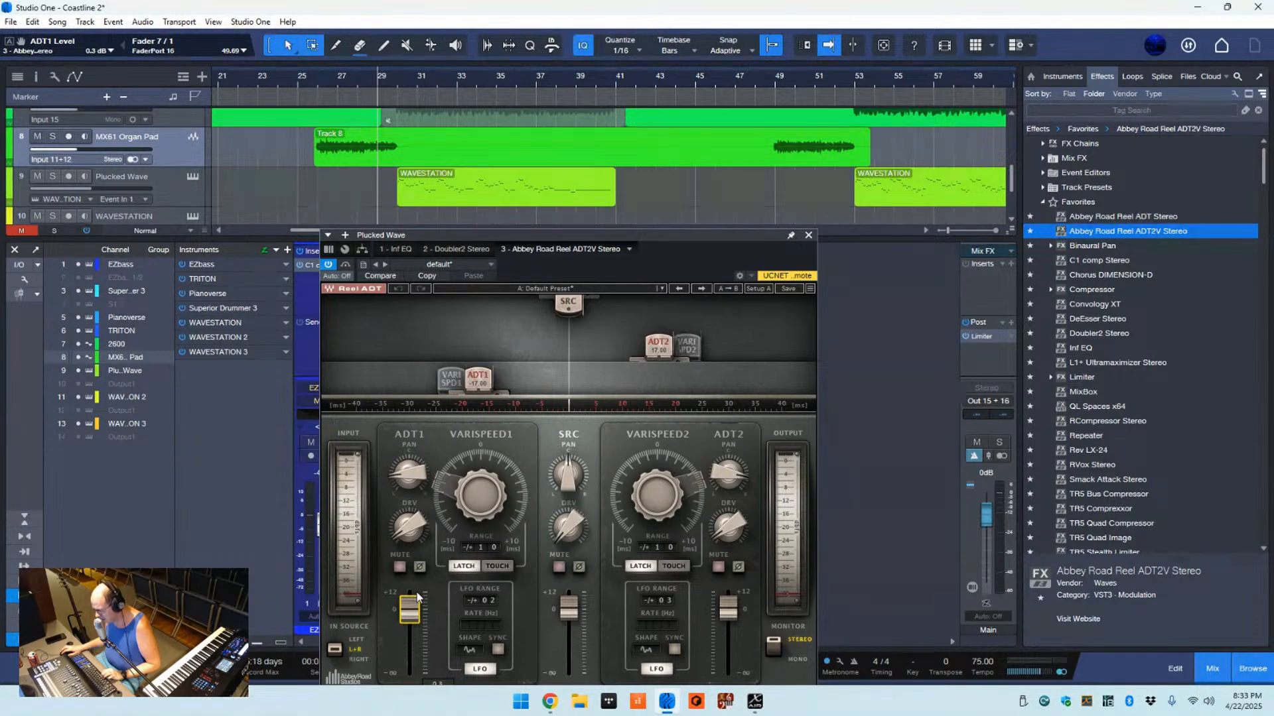
pyautogui.moveTo(726, 618); pyautogui.dragTo(724, 617)
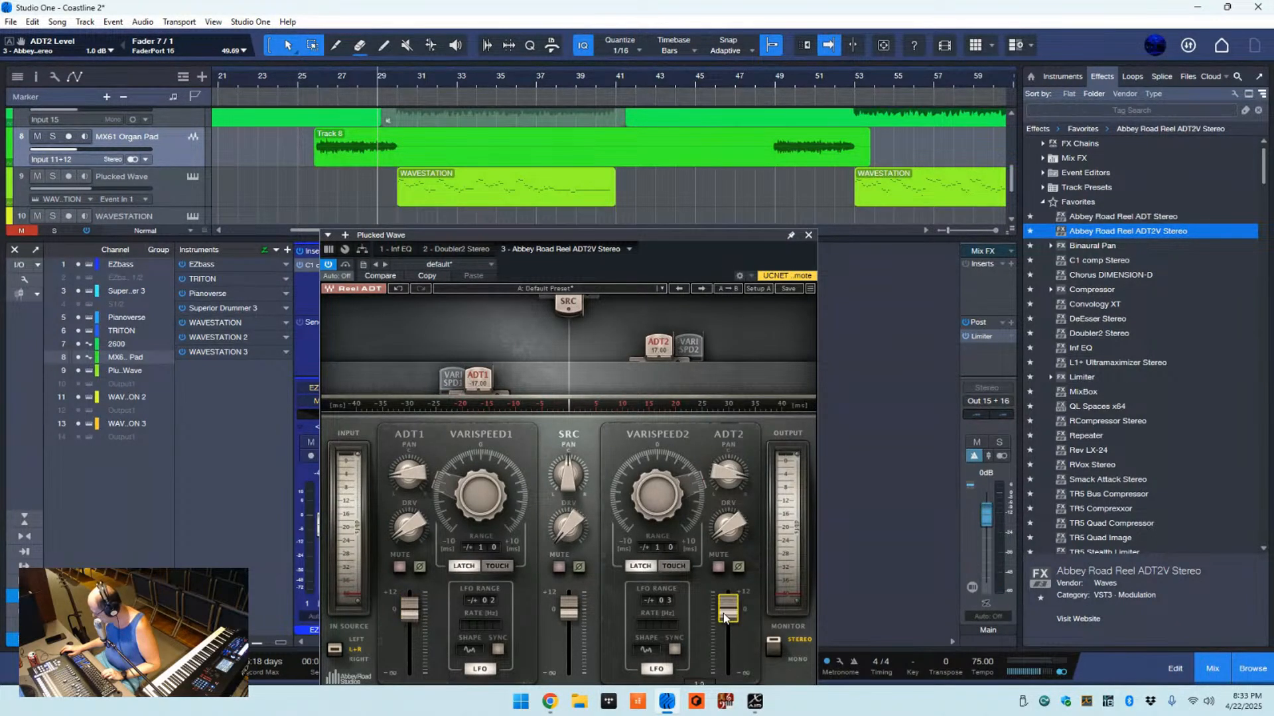
pyautogui.moveTo(474, 484)
pyautogui.mouseDown()
pyautogui.moveTo(473, 509)
pyautogui.moveTo(467, 499)
pyautogui.mouseUp()
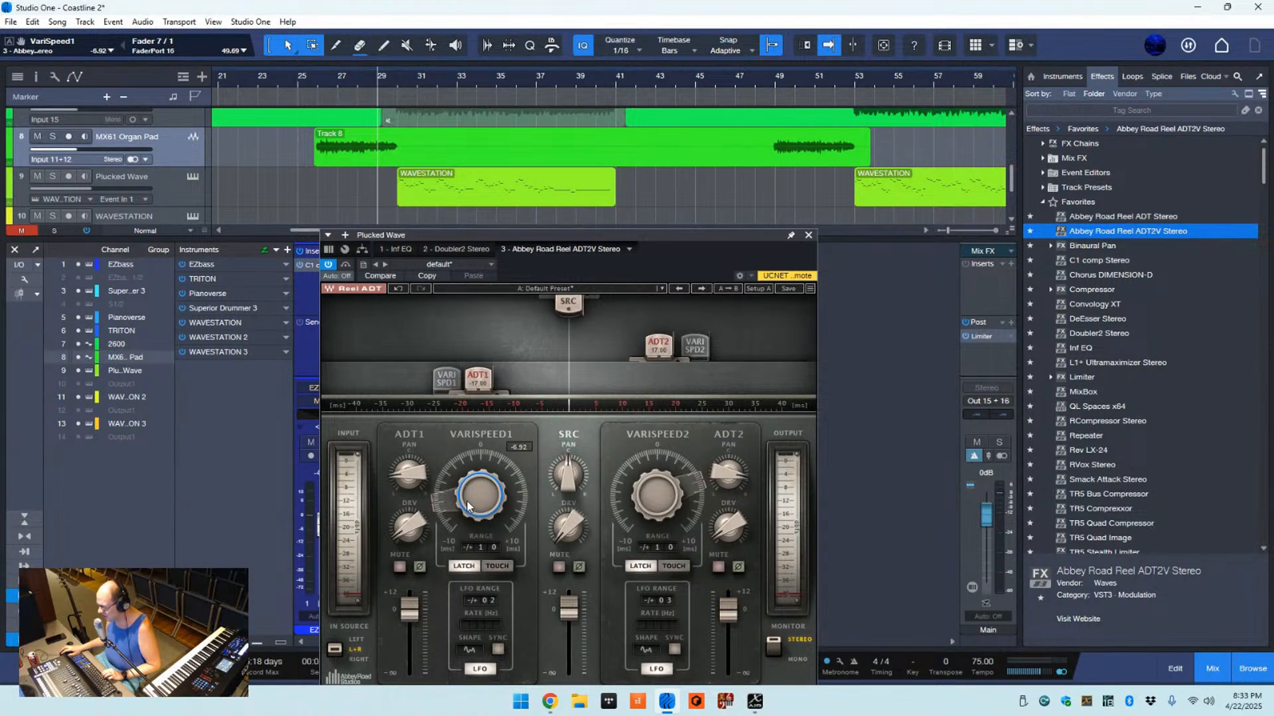
pyautogui.moveTo(666, 505); pyautogui.dragTo(648, 484)
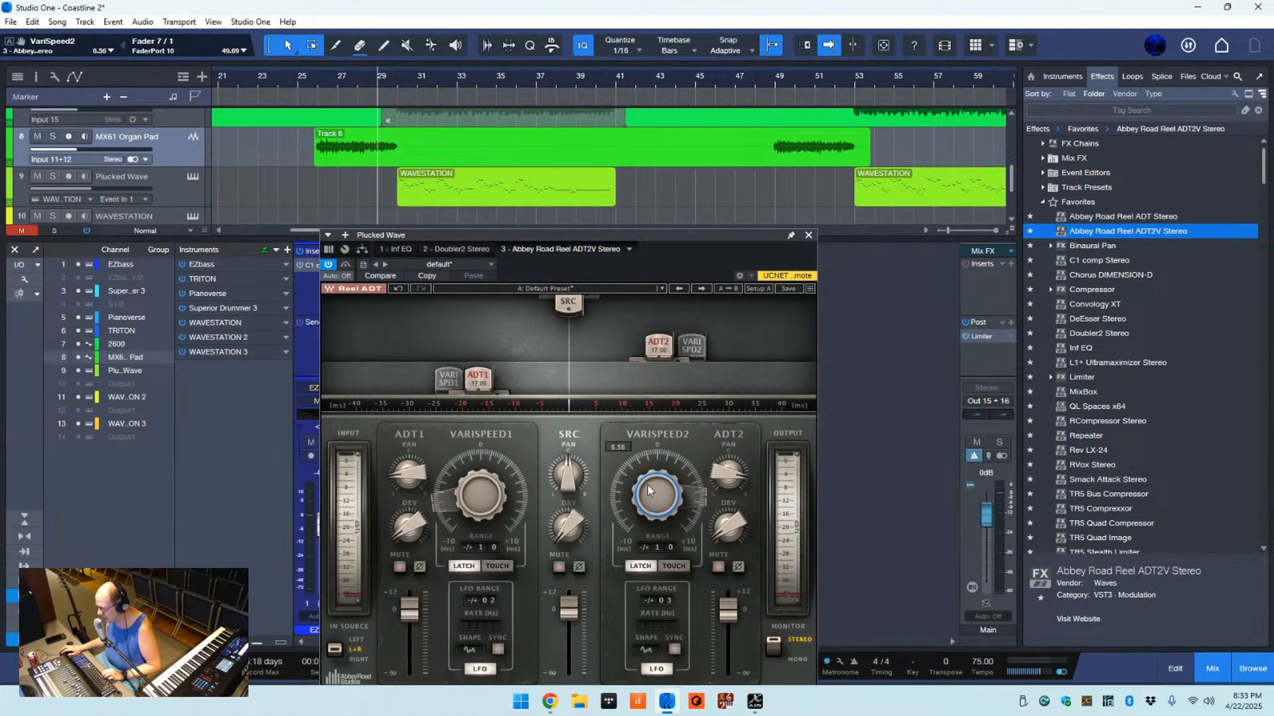
pyautogui.moveTo(413, 480); pyautogui.dragTo(426, 559)
pyautogui.moveTo(735, 474); pyautogui.dragTo(736, 464)
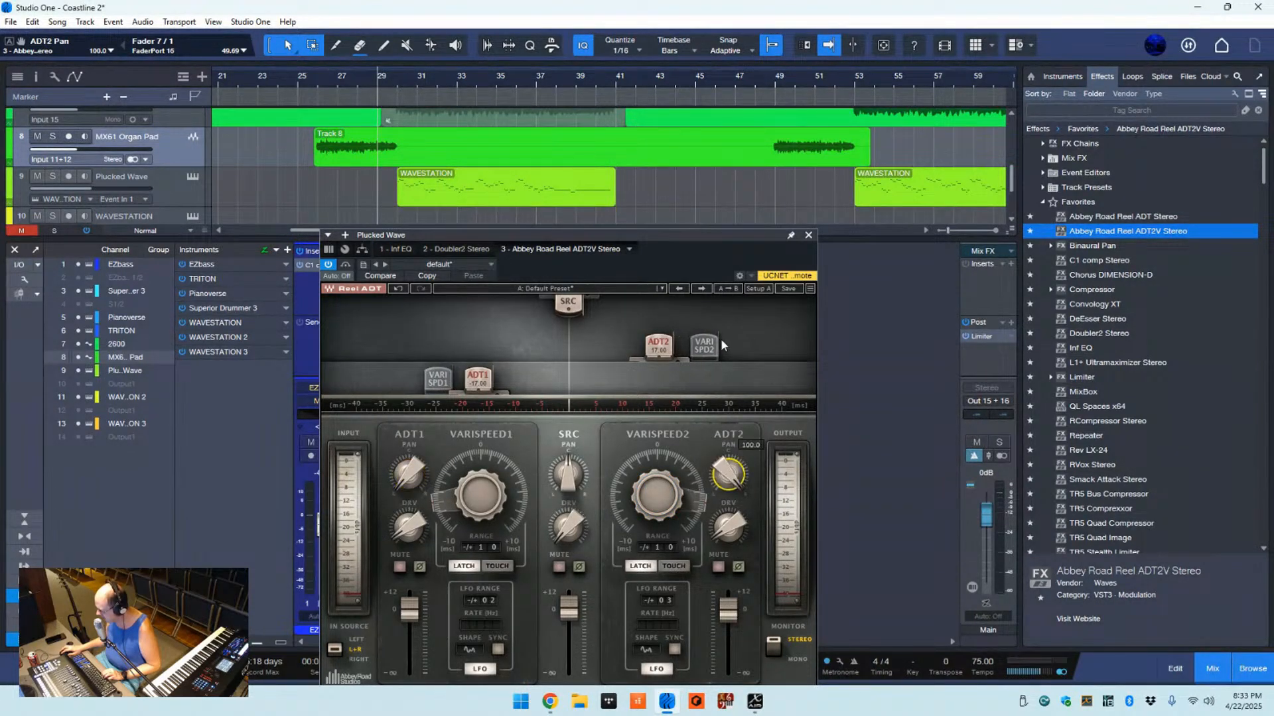
# - Play from about bar 30 and compare the Plucked Wave sound with Reel ADT2V bypassed and active, closing the plug-in window
pyautogui.click(388, 80)
pyautogui.press('space')
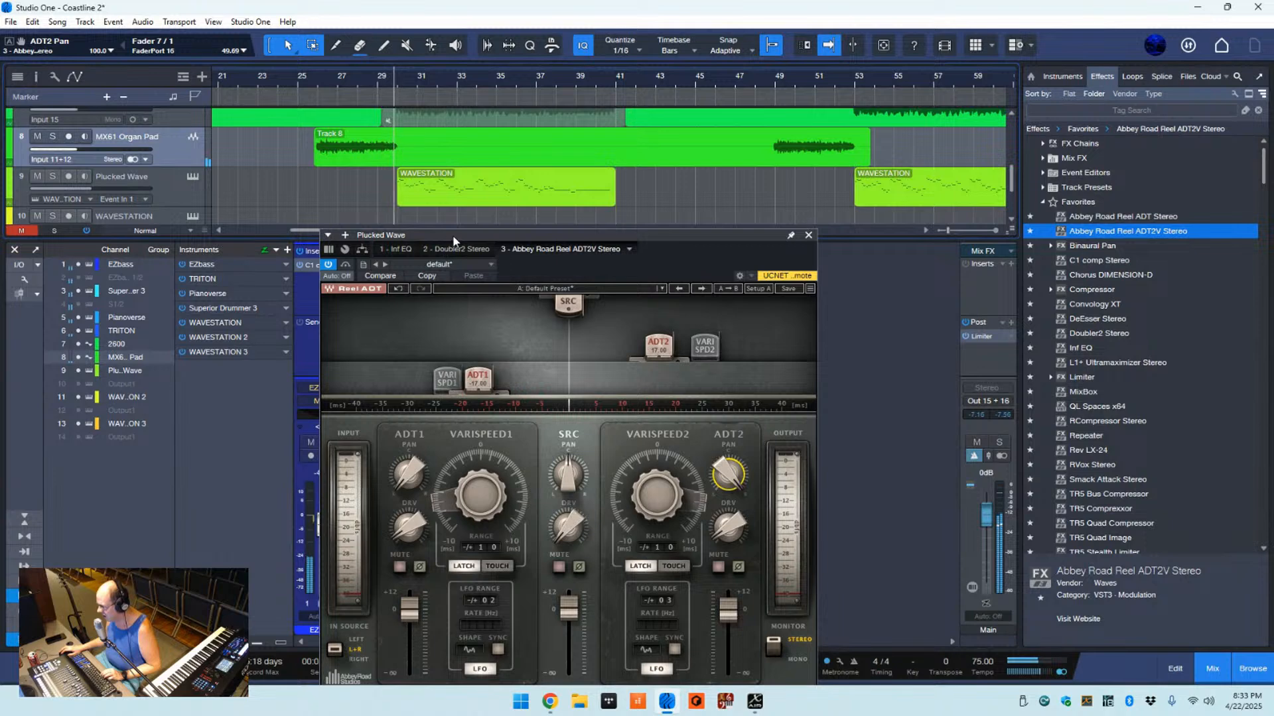
pyautogui.moveTo(451, 236); pyautogui.dragTo(428, 116)
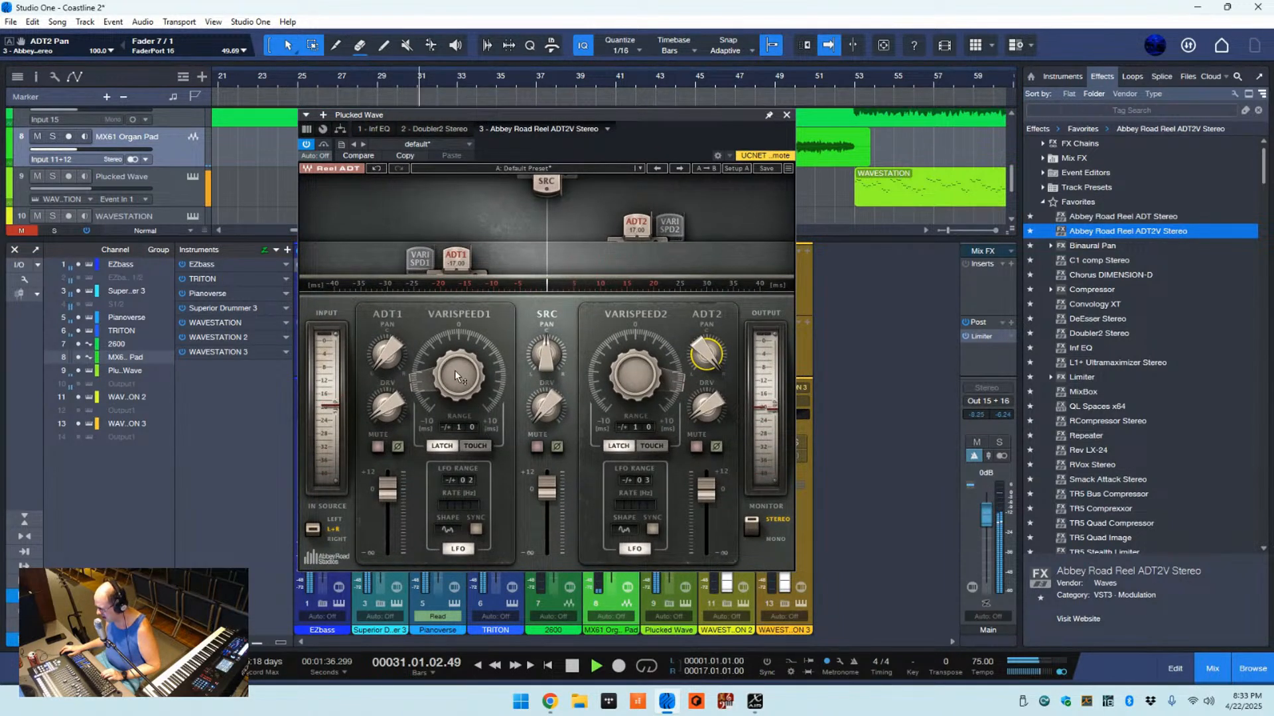
pyautogui.click(309, 146)
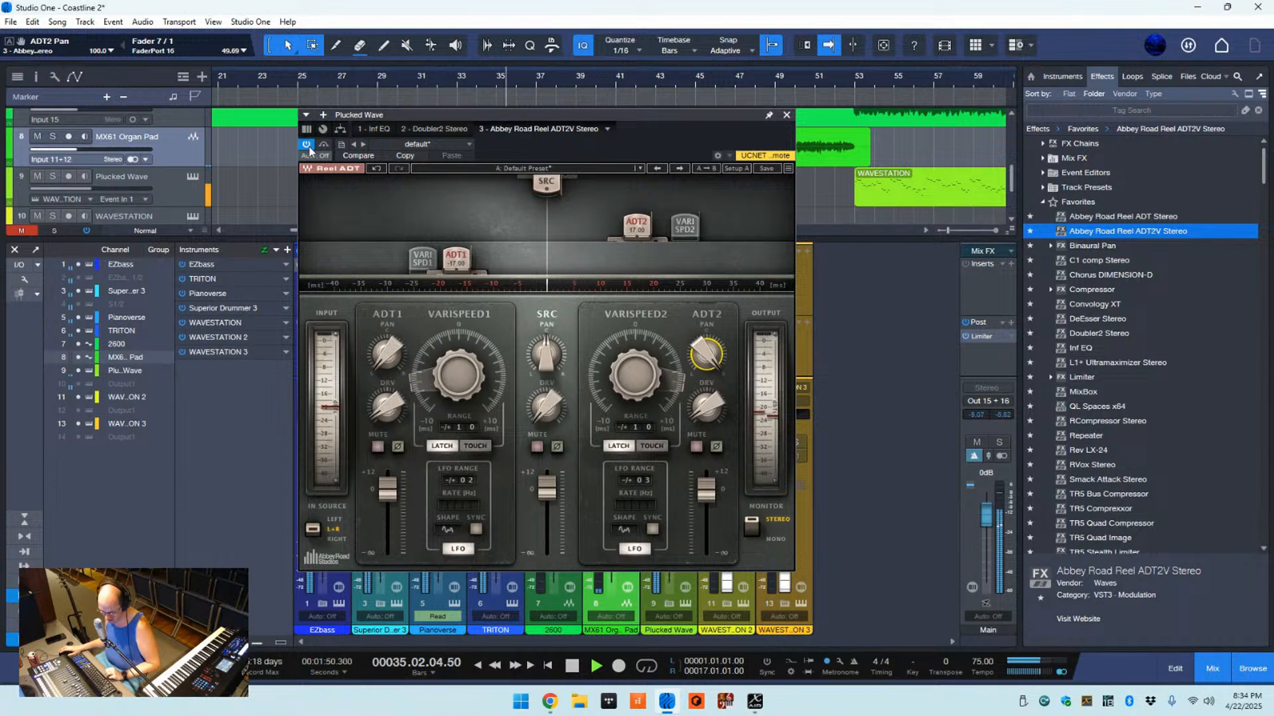
pyautogui.click(786, 114)
# - Remove Doubler2 Stereo from the Plucked Wave channel, with its record arm turned off, and set the channel volume to -12.5 dB
pyautogui.rightClick(651, 287)
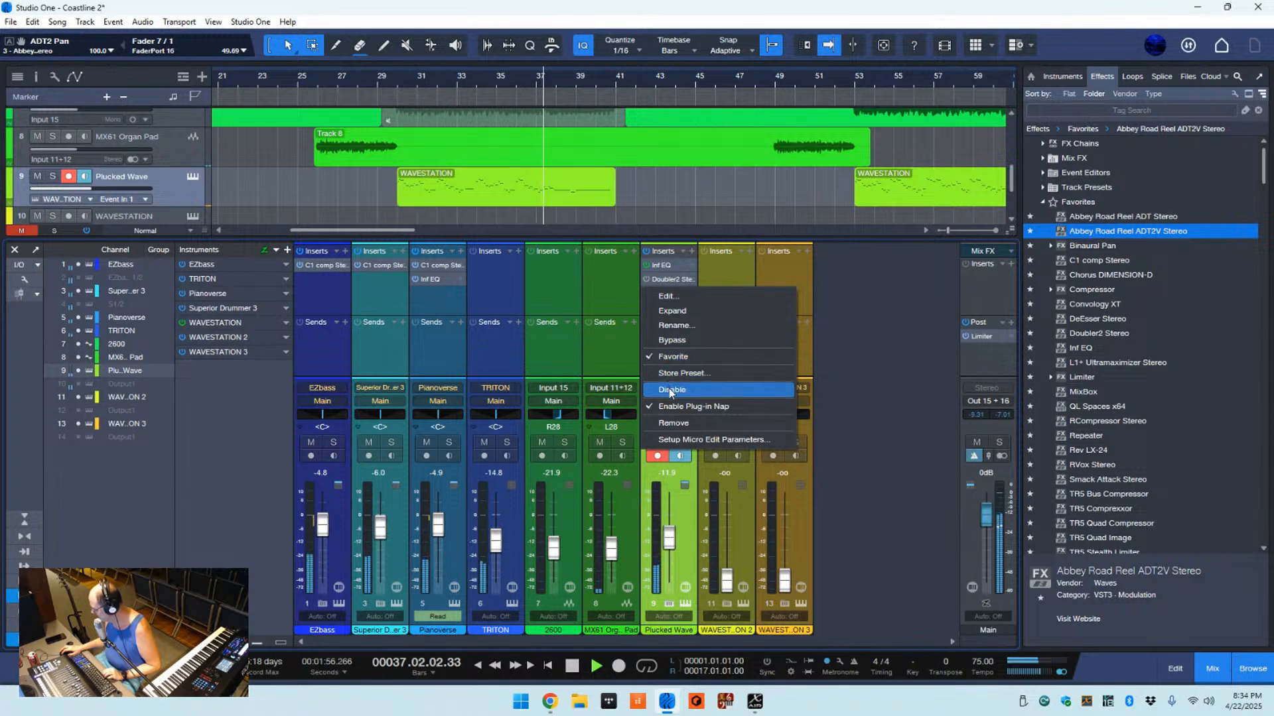
pyautogui.click(663, 422)
pyautogui.click(655, 457)
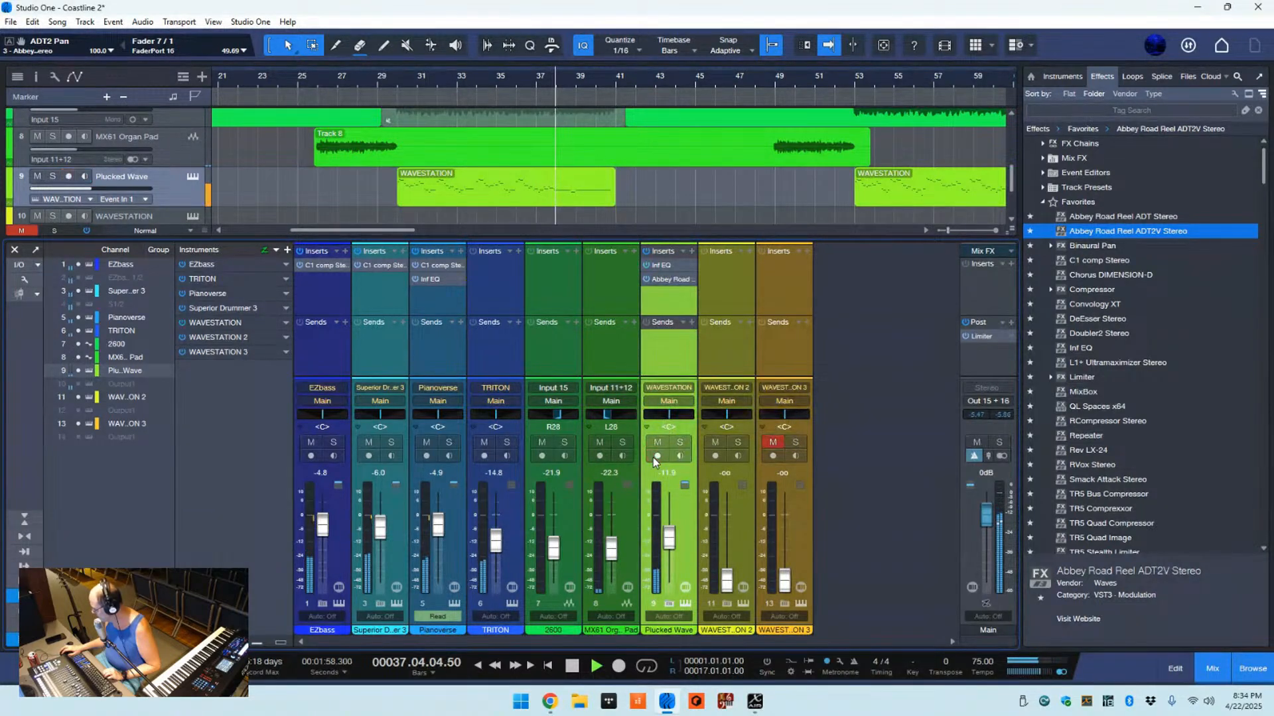
pyautogui.moveTo(670, 545); pyautogui.dragTo(670, 548)
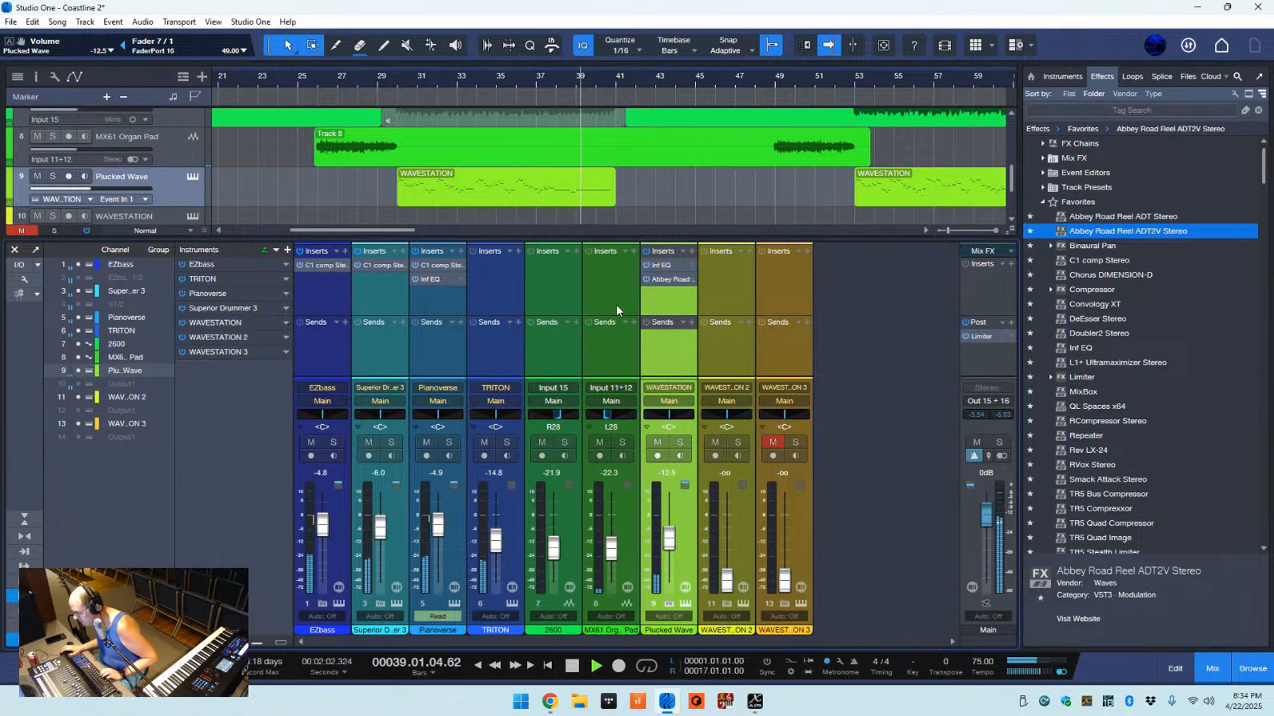
# - In Plucked Wave's Reel ADT2V, set VariSpeed1 to about -4.24, VariSpeed2 to about 4.72 and the source level to about -1.4 dB
pyautogui.click(661, 279)
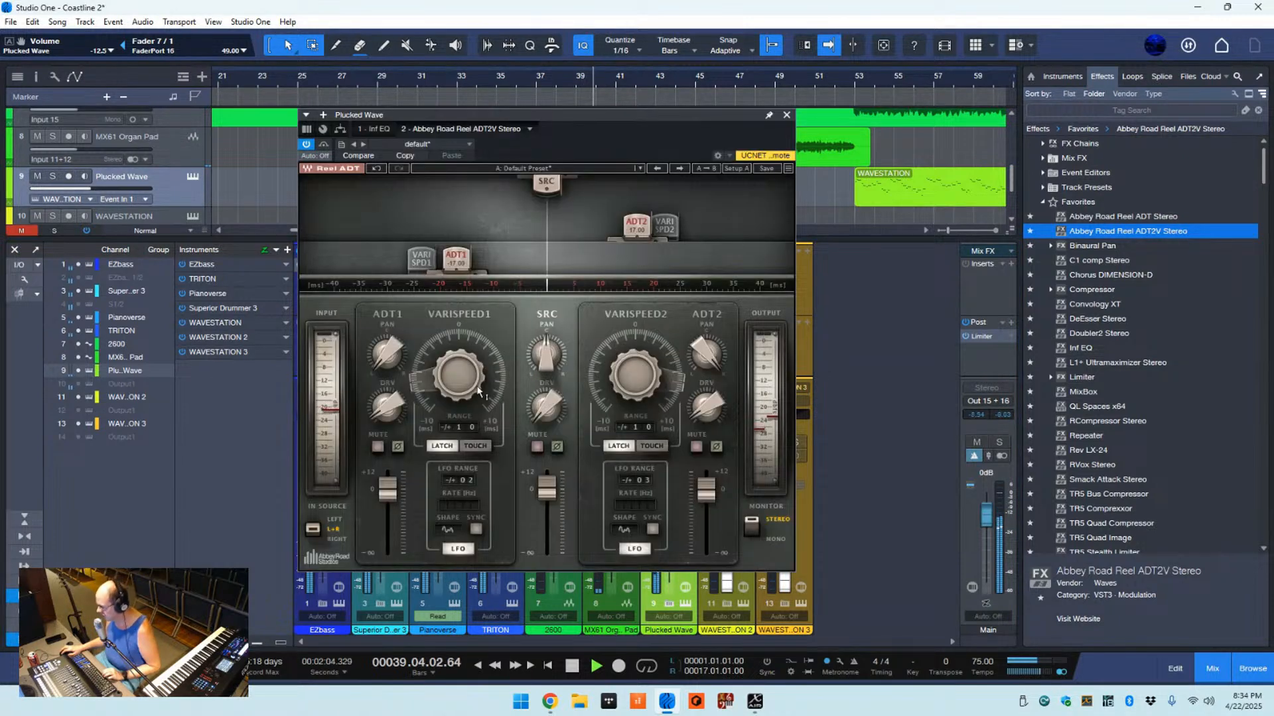
pyautogui.moveTo(449, 366)
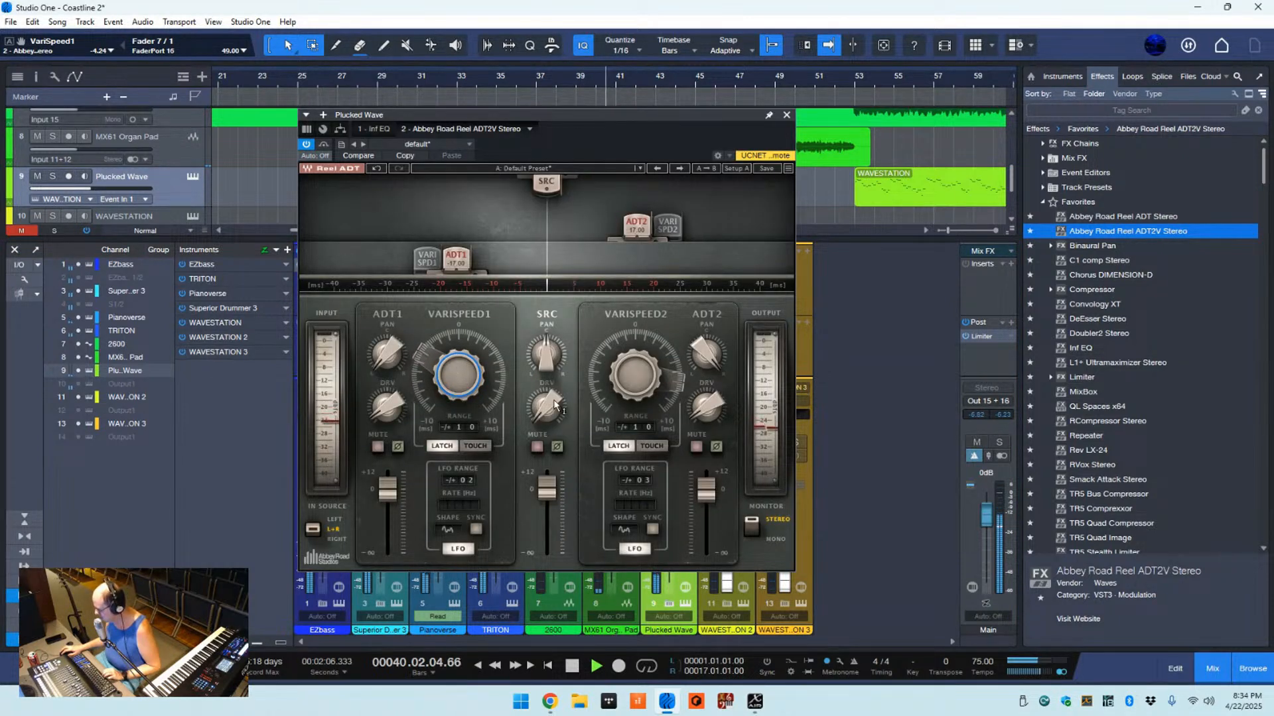
pyautogui.moveTo(628, 385)
pyautogui.moveTo(624, 392); pyautogui.dragTo(619, 408)
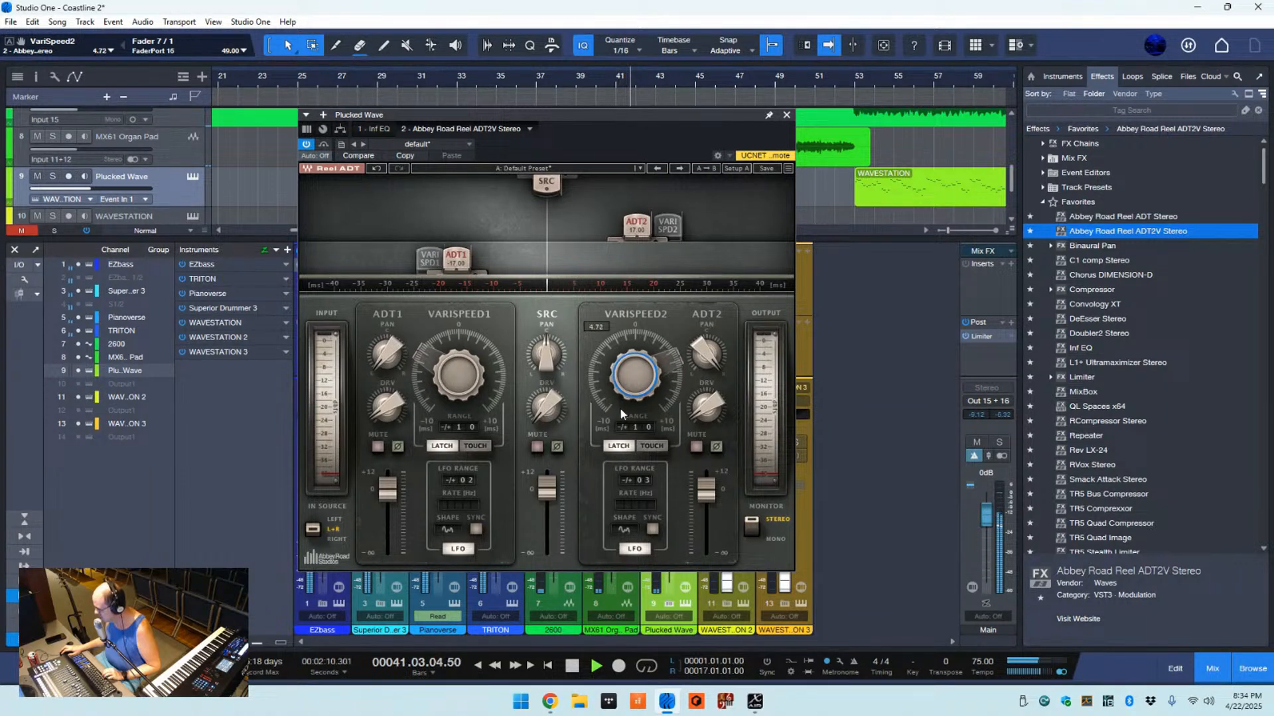
pyautogui.scroll(-2, 553, 482)
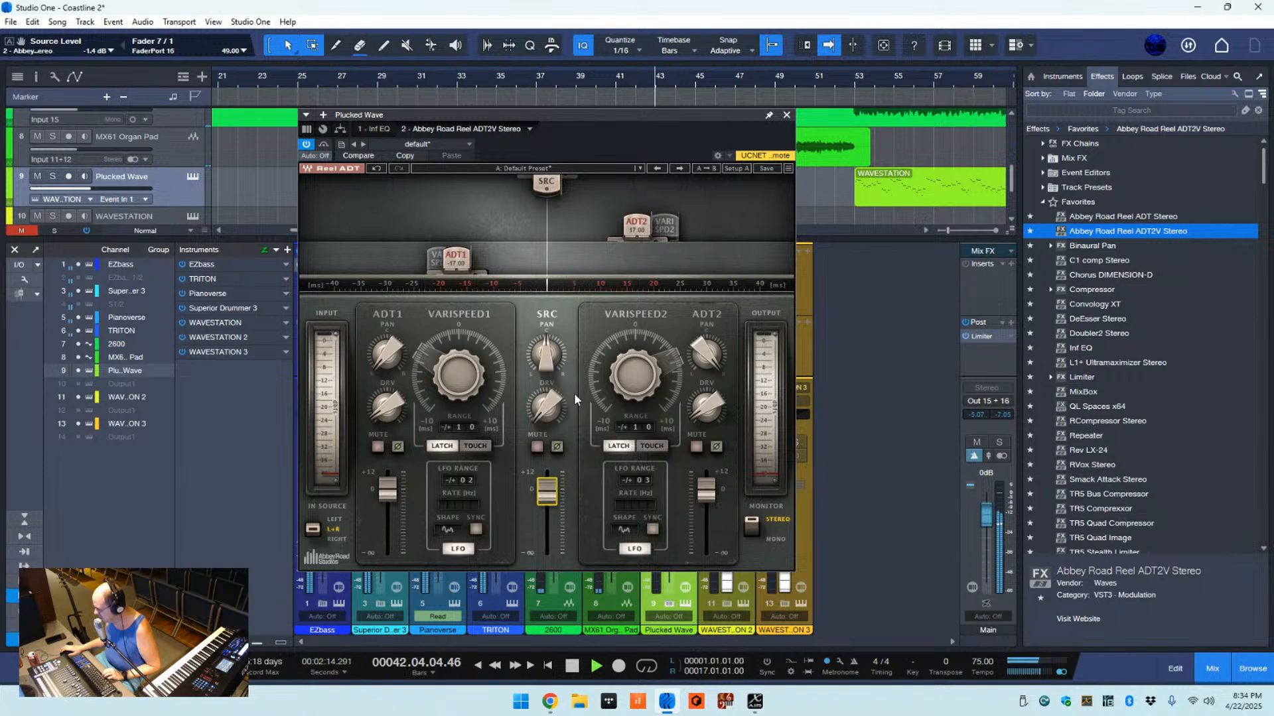
pyautogui.click(786, 116)
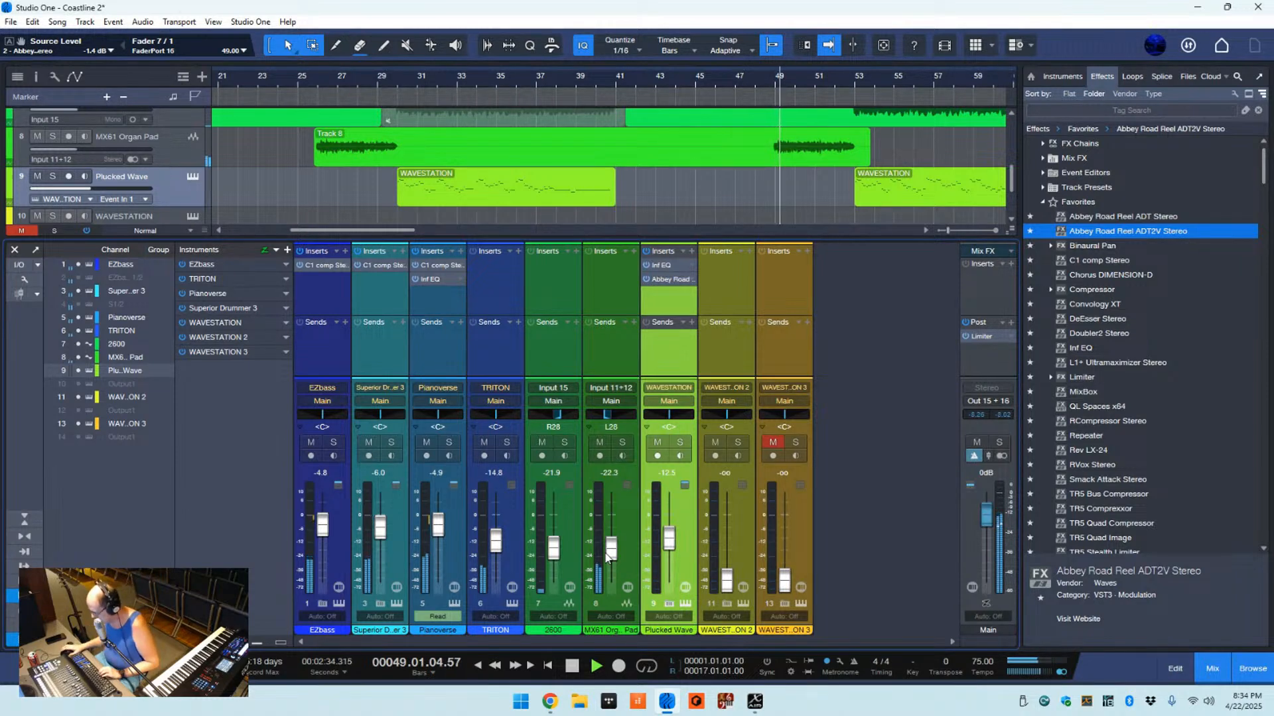
# - Raise the MX61 Organ Pad channel volume to -20.0 dB
pyautogui.scroll(3, 614, 556)
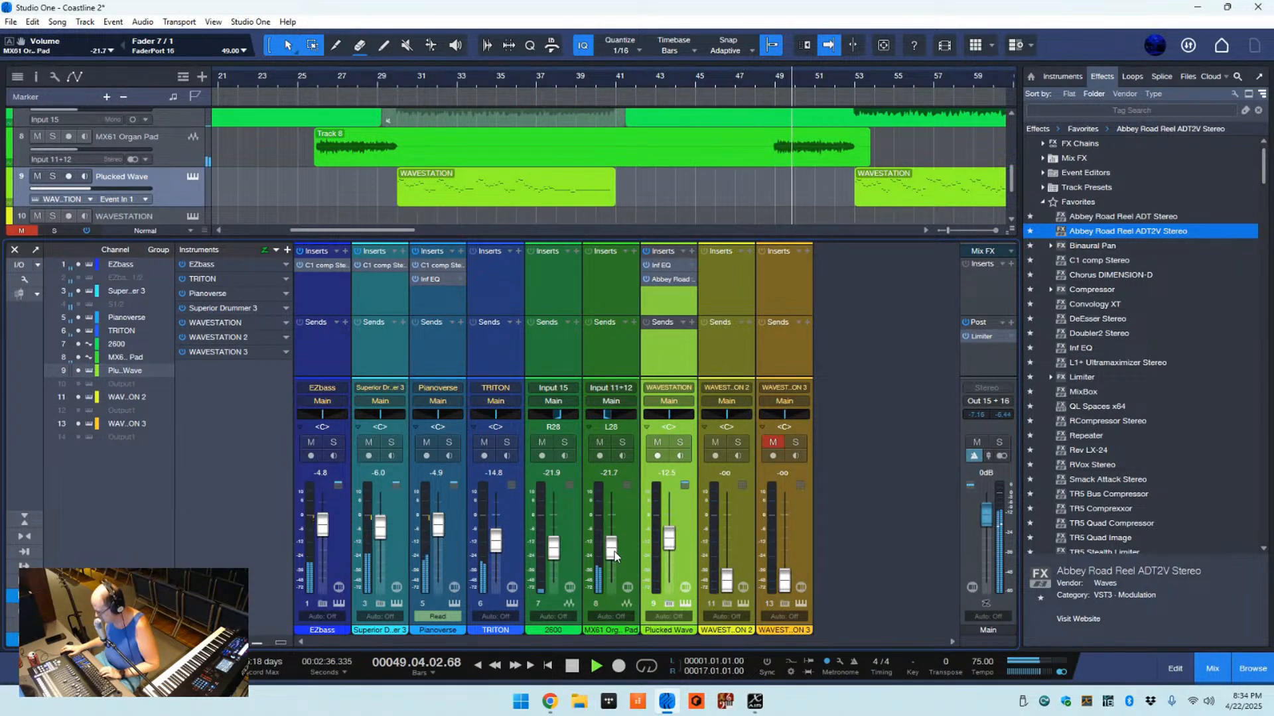
pyautogui.scroll(5, 614, 555)
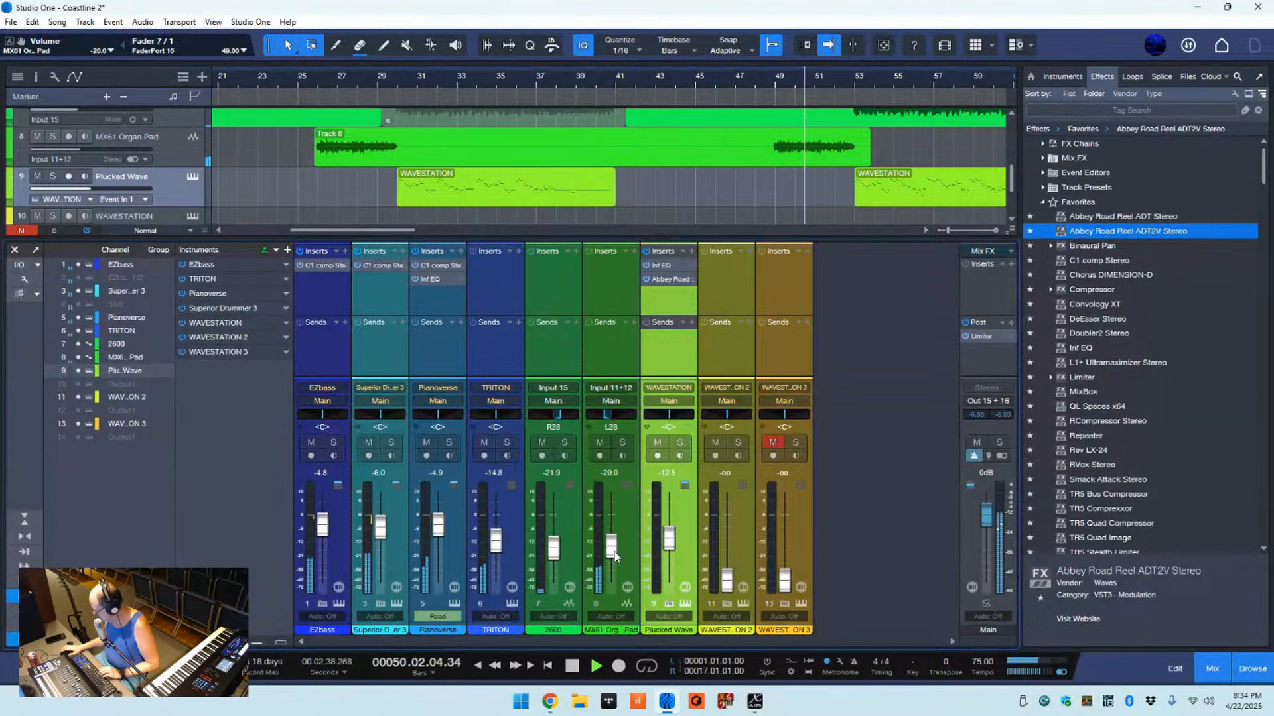
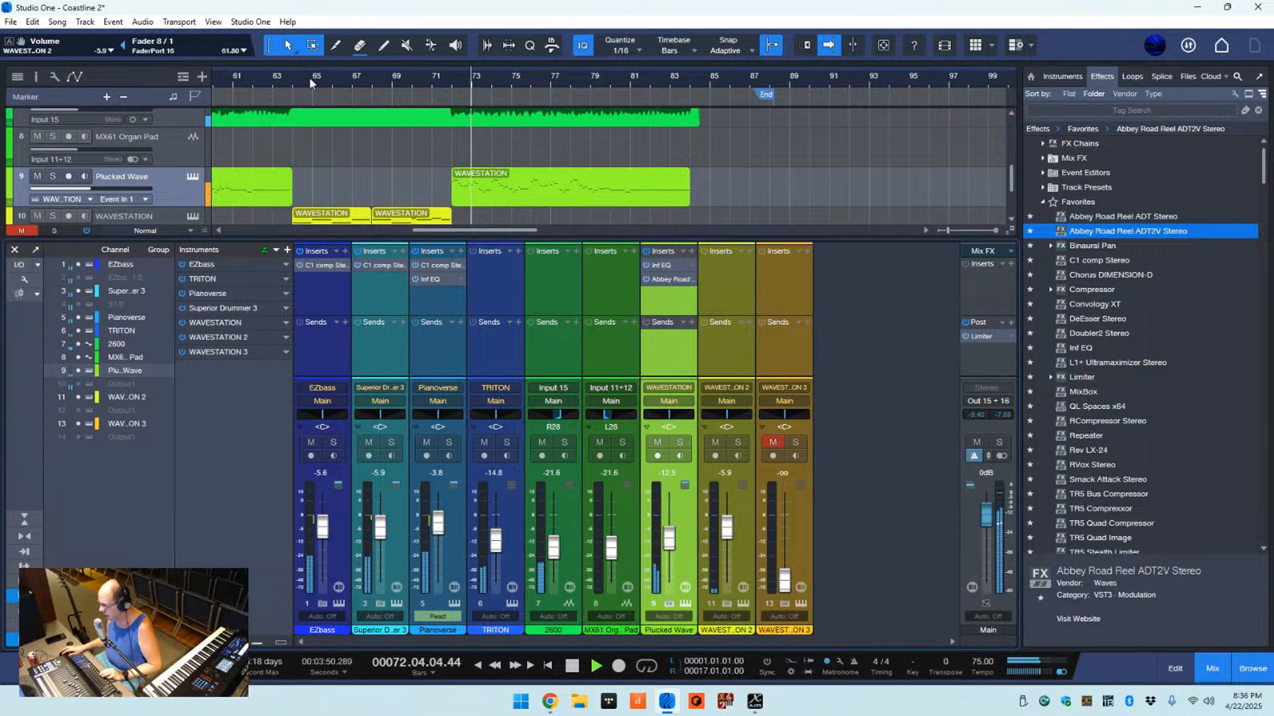
# - Audition the WAVESTATION 2 channel in solo from about bar 64, unsolo it and insert Doubler2 Stereo on it
pyautogui.click(288, 82)
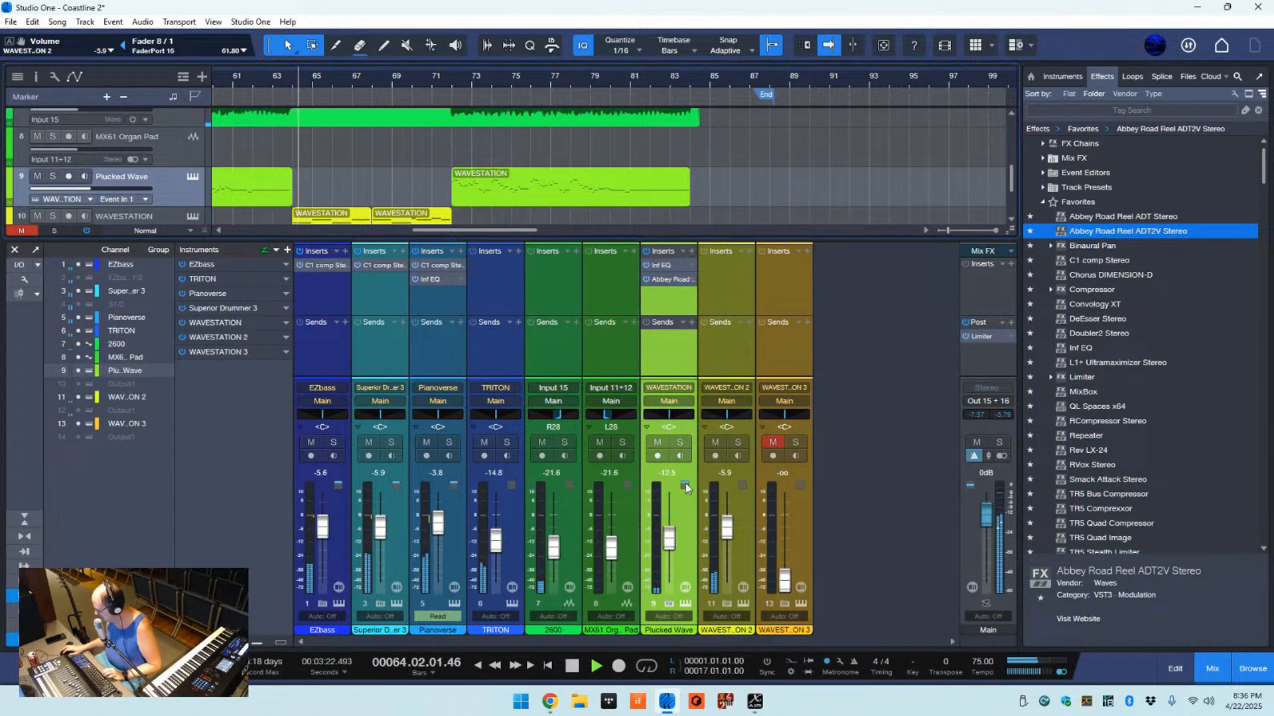
pyautogui.click(737, 441)
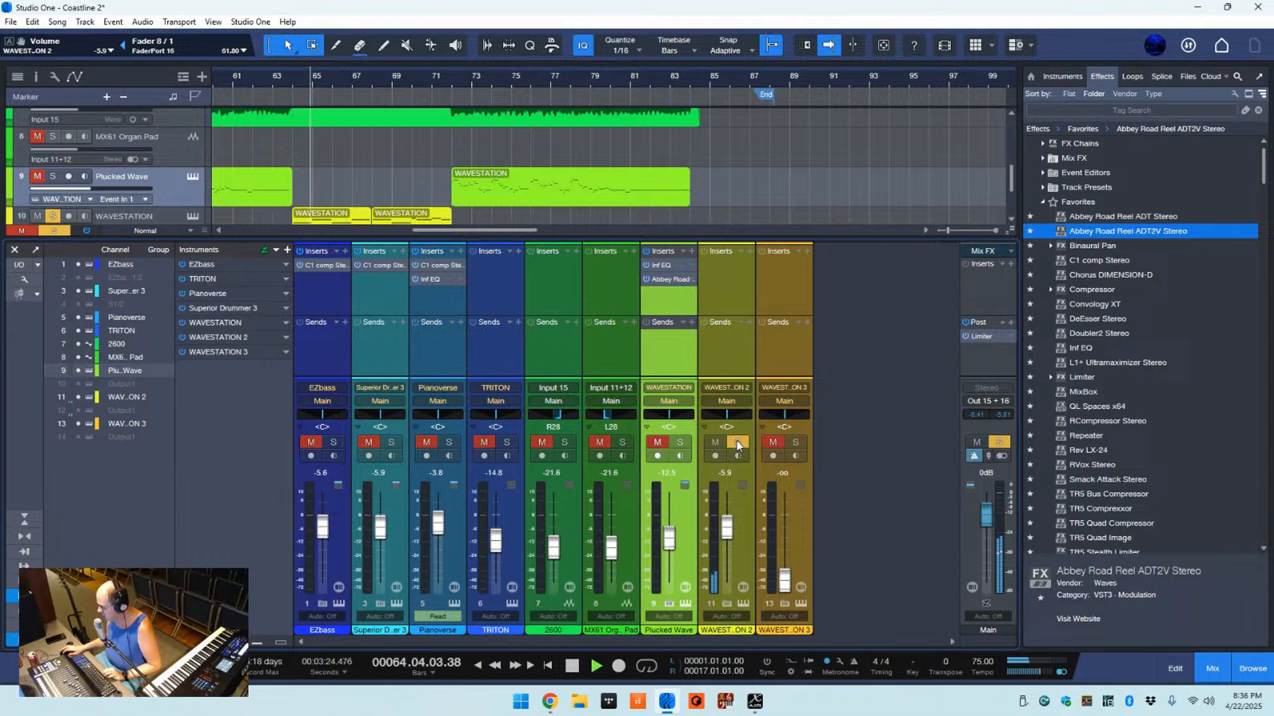
pyautogui.click(737, 440)
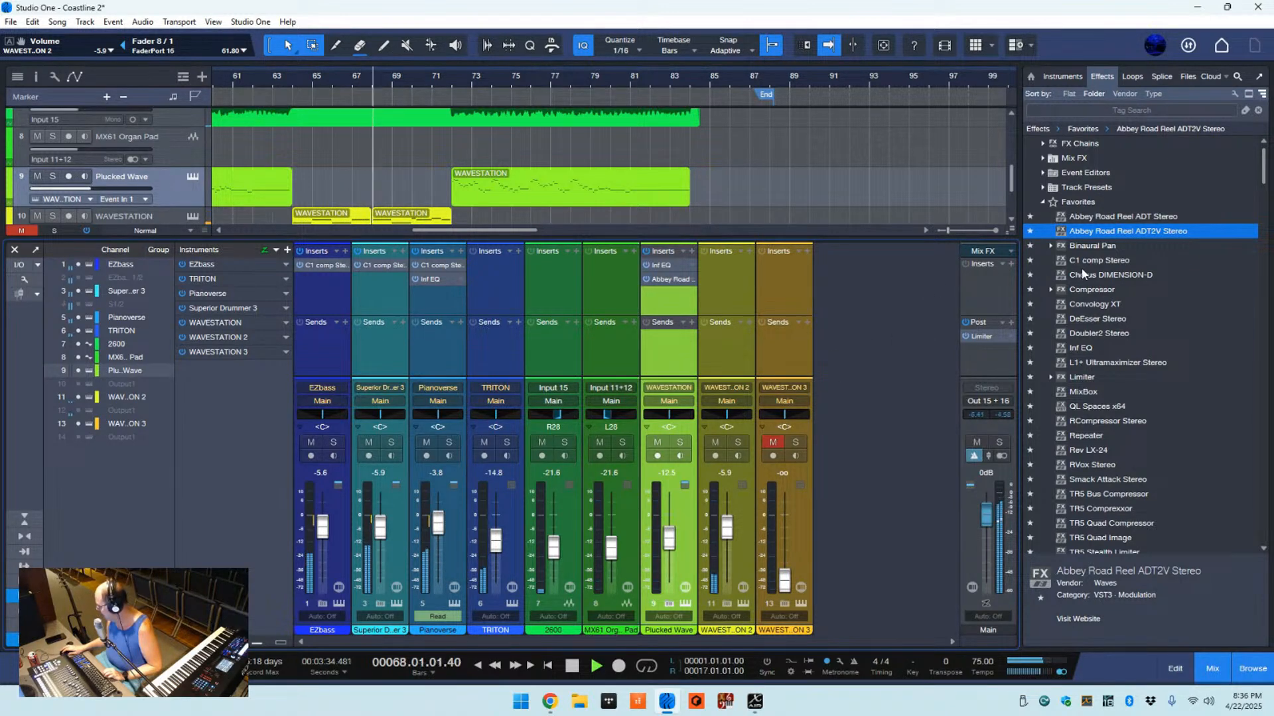
pyautogui.moveTo(1088, 333); pyautogui.dragTo(726, 281)
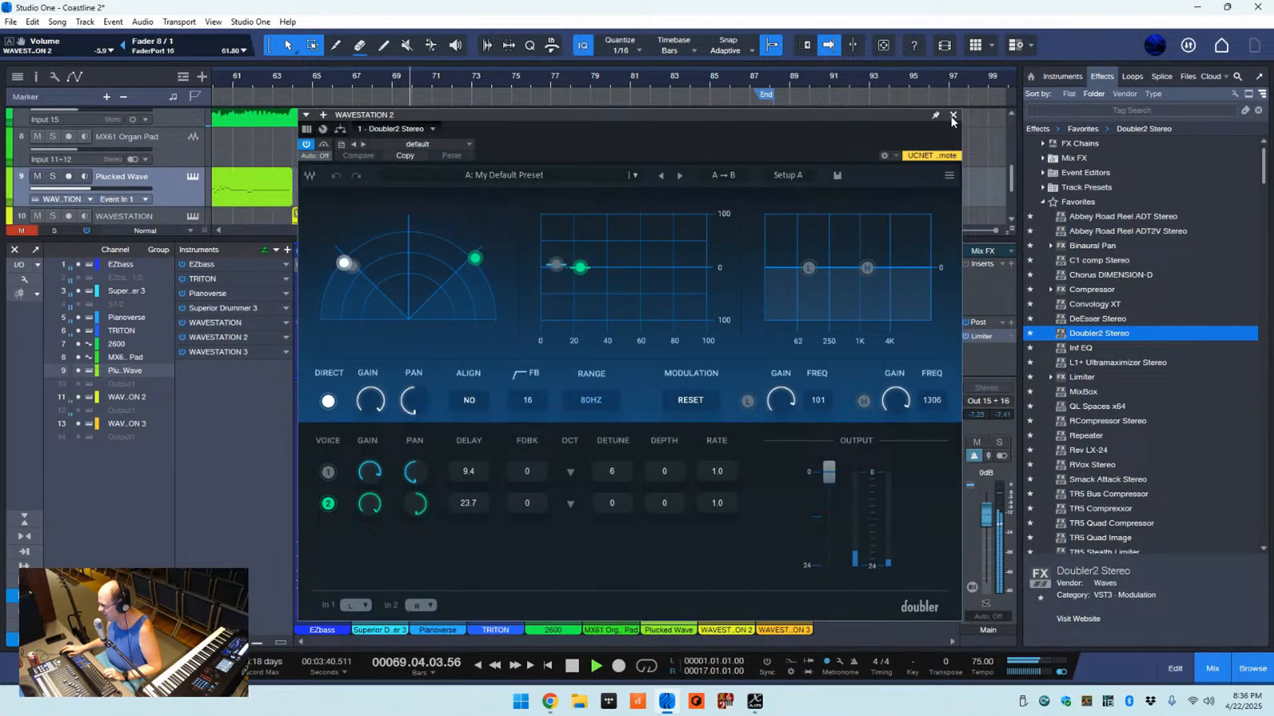
pyautogui.click(953, 118)
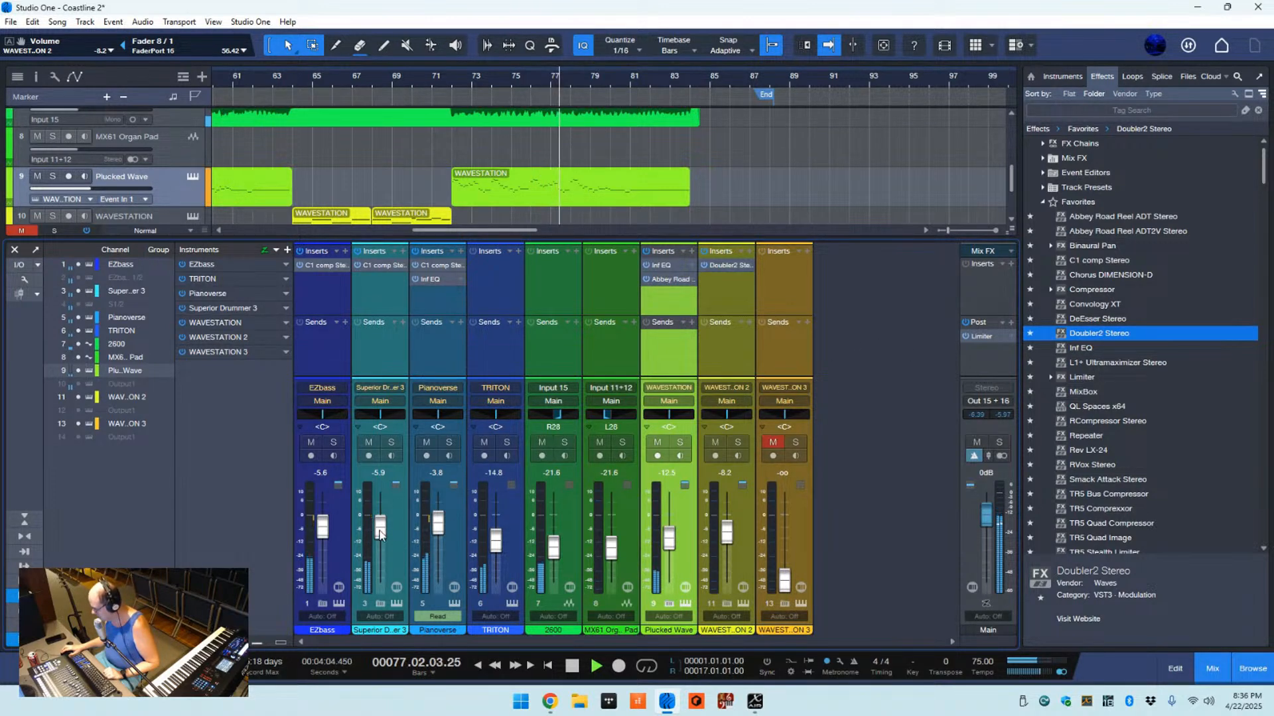
# - Lower the Superior Drummer 3 channel volume to -6.3 dB
pyautogui.scroll(-2, 380, 535)
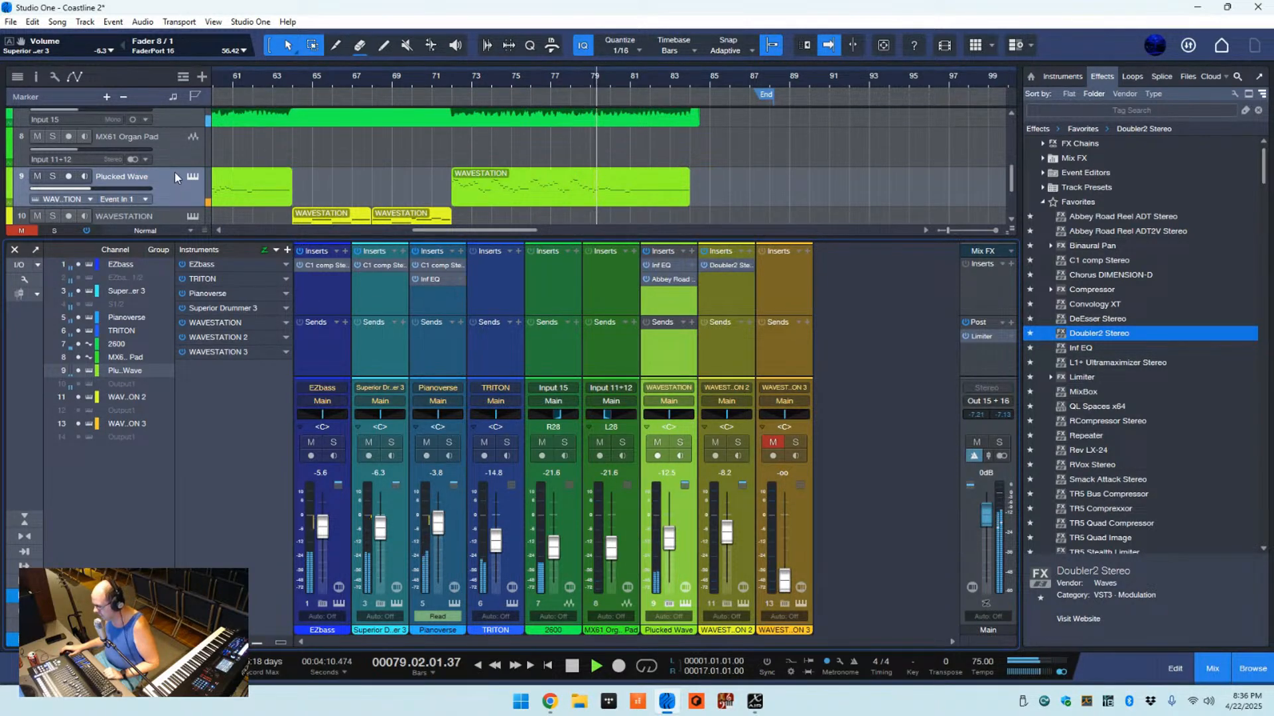
# - Open the Pianoverse instrument's model settings and turn its Pedal Noise down to -inf
pyautogui.scroll(4, 175, 173)
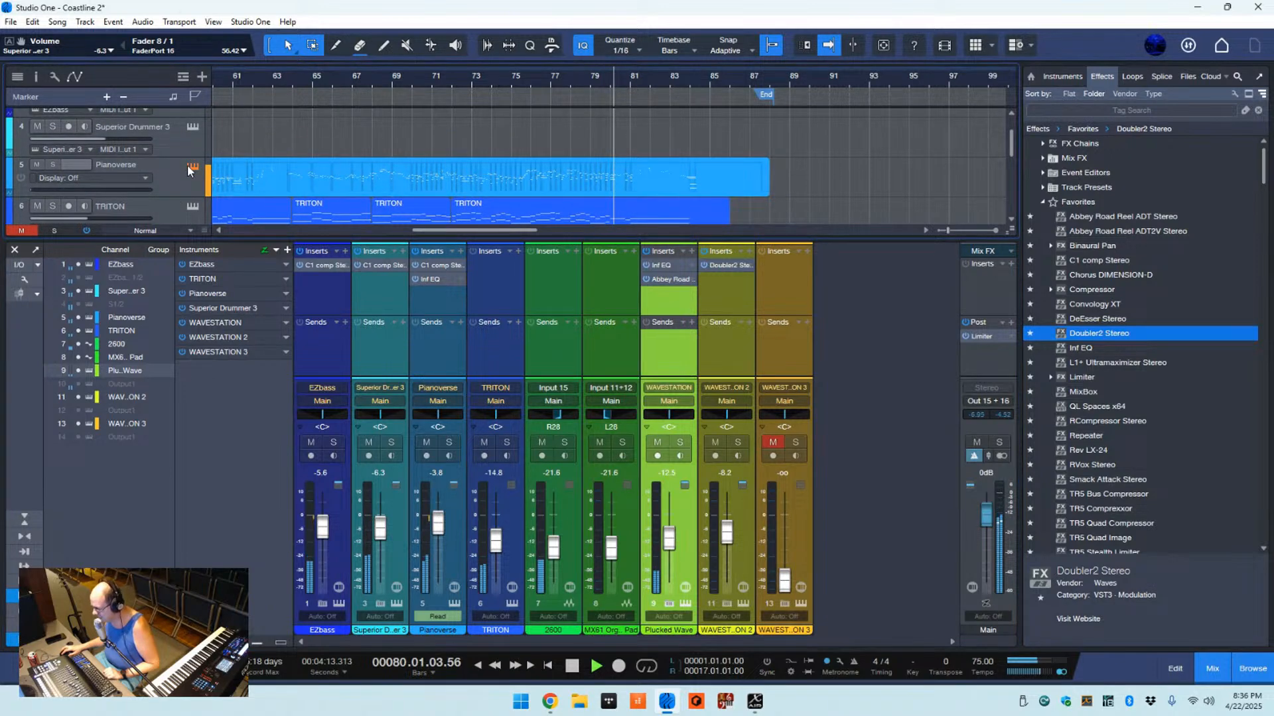
pyautogui.click(192, 168)
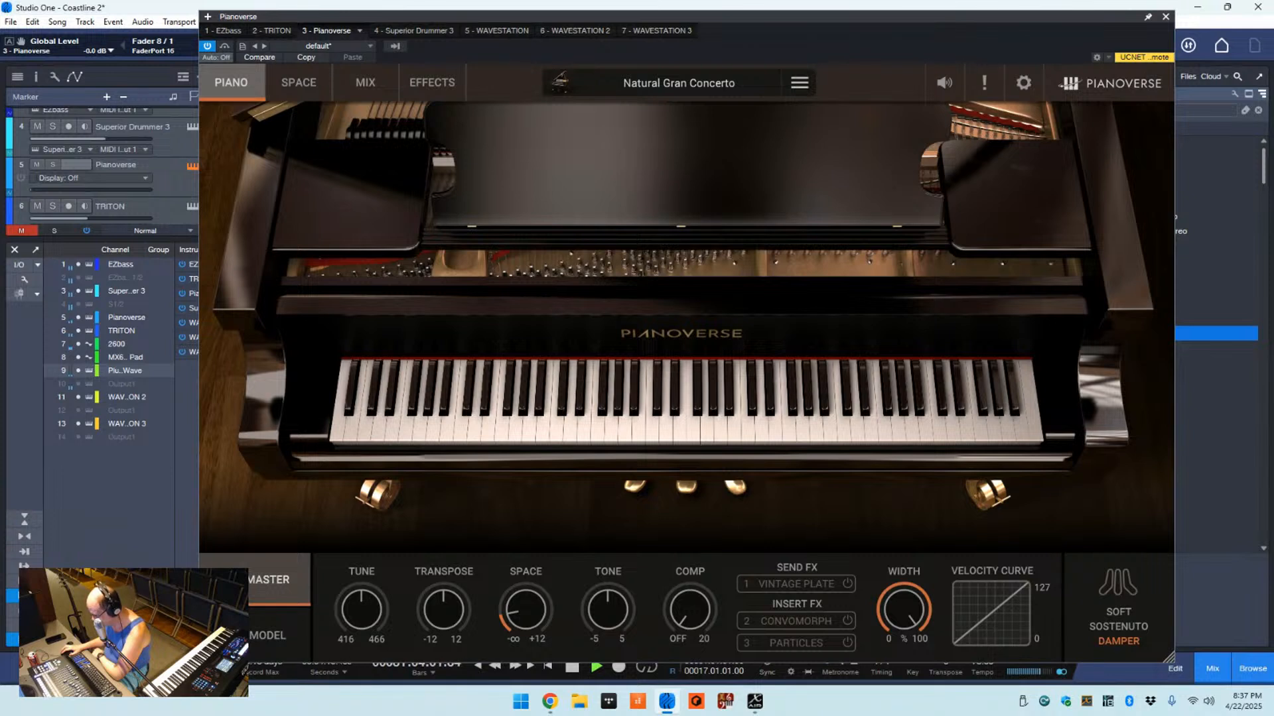
pyautogui.click(277, 634)
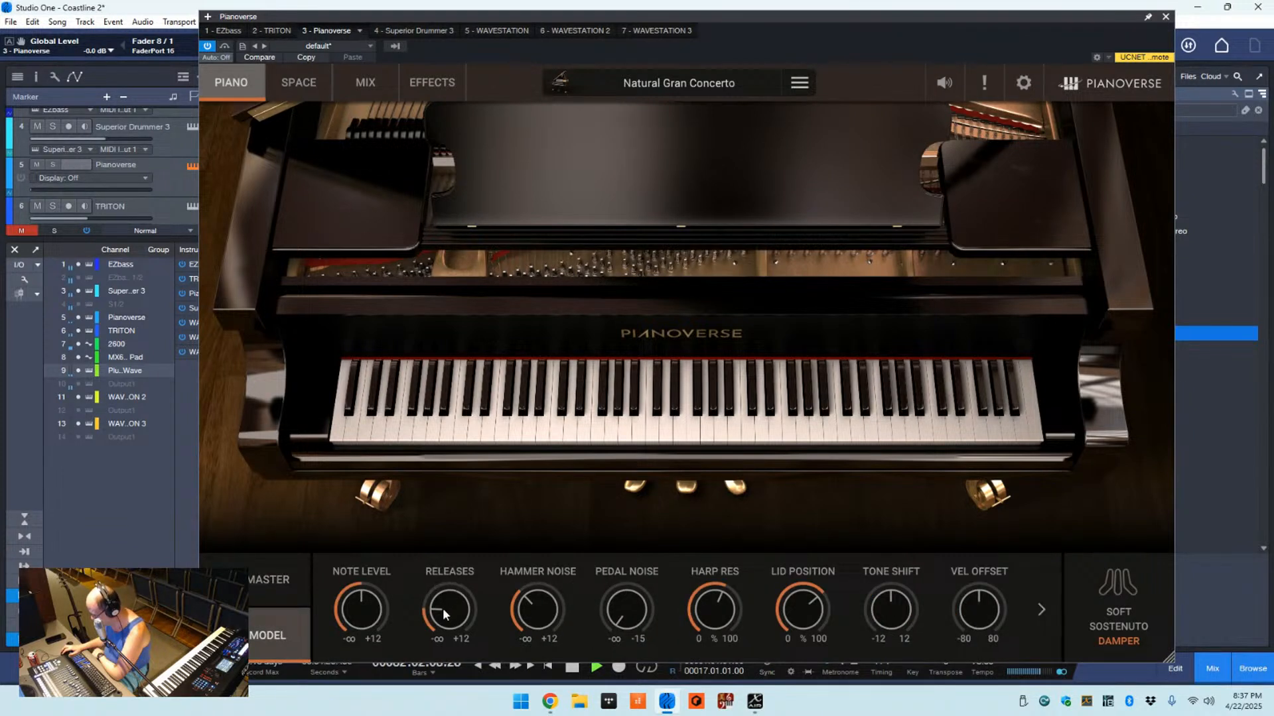
pyautogui.moveTo(625, 619); pyautogui.dragTo(634, 649)
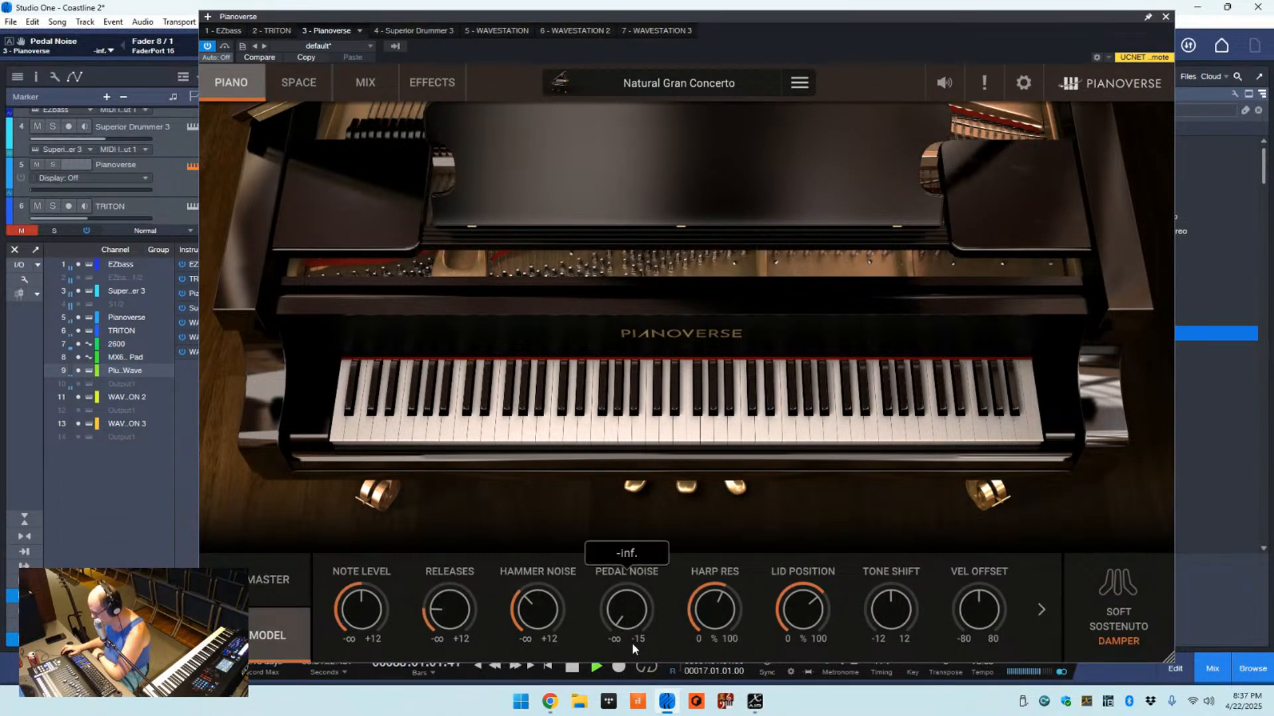
# - Turn the Pianoverse Releases down to -inf, raise its Lid Position to about 75.74 and close the instrument
pyautogui.moveTo(432, 608); pyautogui.dragTo(433, 641)
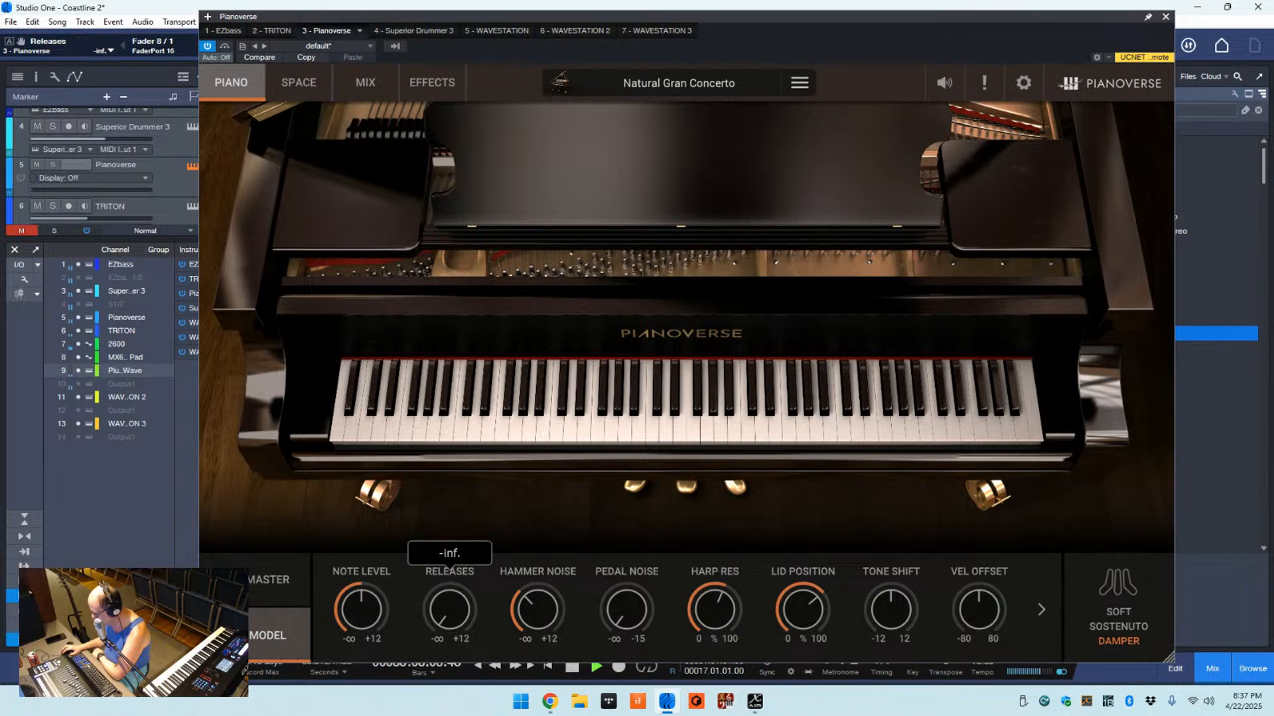
pyautogui.moveTo(802, 601); pyautogui.dragTo(796, 584)
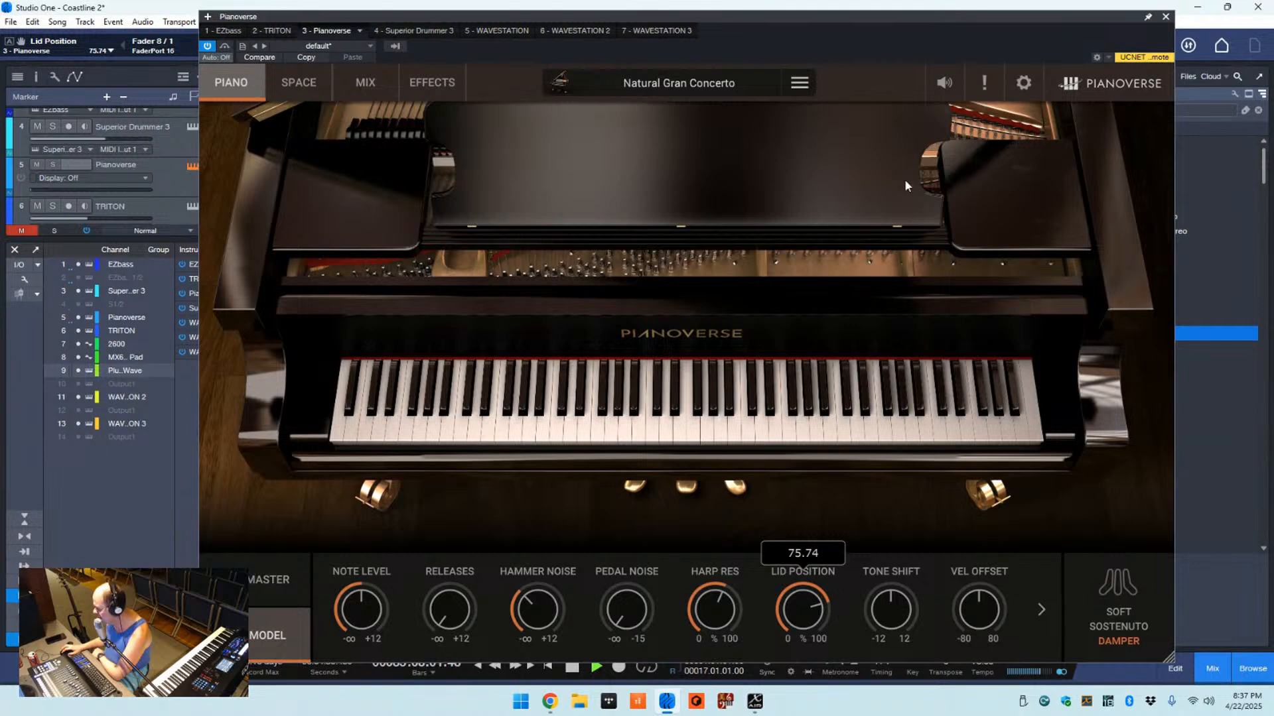
pyautogui.click(1166, 18)
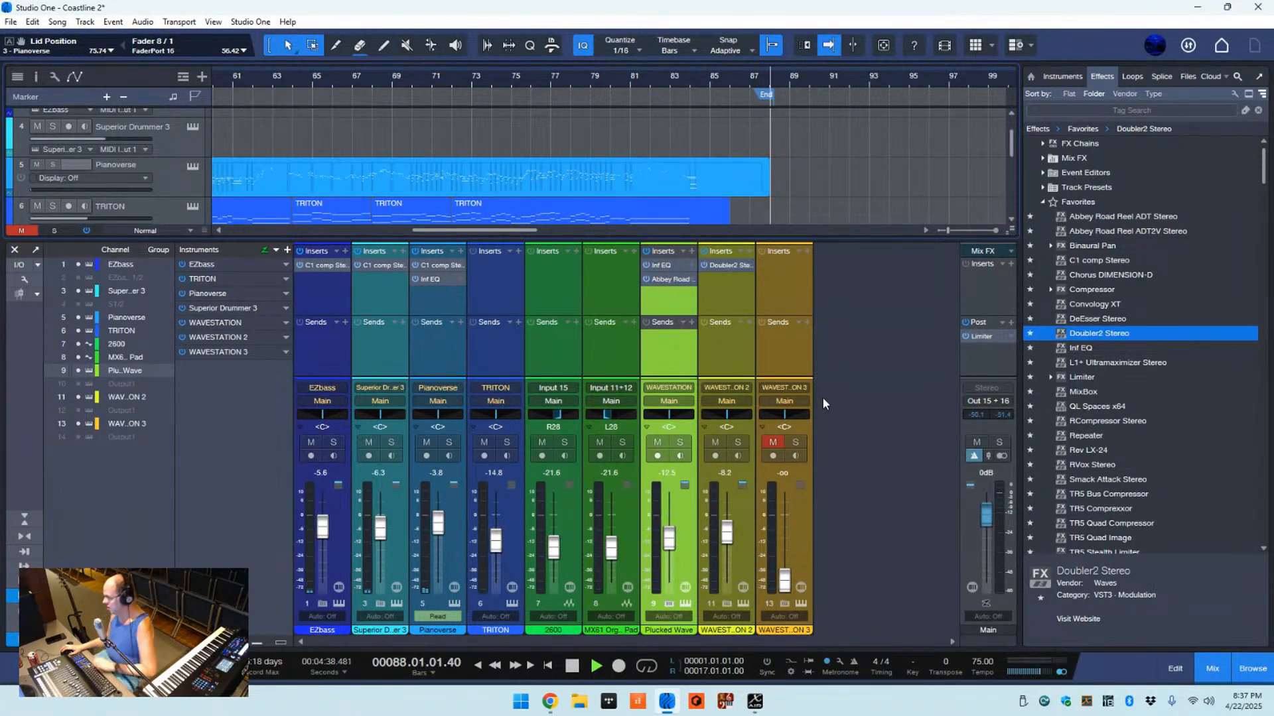
# - Stop playback, return to the song start and insert the TR5 Bus Compressor on the Main channel
pyautogui.press('space')
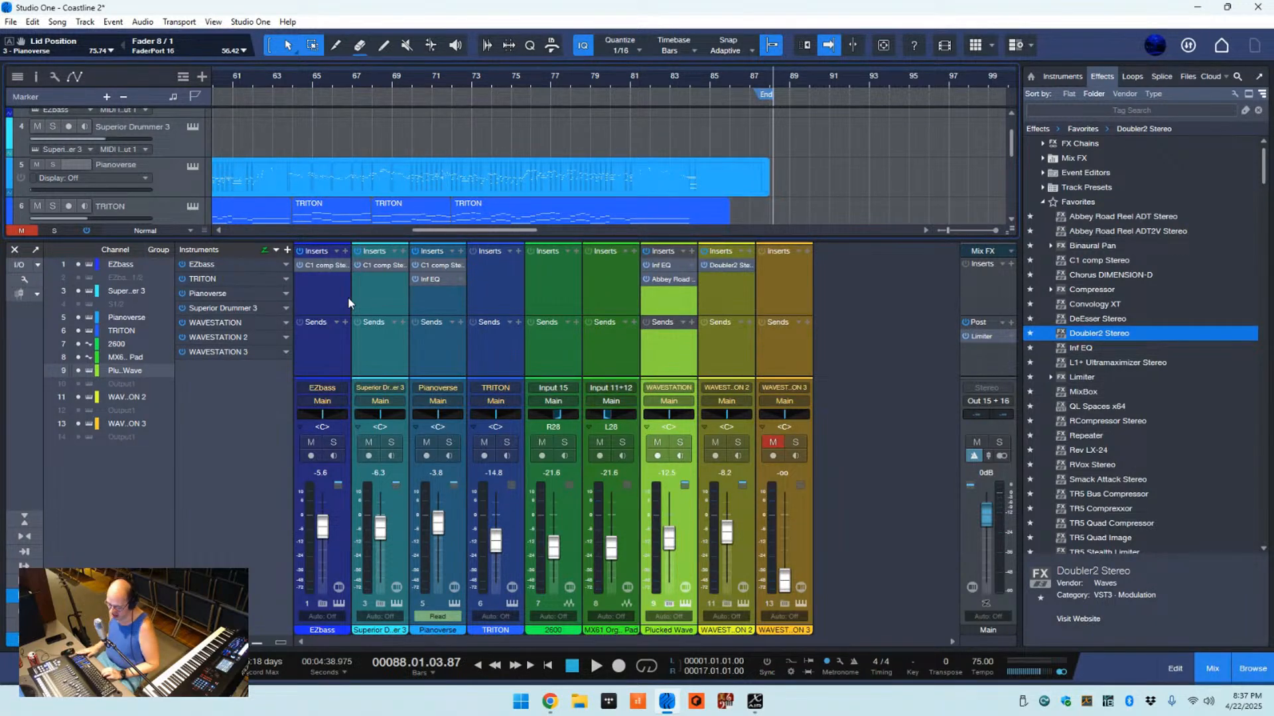
pyautogui.press('Home')
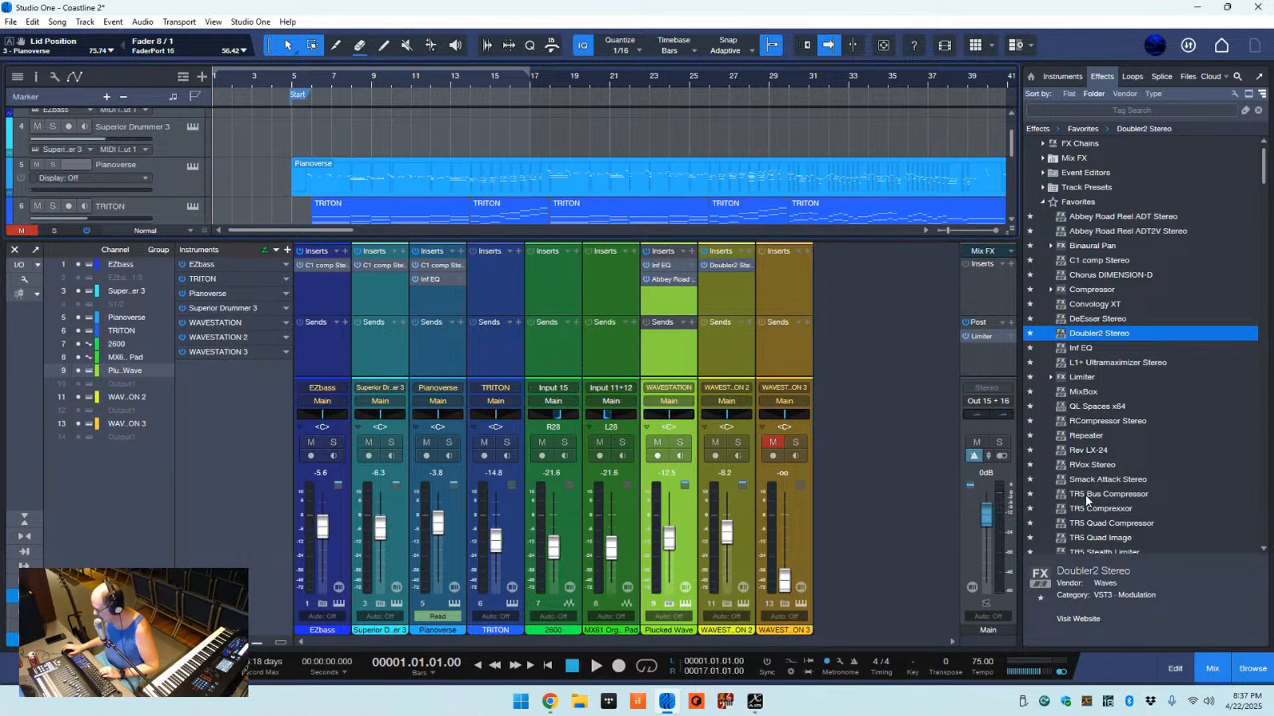
pyautogui.moveTo(1080, 490); pyautogui.dragTo(992, 312)
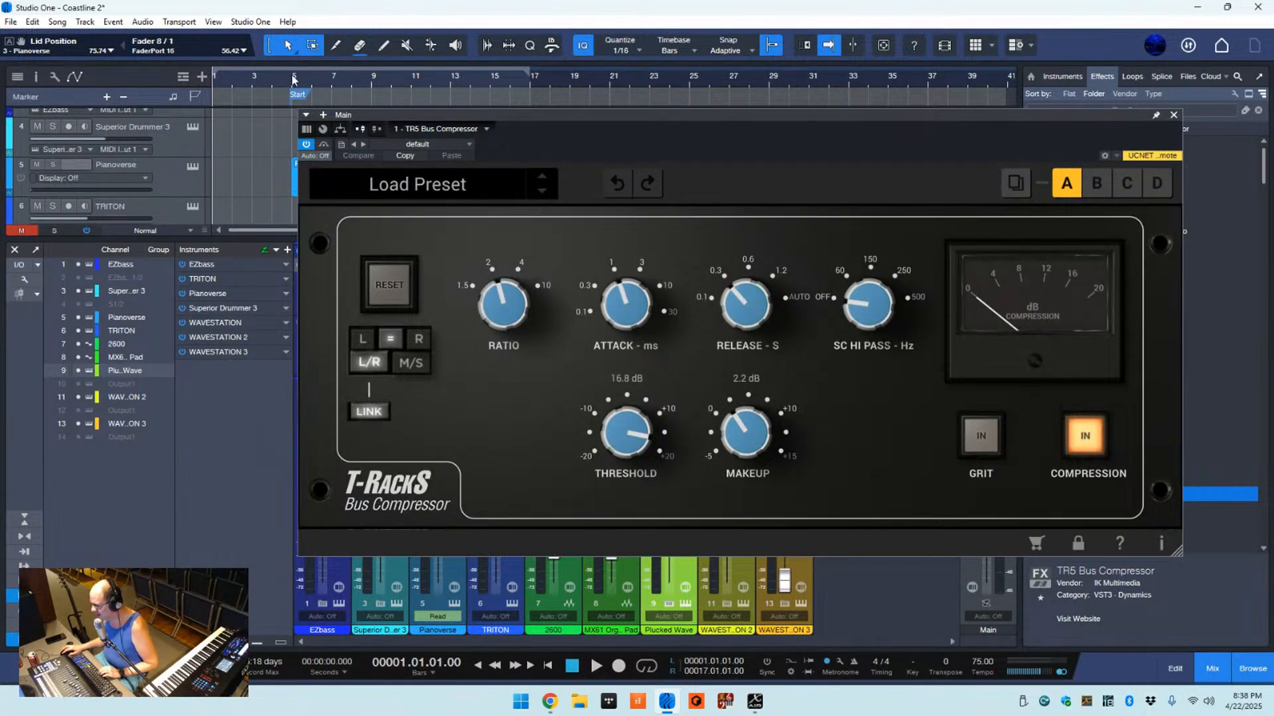
# - Play from around bar 5 and set the bus compressor's attack to 0.3 ms and threshold to 12.1 dB
pyautogui.click(282, 82)
pyautogui.press('space')
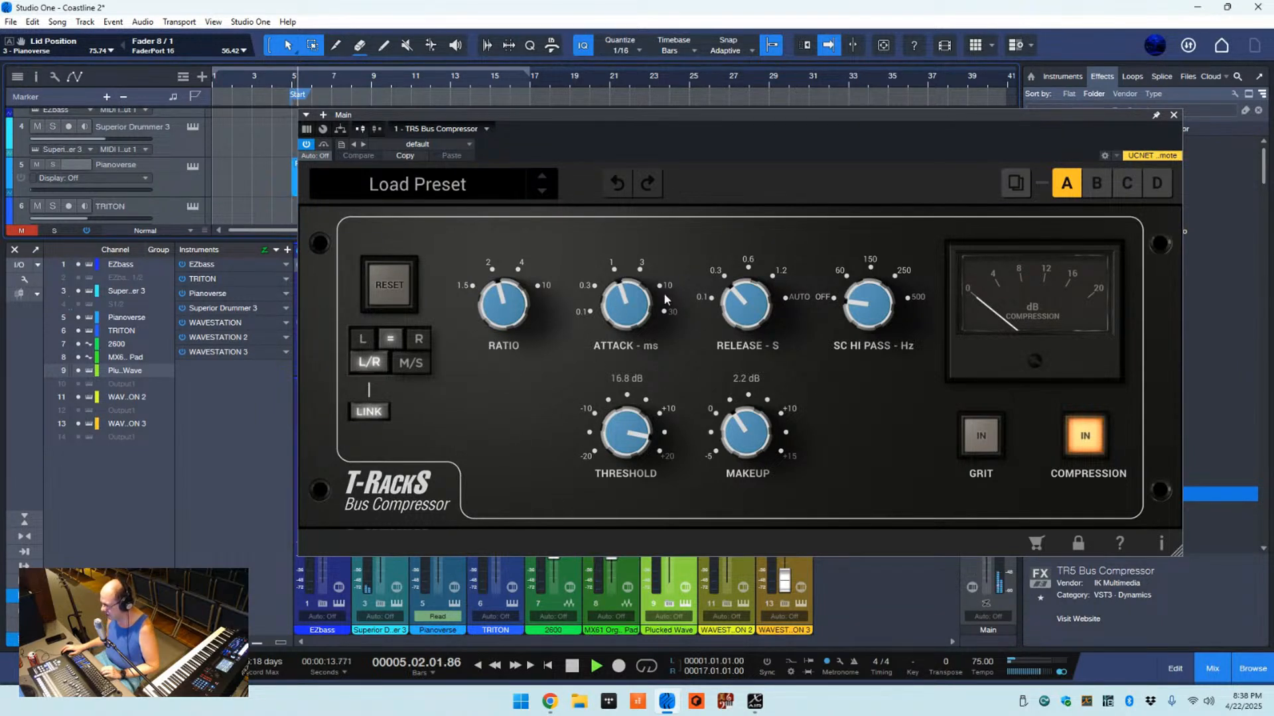
pyautogui.moveTo(618, 297); pyautogui.dragTo(636, 359)
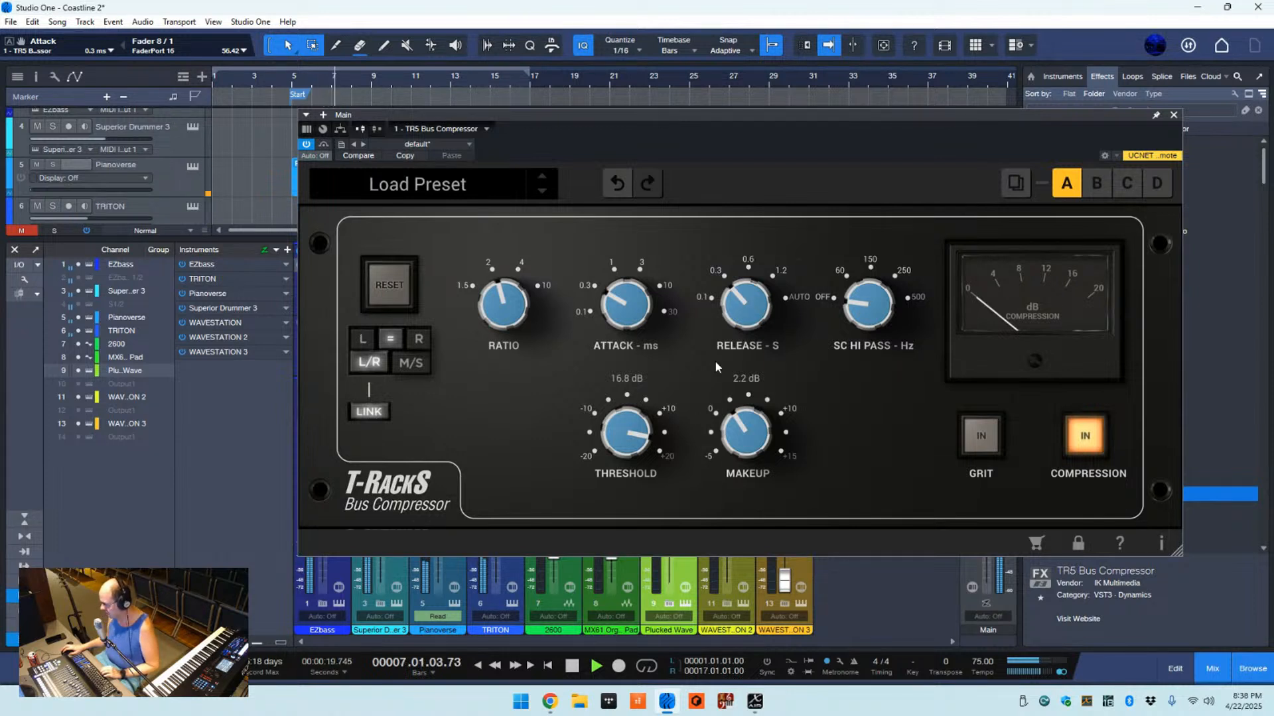
pyautogui.click(635, 440)
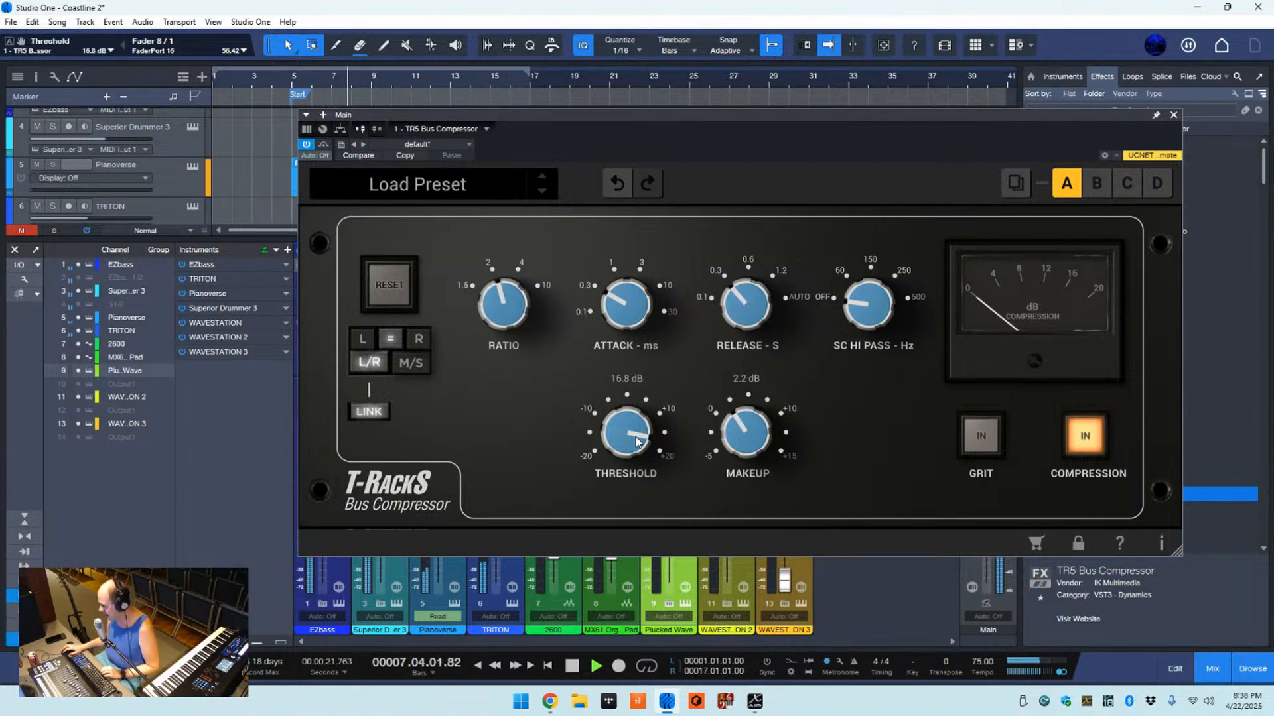
pyautogui.moveTo(634, 443); pyautogui.dragTo(623, 468)
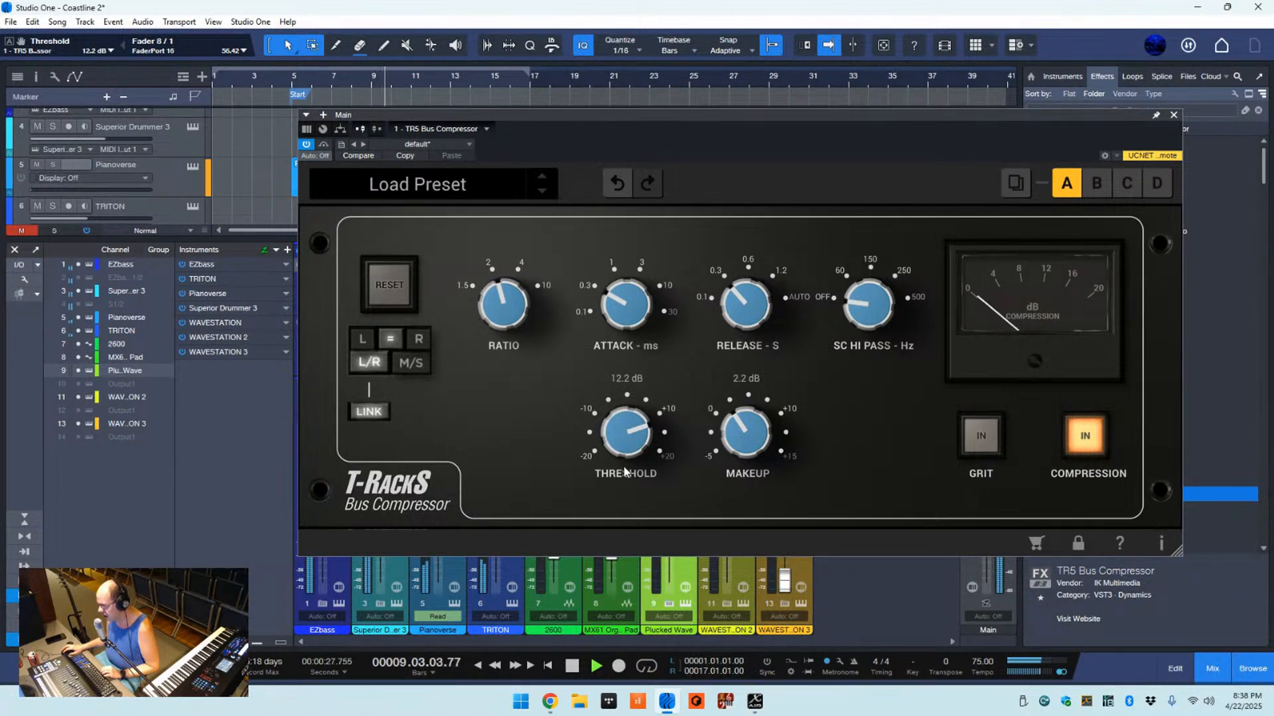
pyautogui.moveTo(624, 468); pyautogui.dragTo(623, 469)
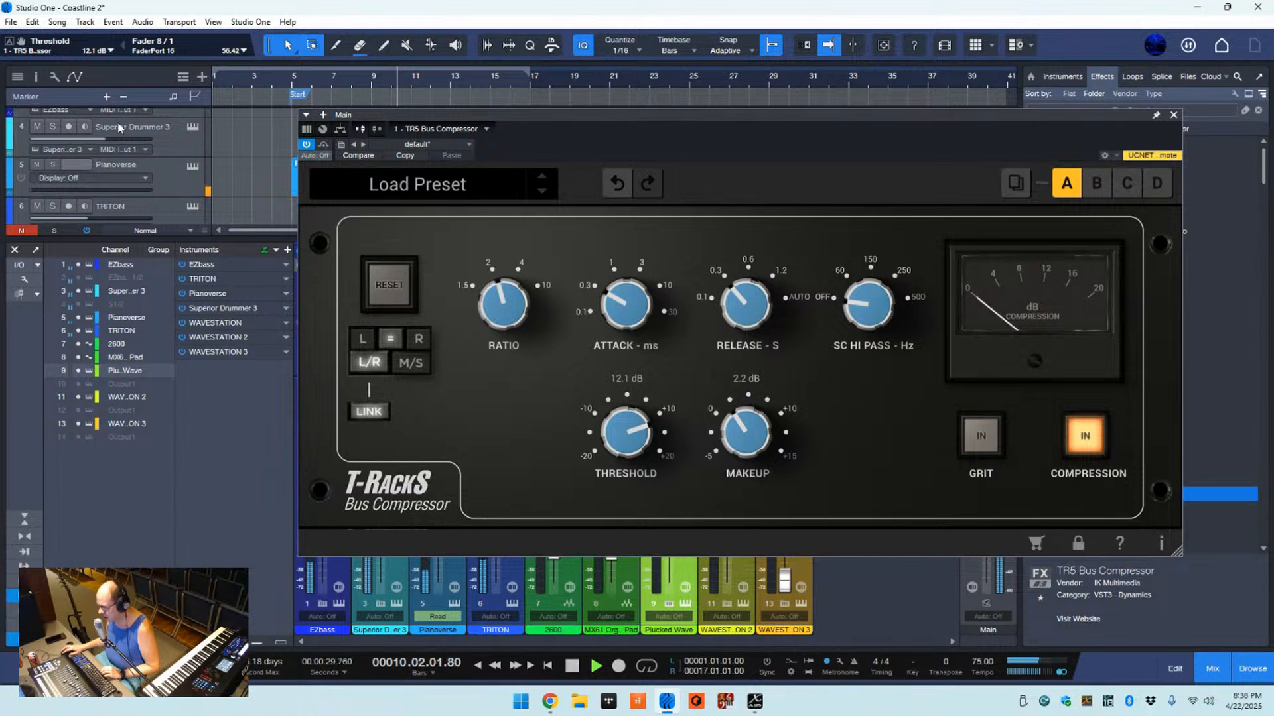
# - In Superior Drummer 3's mixer, set the Kick In level to -0.1 and the Snare Top level to 7.0
pyautogui.click(193, 127)
pyautogui.moveTo(304, 323); pyautogui.dragTo(296, 329)
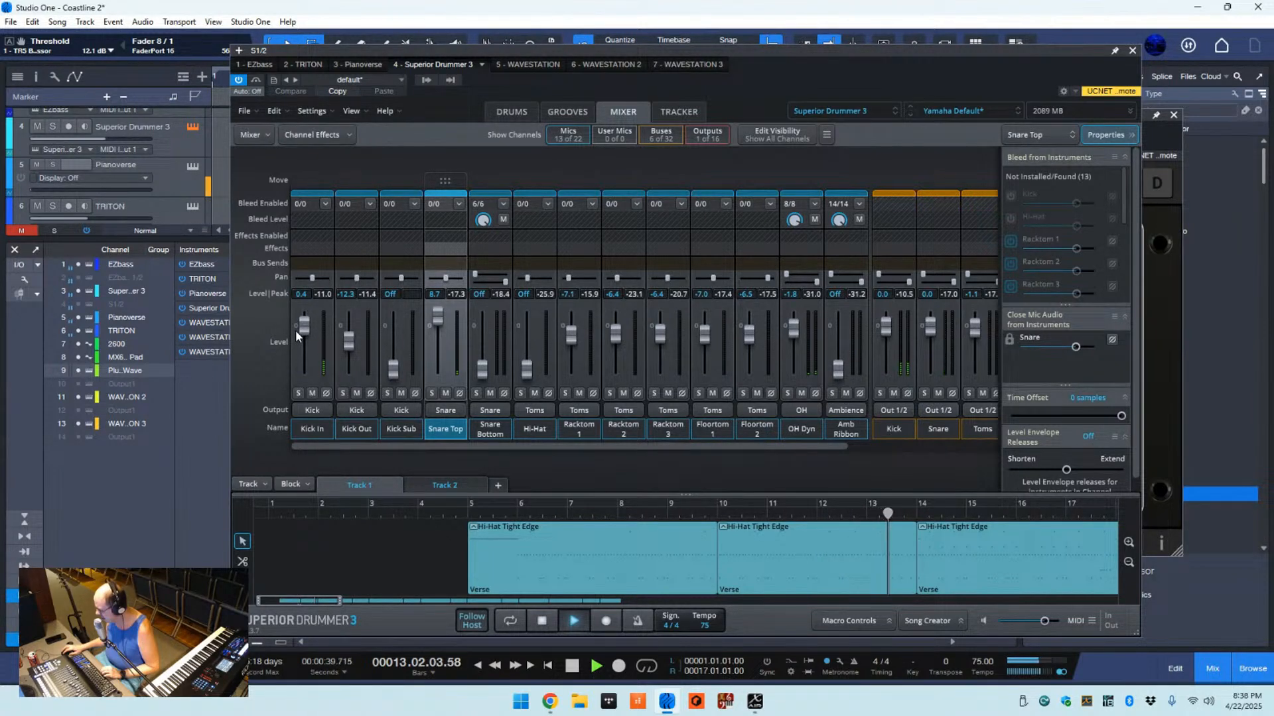
pyautogui.moveTo(436, 318); pyautogui.dragTo(435, 321)
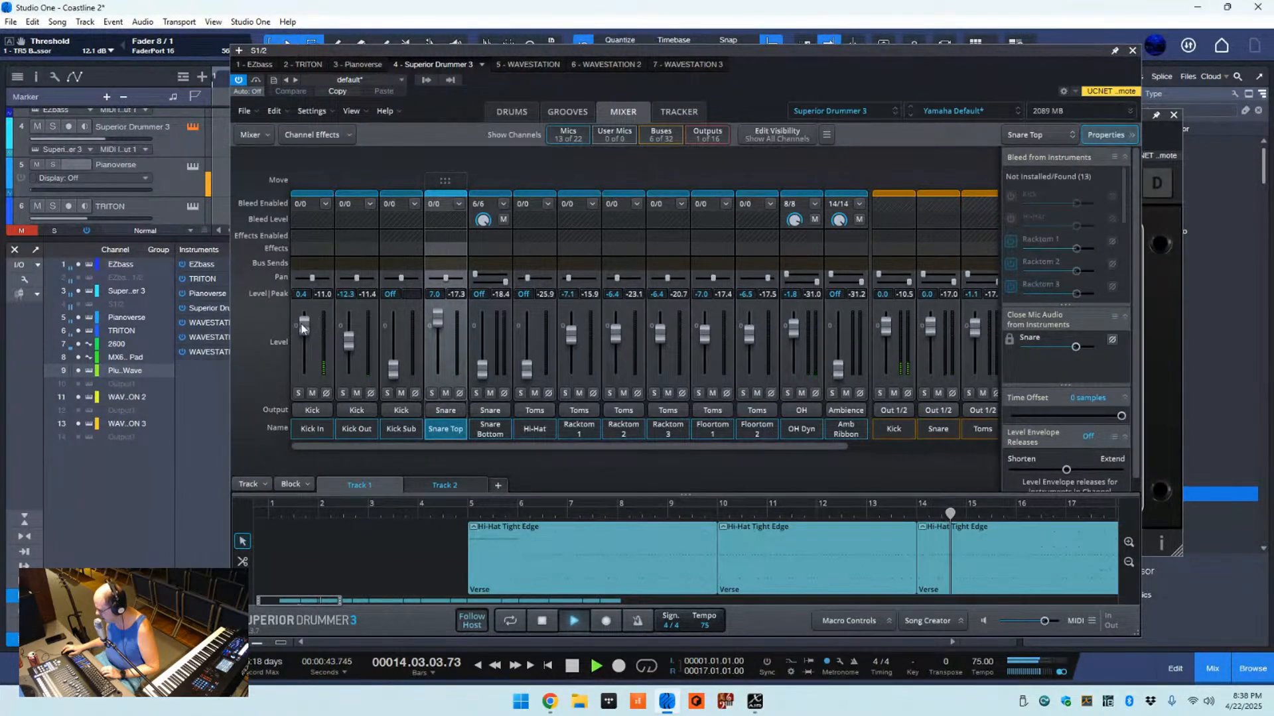
pyautogui.moveTo(300, 324); pyautogui.dragTo(300, 328)
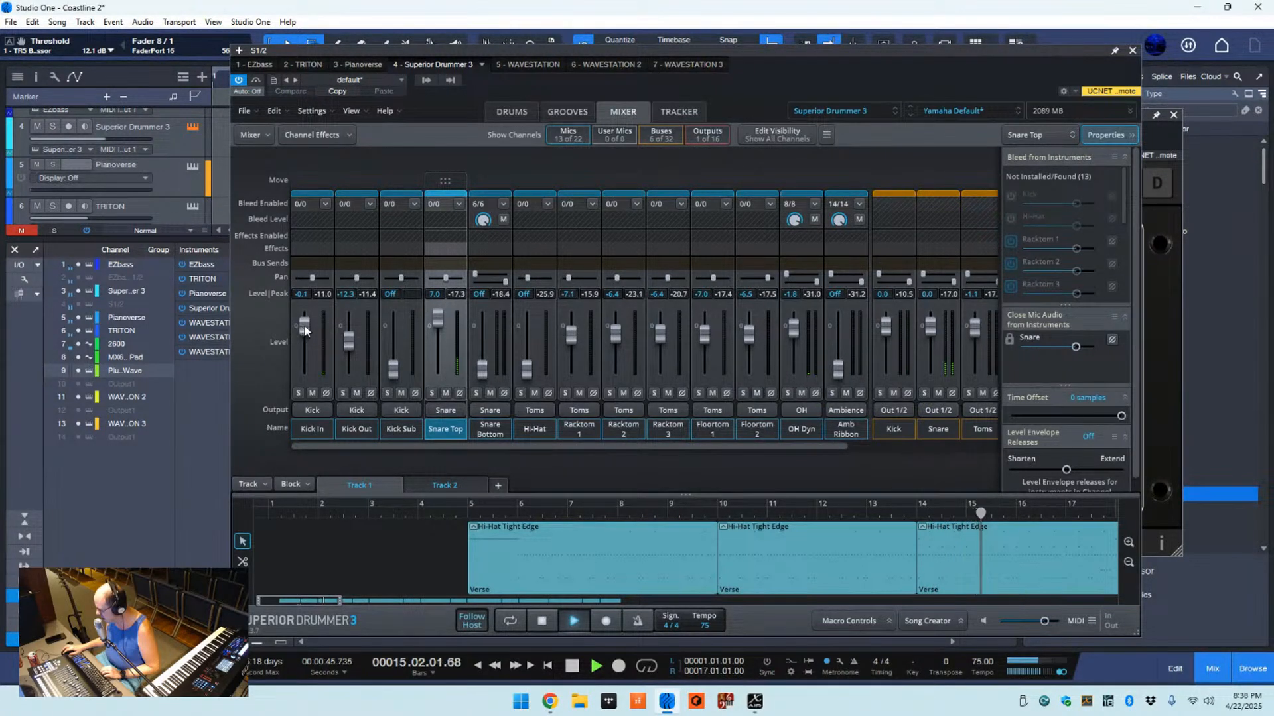
pyautogui.click(1131, 51)
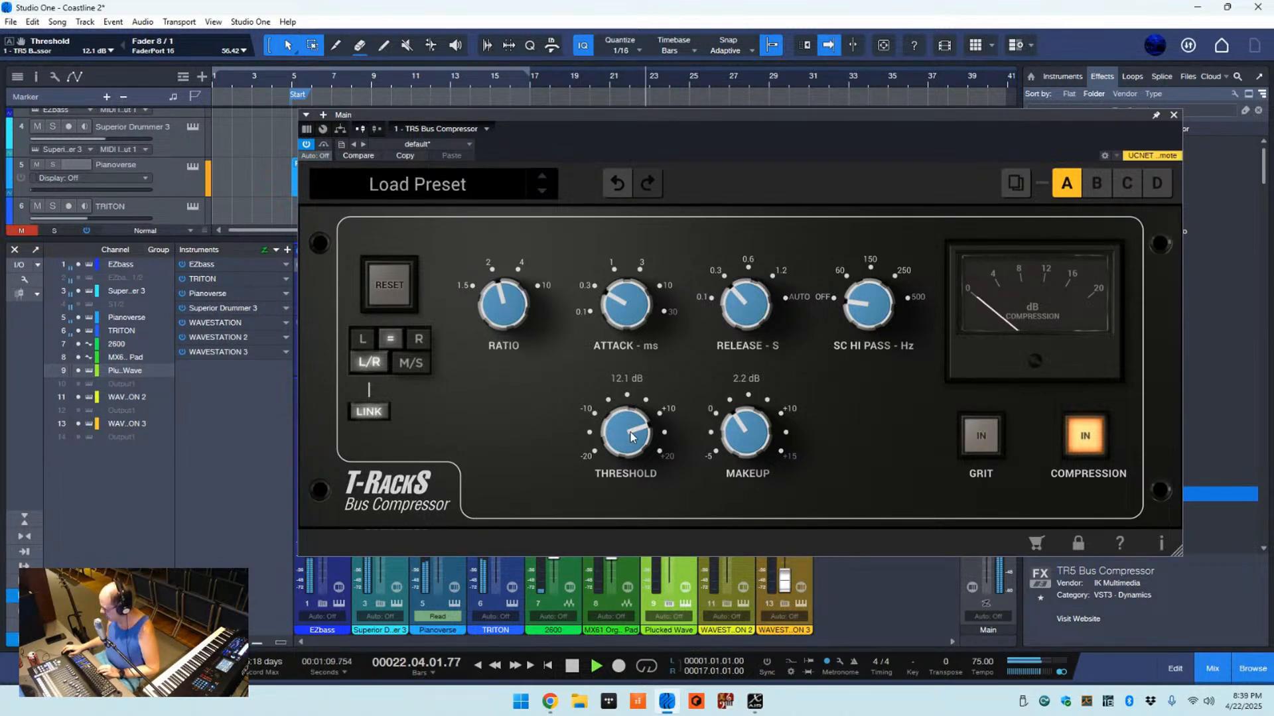
# - Set the Main bus compressor's threshold to 11.3 dB and monitor the Main Limiter's reduction beside the channel faders during playback
pyautogui.moveTo(631, 433); pyautogui.dragTo(627, 441)
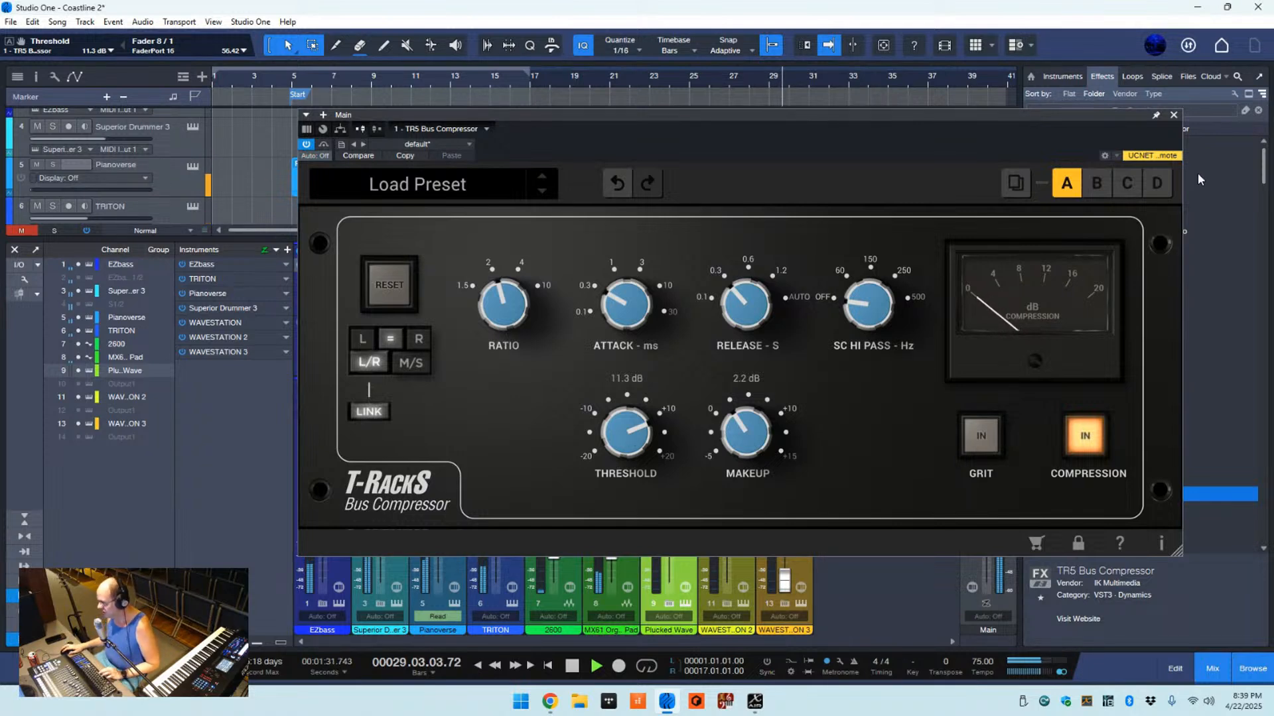
pyautogui.click(1174, 116)
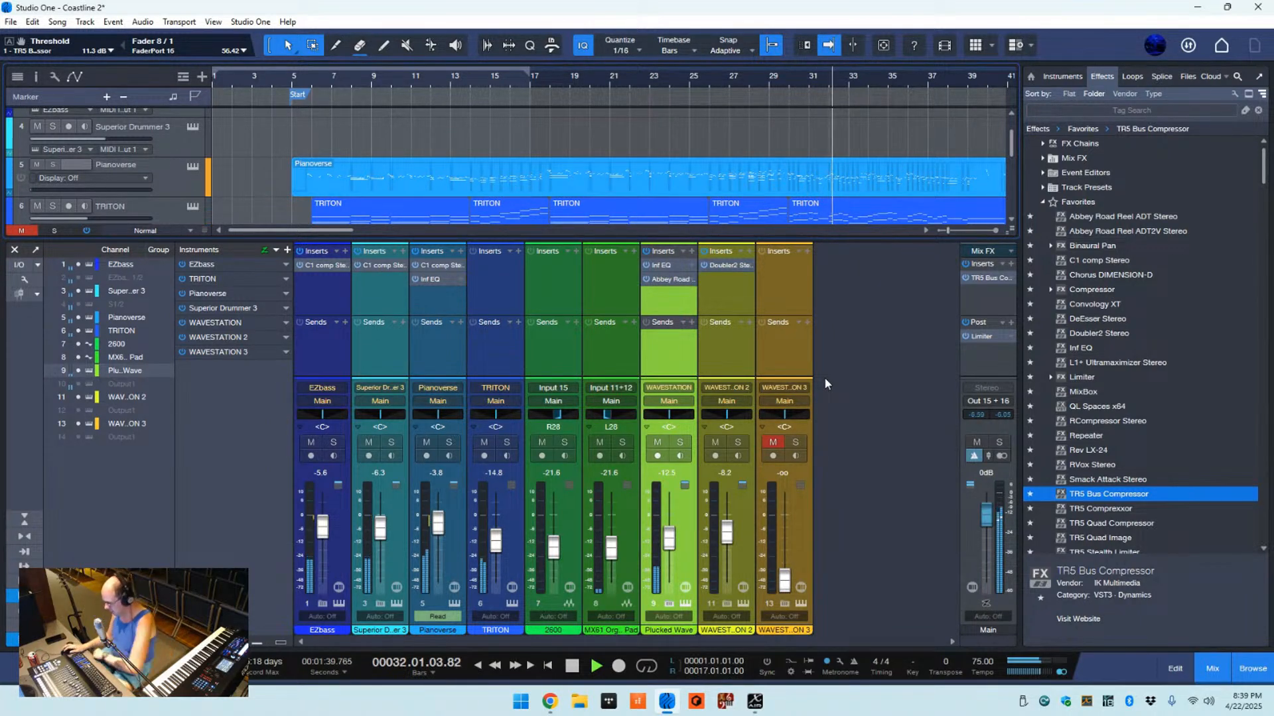
pyautogui.click(980, 337)
pyautogui.moveTo(550, 267); pyautogui.dragTo(927, 224)
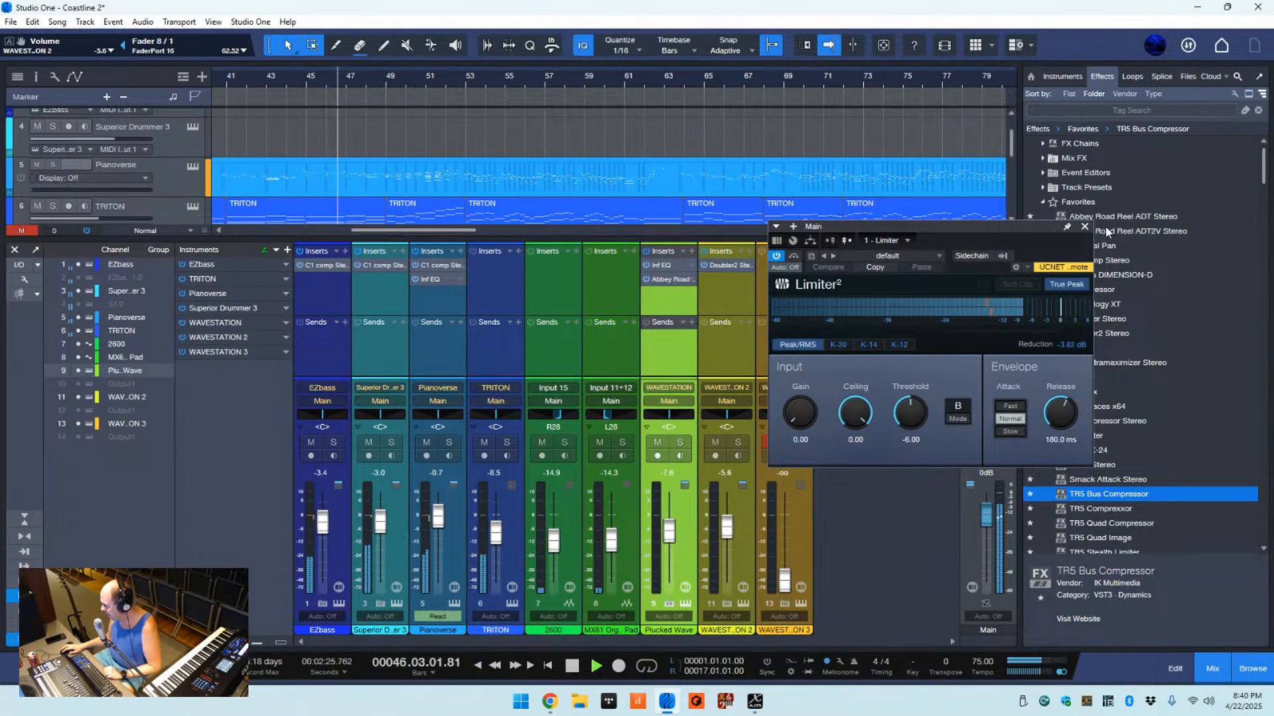
pyautogui.click(1084, 226)
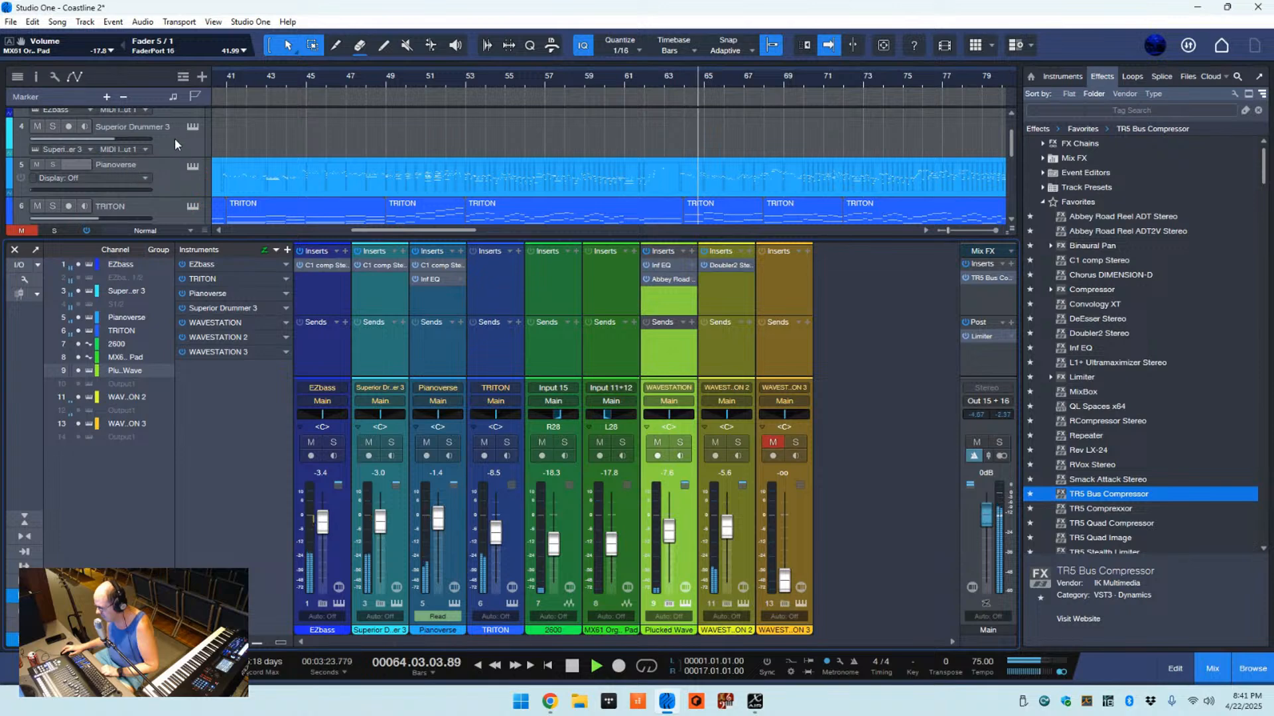
# - Rebalance Floortom 1 and Floortom 2 in Superior Drummer 3's mixer, setting both levels to about -7
pyautogui.click(194, 129)
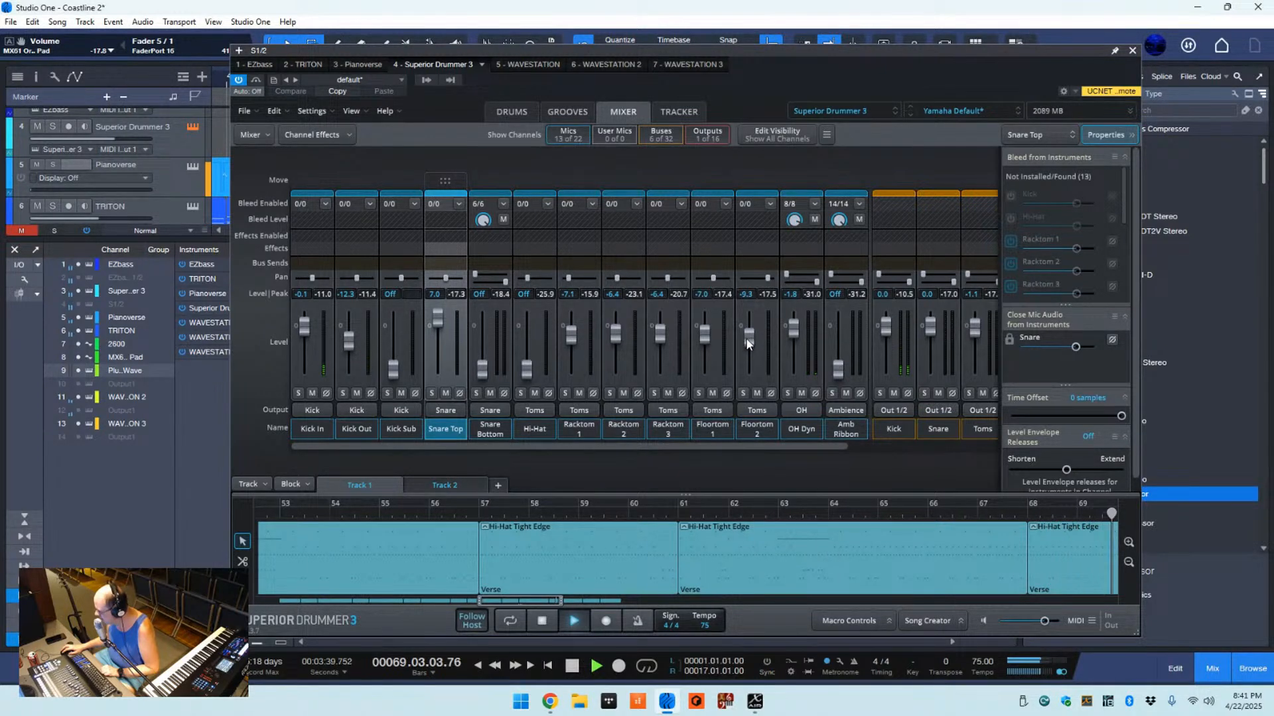
pyautogui.moveTo(704, 334); pyautogui.dragTo(702, 336)
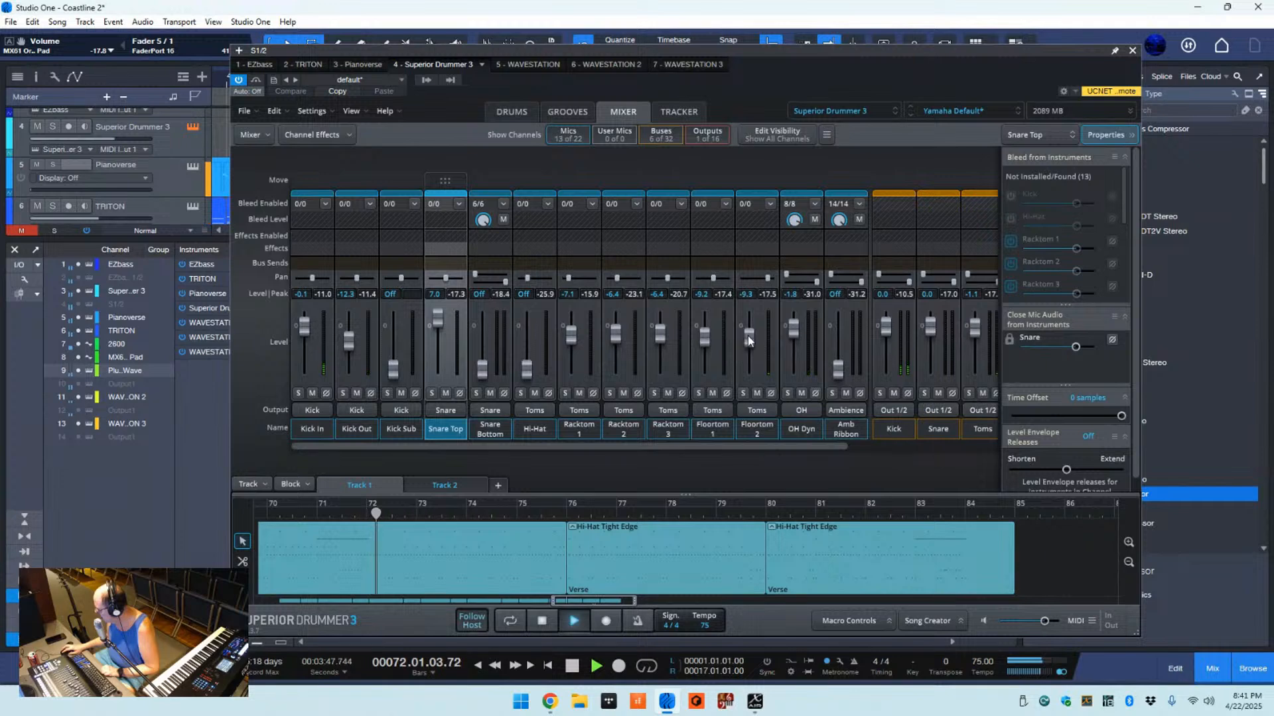
pyautogui.moveTo(750, 334); pyautogui.dragTo(750, 333)
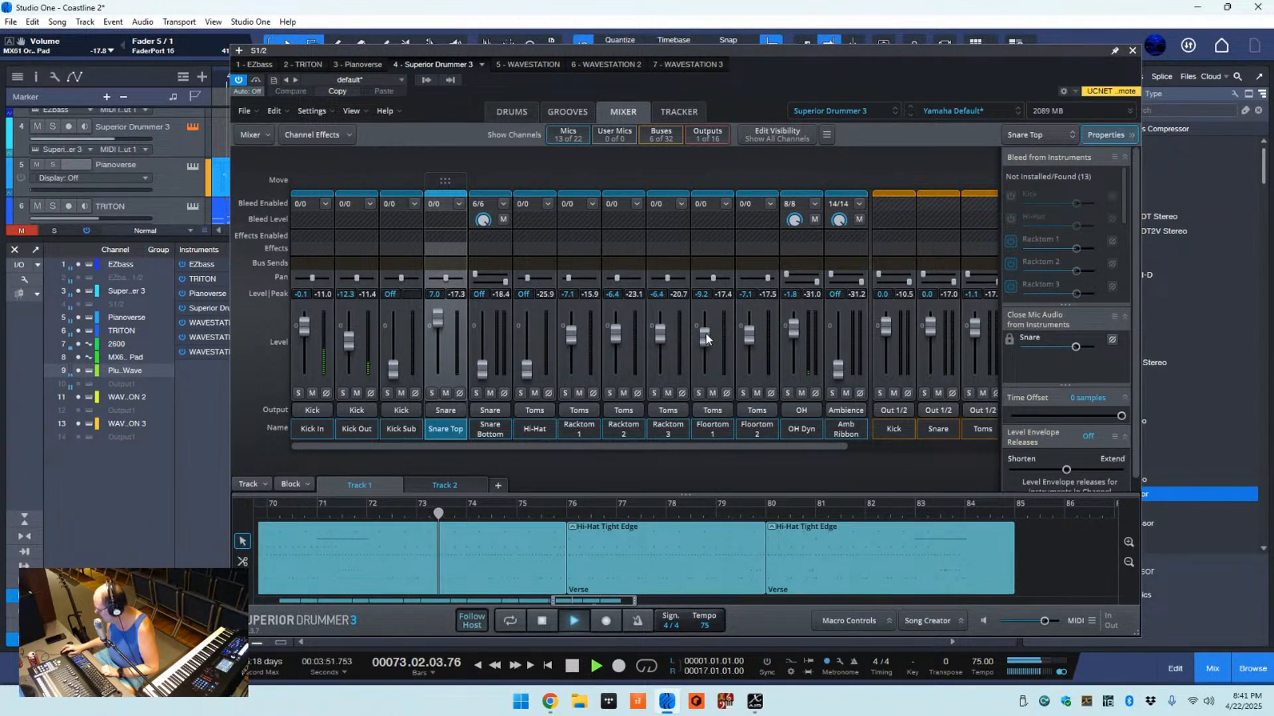
pyautogui.moveTo(703, 333); pyautogui.dragTo(703, 331)
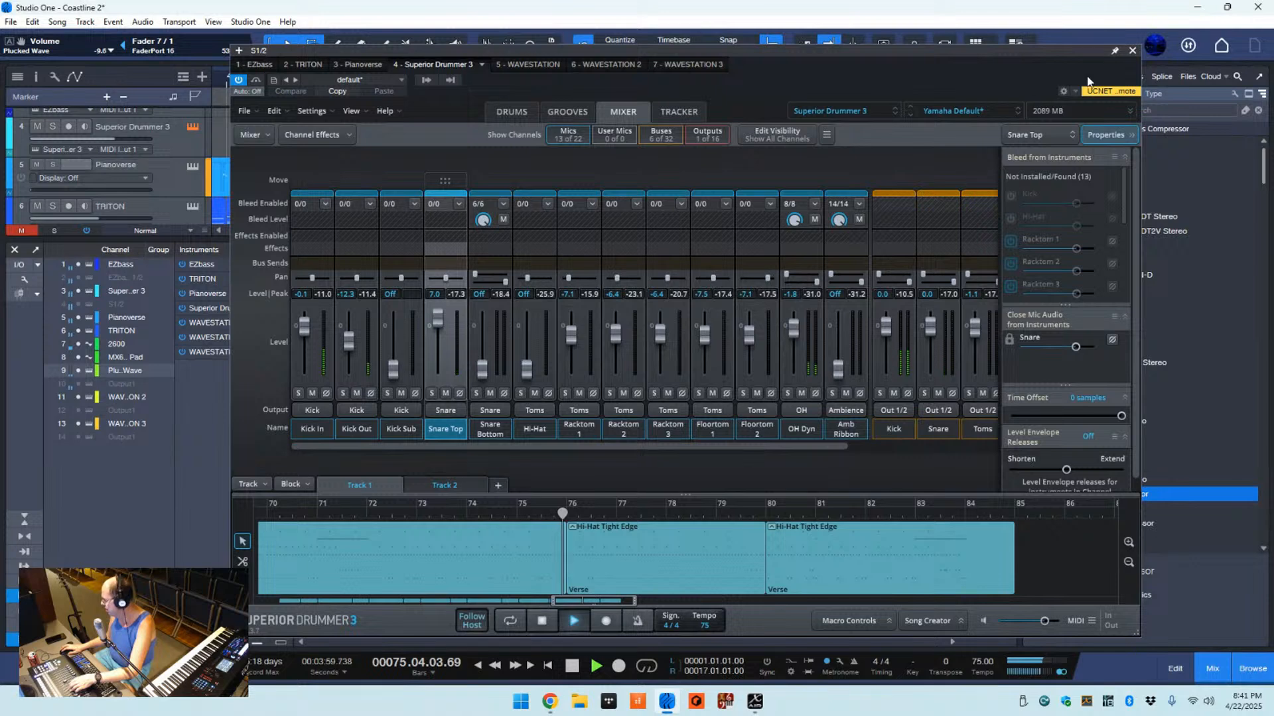
pyautogui.click(1132, 51)
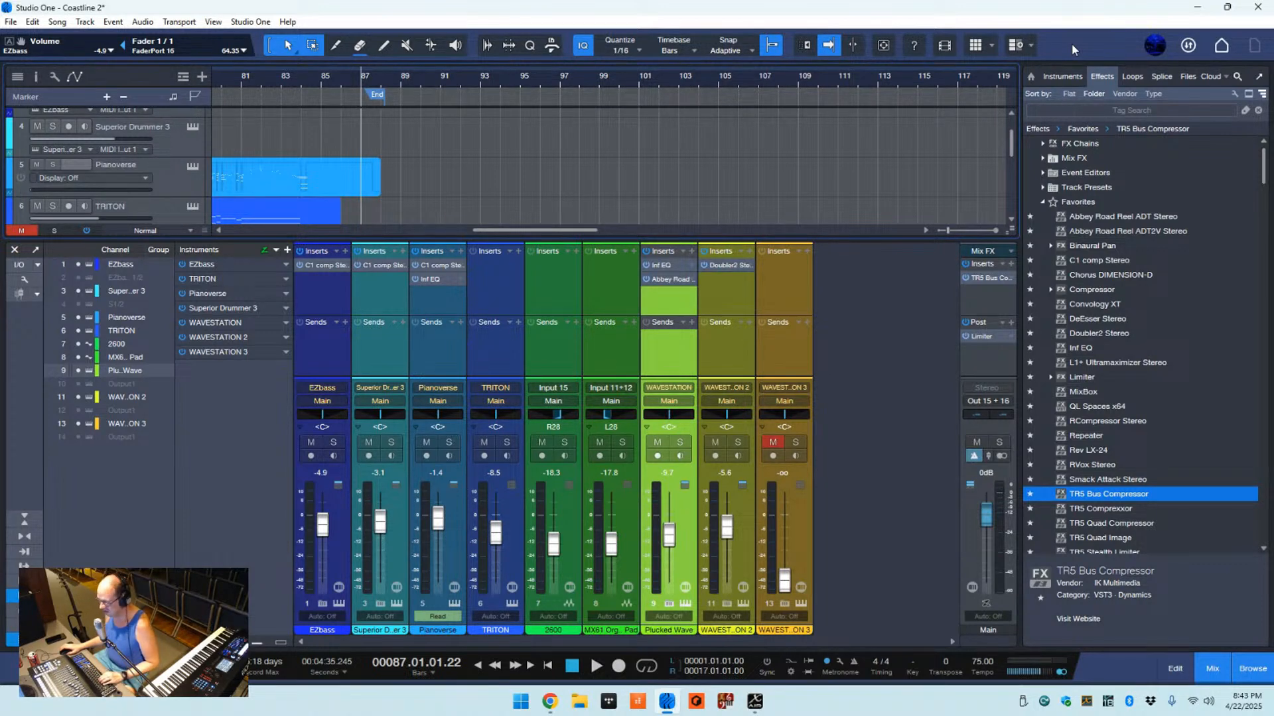
# - Return to the song start, collapse the Favorites and Dynamics effect folders and expand the Distortion folder
pyautogui.press('Home')
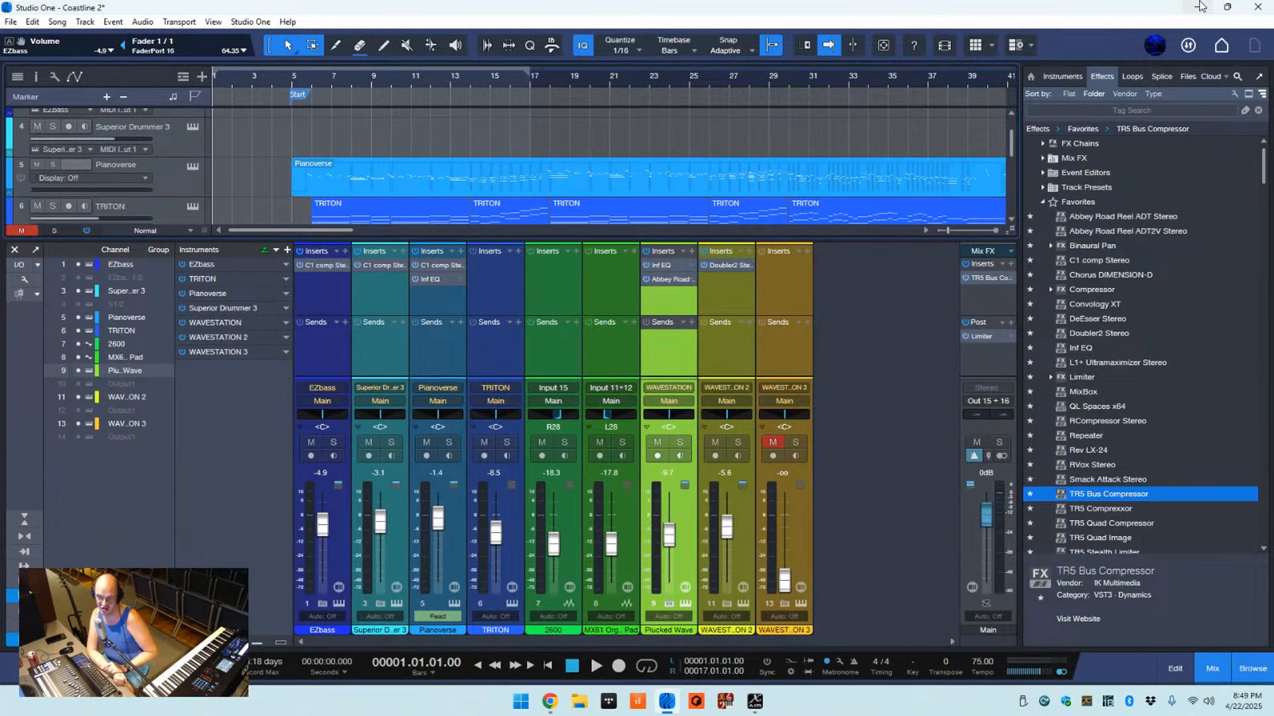
pyautogui.click(1040, 200)
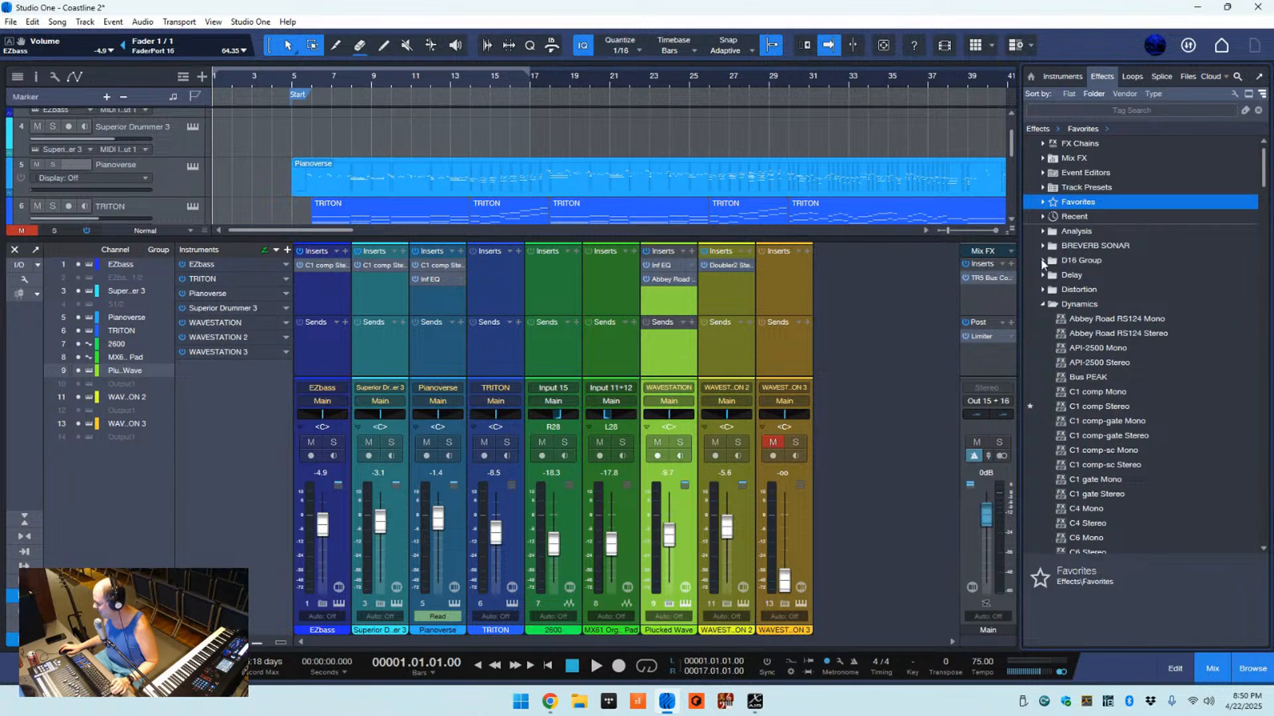
pyautogui.click(1043, 304)
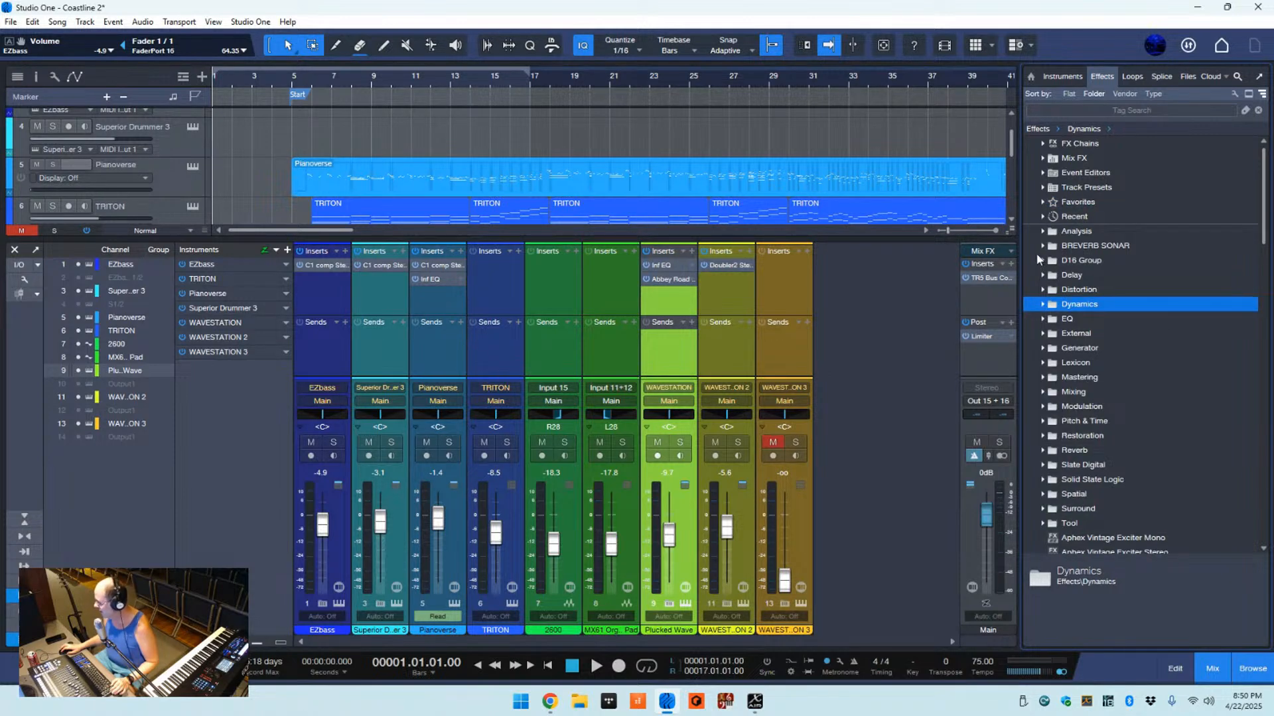
pyautogui.click(1042, 290)
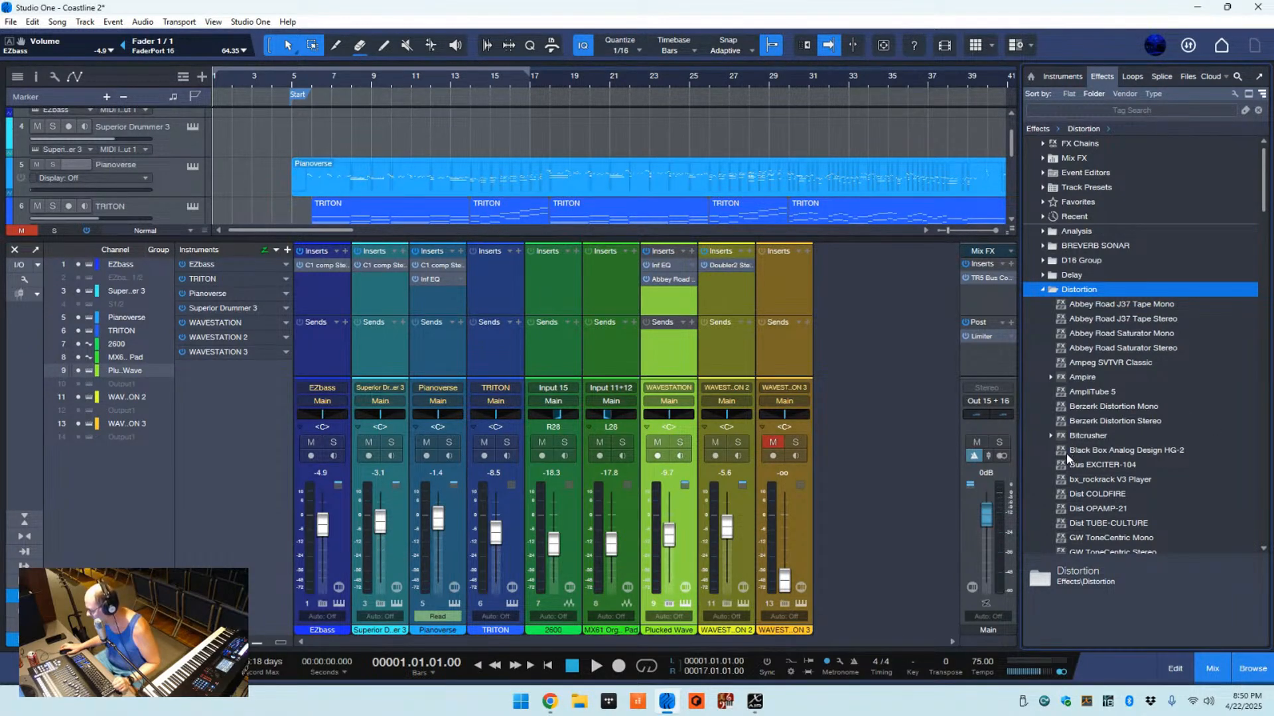
# - Try the Bus EXCITER-104 ahead of the Limiter in the Main channel's post section, view its controls and remove it
pyautogui.moveTo(1081, 465); pyautogui.dragTo(981, 332)
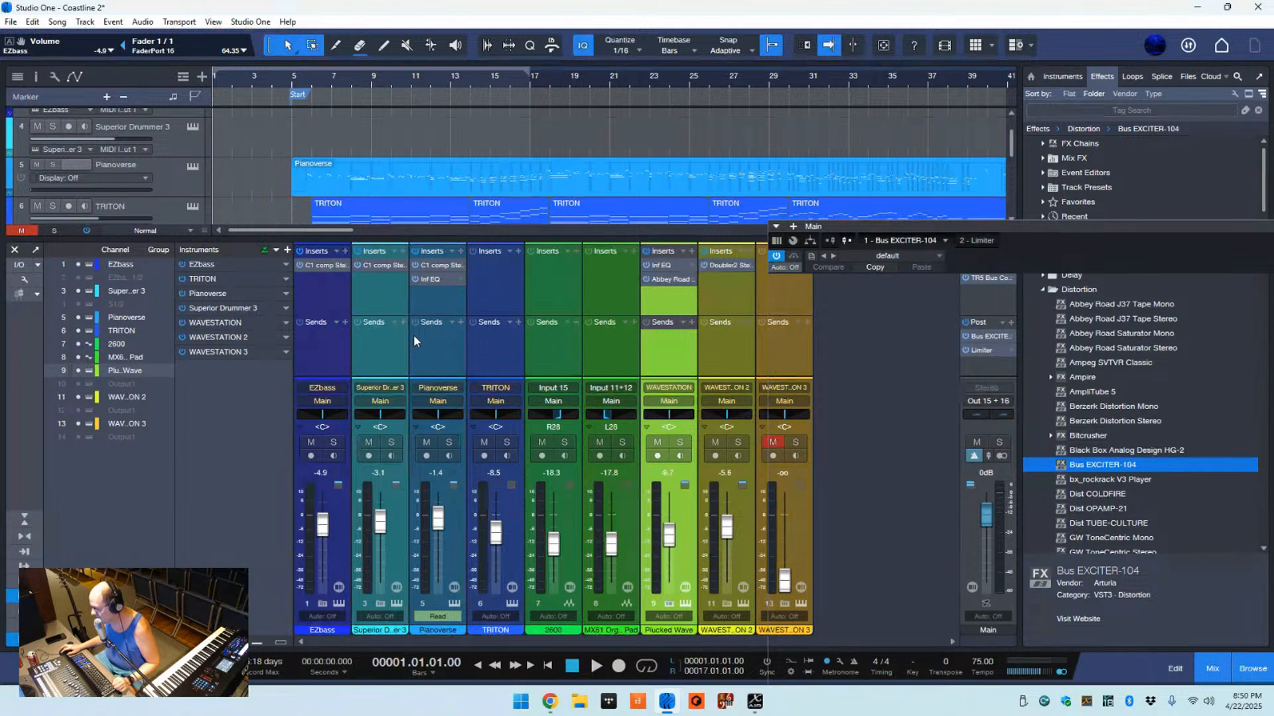
pyautogui.moveTo(1010, 226); pyautogui.dragTo(381, 114)
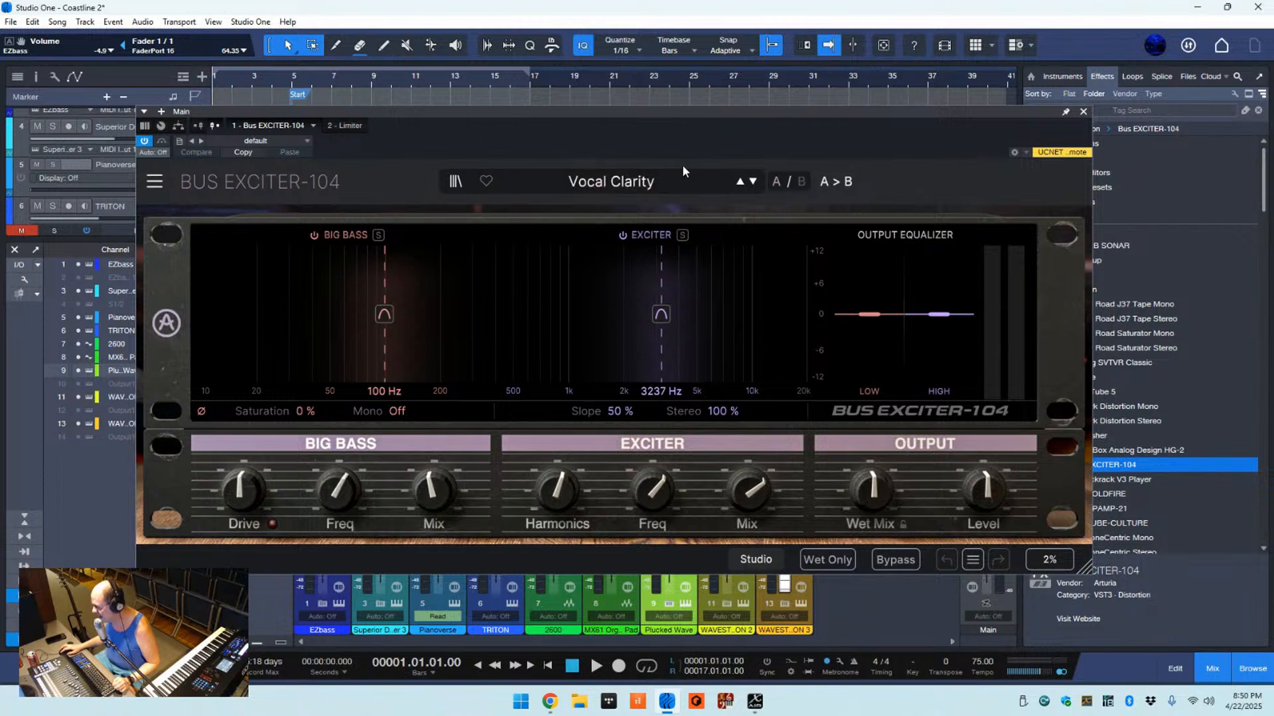
pyautogui.click(1083, 113)
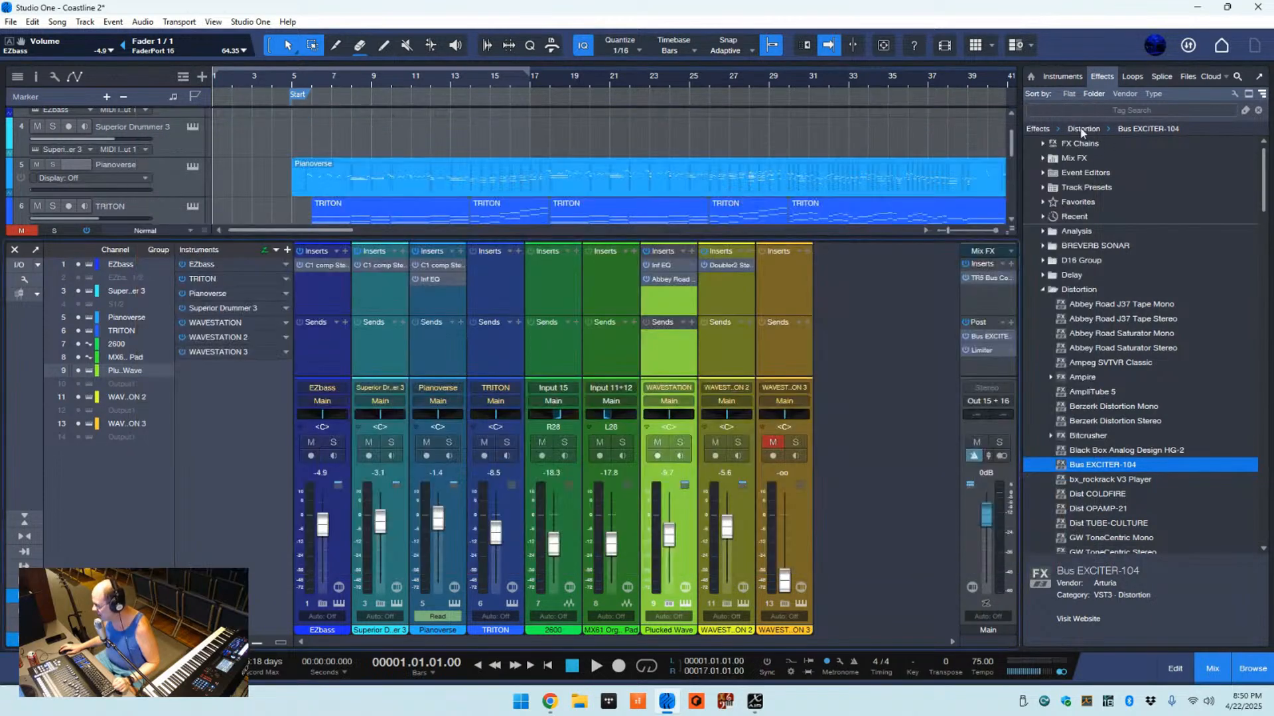
pyautogui.rightClick(981, 338)
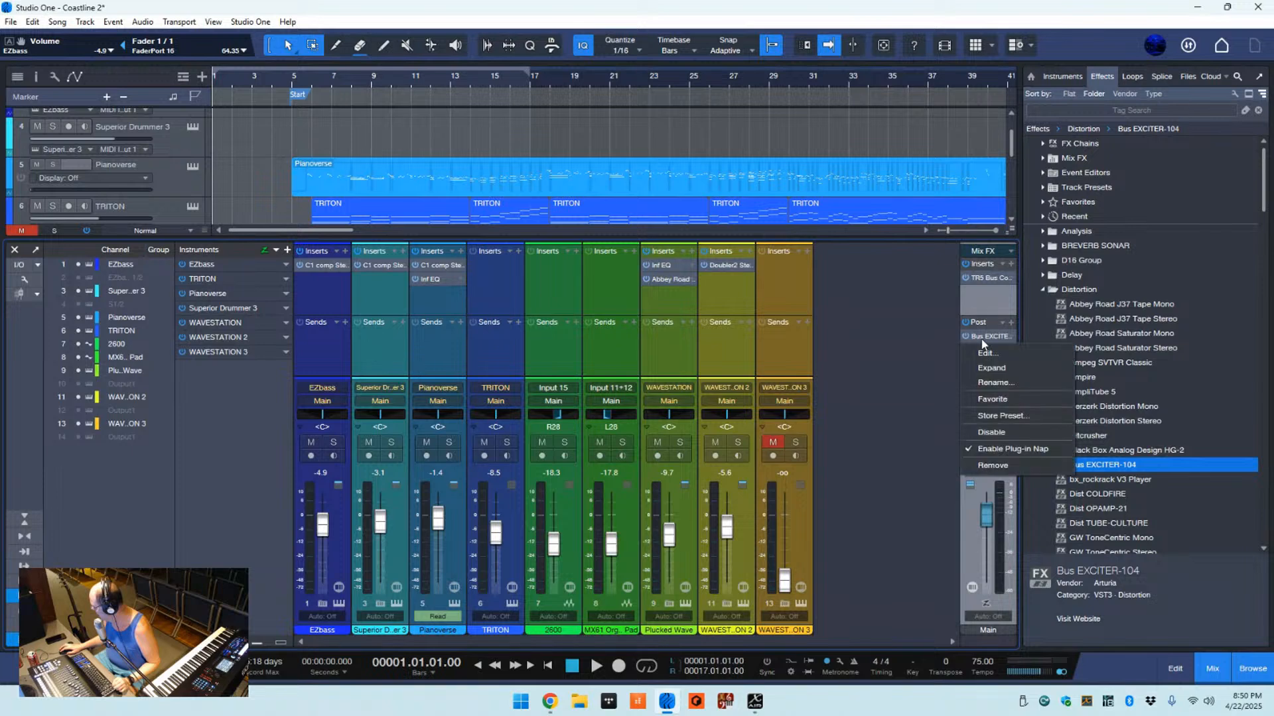
pyautogui.click(993, 464)
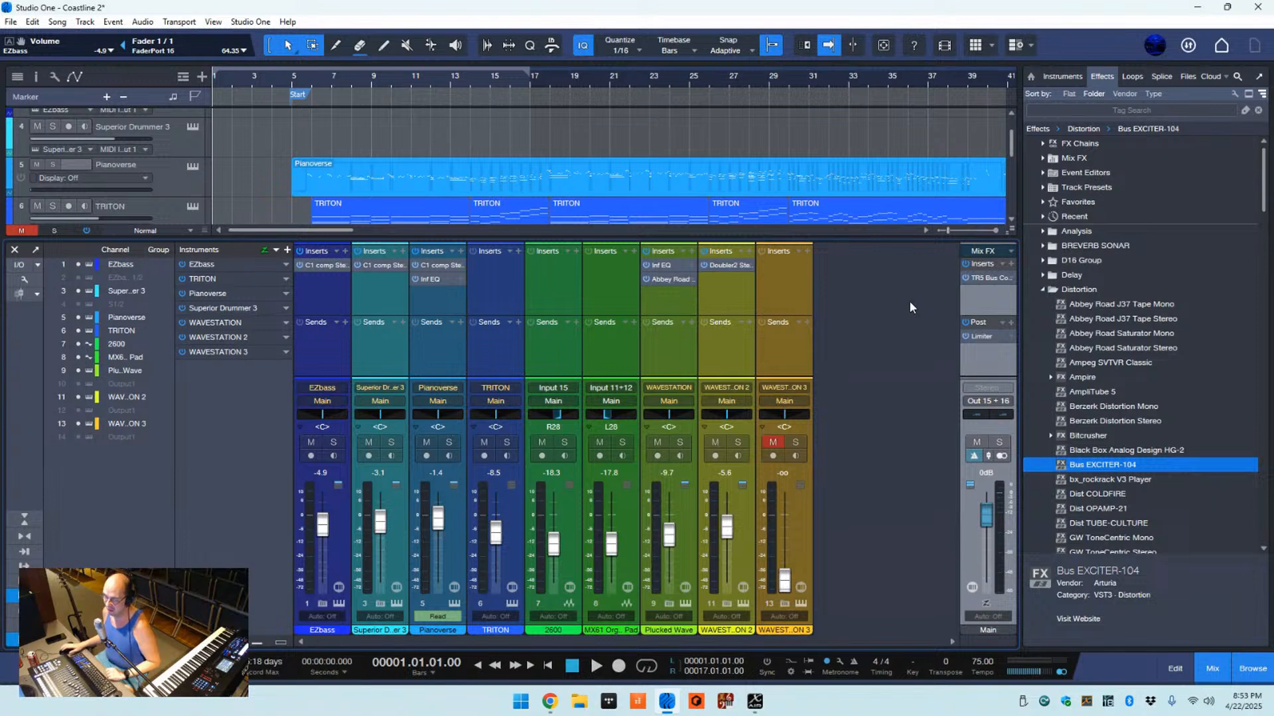
# - Reduce the mixer console's height so that more tracks show in the arrangement
pyautogui.moveTo(876, 242); pyautogui.dragTo(843, 395)
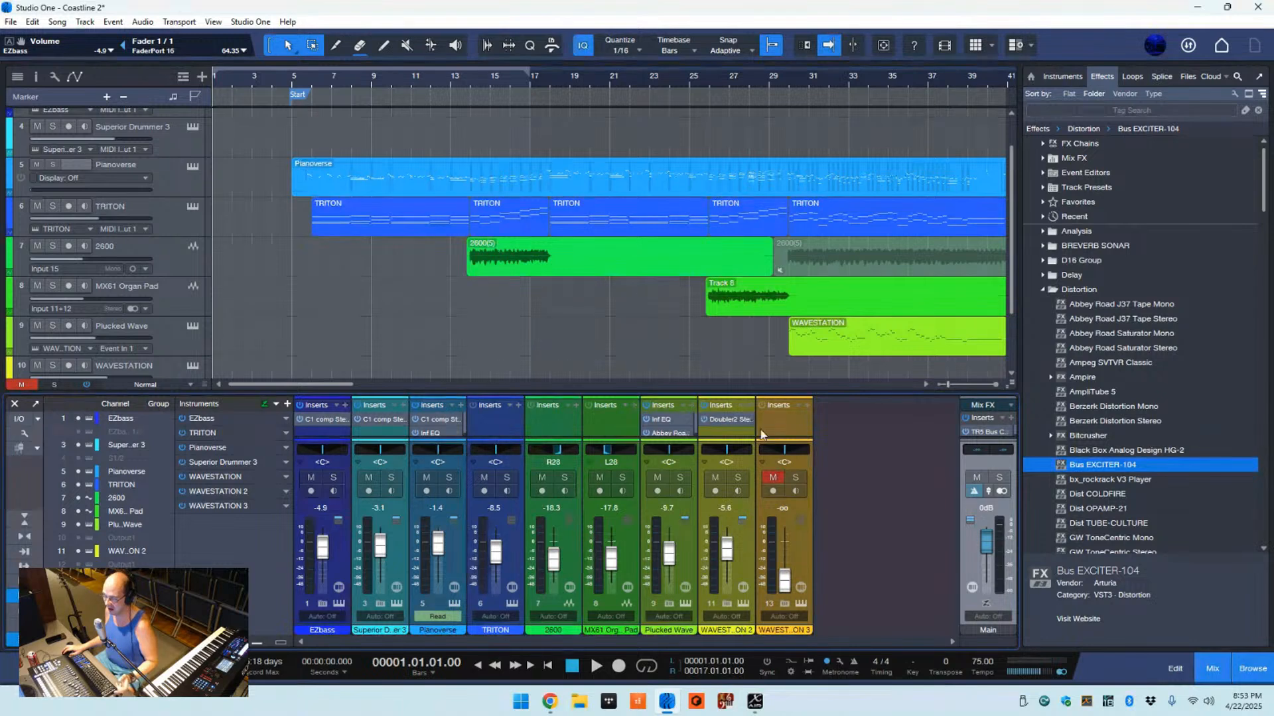
pyautogui.moveTo(840, 391); pyautogui.dragTo(849, 417)
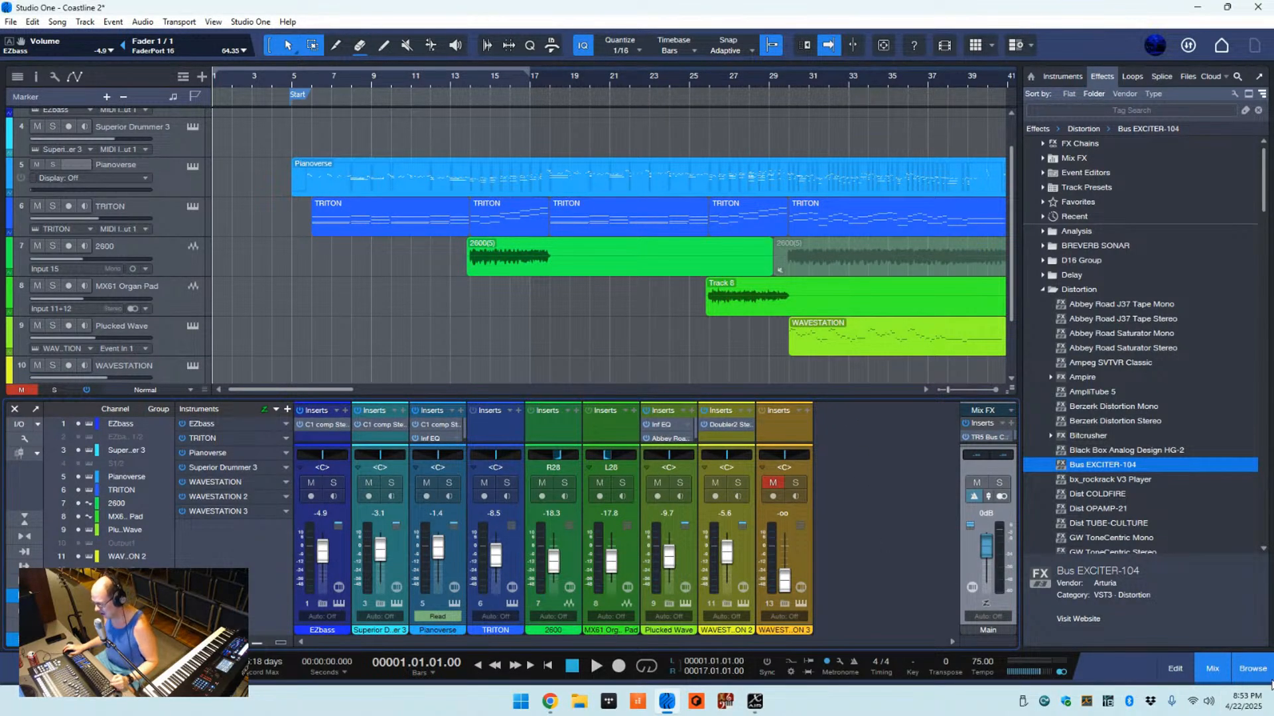
# - Hide the mixer console and select Pianoverse among the favorite instruments in the browser
pyautogui.click(1209, 668)
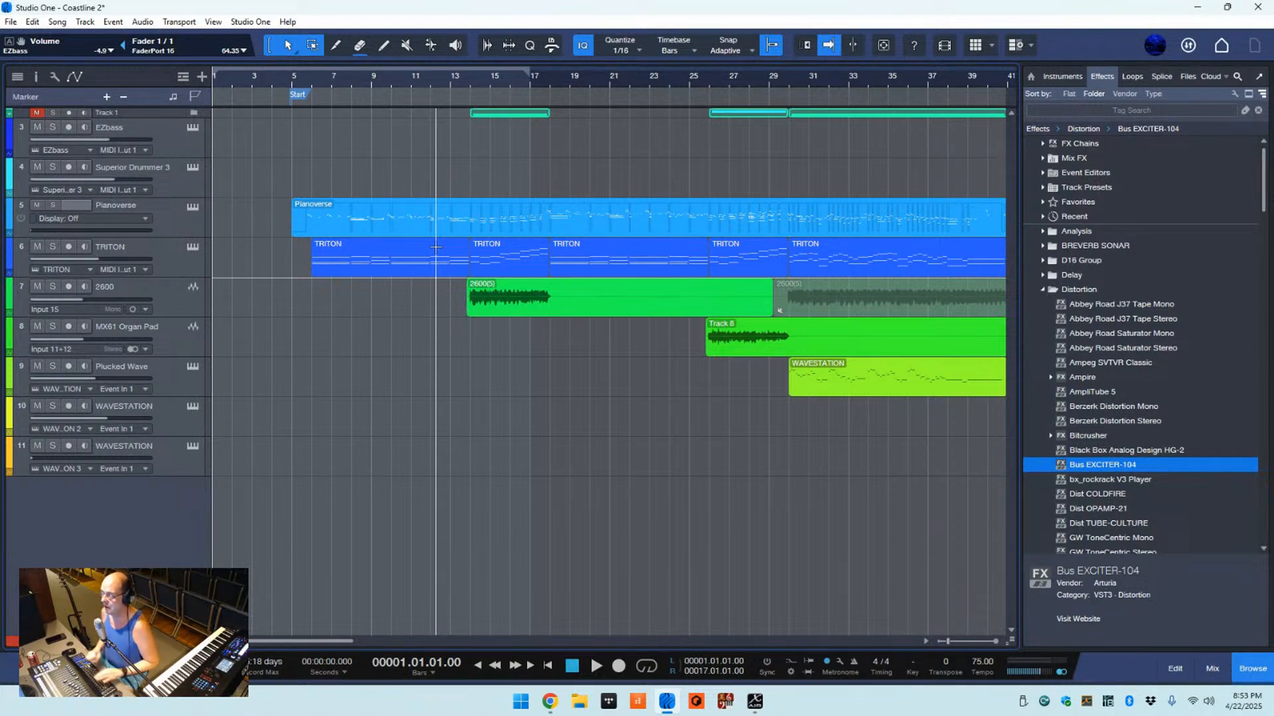
pyautogui.click(1060, 77)
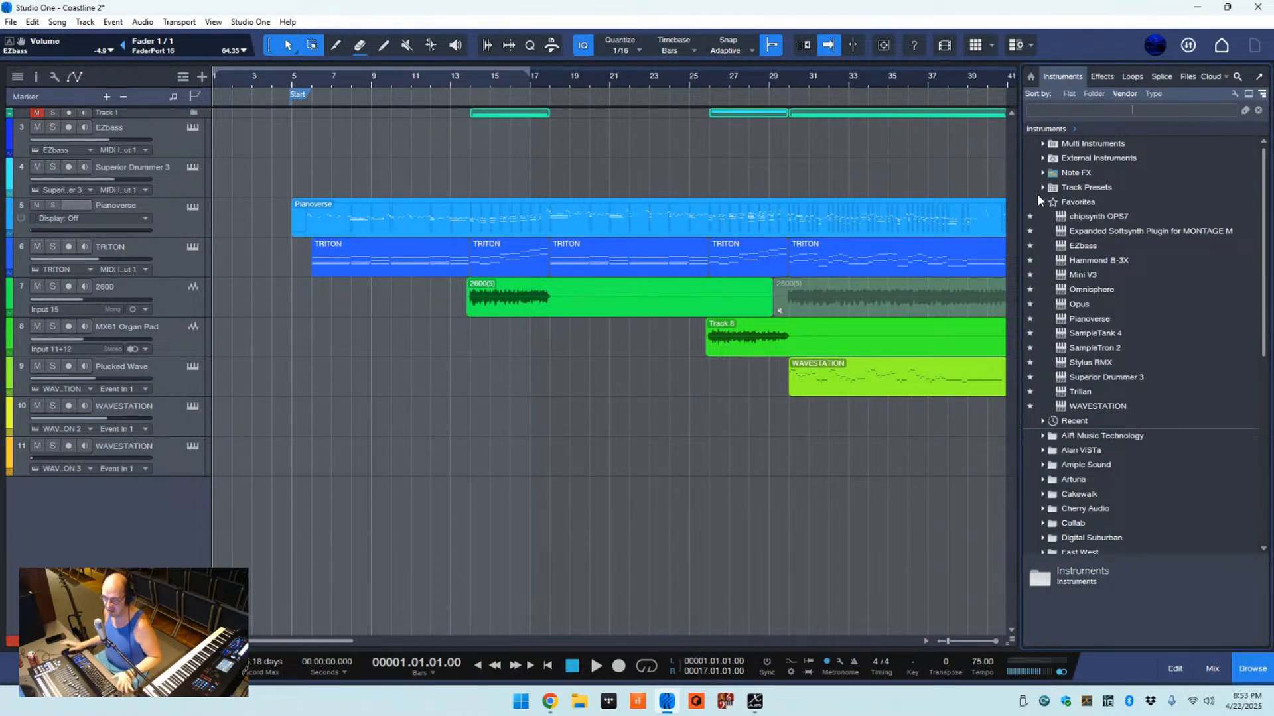
pyautogui.click(1086, 320)
pyautogui.moveTo(197, 622); pyautogui.dragTo(1106, 313)
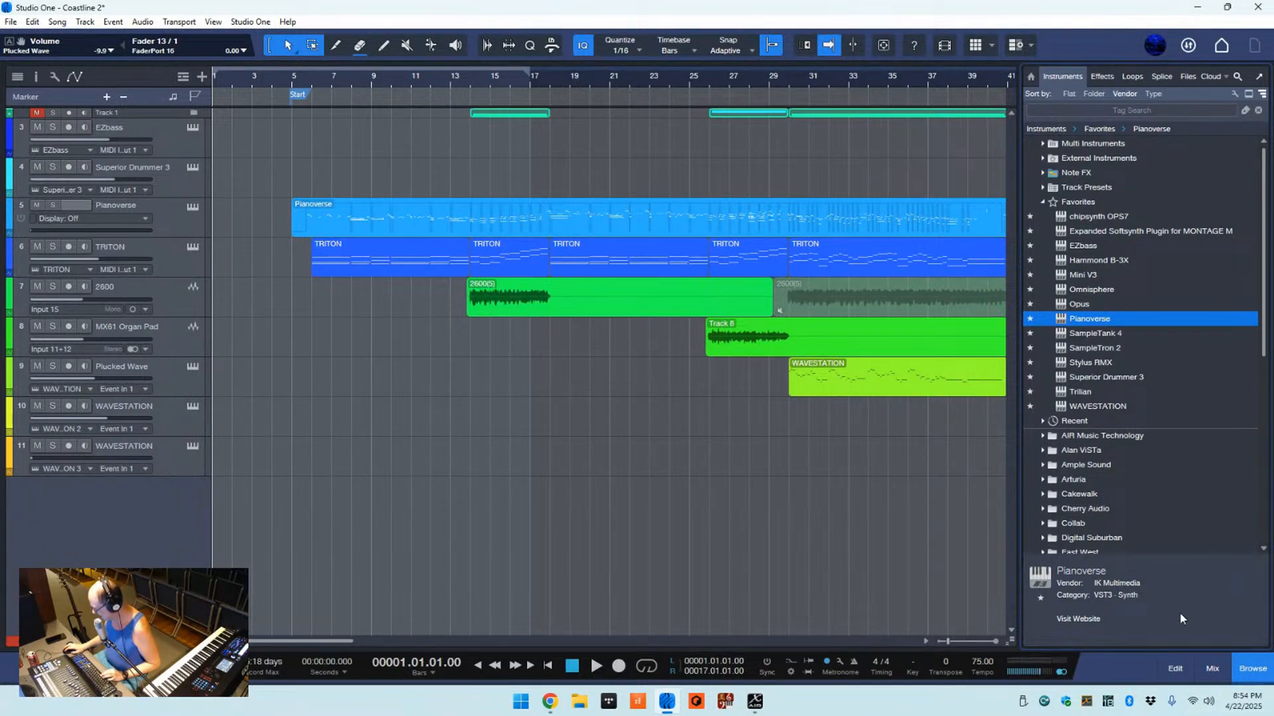
# - Show the mixer console again at a taller height that exposes the inserts and sends, and save the song
pyautogui.click(1212, 671)
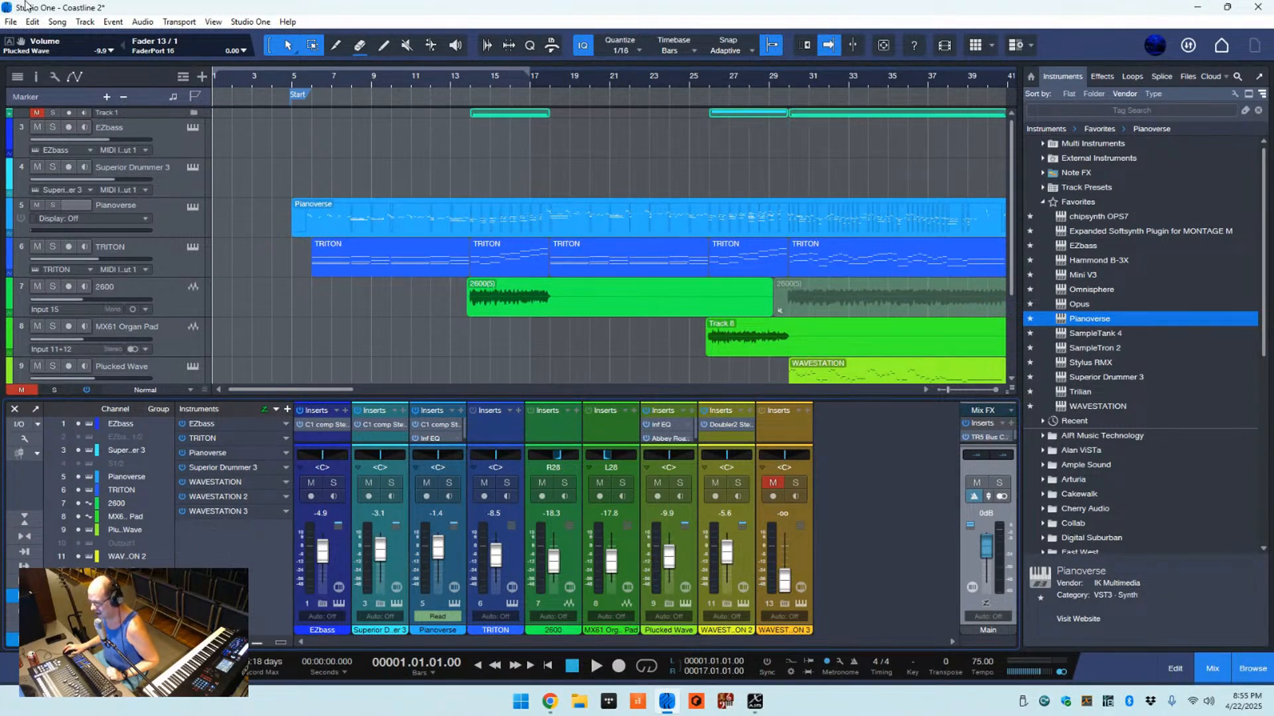
pyautogui.moveTo(393, 398); pyautogui.dragTo(297, 209)
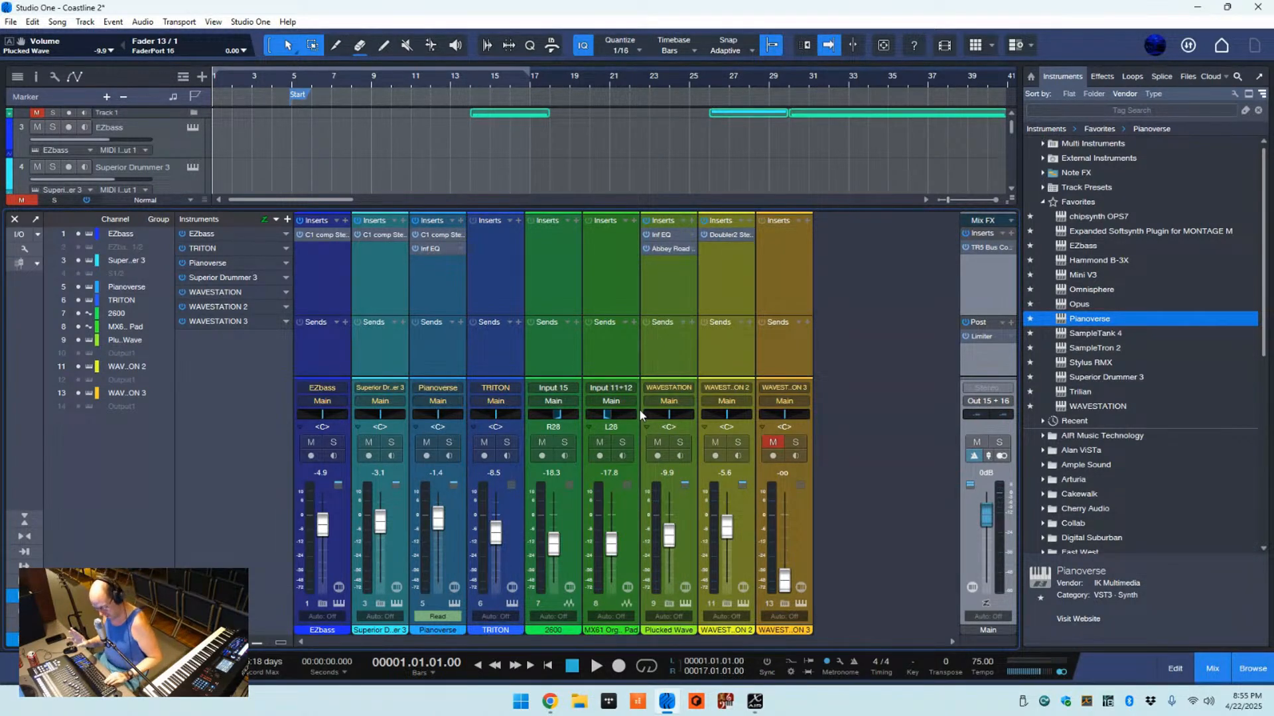
pyautogui.hotkey('ctrl', 's')
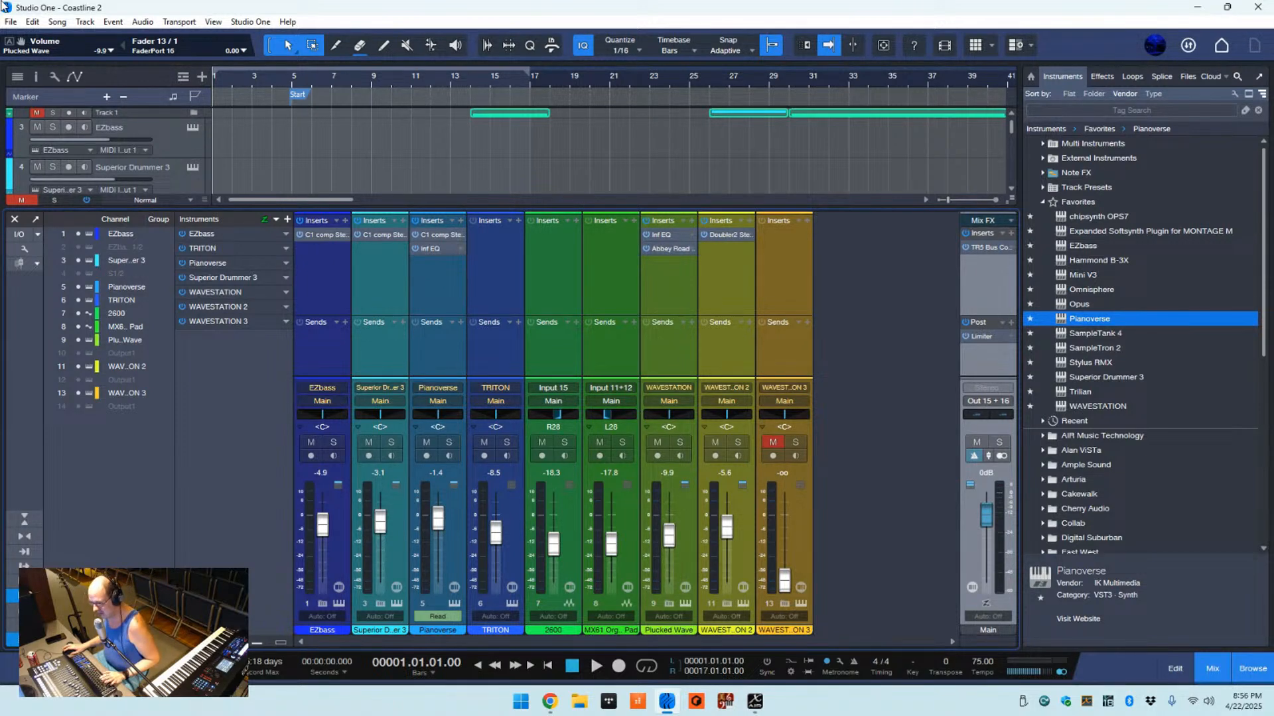
# - Close the Coastline 2 song and open the Oasis project from the recent files
pyautogui.click(9, 21)
pyautogui.click(43, 67)
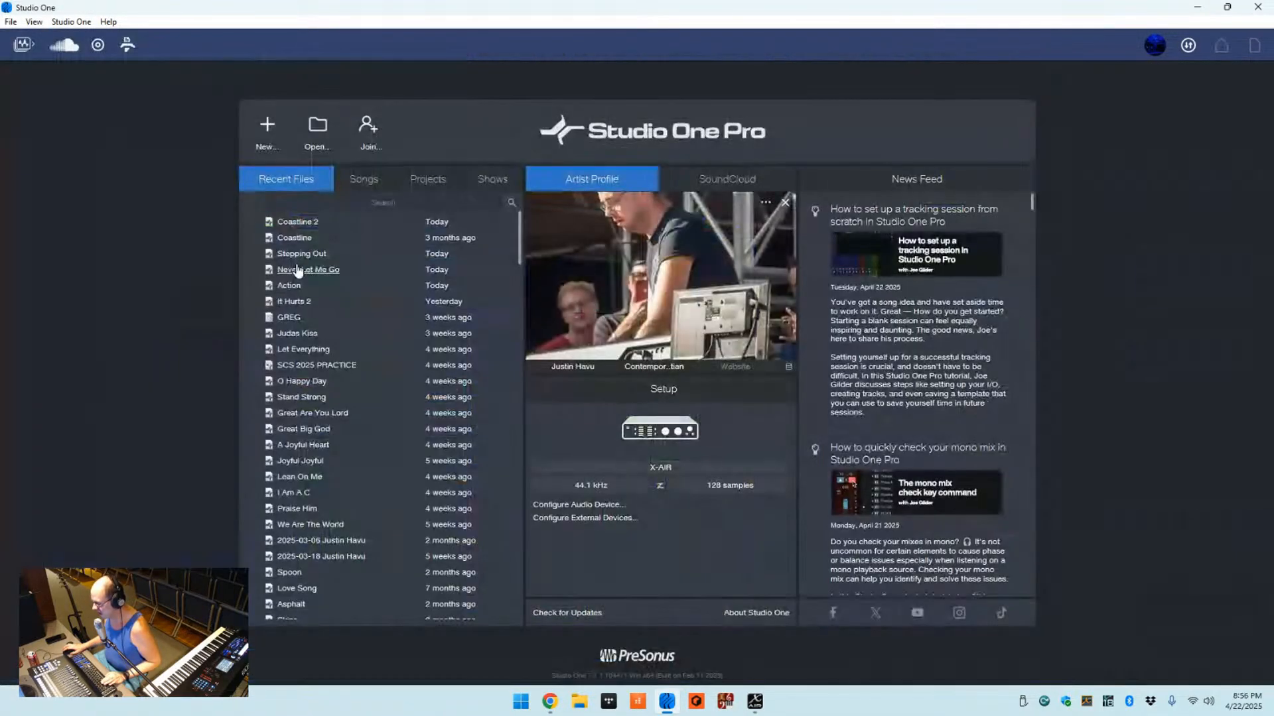
pyautogui.scroll(-2, 327, 524)
pyautogui.scroll(-4, 327, 530)
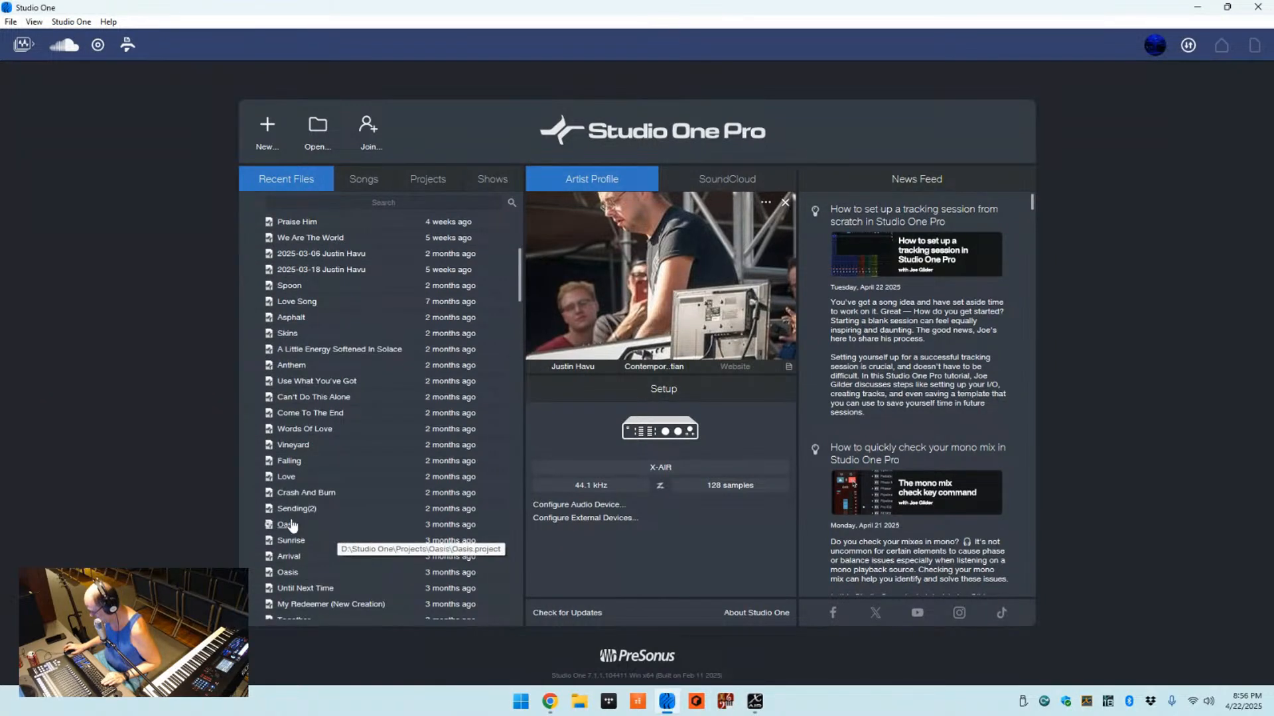
pyautogui.click(285, 525)
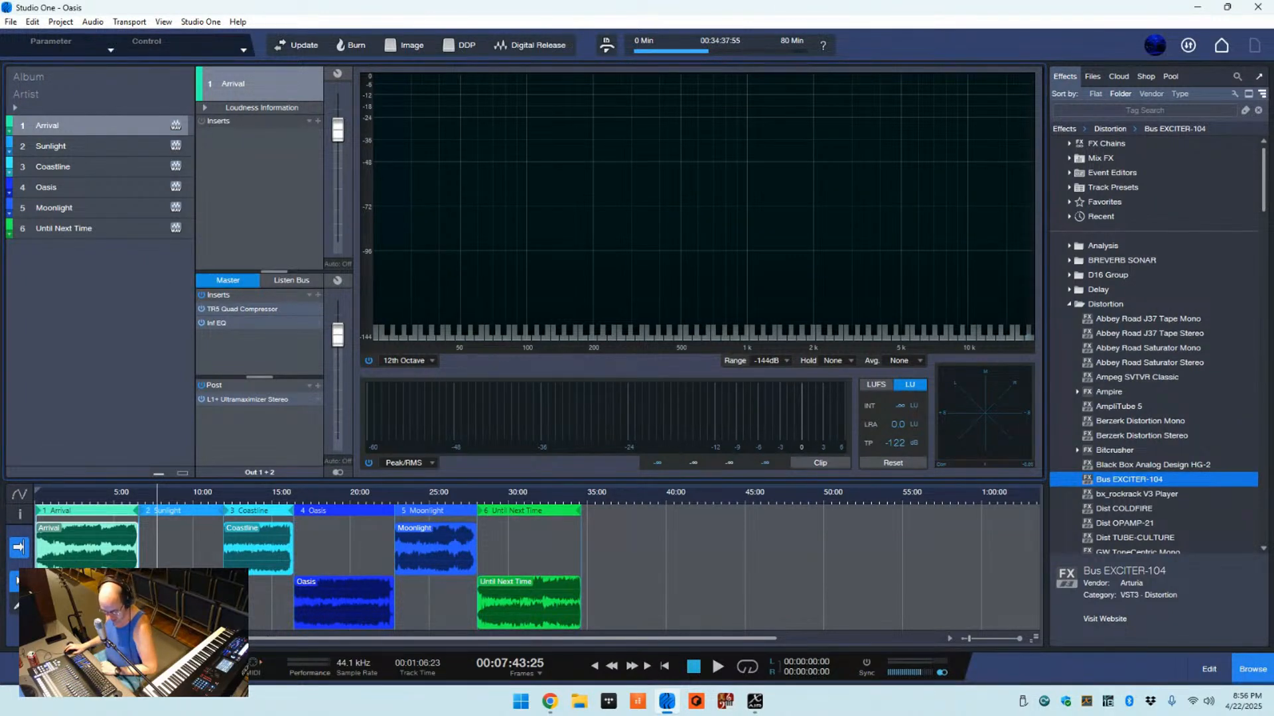
# - Go through the Sunlight, Coastline, Oasis and Moonlight tracks to examine each track's inserts, ending on Moonlight
pyautogui.click(87, 145)
pyautogui.click(92, 166)
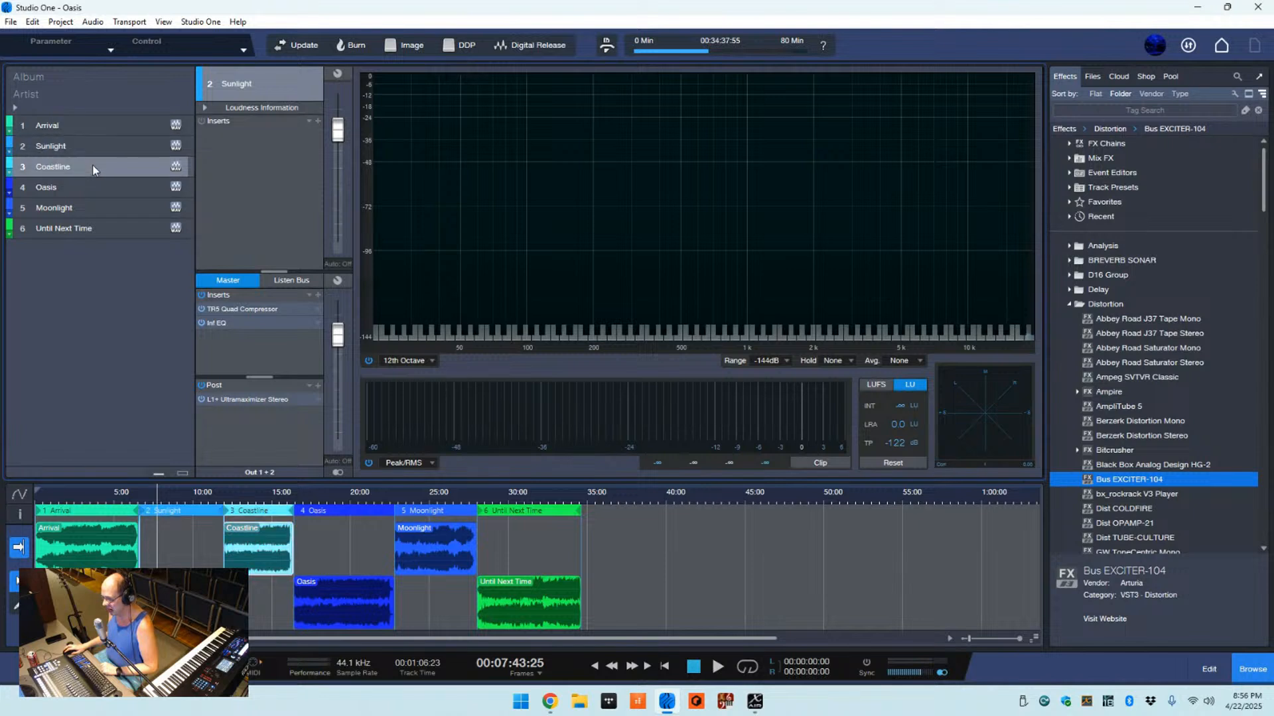
pyautogui.click(100, 185)
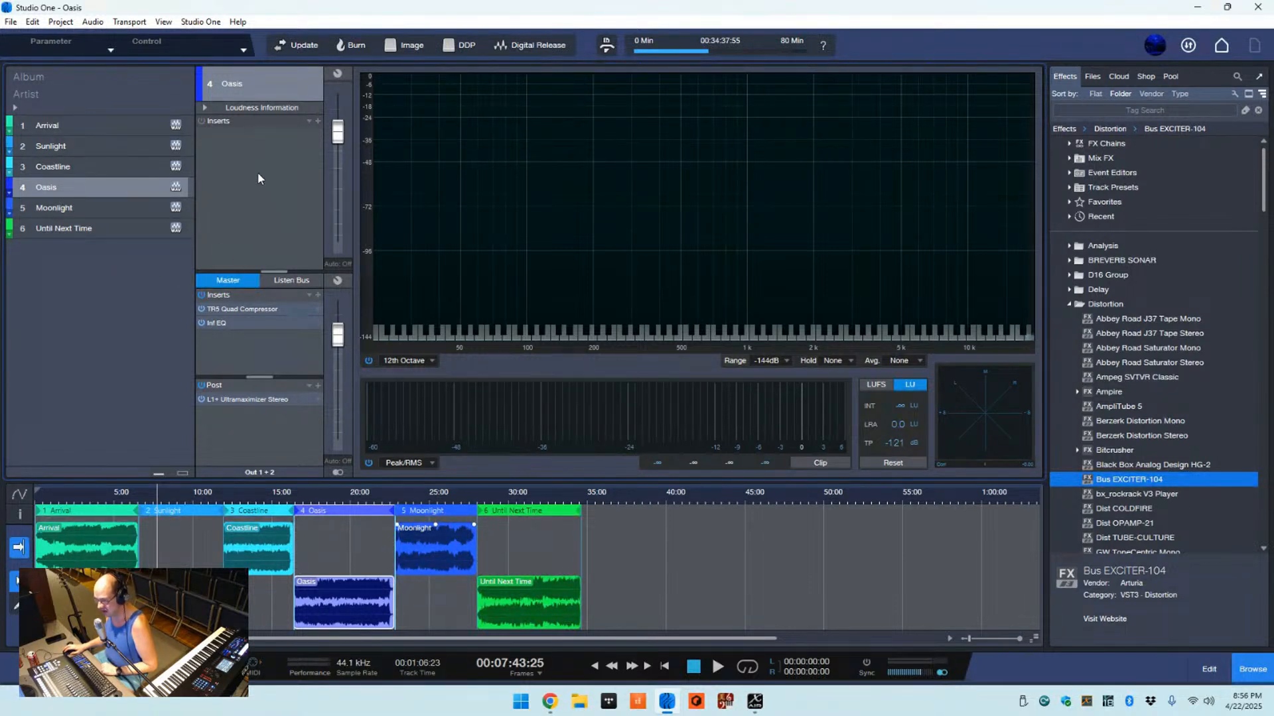
pyautogui.click(86, 208)
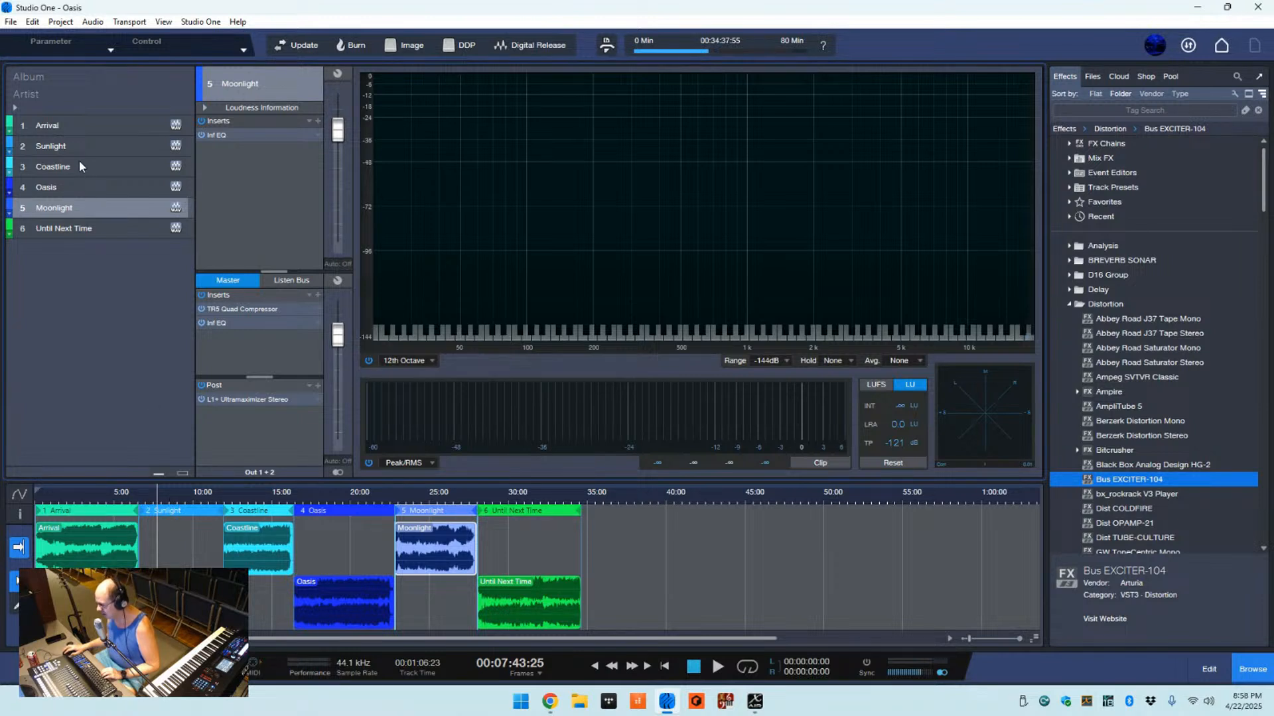
pyautogui.click(104, 191)
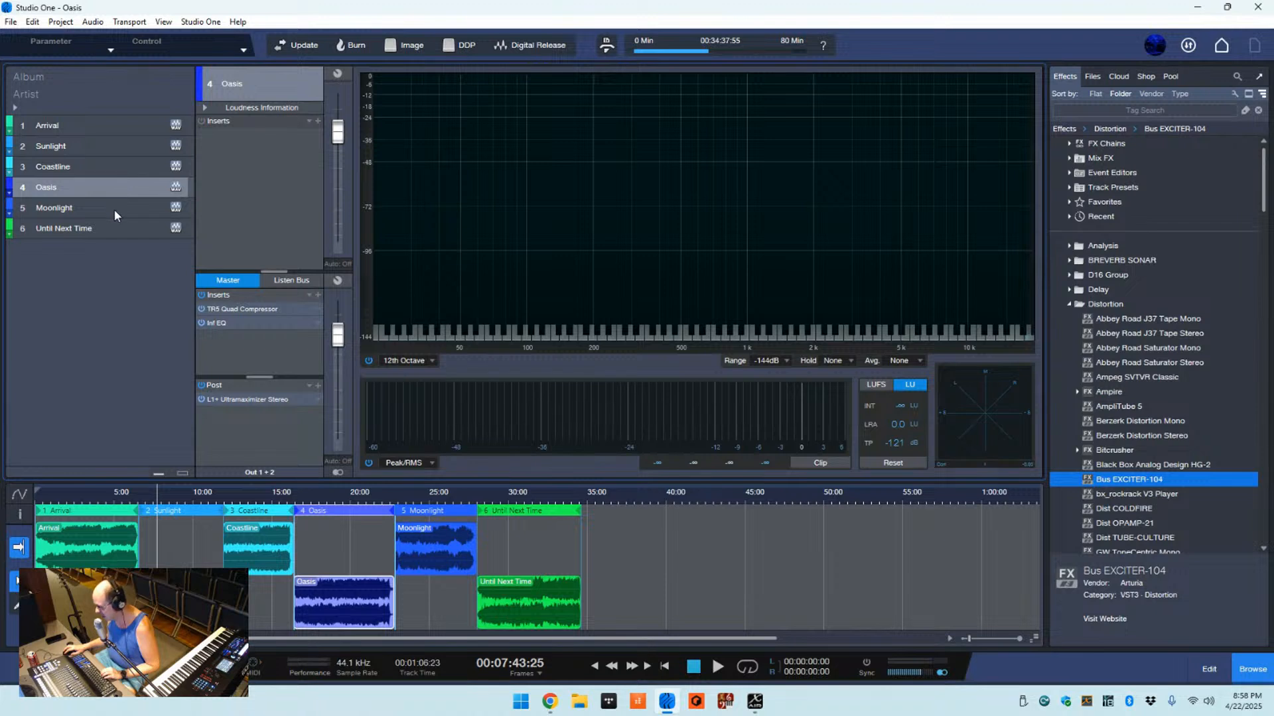
pyautogui.doubleClick(107, 208)
pyautogui.click(73, 283)
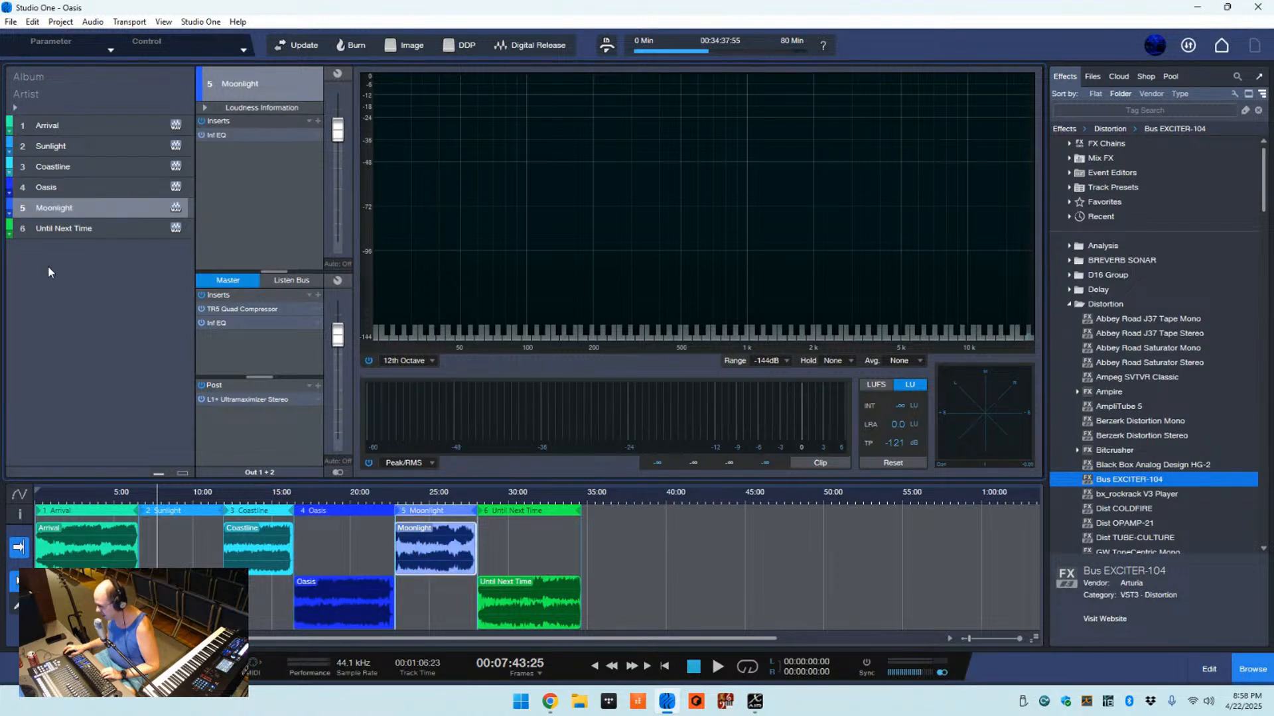
# - View Moonlight's Infinity EQ curve, close its window and play the track from its start
pyautogui.doubleClick(24, 210)
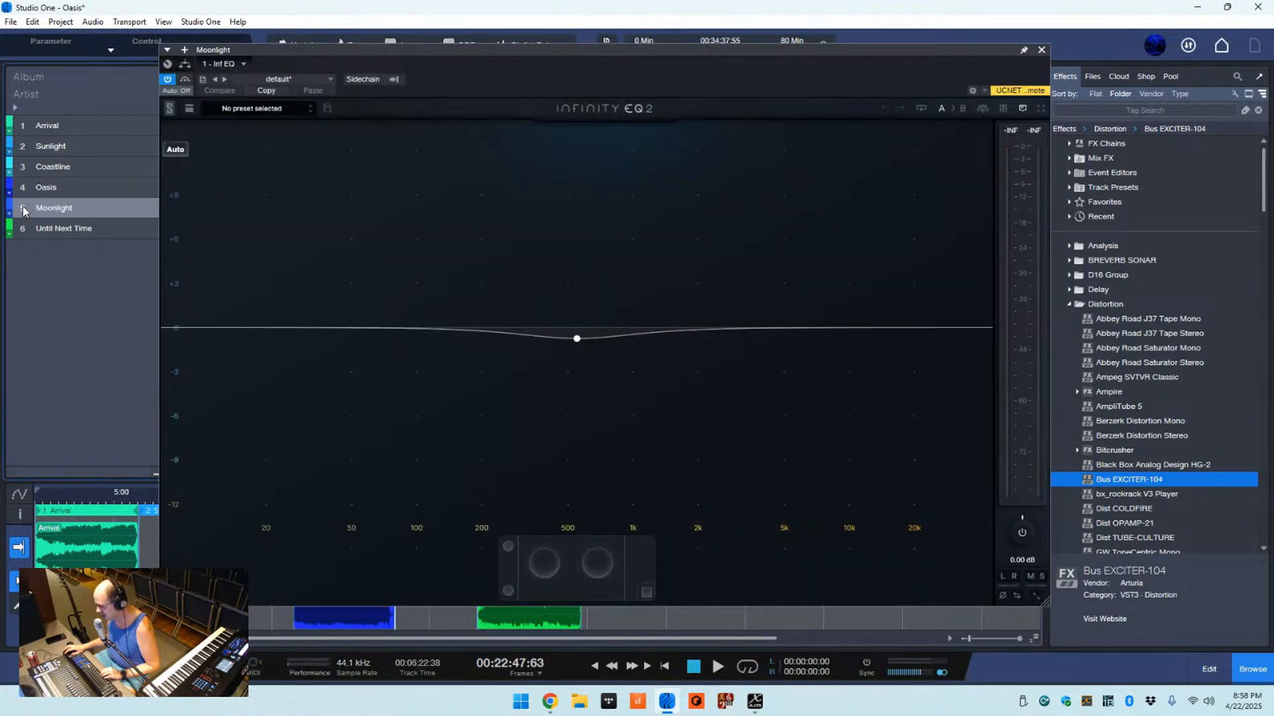
pyautogui.click(1041, 50)
pyautogui.press('space')
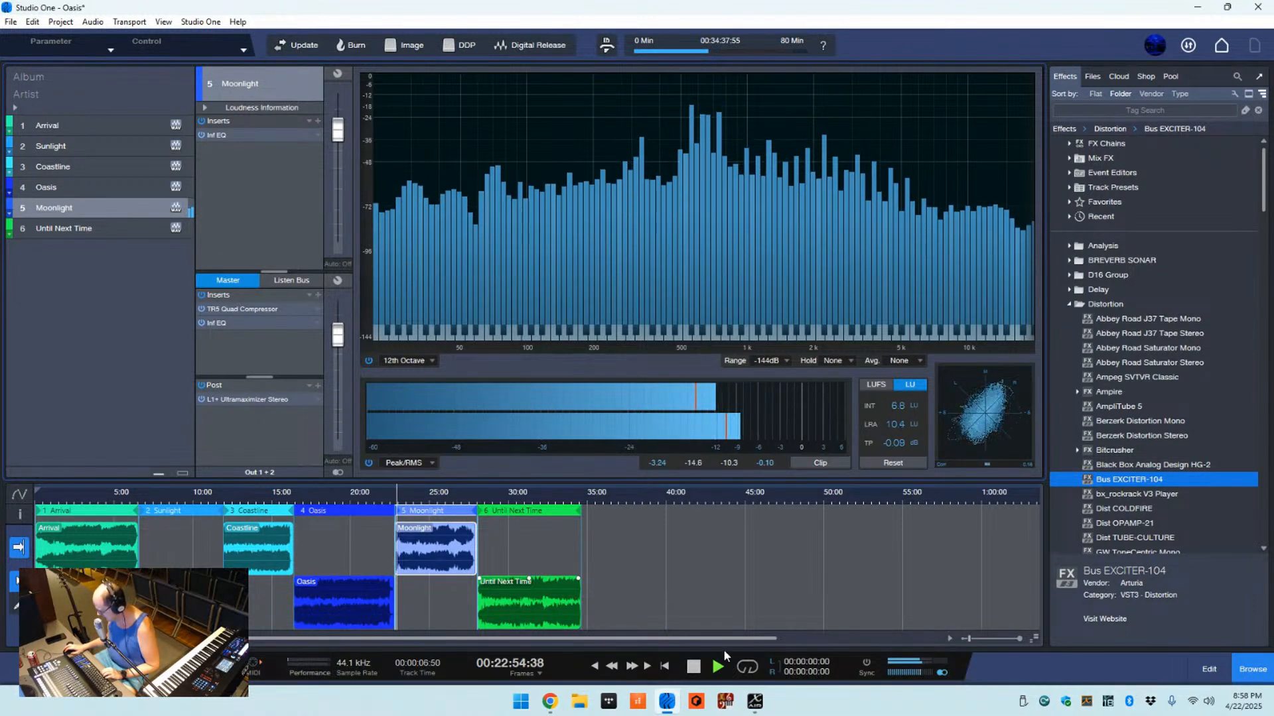
# - Switch to X AIR Edit, lower the PC channel fader to about -6.9 dB, and return to Studio One
pyautogui.click(754, 701)
pyautogui.moveTo(697, 482); pyautogui.dragTo(698, 505)
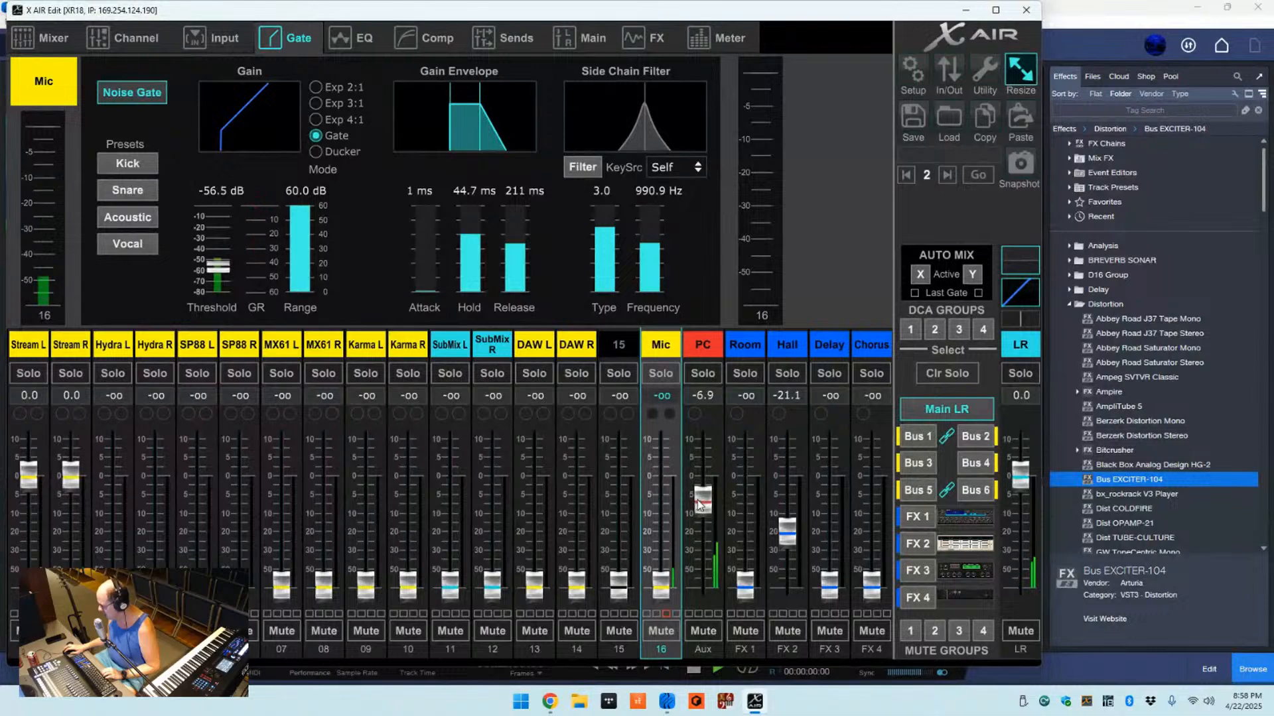
pyautogui.click(1048, 15)
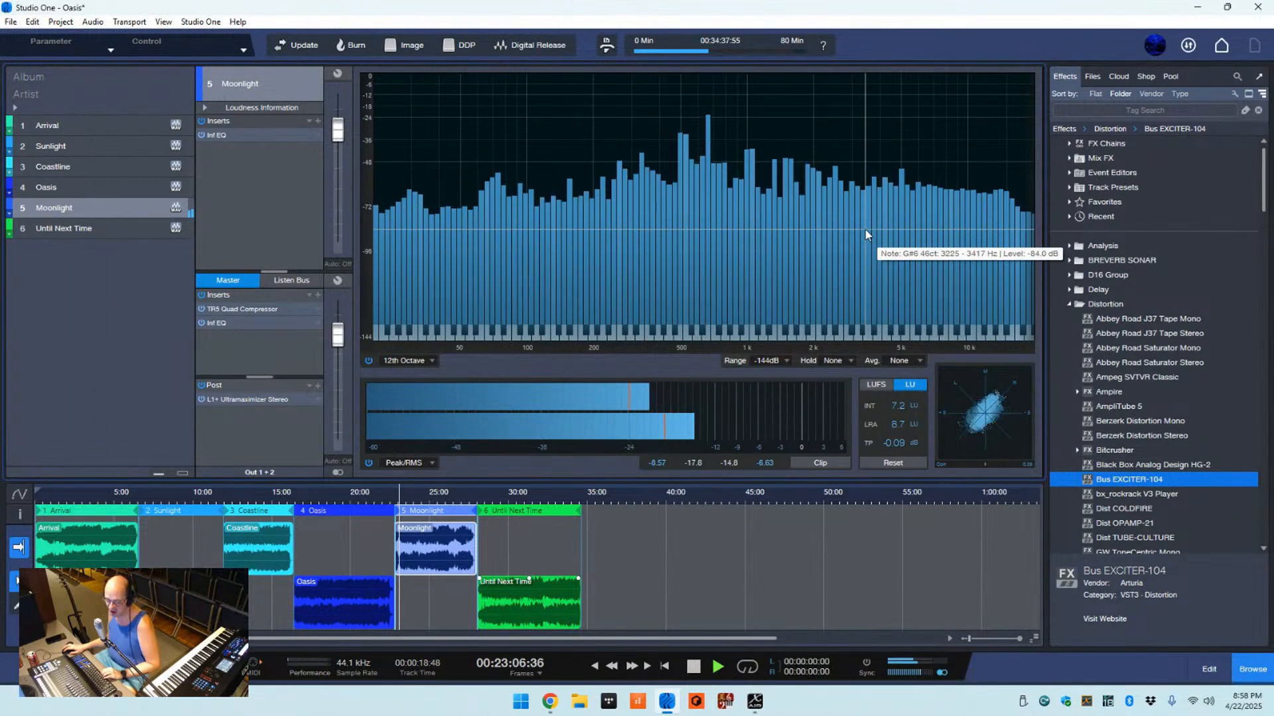
# - Compare the spectrum meter's Third Octave, FFT and Waterfall displays, return it to 12th Octave and stop playback
pyautogui.click(416, 361)
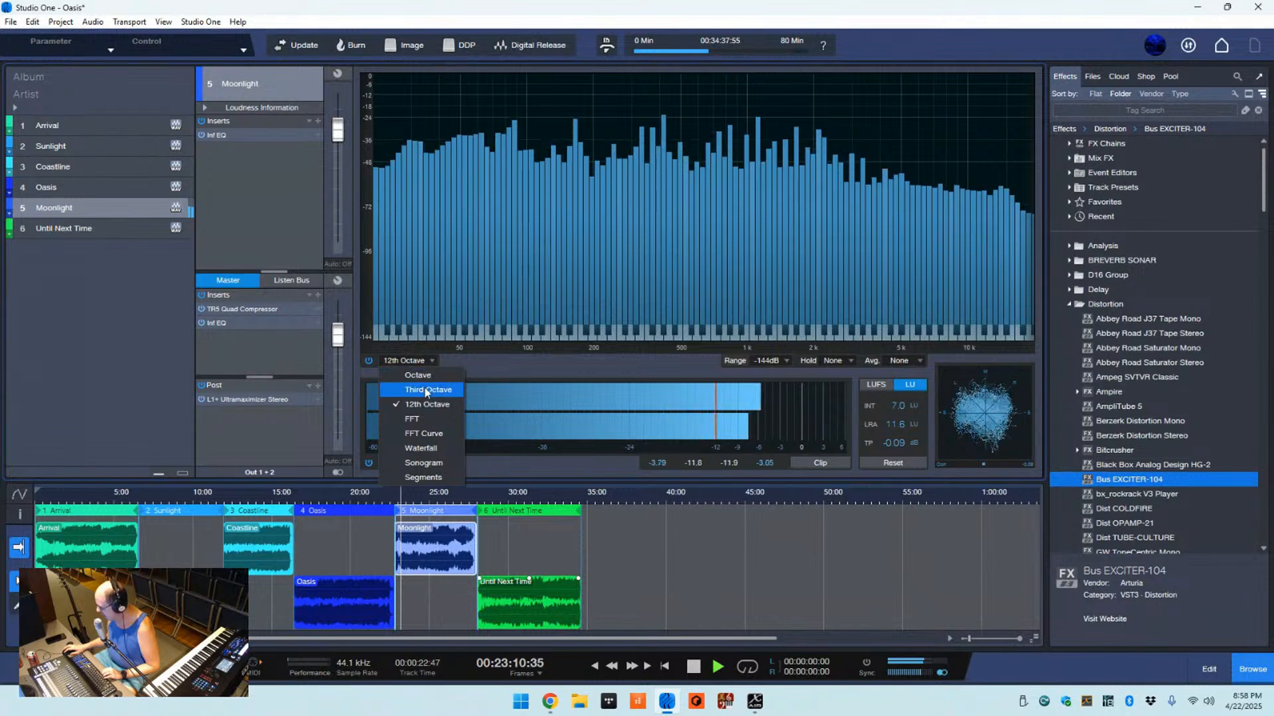
pyautogui.click(424, 390)
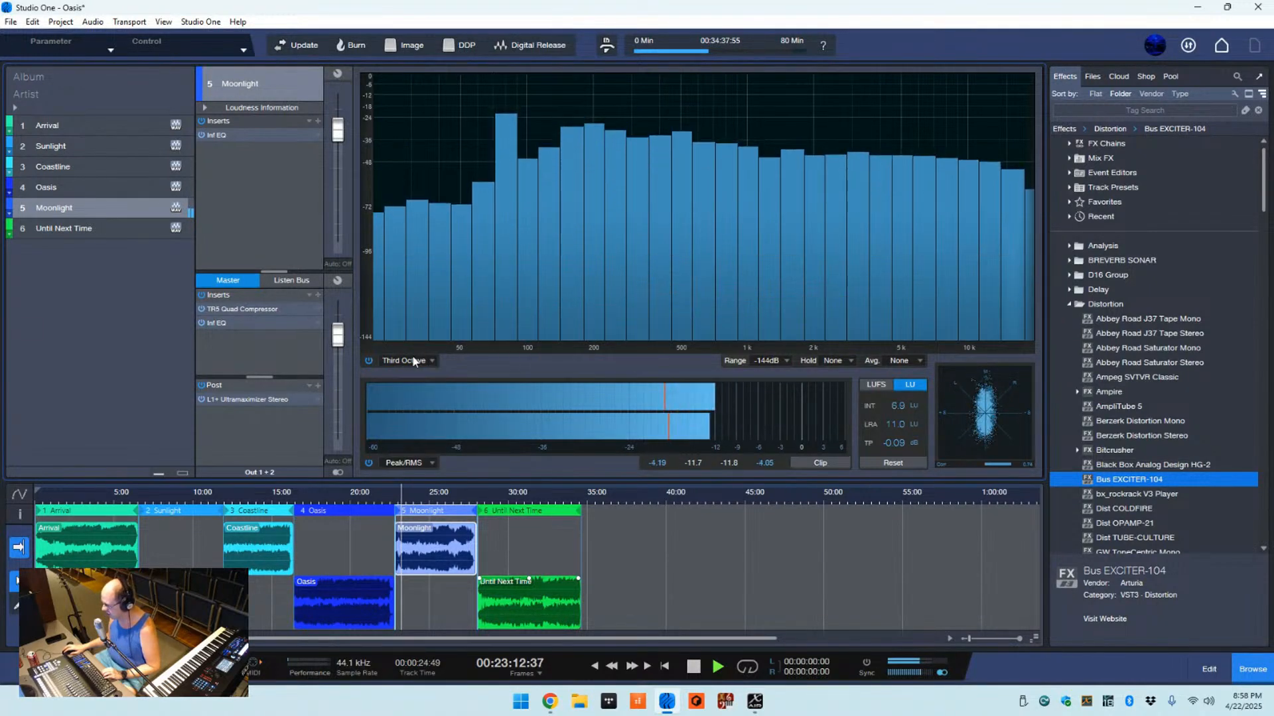
pyautogui.click(413, 360)
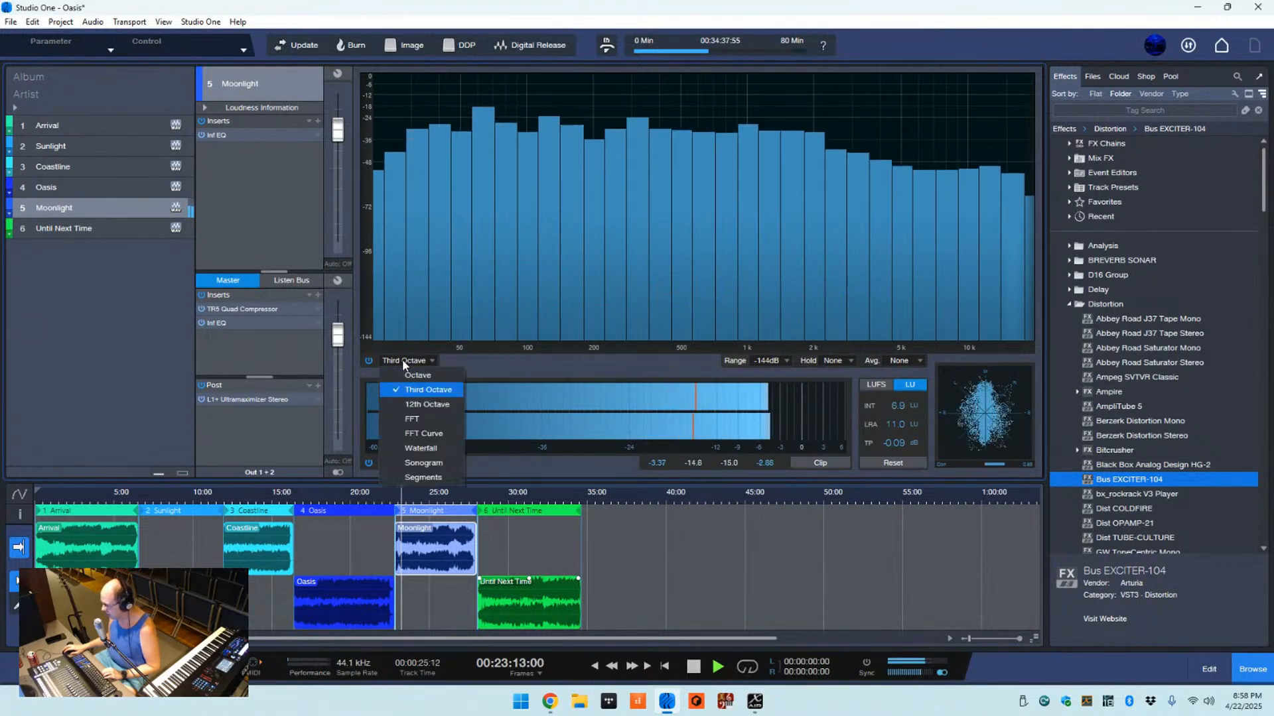
pyautogui.click(413, 420)
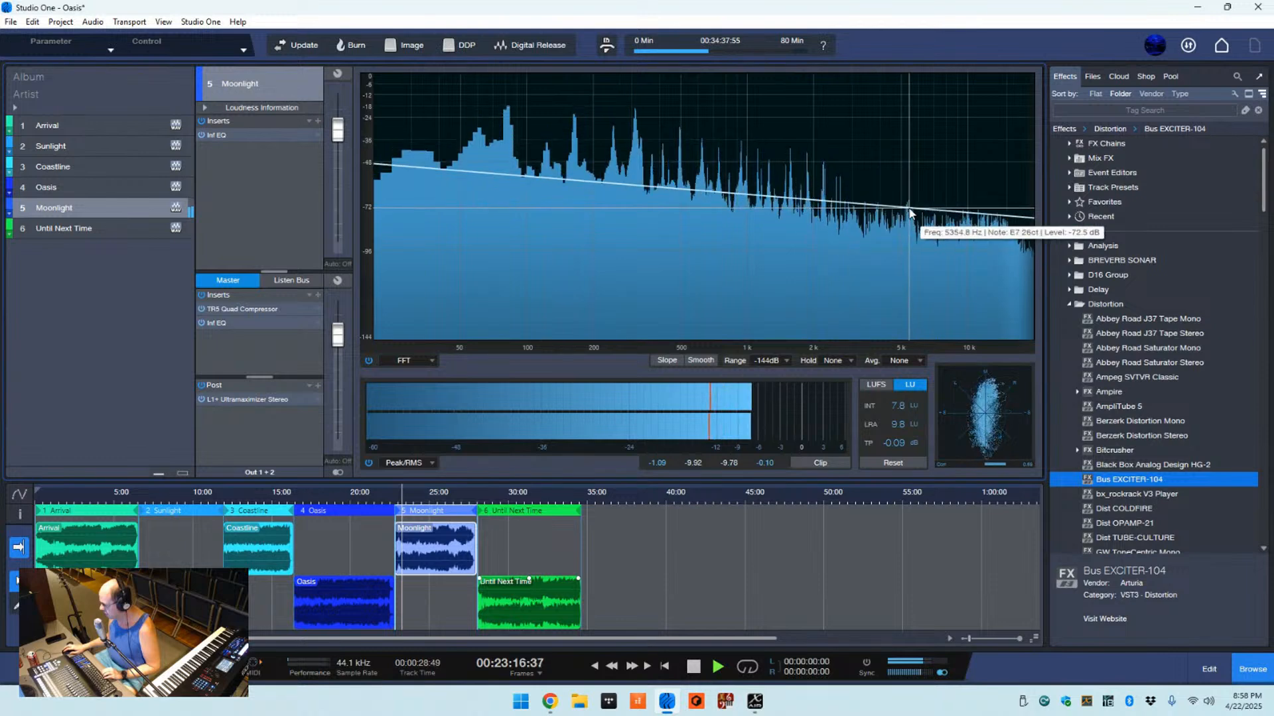
pyautogui.click(412, 360)
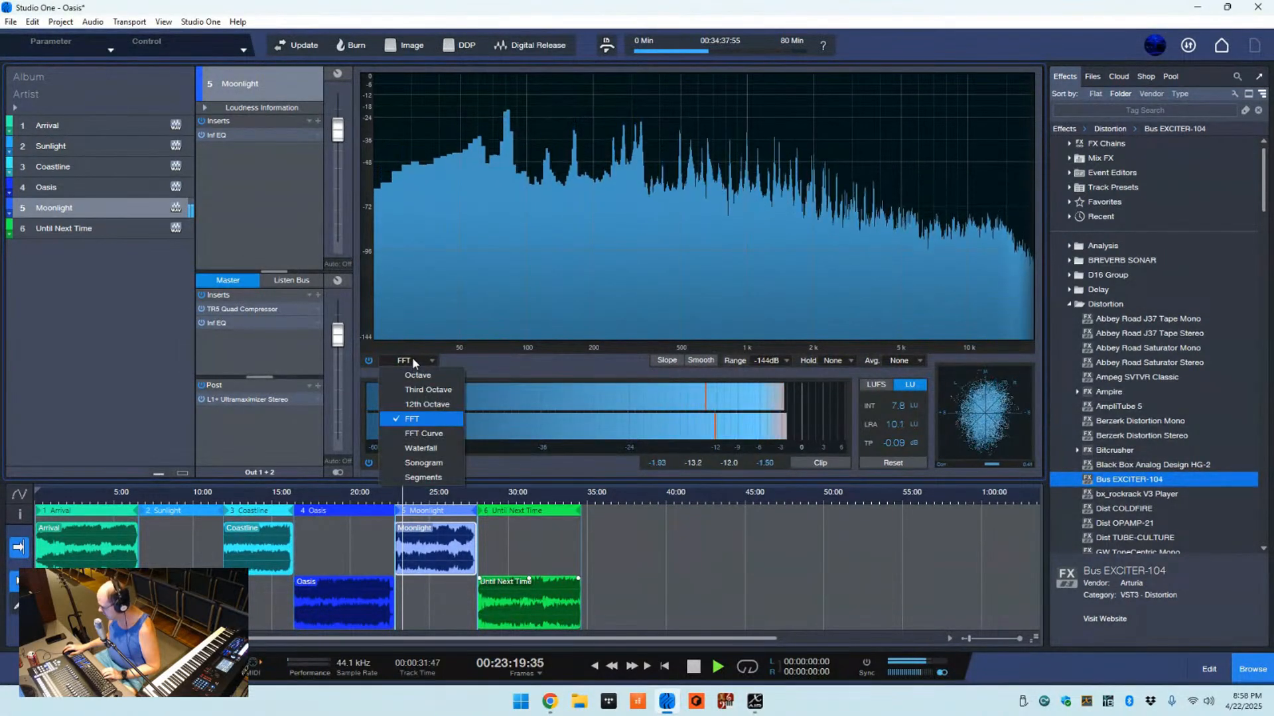
pyautogui.click(435, 446)
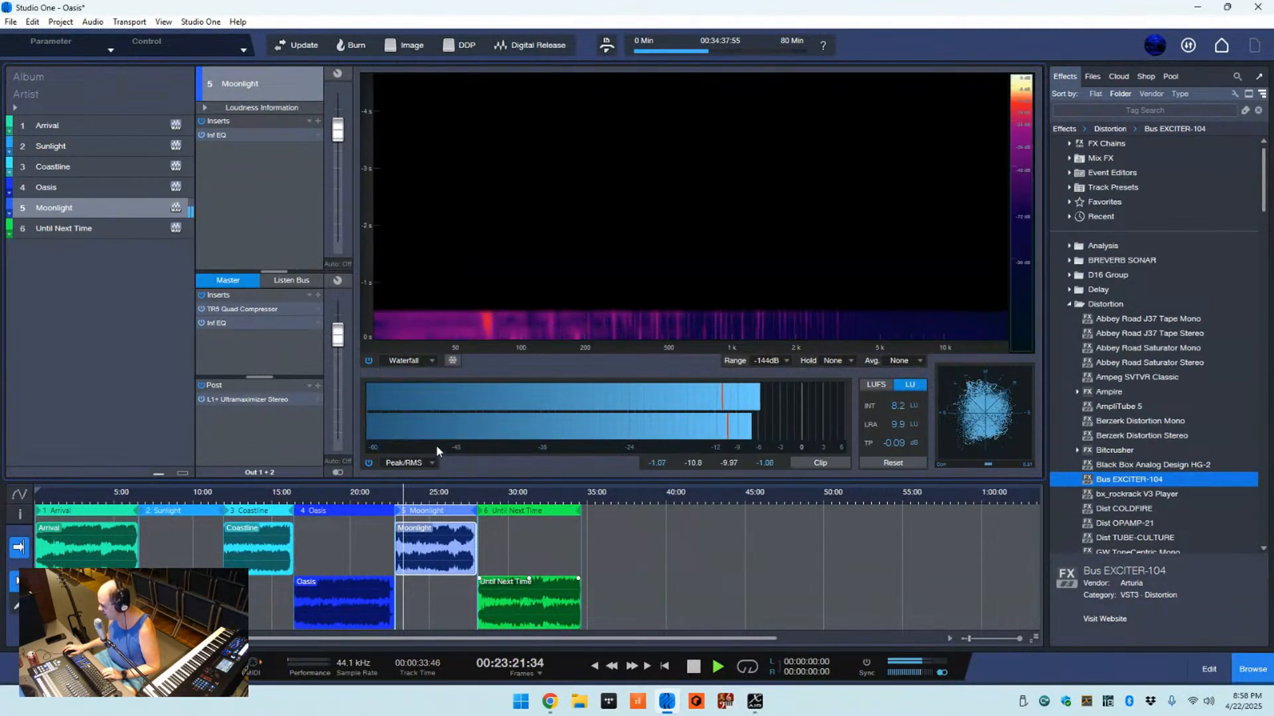
pyautogui.click(412, 360)
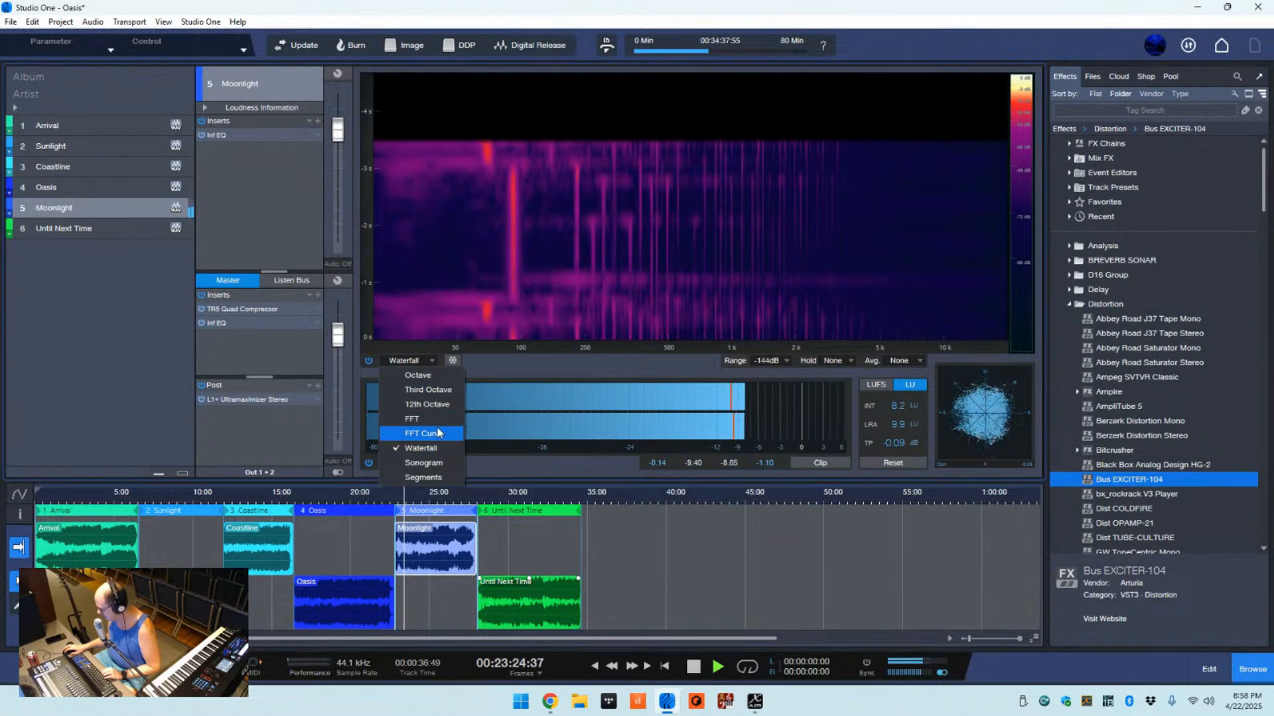
pyautogui.click(431, 404)
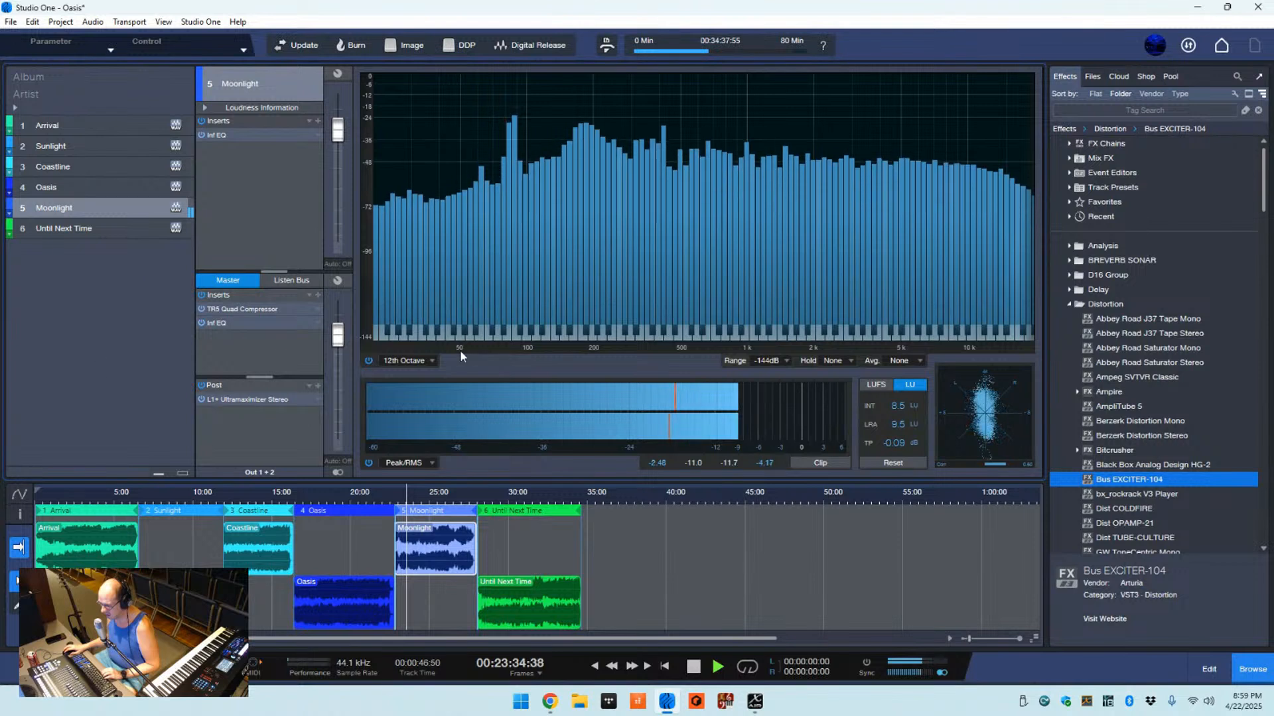
pyautogui.moveTo(566, 229)
pyautogui.press('space')
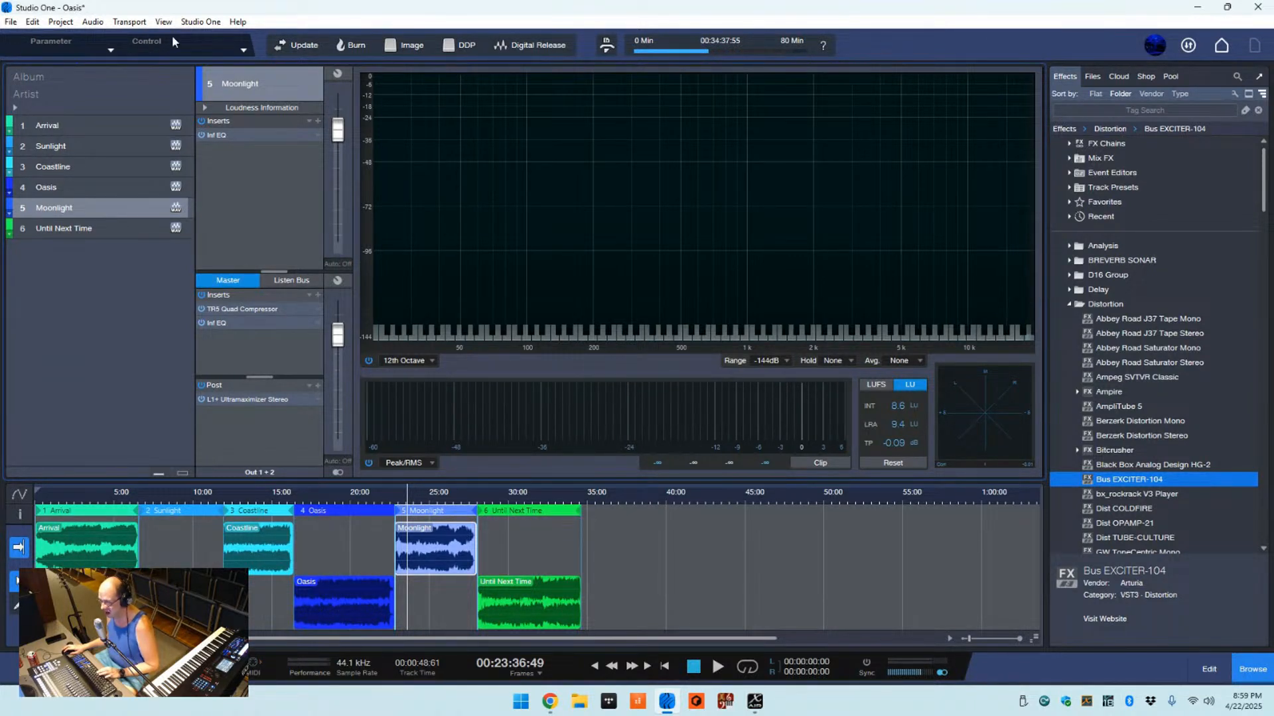
# - Close the Oasis project without saving and reopen the Coastline 2 song
pyautogui.click(12, 22)
pyautogui.click(27, 70)
pyautogui.click(664, 348)
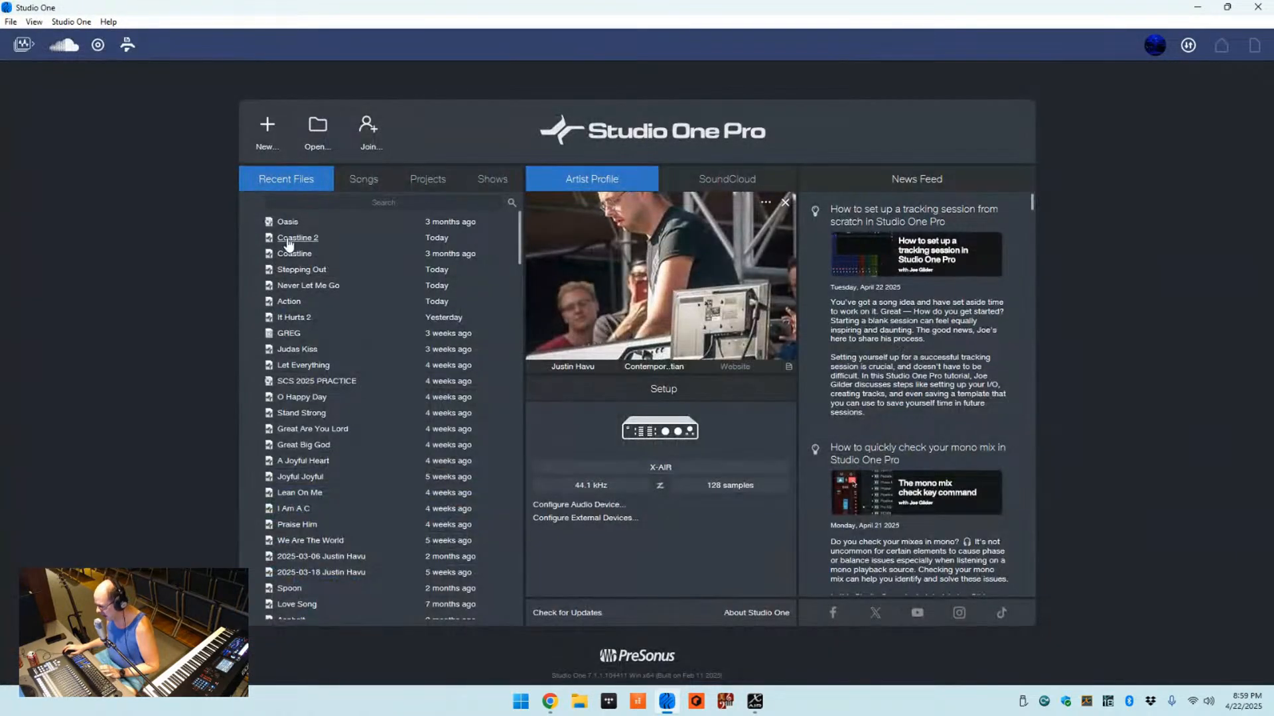
pyautogui.click(292, 240)
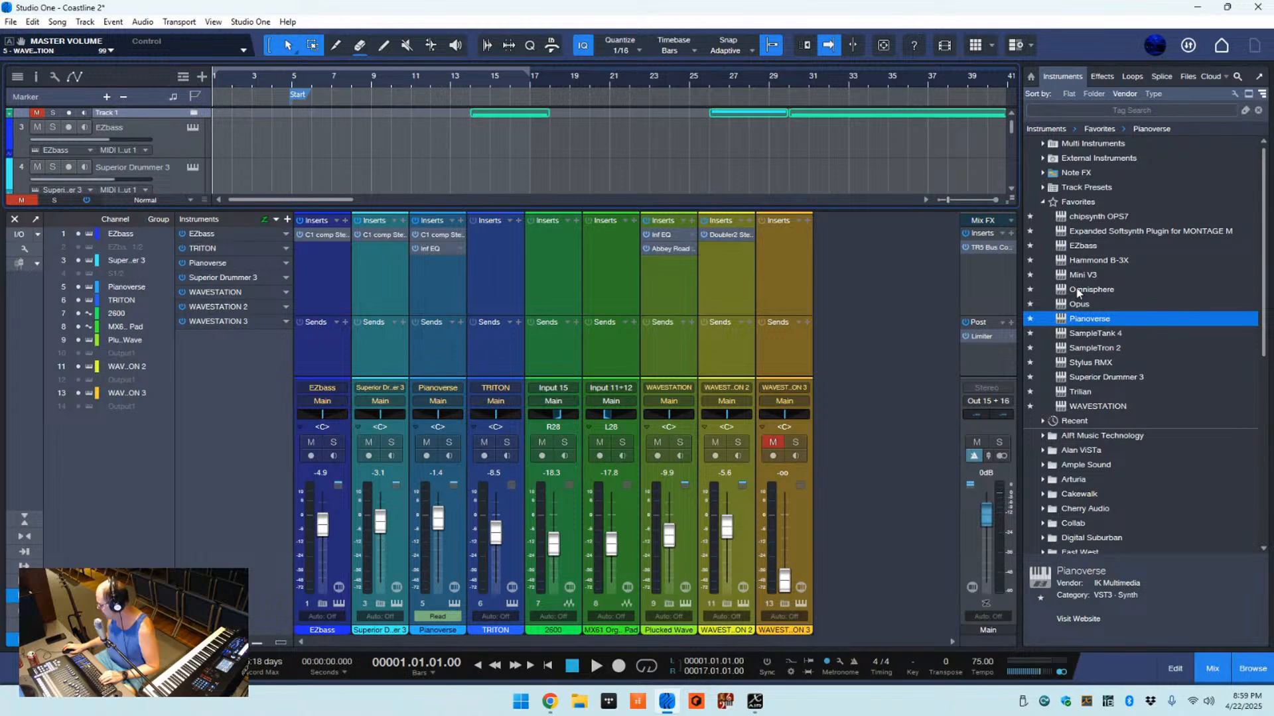
# - Insert Inf EQ from the favorite effects after the TR5 Bus Compressor on the Main channel
pyautogui.click(1101, 76)
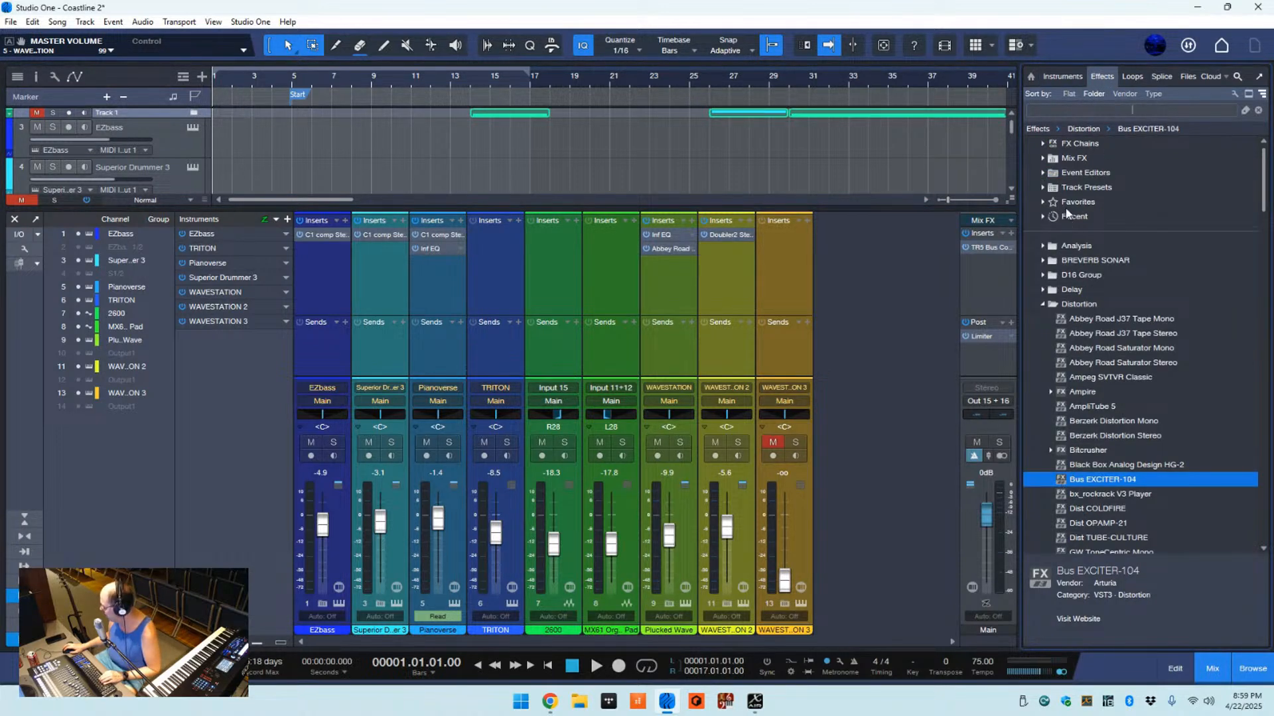
pyautogui.click(1042, 202)
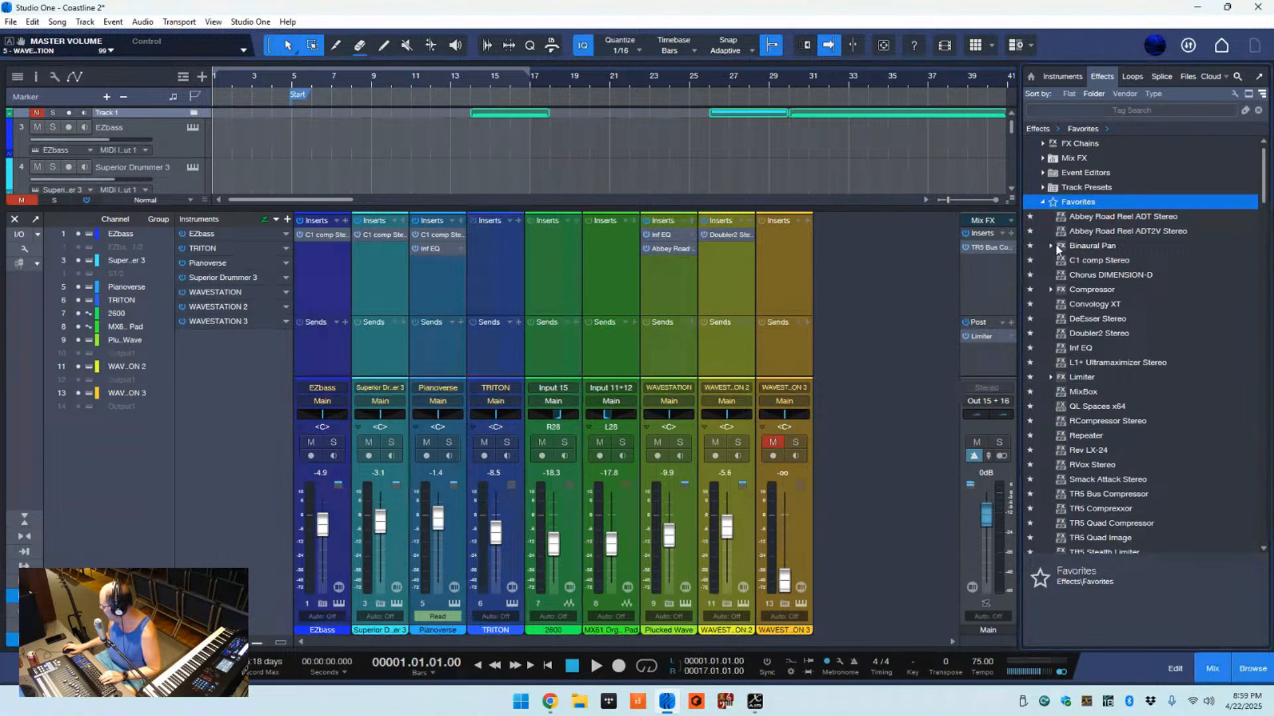
pyautogui.moveTo(1076, 348); pyautogui.dragTo(982, 276)
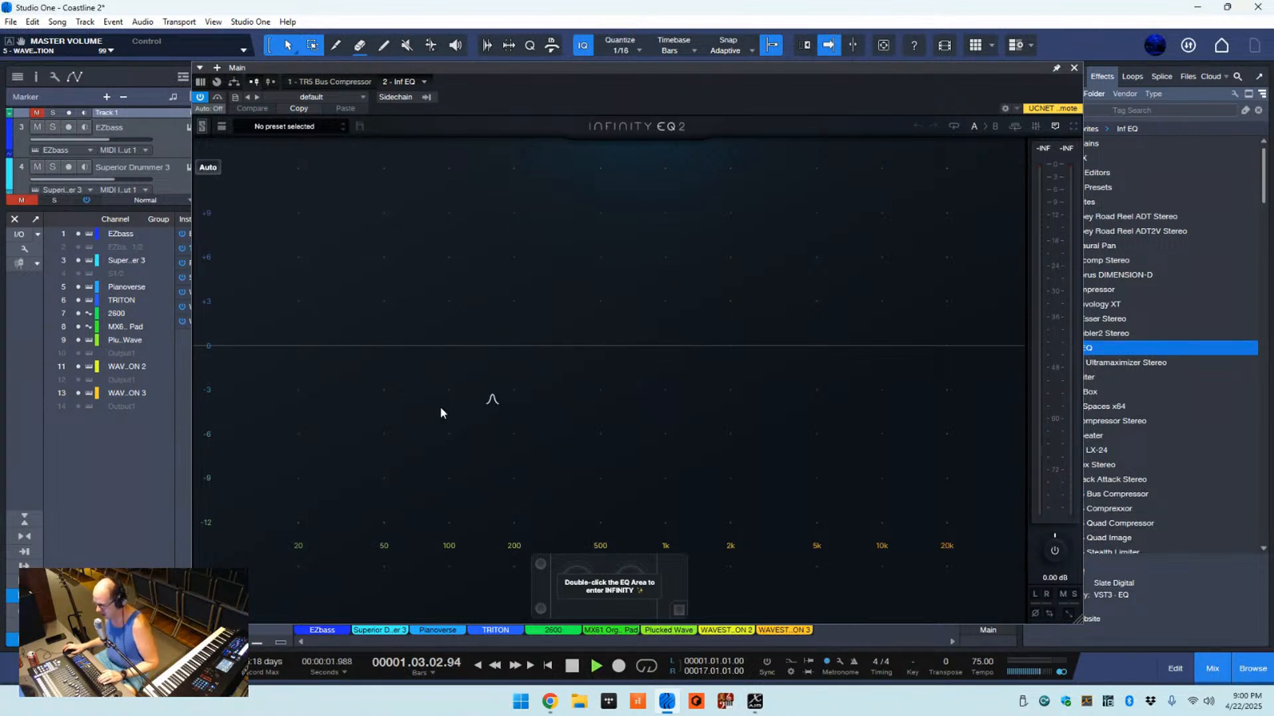
# - Play the song from just before the Start marker at bar 5, keeping the Main channel's EQ window open
pyautogui.moveTo(450, 68); pyautogui.dragTo(408, 167)
pyautogui.click(288, 85)
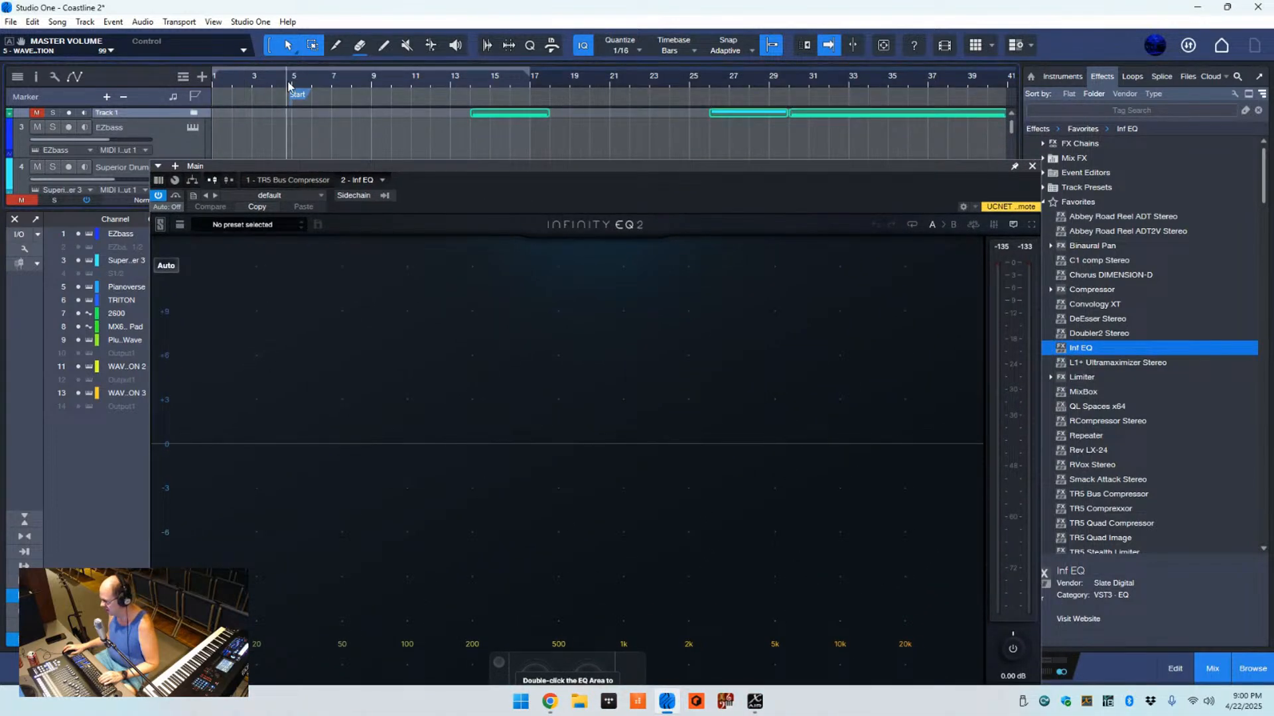
pyautogui.press('space')
pyautogui.moveTo(352, 167); pyautogui.dragTo(343, 53)
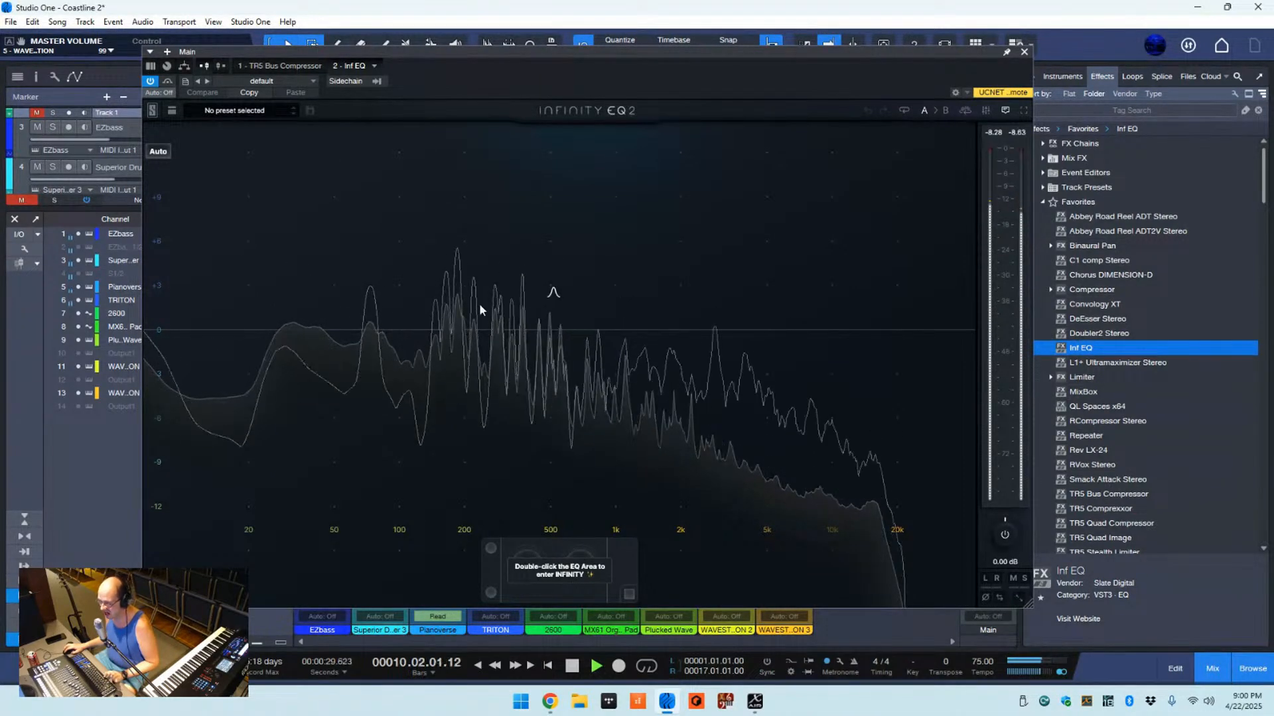
# - Add a broad EQ cut of -0.79 dB at 150 Hz to the Main channel's Infinity EQ
pyautogui.click(451, 326)
pyautogui.moveTo(451, 330); pyautogui.dragTo(498, 351)
pyautogui.moveTo(417, 350); pyautogui.dragTo(440, 345)
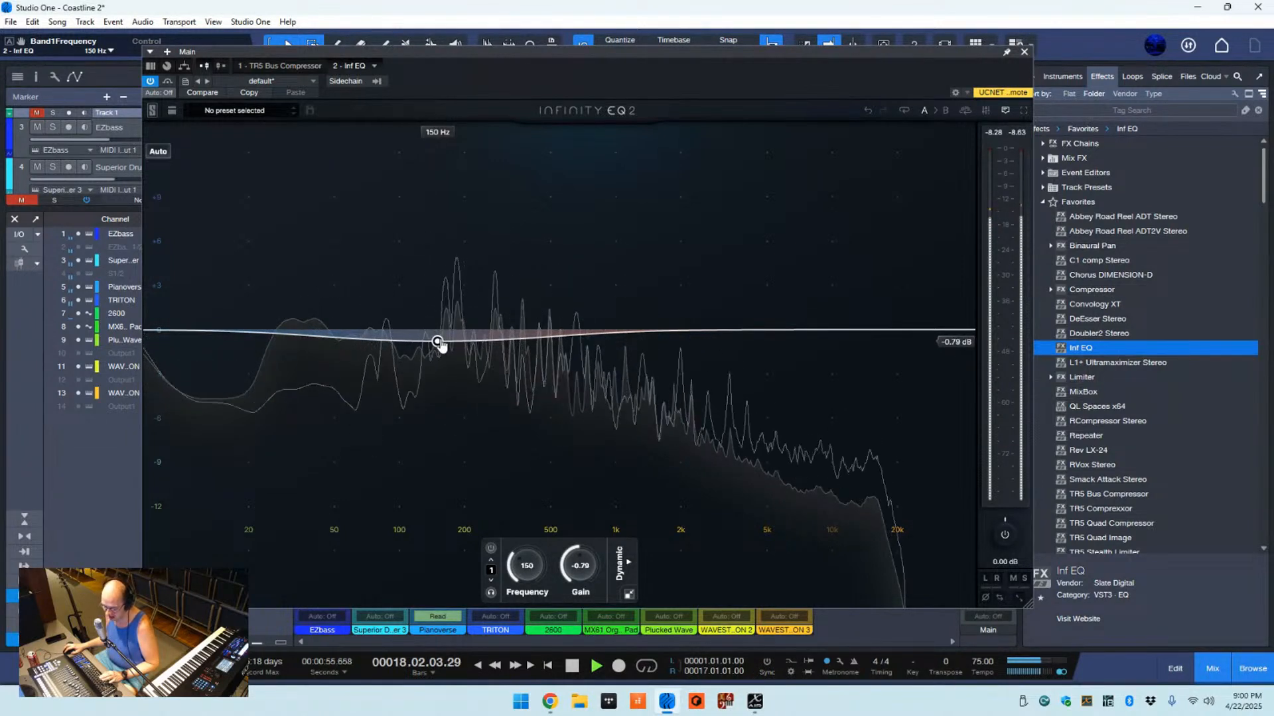
# - Add a broad EQ boost of +1.82 dB at 7.83 kHz and set the low cut to -1.24 dB at 144 Hz
pyautogui.click(812, 329)
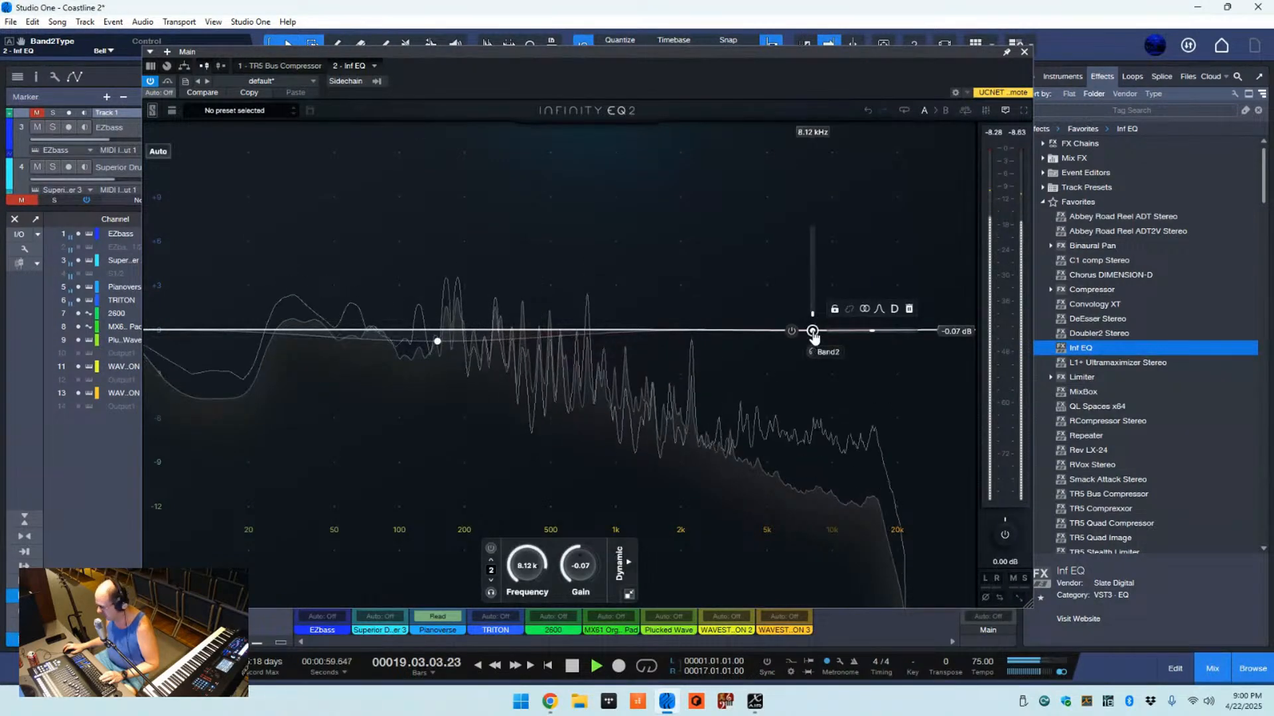
pyautogui.moveTo(813, 334); pyautogui.dragTo(889, 308)
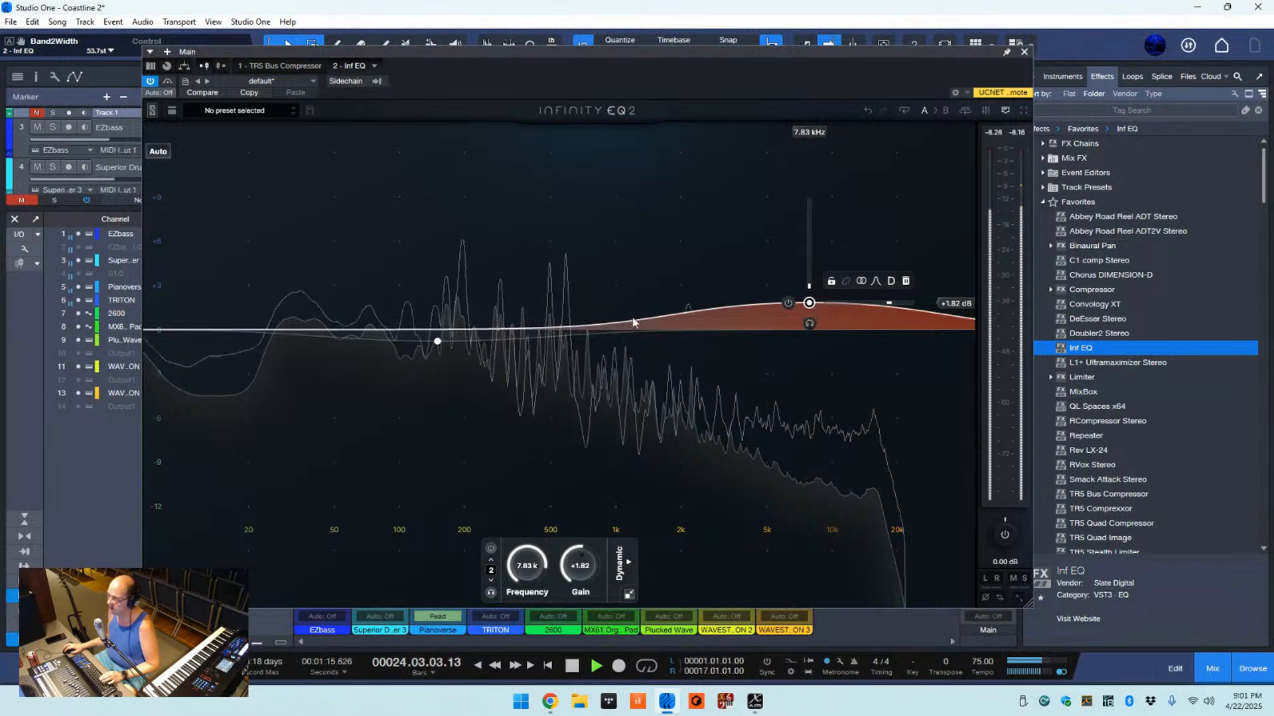
pyautogui.moveTo(437, 344); pyautogui.dragTo(433, 350)
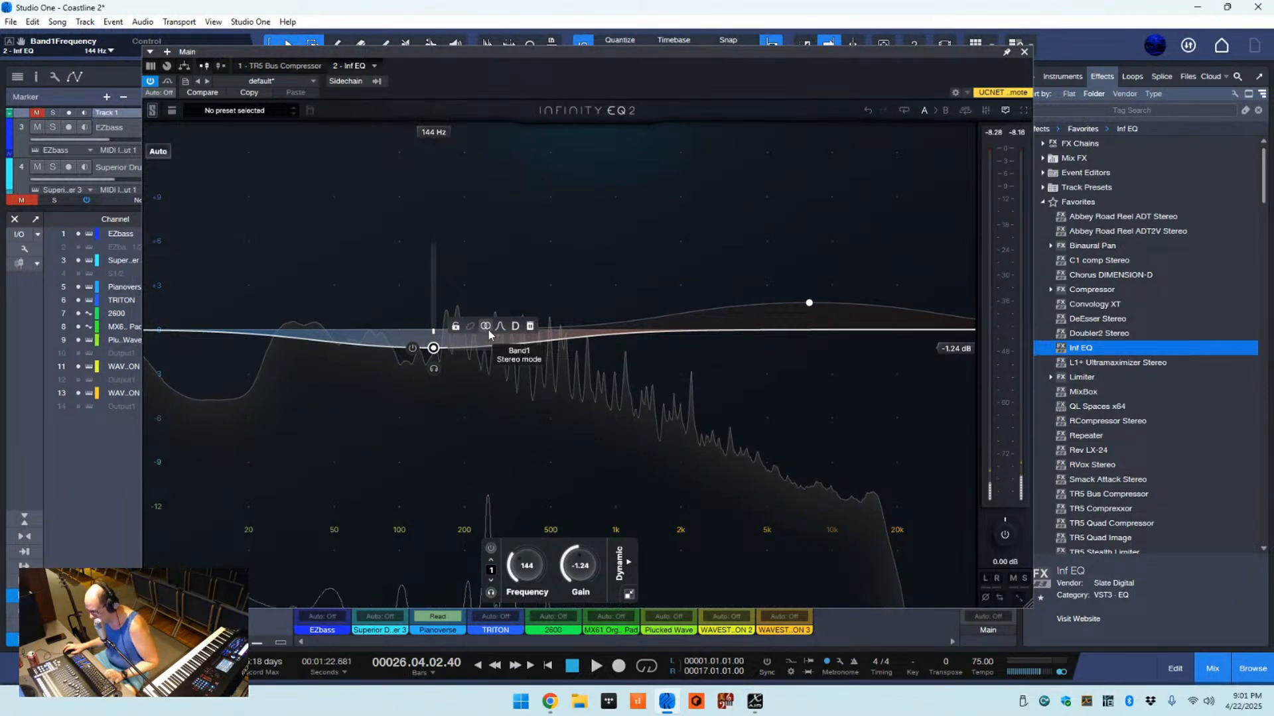
# - Switch the low-cut EQ band to mid/side mode and weight it toward the mid by 43 during playback
pyautogui.click(487, 325)
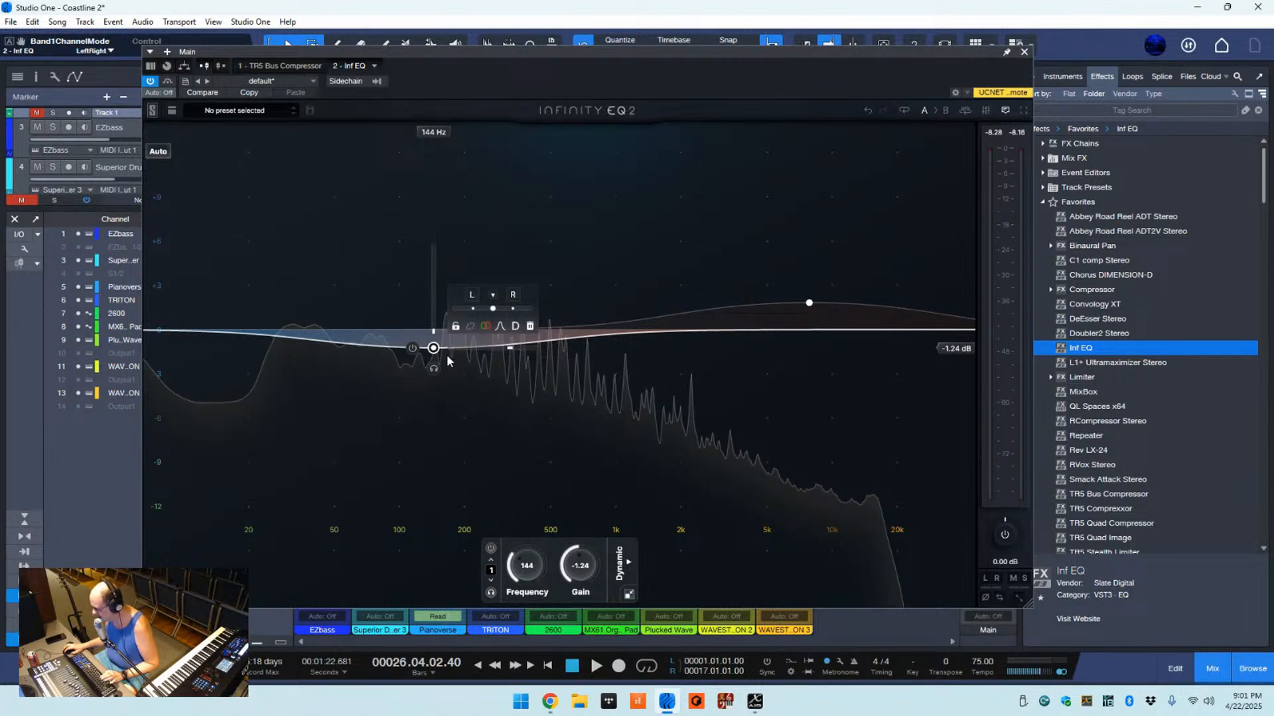
pyautogui.click(484, 325)
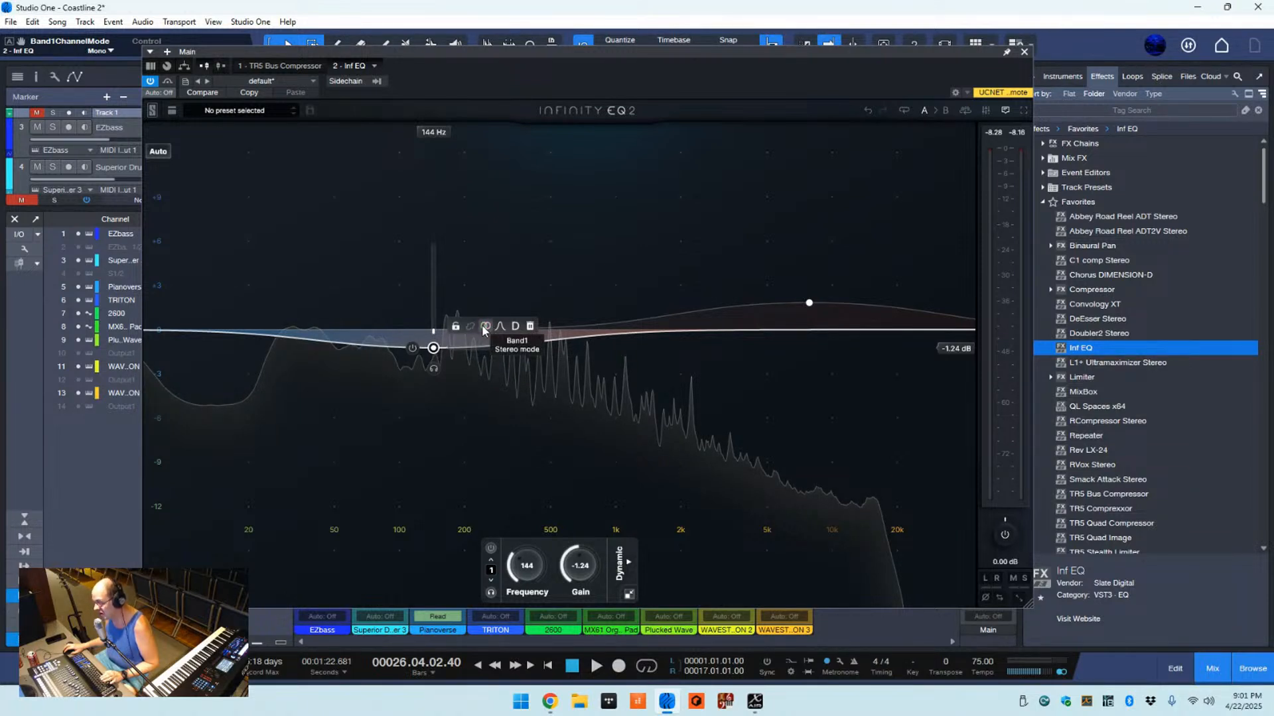
pyautogui.click(487, 326)
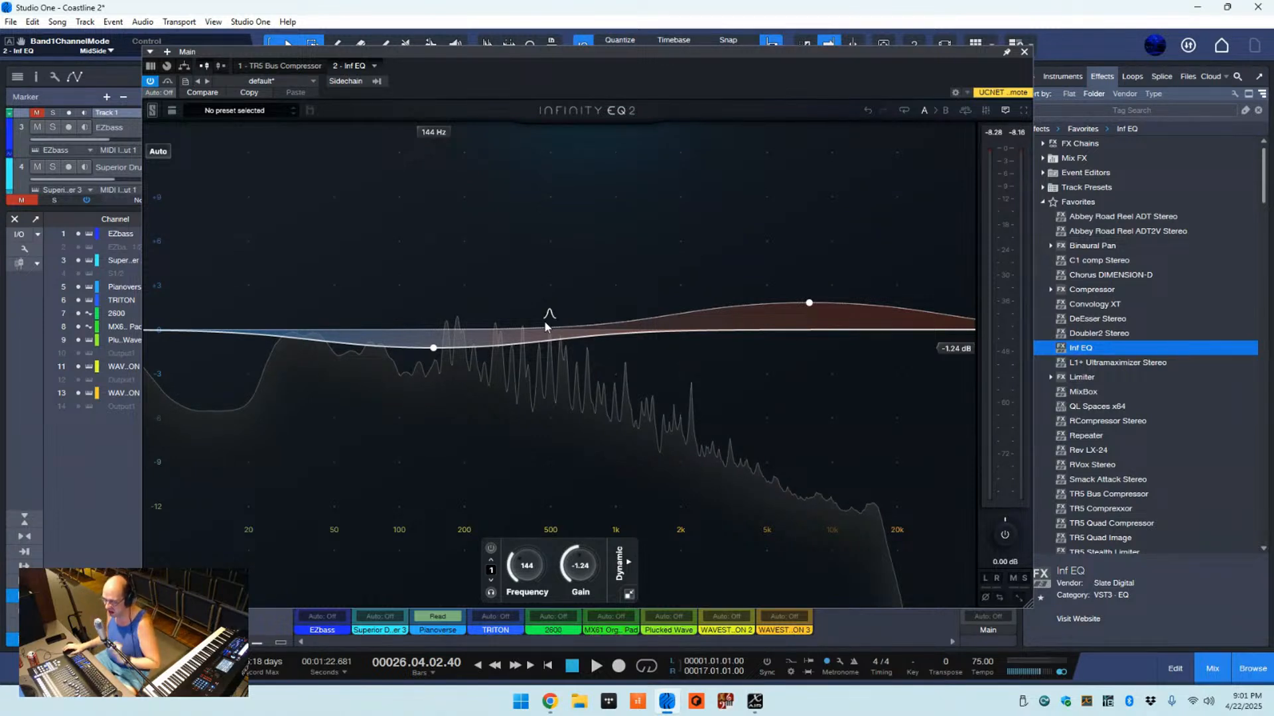
pyautogui.moveTo(443, 349)
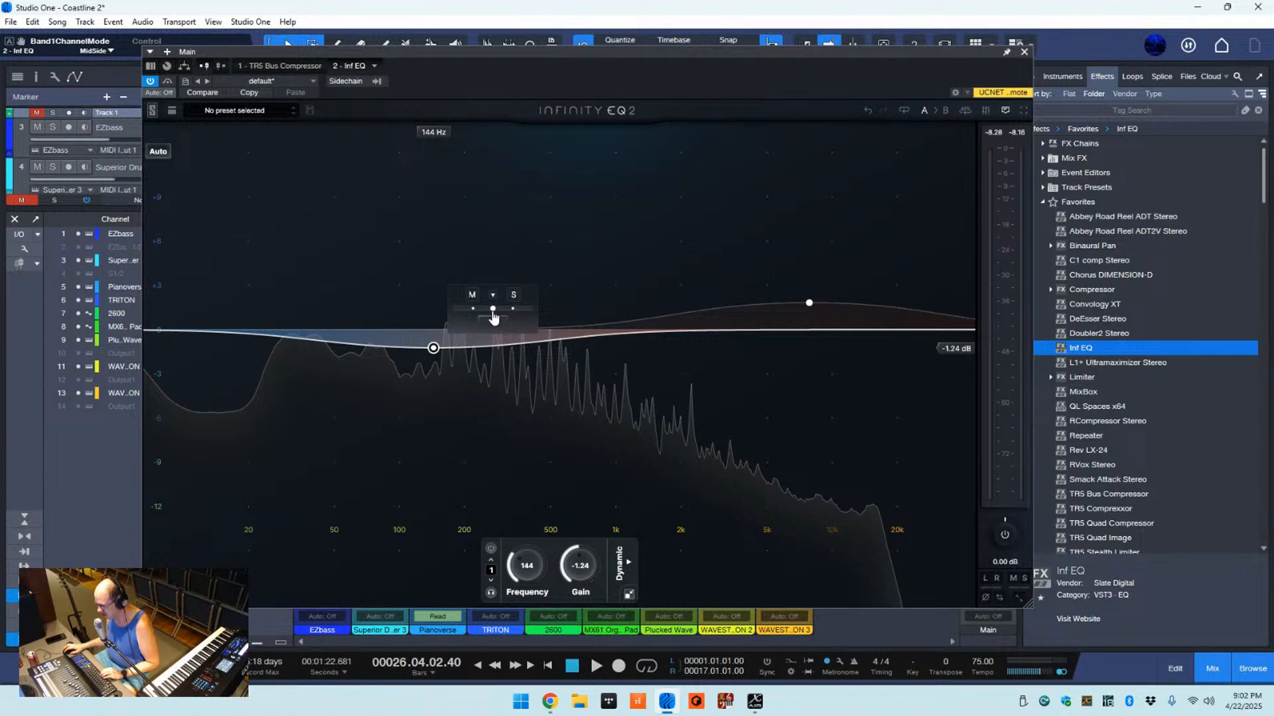
pyautogui.press('space')
pyautogui.moveTo(493, 310)
pyautogui.mouseDown()
pyautogui.moveTo(428, 319)
pyautogui.moveTo(562, 306)
pyautogui.moveTo(473, 306)
pyautogui.mouseUp()
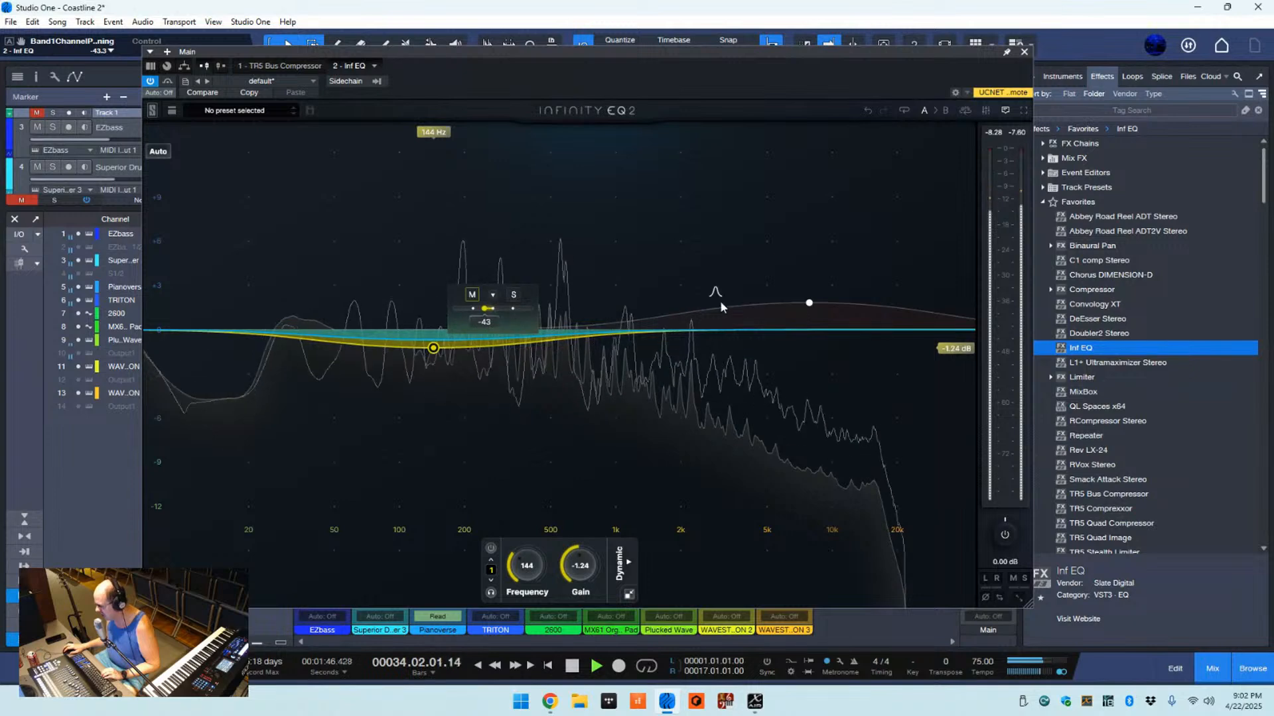
# - Put the high boost in mid/side mode weighted 53 toward the side, and set it to +2.05 dB at 9.48 kHz
pyautogui.click(809, 303)
pyautogui.click(861, 281)
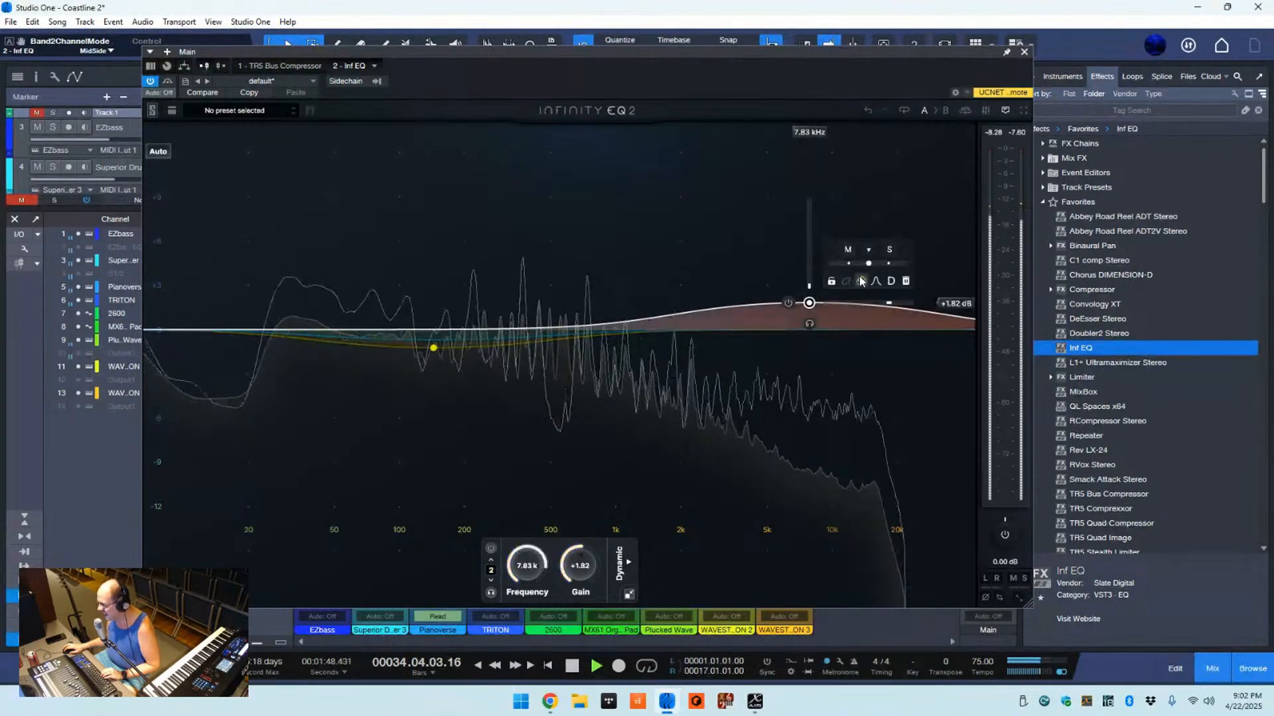
pyautogui.moveTo(867, 266)
pyautogui.mouseDown()
pyautogui.moveTo(926, 269)
pyautogui.moveTo(877, 270)
pyautogui.mouseUp()
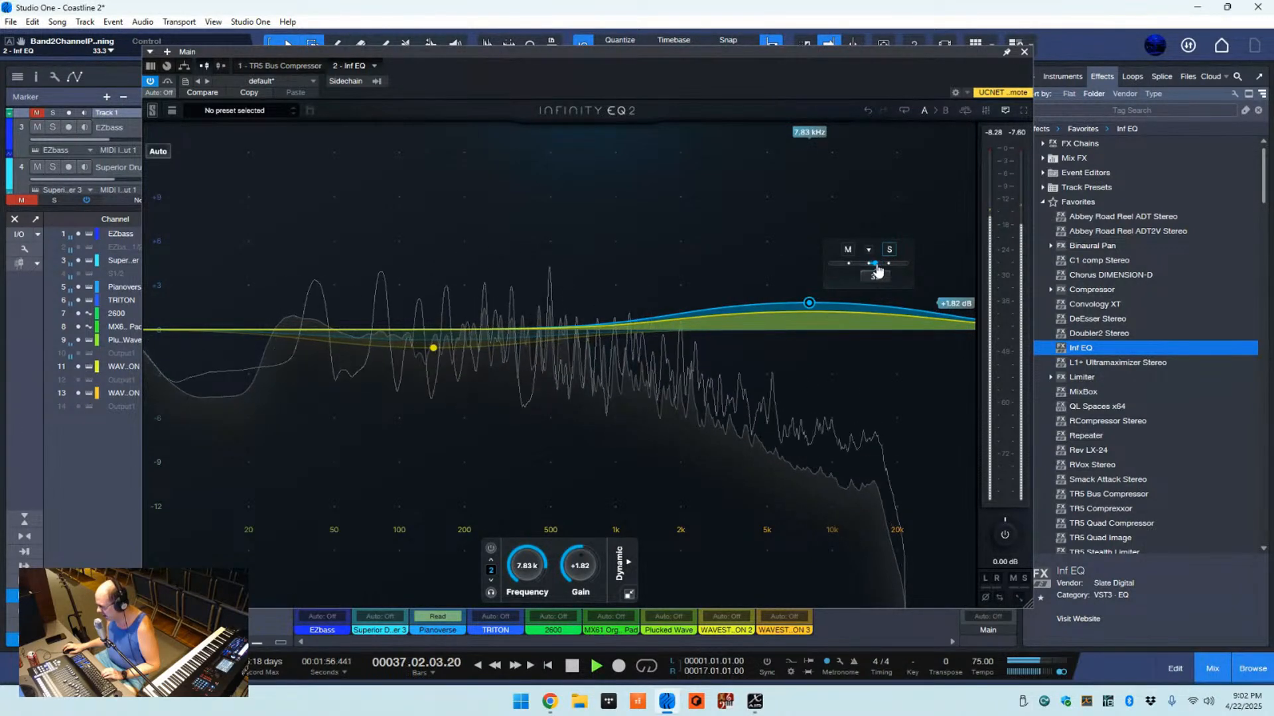
pyautogui.moveTo(877, 269); pyautogui.dragTo(881, 271)
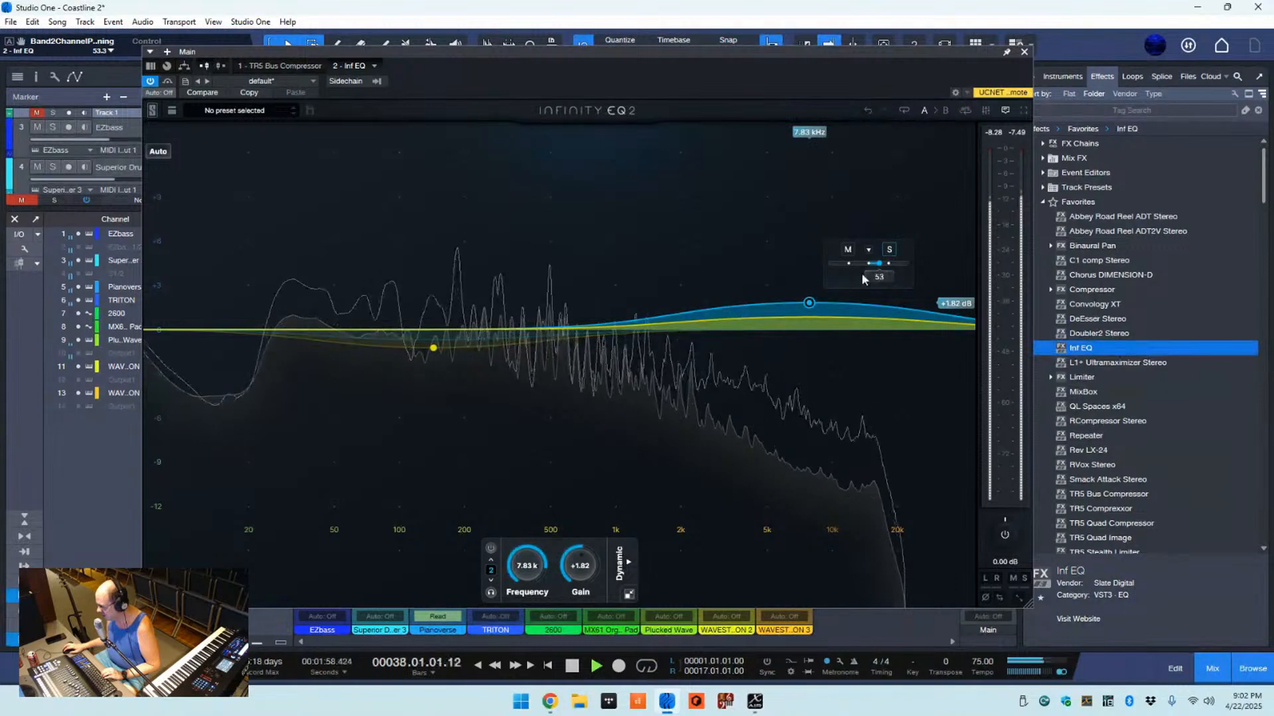
pyautogui.moveTo(807, 312)
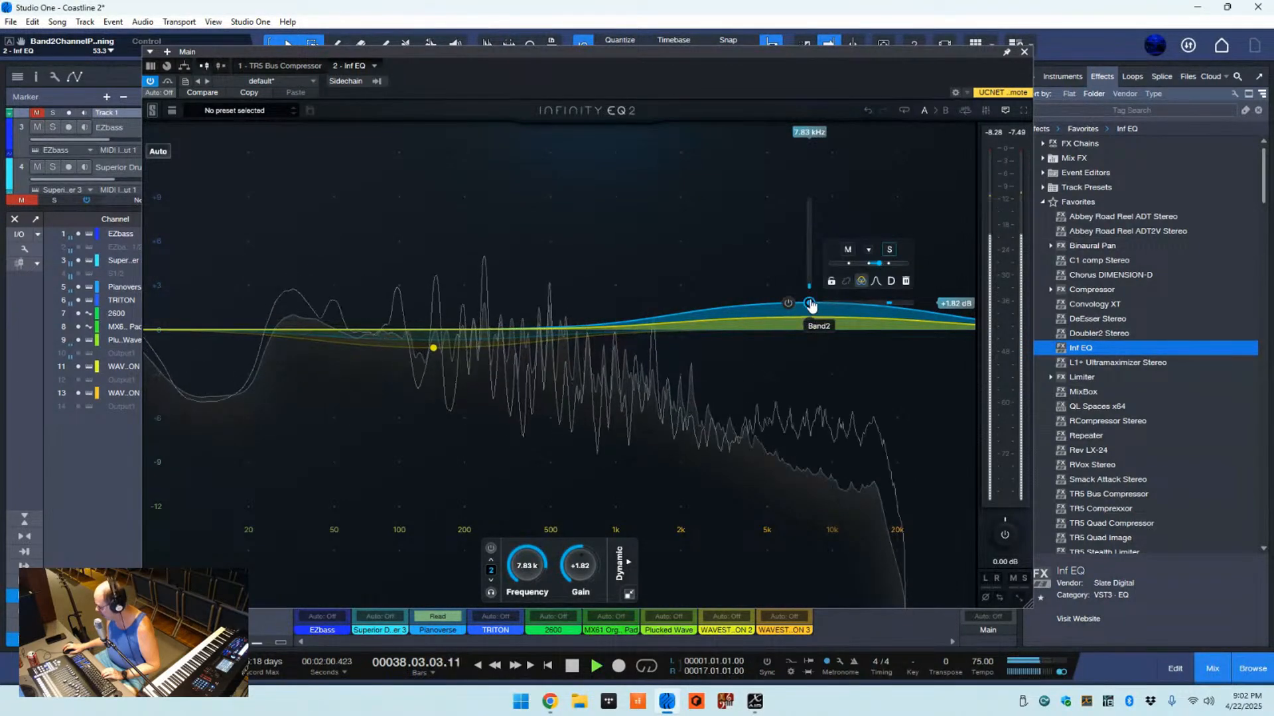
pyautogui.moveTo(809, 305); pyautogui.dragTo(826, 300)
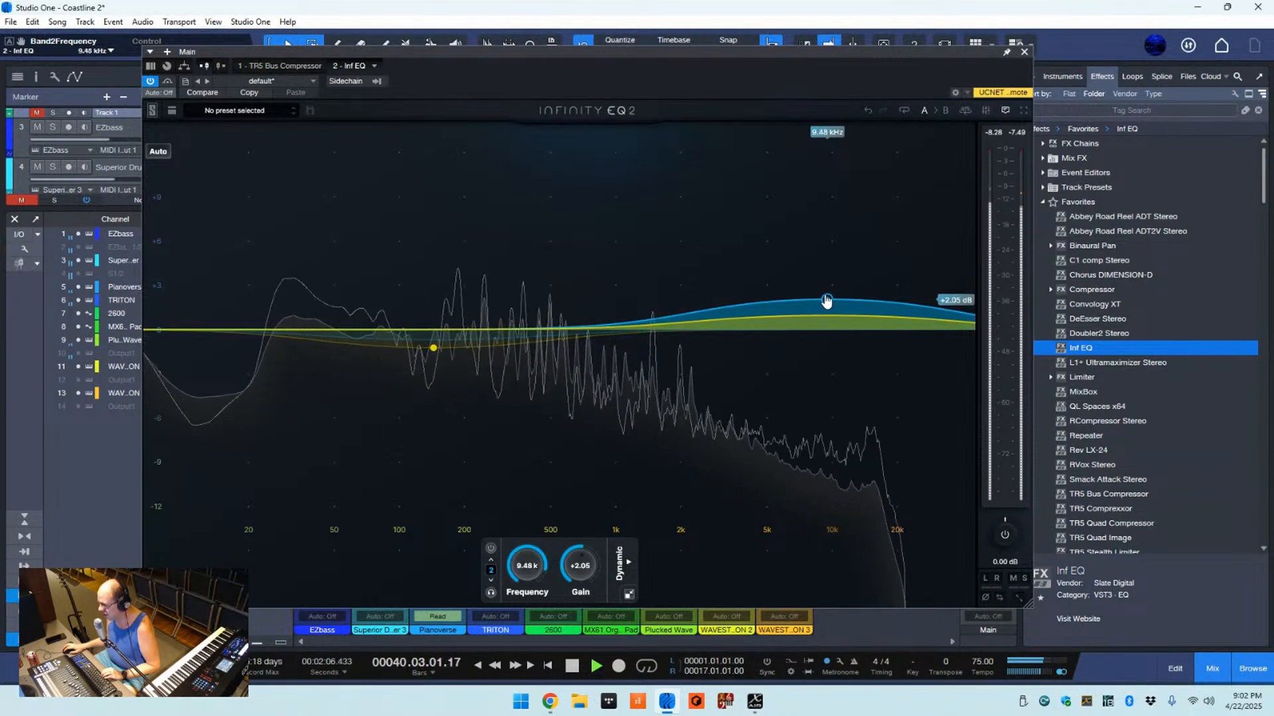
# - Toggle the Main channel's EQ bypass to compare the sound, and close the EQ window
pyautogui.moveTo(431, 344)
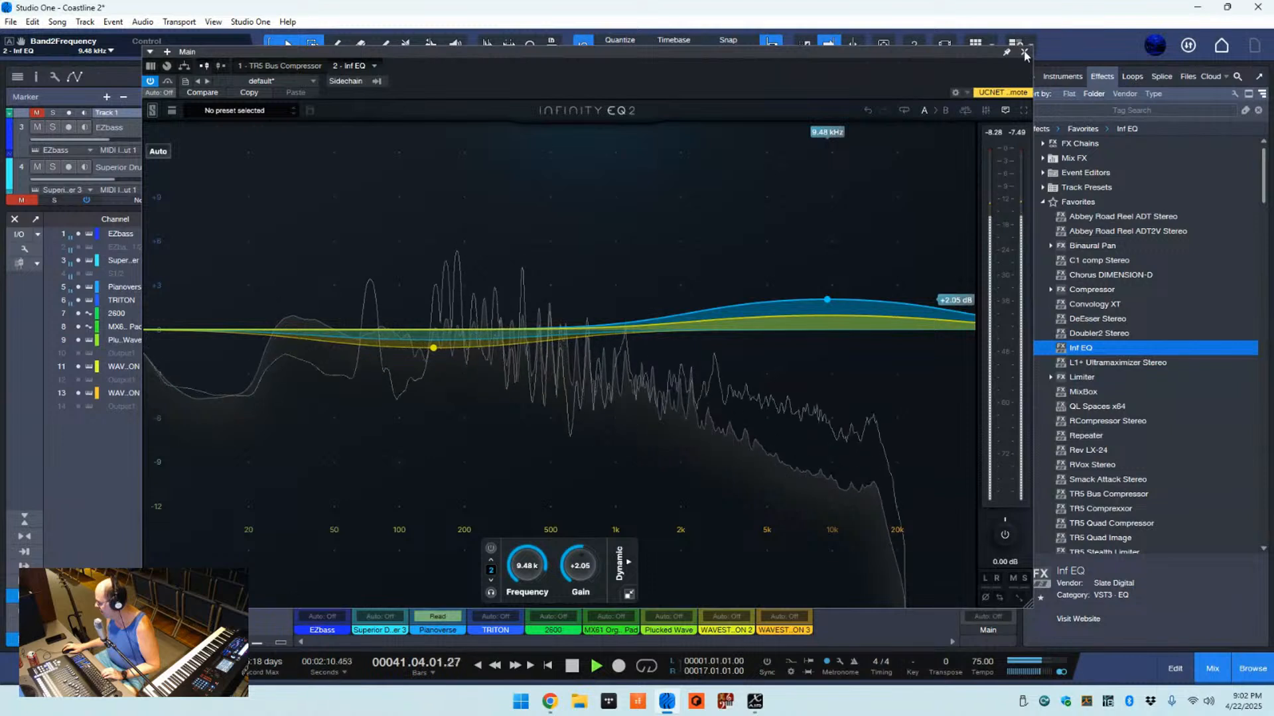
pyautogui.click(154, 81)
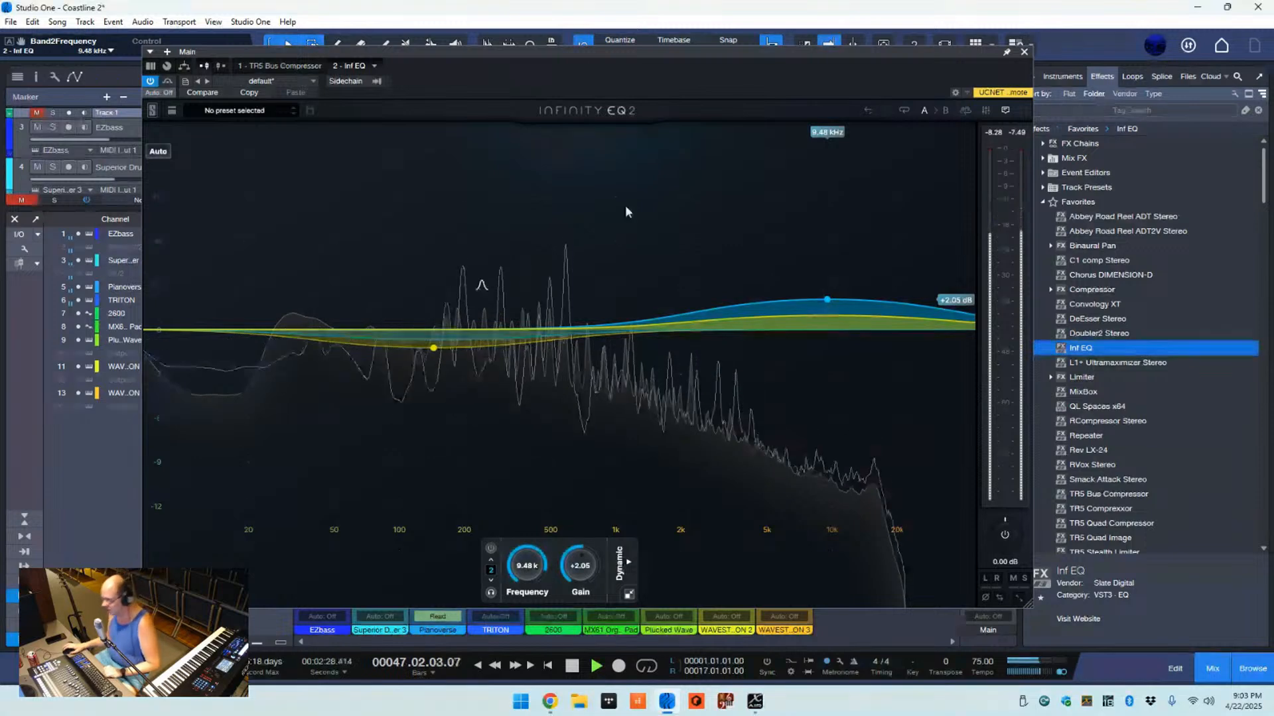
pyautogui.click(1024, 52)
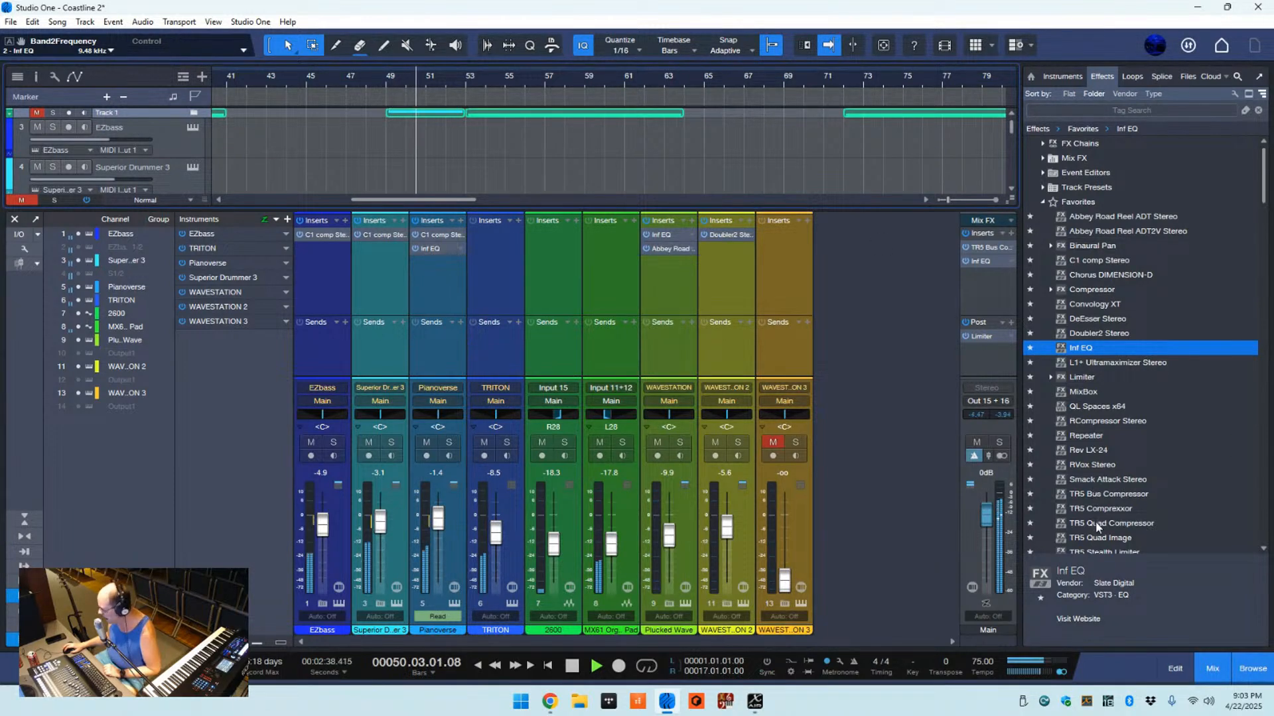
# - Insert TR5 Quad Compressor between the TR5 Bus Compressor and Inf EQ on the Main channel and resume playback with its second band selected
pyautogui.moveTo(1091, 529); pyautogui.dragTo(995, 256)
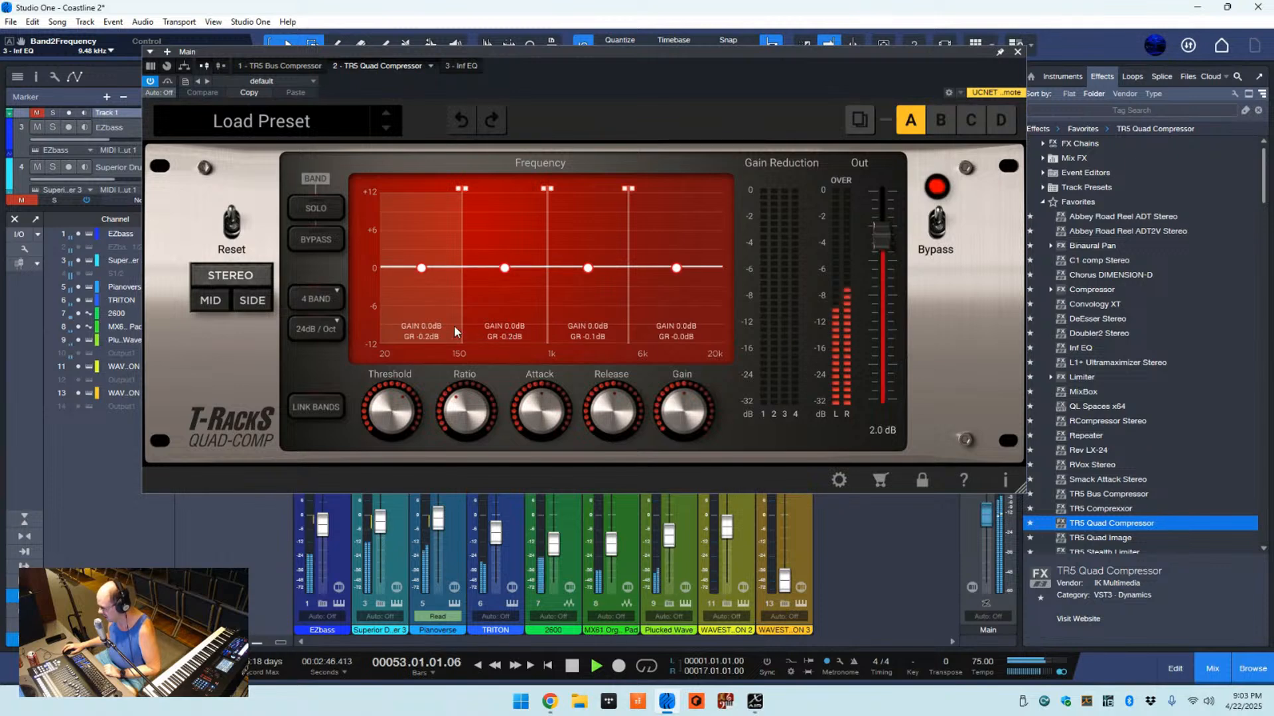
pyautogui.press('space')
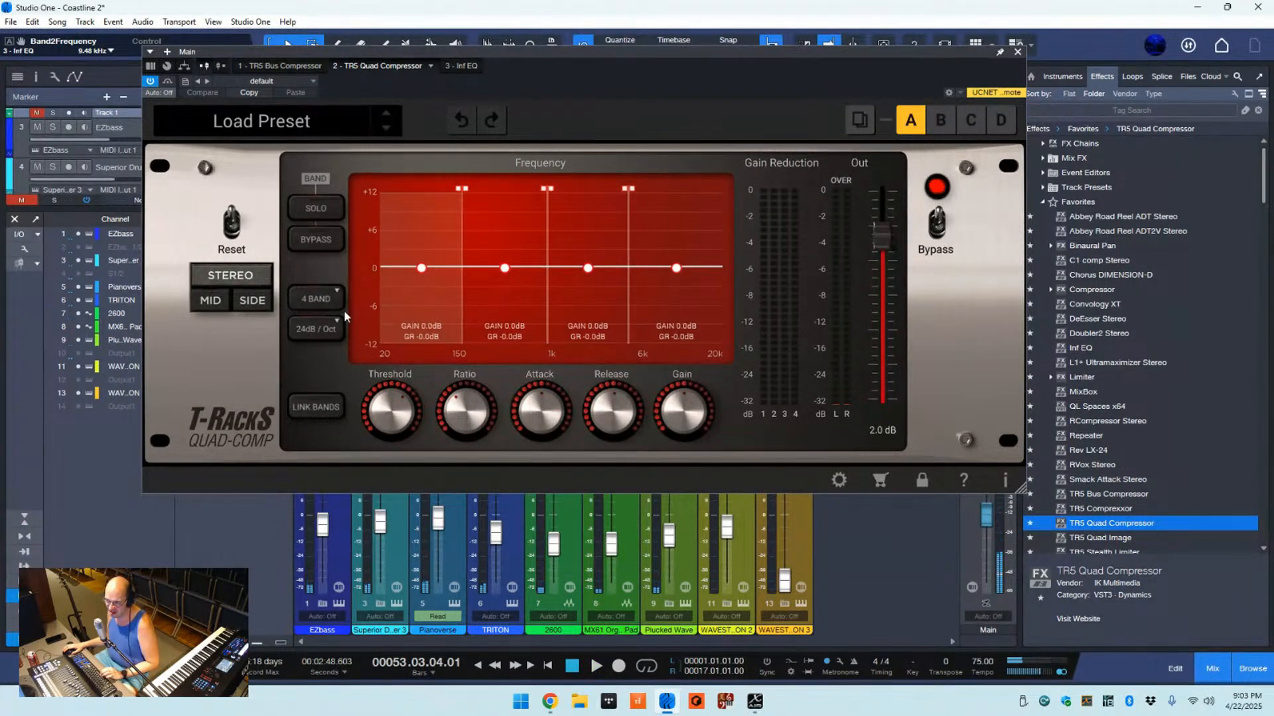
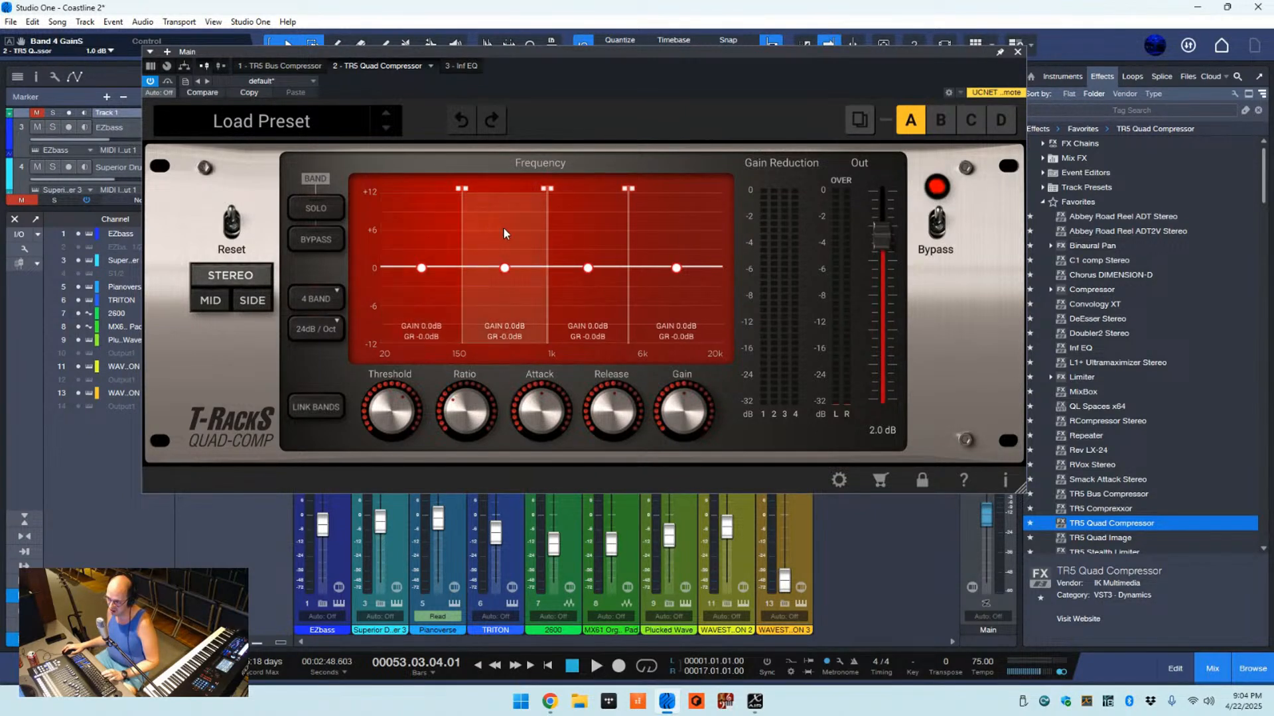
pyautogui.click(702, 237)
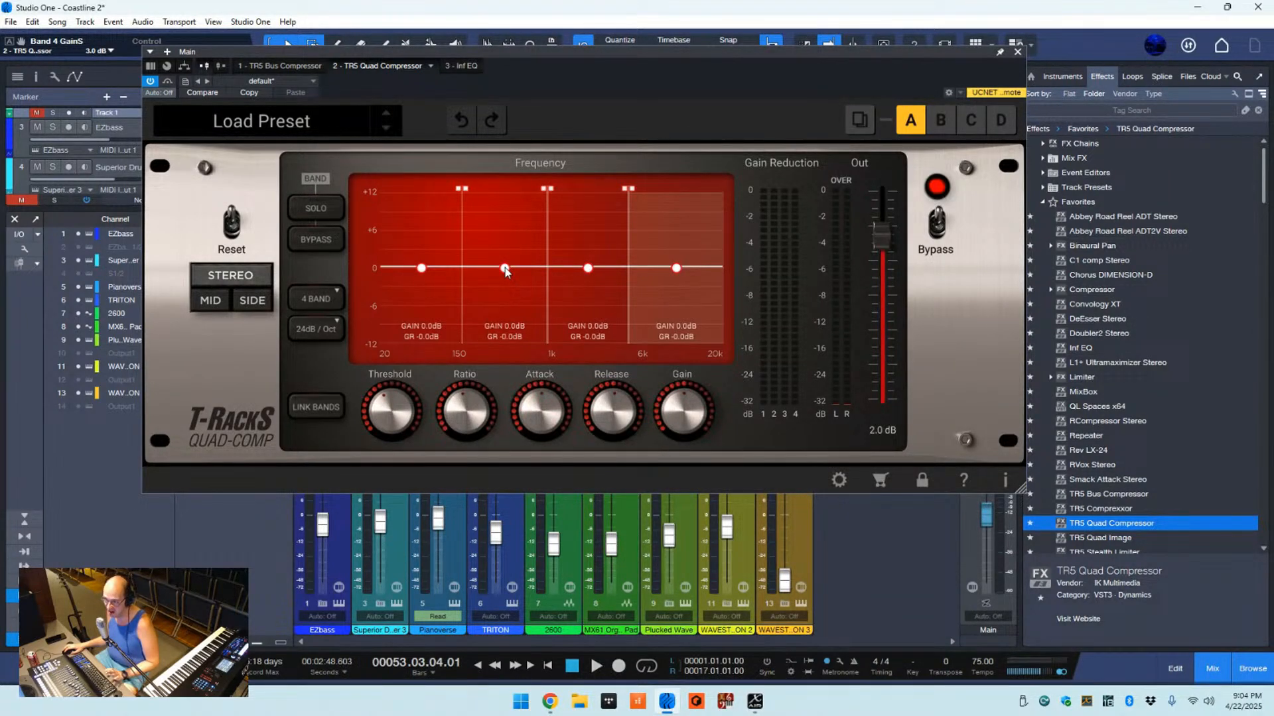
pyautogui.click(510, 234)
pyautogui.press('space')
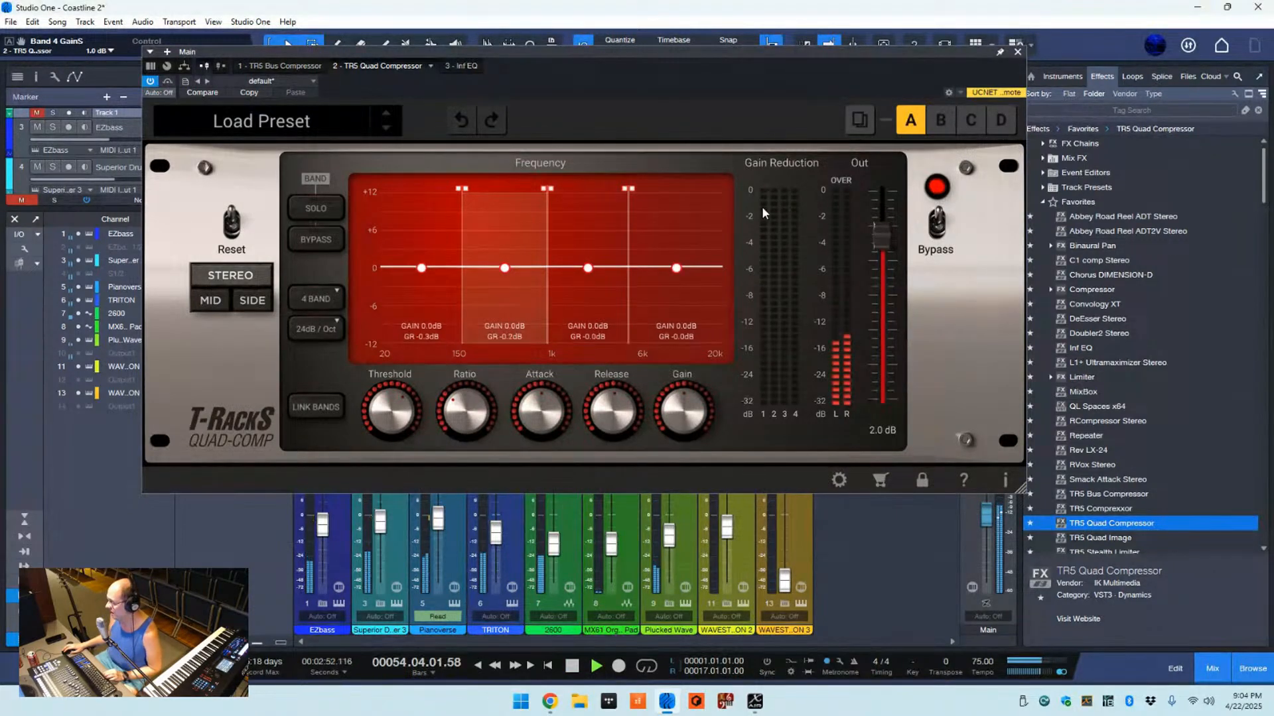
# - Set the Quad Compressor's threshold to -21.7 dB for the lowest band and -21.6 dB for the second band
pyautogui.click(422, 270)
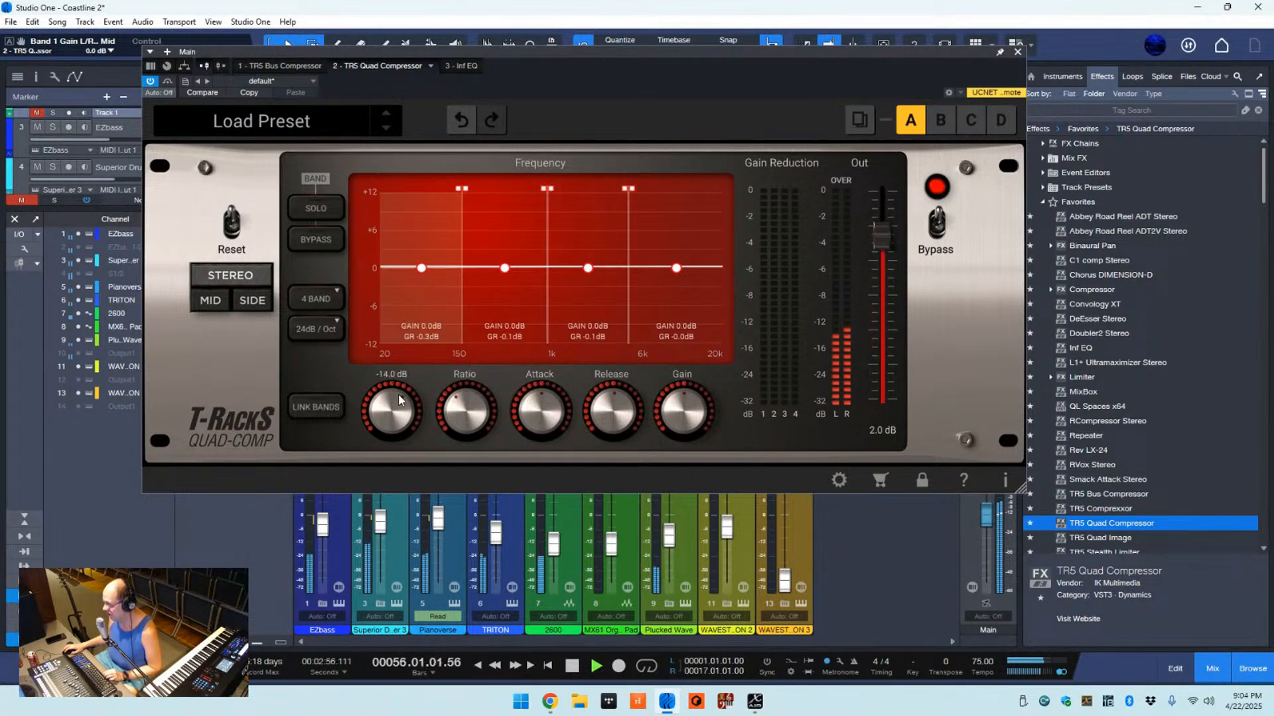
pyautogui.moveTo(400, 398); pyautogui.dragTo(382, 455)
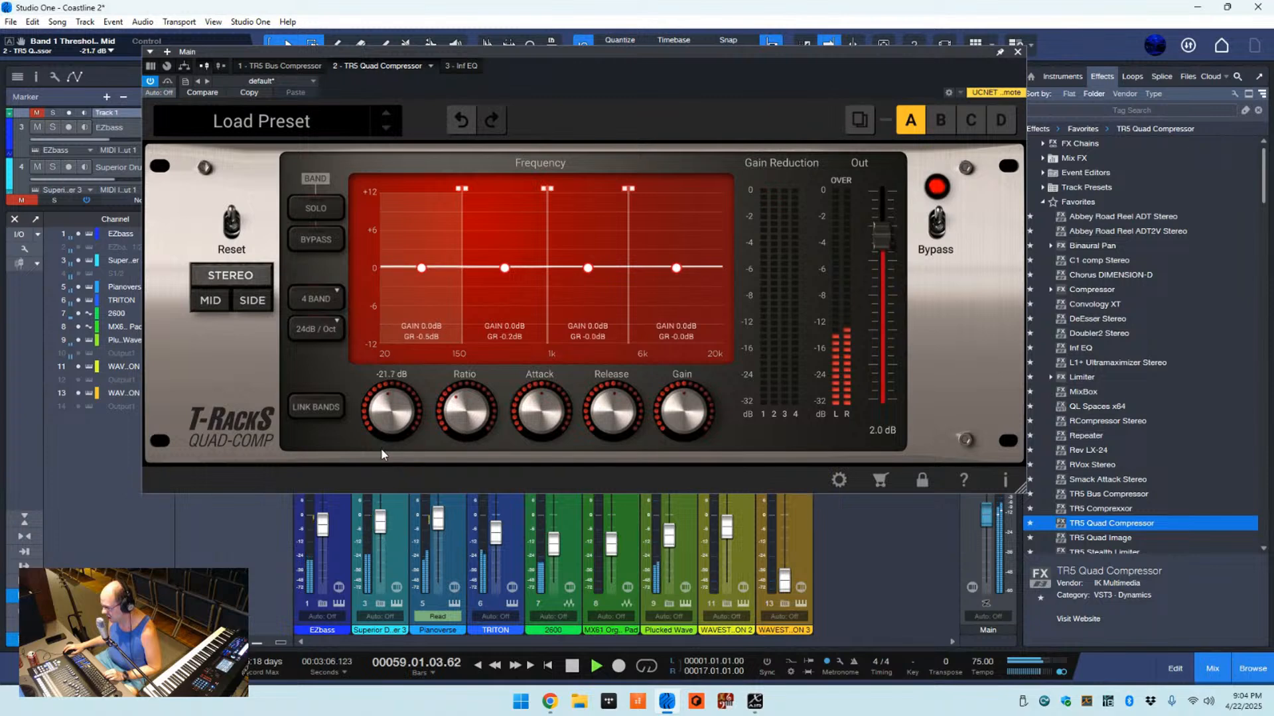
pyautogui.click(502, 279)
pyautogui.moveTo(397, 405)
pyautogui.moveTo(394, 407); pyautogui.dragTo(382, 451)
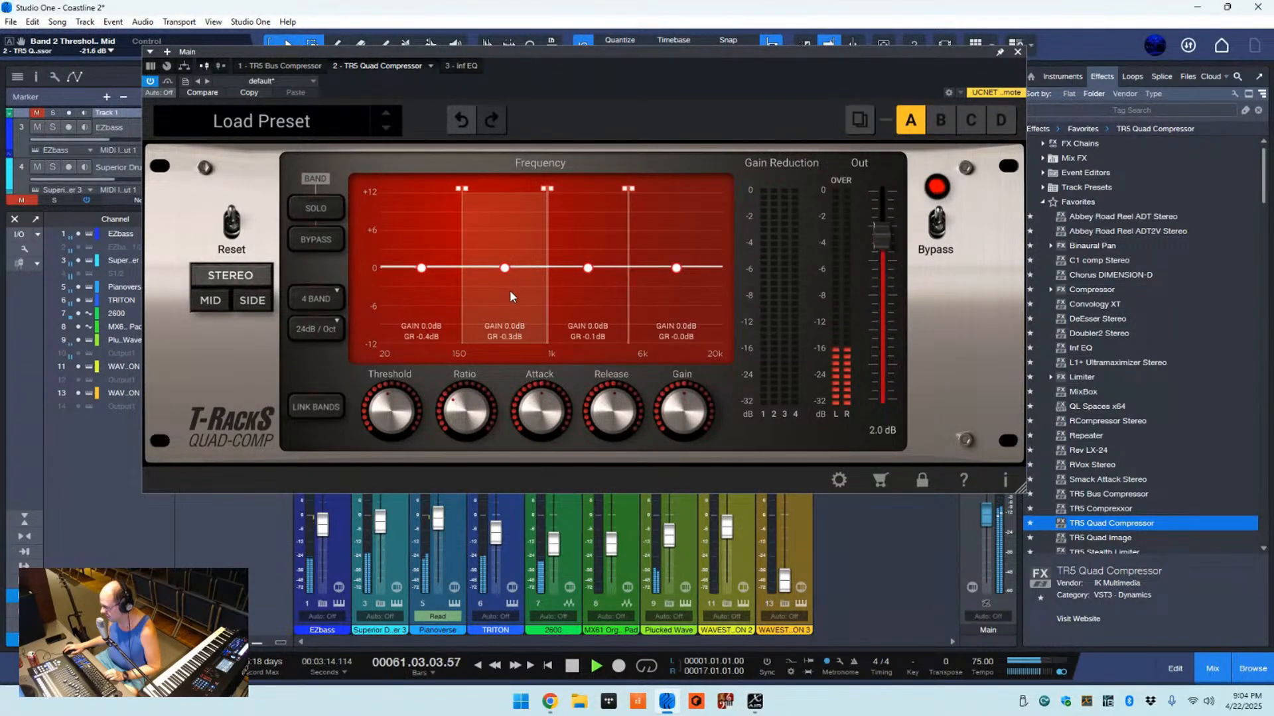
# - Set the Quad Compressor's second band gain to -0.5 dB, stop playback and close the plug-in window
pyautogui.moveTo(502, 271); pyautogui.dragTo(503, 277)
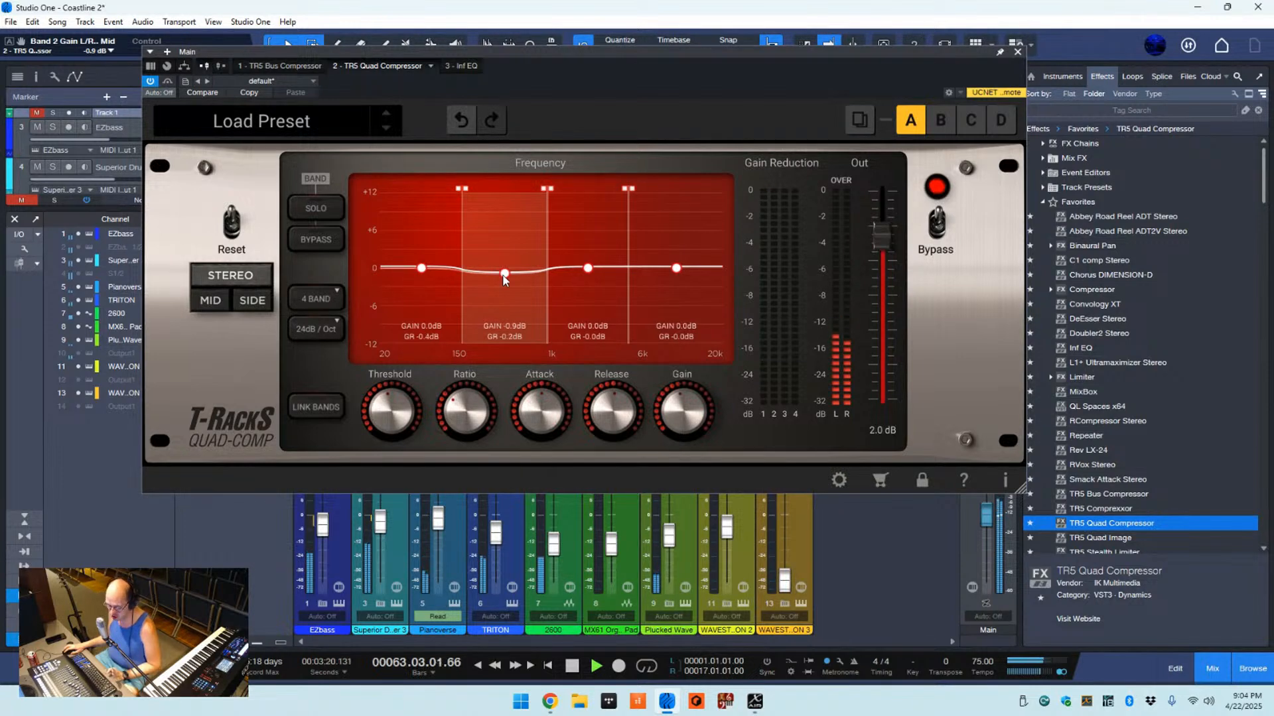
pyautogui.moveTo(503, 279)
pyautogui.mouseDown()
pyautogui.moveTo(512, 225)
pyautogui.moveTo(536, 340)
pyautogui.moveTo(520, 333)
pyautogui.moveTo(507, 273)
pyautogui.mouseUp()
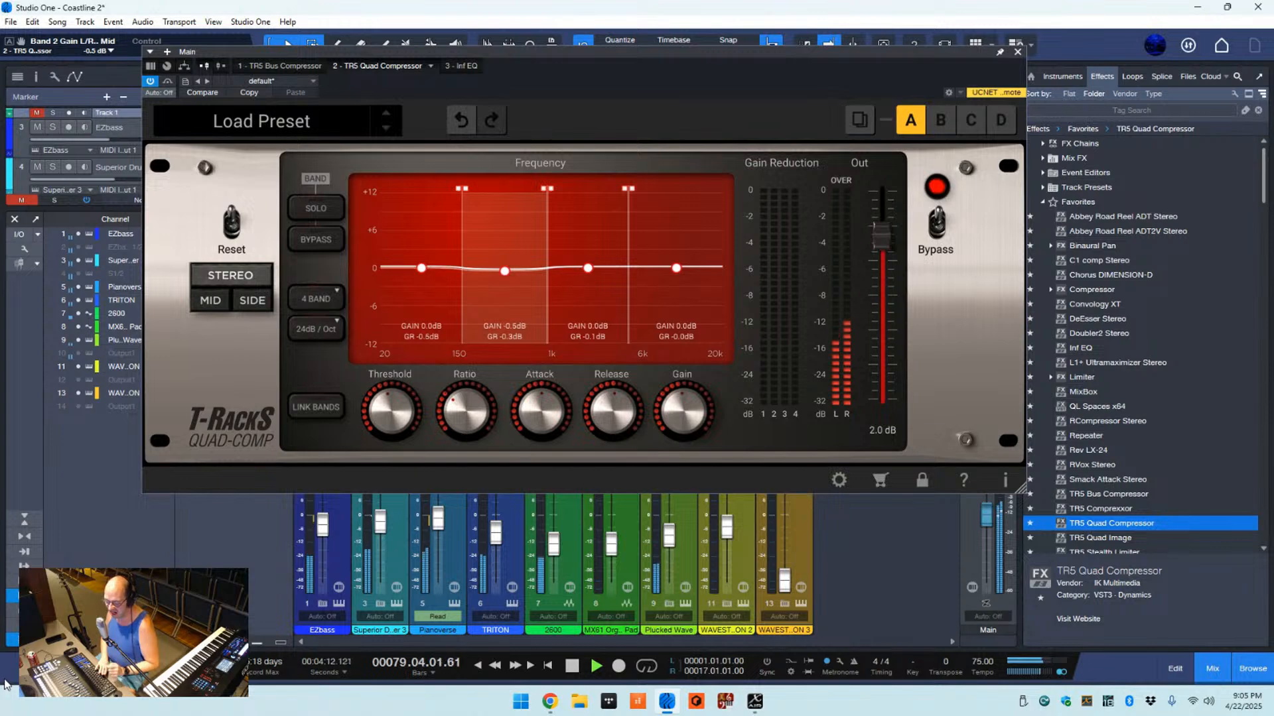
pyautogui.press('space')
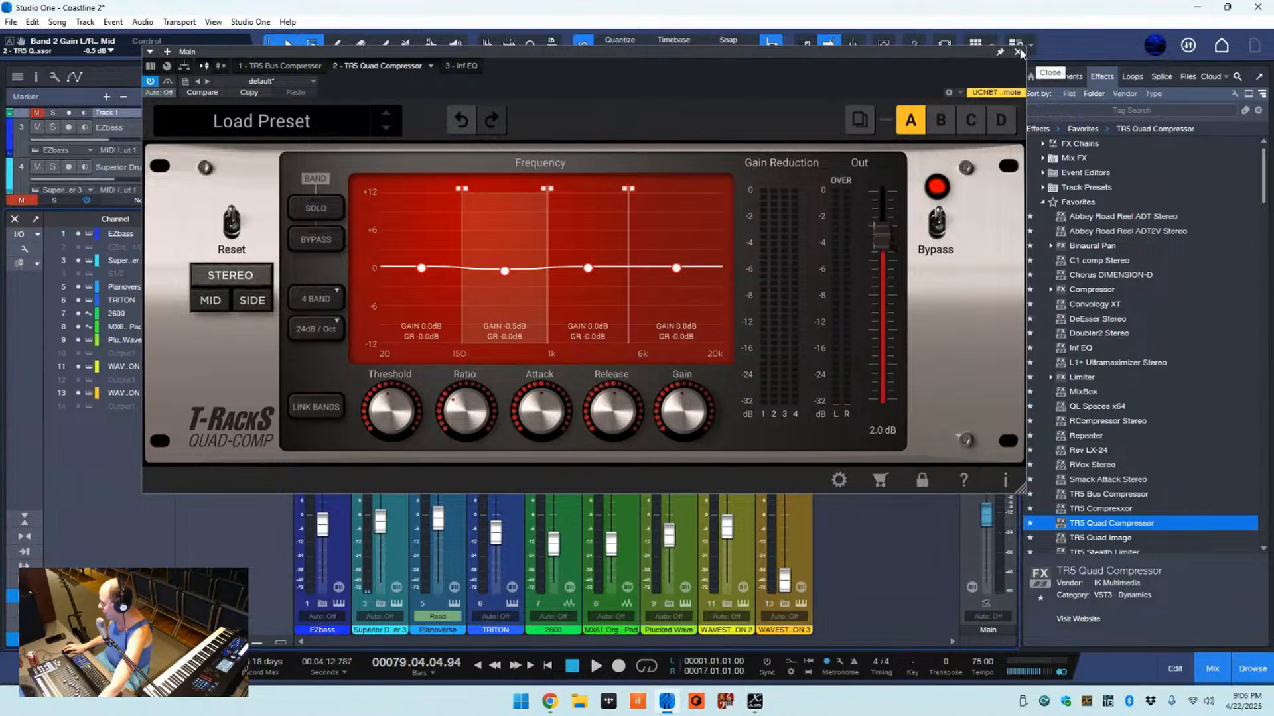
pyautogui.click(1018, 51)
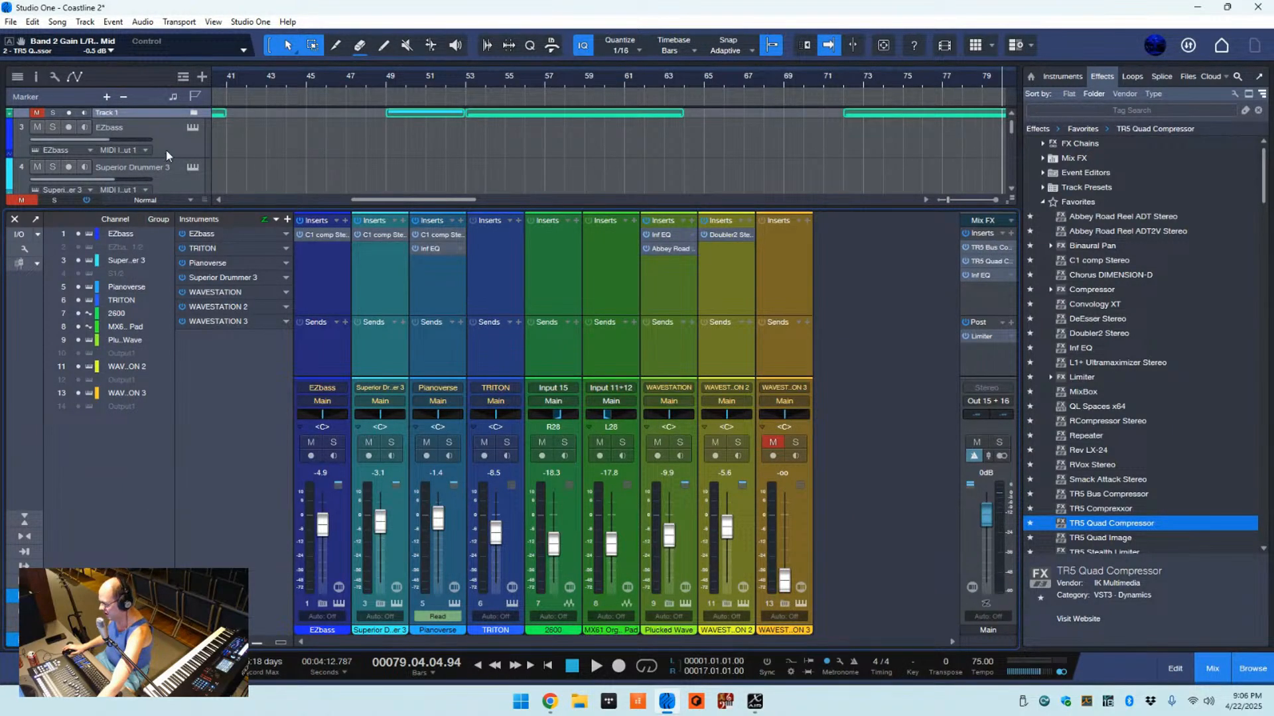
# - Lower the Snare Top level to 3.2 in Superior Drummer 3's mixer during playback, and close the instrument window
pyautogui.click(191, 168)
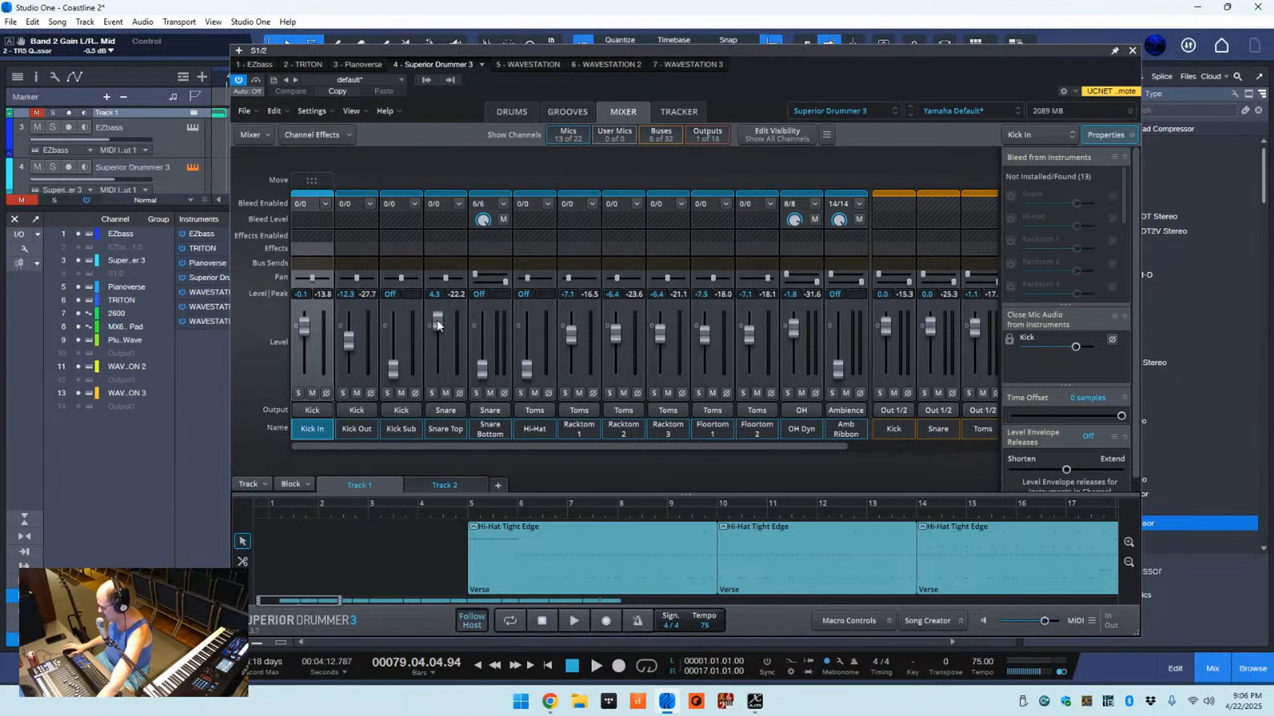
pyautogui.press('space')
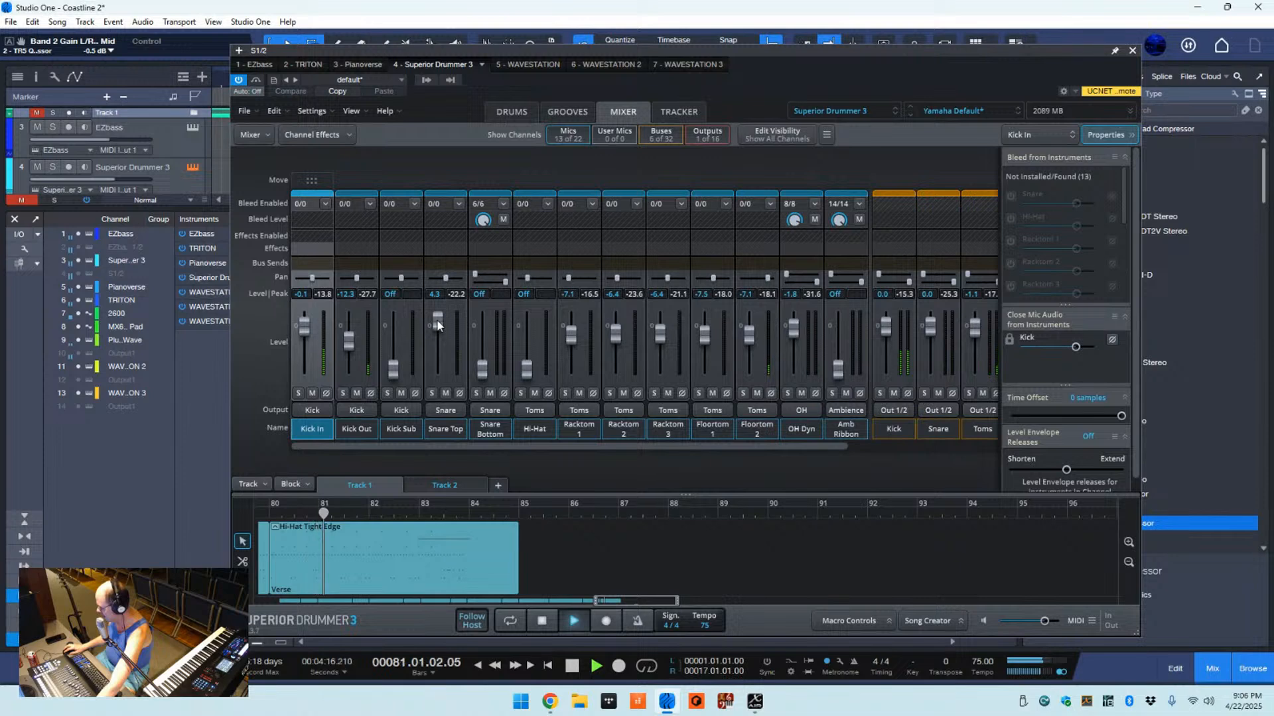
pyautogui.moveTo(434, 324); pyautogui.dragTo(427, 320)
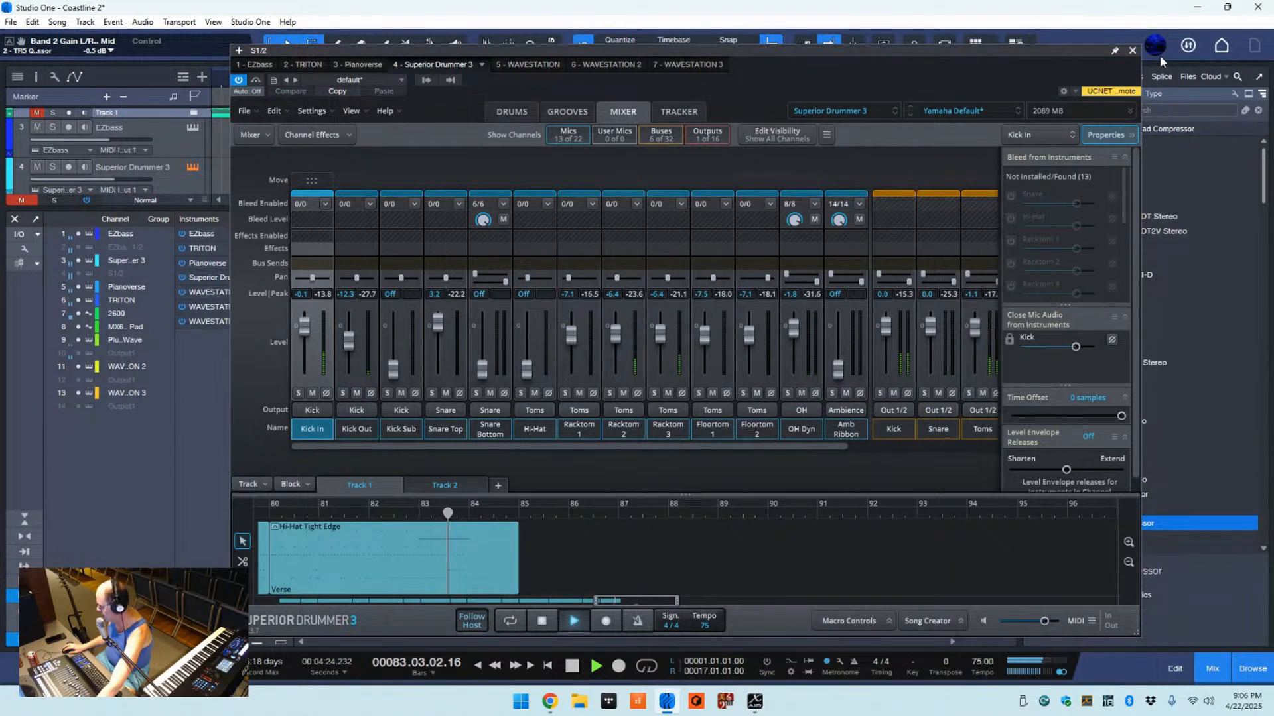
pyautogui.click(1134, 50)
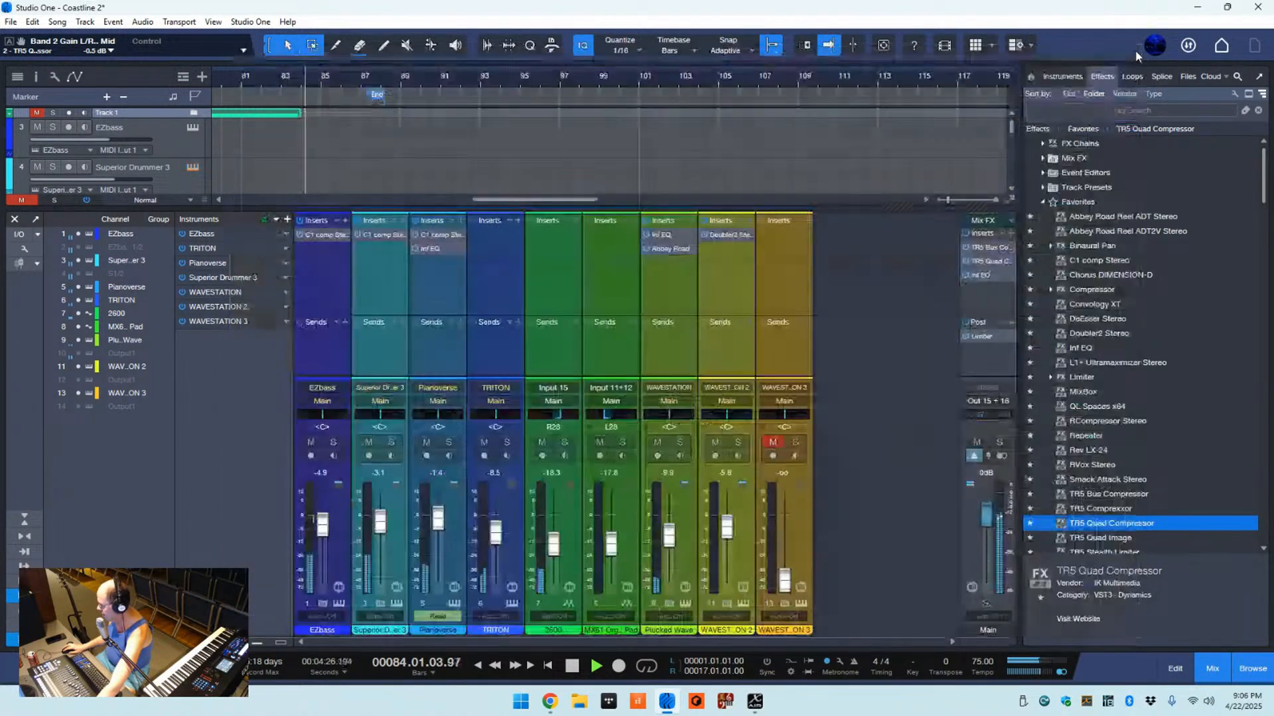
# - Stop playback, return to the beginning of the song and play it from the Start marker at bar 5
pyautogui.press('space')
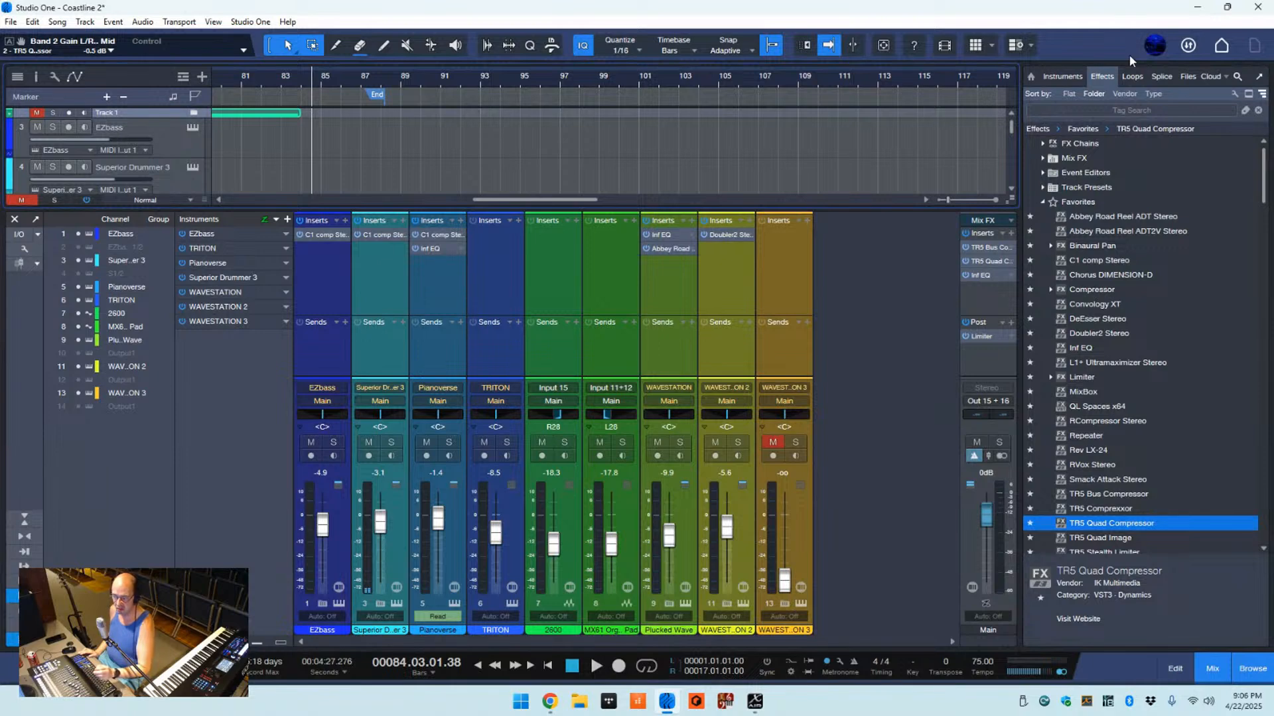
pyautogui.press(',')
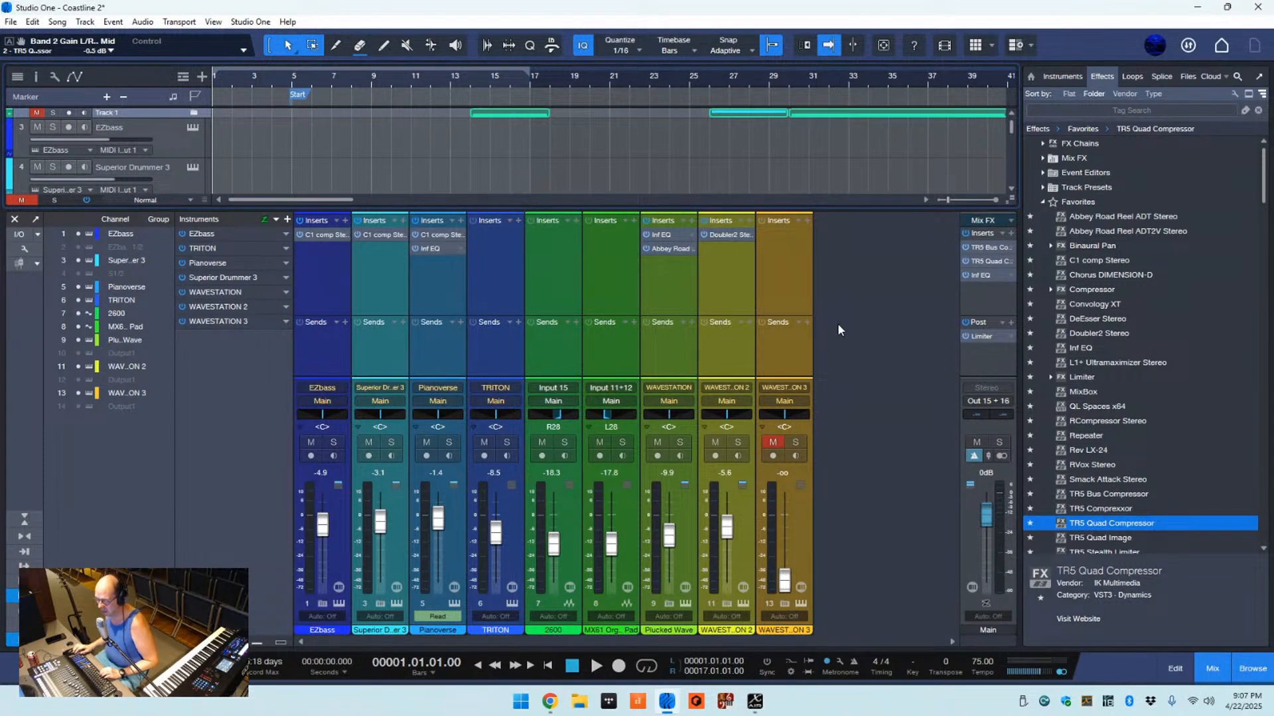
pyautogui.click(289, 88)
pyautogui.press('space')
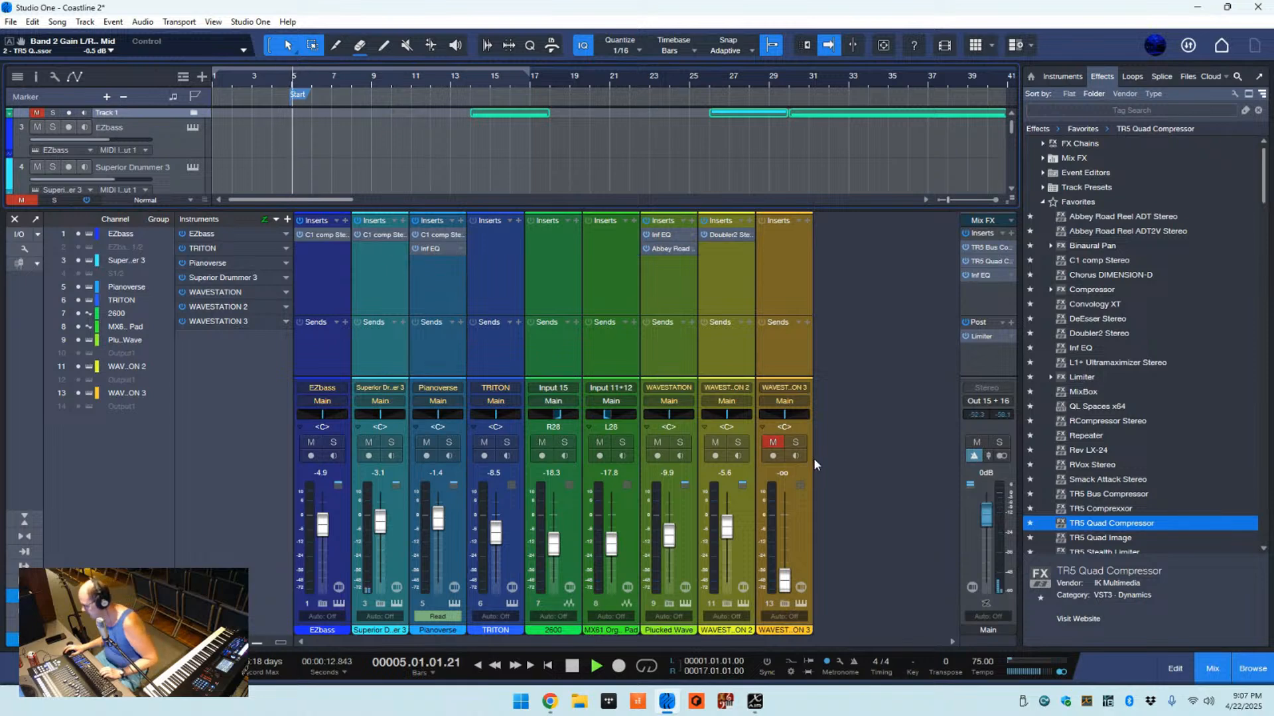
# - Check the Limiter in the Main bus's post section during playback and close its window
pyautogui.click(981, 337)
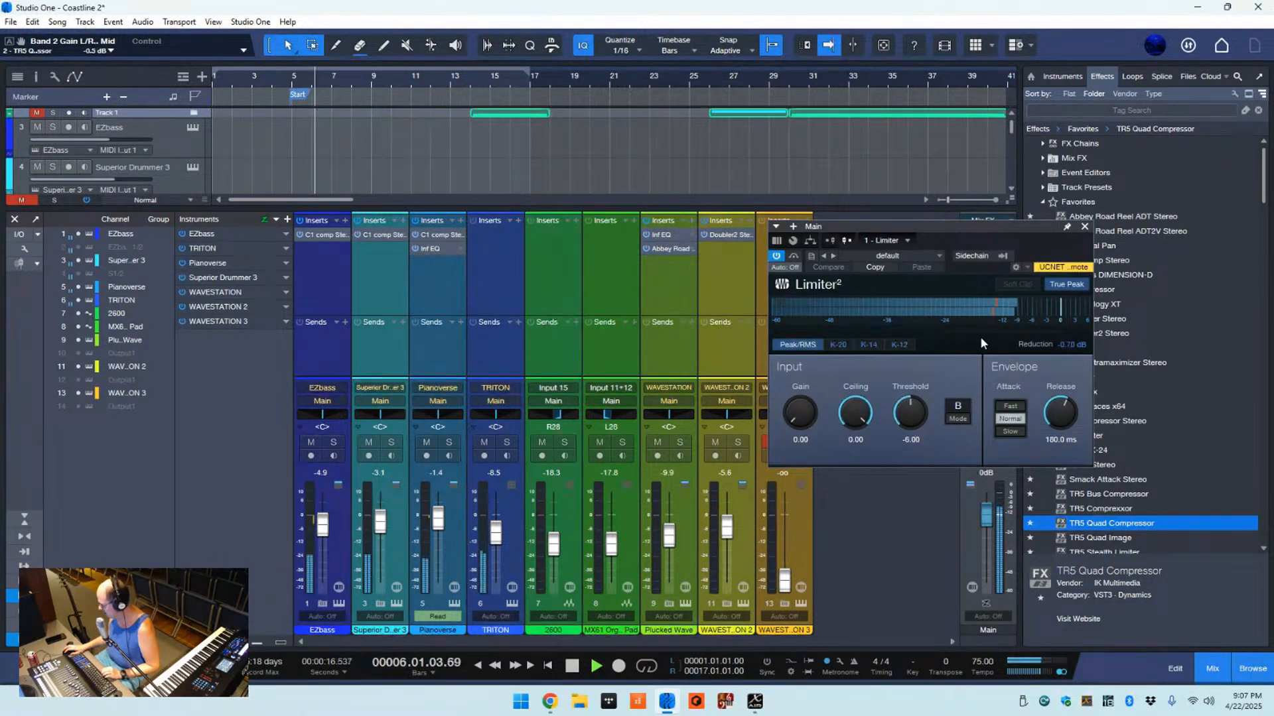
pyautogui.click(1085, 228)
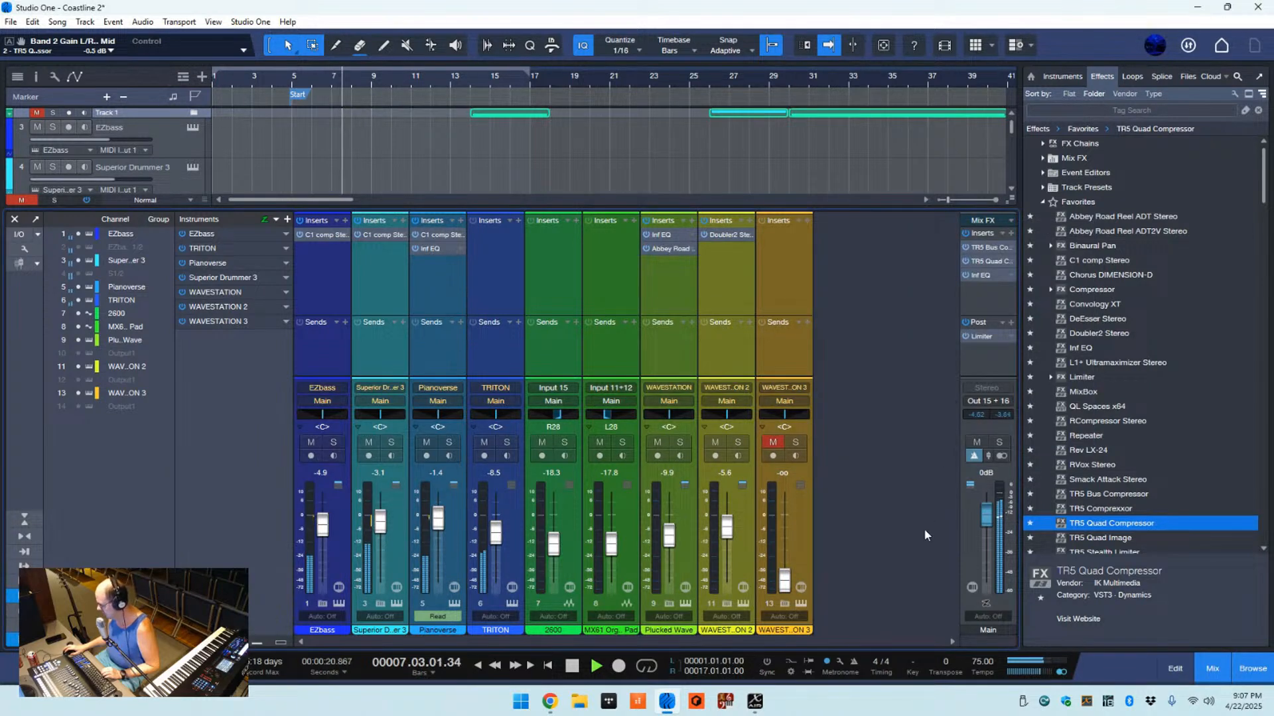
# - In X AIR Edit, set the PC level to -7.2 in Main LR and the DAW L level to -8.5 on Bus 5, and return to Studio One
pyautogui.click(703, 610)
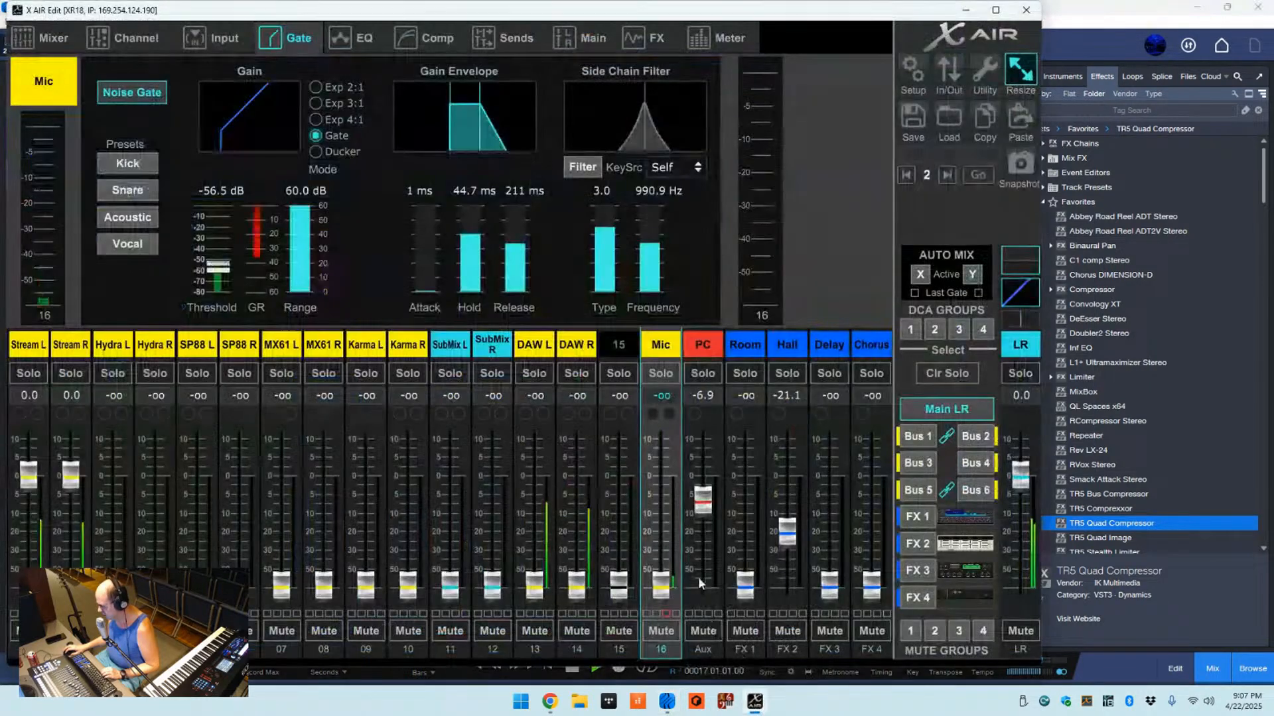
pyautogui.moveTo(707, 509)
pyautogui.mouseDown()
pyautogui.moveTo(707, 526)
pyautogui.moveTo(709, 510)
pyautogui.mouseUp()
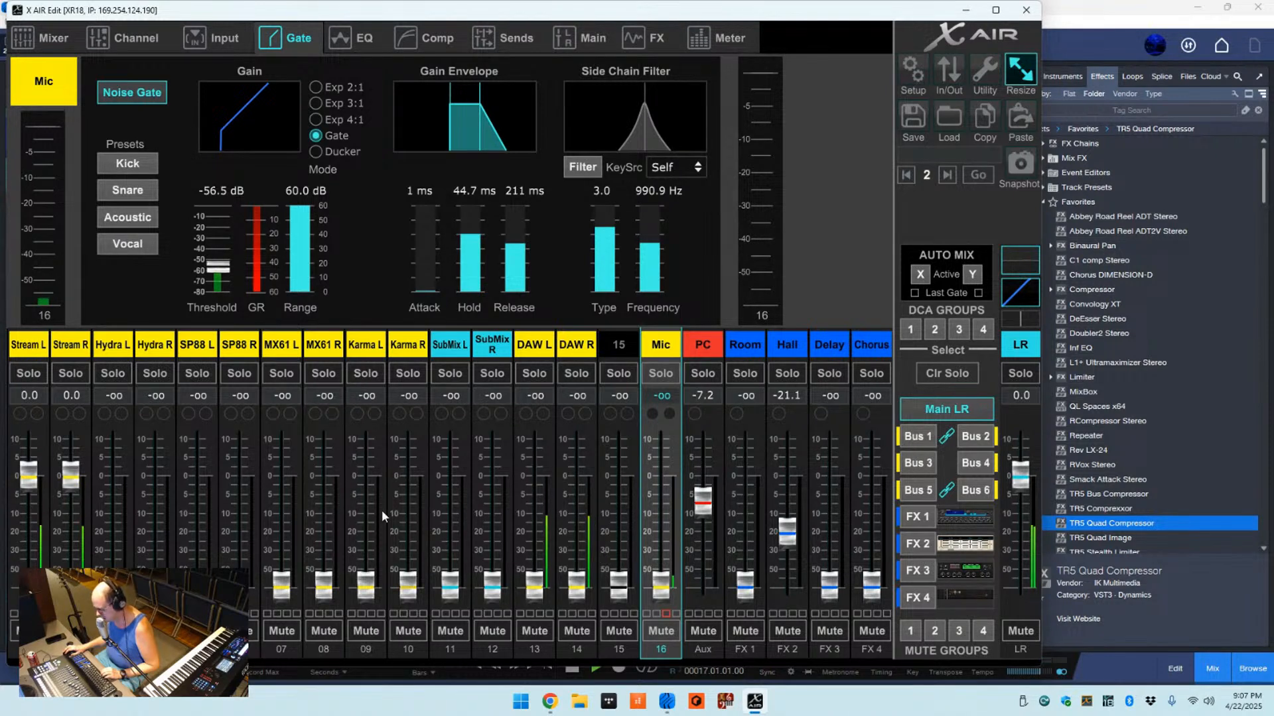
pyautogui.click(530, 357)
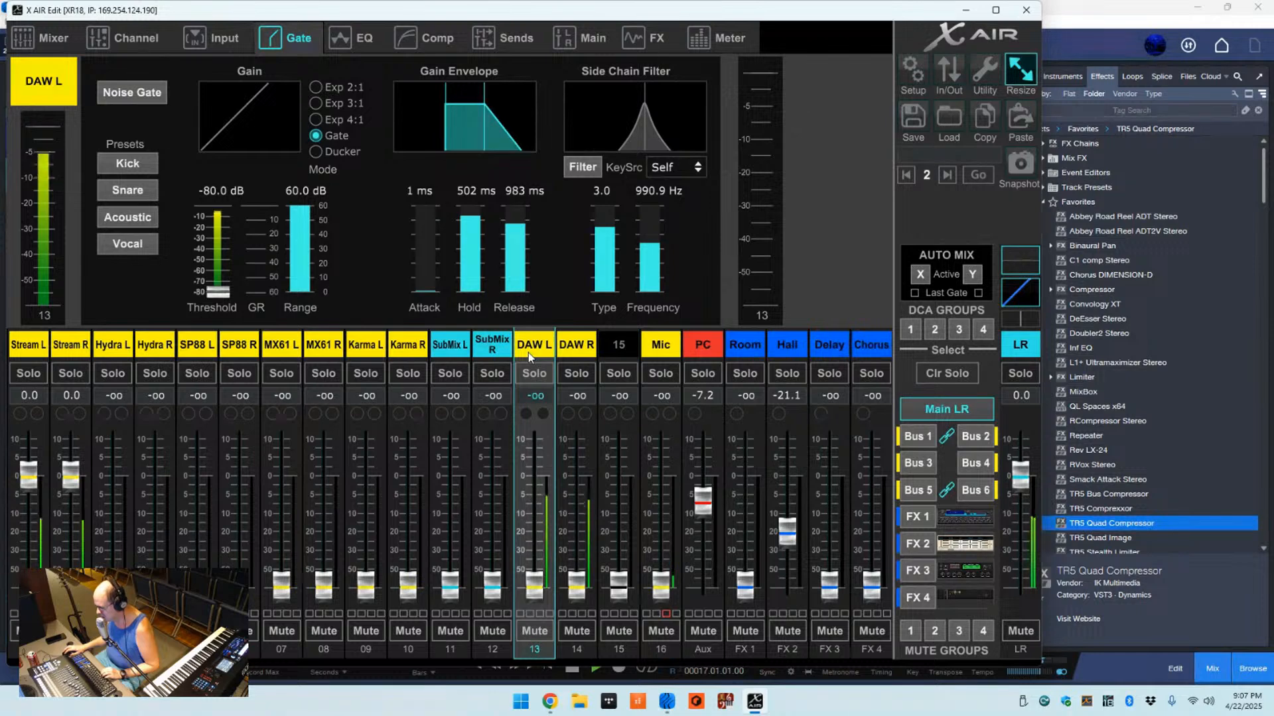
pyautogui.click(918, 489)
pyautogui.moveTo(534, 496); pyautogui.dragTo(535, 504)
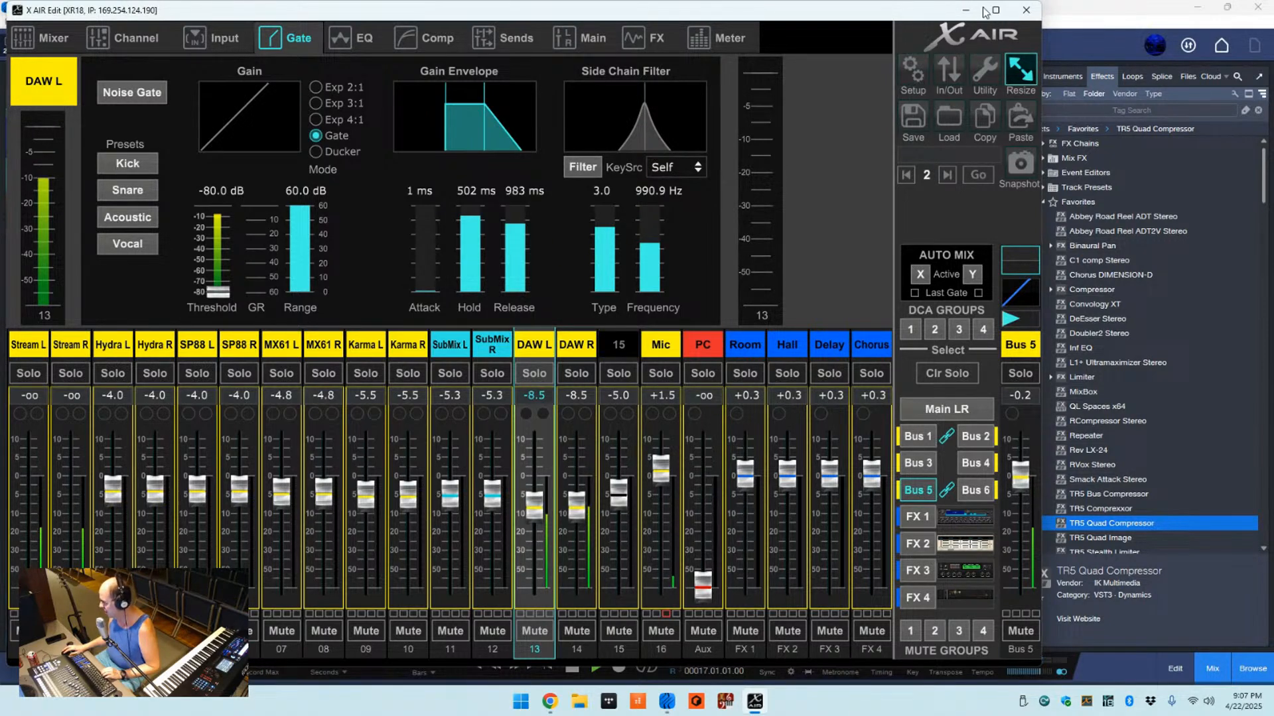
pyautogui.click(1066, 12)
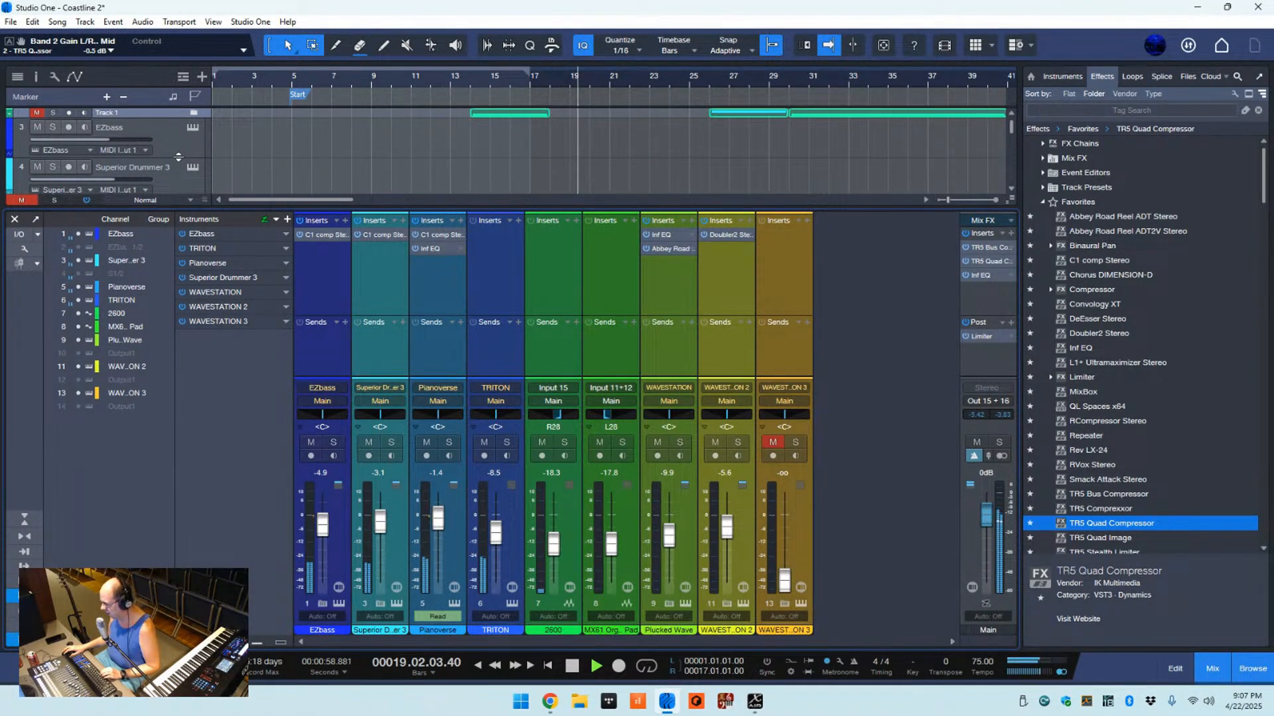
# - Open Superior Drummer 3 from its track and lower both the Toms bus and the Snare bus to -3.3 in its mixer
pyautogui.click(193, 167)
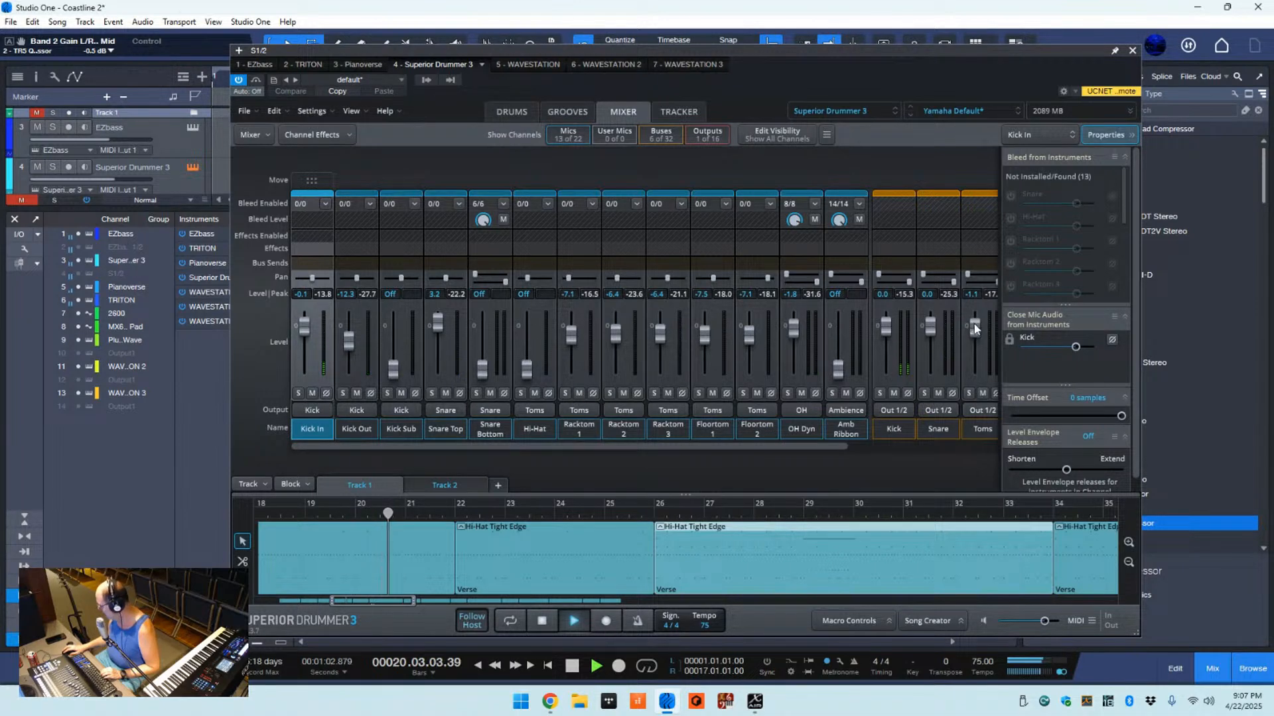
pyautogui.moveTo(973, 323); pyautogui.dragTo(930, 324)
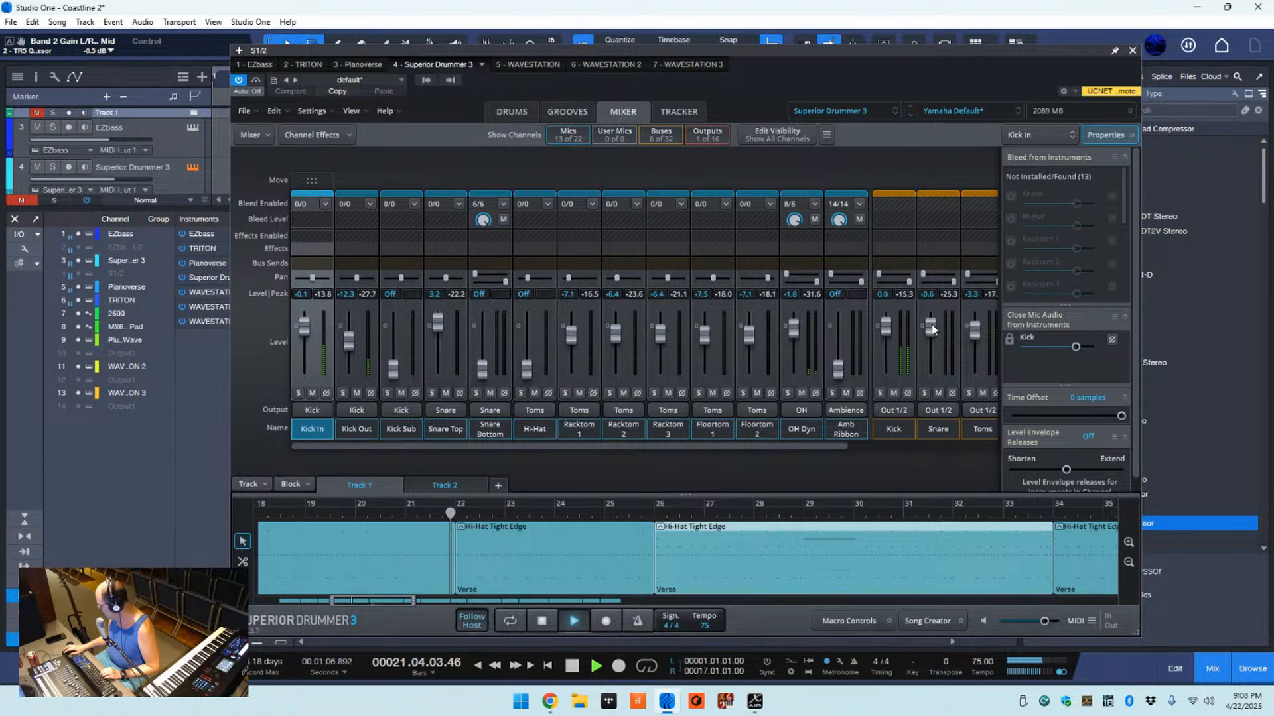
pyautogui.moveTo(931, 326); pyautogui.dragTo(930, 329)
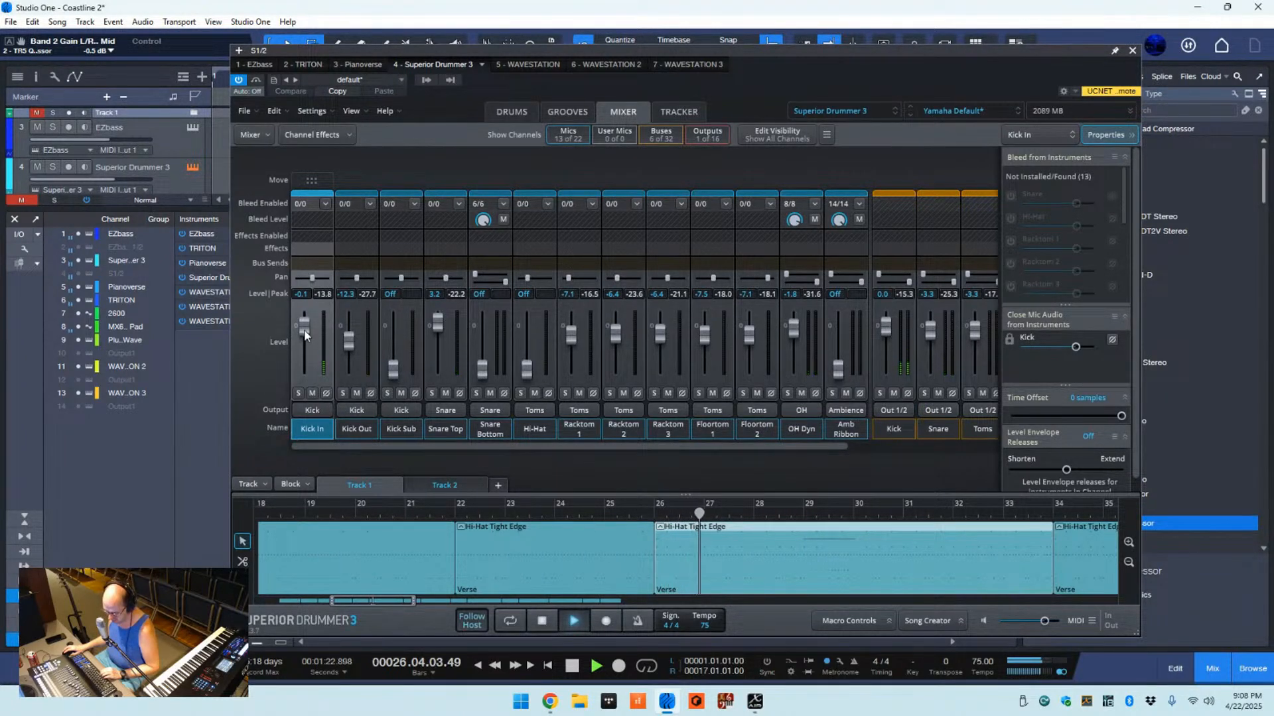
# - Pause and resume playback while raising the Snare Top level to 4.8 and lowering the OH Dyn level to -2.3
pyautogui.press('space')
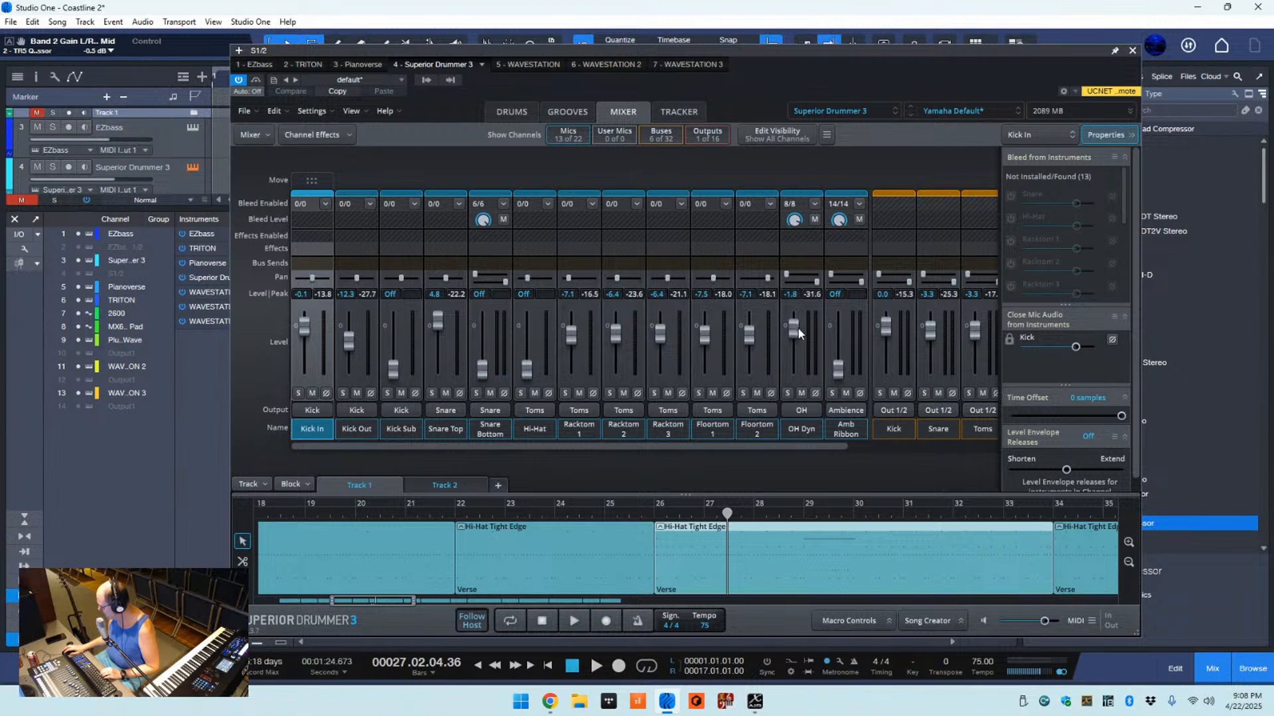
pyautogui.press('space')
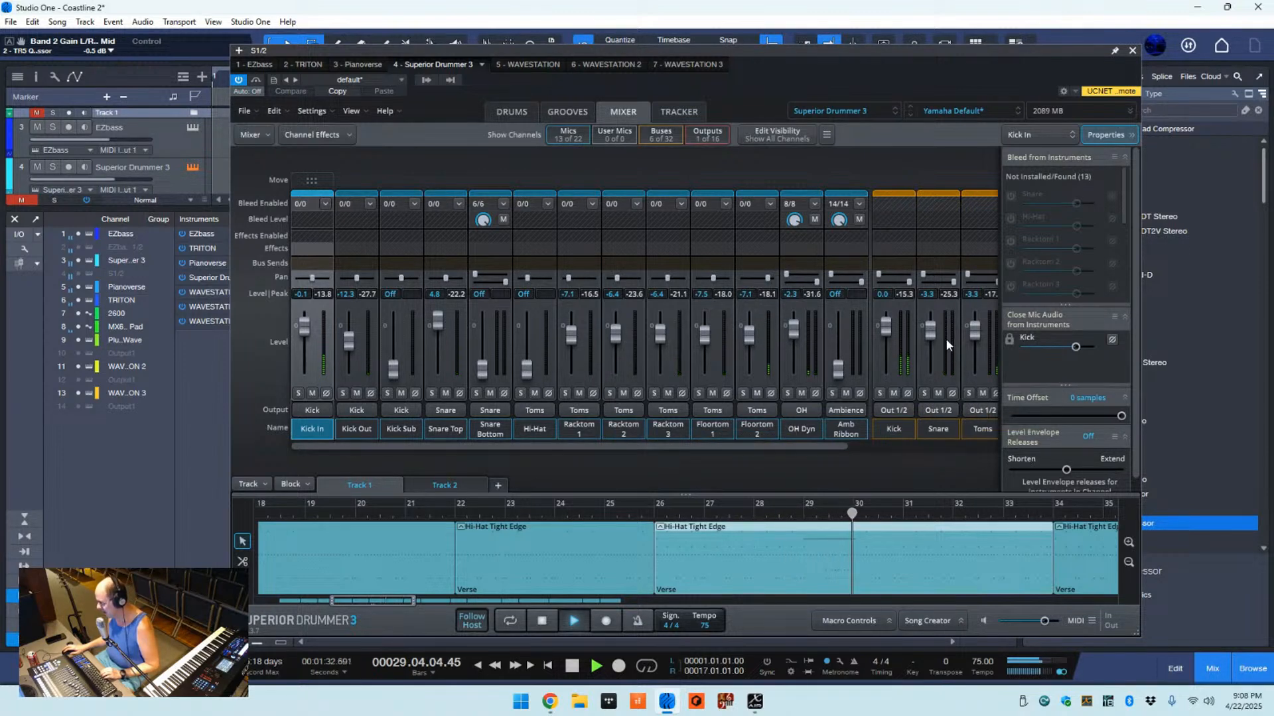
# - Set the Toms bus to -5.5 and the Snare bus to -1.7, and close the Superior Drummer 3 window
pyautogui.moveTo(977, 339); pyautogui.dragTo(974, 339)
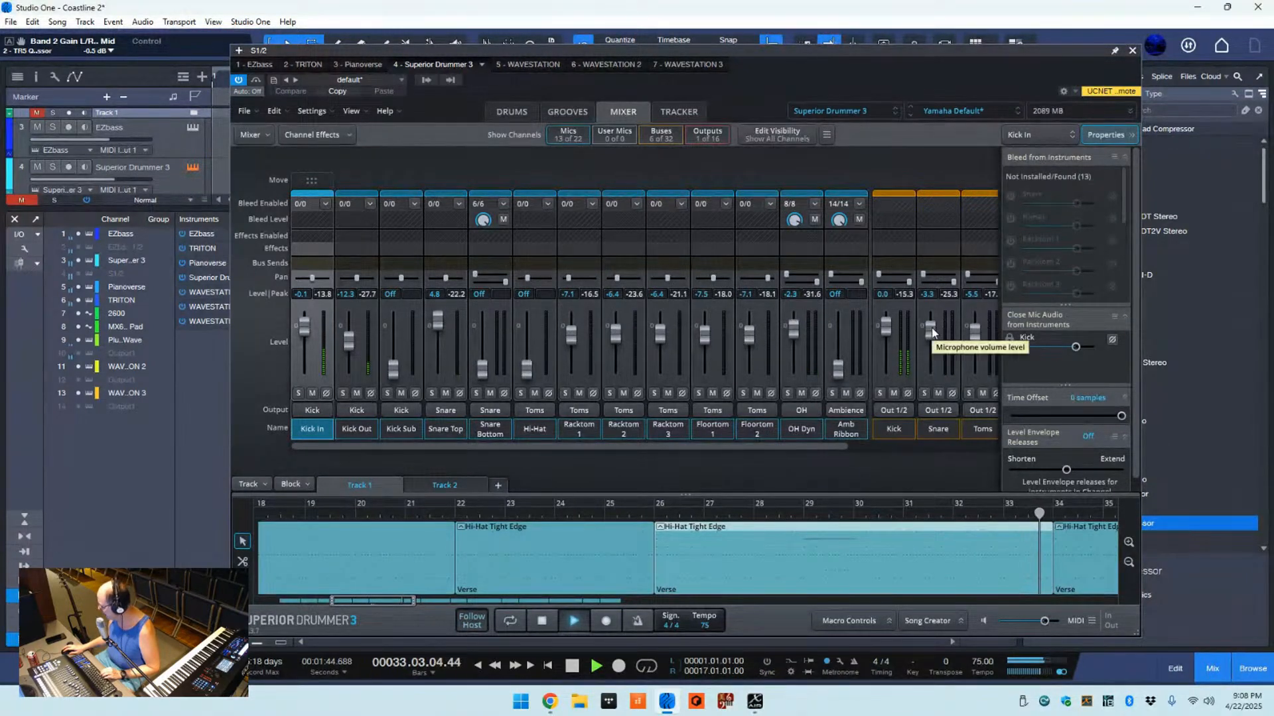
pyautogui.moveTo(930, 327); pyautogui.dragTo(928, 330)
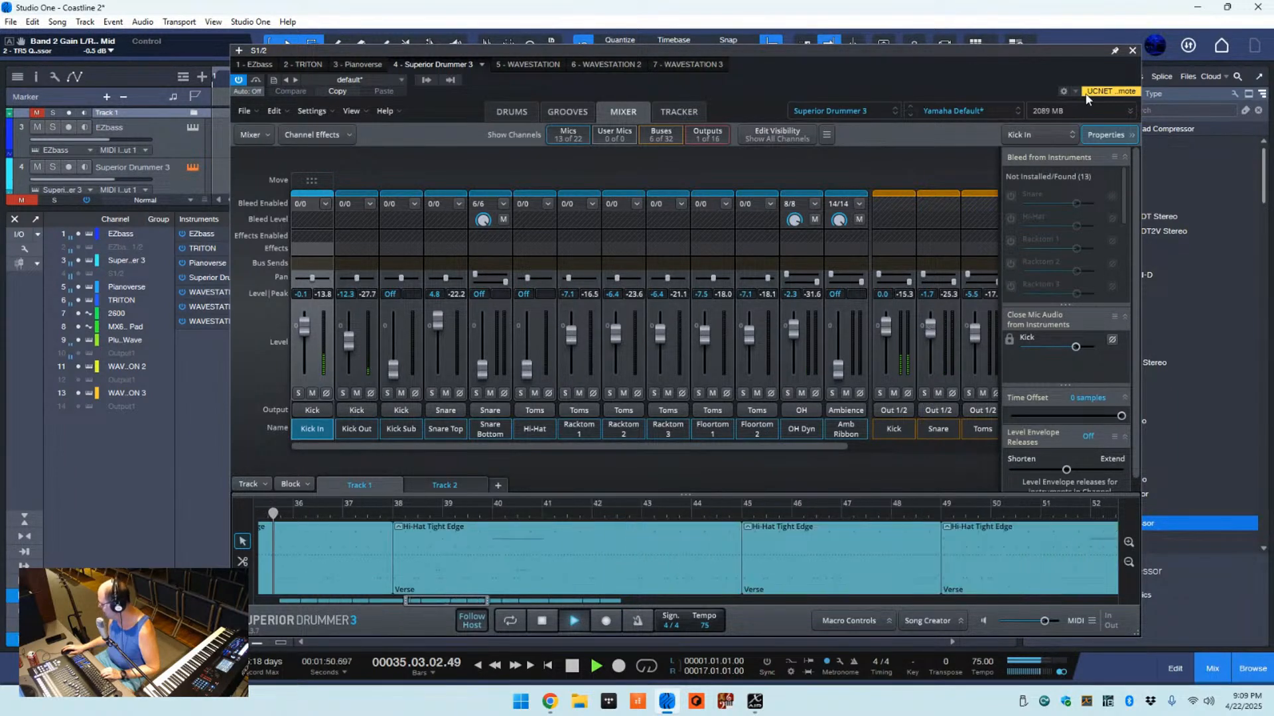
pyautogui.click(1133, 50)
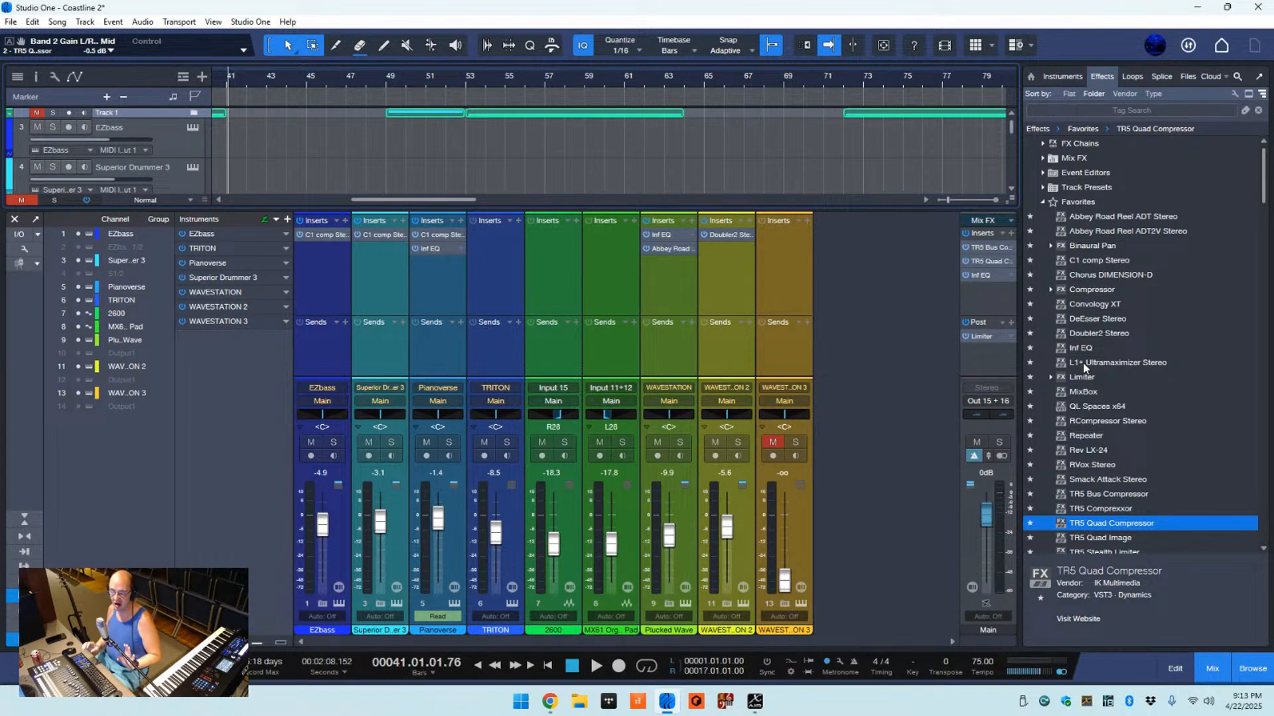
# - Add L1+ Ultramaximizer Stereo after the Limiter in the Main bus's post section and set its Out Ceiling to -0.1 dB
pyautogui.moveTo(1084, 366); pyautogui.dragTo(981, 351)
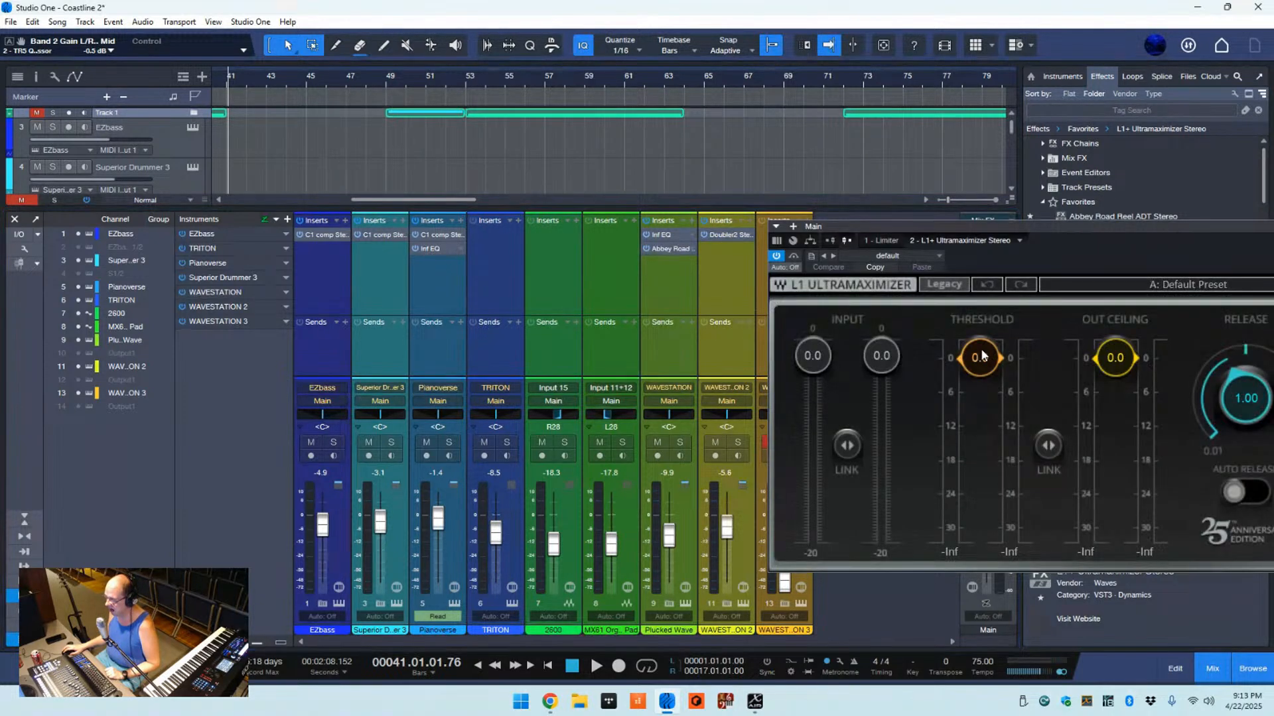
pyautogui.moveTo(967, 221); pyautogui.dragTo(363, 135)
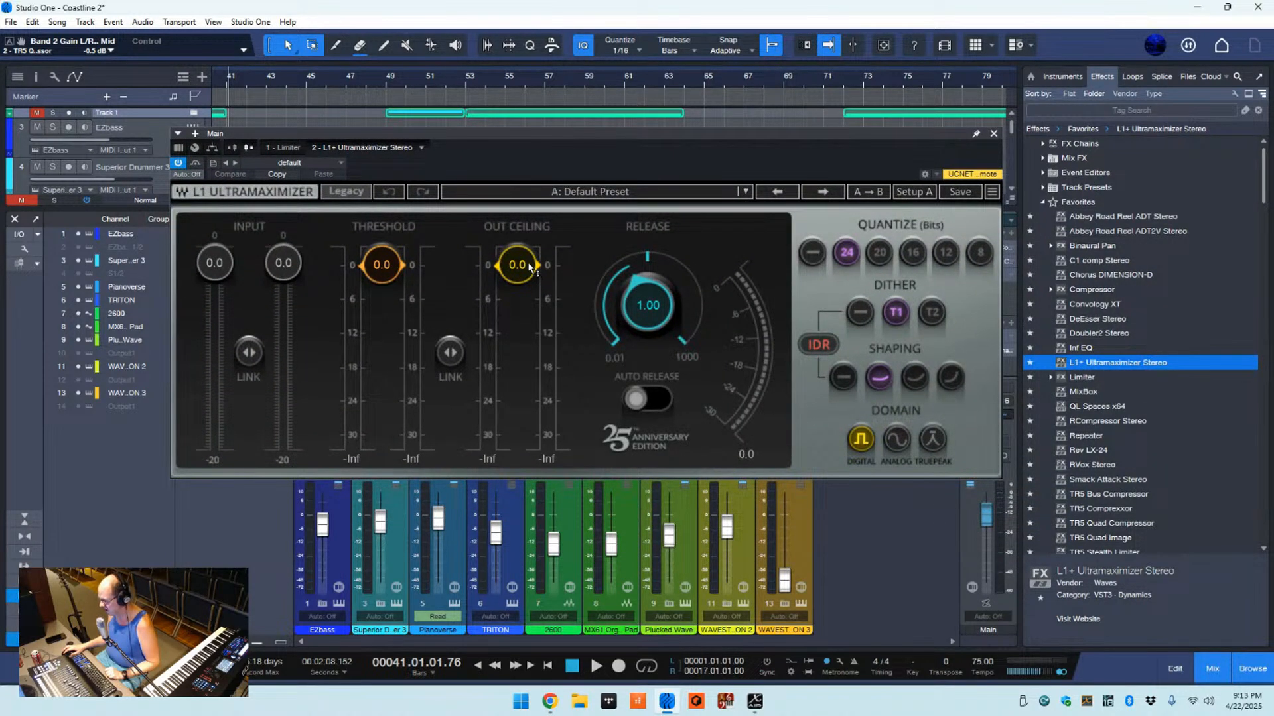
pyautogui.moveTo(522, 263); pyautogui.dragTo(522, 265)
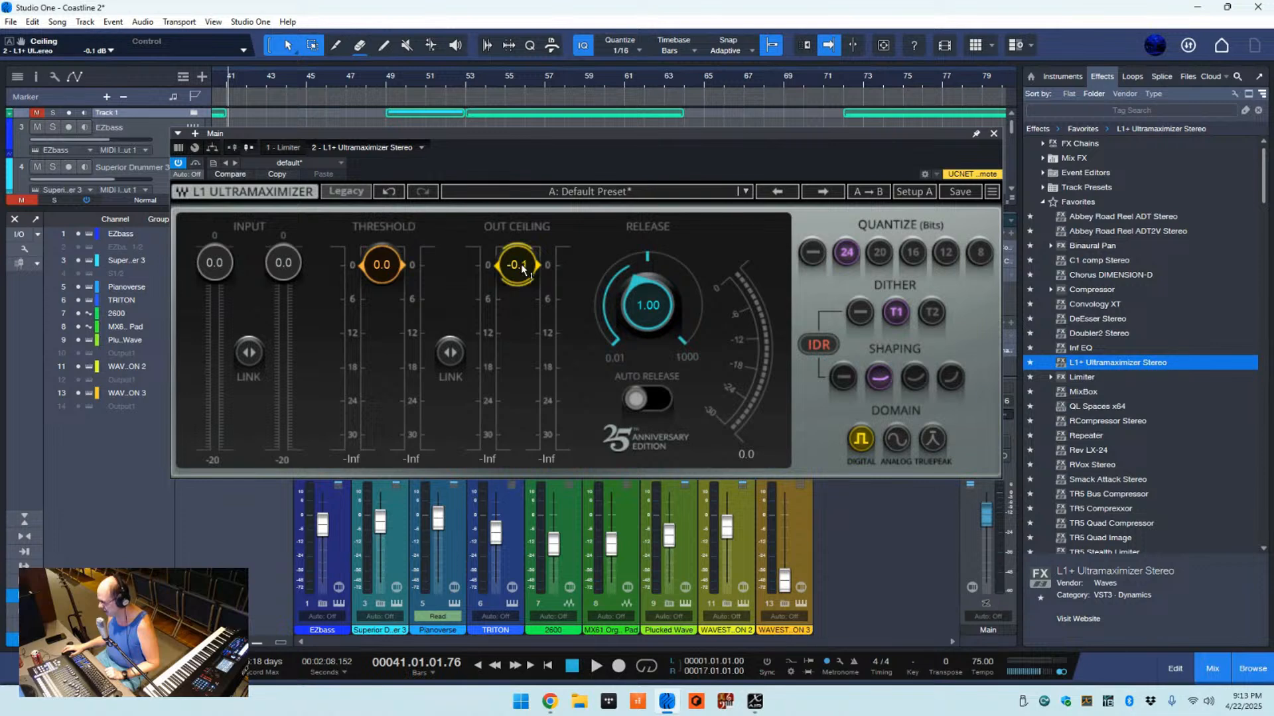
pyautogui.scroll(1, 521, 265)
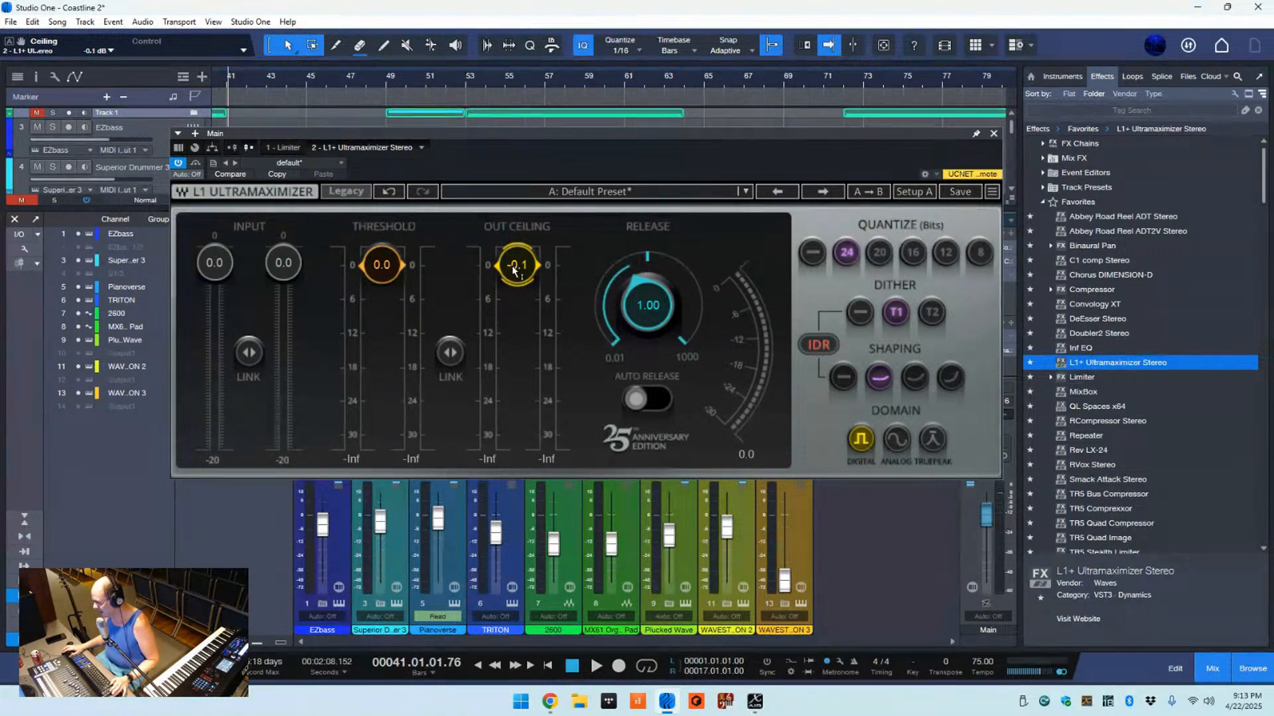
pyautogui.moveTo(513, 270); pyautogui.dragTo(510, 275)
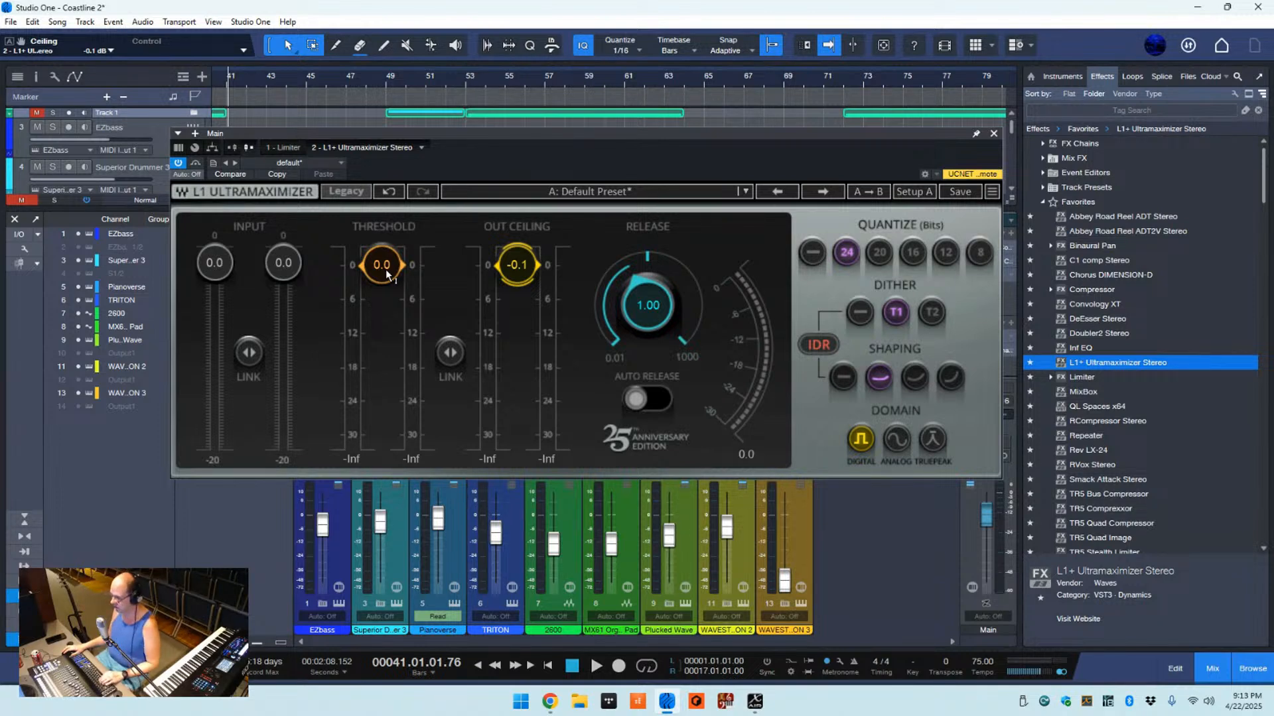
# - Play the song from the Start marker at bar 5 and lower the L1+ Ultramaximizer's threshold to -5.2 dB
pyautogui.press(',')
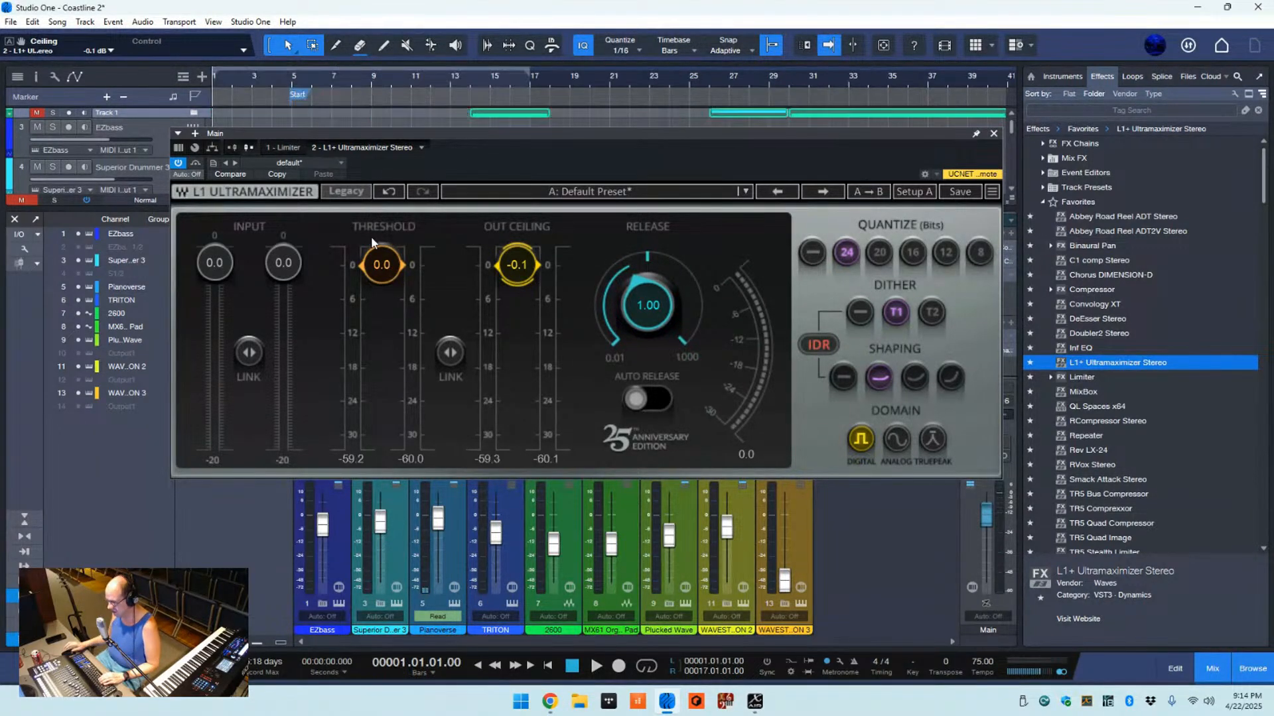
pyautogui.click(290, 85)
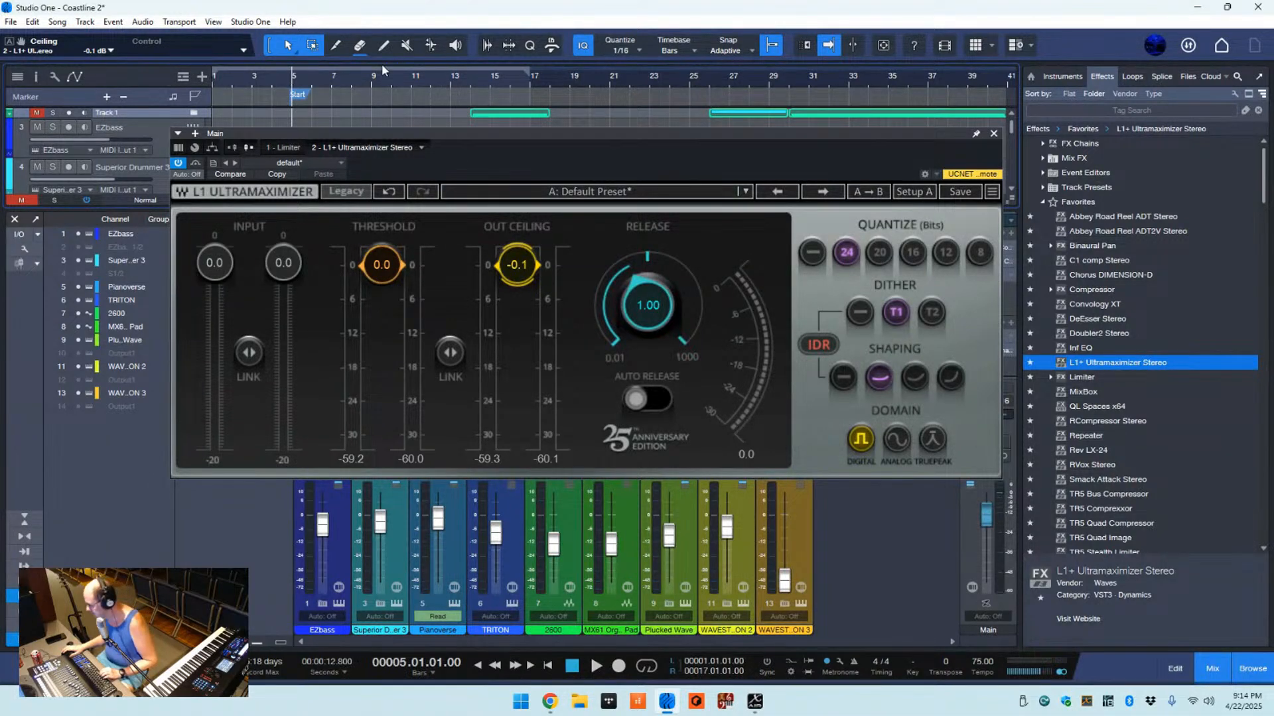
pyautogui.press('space')
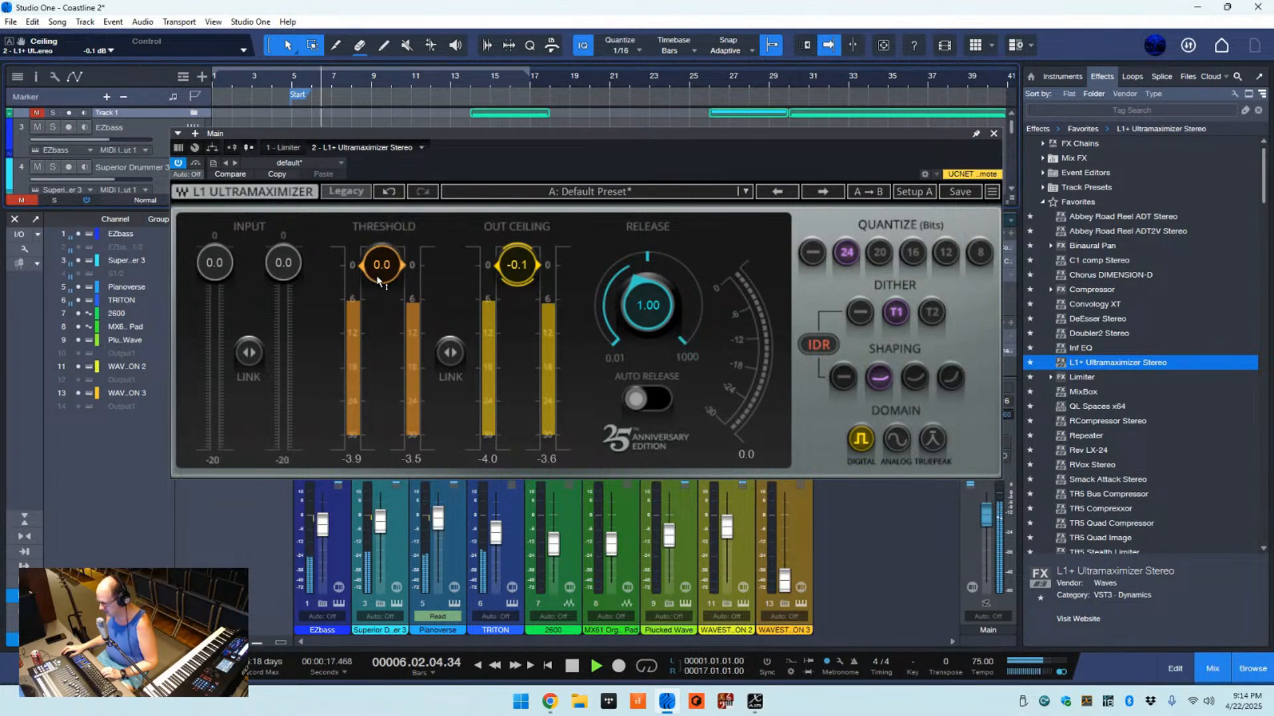
pyautogui.moveTo(380, 282); pyautogui.dragTo(391, 388)
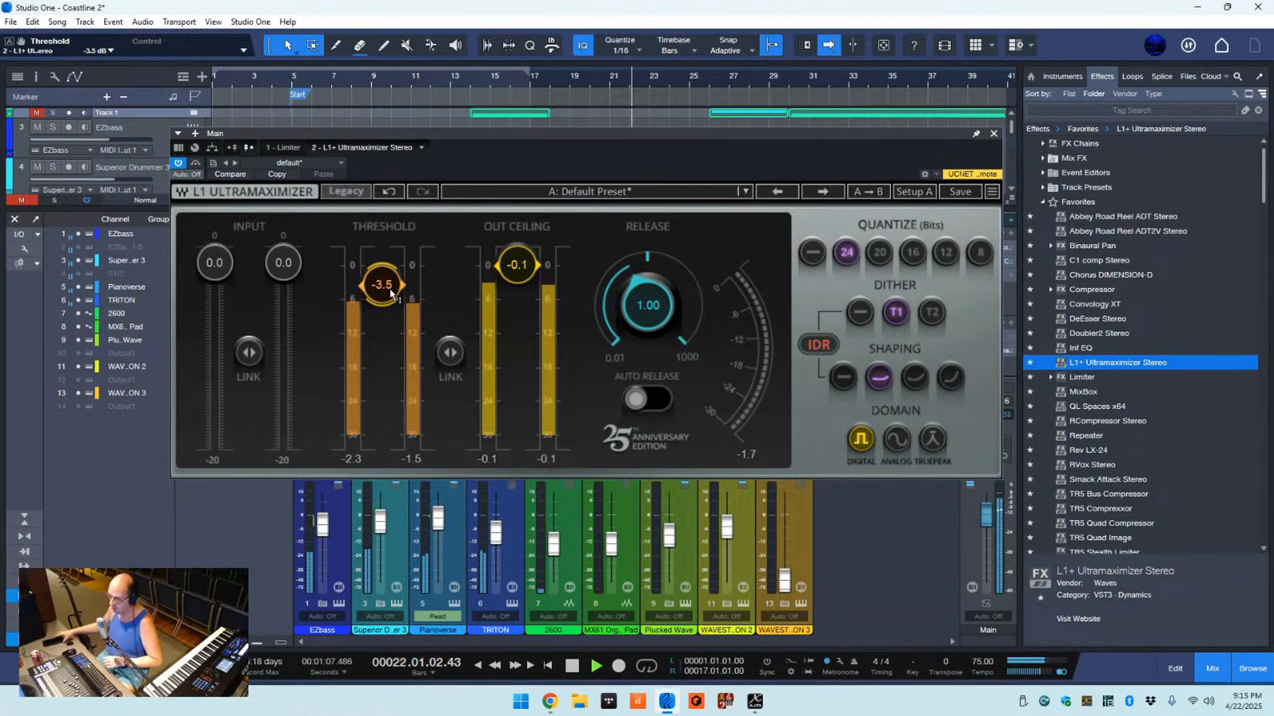
pyautogui.moveTo(392, 288); pyautogui.dragTo(380, 339)
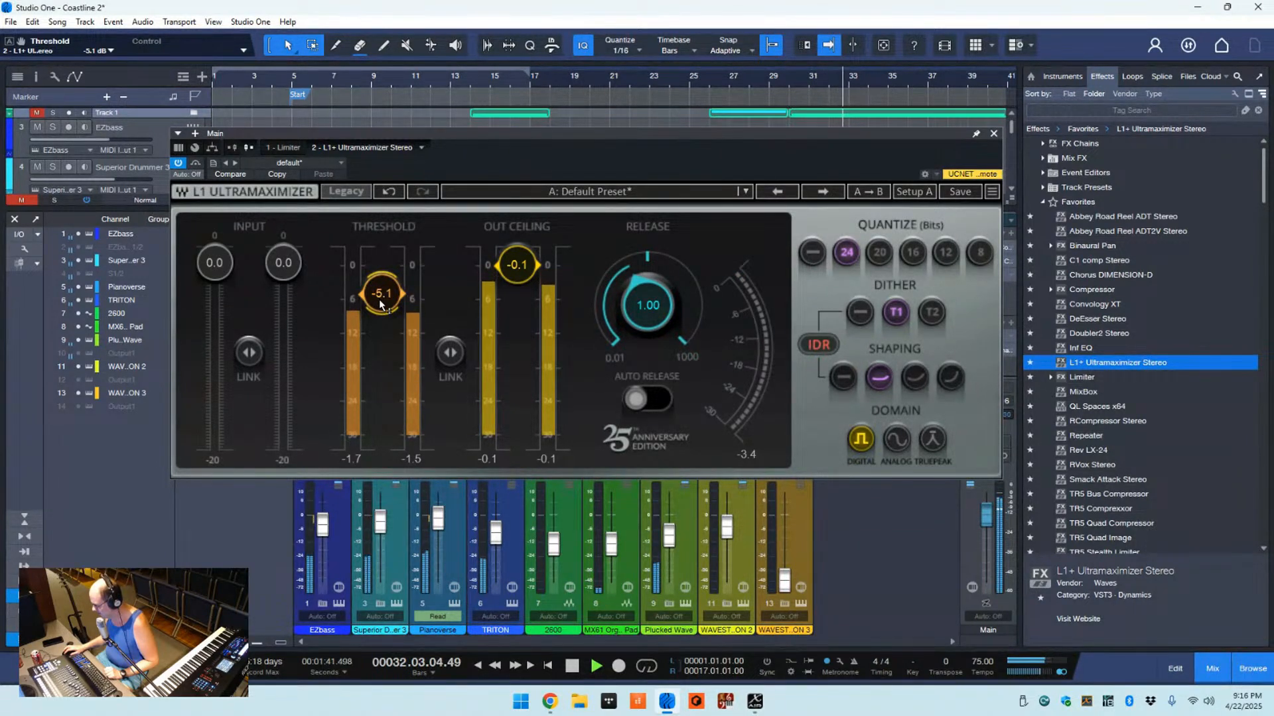
pyautogui.moveTo(379, 300); pyautogui.dragTo(380, 302)
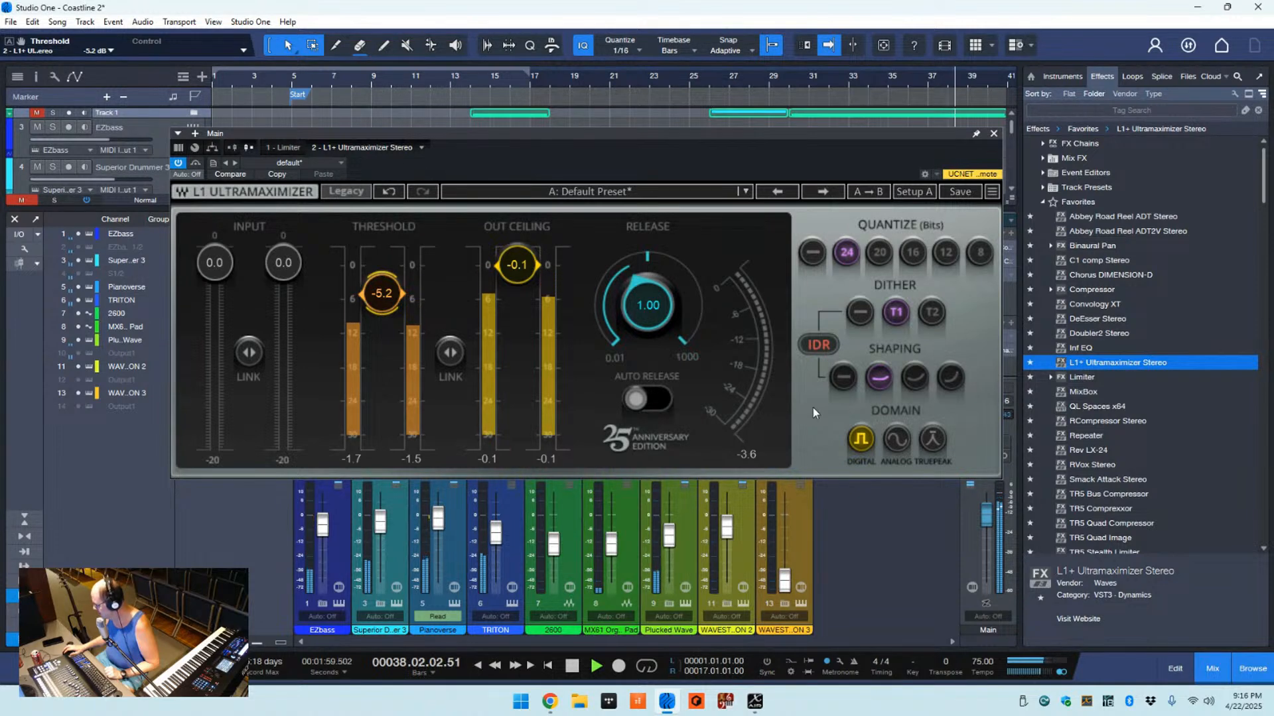
# - Try the None noise shaping on the L1+ Ultramaximizer and restore the Normal shaping
pyautogui.click(843, 379)
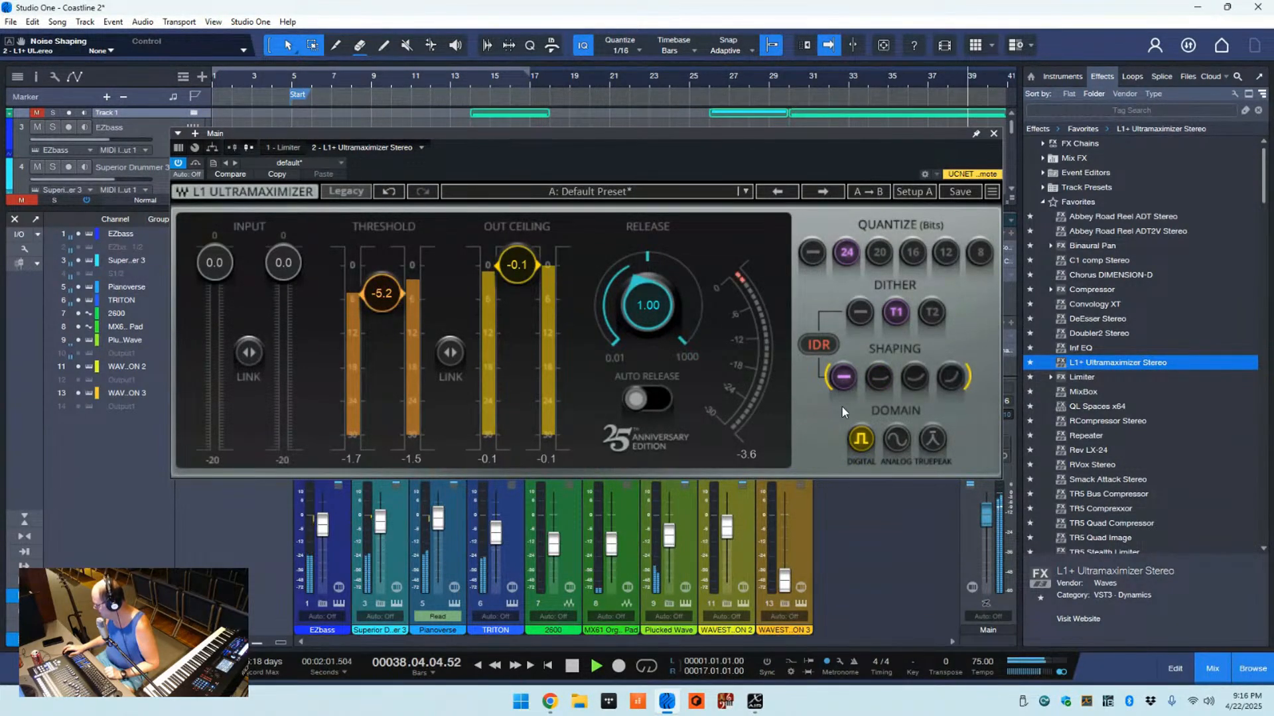
pyautogui.click(913, 378)
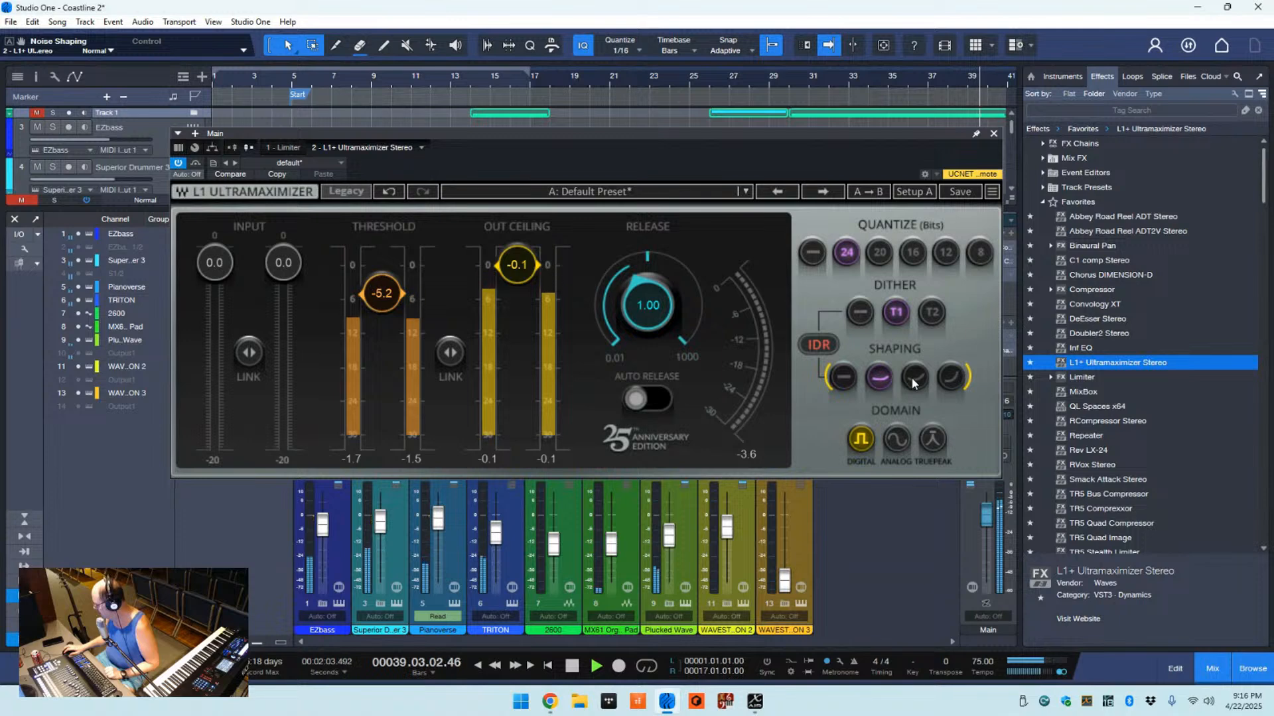
pyautogui.click(879, 381)
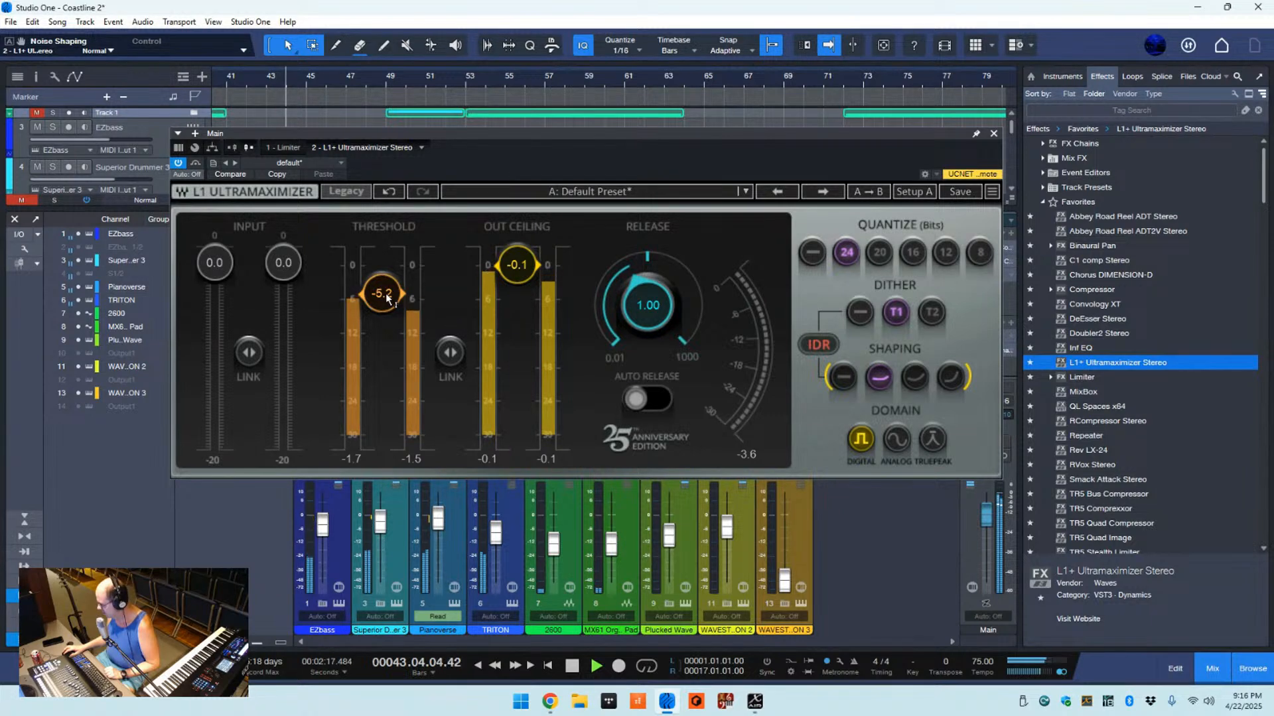
# - Set the L1+ Ultramaximizer's threshold to -5.3 dB and close the plug-in window
pyautogui.scroll(-1, 387, 298)
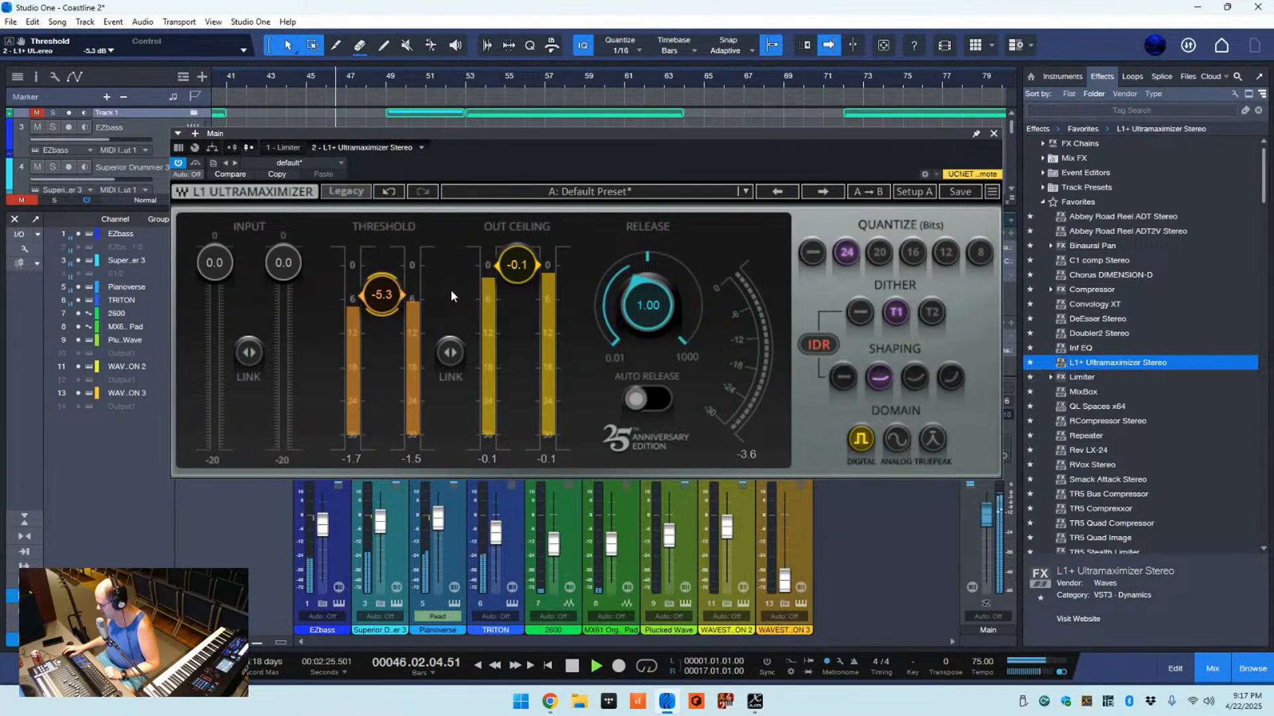
pyautogui.click(993, 134)
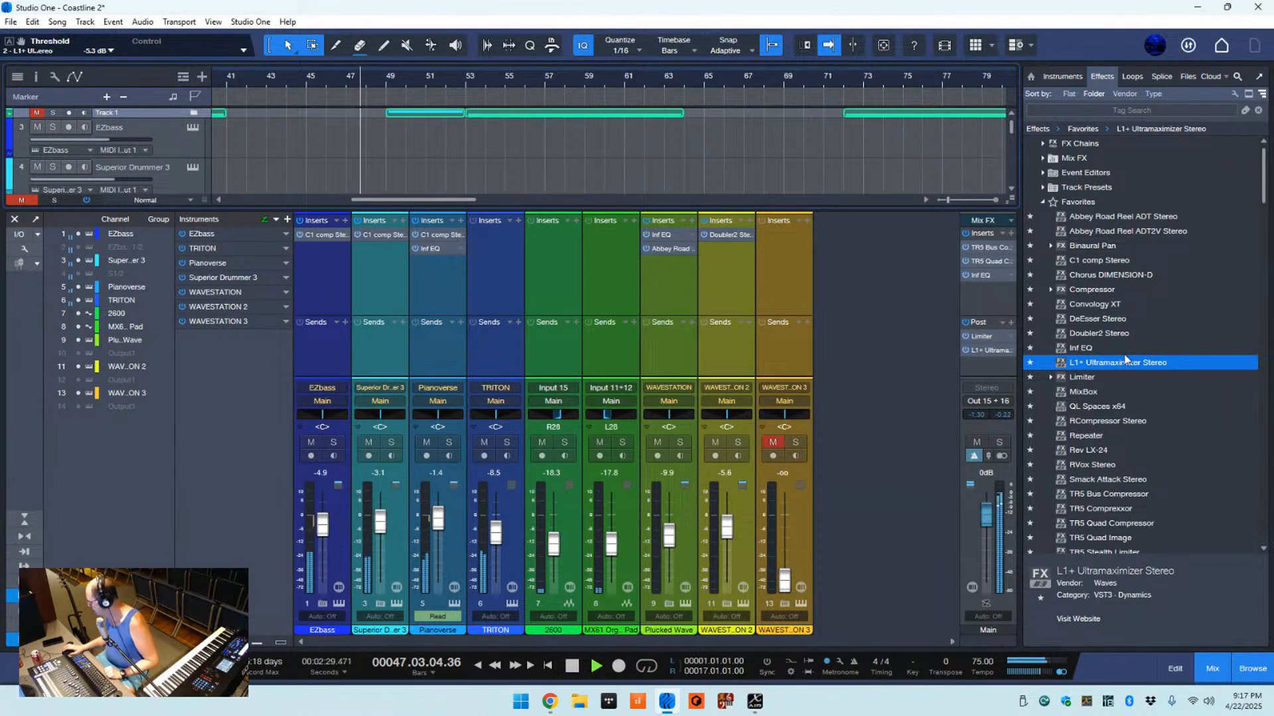
# - Look through the Favorites and Distortion effects for another plug-in for the Main bus
pyautogui.scroll(-5, 1116, 357)
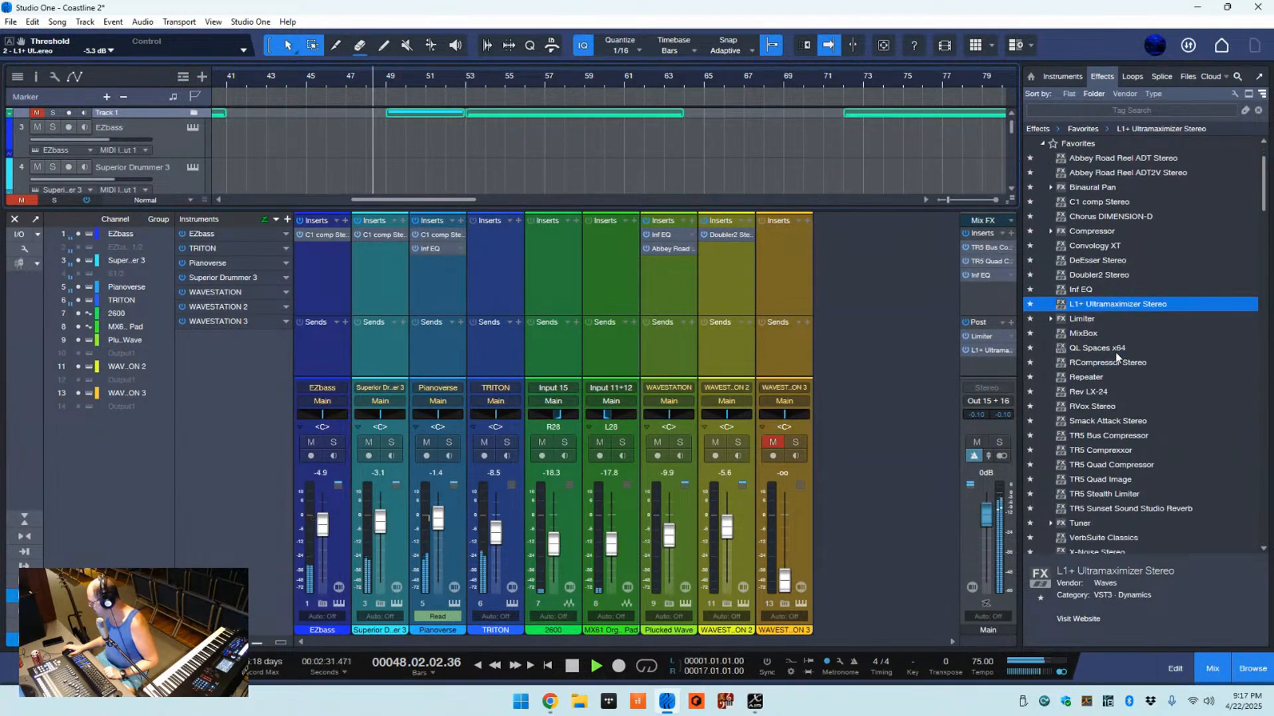
pyautogui.scroll(5, 1115, 357)
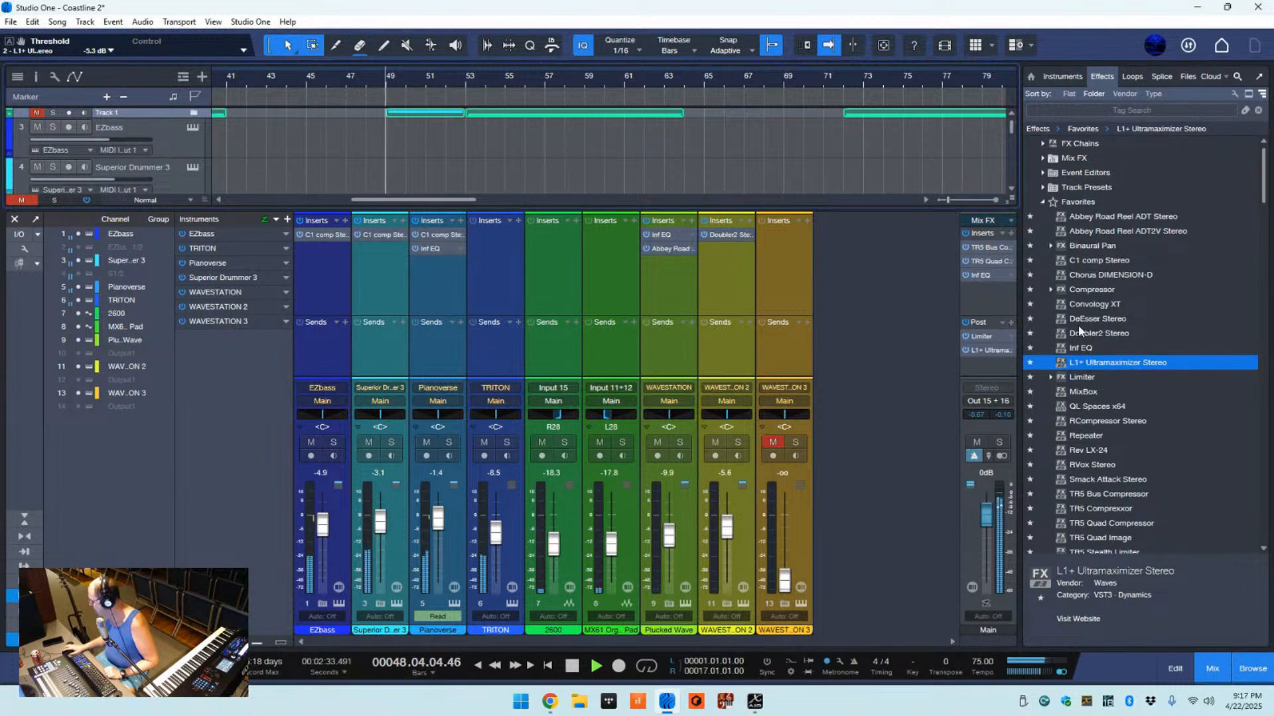
pyautogui.click(1041, 200)
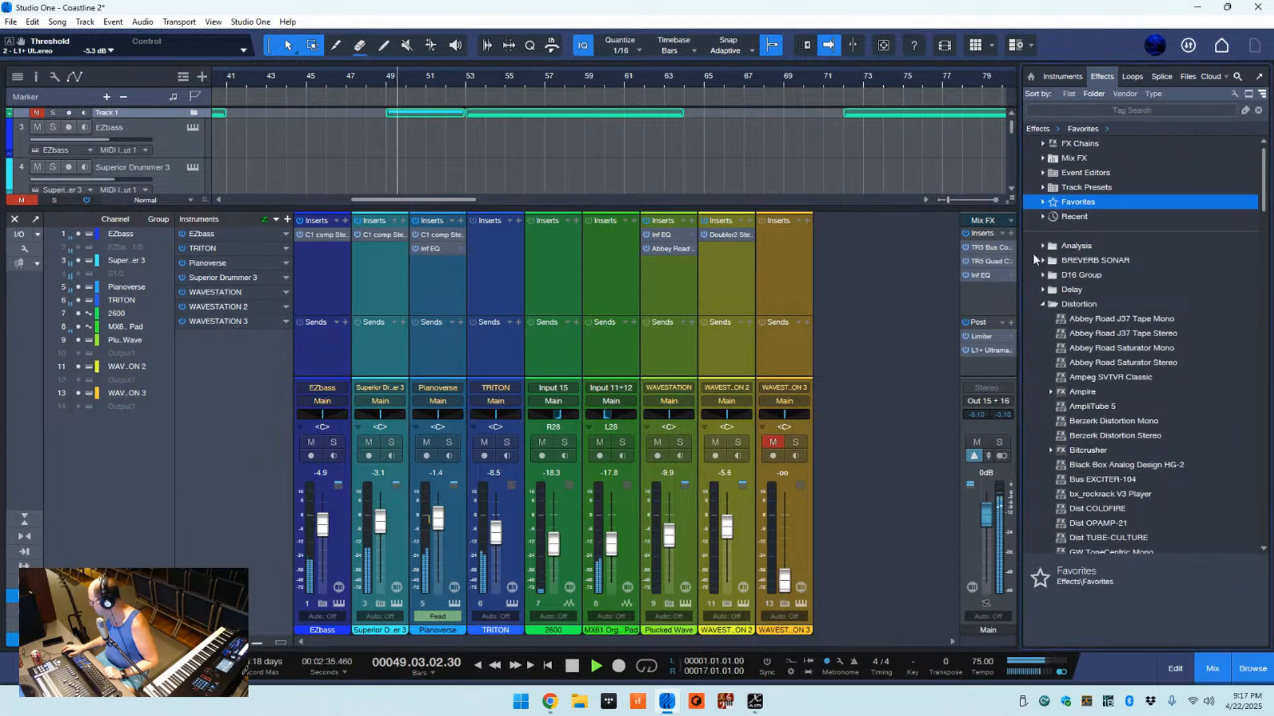
pyautogui.scroll(-13, 1102, 352)
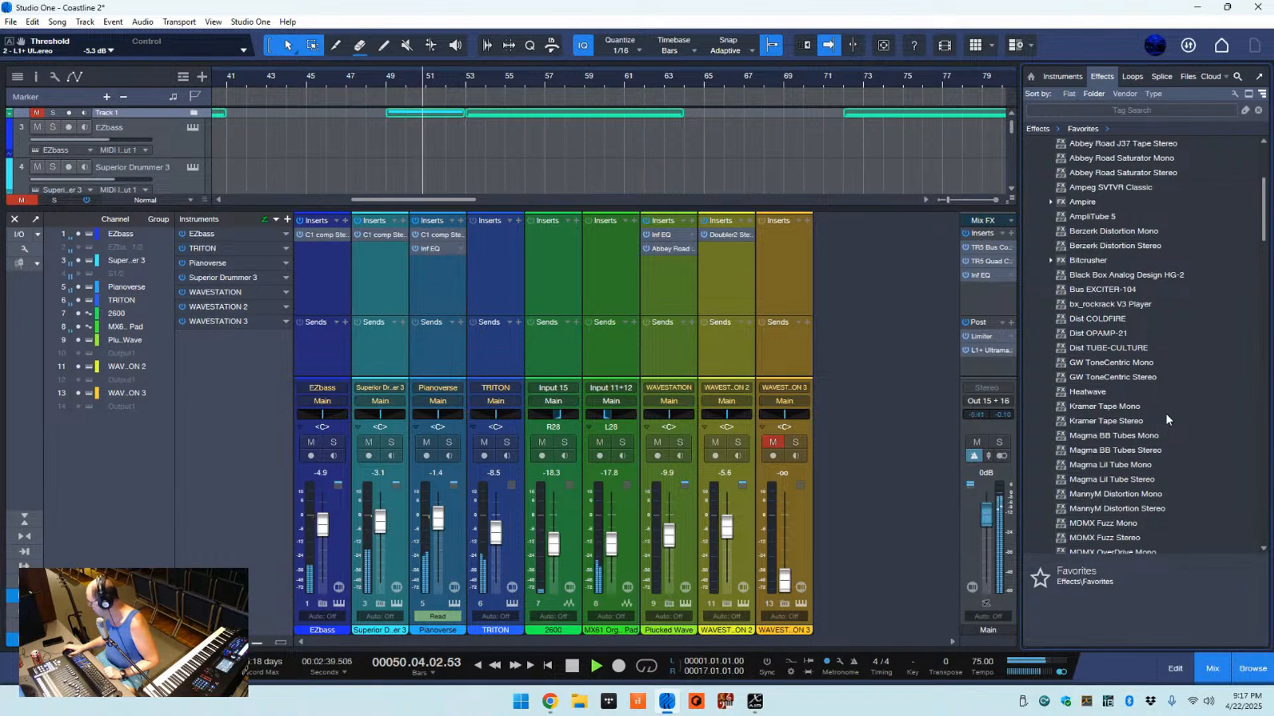
pyautogui.scroll(-5, 1164, 376)
pyautogui.scroll(-5, 1165, 377)
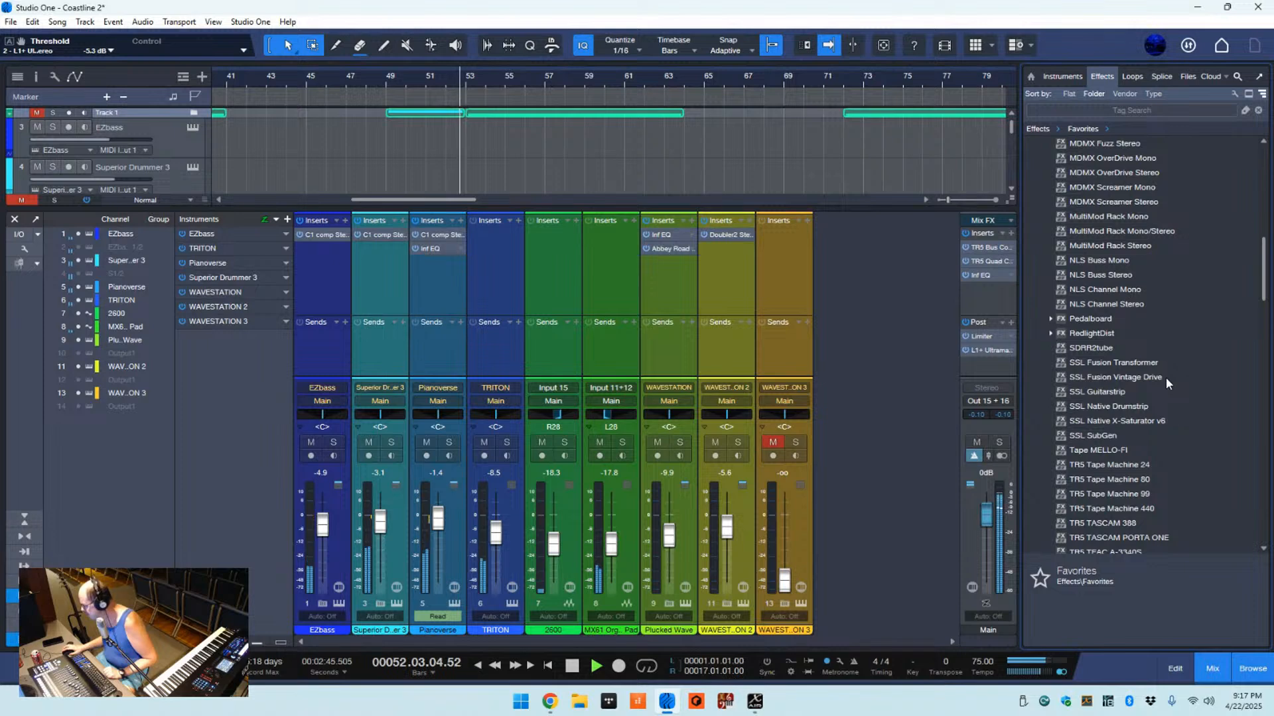
pyautogui.scroll(-4, 1165, 376)
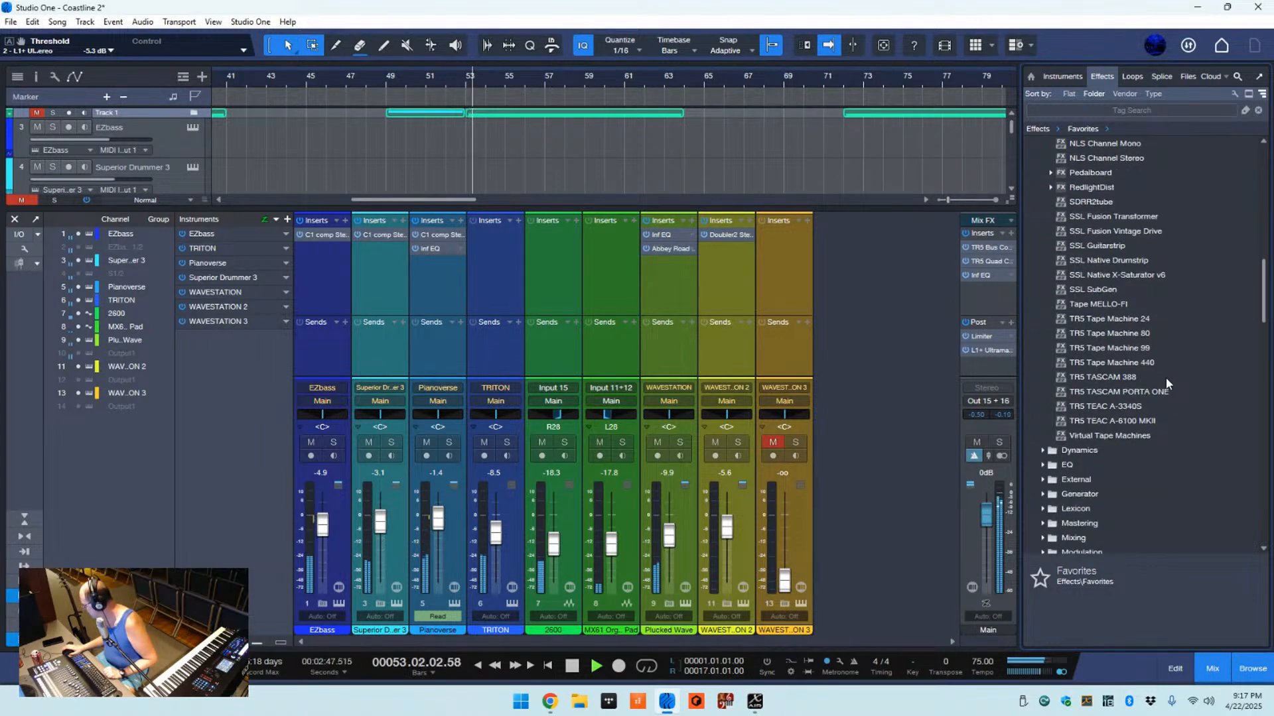
pyautogui.scroll(-4, 1165, 377)
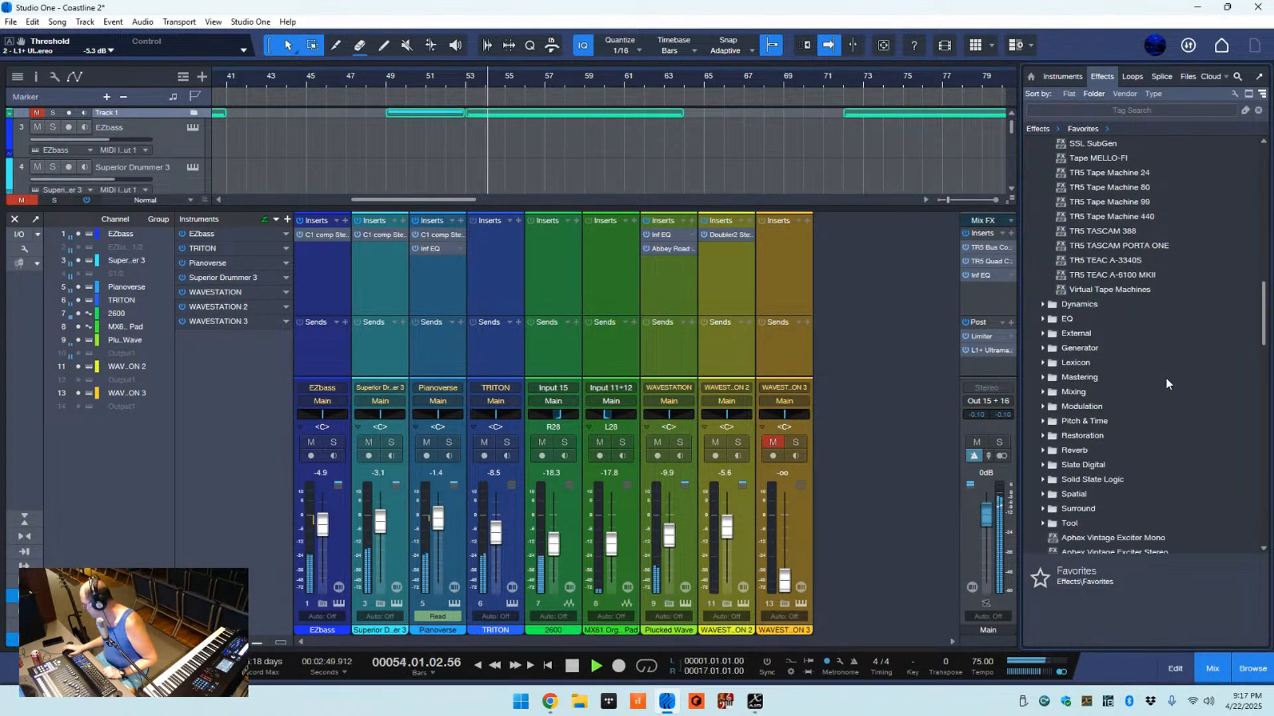
# - Look through the Dynamics effects and collapse the Distortion and Dynamics folders
pyautogui.click(1042, 305)
pyautogui.scroll(-9, 1105, 351)
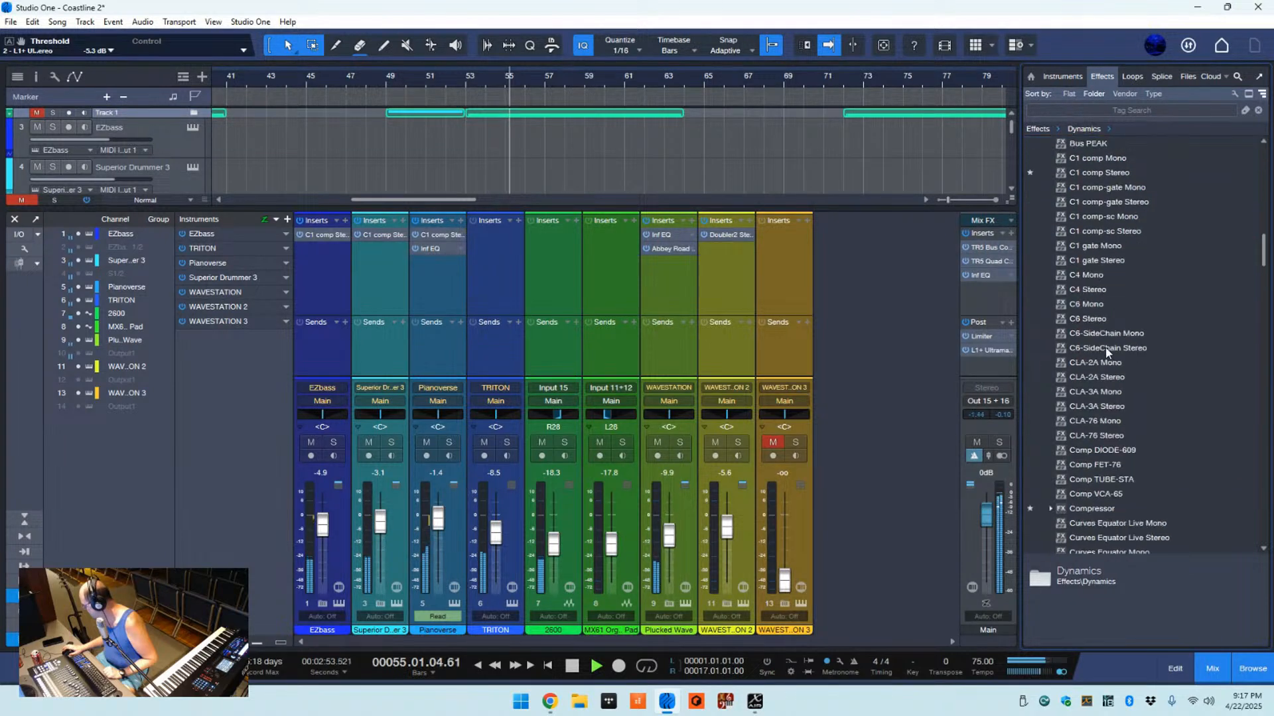
pyautogui.scroll(-6, 1105, 352)
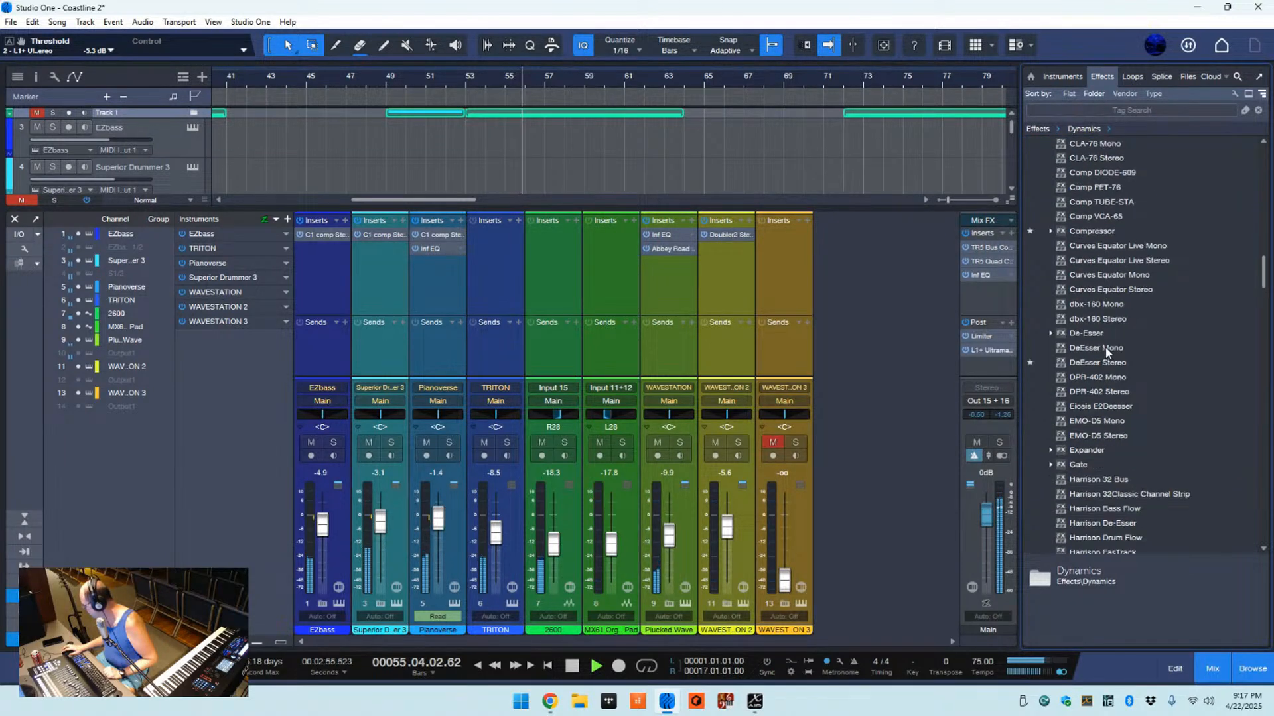
pyautogui.scroll(7, 1106, 352)
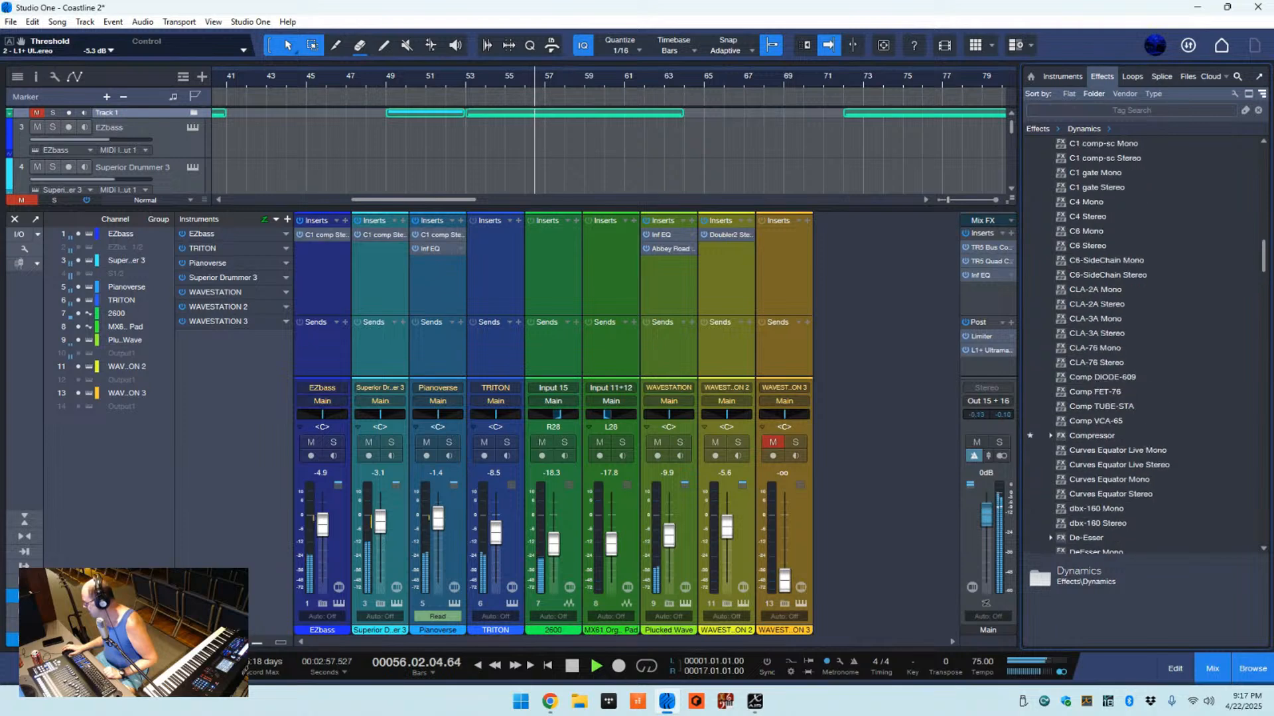
pyautogui.moveTo(1260, 261); pyautogui.dragTo(1260, 155)
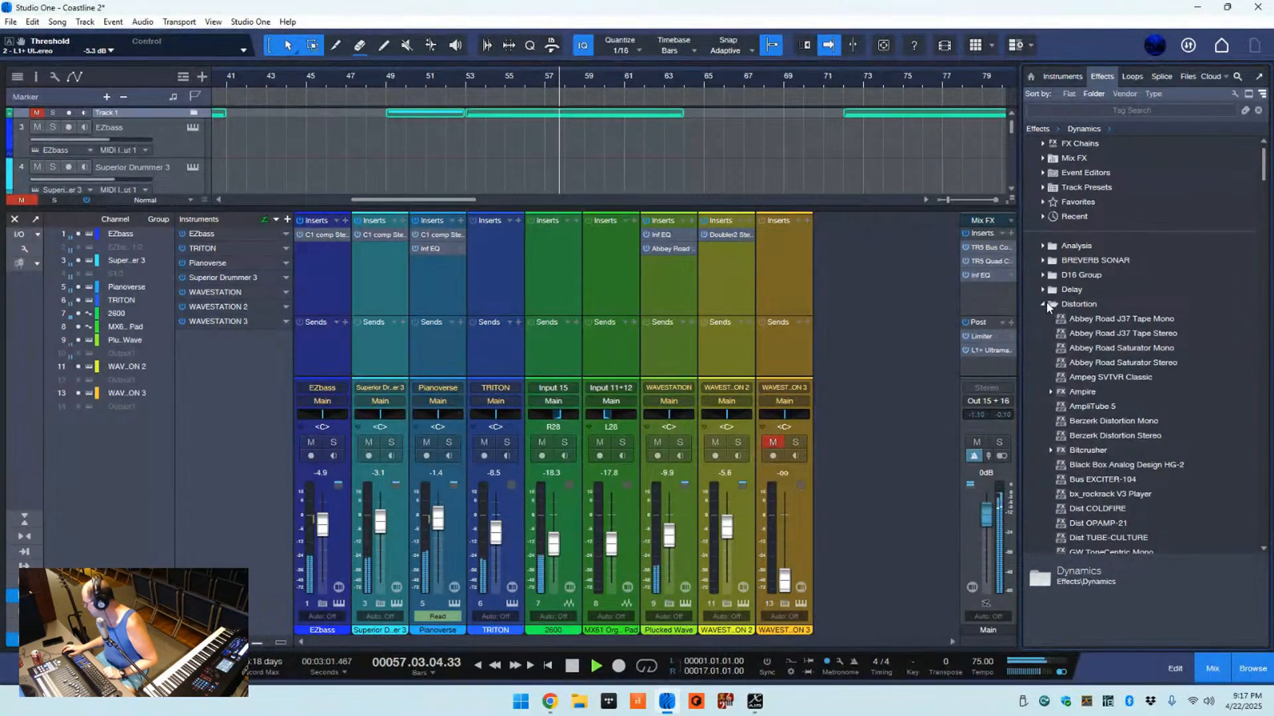
pyautogui.click(1042, 306)
pyautogui.click(1044, 320)
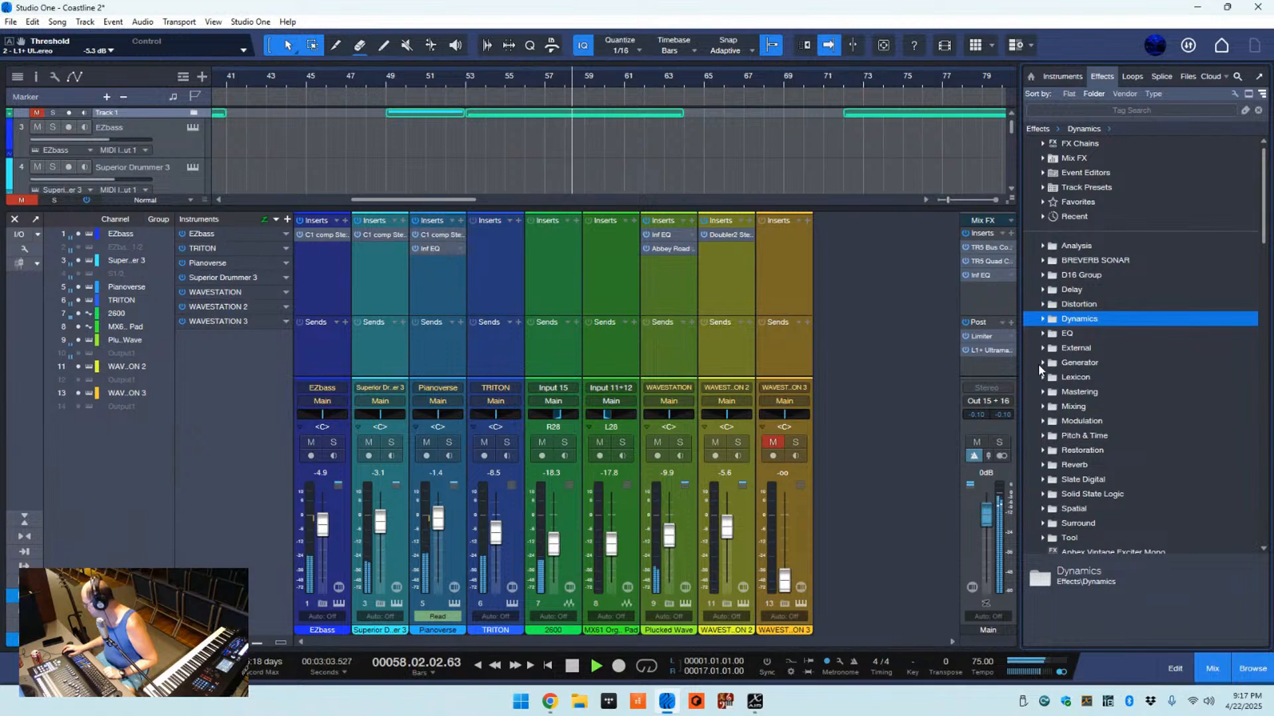
# - Examine the plug-ins in the Mastering effects folder and collapse it again
pyautogui.scroll(-1, 1035, 361)
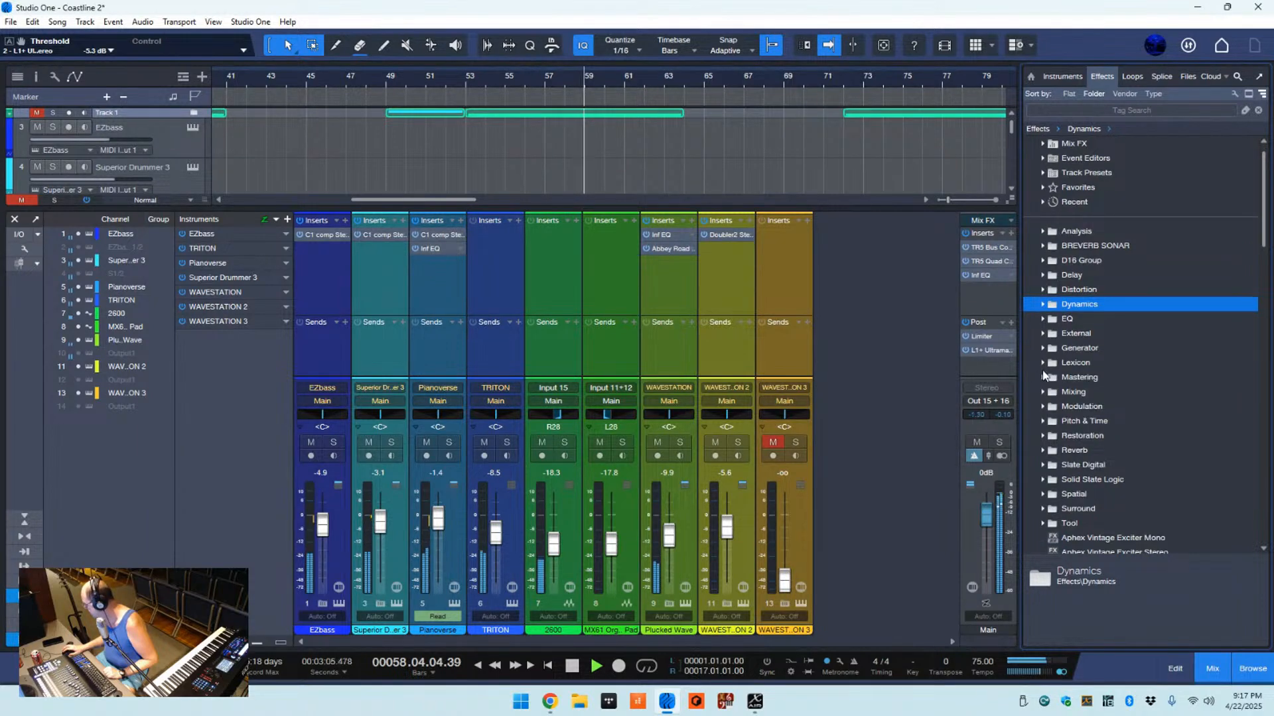
pyautogui.click(1041, 378)
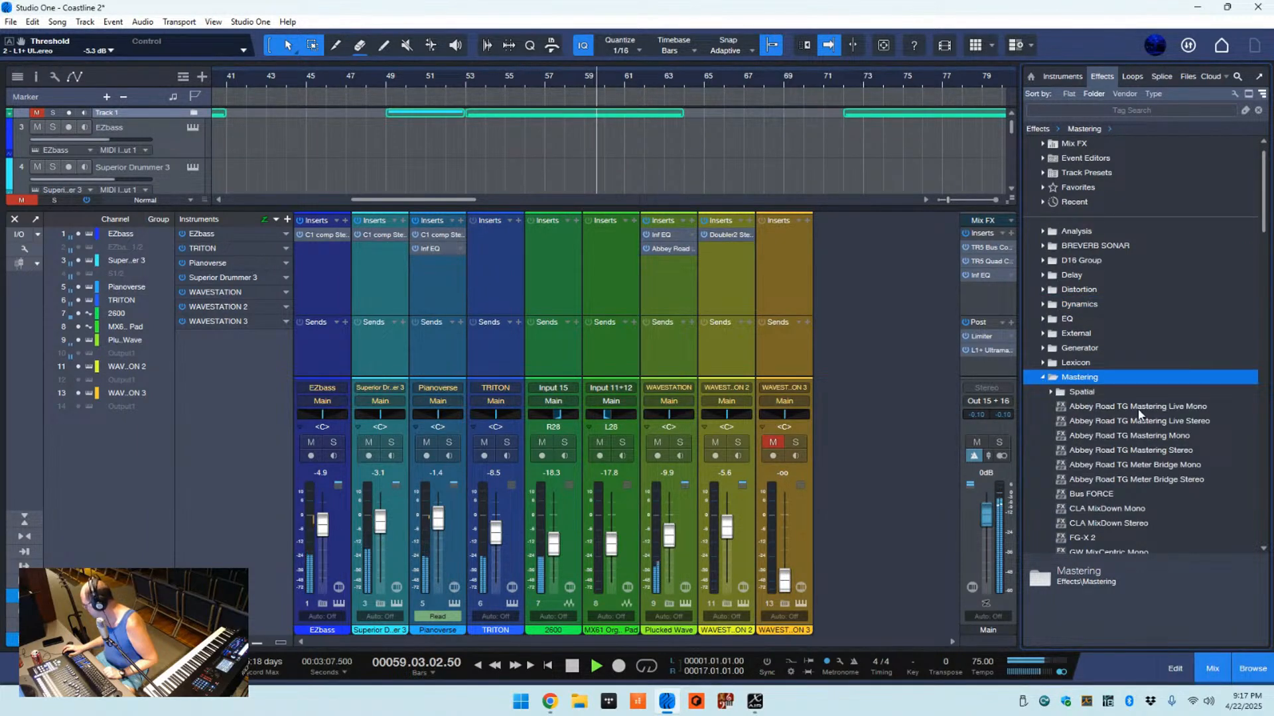
pyautogui.scroll(-5, 1128, 398)
pyautogui.scroll(-2, 1157, 406)
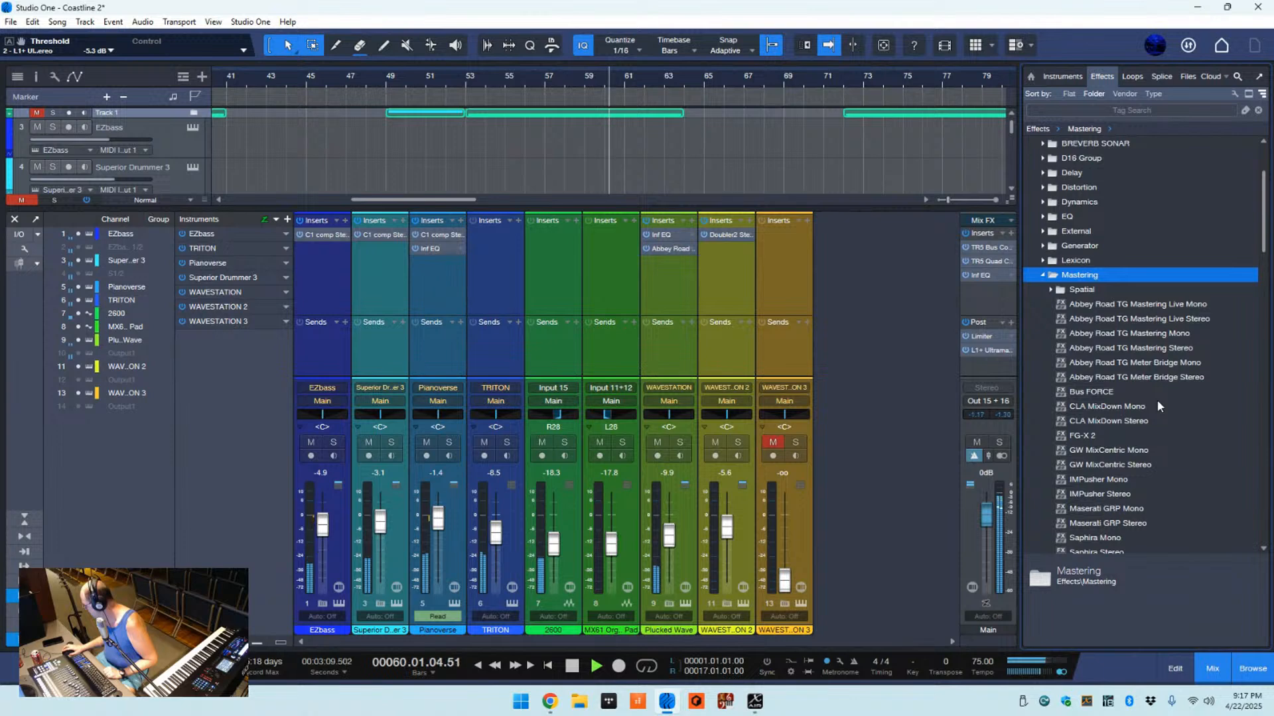
pyautogui.scroll(-2, 1158, 406)
pyautogui.scroll(-5, 1157, 402)
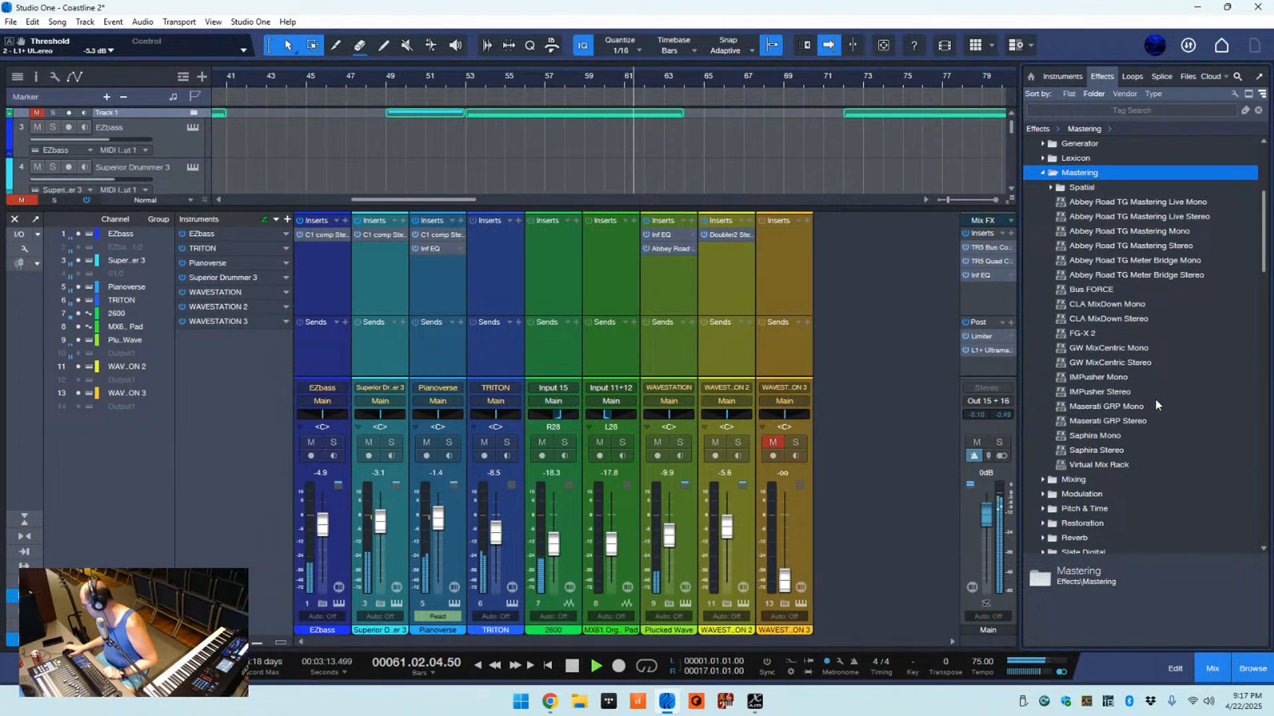
pyautogui.scroll(11, 1154, 400)
pyautogui.click(1041, 333)
# - Examine the plug-ins in the Mixing effects folder and collapse it again
pyautogui.click(1042, 347)
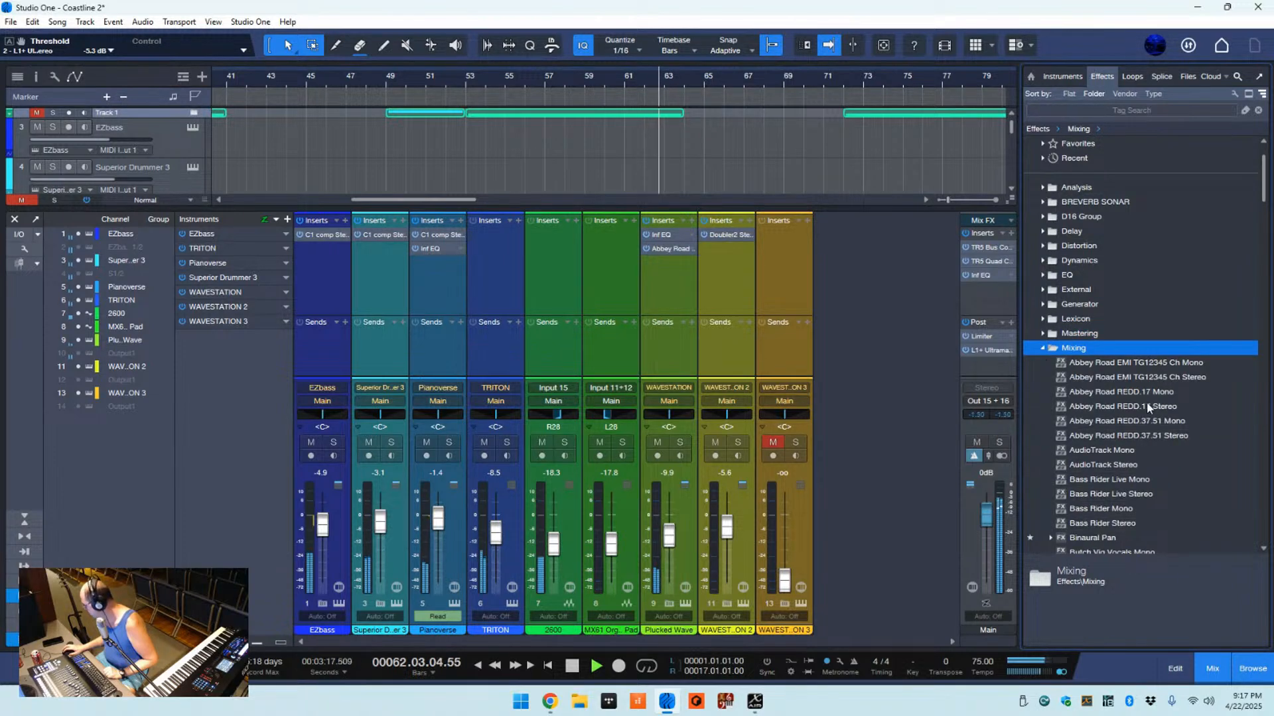
pyautogui.scroll(-11, 1148, 397)
pyautogui.scroll(-20, 1149, 400)
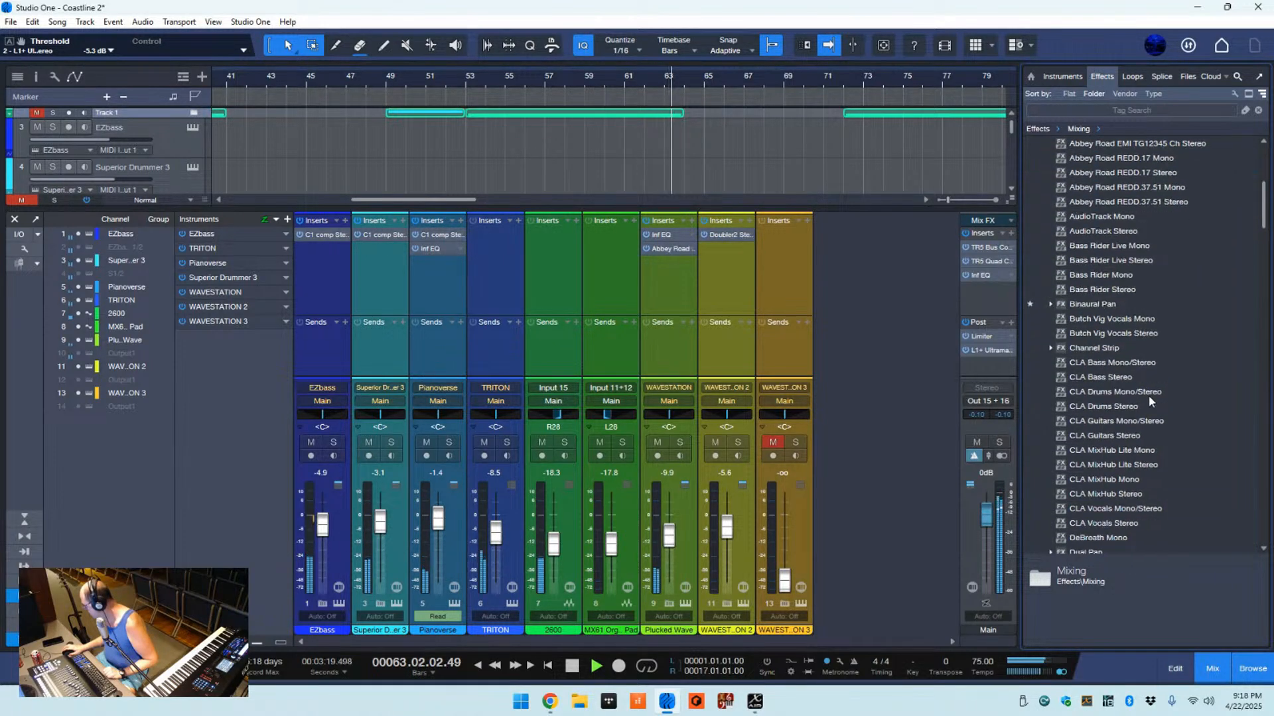
pyautogui.scroll(-20, 1149, 397)
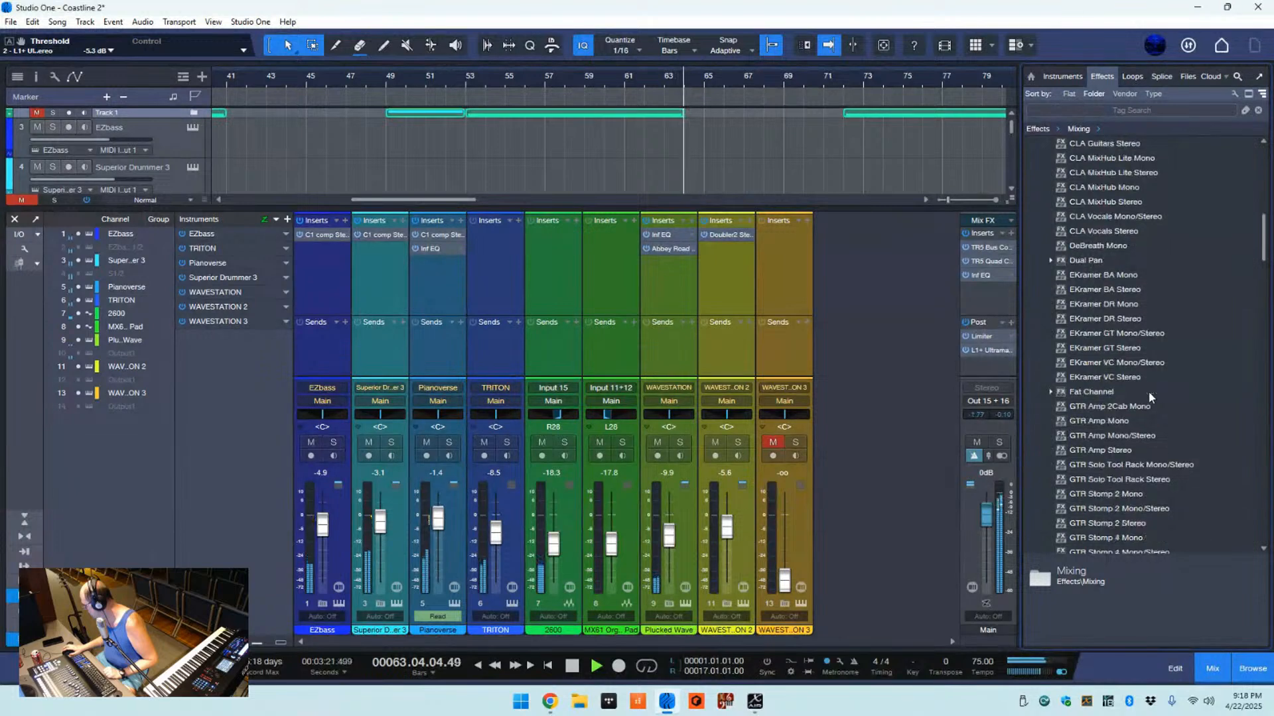
pyautogui.scroll(-7, 1149, 397)
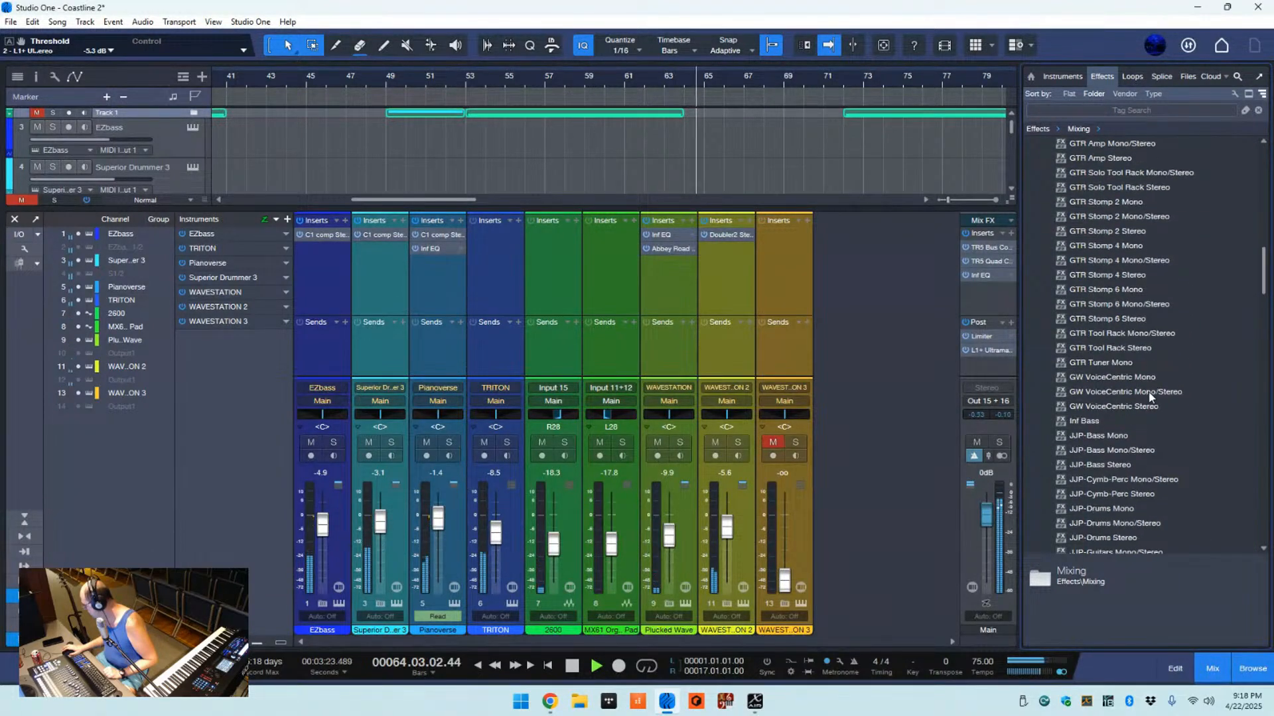
pyautogui.scroll(17, 1151, 383)
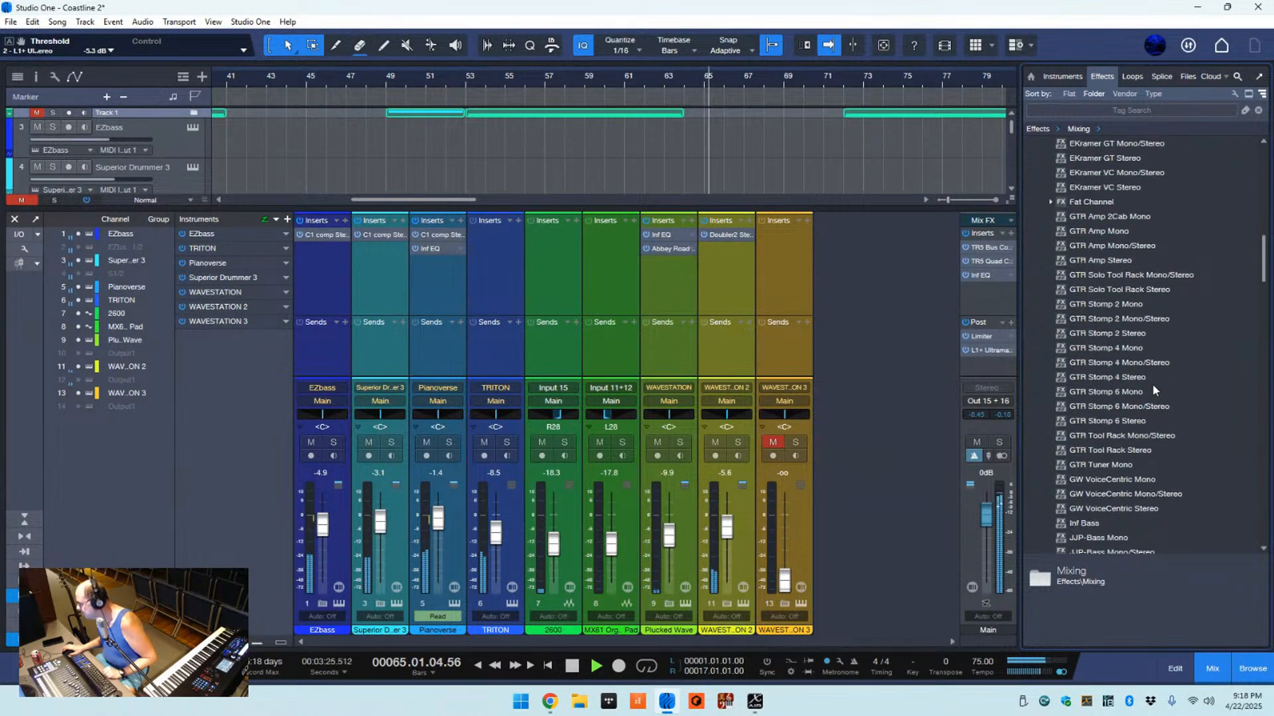
pyautogui.scroll(5, 1153, 384)
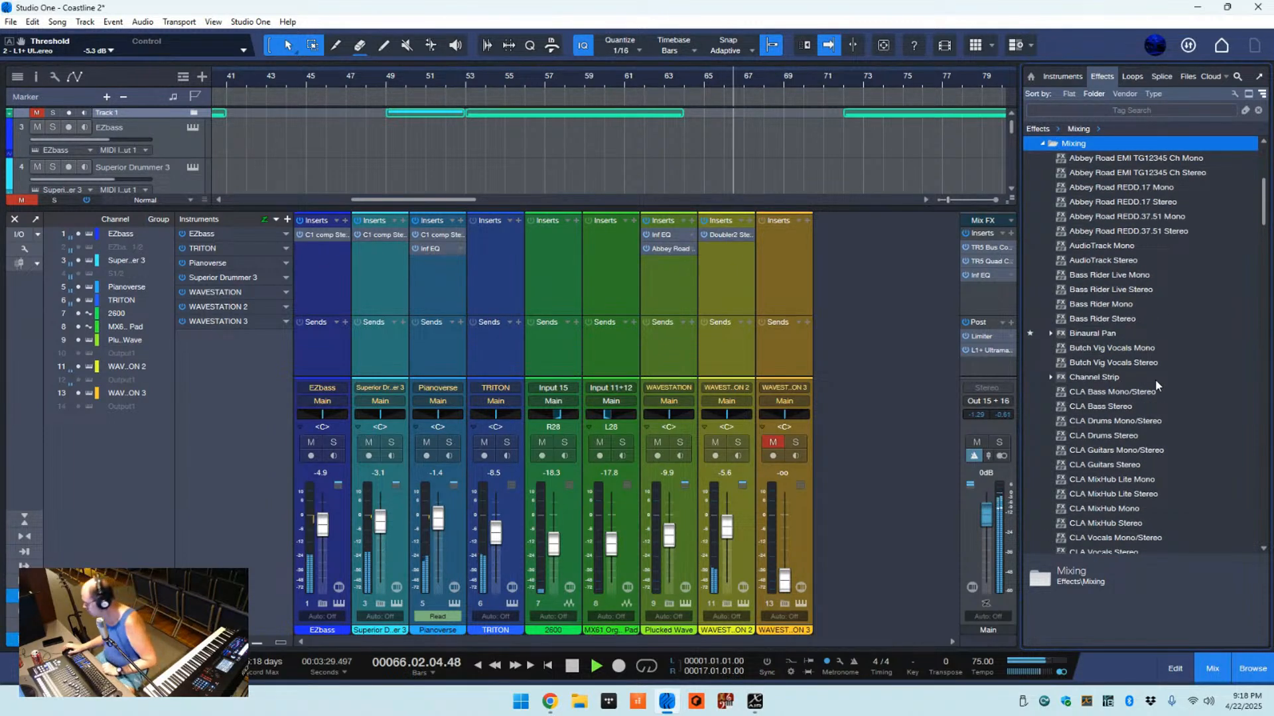
pyautogui.scroll(3, 1155, 385)
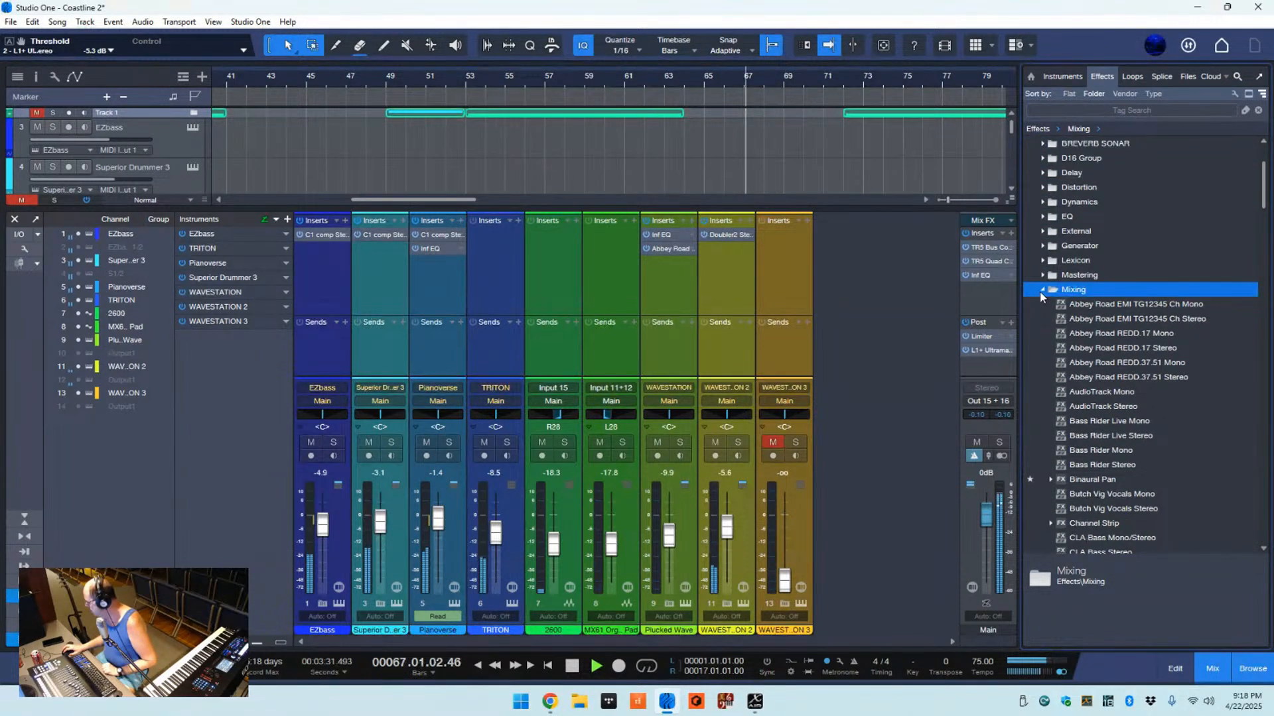
pyautogui.click(1041, 294)
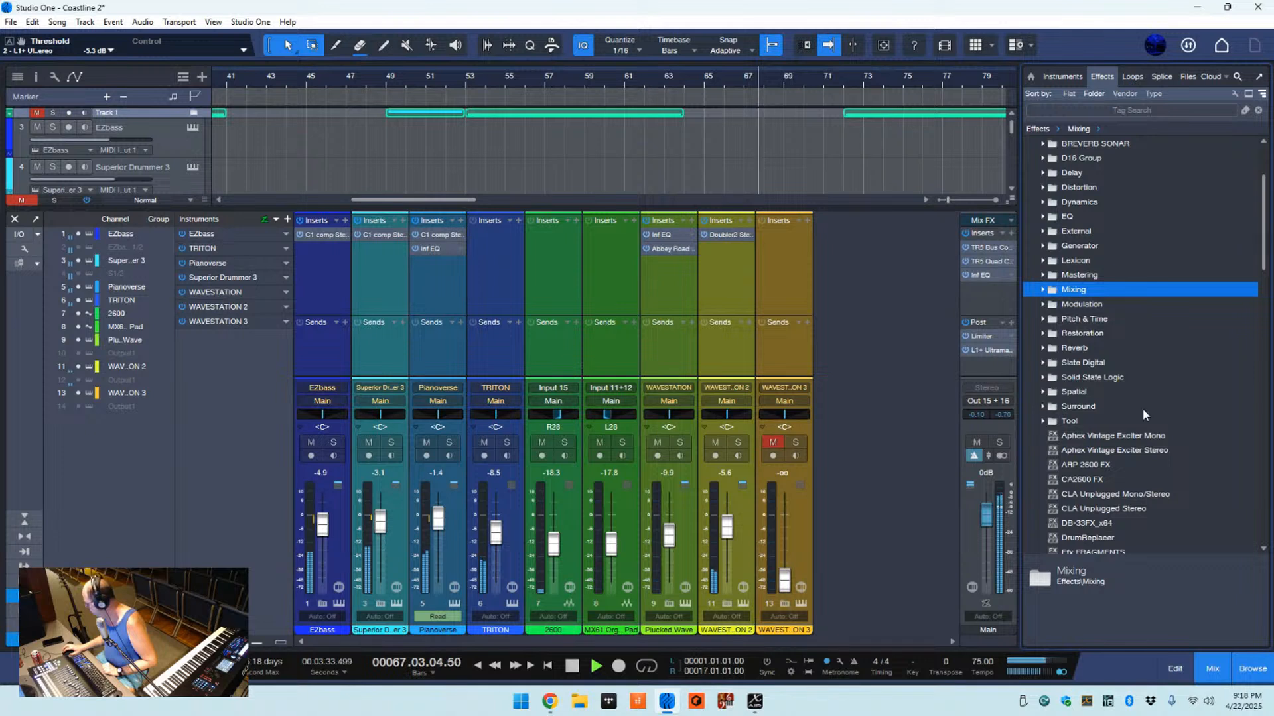
# - Stop playback, return to the song's beginning and add Aphex Vintage Exciter Stereo after Inf EQ in the Main bus inserts
pyautogui.scroll(-1, 1141, 411)
pyautogui.scroll(-3, 1152, 398)
pyautogui.scroll(-2, 1155, 384)
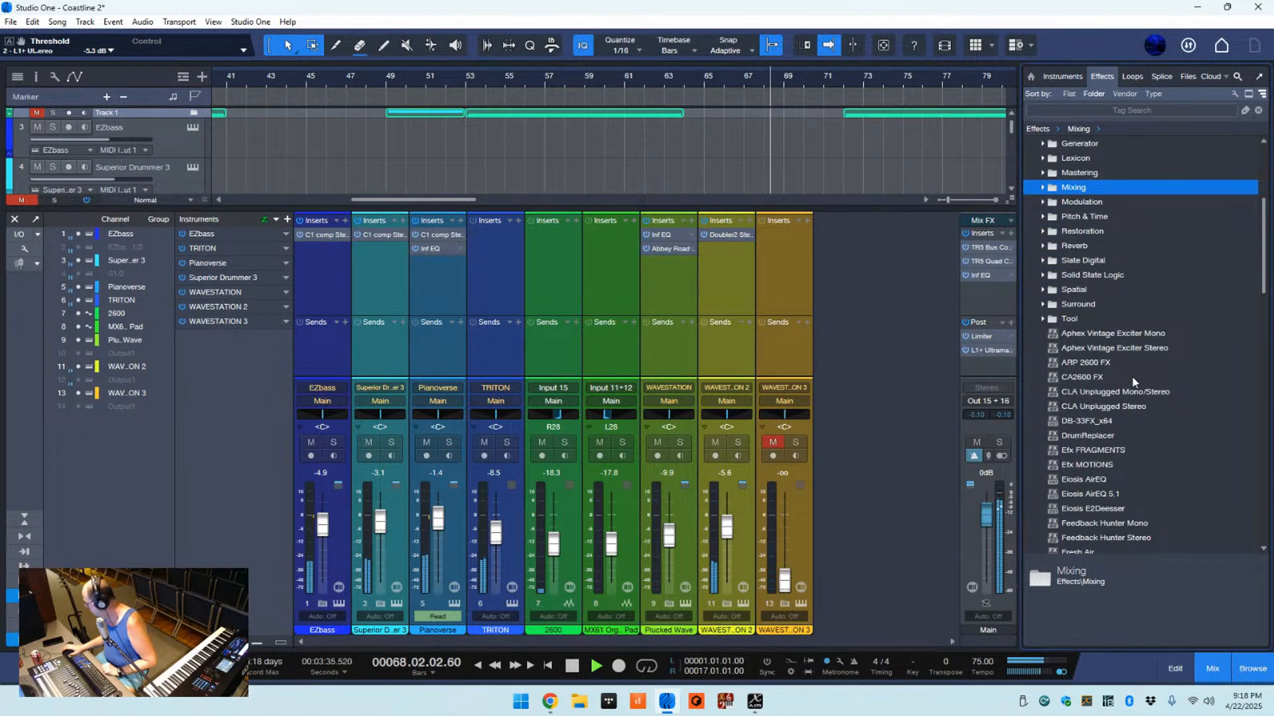
pyautogui.scroll(-3, 1130, 339)
pyautogui.scroll(-3, 1130, 338)
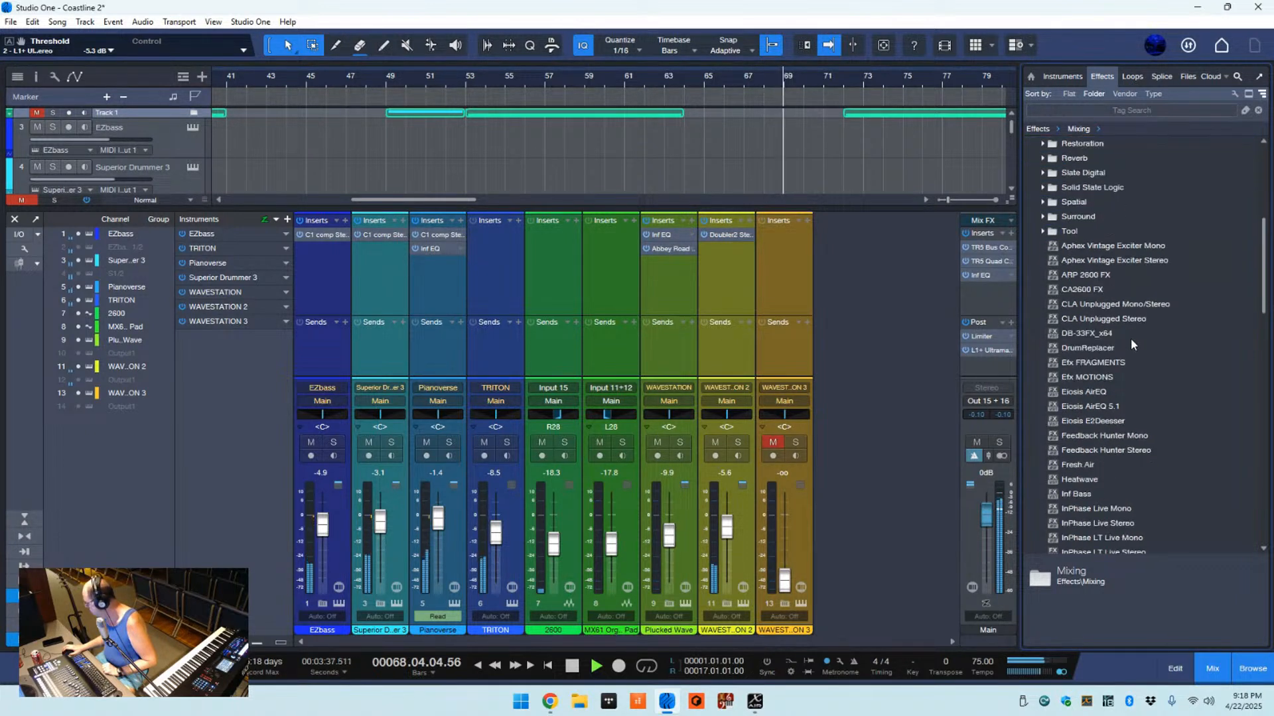
pyautogui.scroll(-1, 1123, 378)
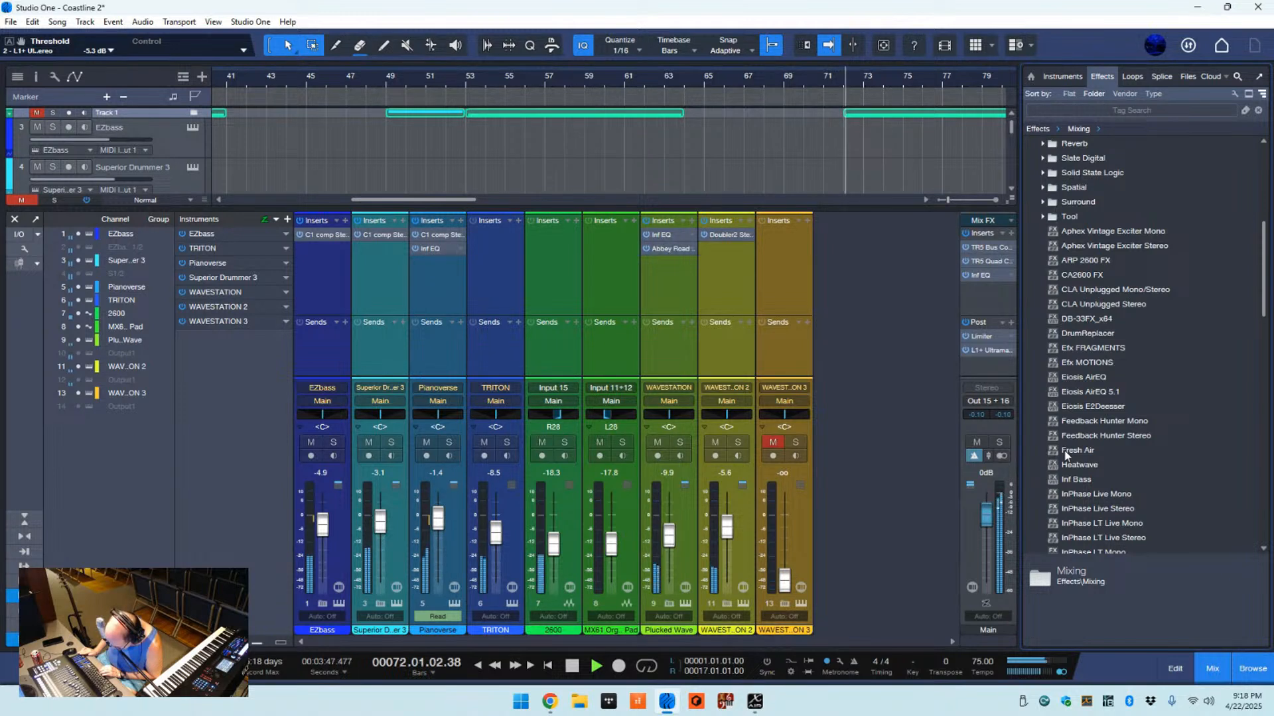
pyautogui.press('space')
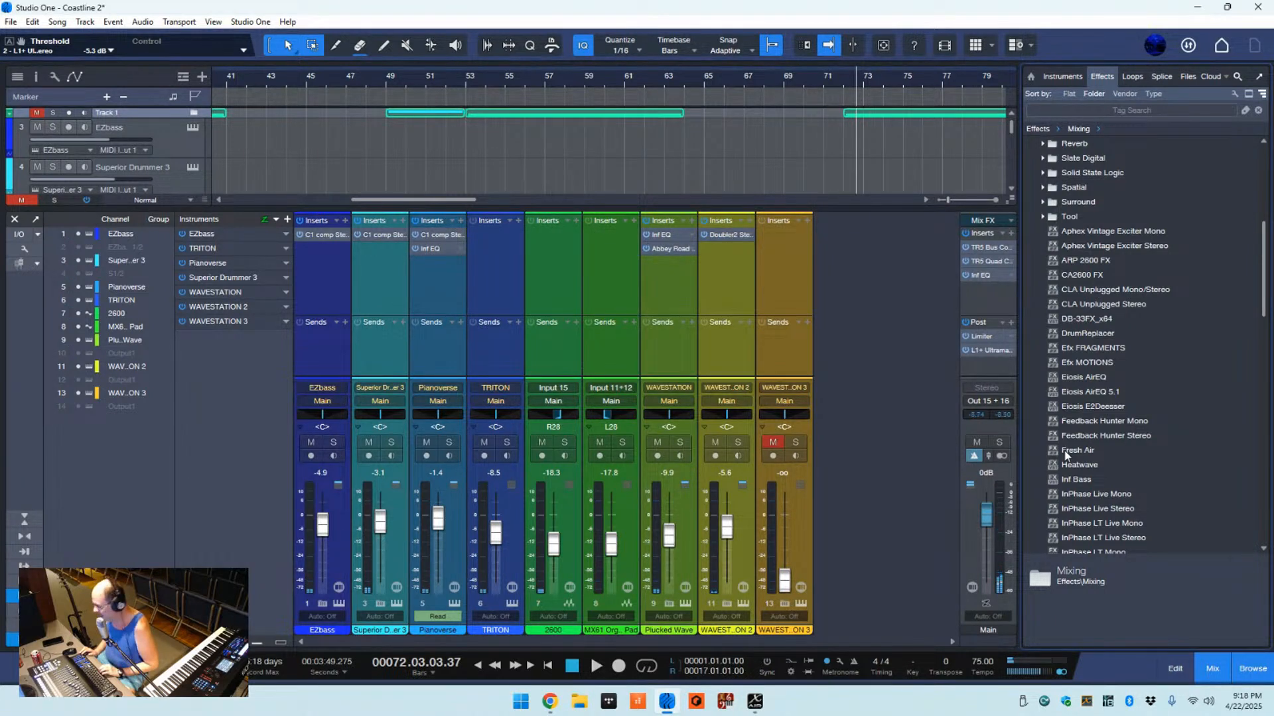
pyautogui.press(',')
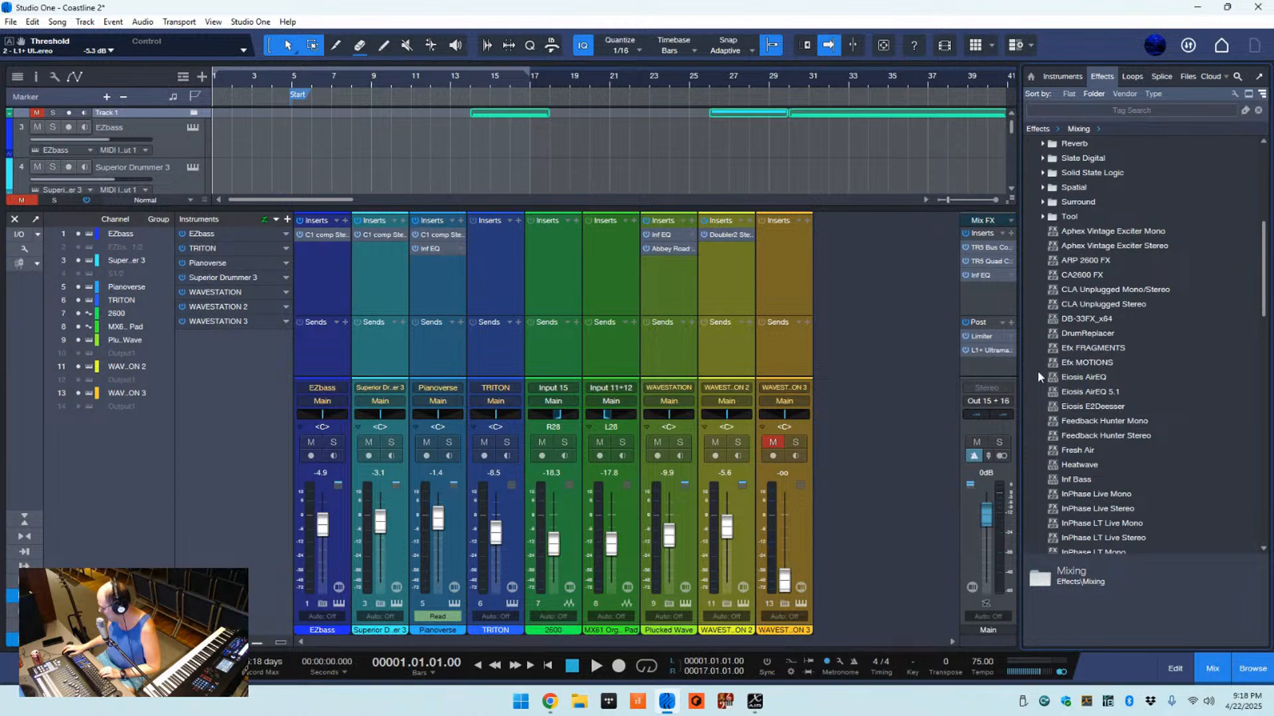
pyautogui.click(1070, 249)
pyautogui.moveTo(1086, 251); pyautogui.dragTo(986, 295)
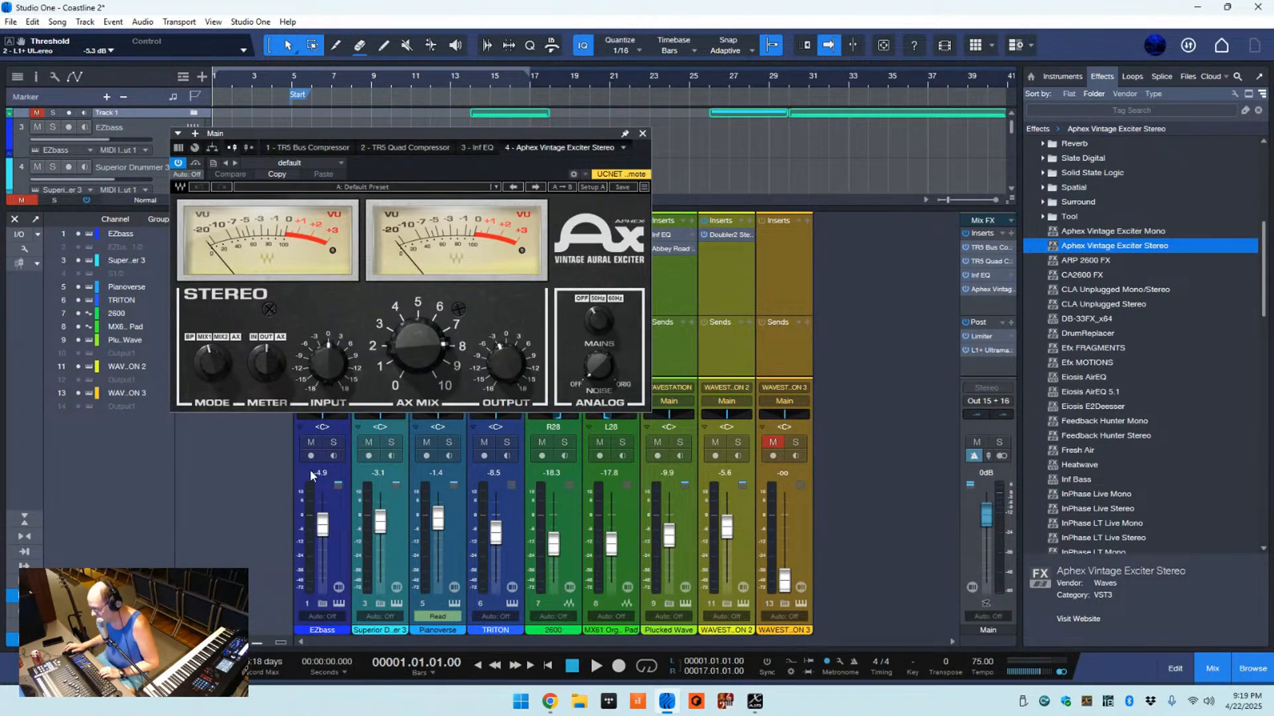
# - Play from just before the Start marker at bar 5, try an AX Mix of 2.99 on the exciter and reset it to 0
pyautogui.press('space')
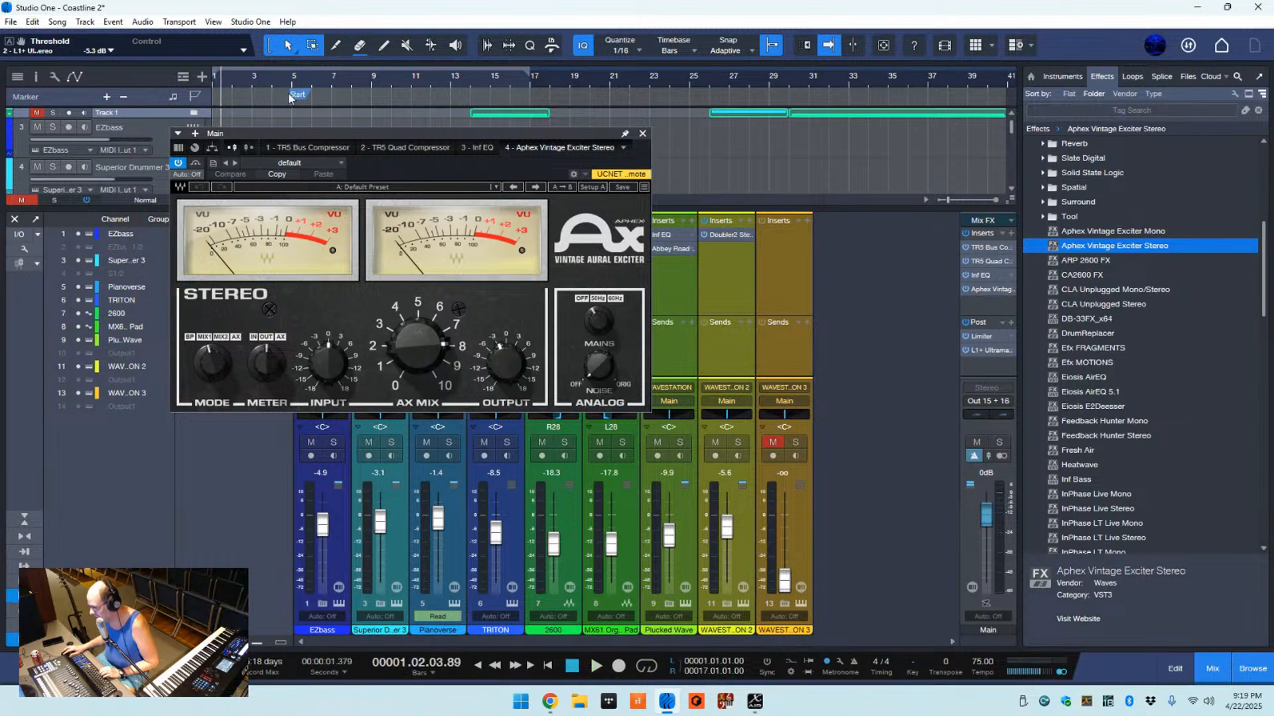
pyautogui.click(285, 85)
pyautogui.press('space')
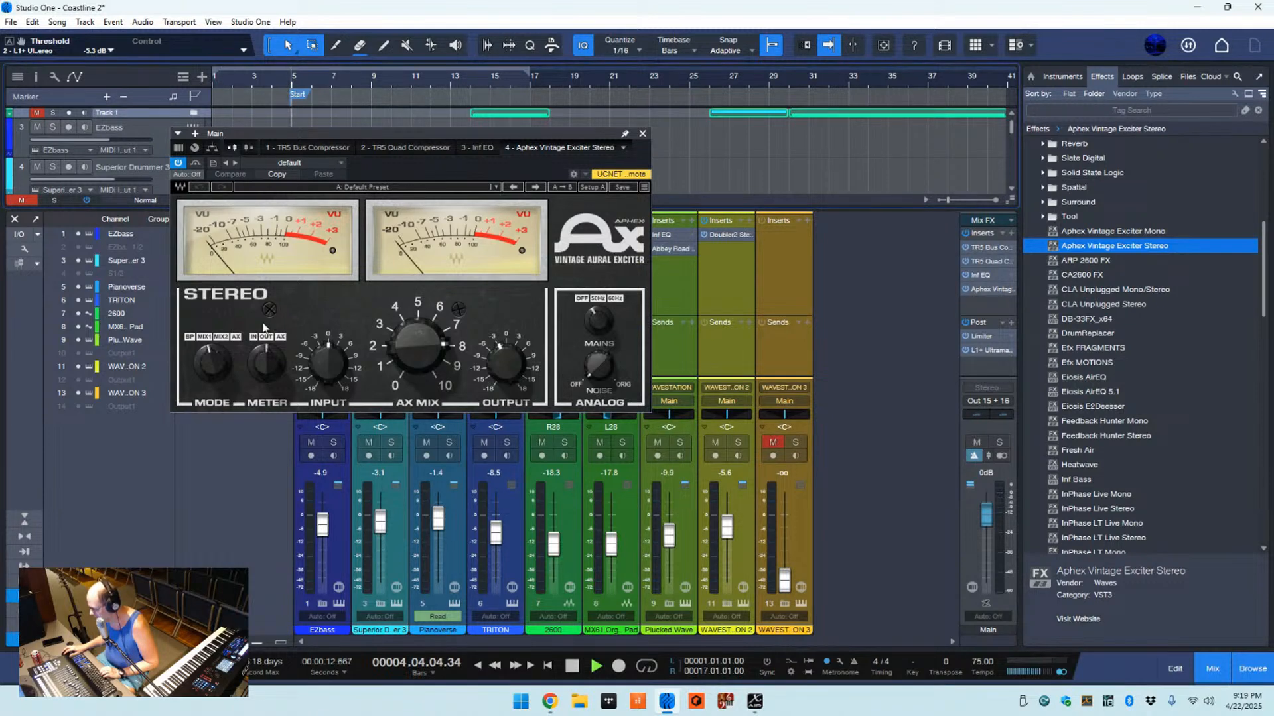
pyautogui.moveTo(328, 361); pyautogui.dragTo(328, 363)
pyautogui.moveTo(407, 344); pyautogui.dragTo(378, 535)
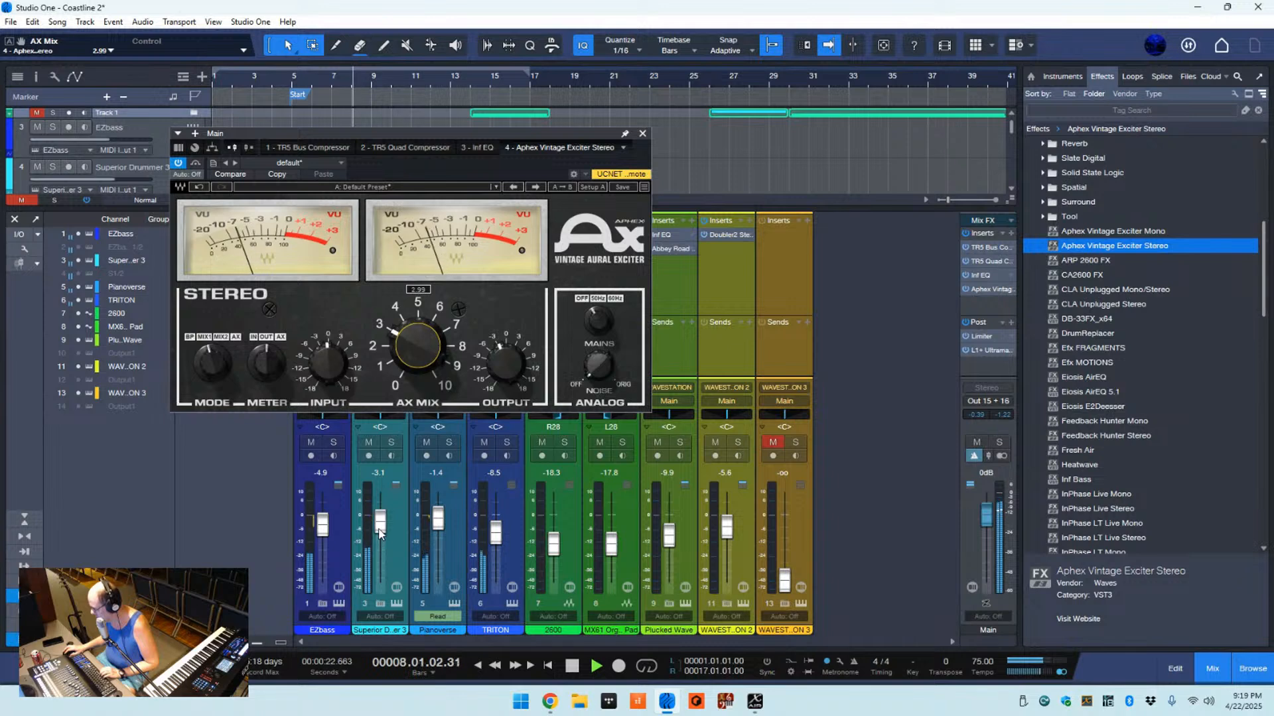
pyautogui.doubleClick(426, 335)
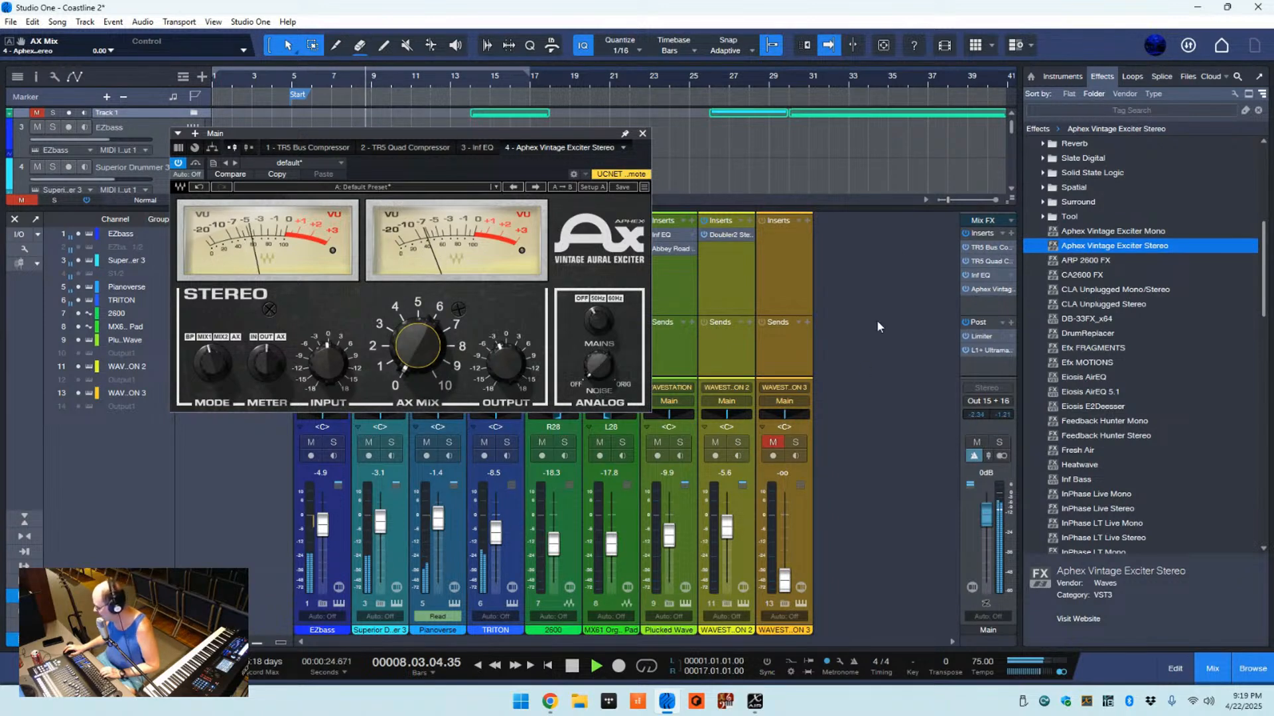
# - Replace the Aphex Vintage Exciter Stereo in the Main bus inserts with Fresh Air, placed after Inf EQ
pyautogui.rightClick(974, 290)
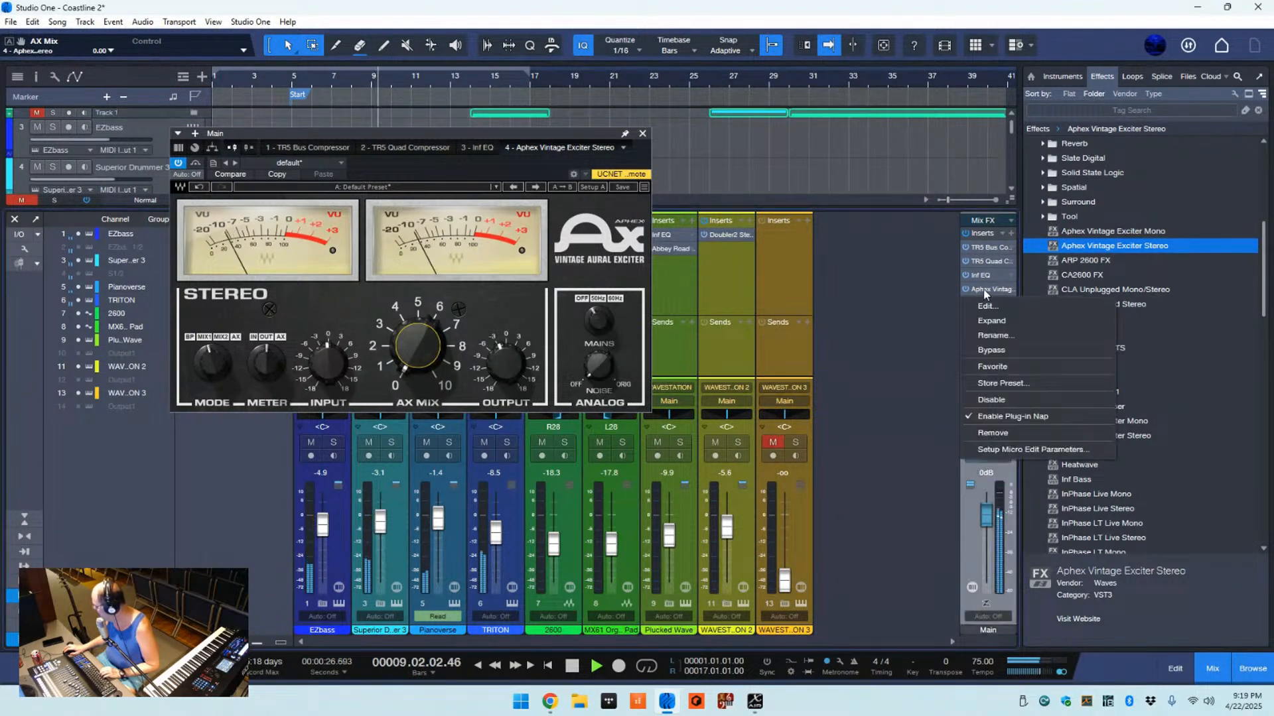
pyautogui.click(993, 432)
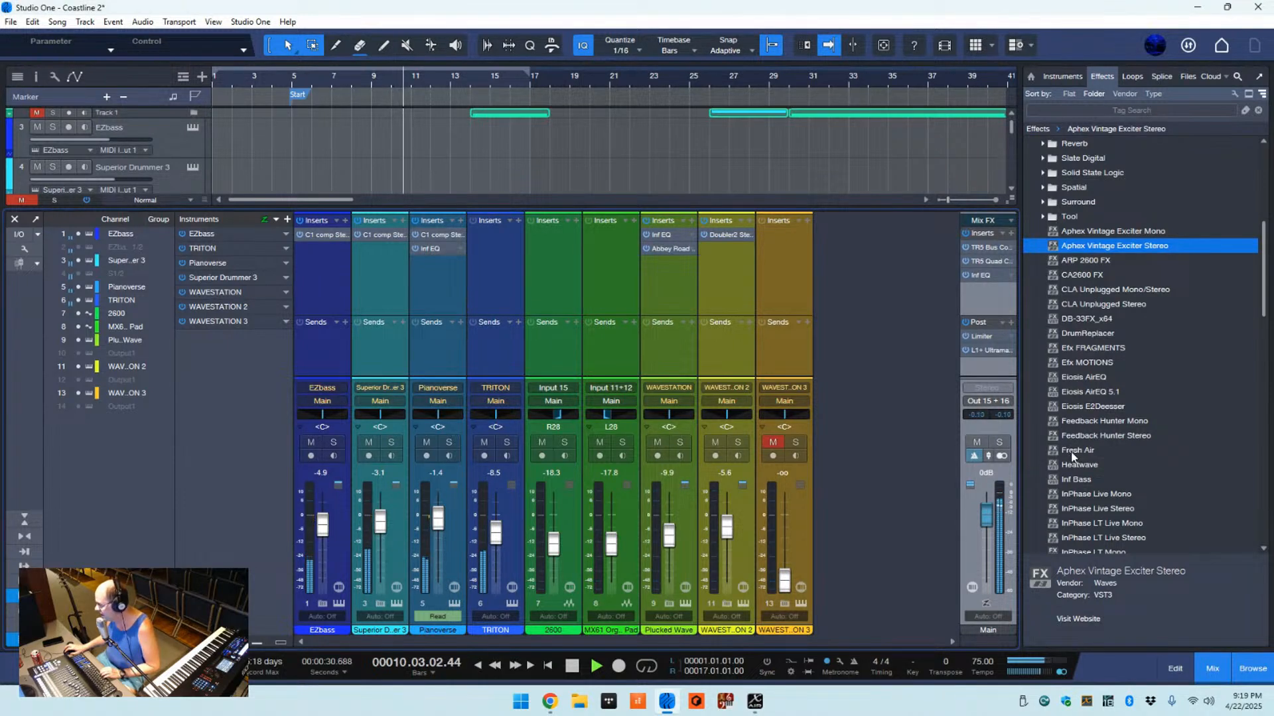
pyautogui.moveTo(1066, 453); pyautogui.dragTo(978, 289)
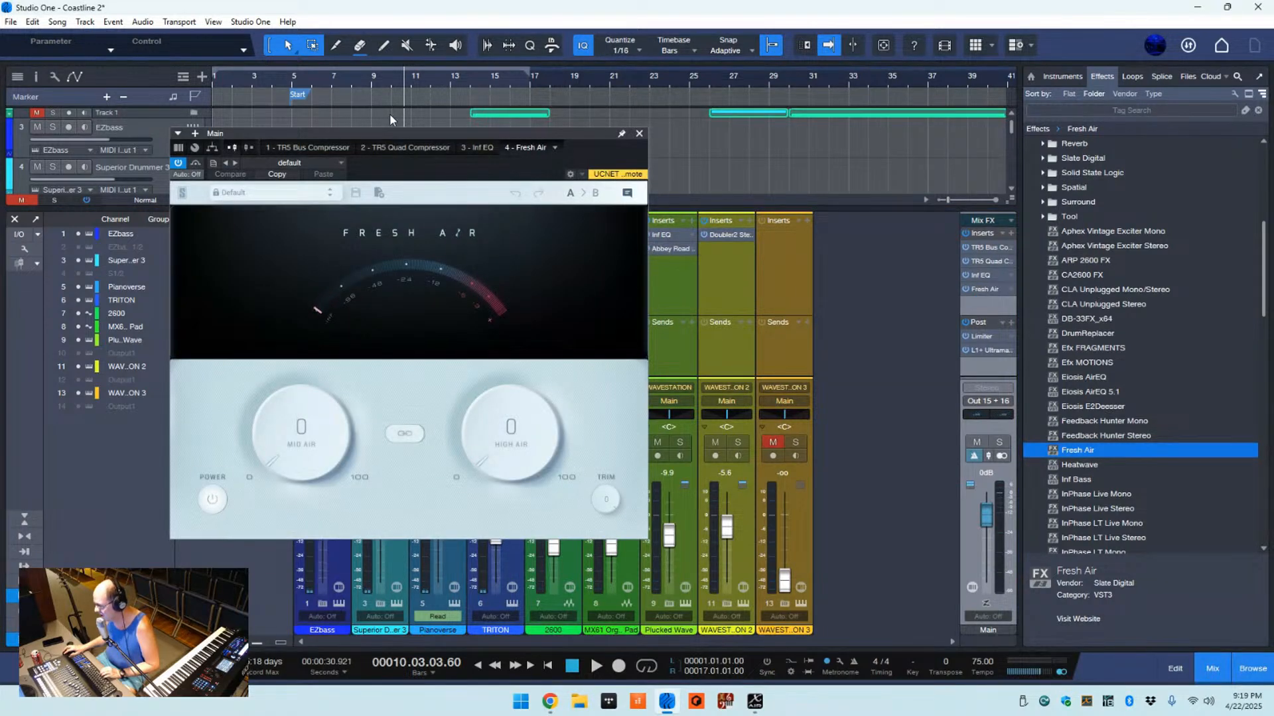
# - Play the song while trying Fresh Air's Mid Air at 4% and return both Air controls to 0
pyautogui.press('space')
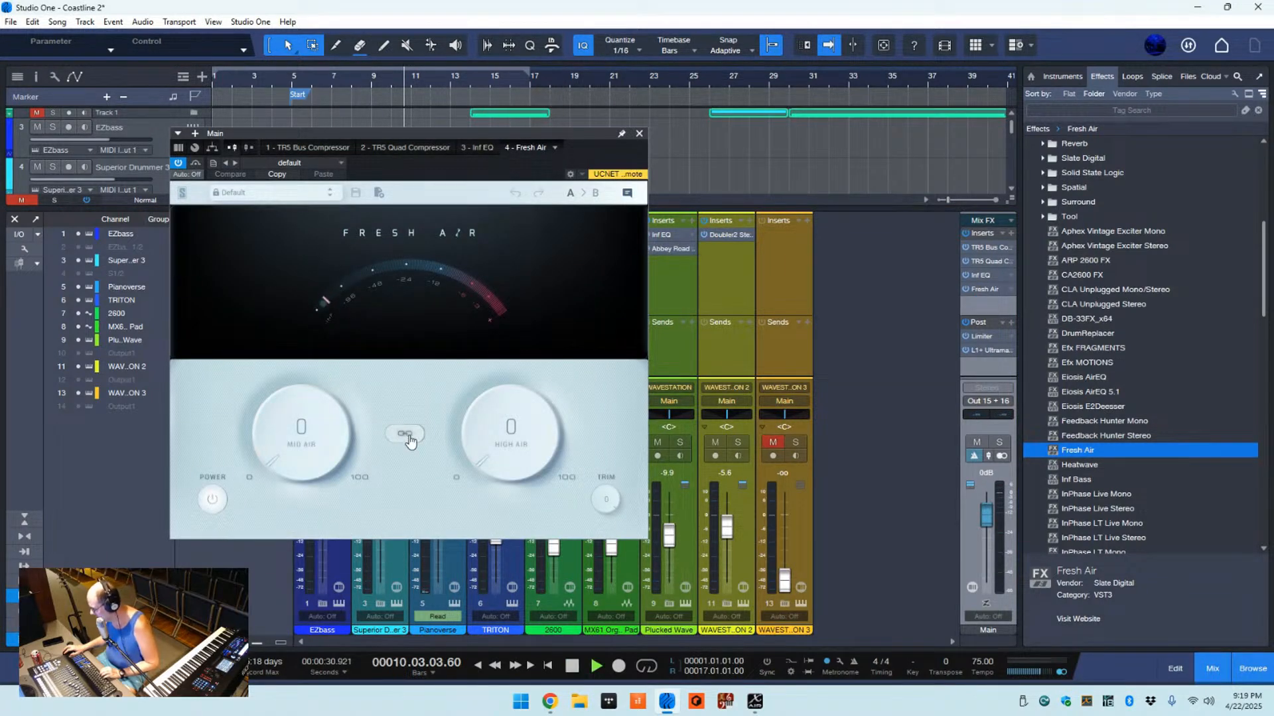
pyautogui.moveTo(480, 463)
pyautogui.mouseDown()
pyautogui.moveTo(457, 394)
pyautogui.moveTo(457, 459)
pyautogui.mouseUp()
pyautogui.moveTo(284, 457); pyautogui.dragTo(249, 474)
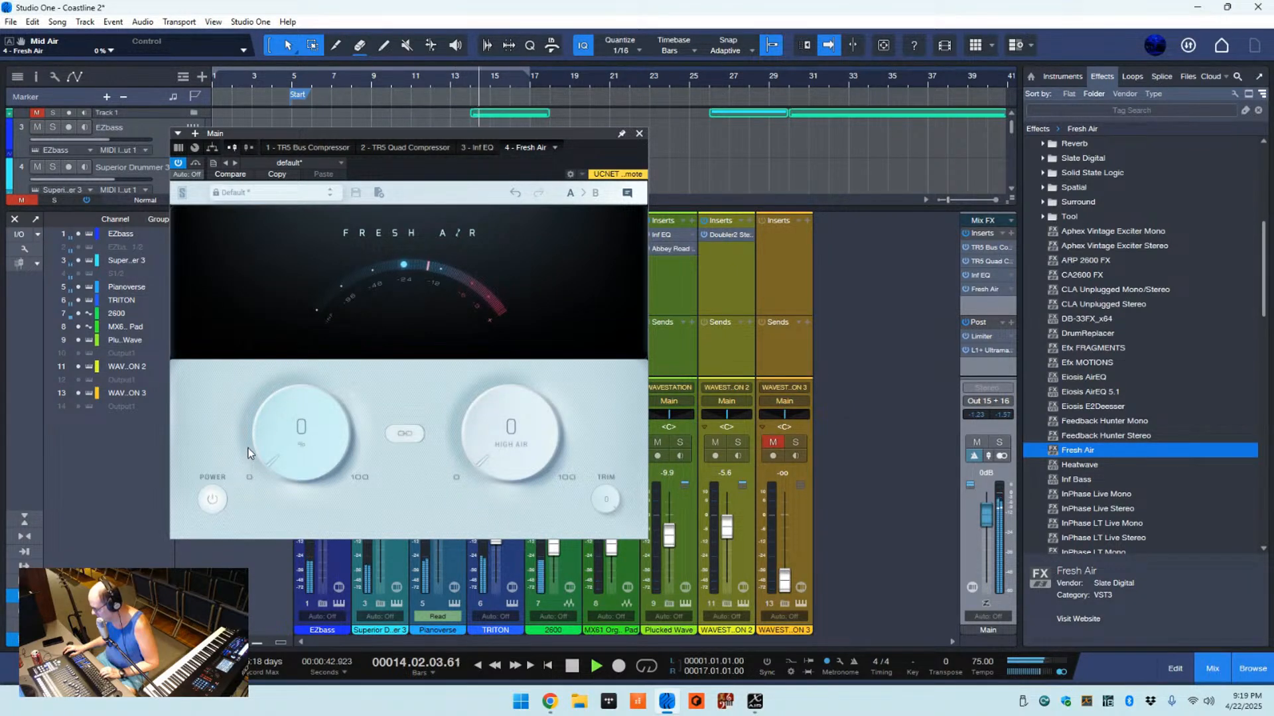
pyautogui.moveTo(257, 448); pyautogui.dragTo(259, 443)
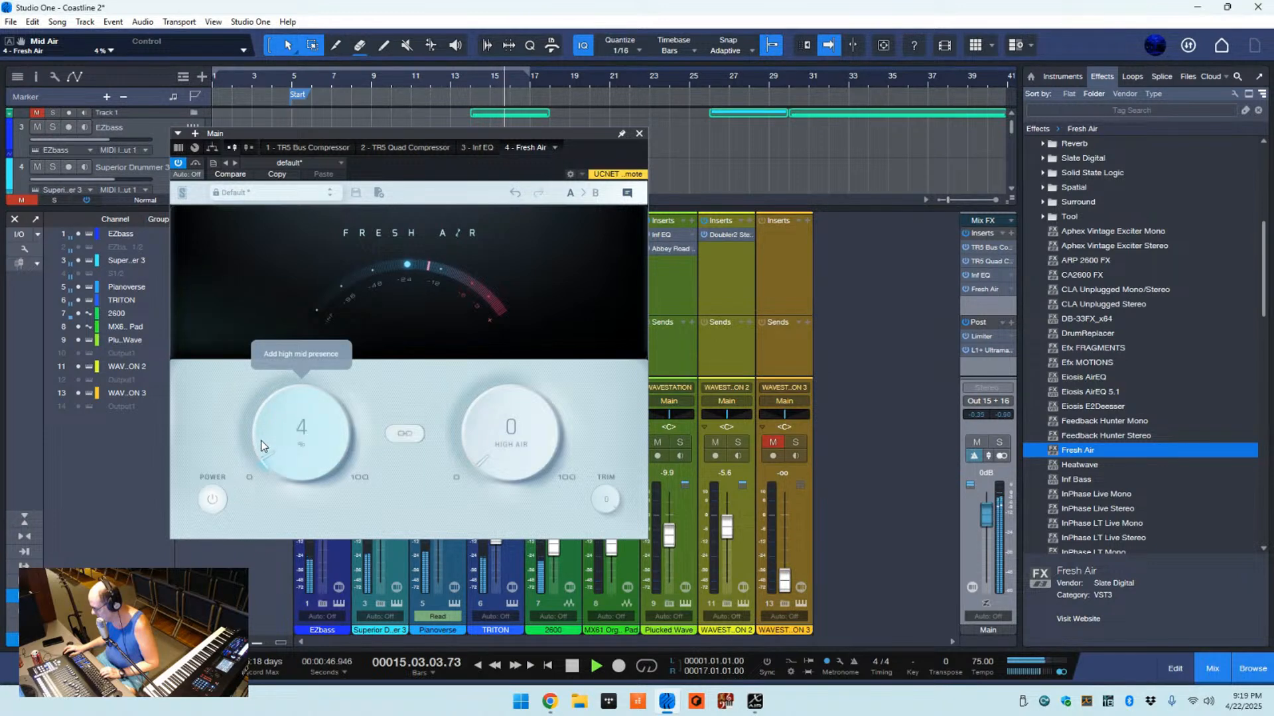
pyautogui.moveTo(273, 455); pyautogui.dragTo(297, 485)
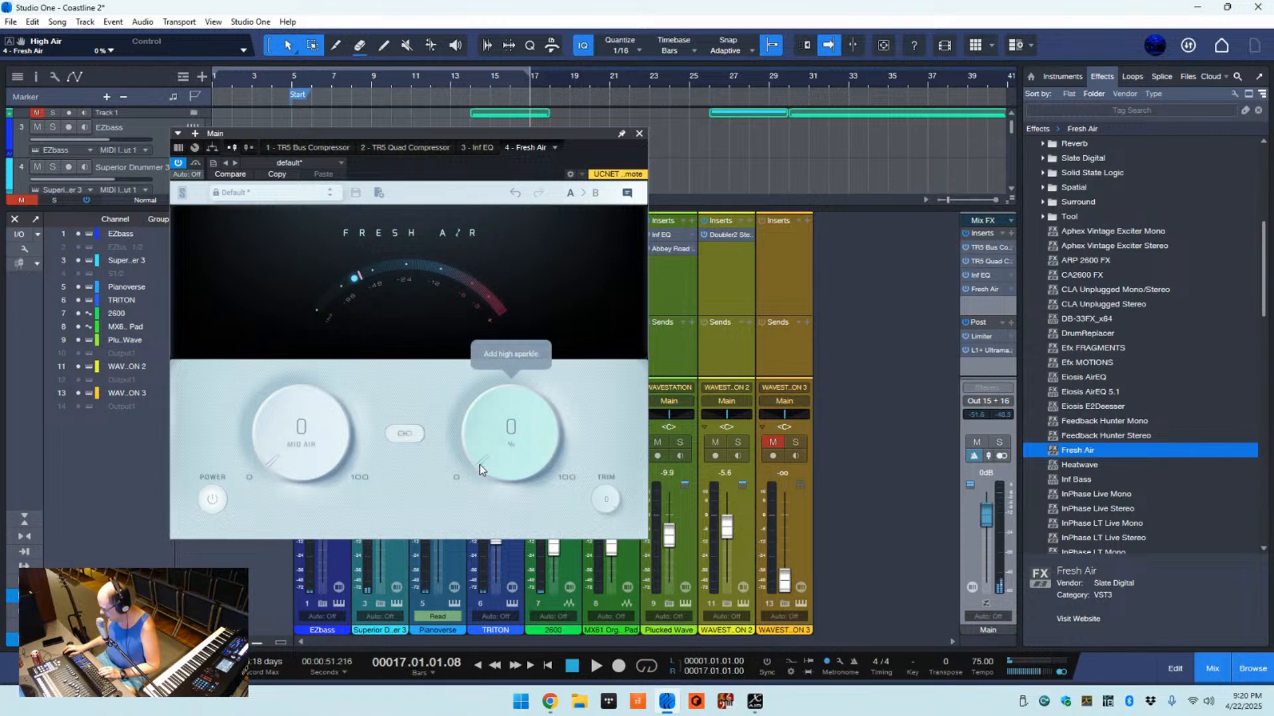
# - Set Fresh Air's High Air to 2% and Mid Air to 1%
pyautogui.moveTo(473, 462); pyautogui.dragTo(471, 449)
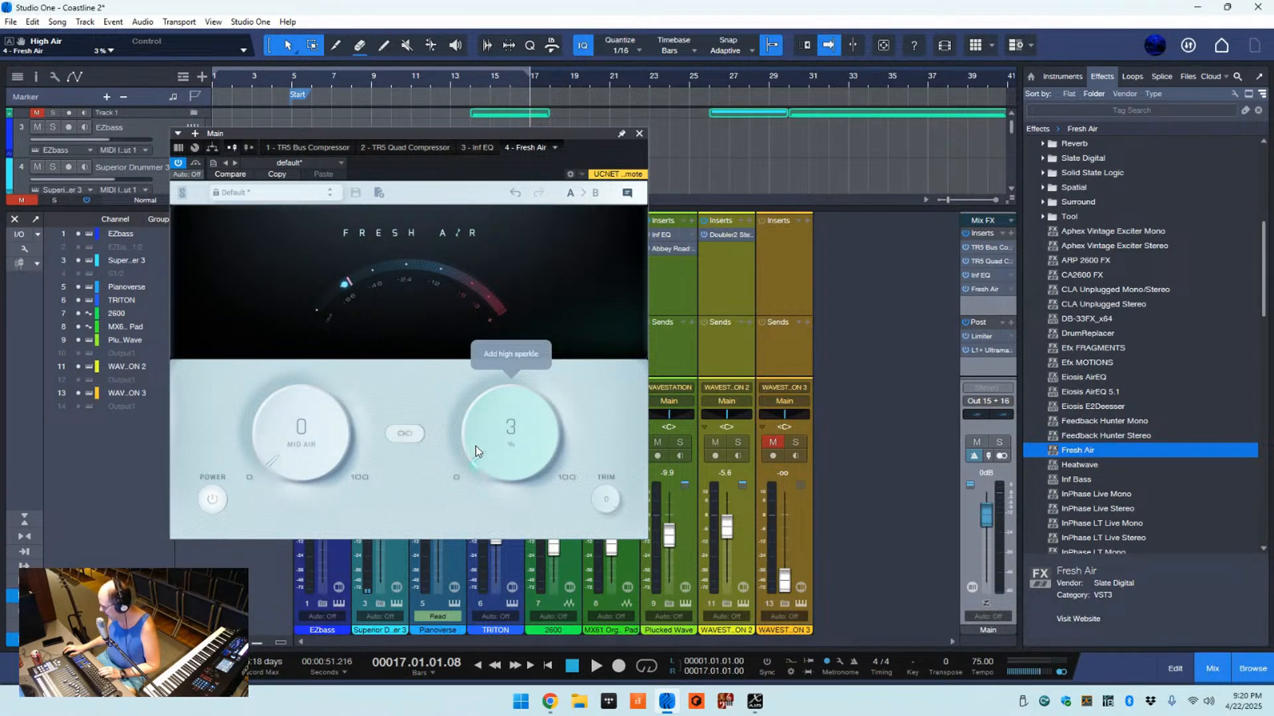
pyautogui.moveTo(484, 456); pyautogui.dragTo(483, 459)
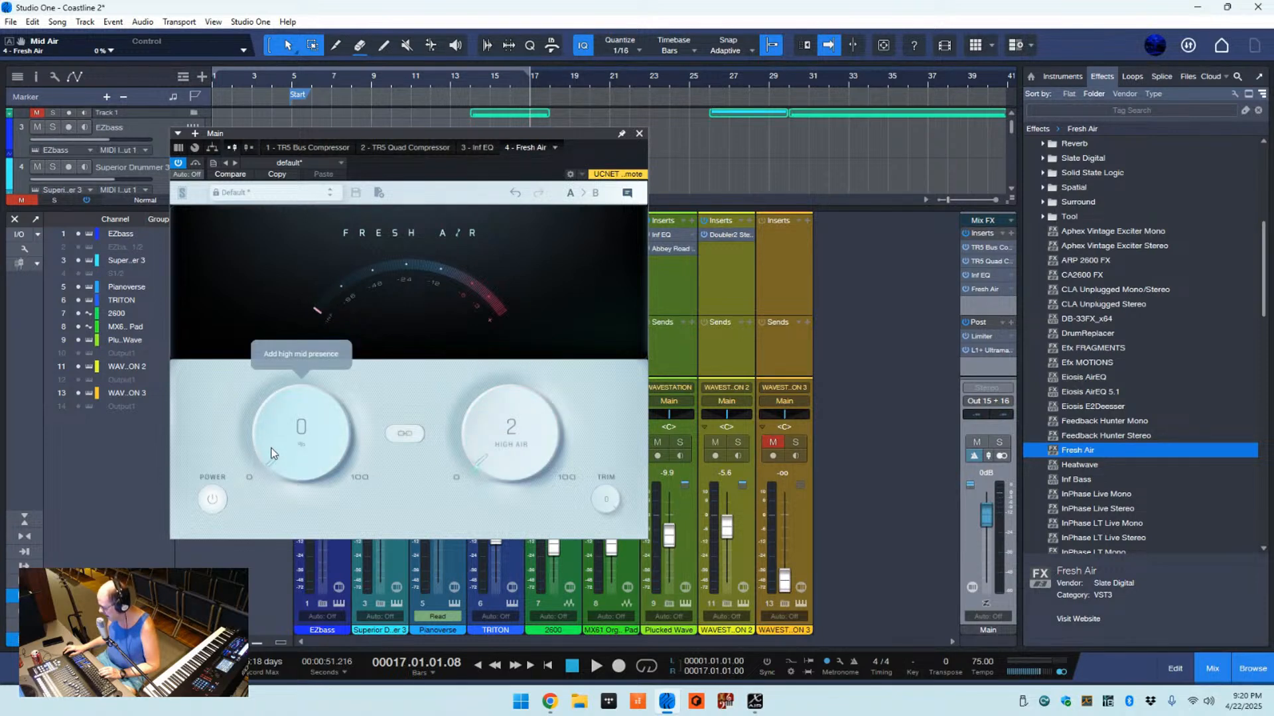
pyautogui.moveTo(272, 453); pyautogui.dragTo(272, 446)
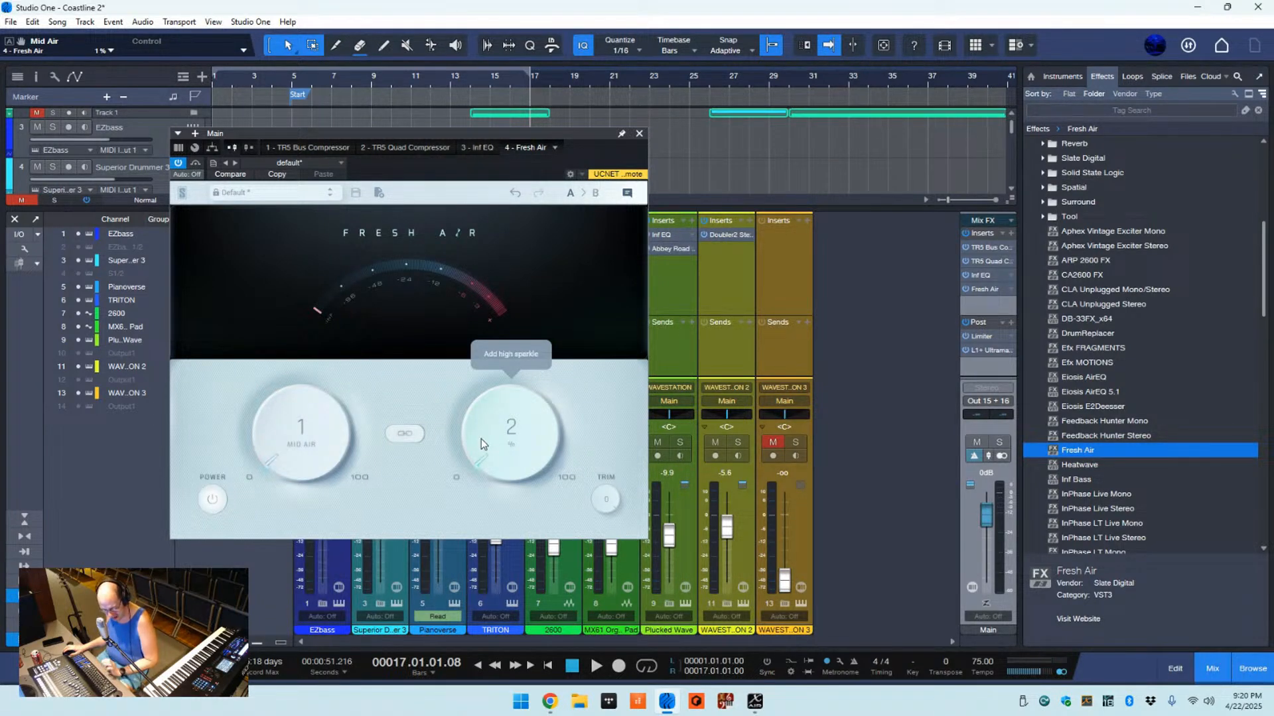
# - Resume playback and compare the mix with Fresh Air bypassed and active
pyautogui.press('space')
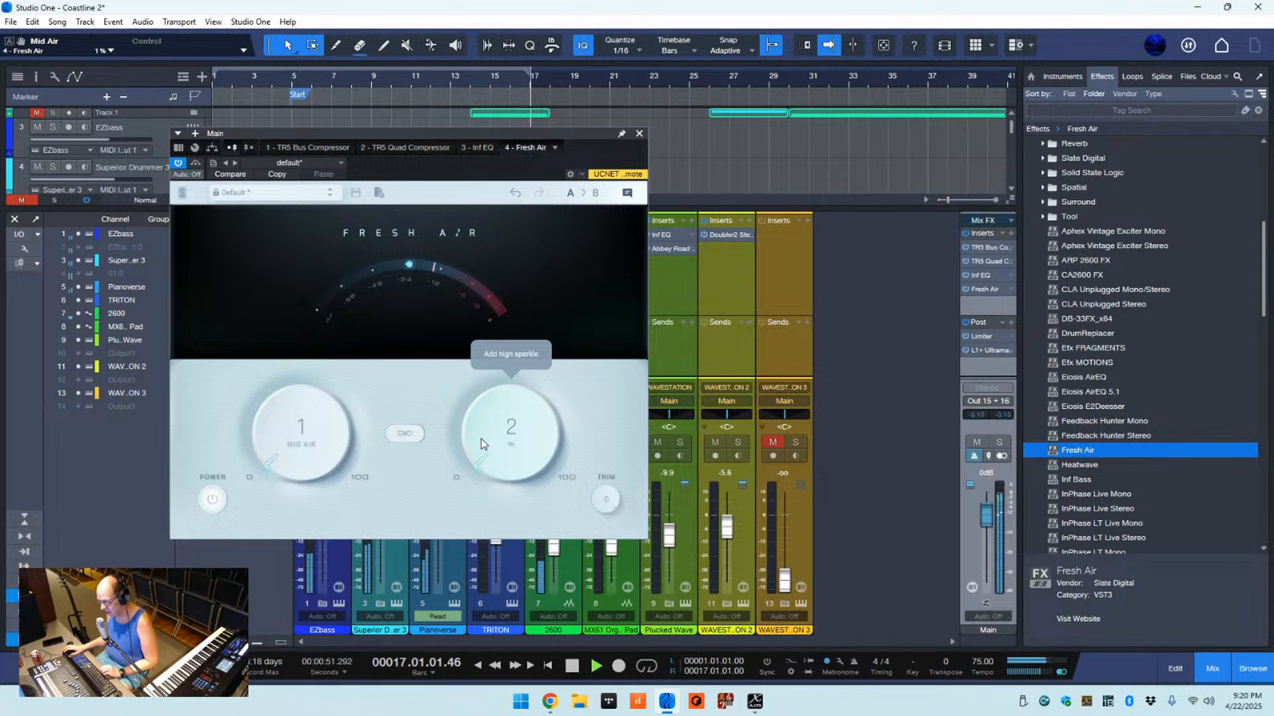
pyautogui.click(178, 164)
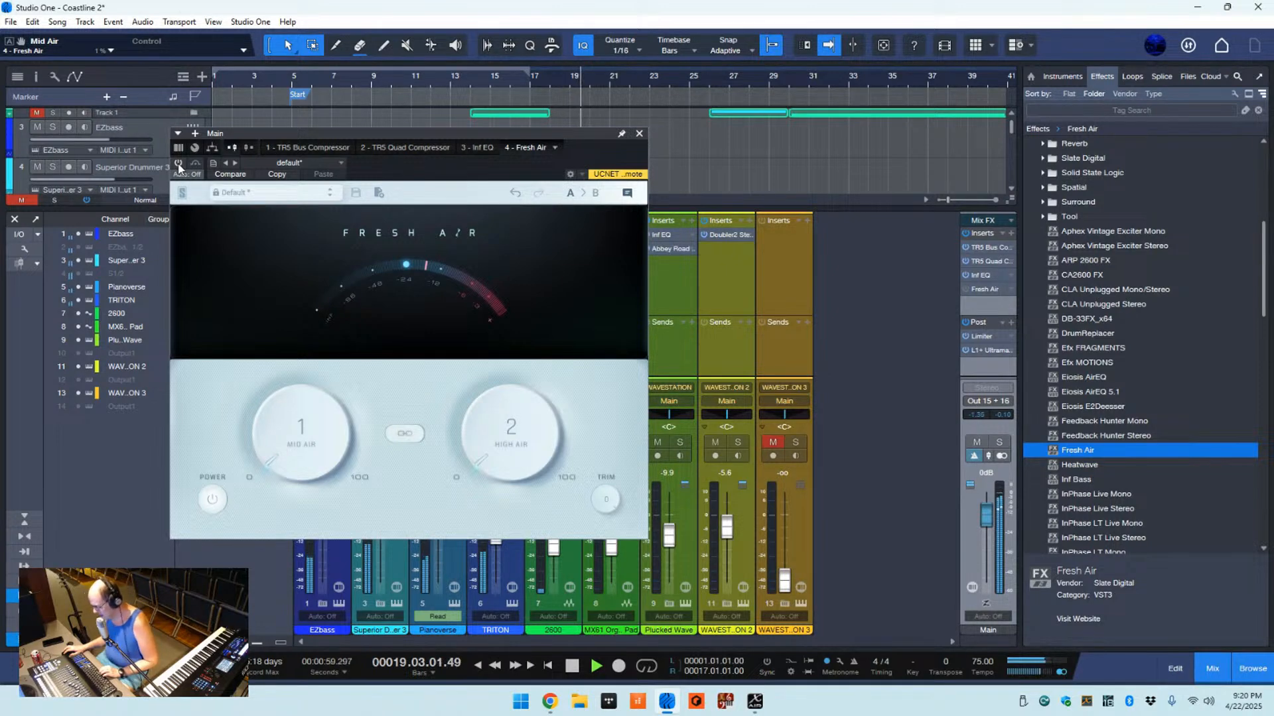
pyautogui.click(178, 163)
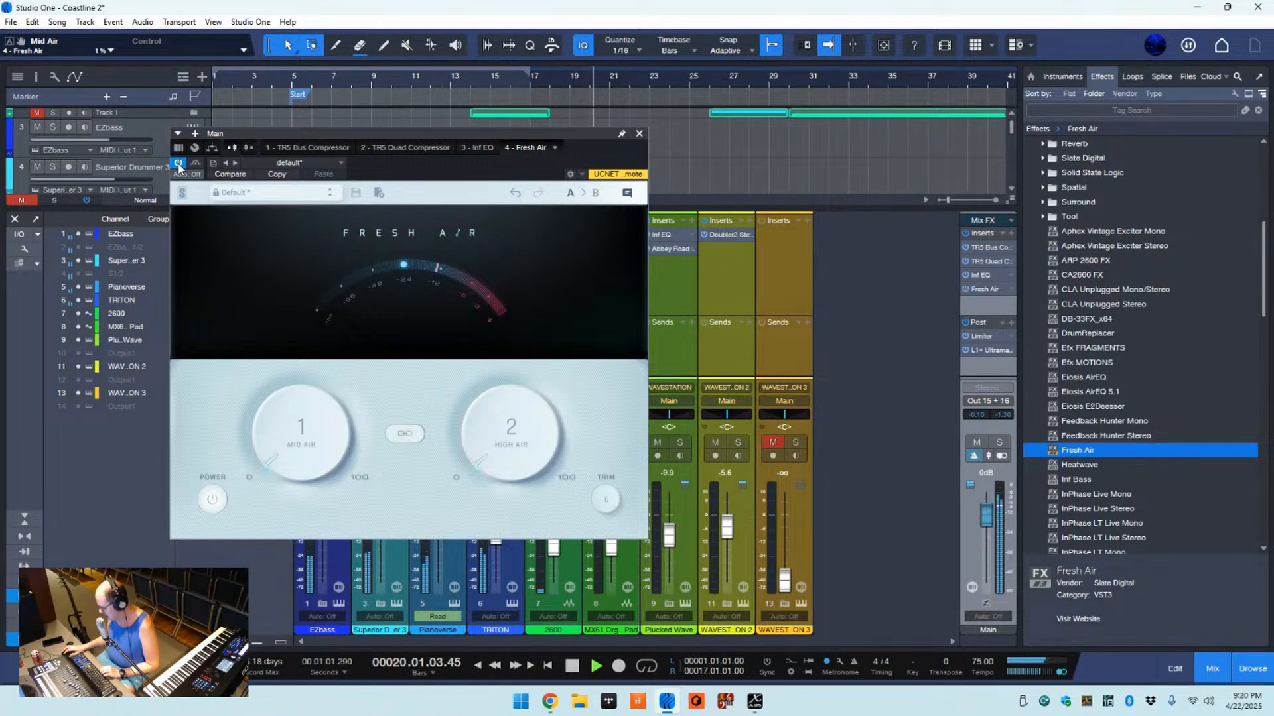
# - Set Fresh Air's High Air to 7% and Mid Air to 3%, close the plug-in and stop playback
pyautogui.moveTo(500, 475); pyautogui.dragTo(483, 469)
pyautogui.scroll(5, 483, 468)
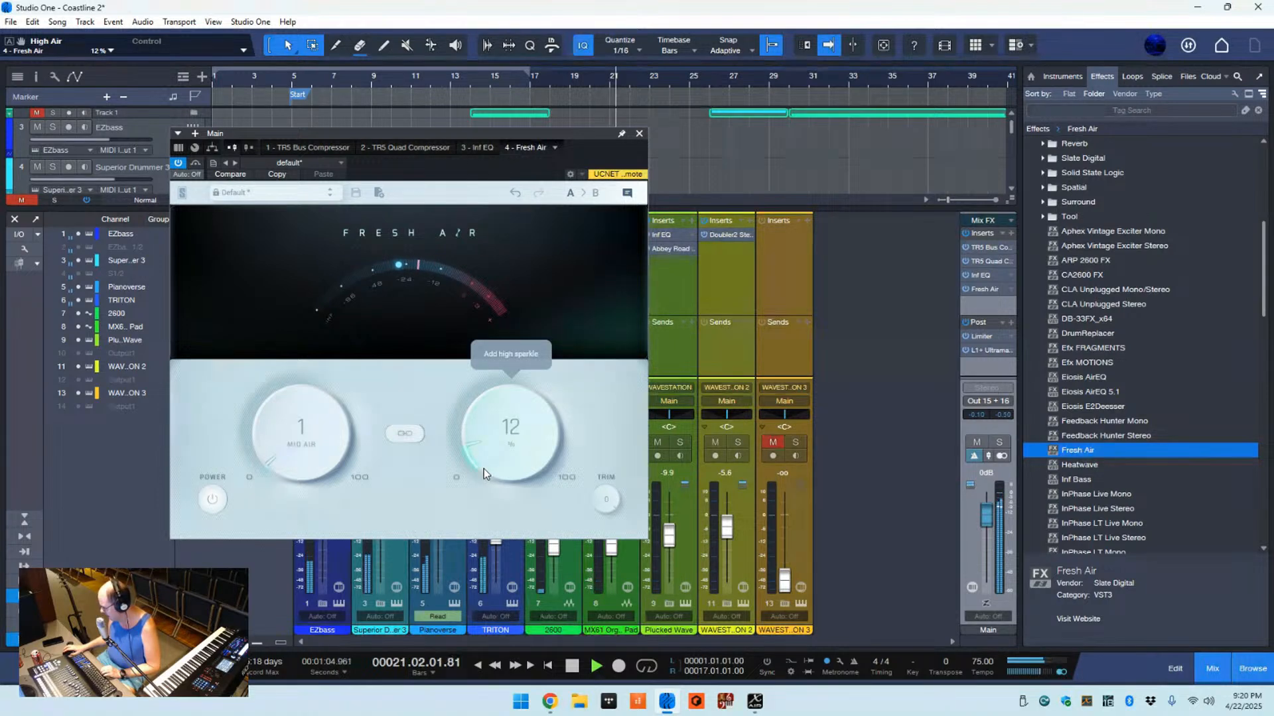
pyautogui.scroll(-10, 484, 469)
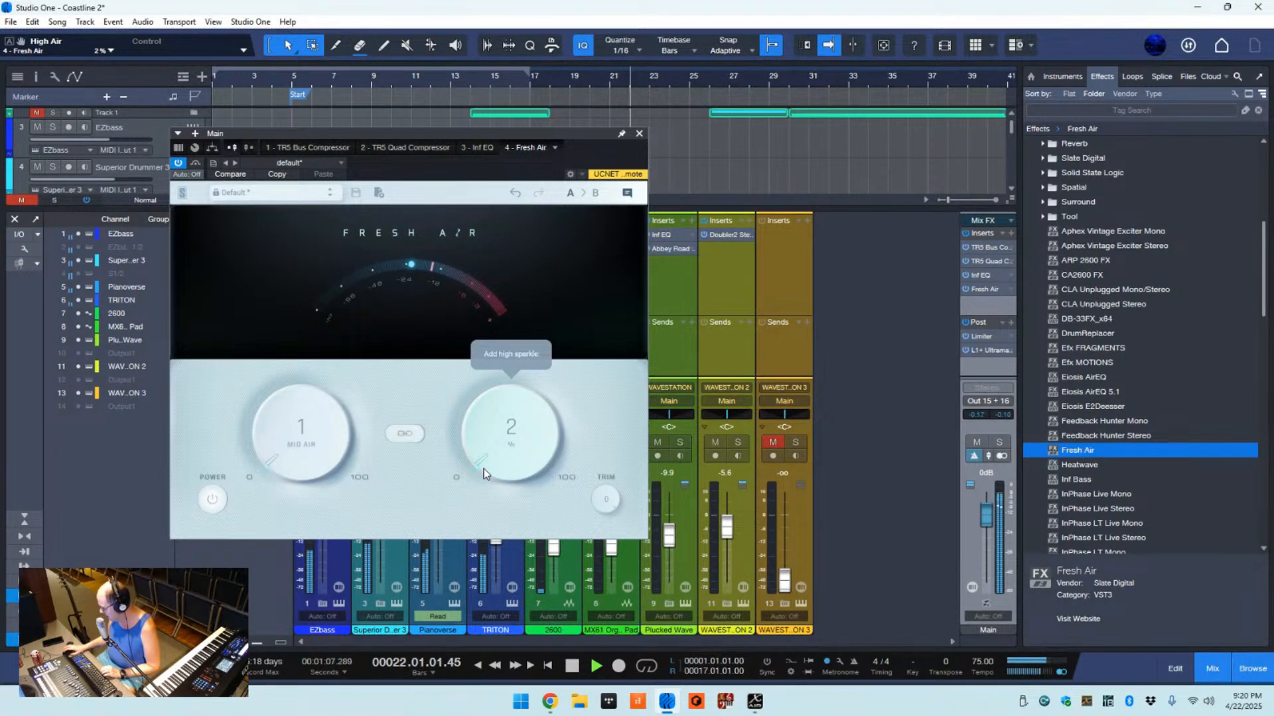
pyautogui.scroll(5, 484, 468)
pyautogui.scroll(5, 301, 466)
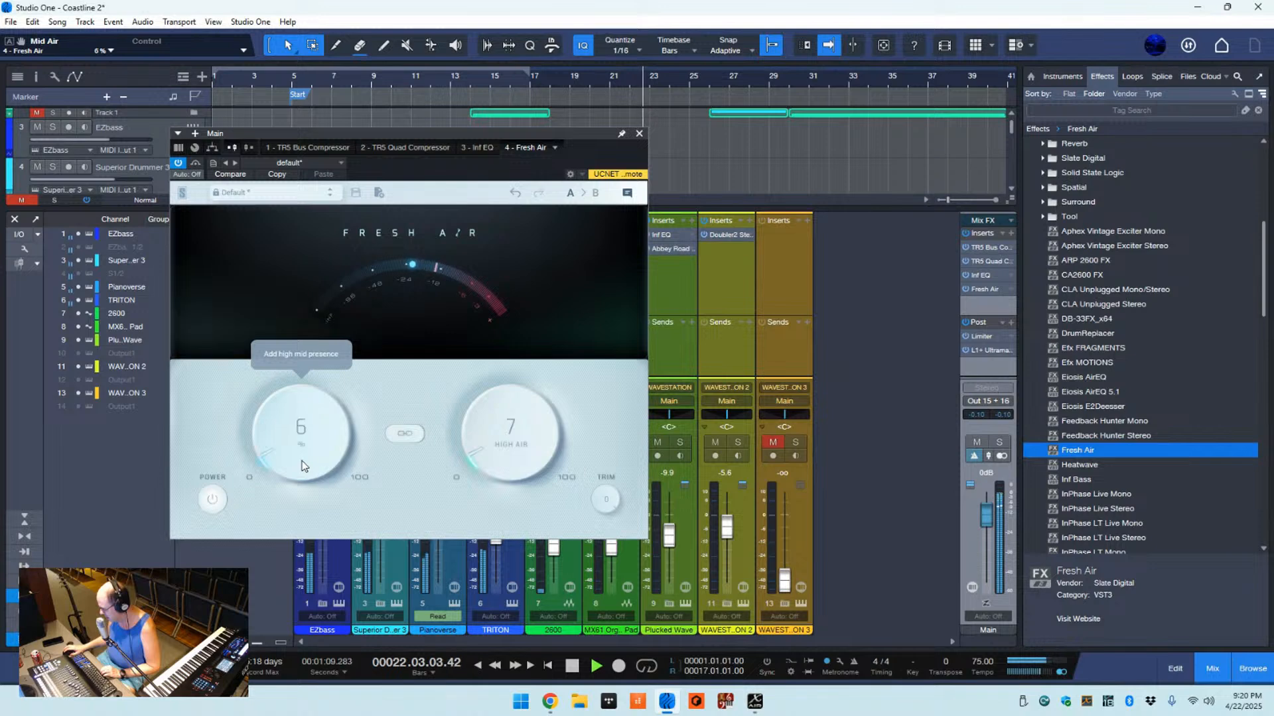
pyautogui.scroll(-6, 292, 459)
pyautogui.scroll(3, 277, 459)
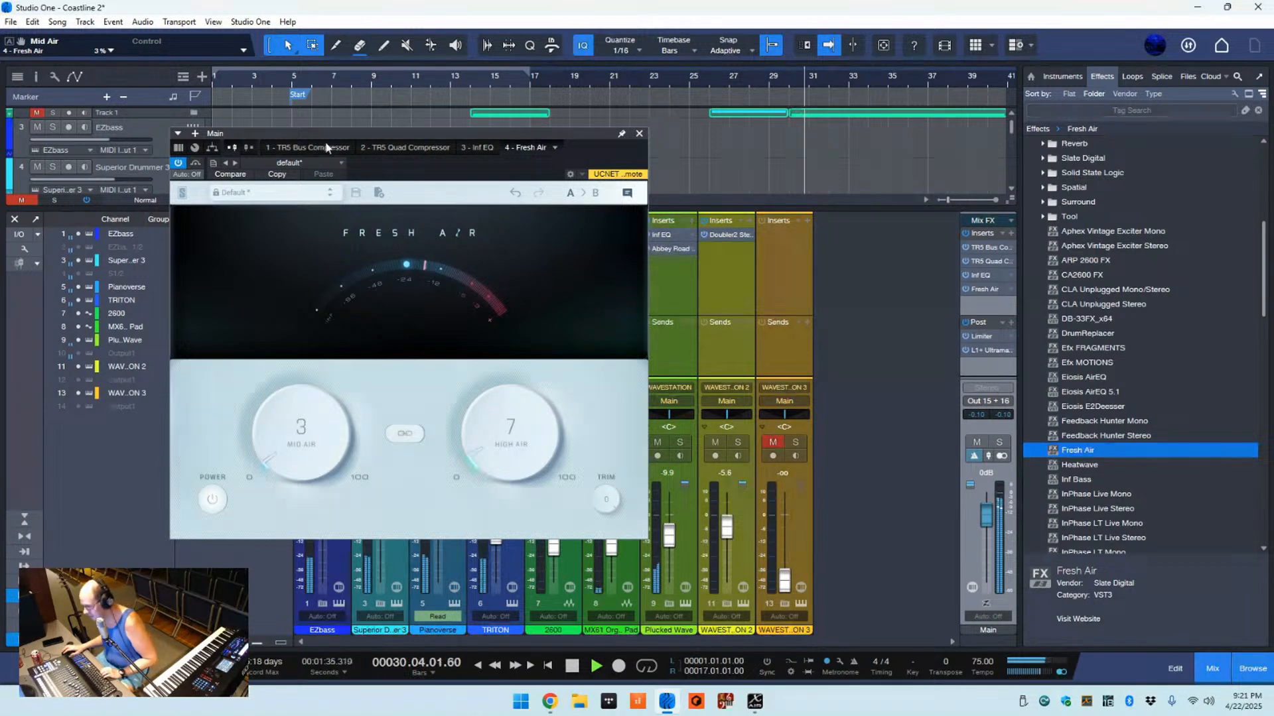
pyautogui.click(639, 135)
pyautogui.press('space')
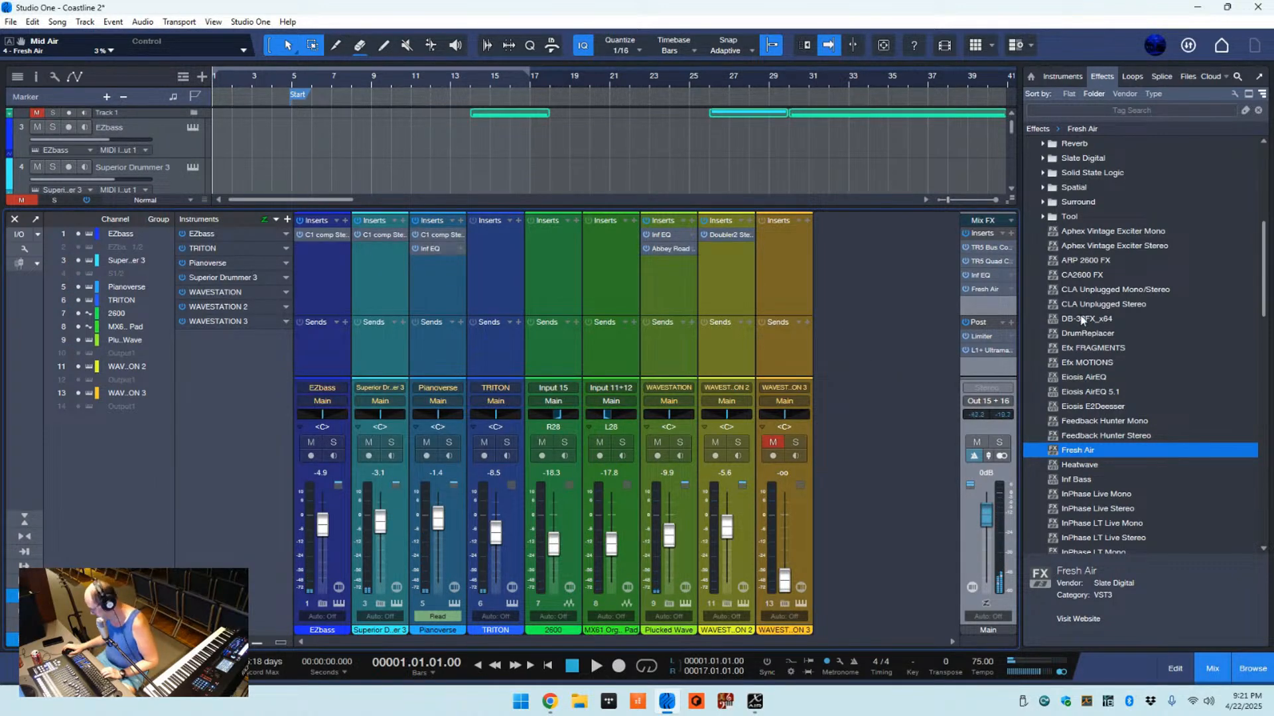
# - Examine the plug-ins in the Favorites and Distortion effects folders, down to the tape machine emulations
pyautogui.scroll(3, 1082, 320)
pyautogui.scroll(10, 1144, 325)
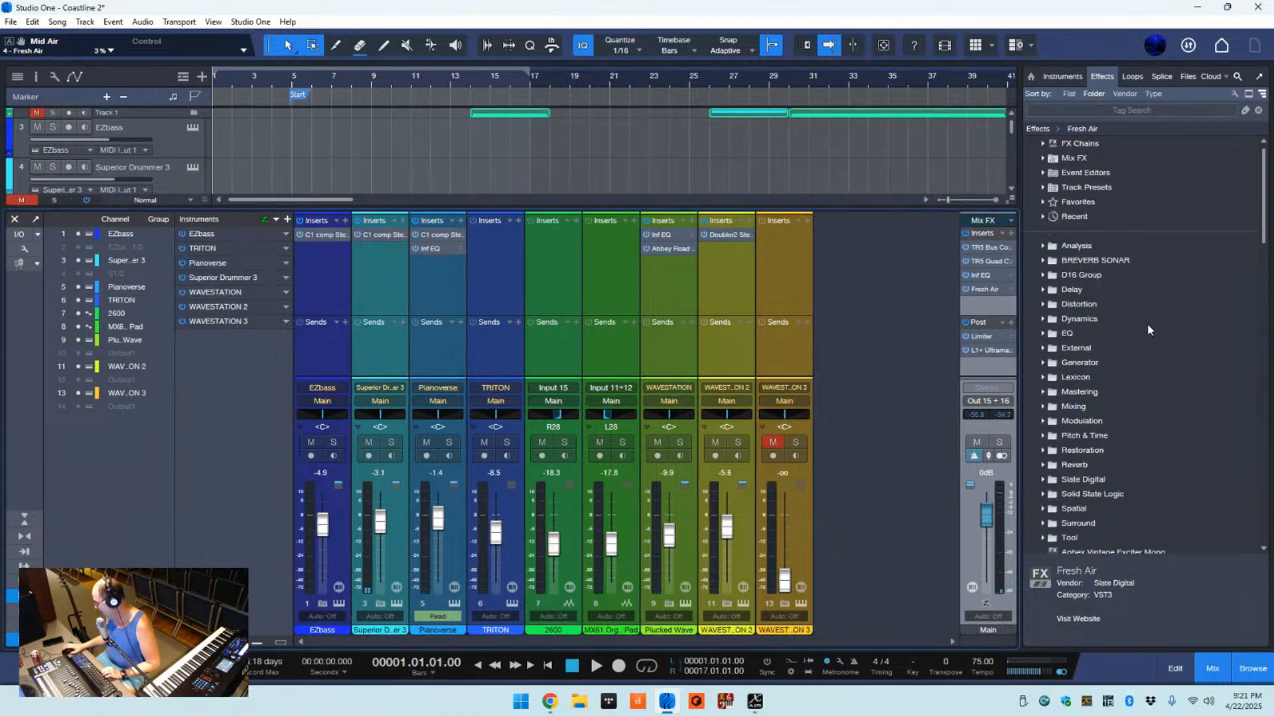
pyautogui.click(1042, 203)
pyautogui.scroll(-3, 1164, 435)
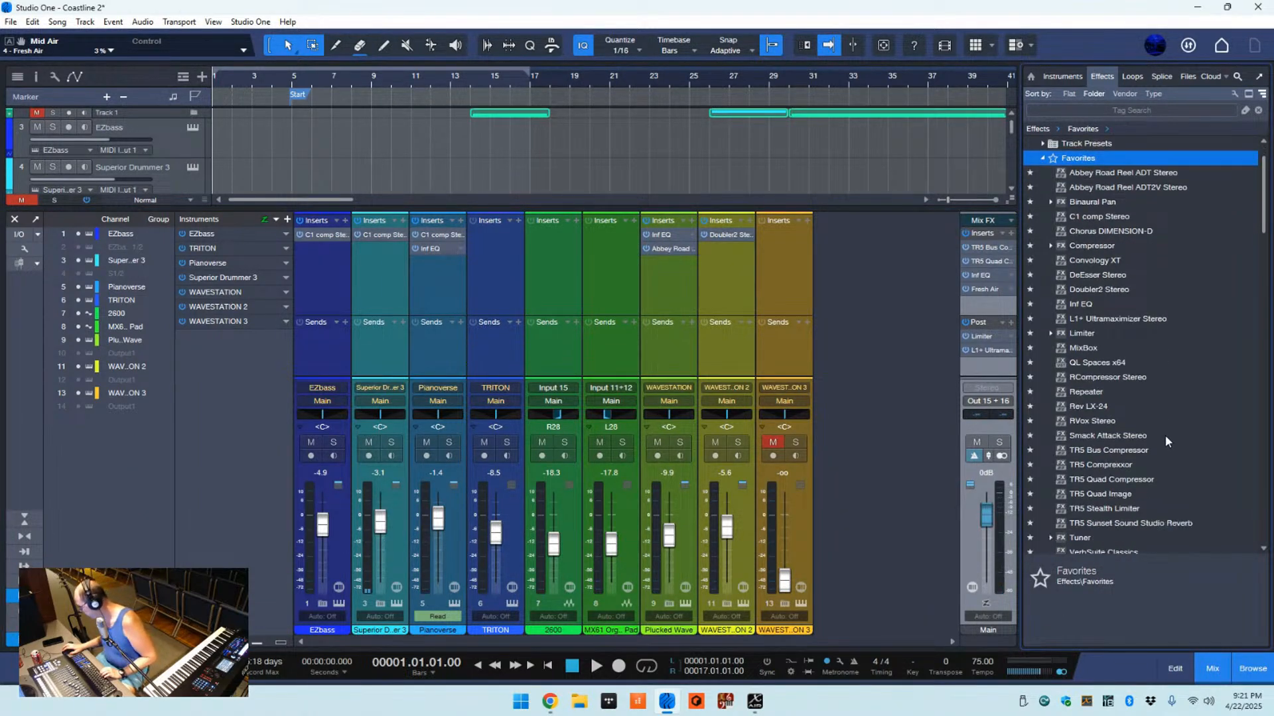
pyautogui.scroll(-3, 1164, 435)
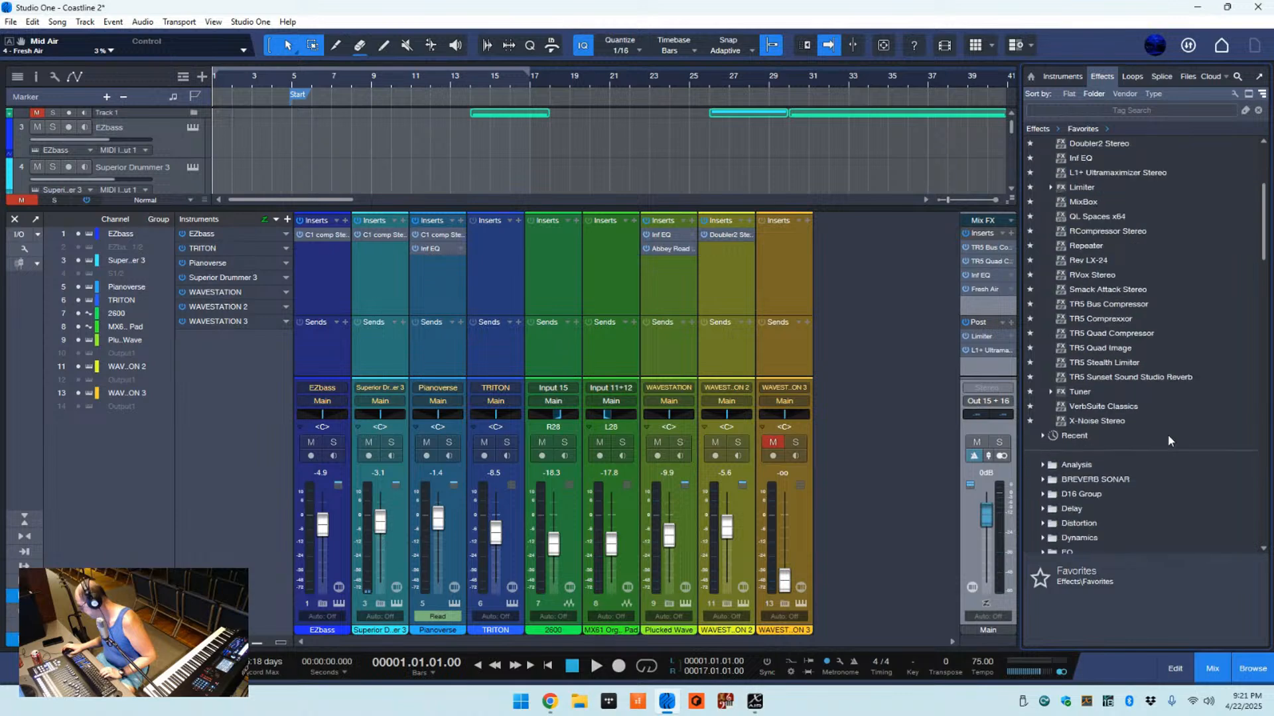
pyautogui.scroll(-5, 1167, 435)
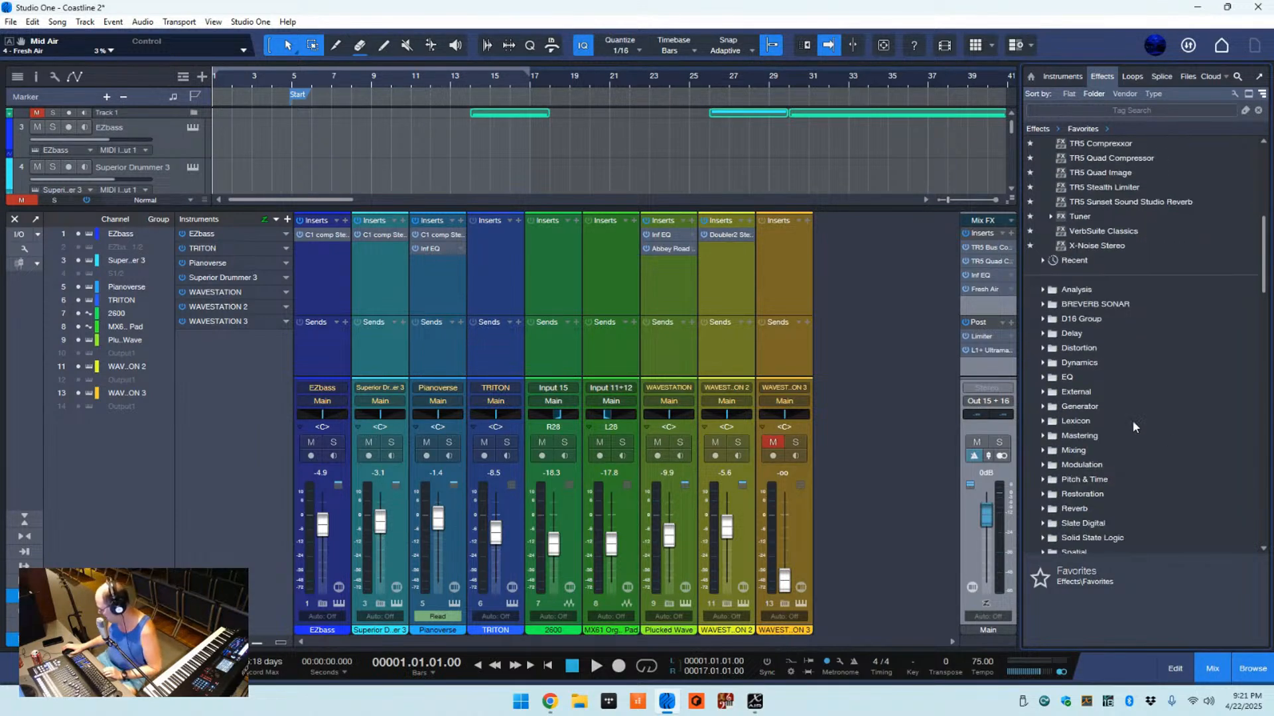
pyautogui.click(1043, 352)
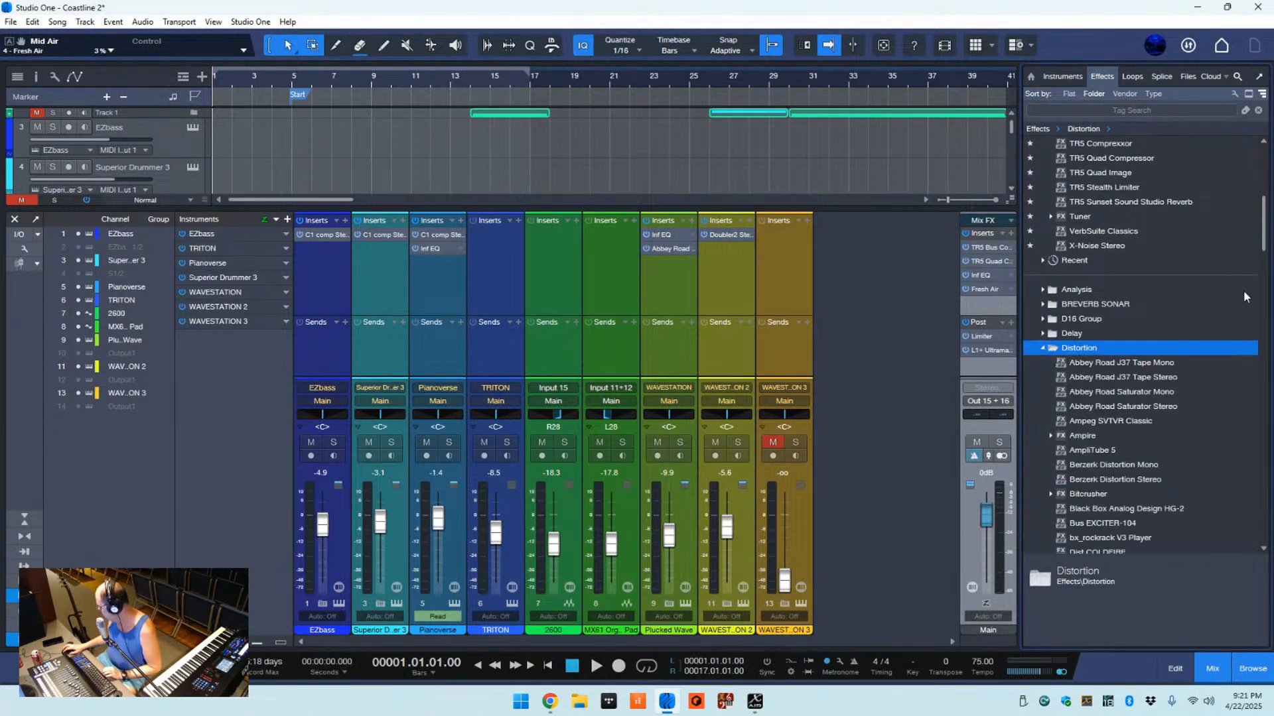
pyautogui.scroll(-8, 1043, 351)
pyautogui.moveTo(1270, 341); pyautogui.dragTo(1270, 339)
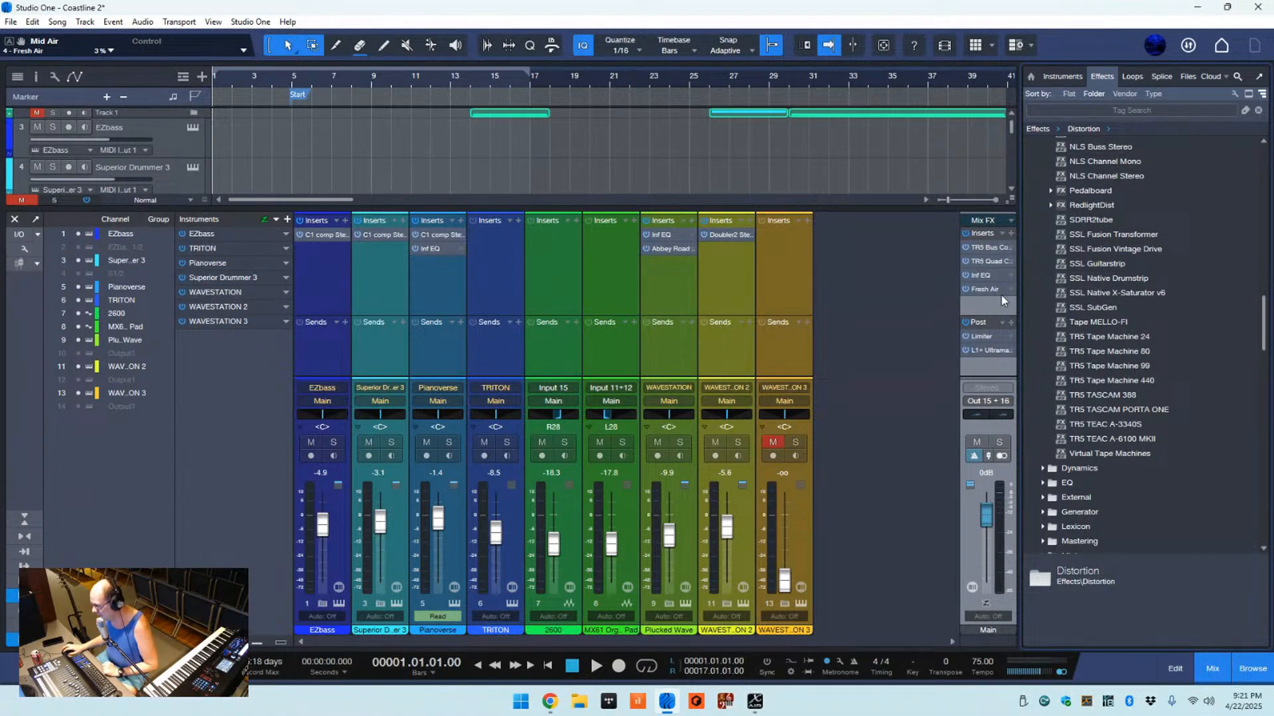
# - Set the L1+ Ultramaximizer's threshold on the Main bus to -5.0 dB and close the plug-in
pyautogui.doubleClick(989, 348)
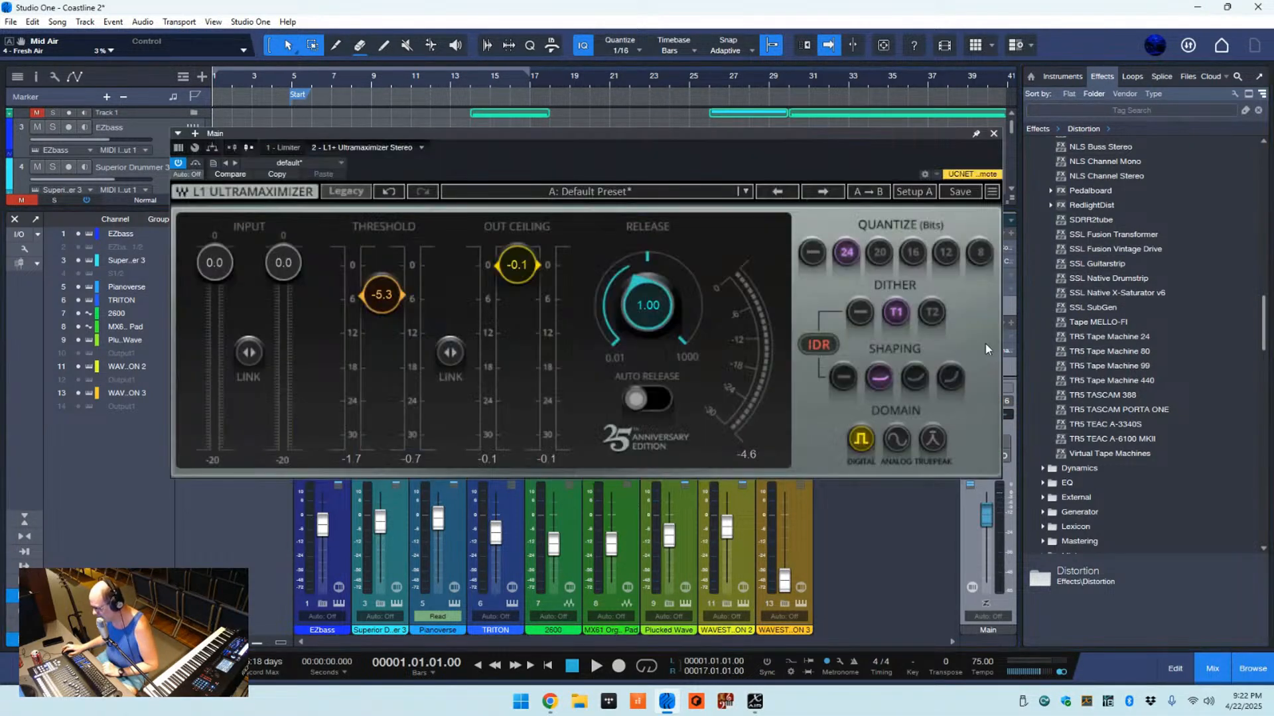
pyautogui.scroll(1, 377, 298)
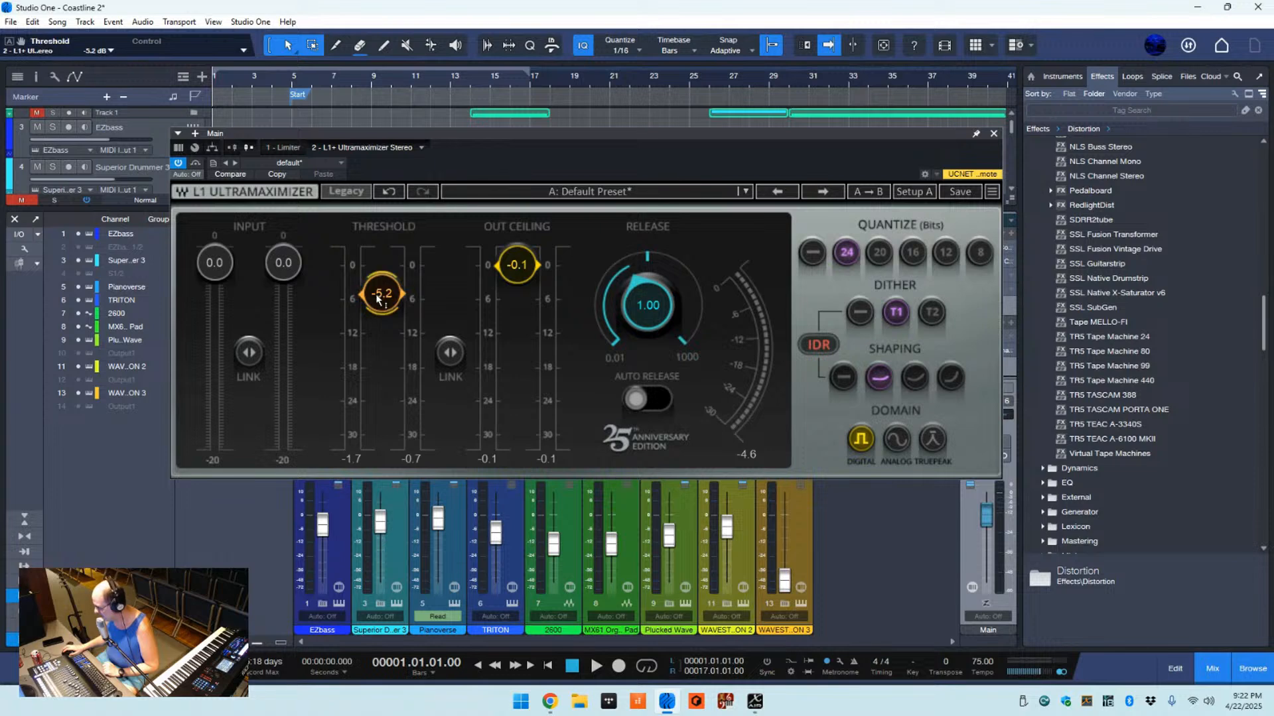
pyautogui.scroll(1, 376, 298)
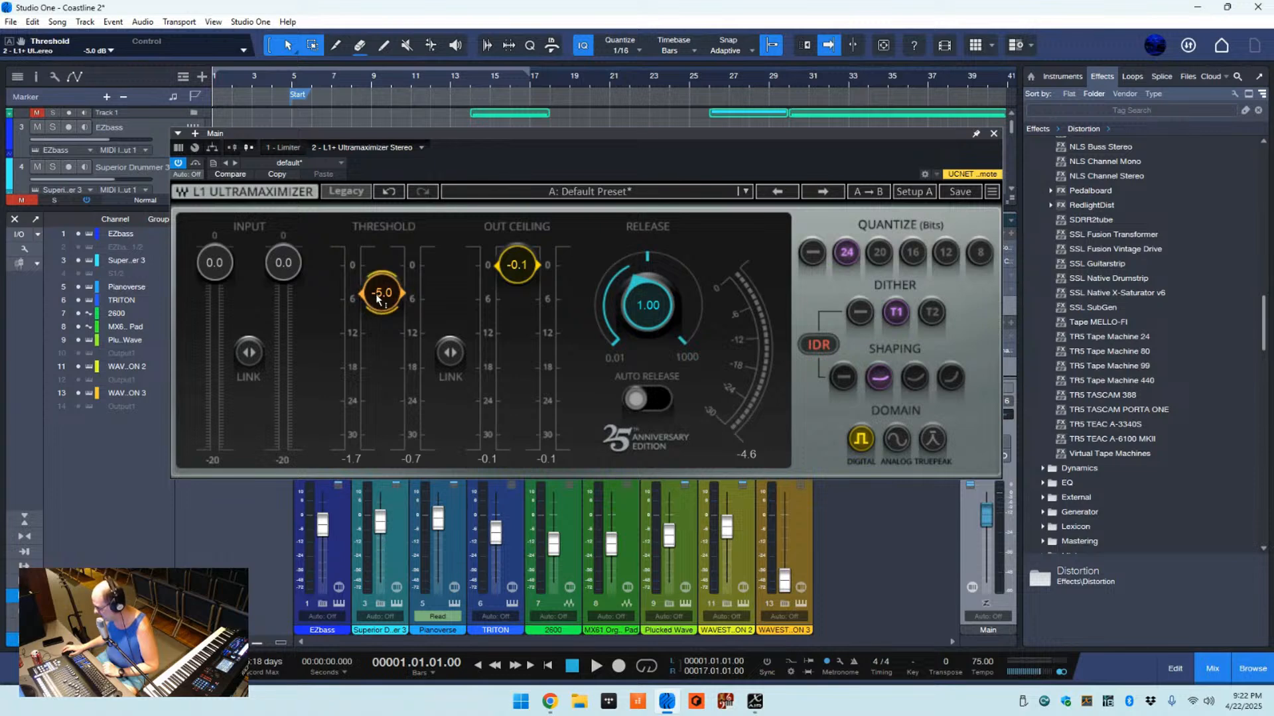
pyautogui.click(993, 135)
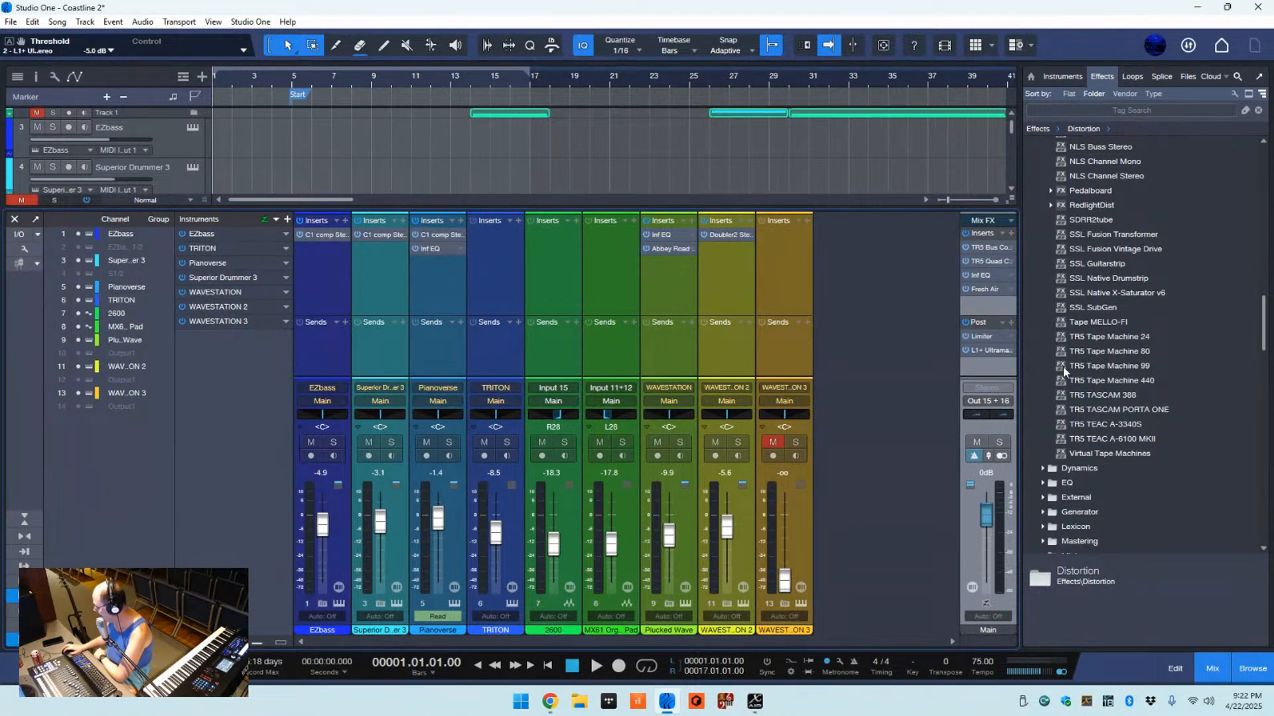
# - Add TR5 Tape Machine 80 after Fresh Air in the Main bus inserts and play from just before the Start marker
pyautogui.click(1094, 353)
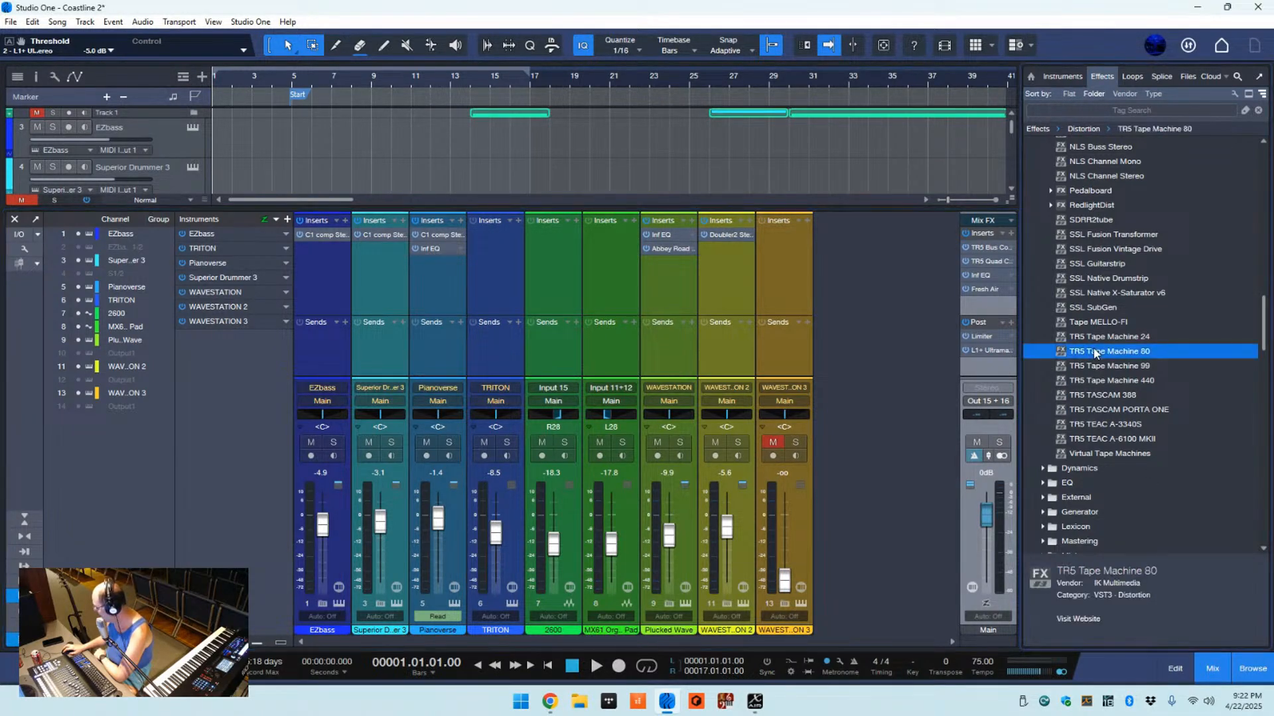
pyautogui.moveTo(1094, 353); pyautogui.dragTo(989, 300)
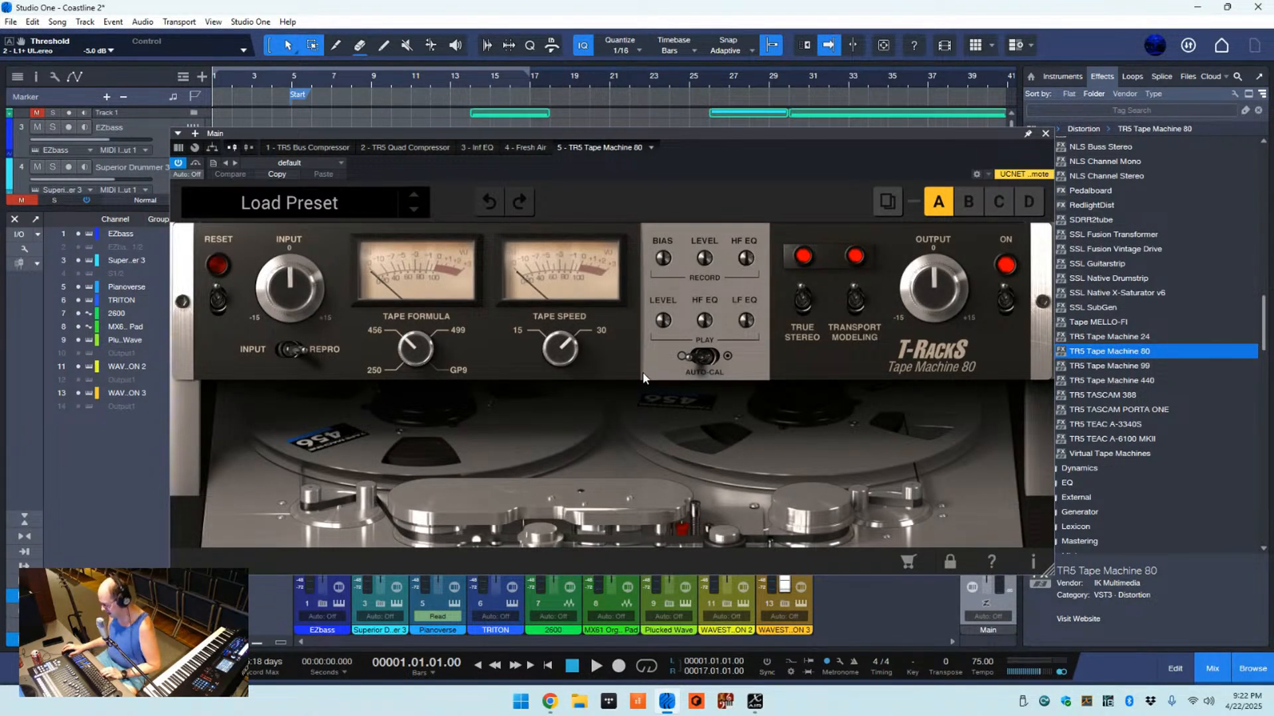
pyautogui.click(287, 84)
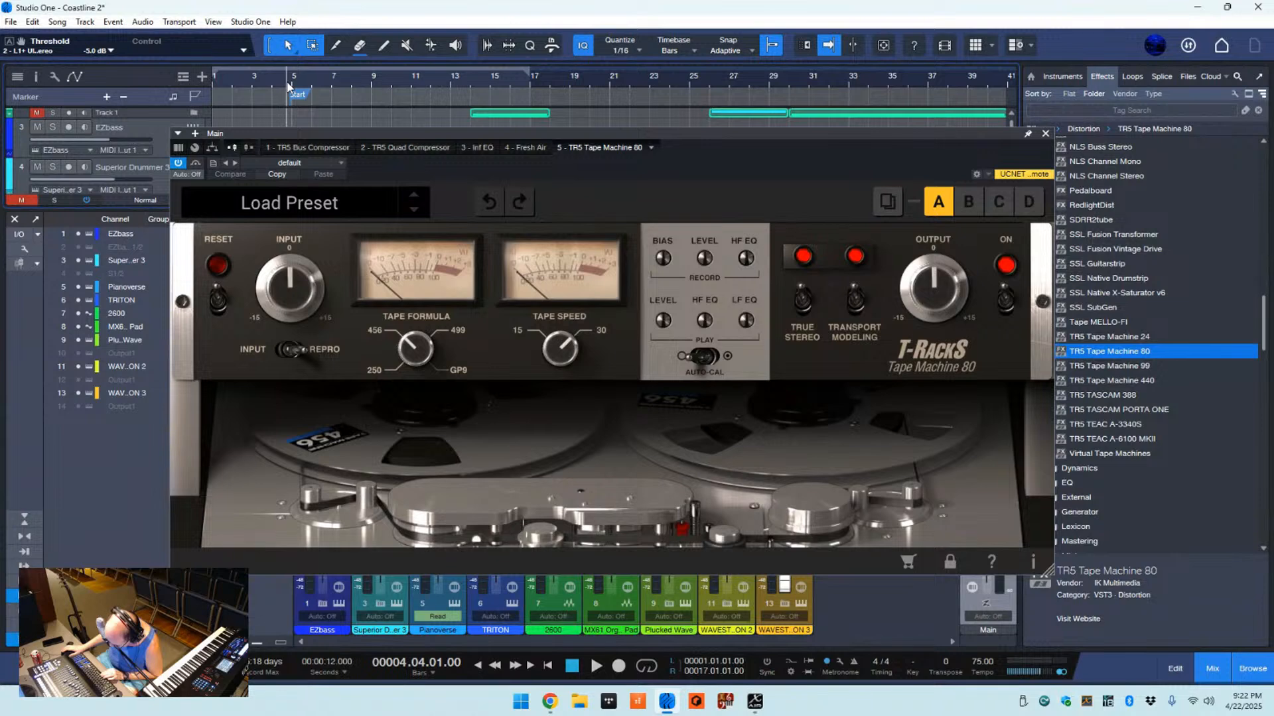
pyautogui.press('space')
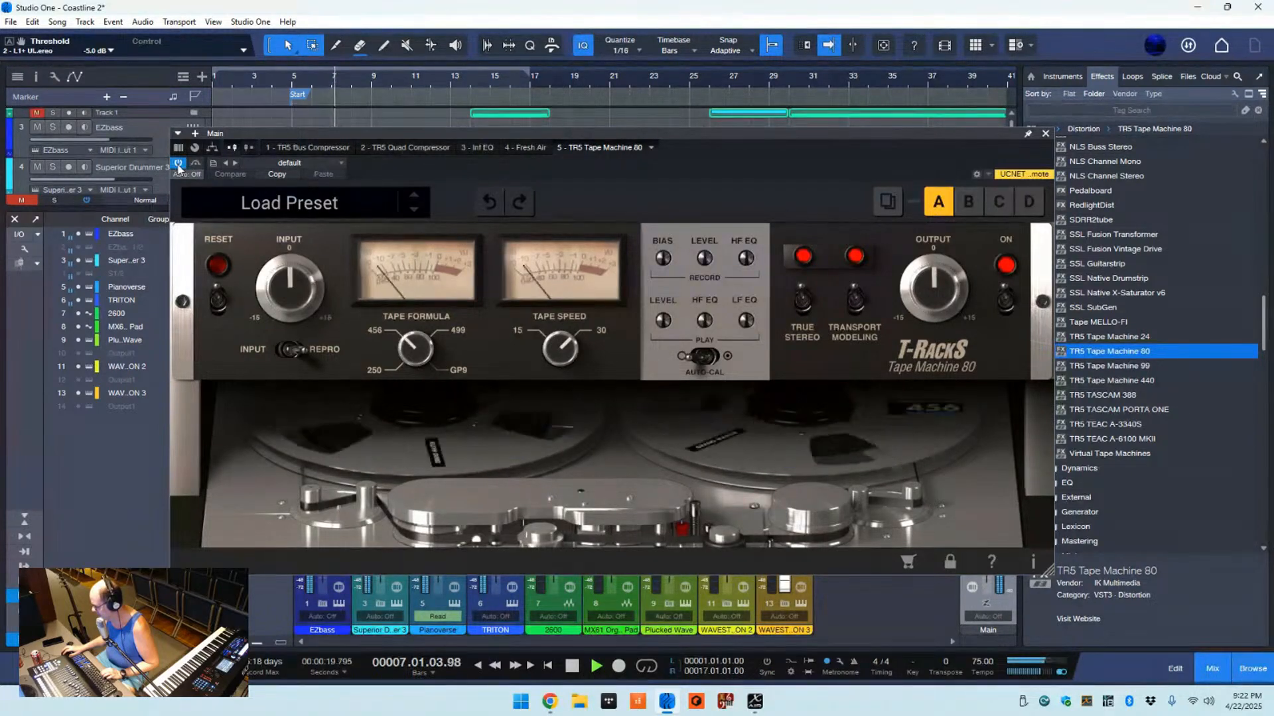
# - Set Tape Machine 80 to tape speed 15, input 0.9 dB and tape formula 499, toggling Transport Modeling off and back on to compare
pyautogui.click(532, 340)
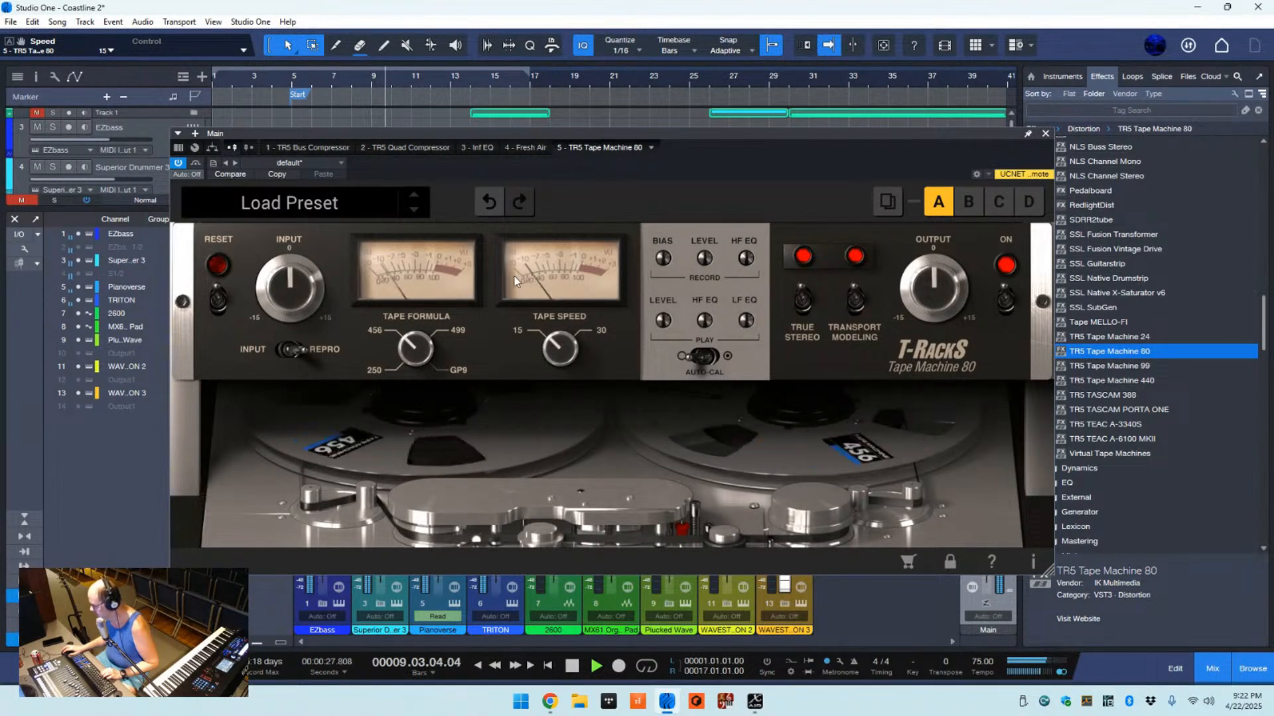
pyautogui.click(406, 345)
pyautogui.moveTo(425, 338)
pyautogui.mouseDown()
pyautogui.moveTo(433, 282)
pyautogui.moveTo(438, 321)
pyautogui.mouseUp()
pyautogui.moveTo(279, 301); pyautogui.dragTo(296, 281)
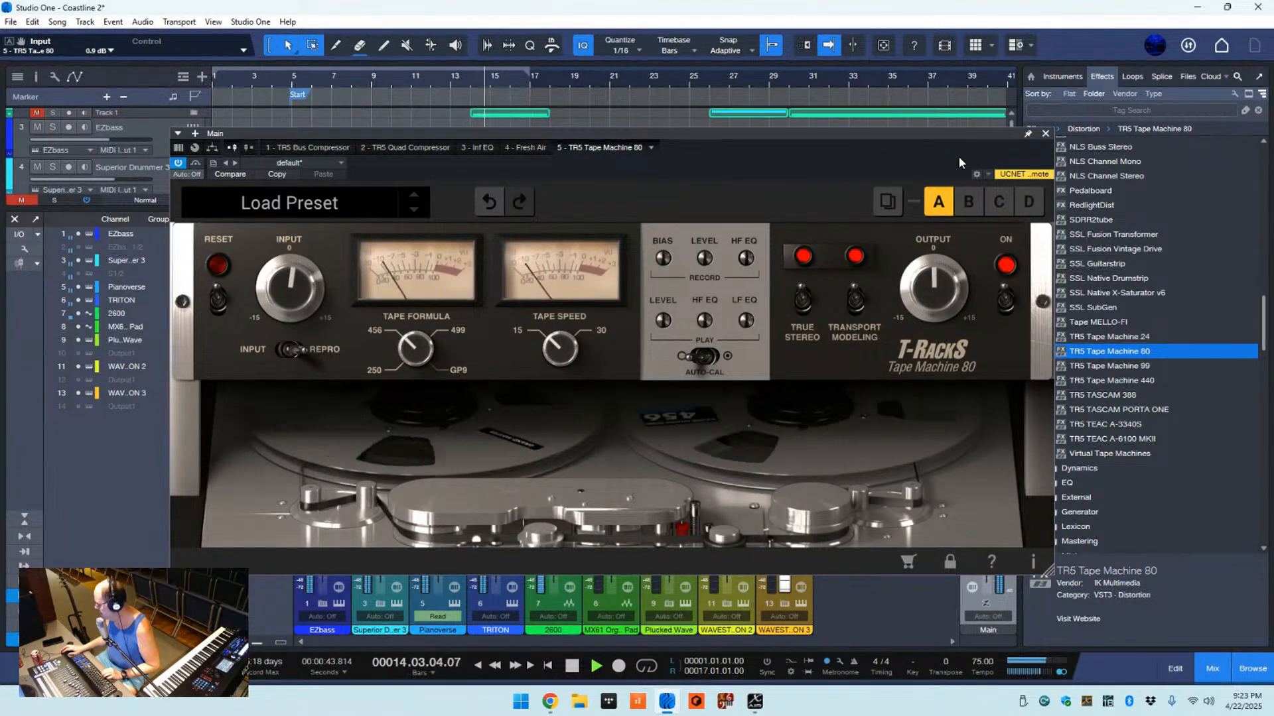
pyautogui.click(853, 302)
pyautogui.click(855, 302)
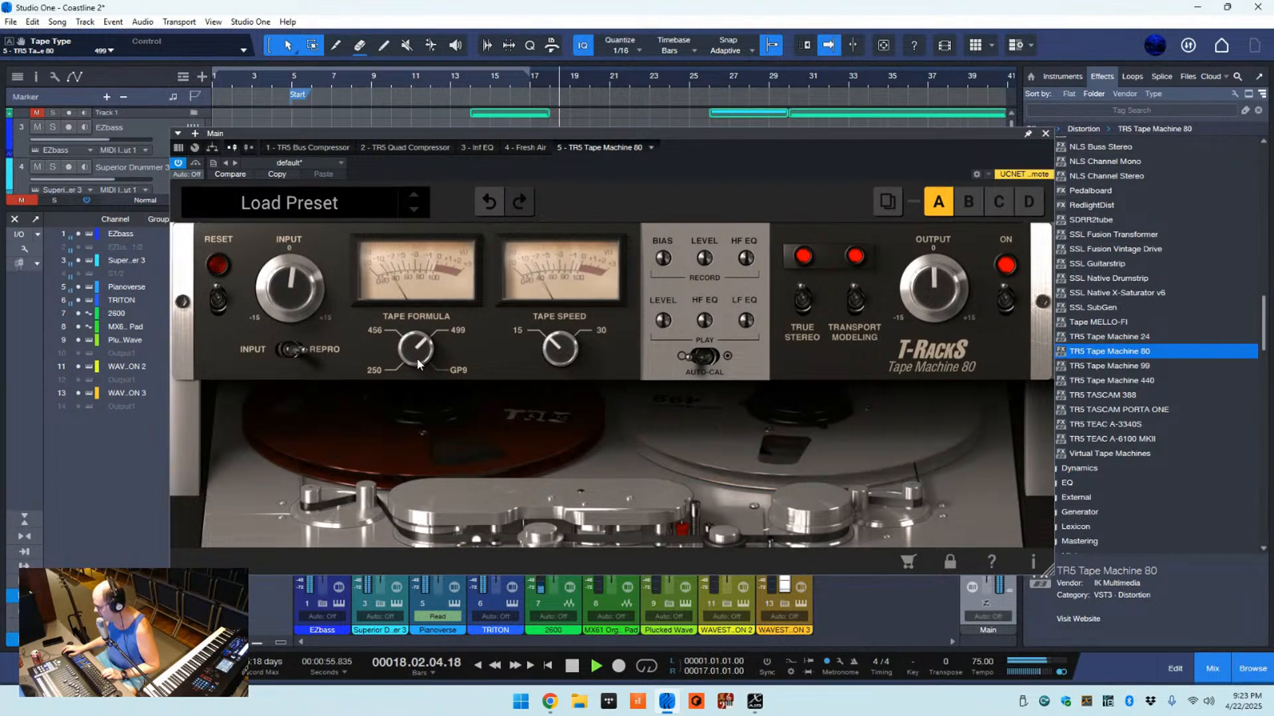
# - Audition tape formulas 456 and 250 on Tape Machine 80, then return the tape formula to 499
pyautogui.click(400, 339)
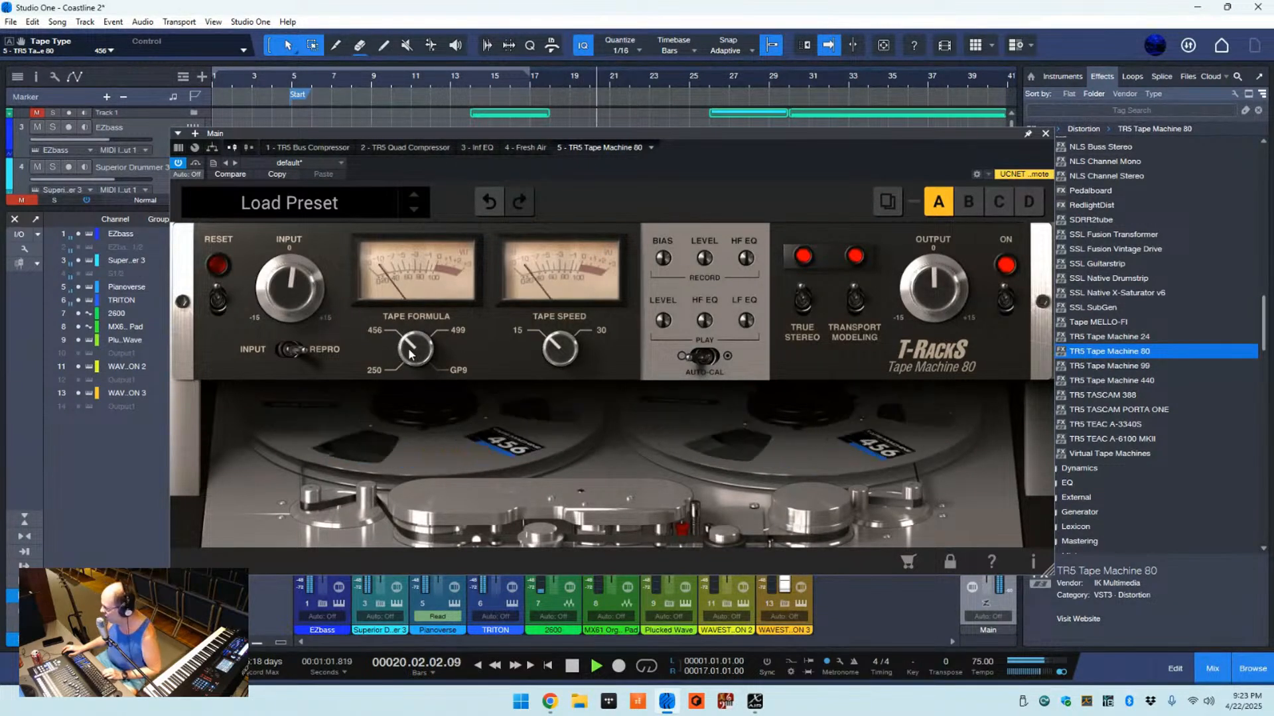
pyautogui.moveTo(414, 350); pyautogui.dragTo(416, 367)
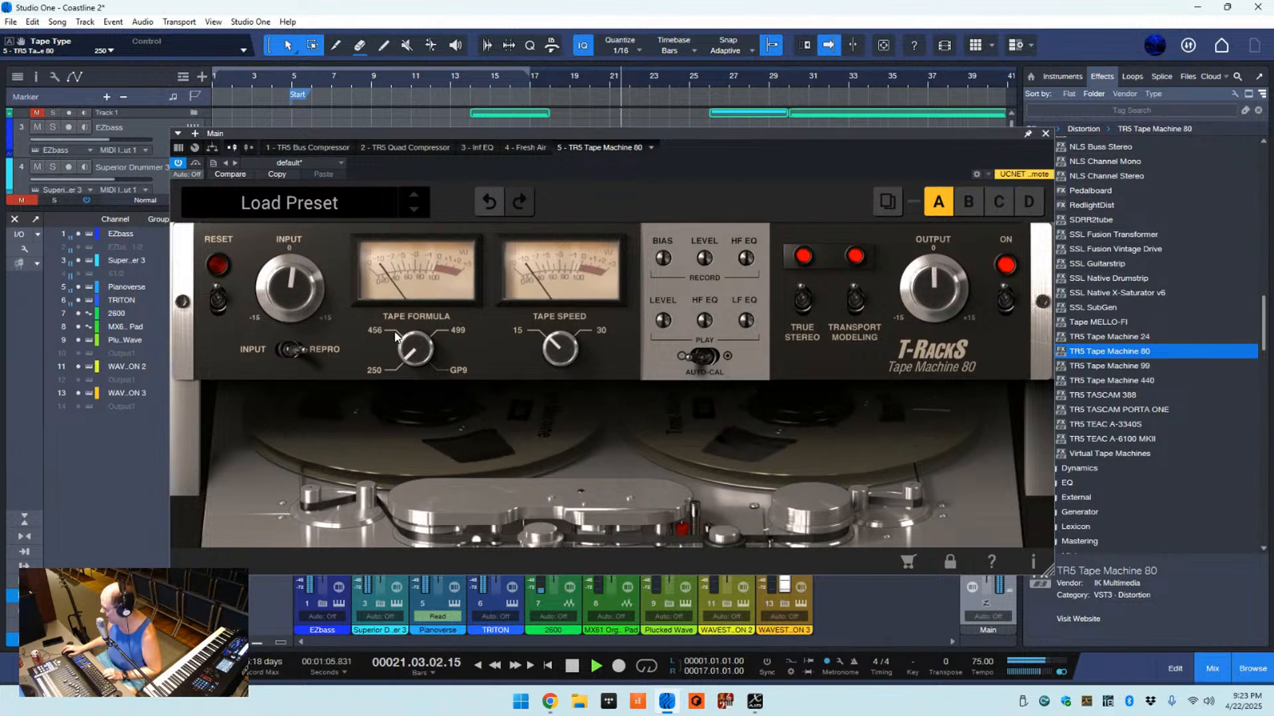
pyautogui.moveTo(414, 349); pyautogui.dragTo(414, 315)
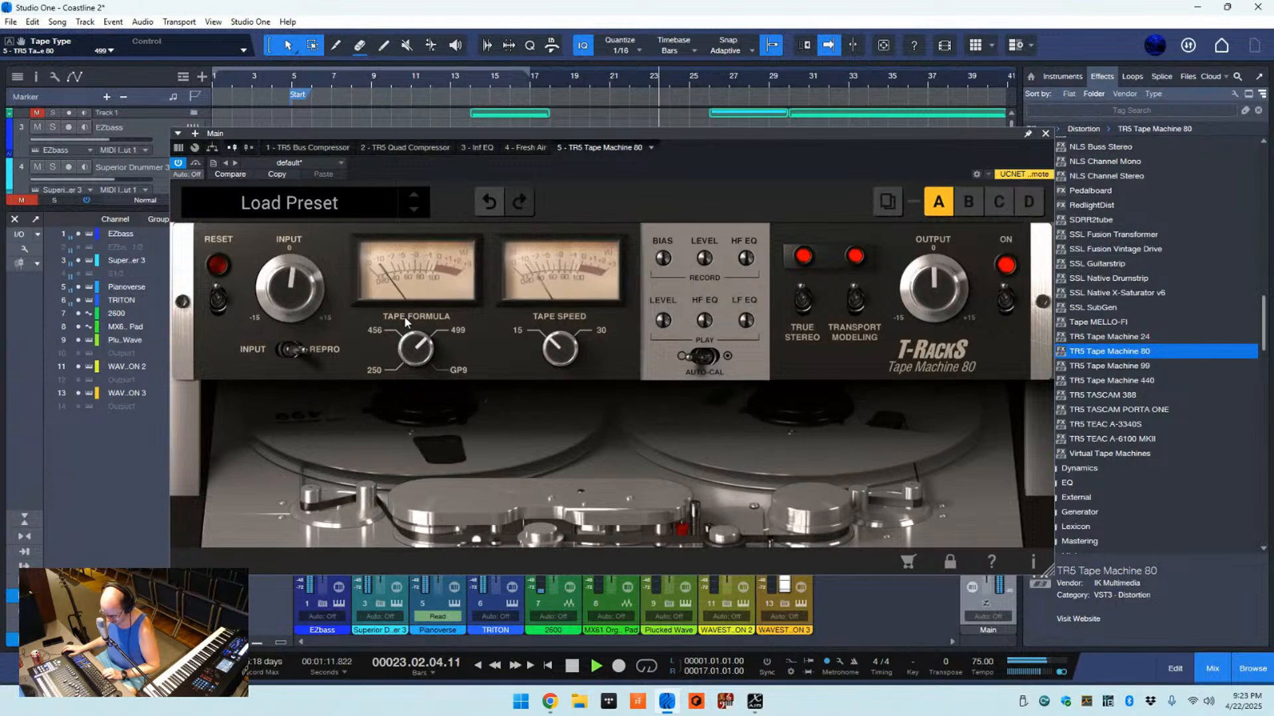
# - Set Tape Machine 80's play LF EQ to 0.5, then bypass and re-enable the plug-in to compare the sound
pyautogui.moveTo(554, 354)
pyautogui.mouseDown()
pyautogui.moveTo(562, 303)
pyautogui.moveTo(554, 344)
pyautogui.mouseUp()
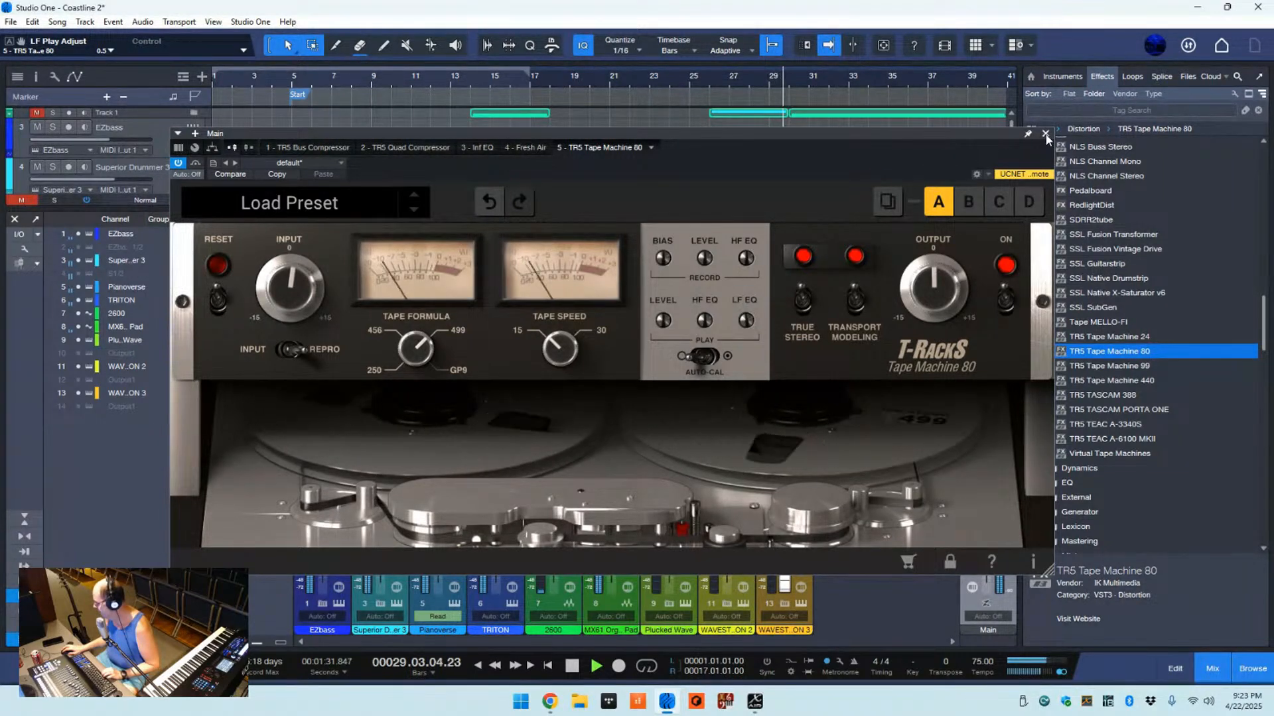
pyautogui.click(178, 163)
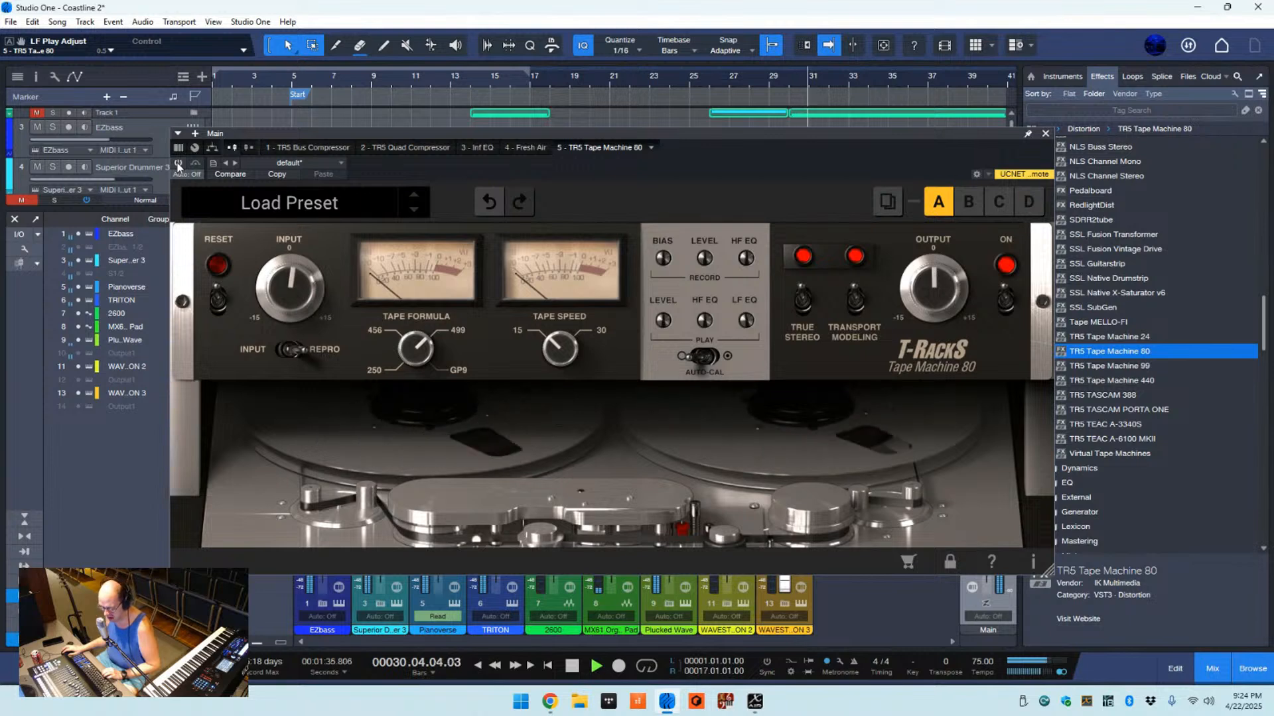
pyautogui.click(178, 165)
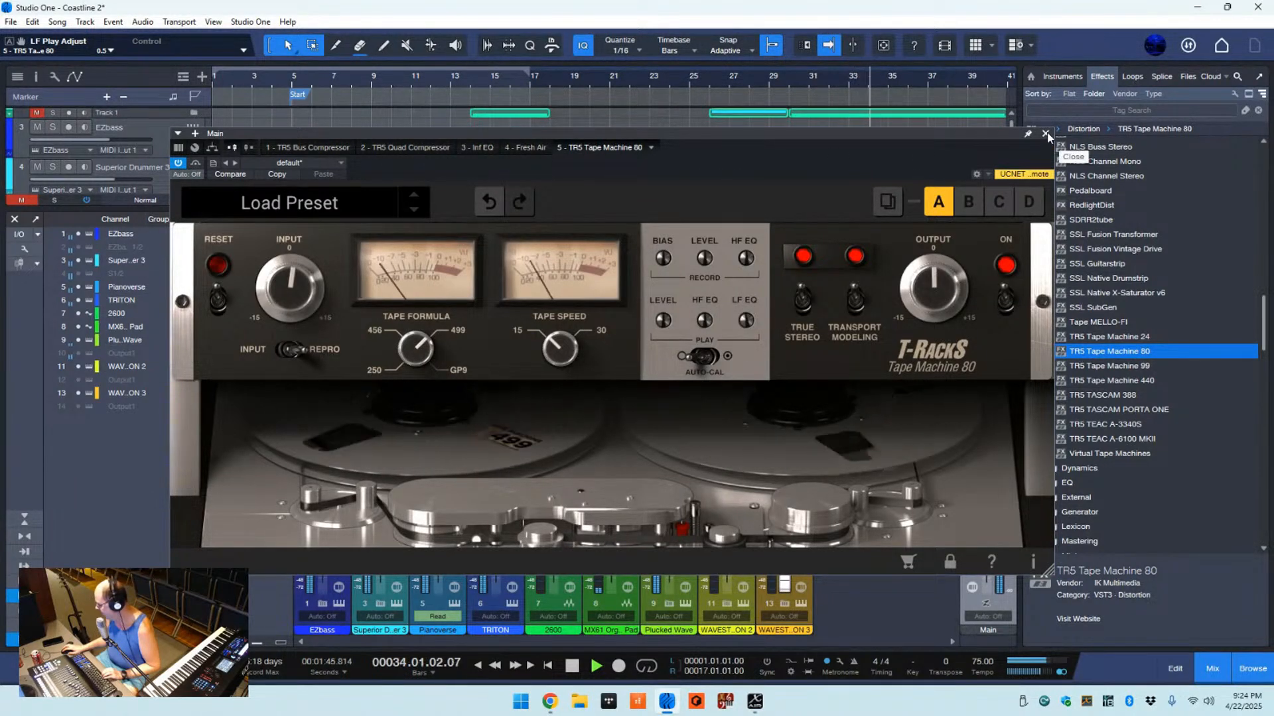
# - Set Tape Machine 80 to tape speed 30, tape formula GP9 and input 0.3 dB
pyautogui.click(540, 345)
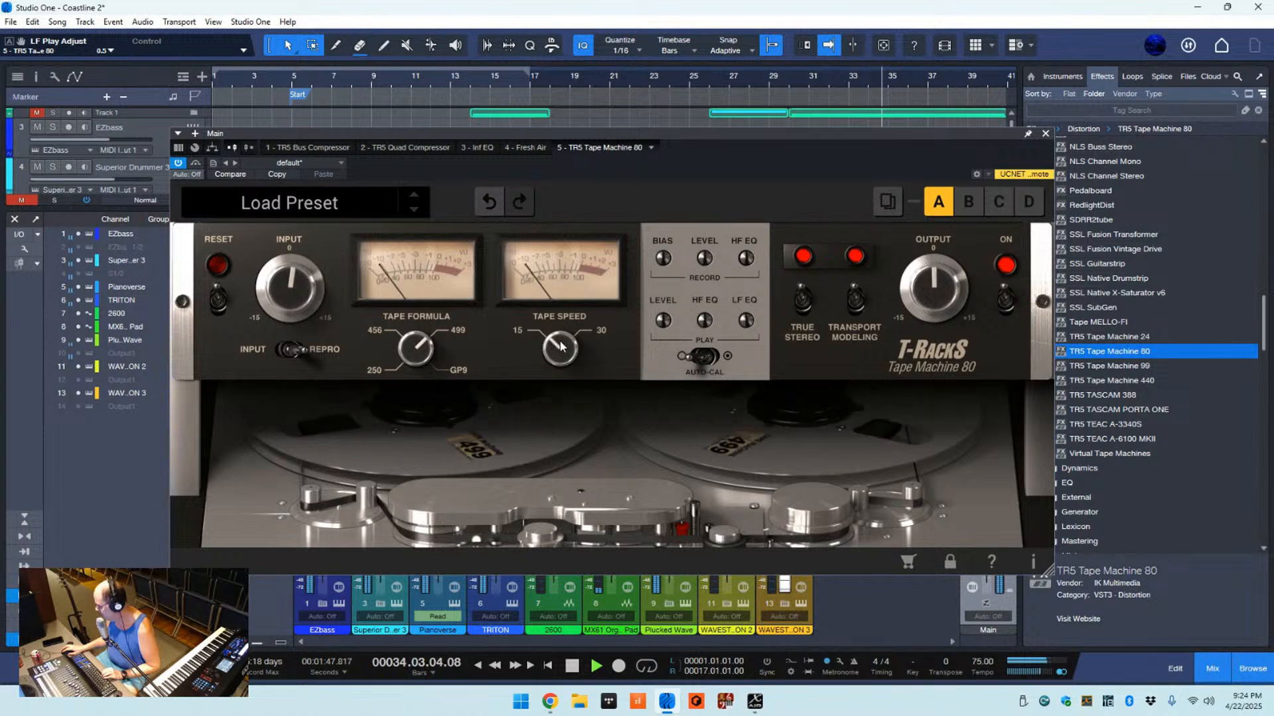
pyautogui.click(410, 335)
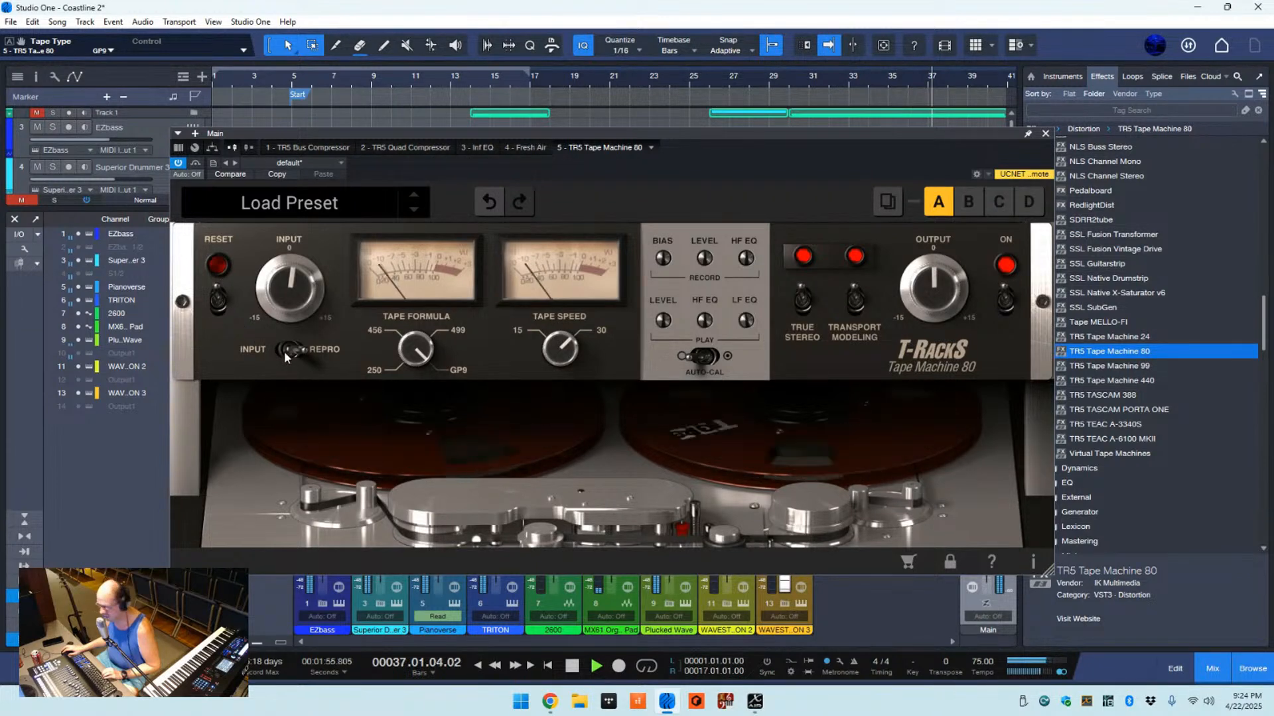
pyautogui.click(297, 294)
pyautogui.scroll(-3, 297, 292)
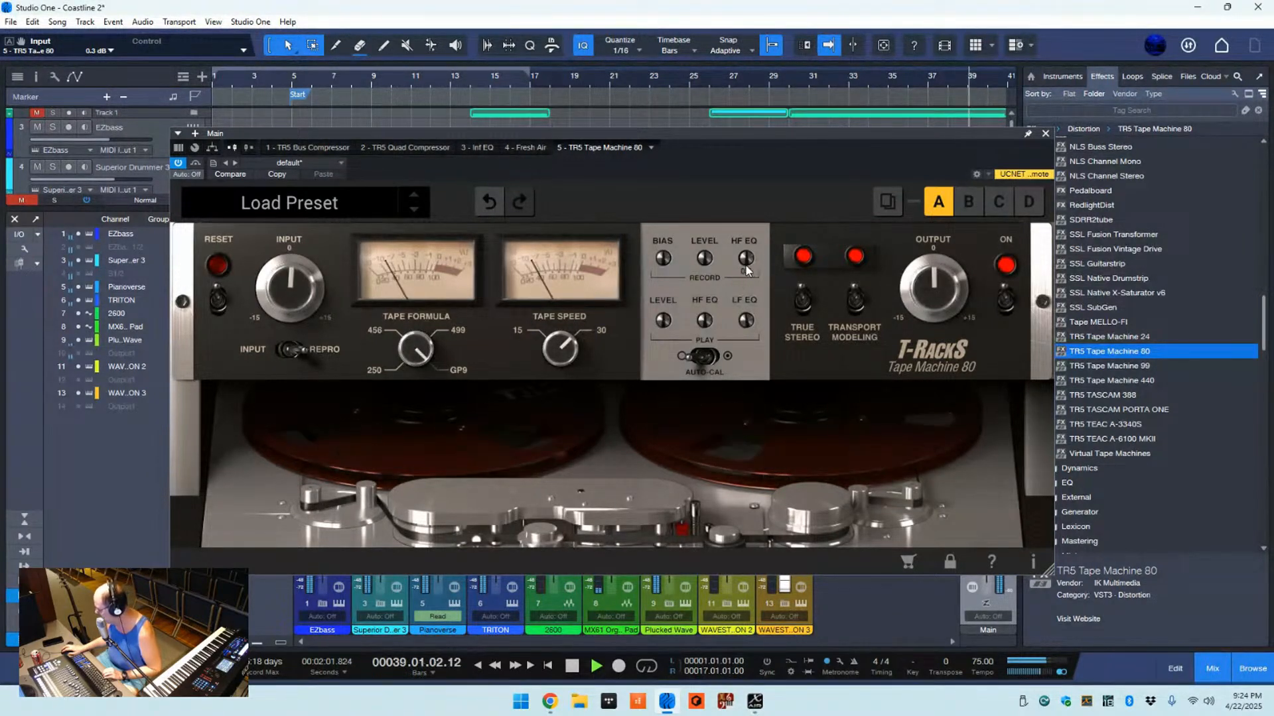
# - Fine-tune the play LF EQ on Tape Machine 80 and close the plug-in
pyautogui.click(747, 321)
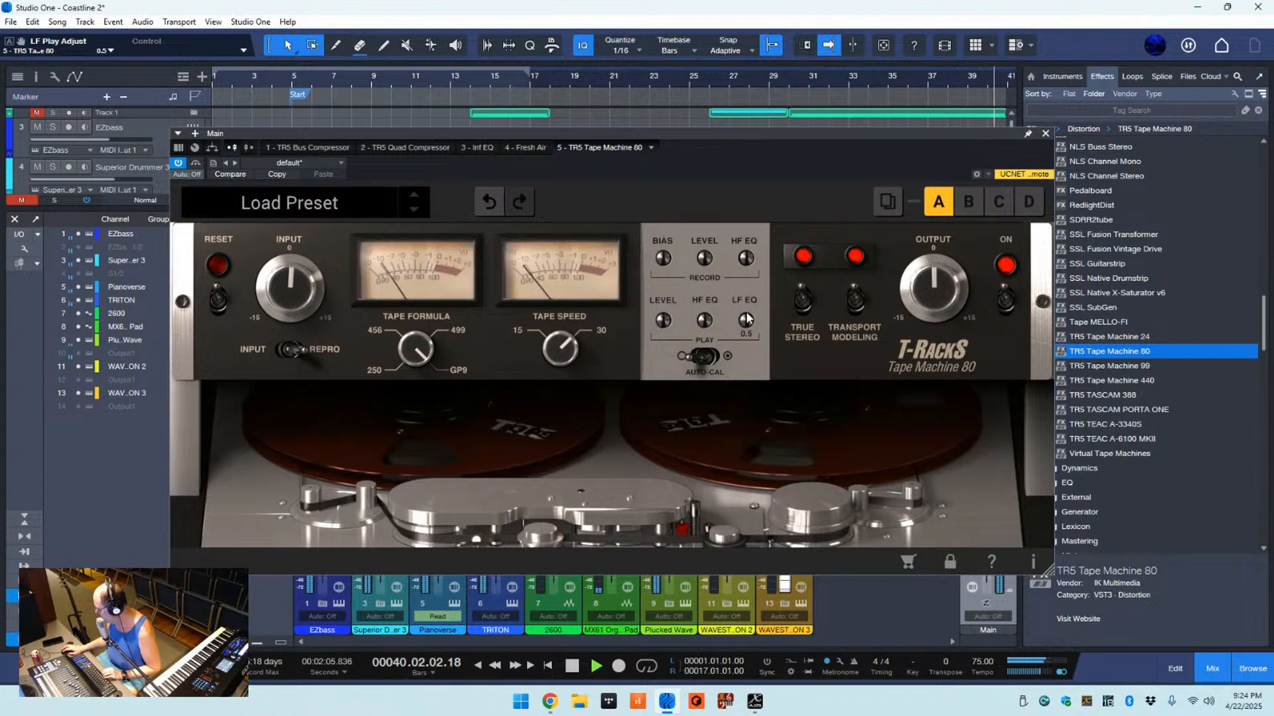
pyautogui.moveTo(748, 301)
pyautogui.mouseDown()
pyautogui.moveTo(750, 332)
pyautogui.moveTo(751, 309)
pyautogui.mouseUp()
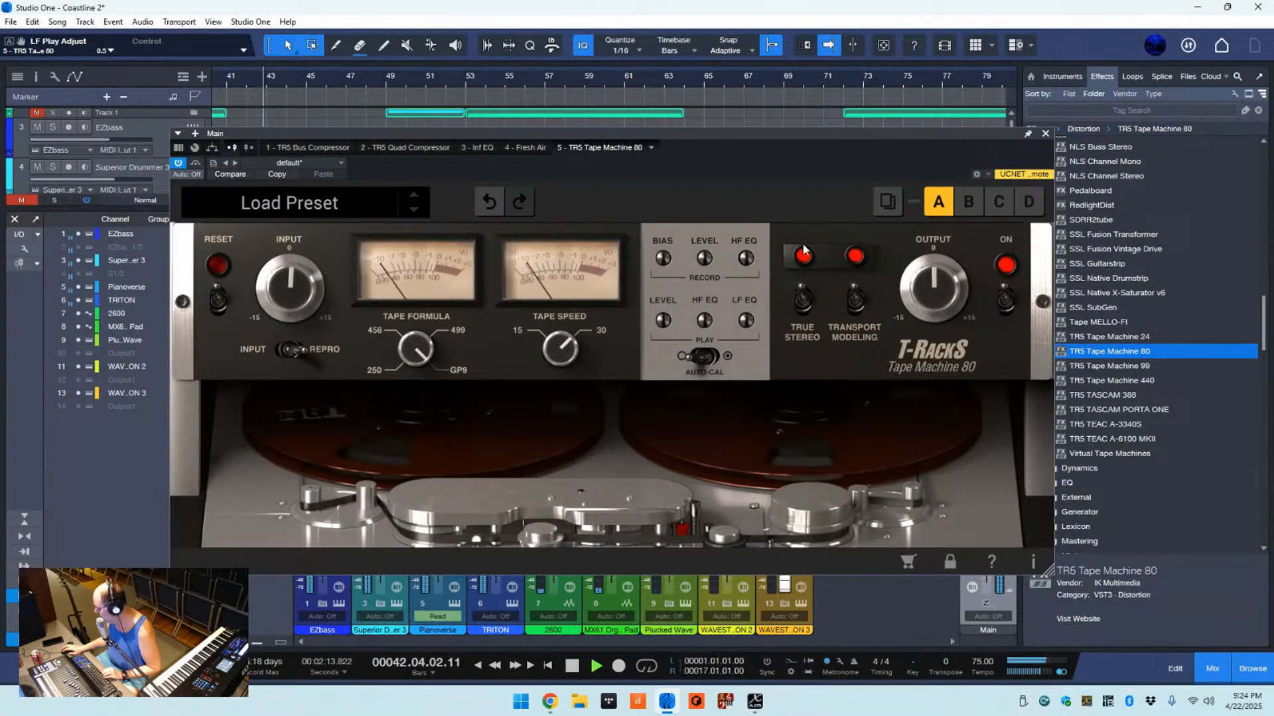
pyautogui.click(1044, 136)
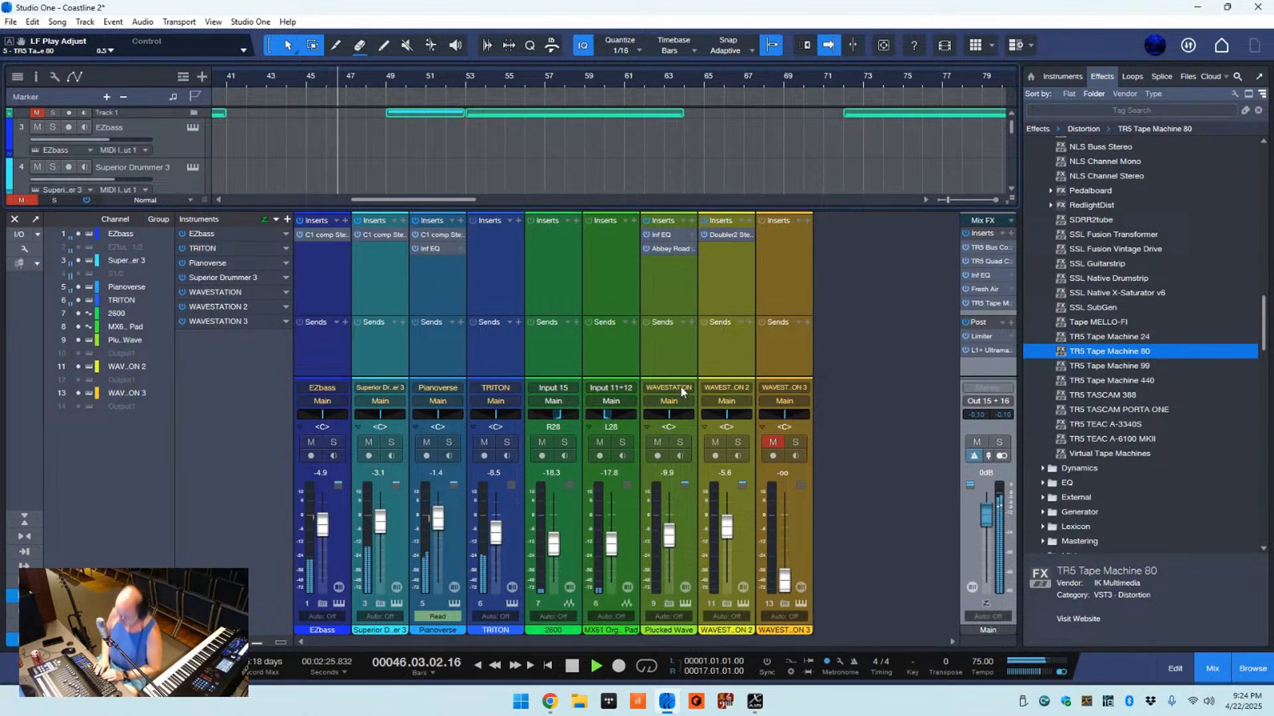
# - Stop playback, return to the beginning of the song and play again from just before the Start marker
pyautogui.press('space')
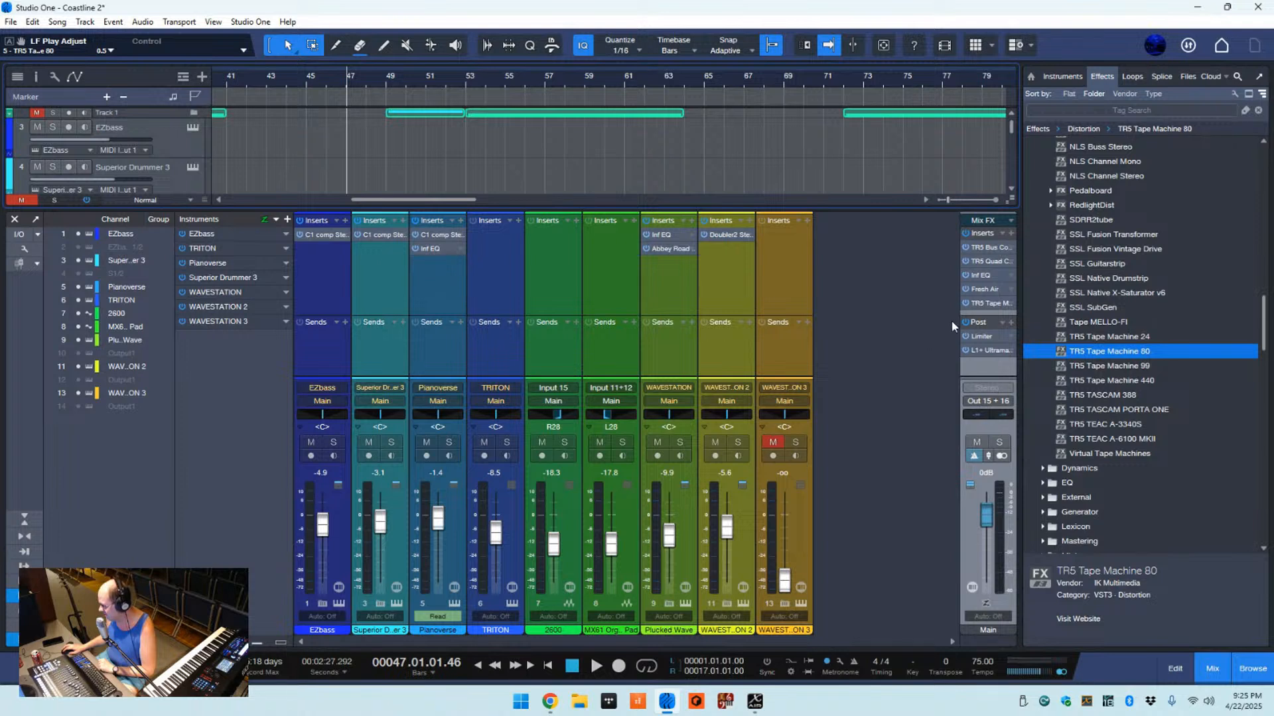
pyautogui.rightClick(986, 304)
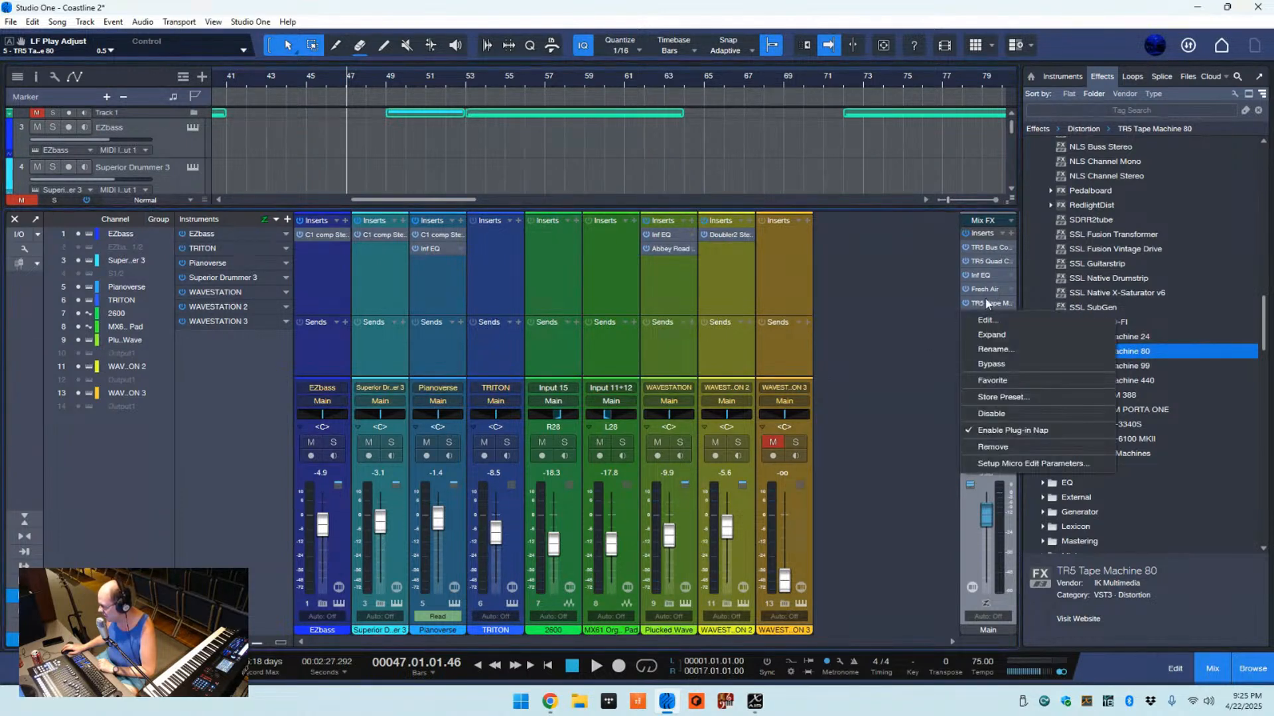
pyautogui.click(1019, 448)
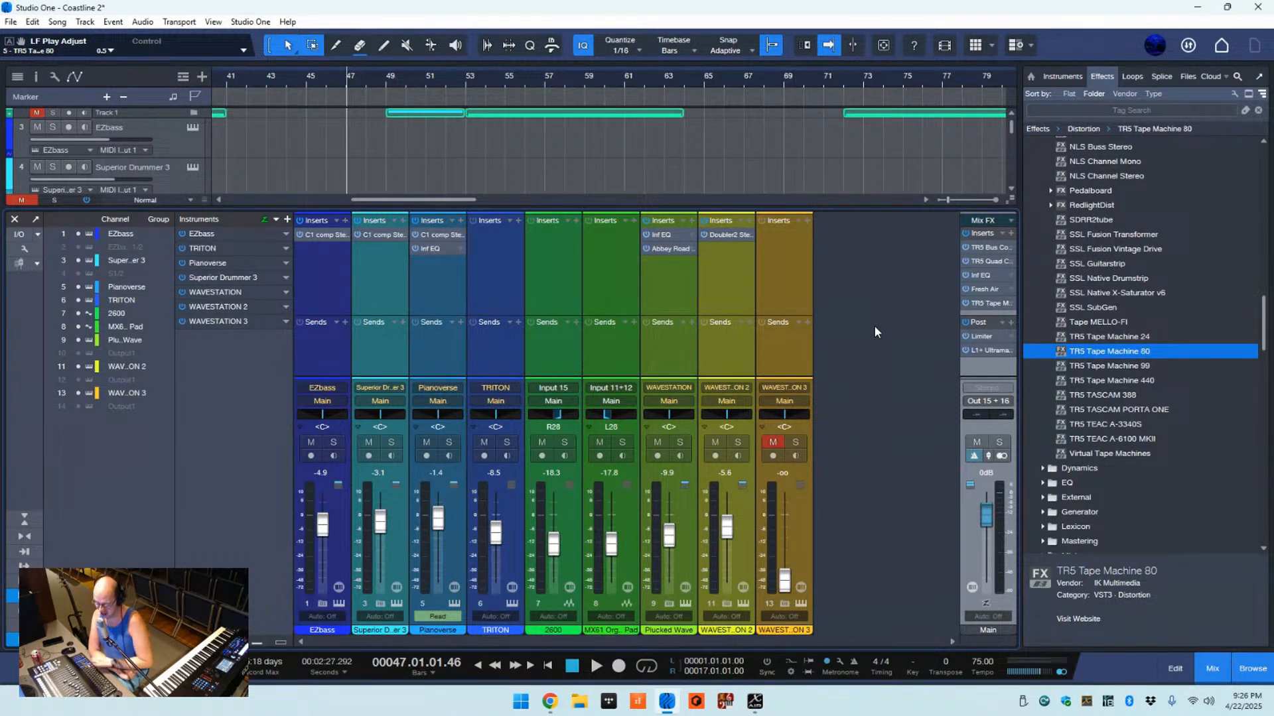
pyautogui.press(',')
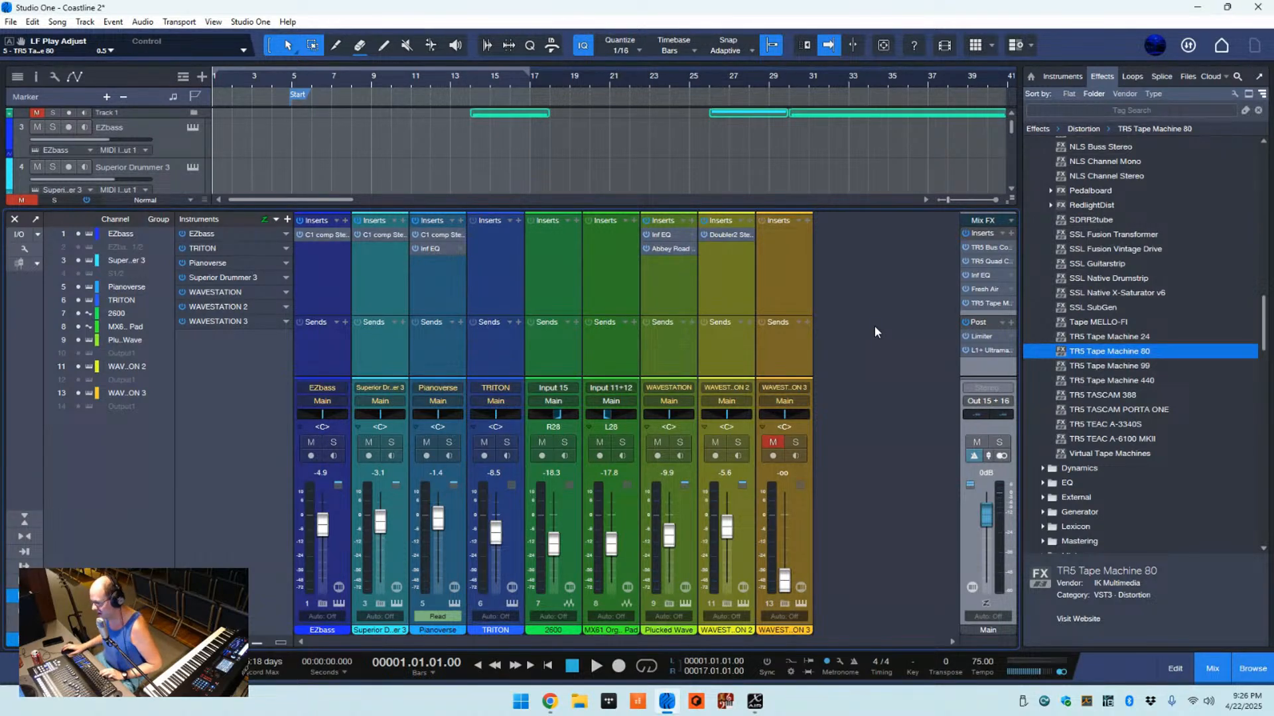
pyautogui.click(287, 85)
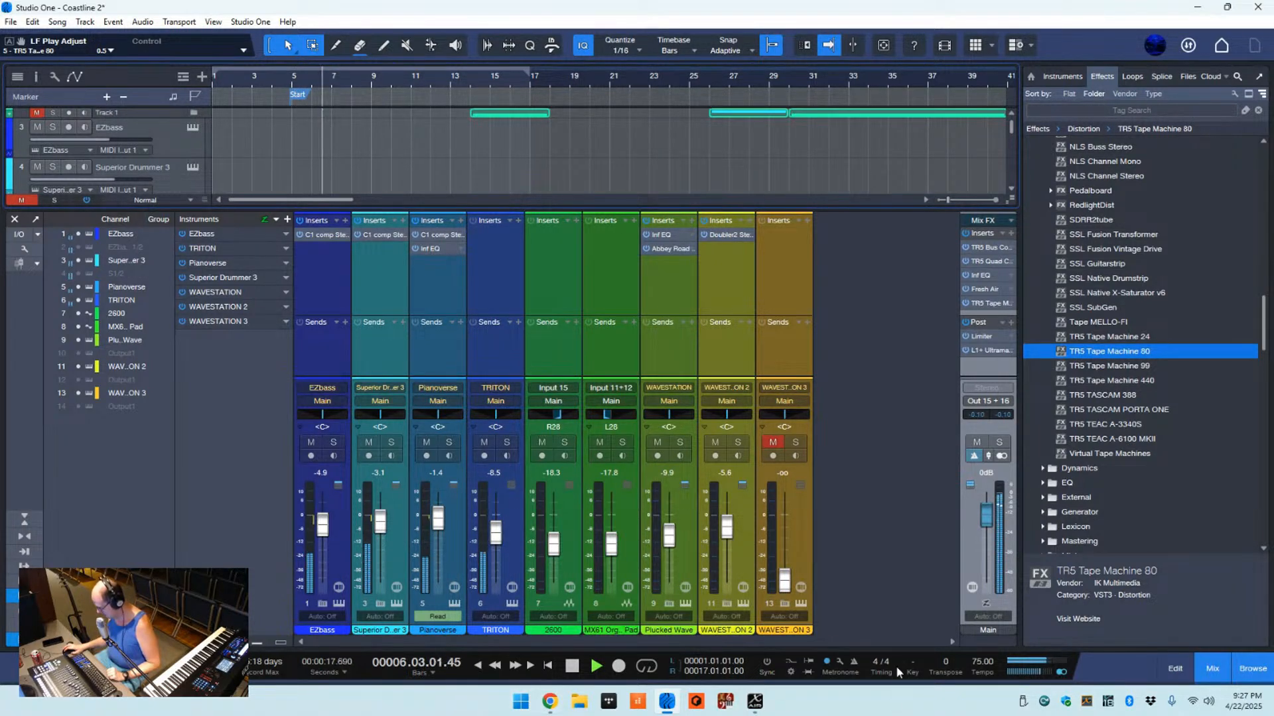
# - Switch to X AIR Edit, set the DAW L level on Bus 5 to -4.8 dB, and return to Studio One from the Main LR mix
pyautogui.click(755, 701)
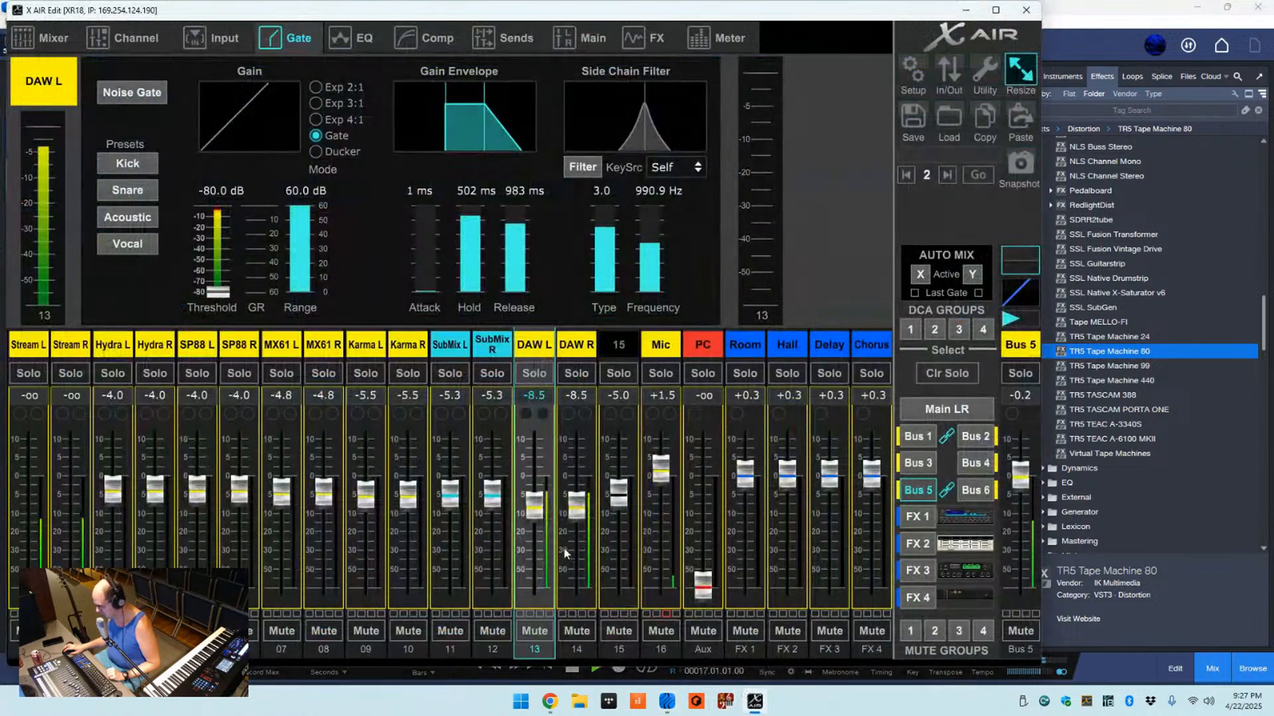
pyautogui.moveTo(540, 512); pyautogui.dragTo(532, 499)
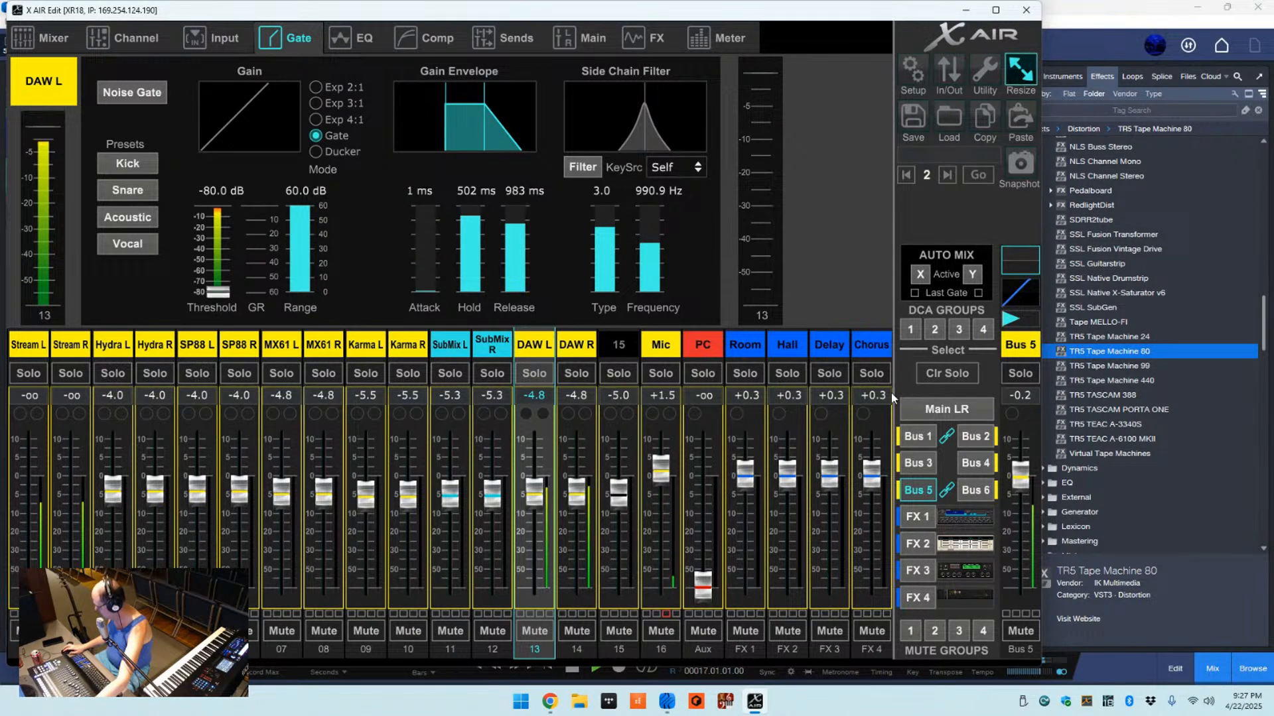
pyautogui.click(942, 409)
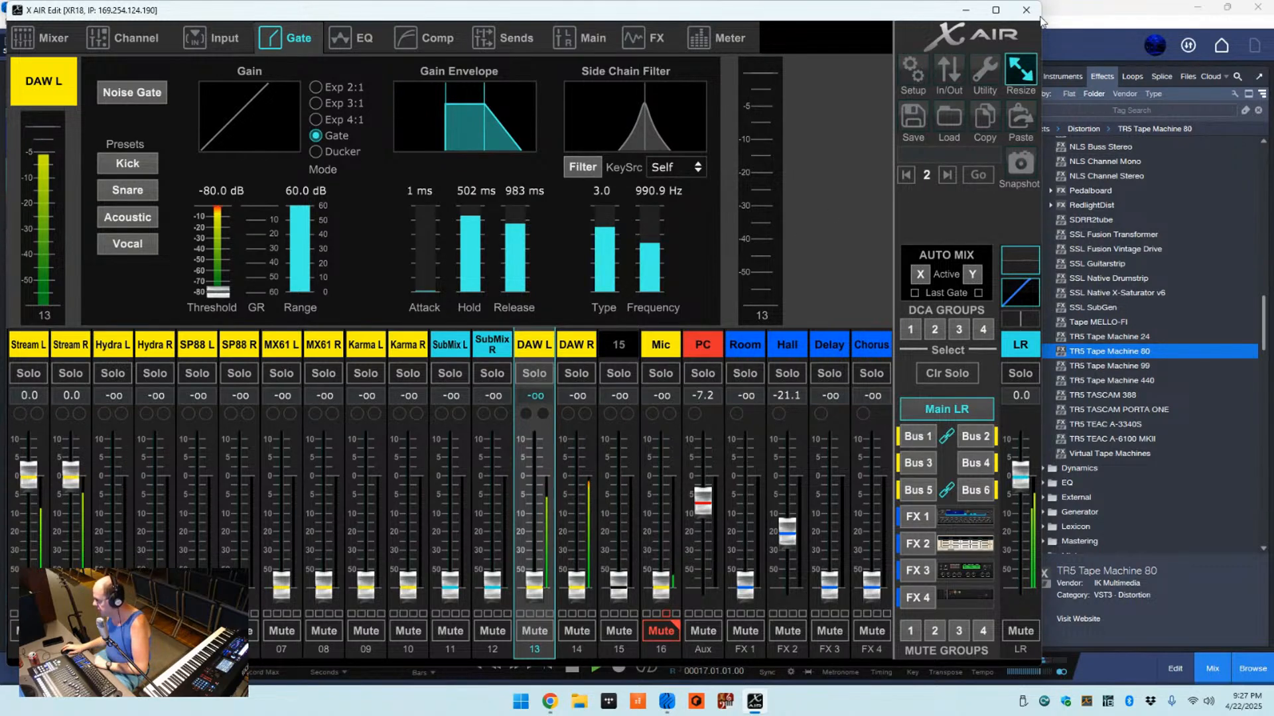
pyautogui.click(1065, 9)
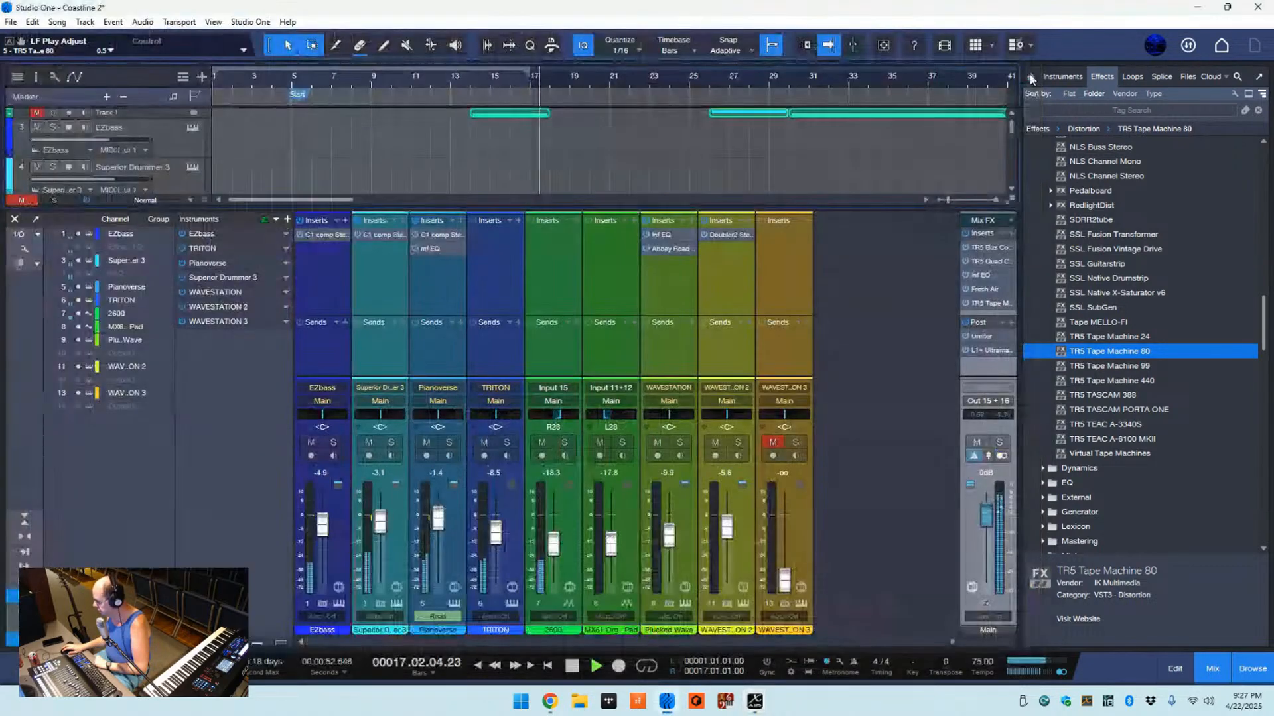
# - Check the TR5 Tape Machine 80 on the Main bus during playback and close it again
pyautogui.click(991, 302)
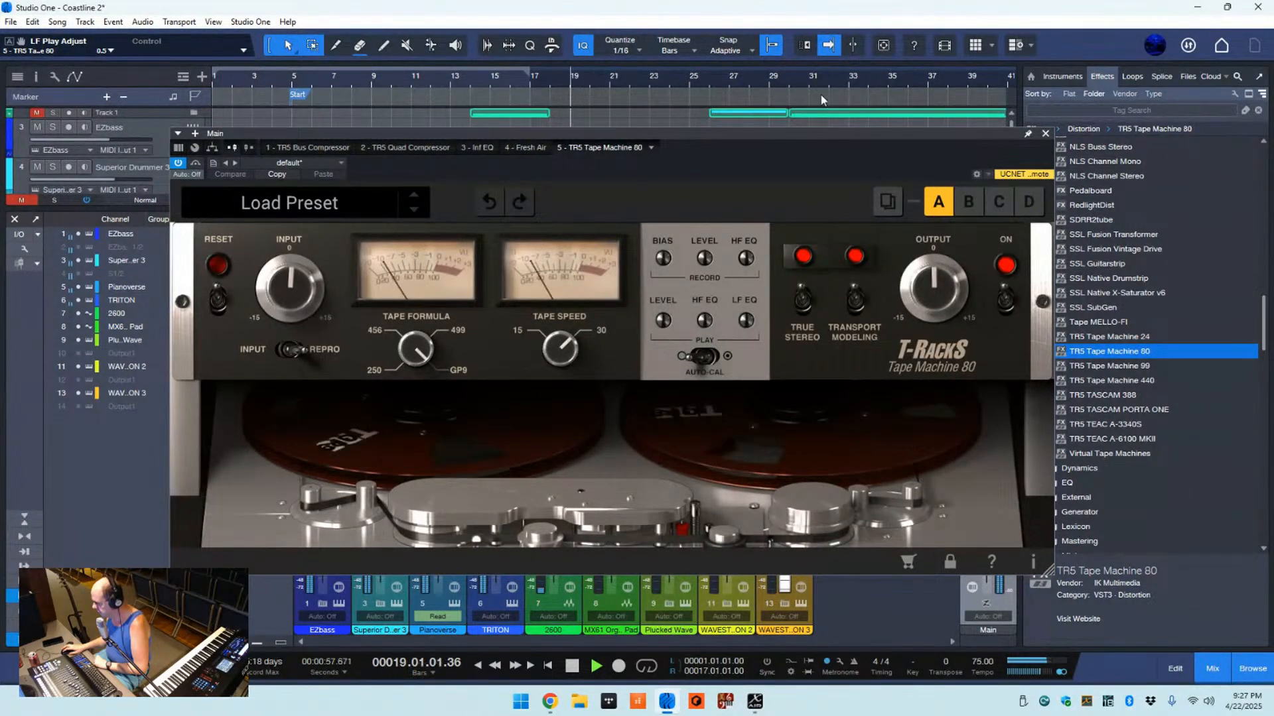
pyautogui.click(1046, 134)
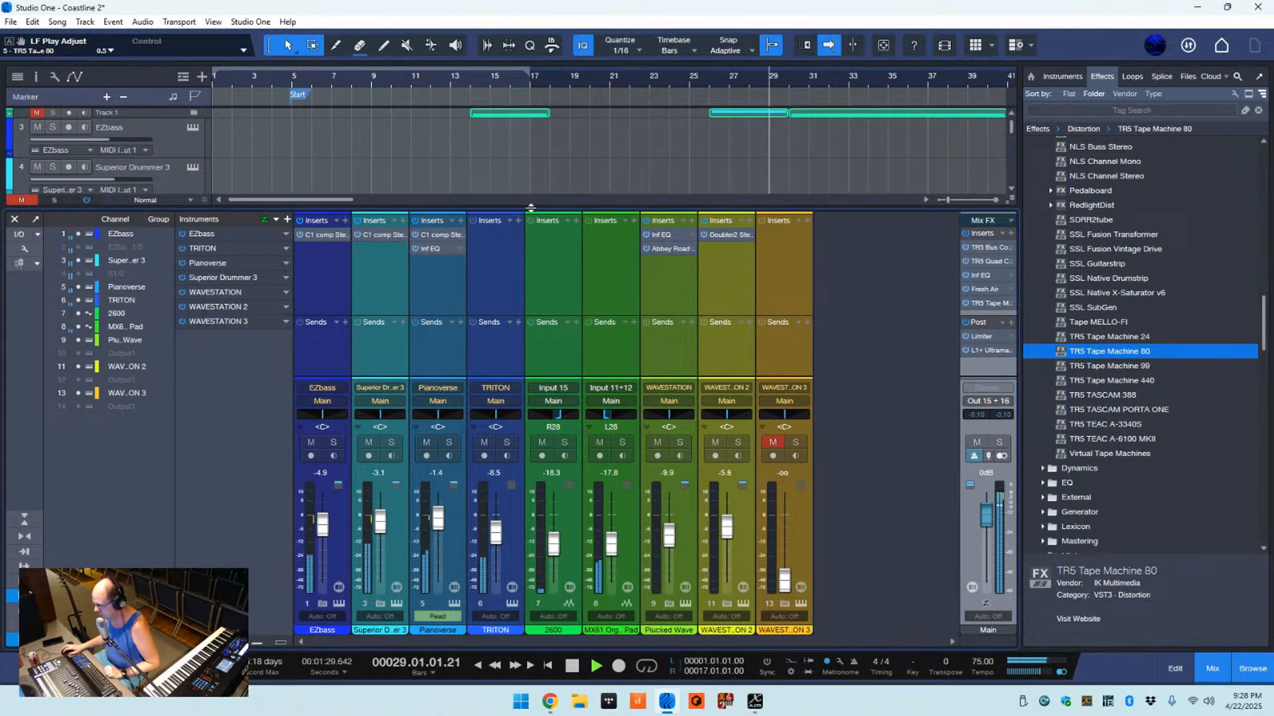
# - Enlarge the arrangement area above the mixer and dismiss the iLok Cloud notification while the song plays
pyautogui.moveTo(532, 209); pyautogui.dragTo(491, 398)
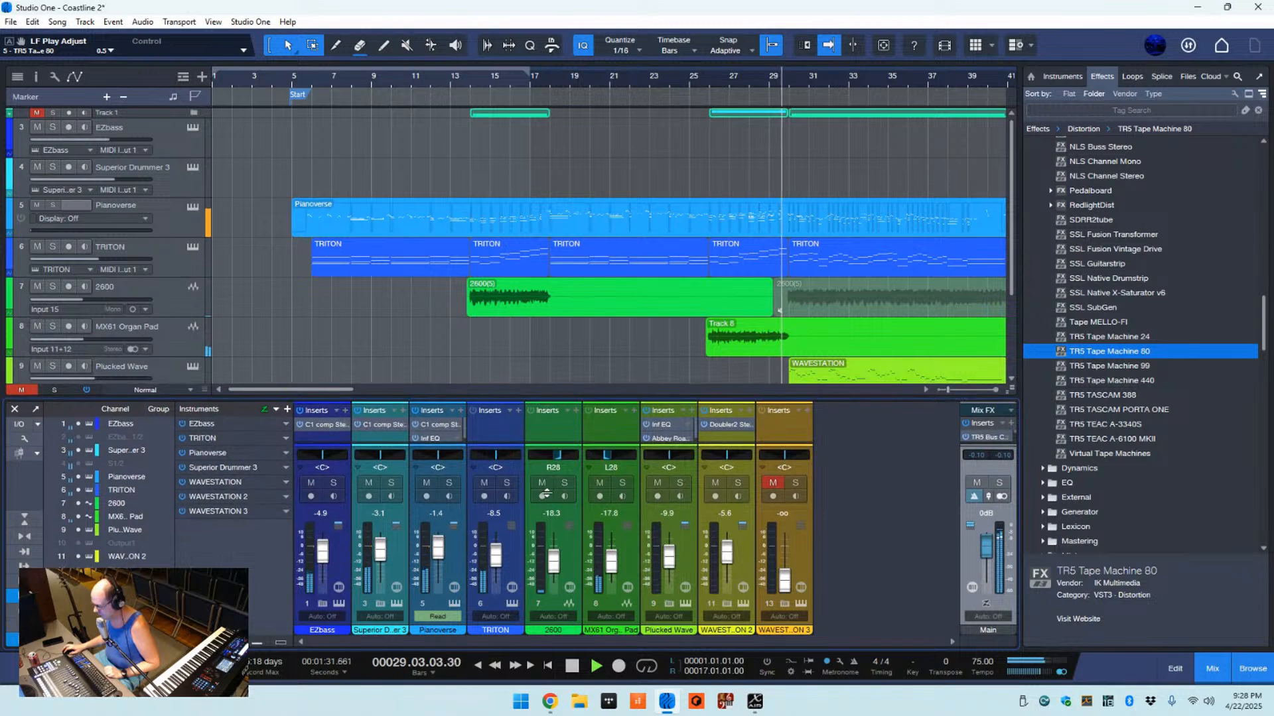
pyautogui.scroll(-2, 464, 363)
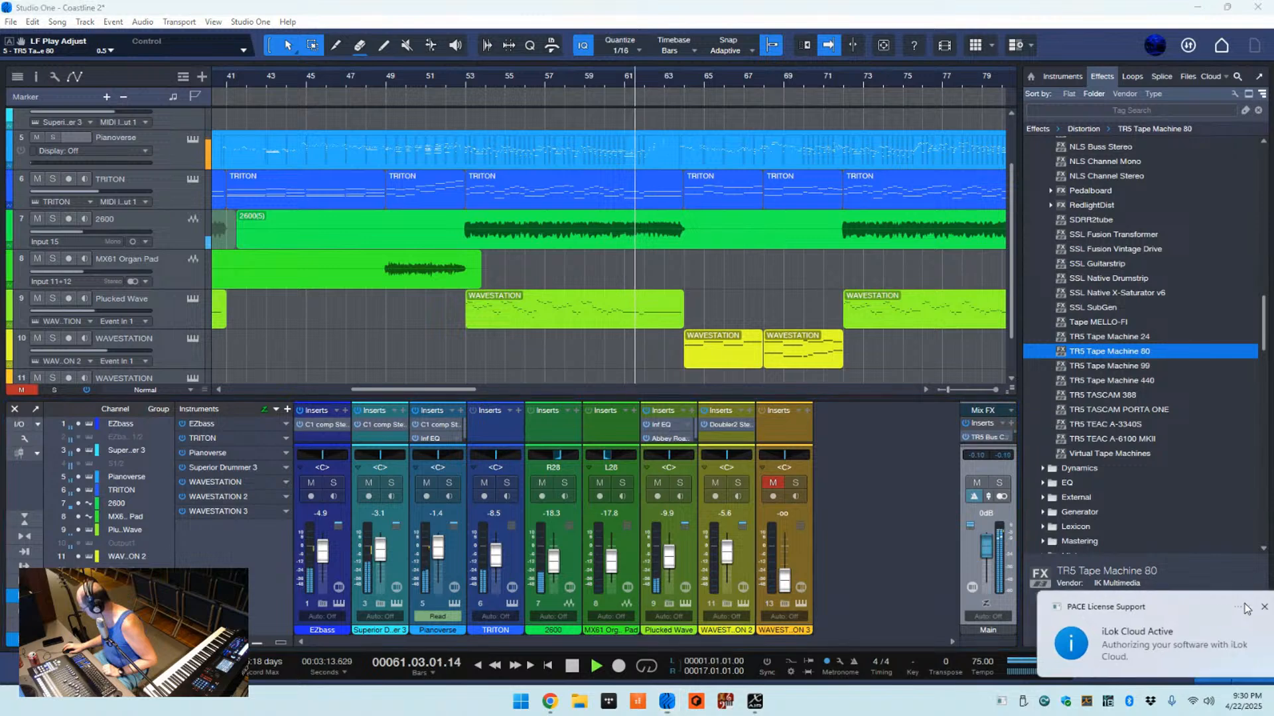
pyautogui.click(1246, 608)
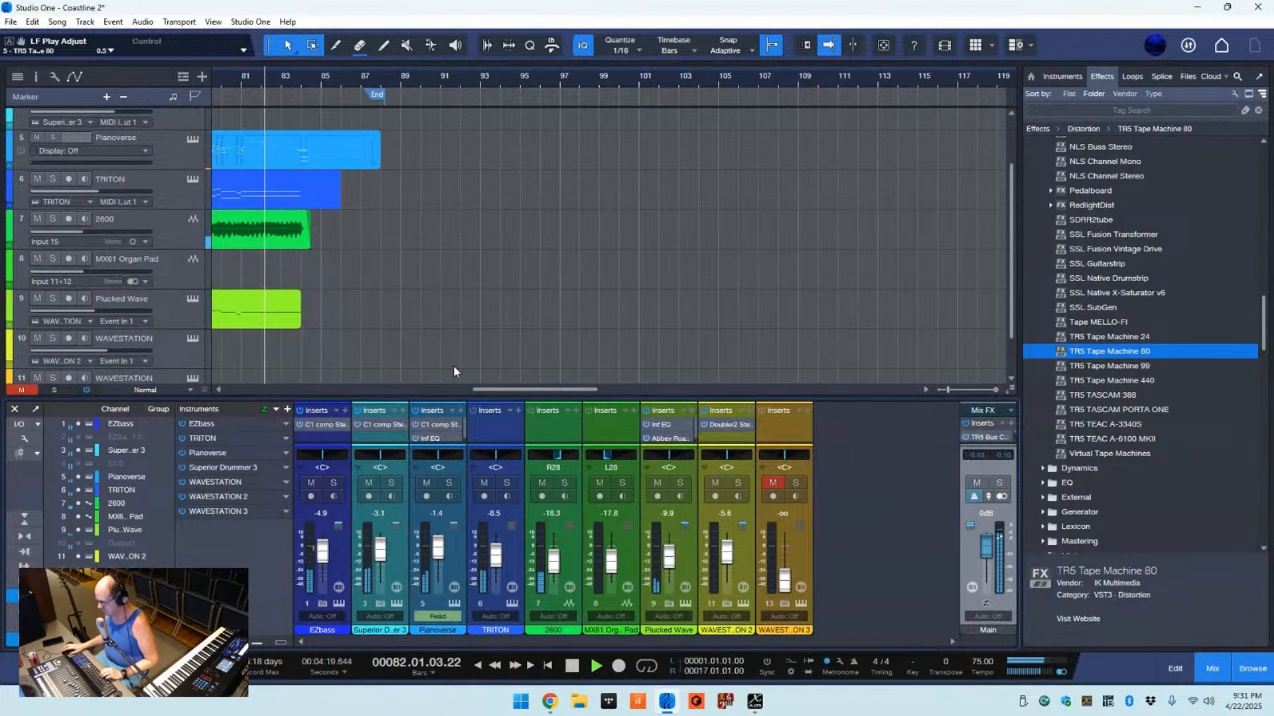
pyautogui.scroll(-1, 453, 365)
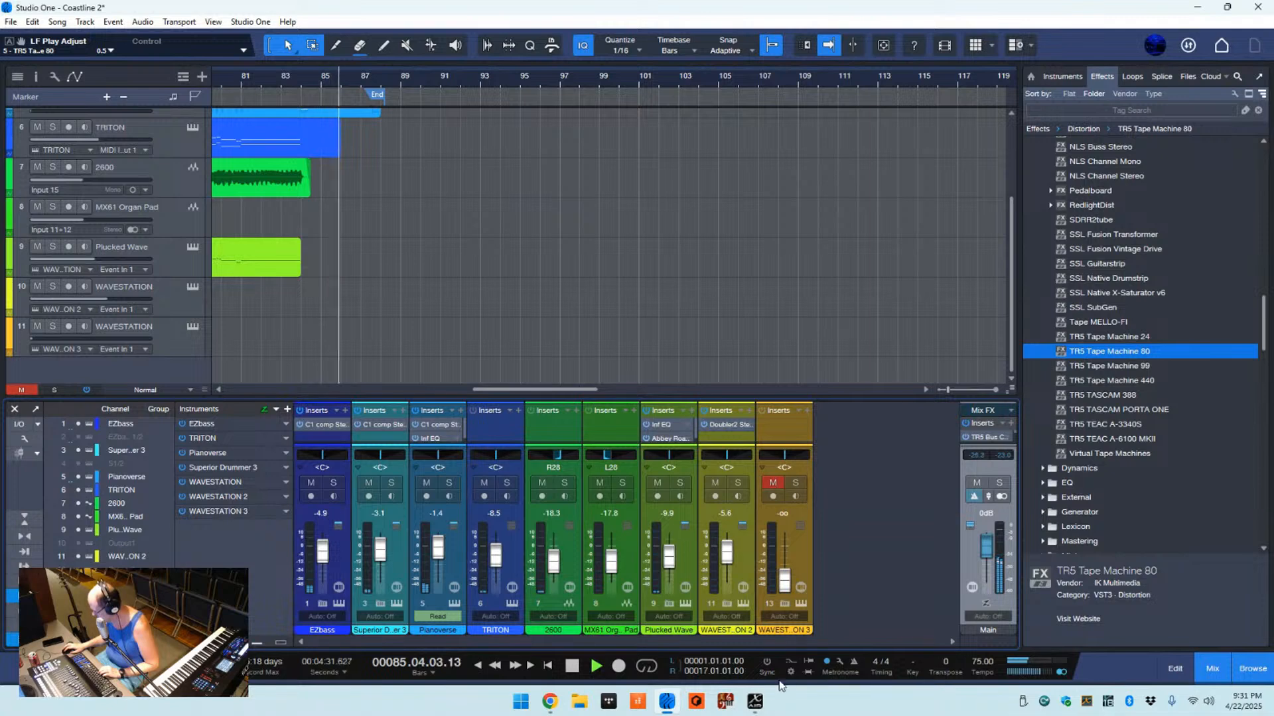
# - Switch to X AIR Edit to check the Main LR mix, then return to Studio One
pyautogui.moveTo(753, 703)
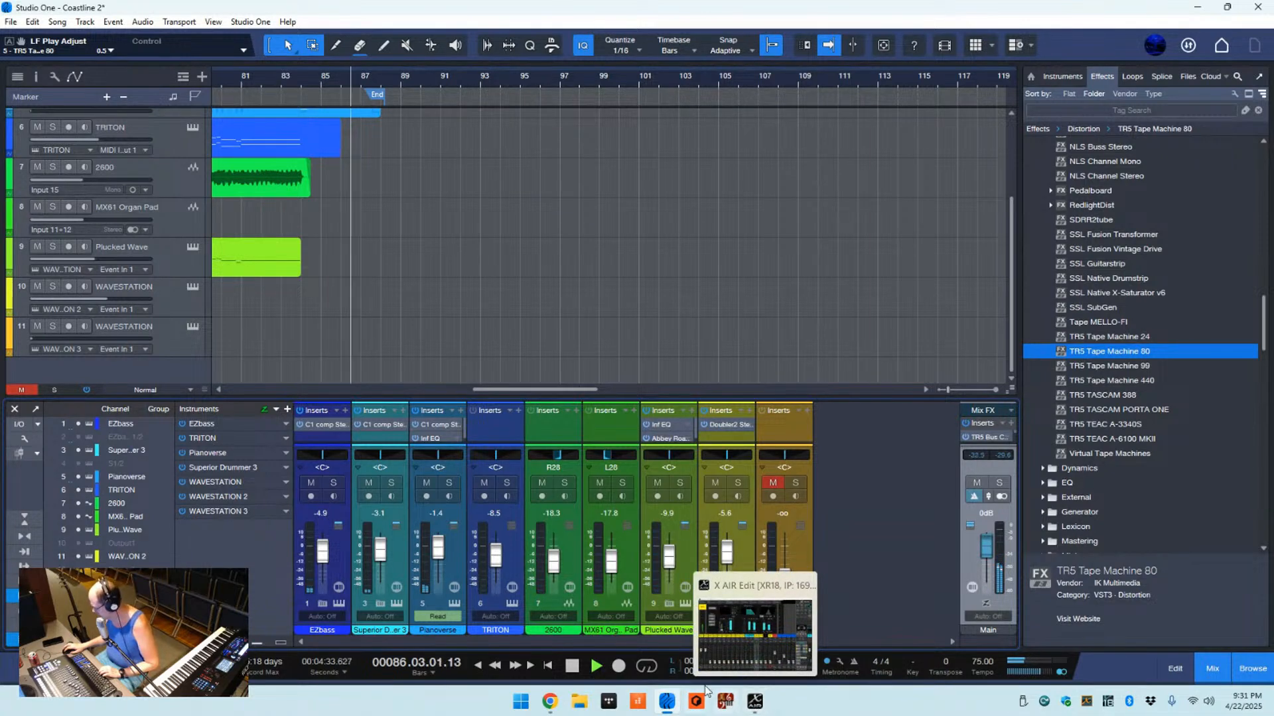
pyautogui.click(730, 640)
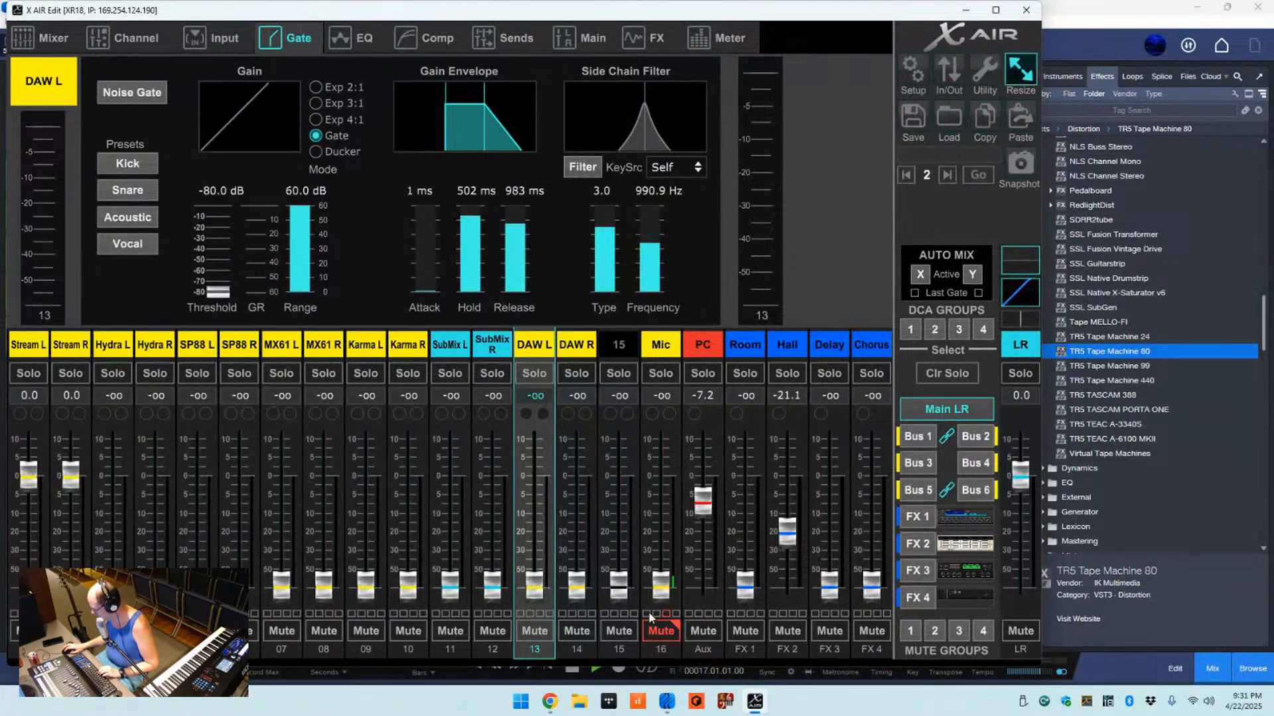
pyautogui.click(1099, 5)
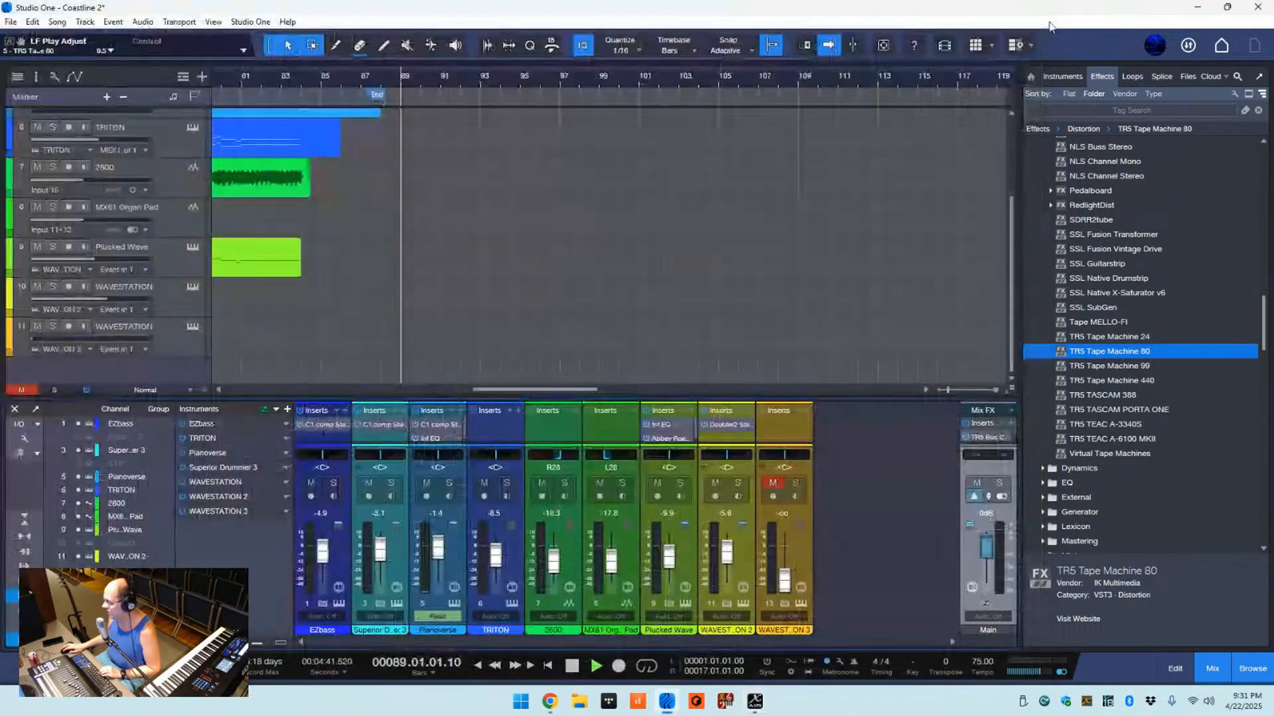
# - Stop playback and place the playhead at bar 87 beside the End marker
pyautogui.click(358, 81)
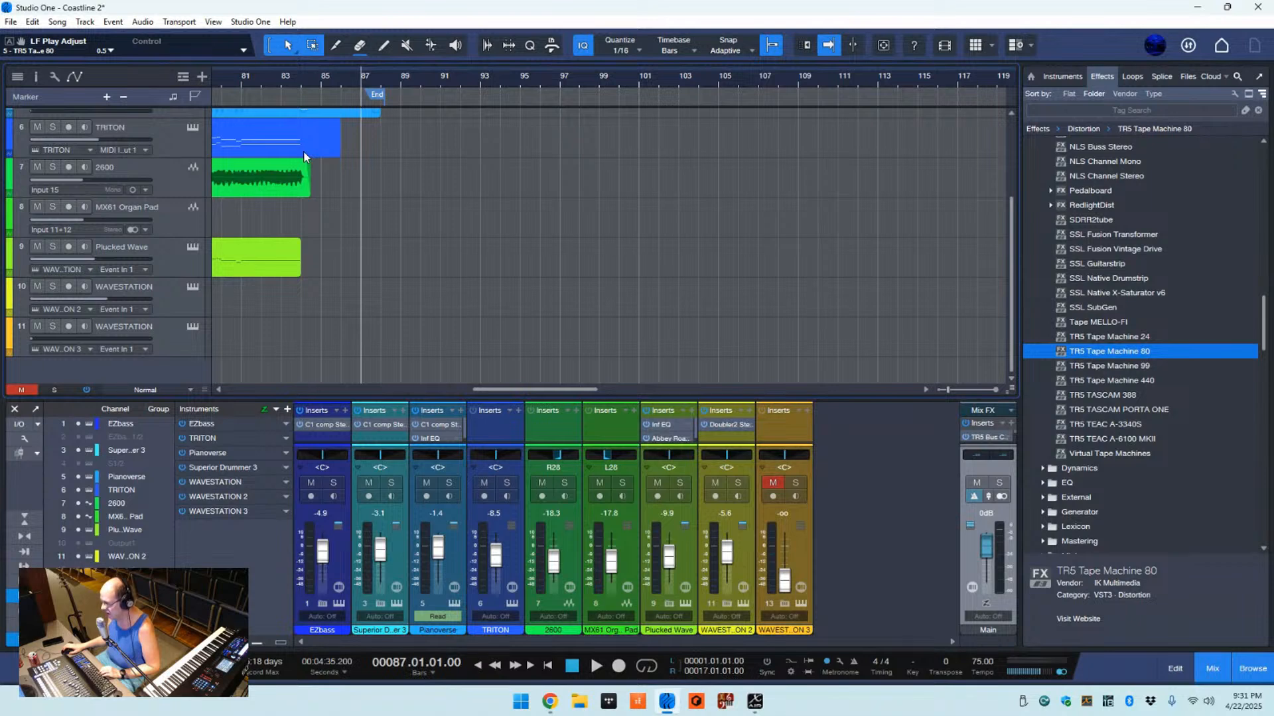
pyautogui.scroll(3, 303, 157)
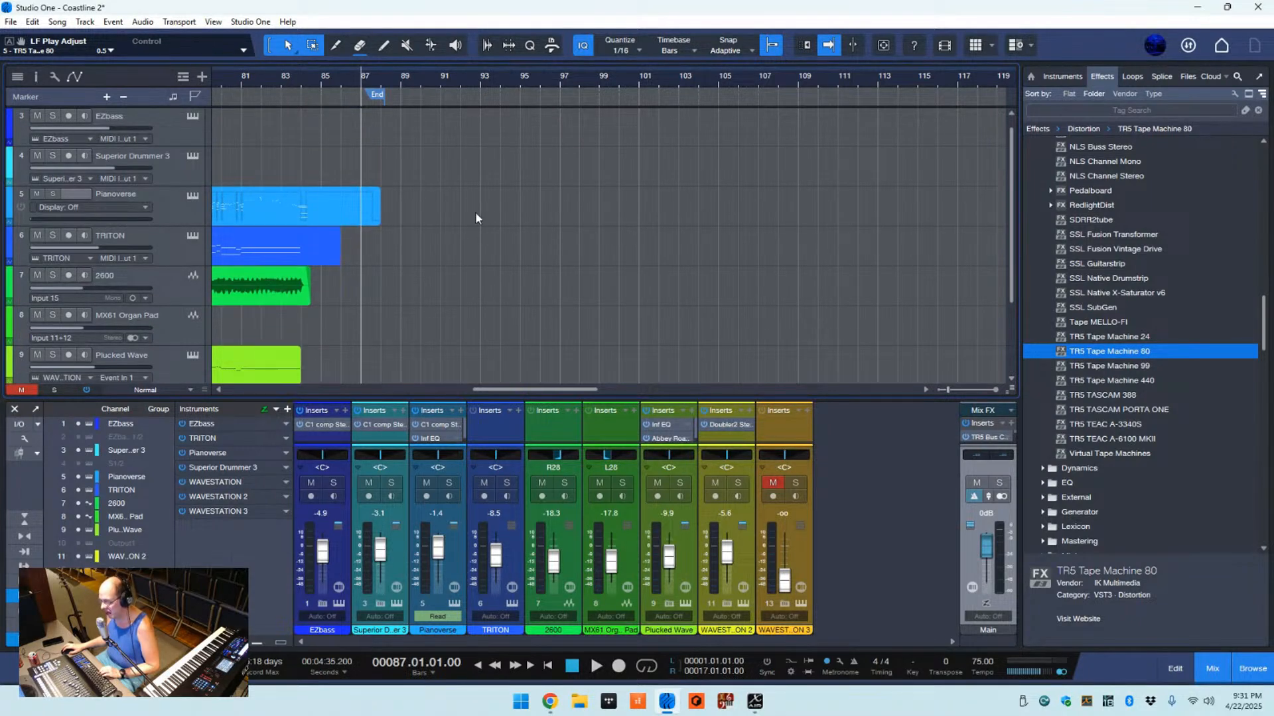
pyautogui.scroll(-3, 476, 213)
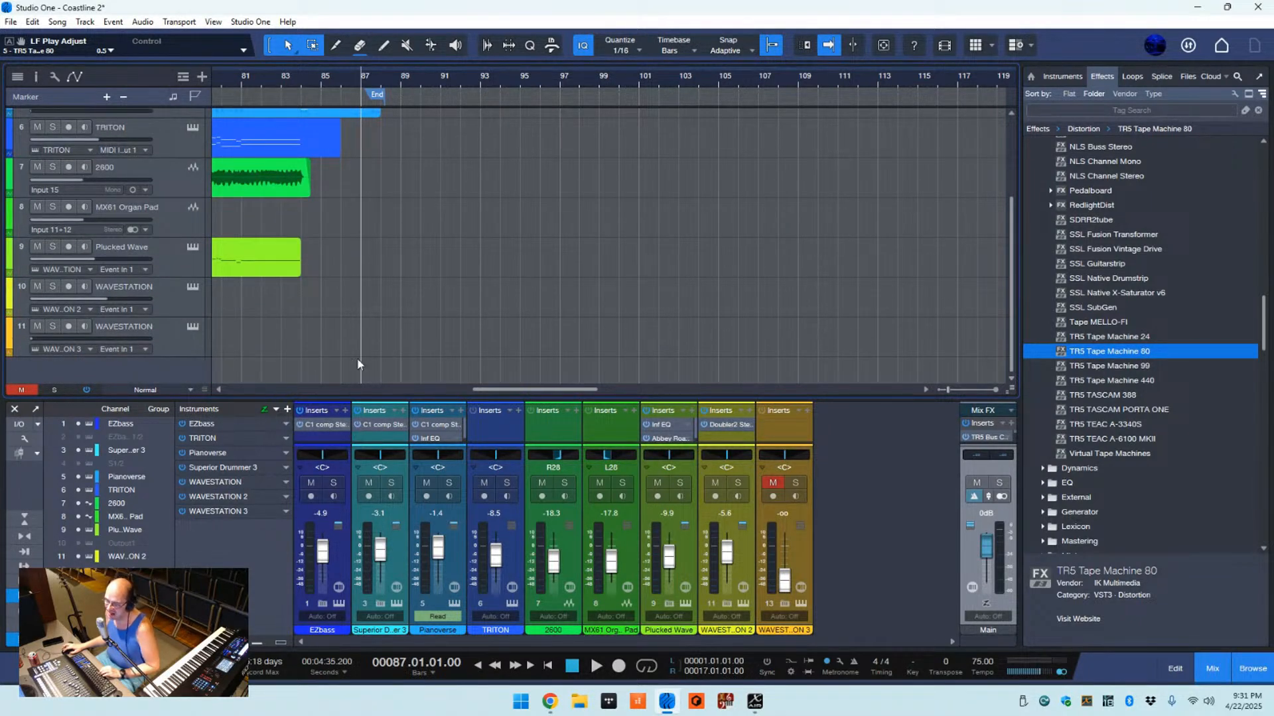